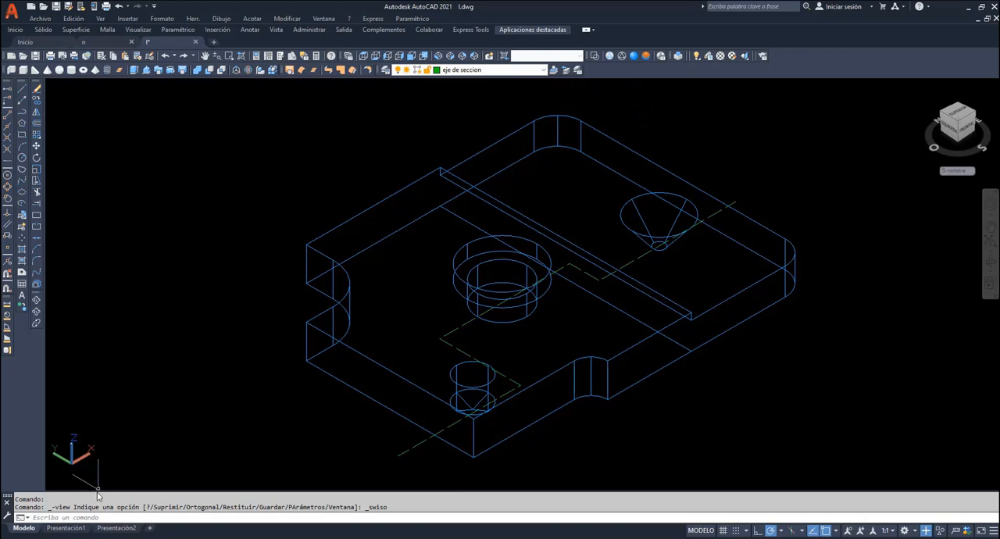
- In Presentación1, place a base view of the model-space part on the sheet's lower-left area with Superior orientation and scale 1.25
{"action": "left_click", "coordinate": [68, 529]}
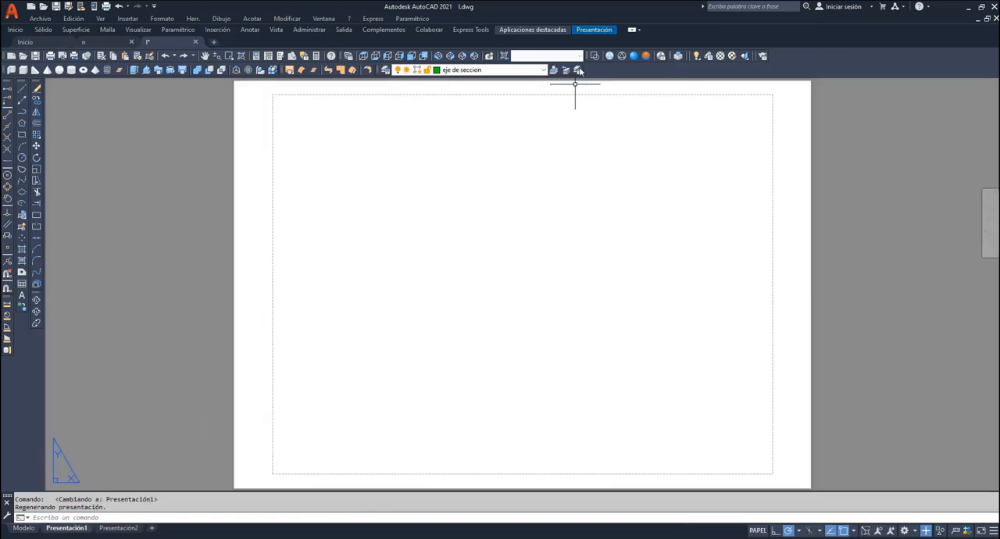
{"action": "left_click", "coordinate": [589, 29]}
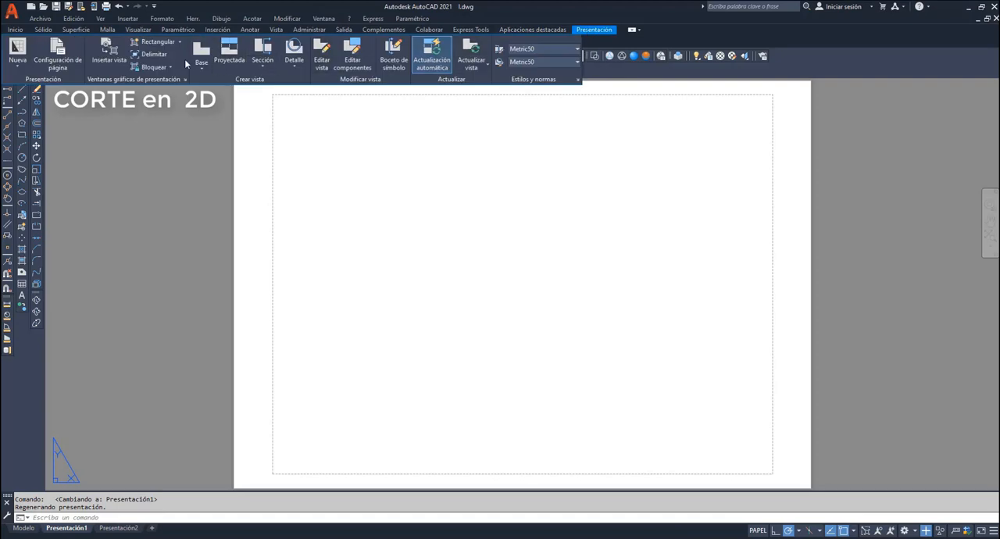
{"action": "left_click", "coordinate": [204, 66]}
{"action": "left_click", "coordinate": [221, 82]}
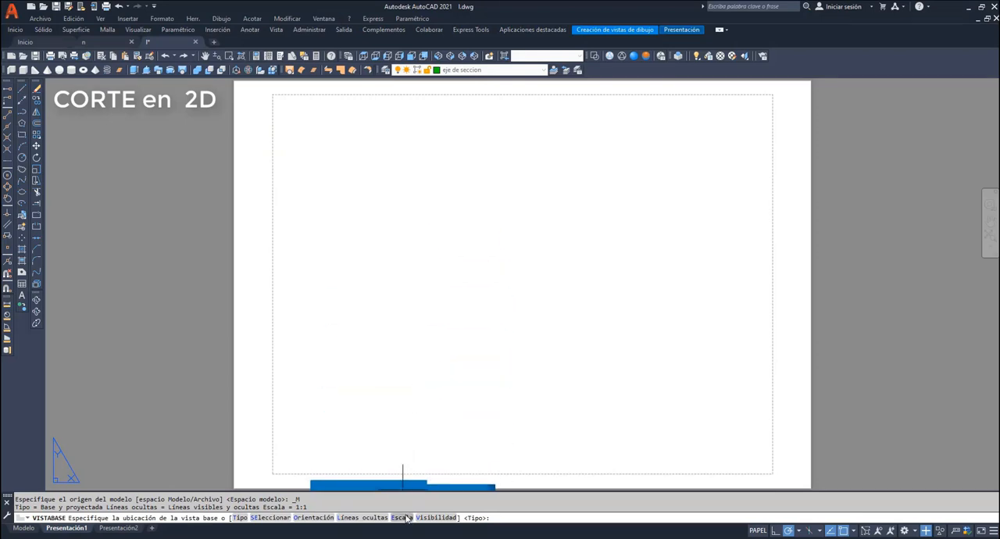
{"action": "left_click", "coordinate": [316, 518]}
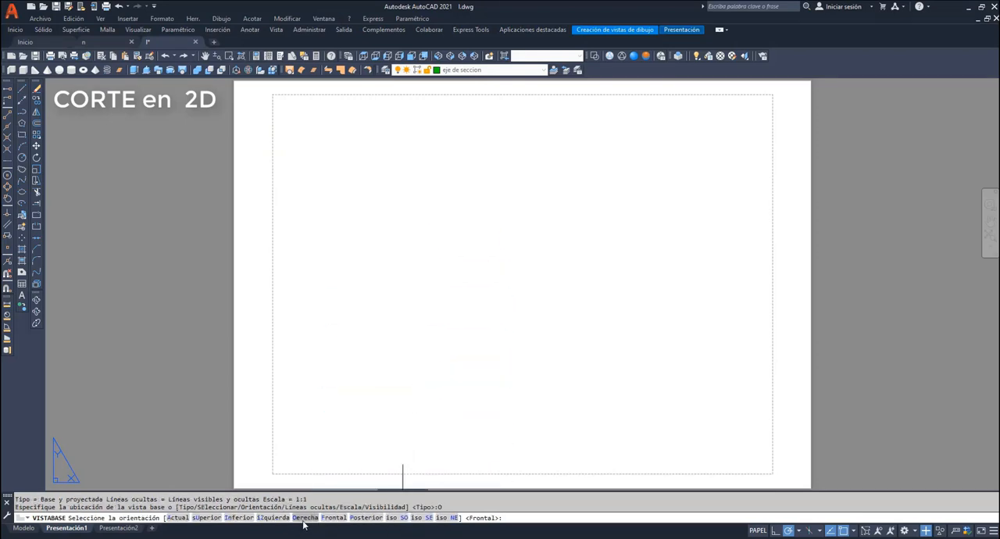
{"action": "left_click", "coordinate": [218, 519]}
{"action": "left_click", "coordinate": [396, 517]}
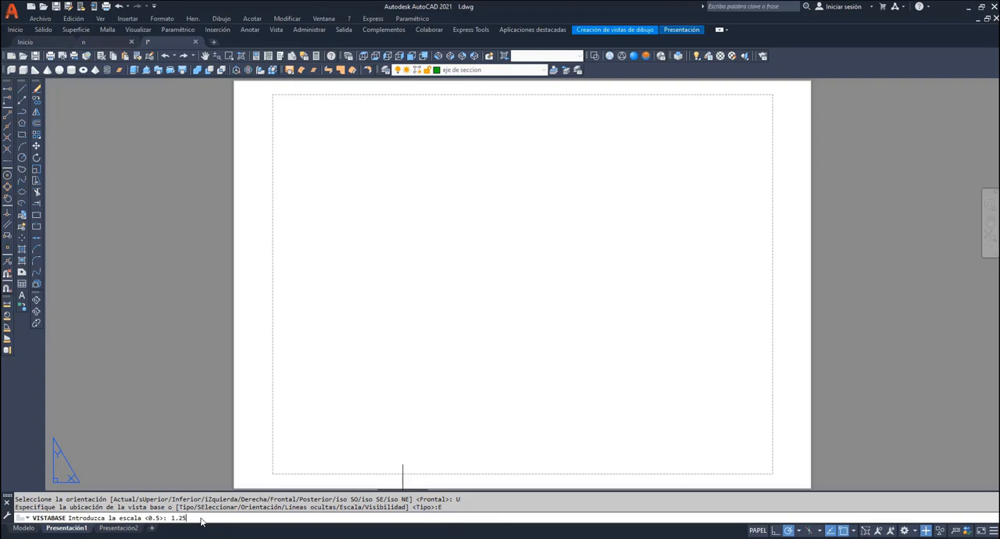
{"action": "key", "text": "Return"}
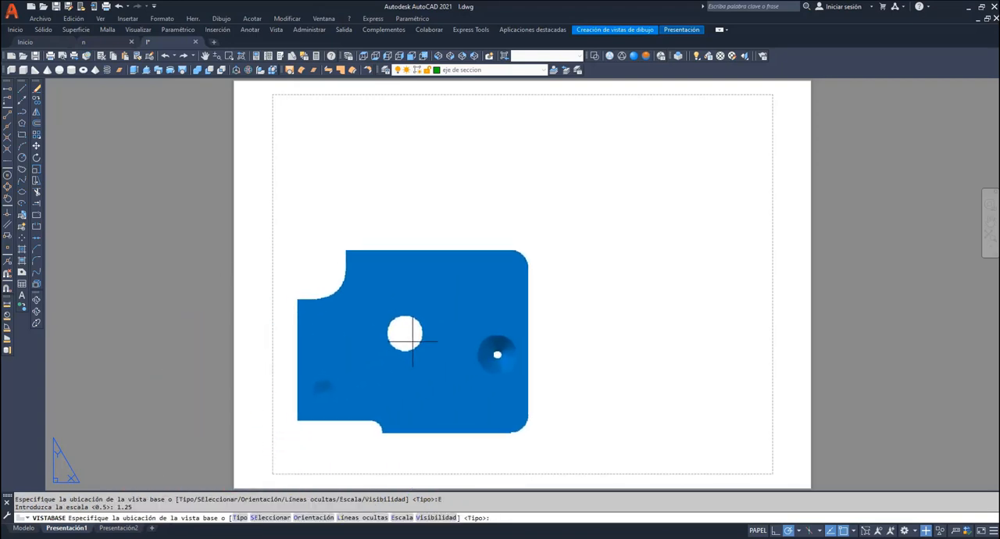
{"action": "left_click", "coordinate": [415, 340]}
{"action": "key", "text": "Return"}
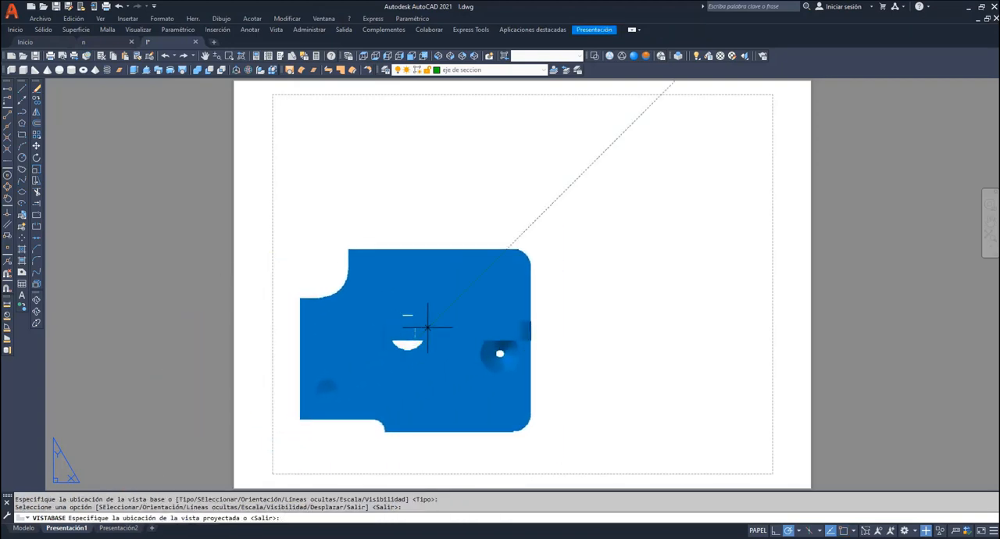
{"action": "key", "text": "Return"}
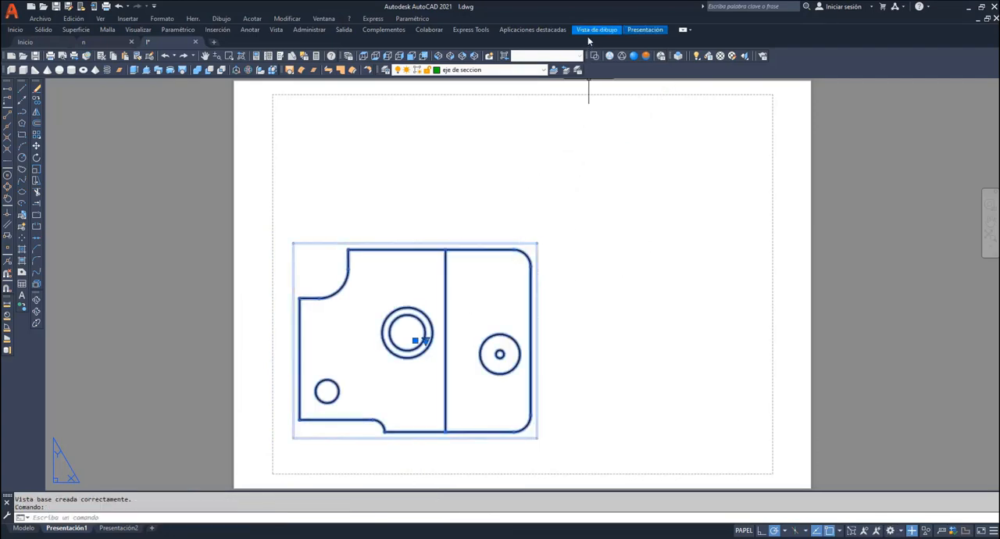
- Create an aligned section view of the base view, stepping through the conical, central and small holes, and place it above
{"action": "left_click", "coordinate": [592, 32]}
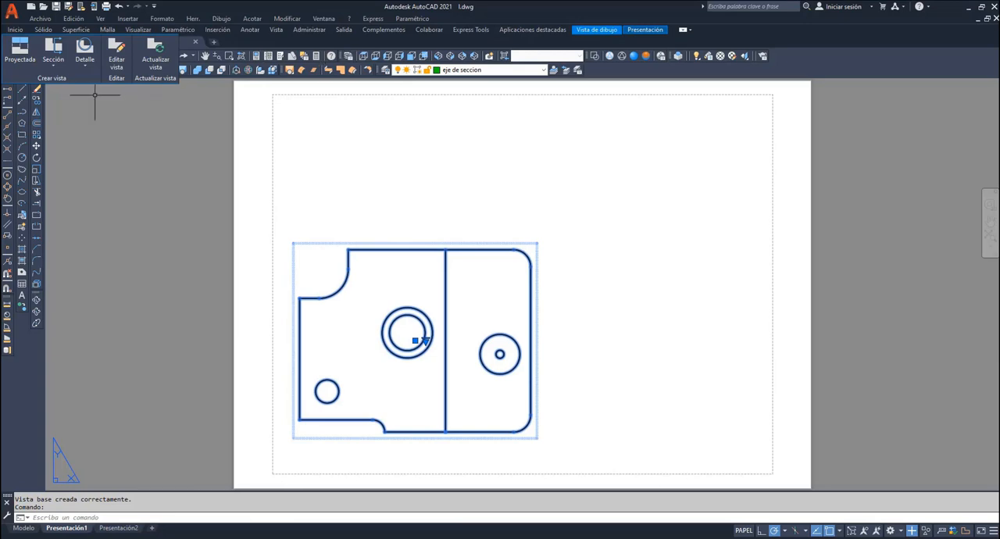
{"action": "left_click", "coordinate": [53, 62]}
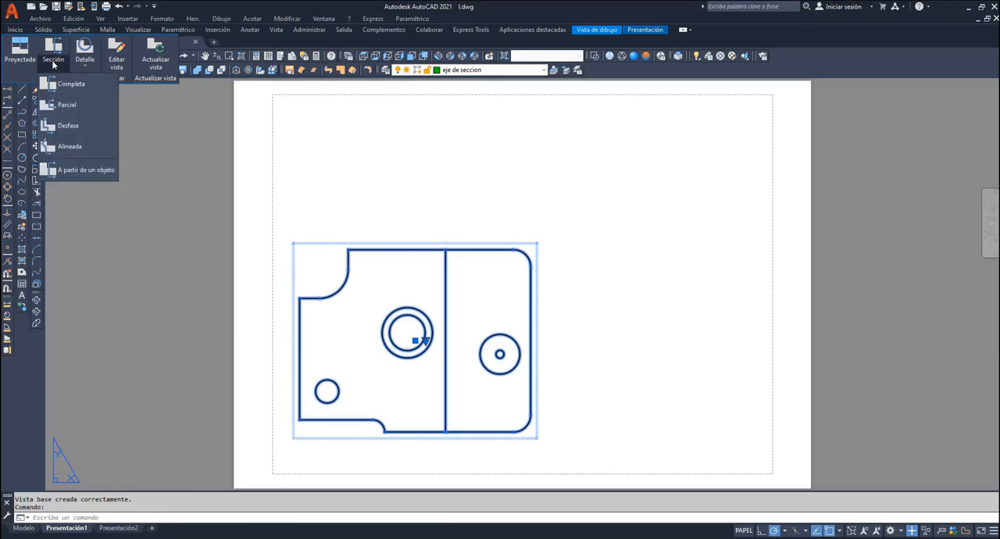
{"action": "left_click", "coordinate": [67, 147]}
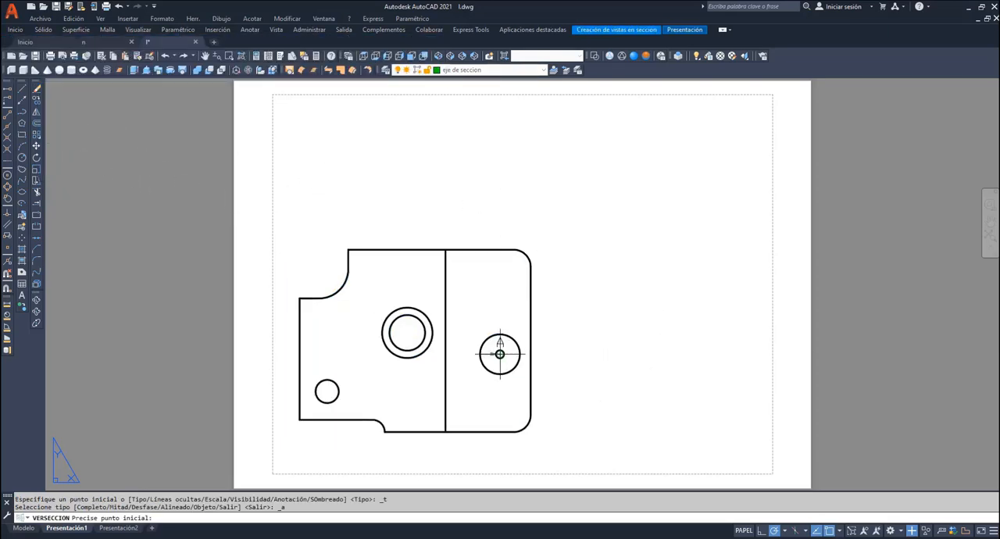
{"action": "left_click", "coordinate": [559, 354]}
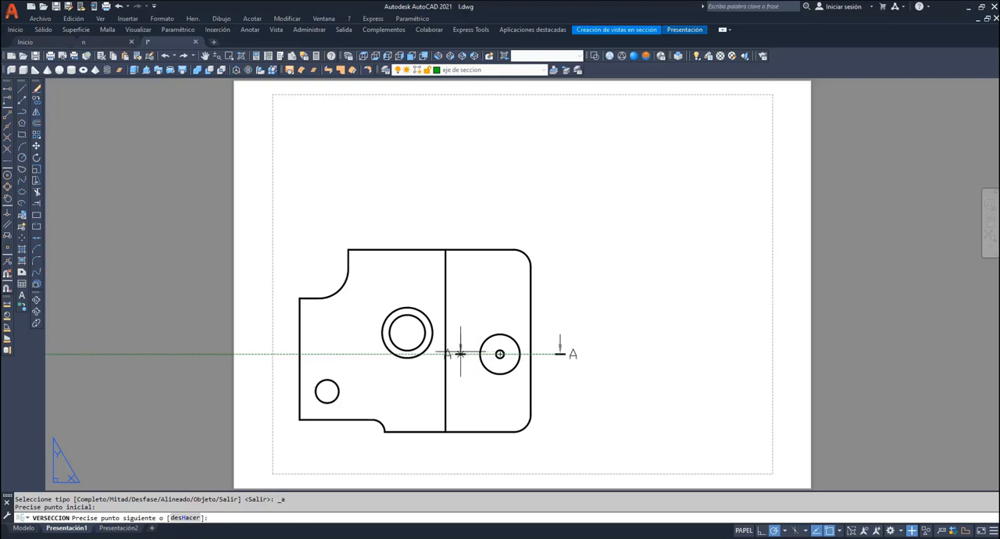
{"action": "left_click", "coordinate": [461, 354]}
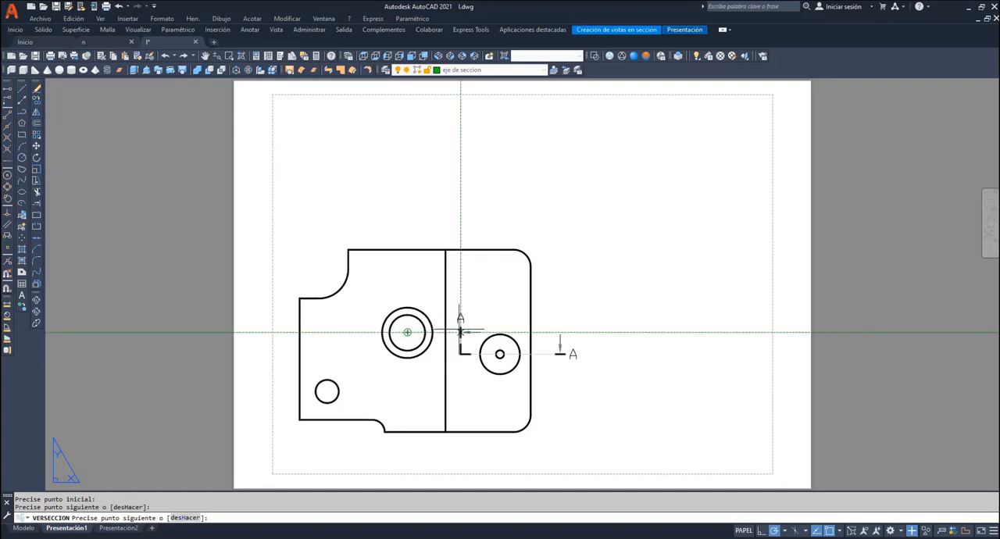
{"action": "left_click", "coordinate": [461, 332]}
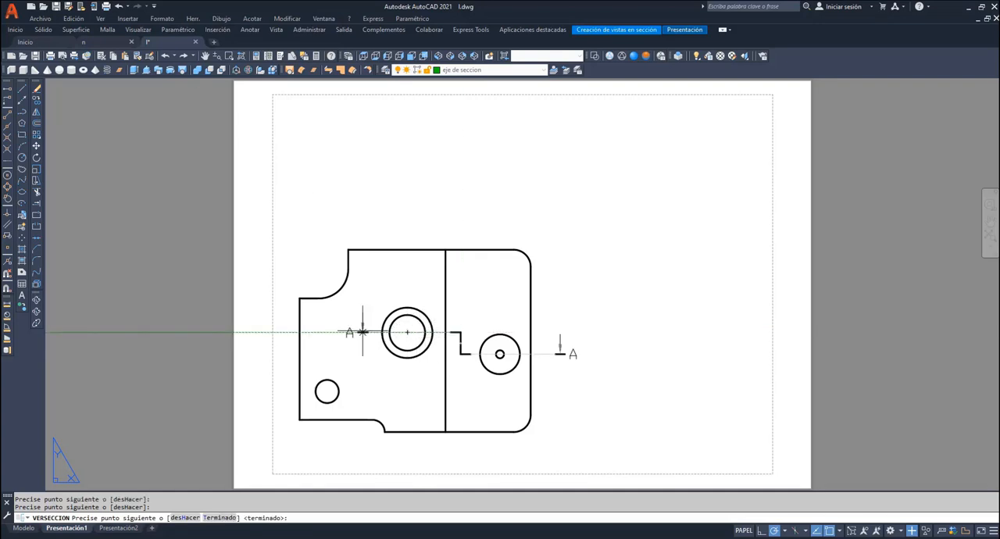
{"action": "left_click", "coordinate": [362, 332]}
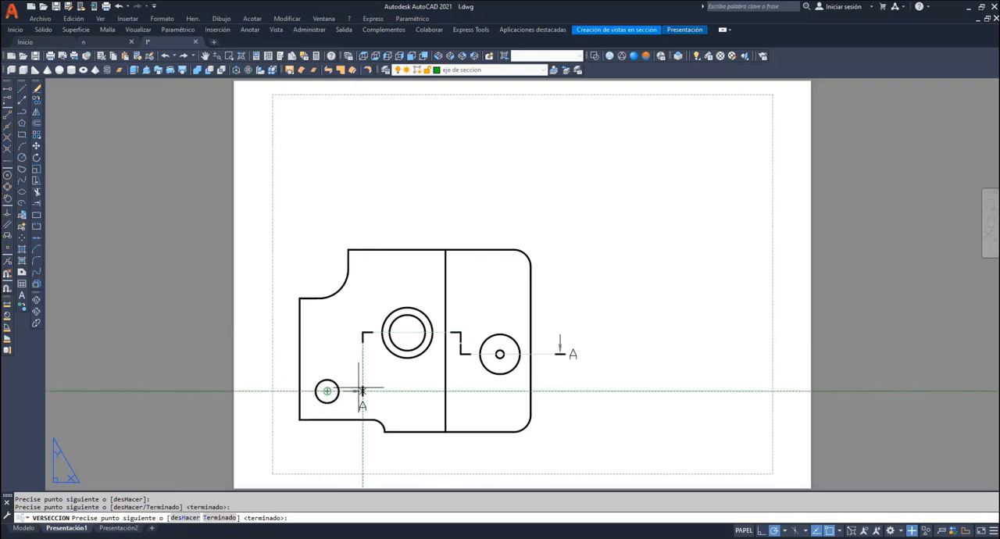
{"action": "left_click", "coordinate": [362, 390]}
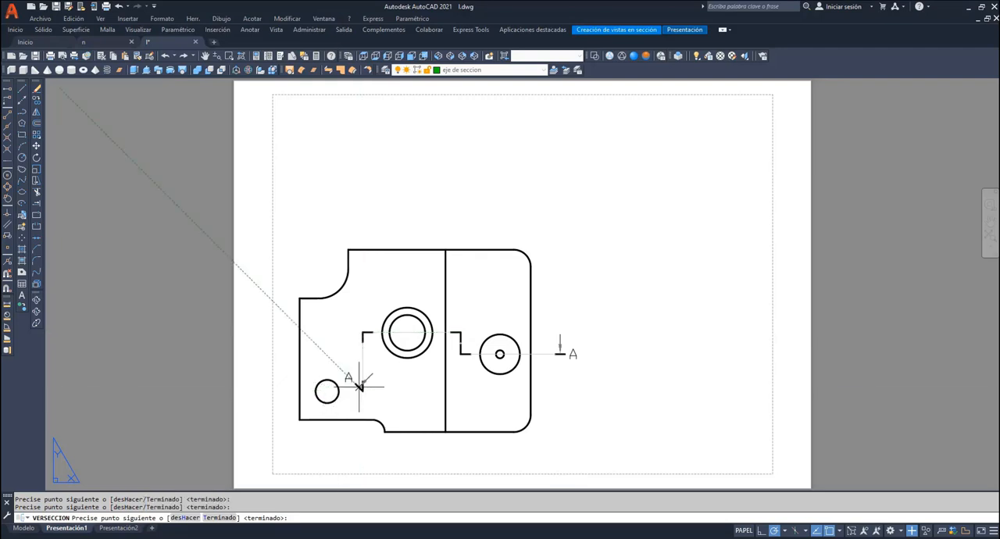
{"action": "left_click", "coordinate": [283, 389]}
{"action": "key", "text": "Return"}
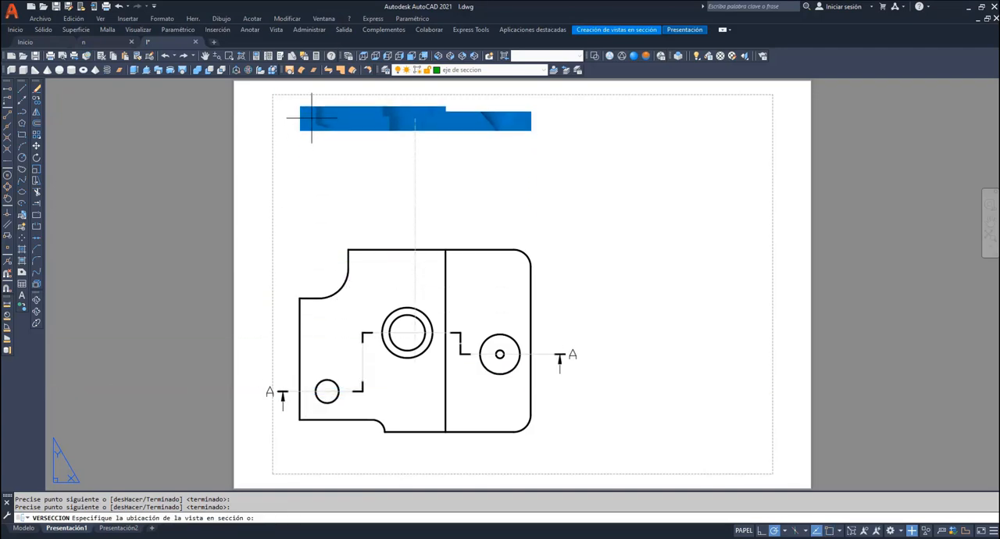
{"action": "left_click", "coordinate": [311, 118]}
{"action": "key", "text": "Return"}
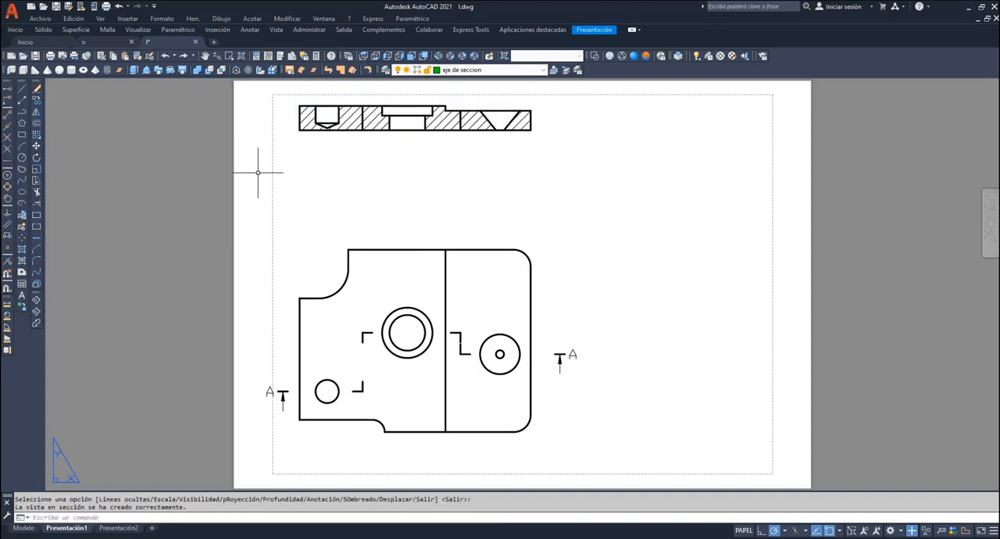
{"action": "left_click", "coordinate": [205, 55]}
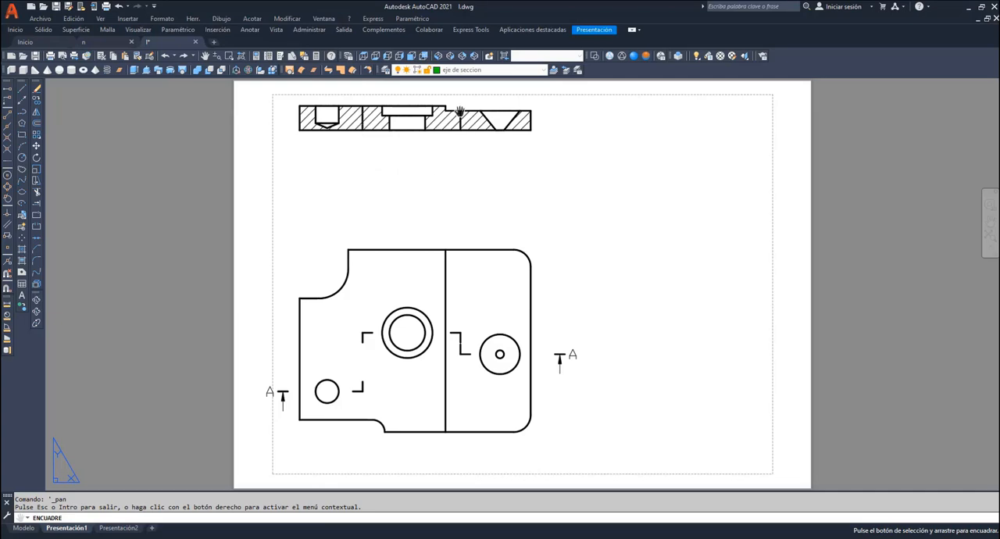
{"action": "right_click", "coordinate": [475, 171]}
{"action": "left_click", "coordinate": [502, 183]}
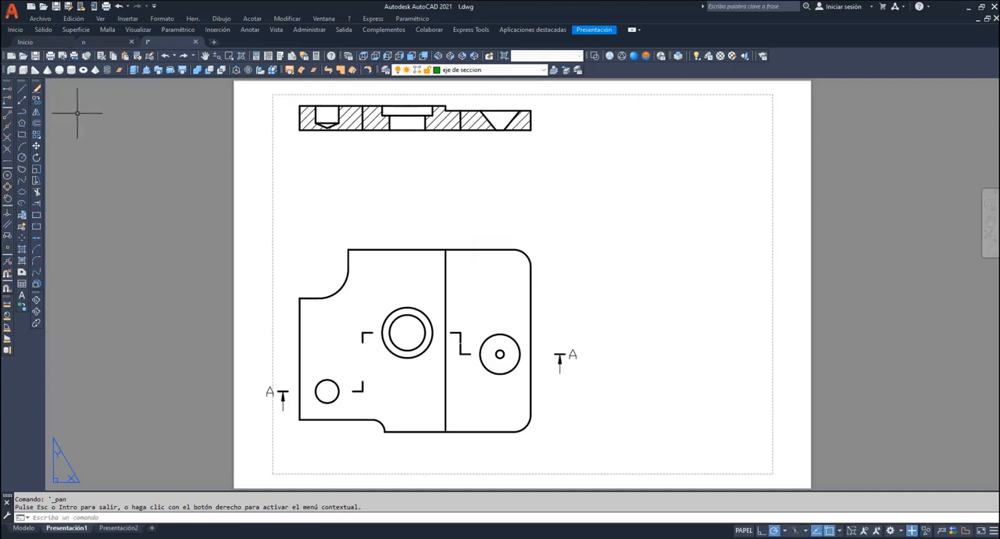
- Draw two vertical lines on the eje de seccion layer from the section line's upper bends up to the section view's bottom edge
{"action": "left_click", "coordinate": [22, 90]}
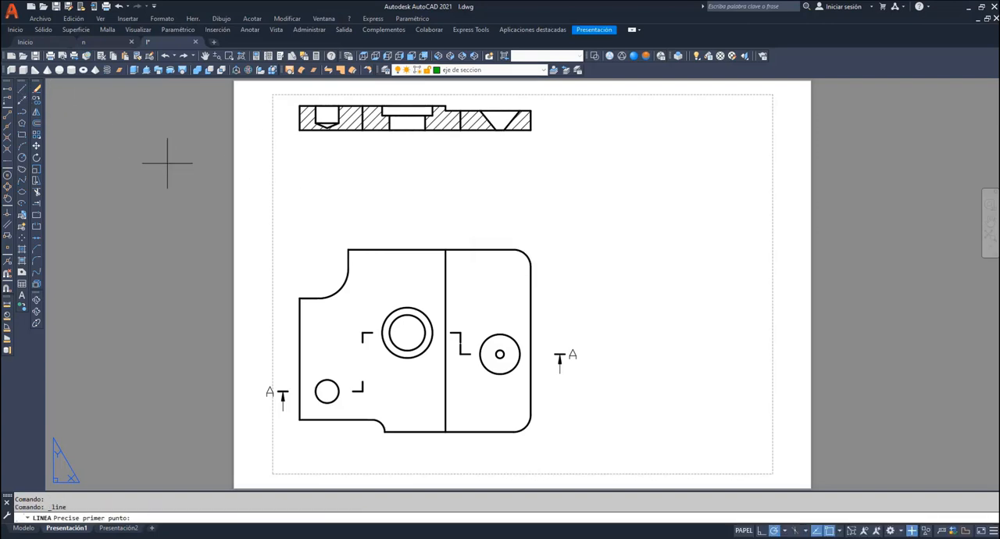
{"action": "left_click", "coordinate": [362, 333]}
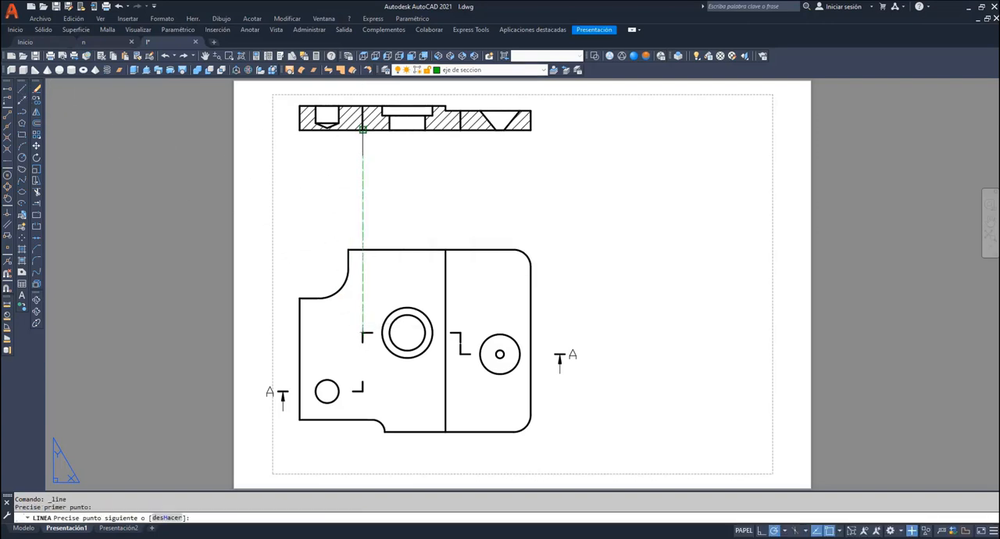
{"action": "left_click", "coordinate": [363, 128]}
{"action": "key", "text": "Return"}
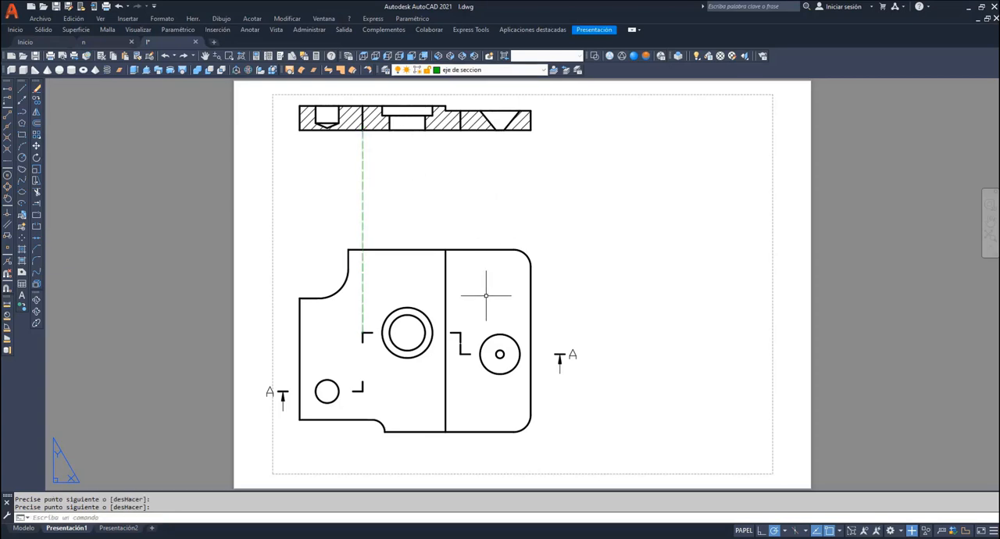
{"action": "key", "text": "Return"}
{"action": "left_click", "coordinate": [461, 332]}
{"action": "left_click", "coordinate": [461, 127]}
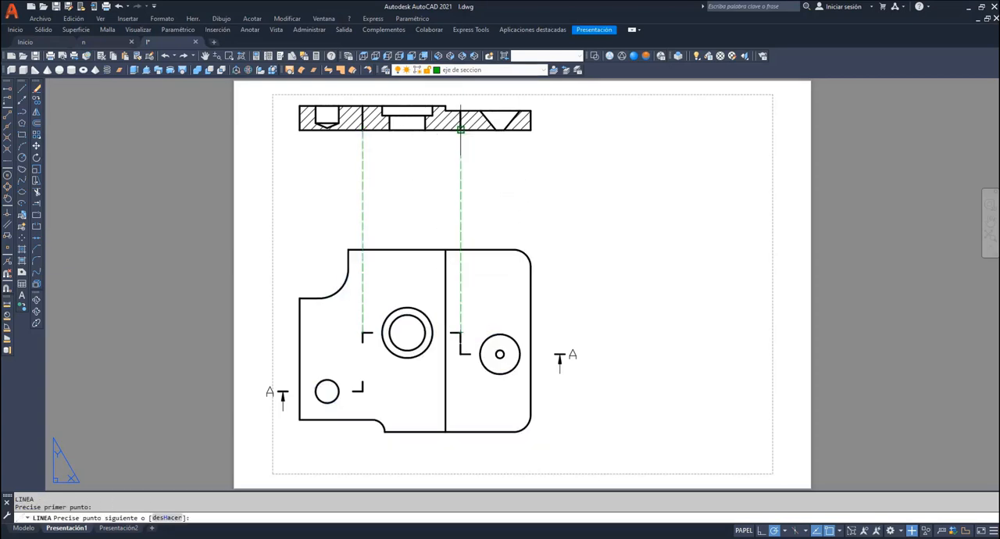
{"action": "key", "text": "Return"}
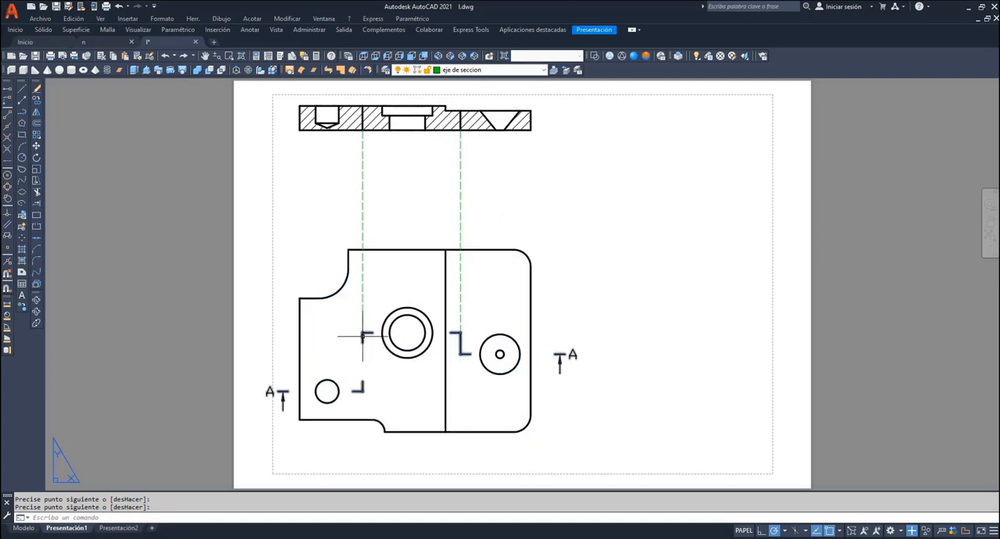
- Stretch the section line's vertical jog between the small and central holes slightly toward the small hole
{"action": "key", "text": "Return"}
{"action": "left_click", "coordinate": [364, 360]}
{"action": "left_click", "coordinate": [363, 361]}
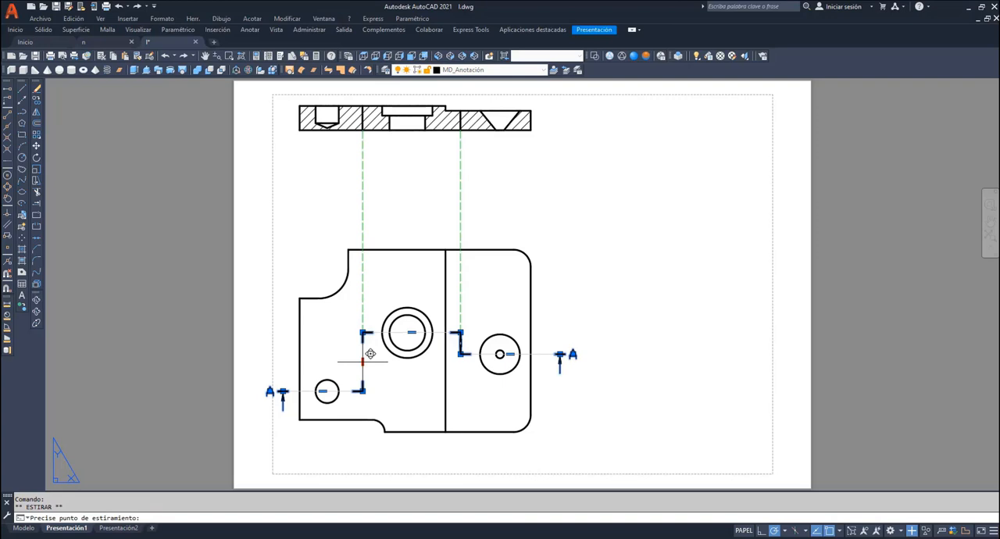
{"action": "left_click", "coordinate": [363, 362]}
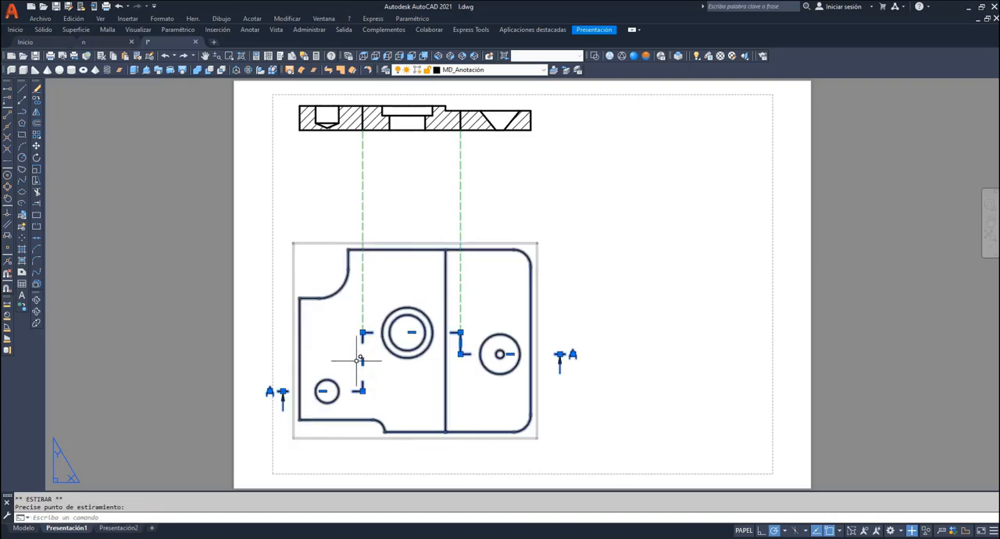
{"action": "left_click", "coordinate": [364, 361]}
{"action": "left_click", "coordinate": [353, 361]}
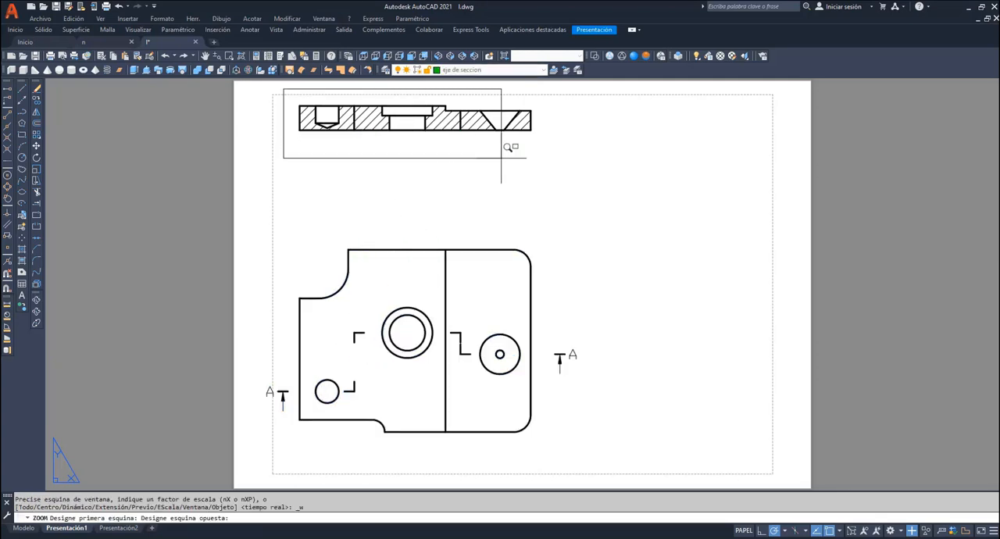
{"action": "left_click", "coordinate": [551, 210]}
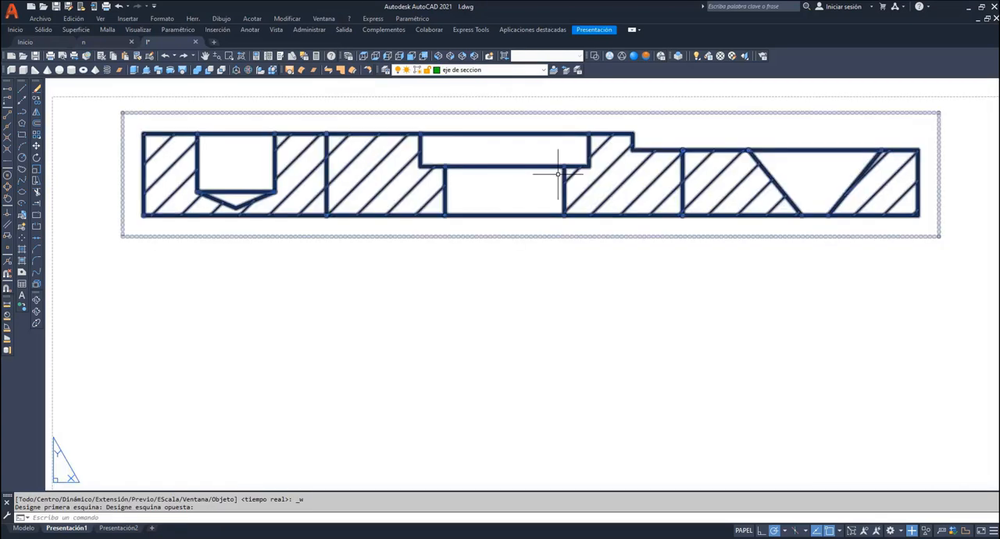
- On the Contorno layer, trace the section view's outer outline with a closed polyline, including the upper step
{"action": "left_click", "coordinate": [545, 70]}
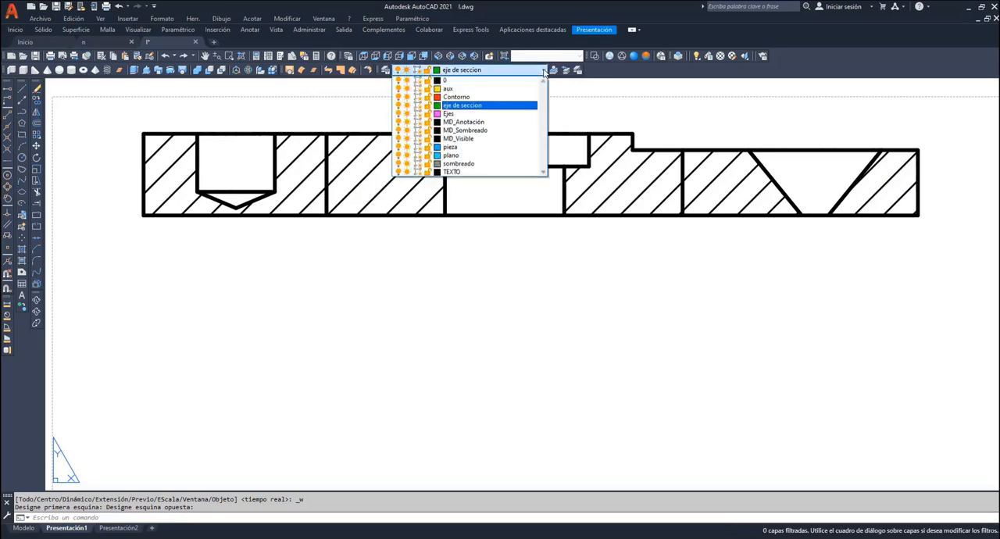
{"action": "left_click", "coordinate": [480, 97]}
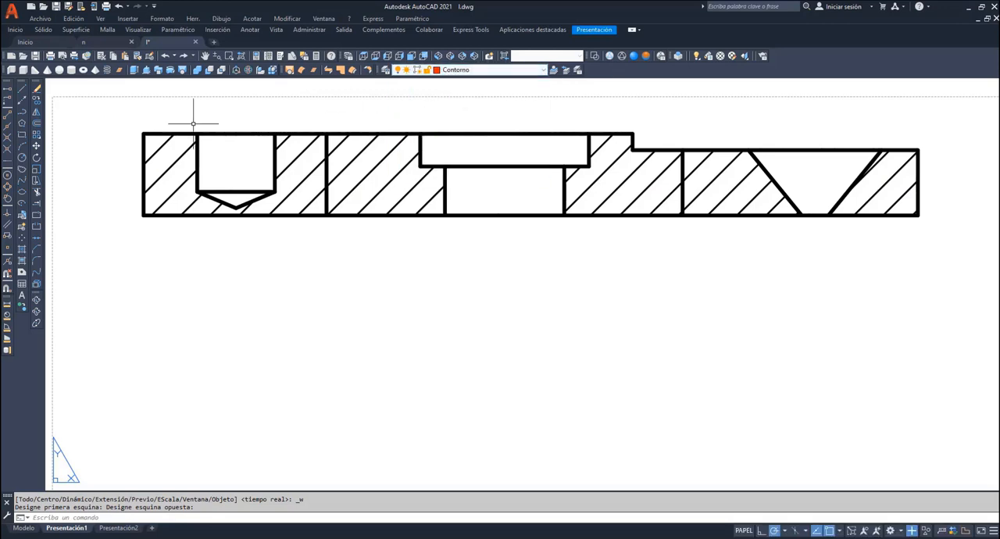
{"action": "left_click", "coordinate": [22, 112]}
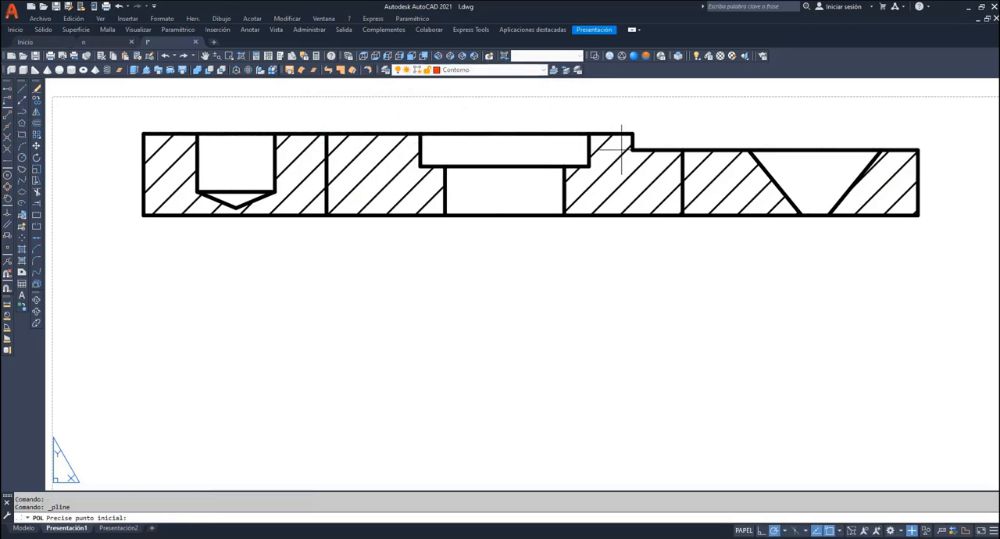
{"action": "left_click", "coordinate": [917, 150]}
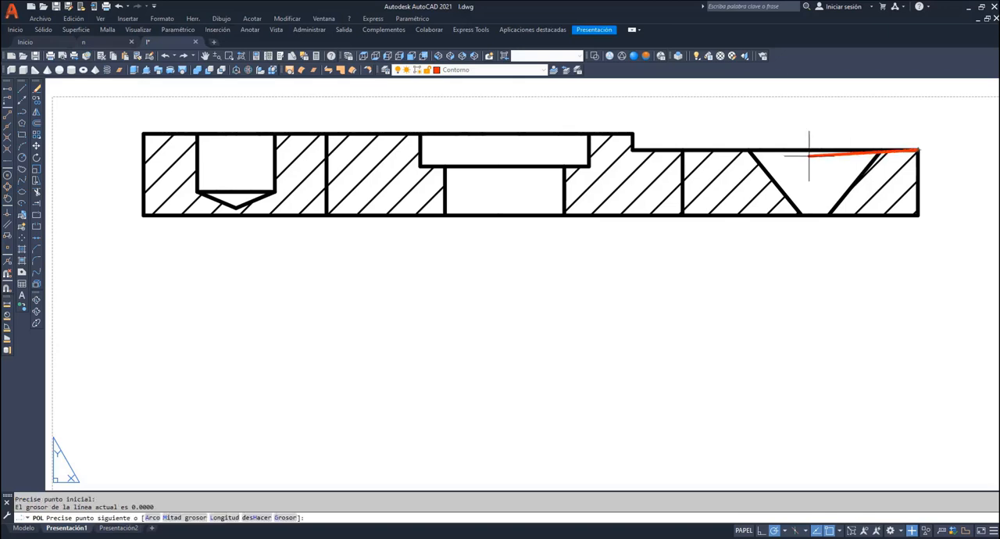
{"action": "left_click", "coordinate": [631, 149]}
{"action": "left_click", "coordinate": [631, 134]}
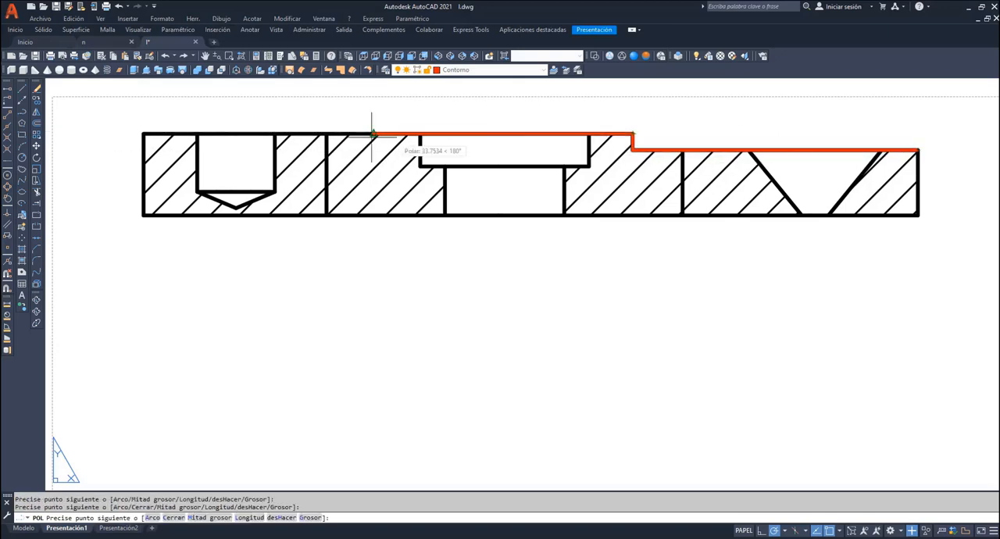
{"action": "left_click", "coordinate": [143, 135]}
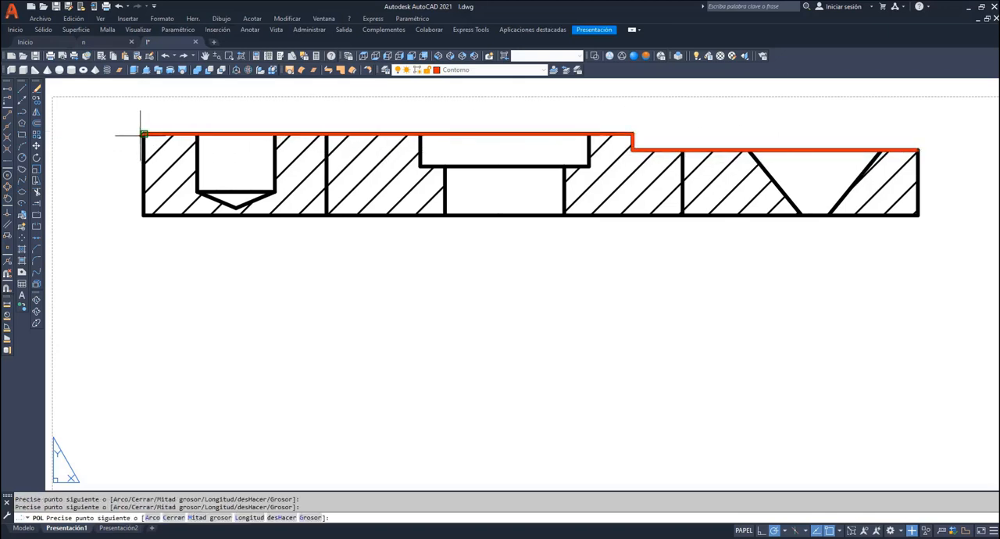
{"action": "left_click", "coordinate": [143, 215]}
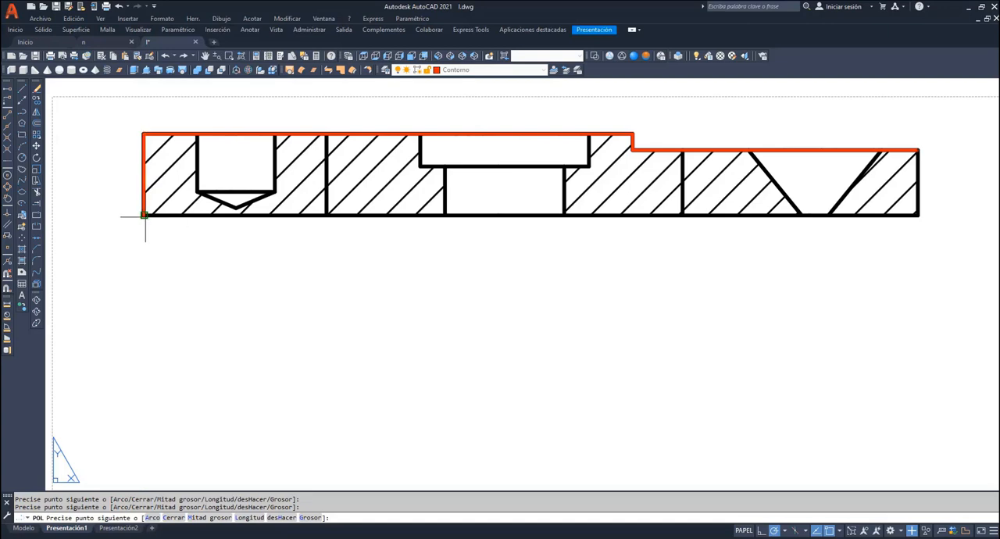
{"action": "left_click", "coordinate": [918, 214]}
{"action": "type", "text": "c"}
{"action": "key", "text": "Return"}
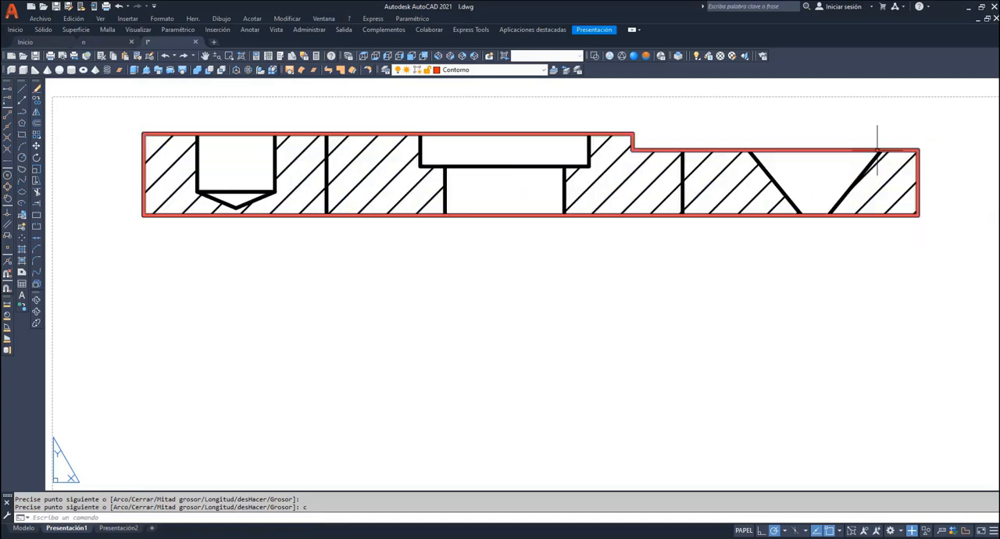
- Trace the two slanted walls of the conical hole with polylines from the upper edge to the bottom edge
{"action": "key", "text": "Return"}
{"action": "left_click", "coordinate": [880, 151]}
{"action": "left_click", "coordinate": [828, 214]}
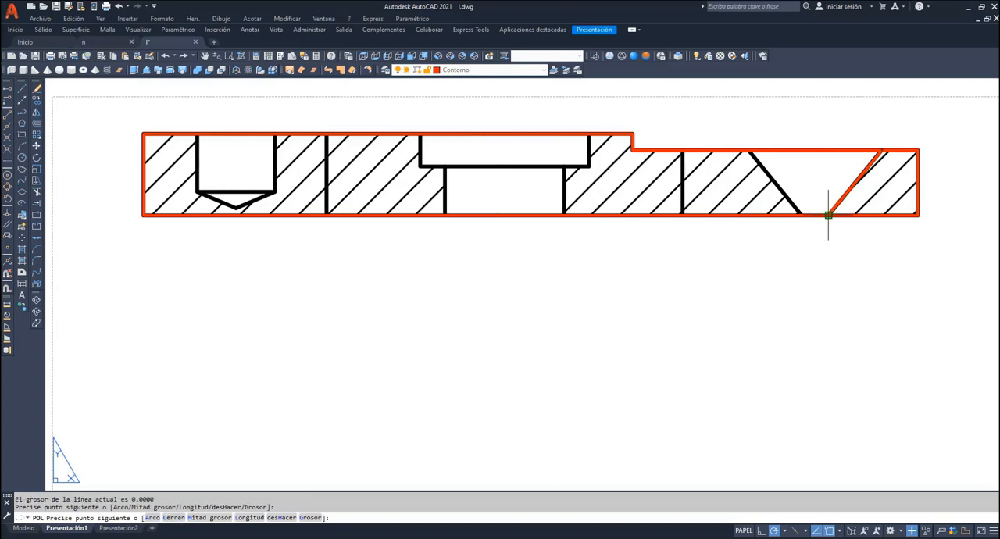
{"action": "key", "text": "Return"}
{"action": "key", "text": "Return"}
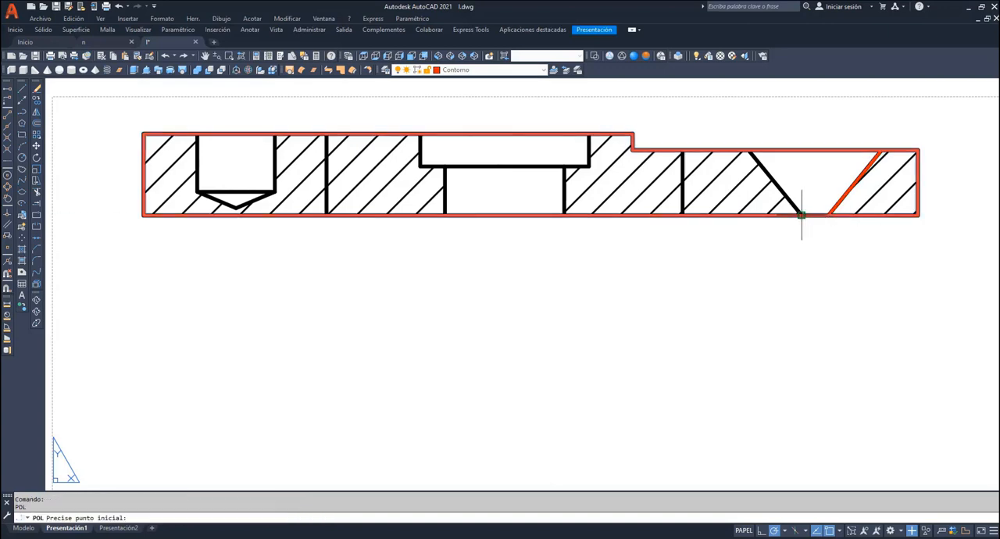
{"action": "left_click", "coordinate": [799, 213]}
{"action": "left_click", "coordinate": [750, 149]}
{"action": "key", "text": "Return"}
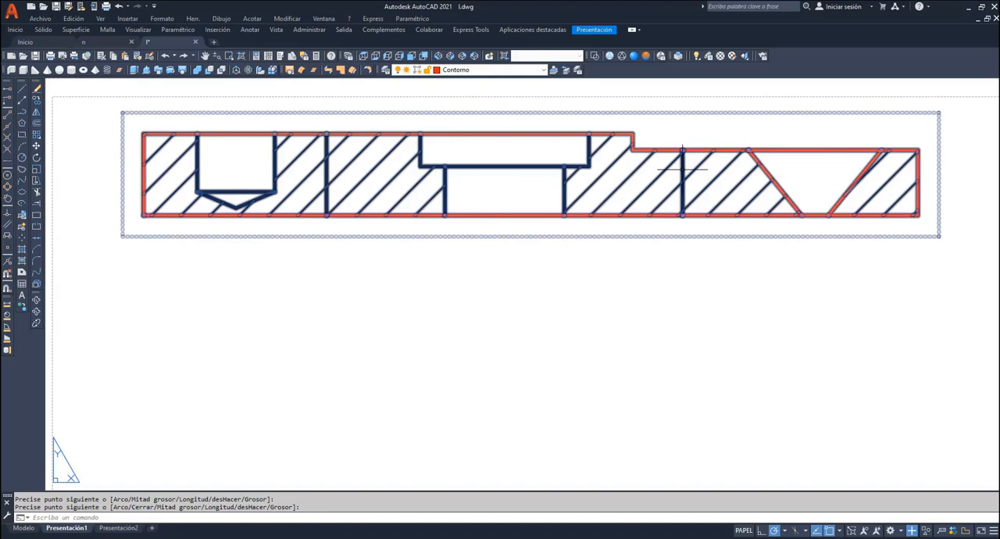
- Trace the central hole's counterbore with one polyline along both side walls and its floor
{"action": "key", "text": "Return"}
{"action": "left_click", "coordinate": [589, 134]}
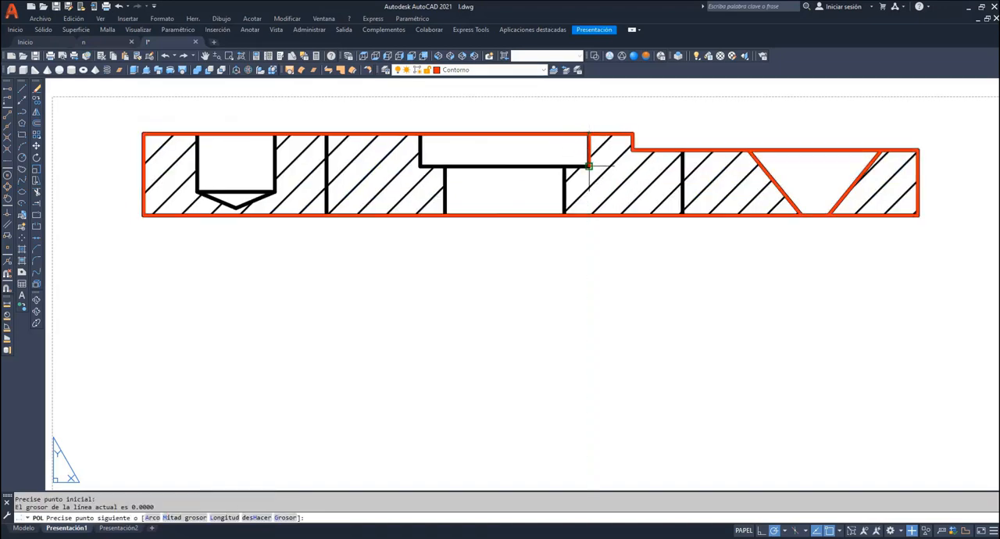
{"action": "left_click", "coordinate": [589, 165]}
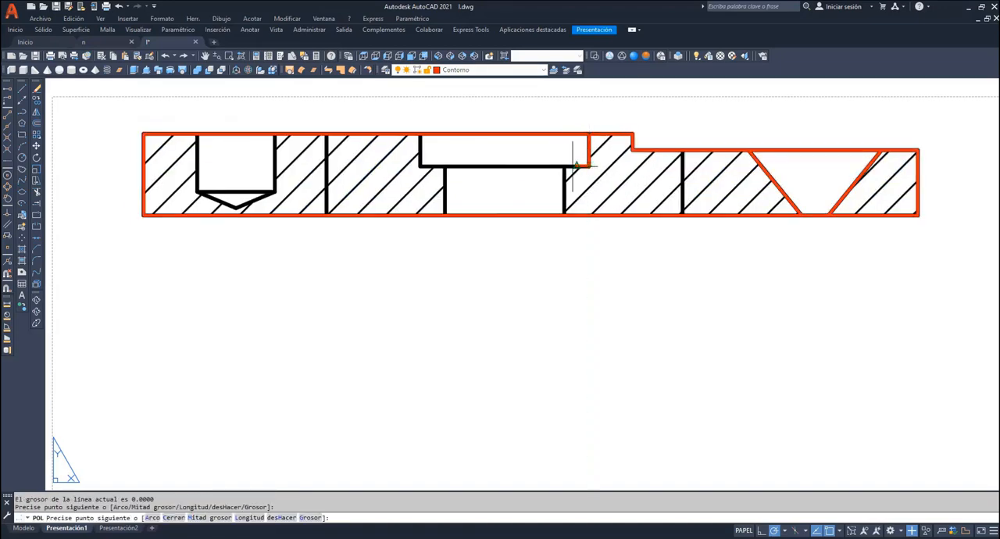
{"action": "left_click", "coordinate": [419, 167]}
{"action": "left_click", "coordinate": [421, 134]}
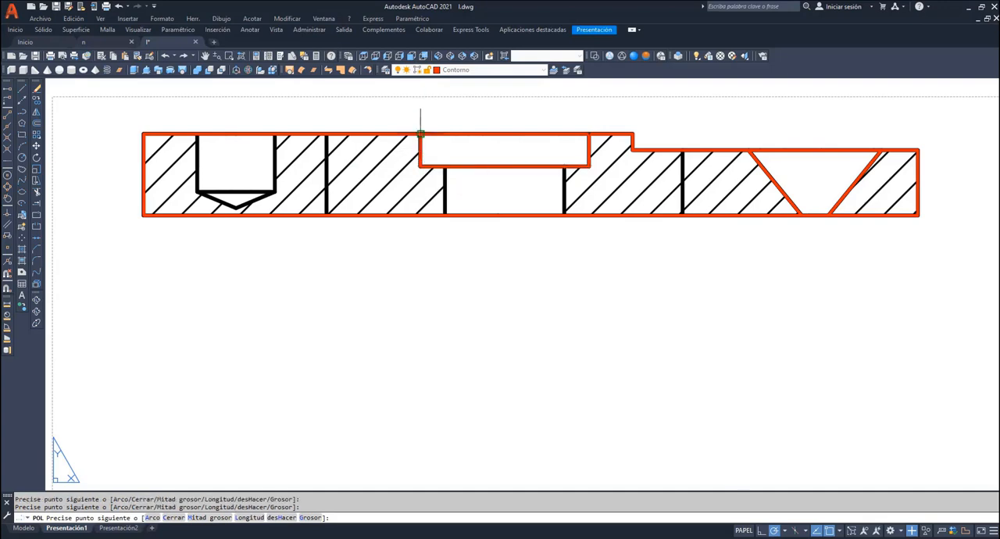
{"action": "key", "text": "Return"}
{"action": "key", "text": "Return"}
- Trace the two vertical walls of the central hole from the counterbore floor to the section's bottom edge
{"action": "left_click", "coordinate": [445, 166]}
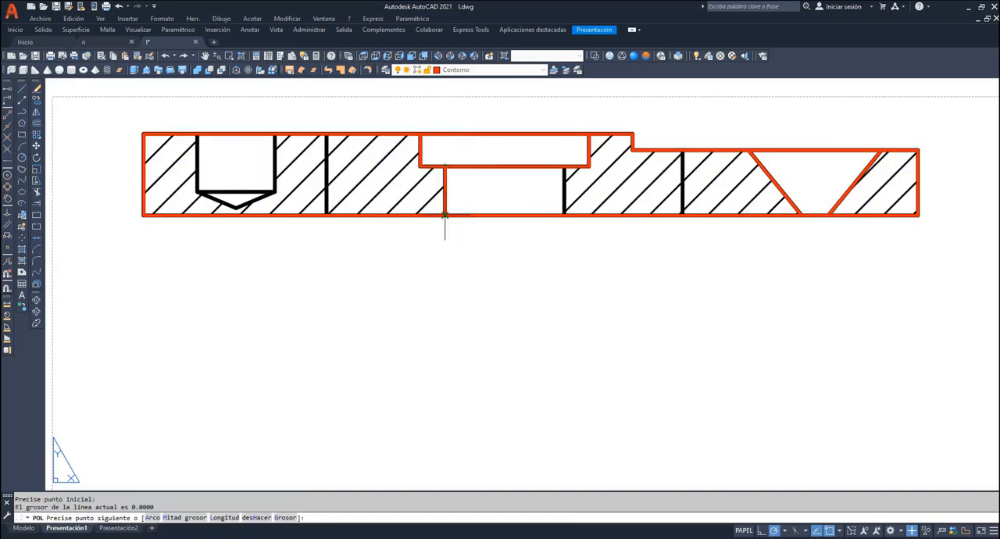
{"action": "left_click", "coordinate": [444, 215]}
{"action": "key", "text": "Return"}
{"action": "key", "text": "Return"}
{"action": "left_click", "coordinate": [564, 166]}
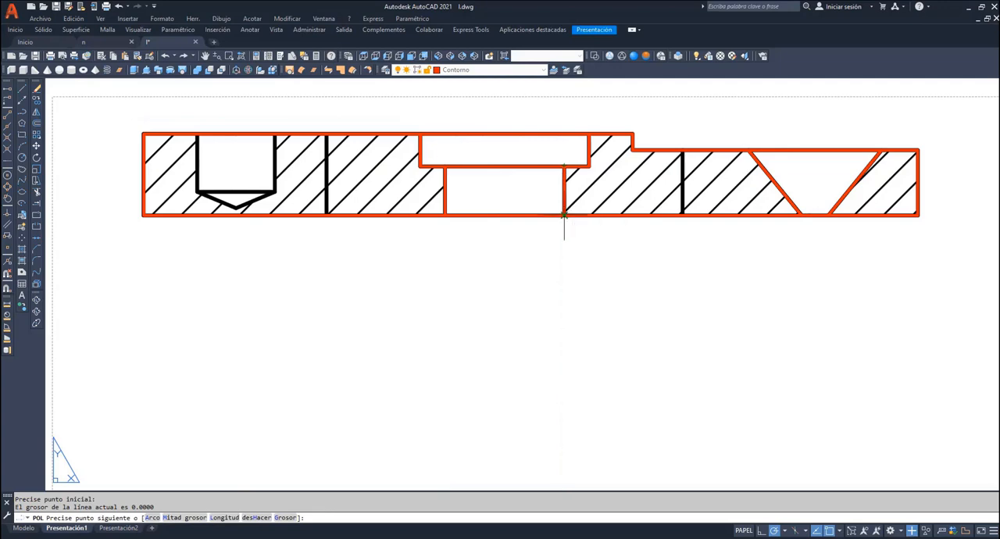
{"action": "left_click", "coordinate": [564, 215]}
{"action": "key", "text": "Return"}
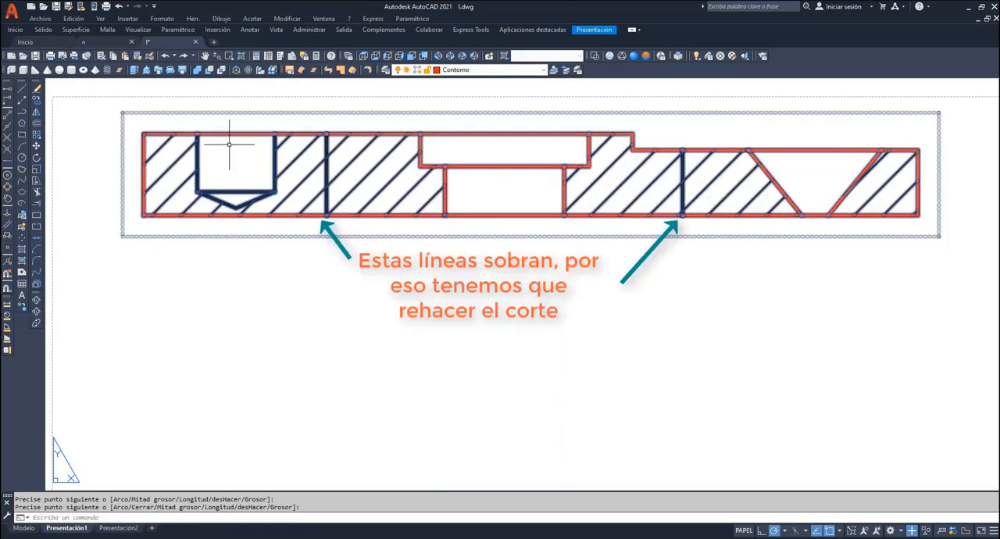
- Trace the blind hole with polylines: its two side walls and flat base line, plus the V-shaped tip beneath
{"action": "key", "text": "Return"}
{"action": "left_click", "coordinate": [197, 135]}
{"action": "left_click", "coordinate": [197, 191]}
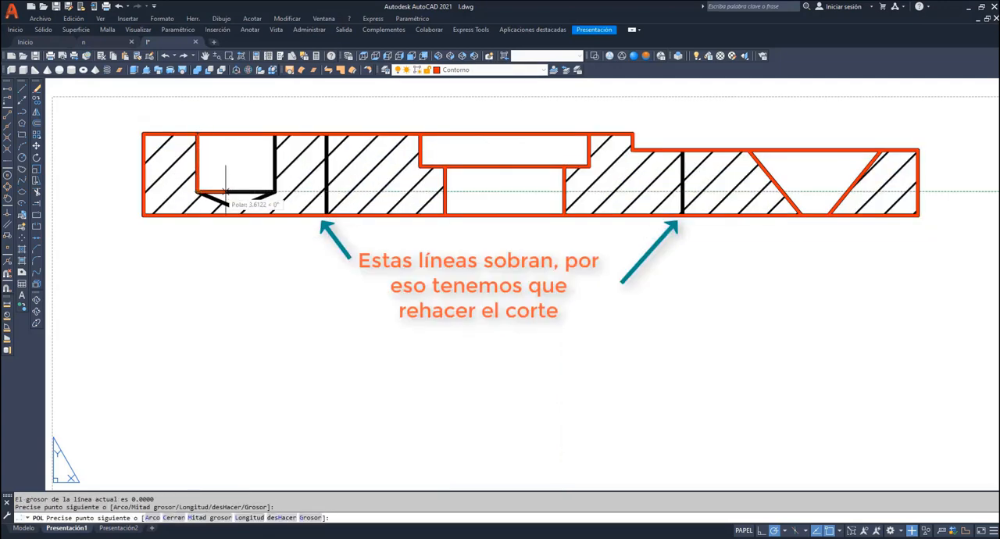
{"action": "left_click", "coordinate": [275, 192]}
{"action": "left_click", "coordinate": [275, 134]}
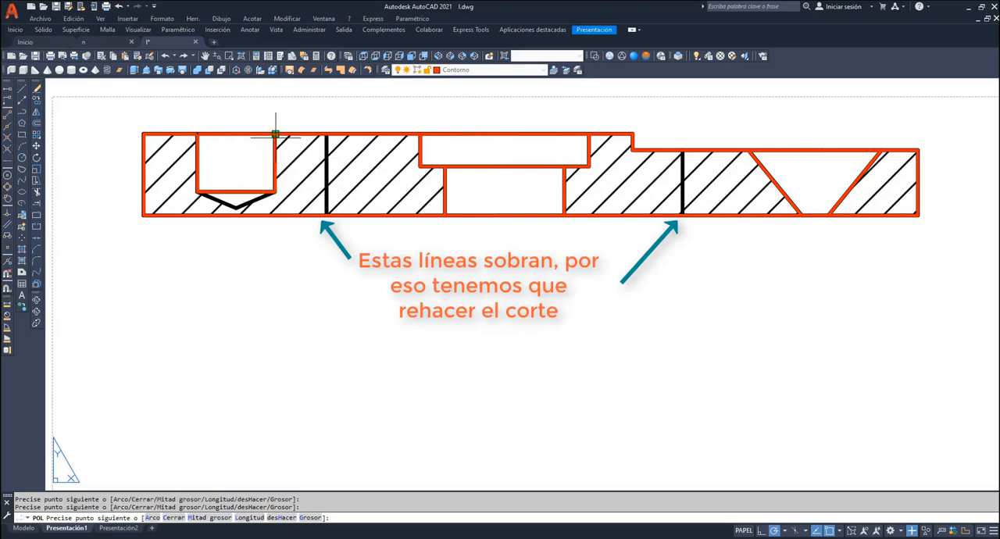
{"action": "key", "text": "Return"}
{"action": "key", "text": "Return"}
{"action": "left_click", "coordinate": [275, 191]}
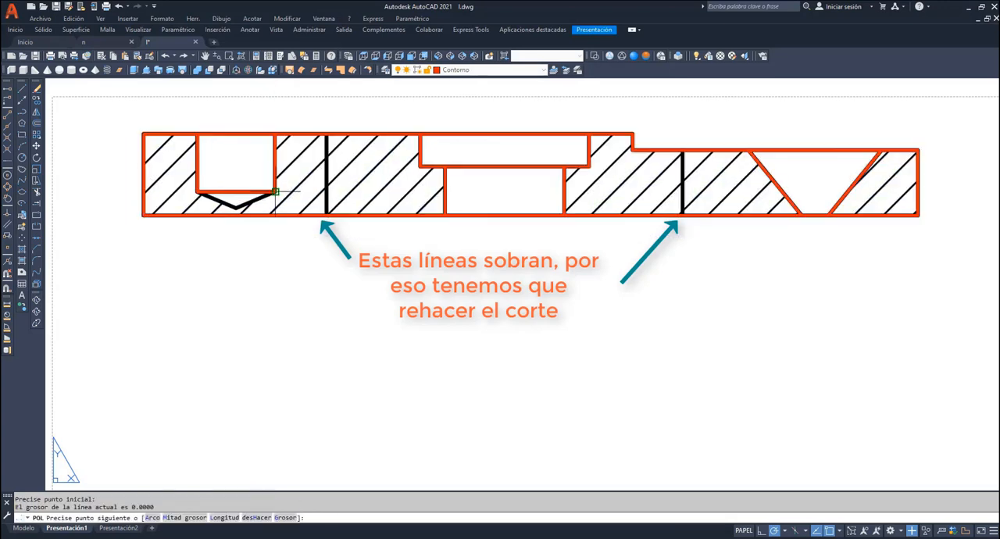
{"action": "left_click", "coordinate": [235, 207]}
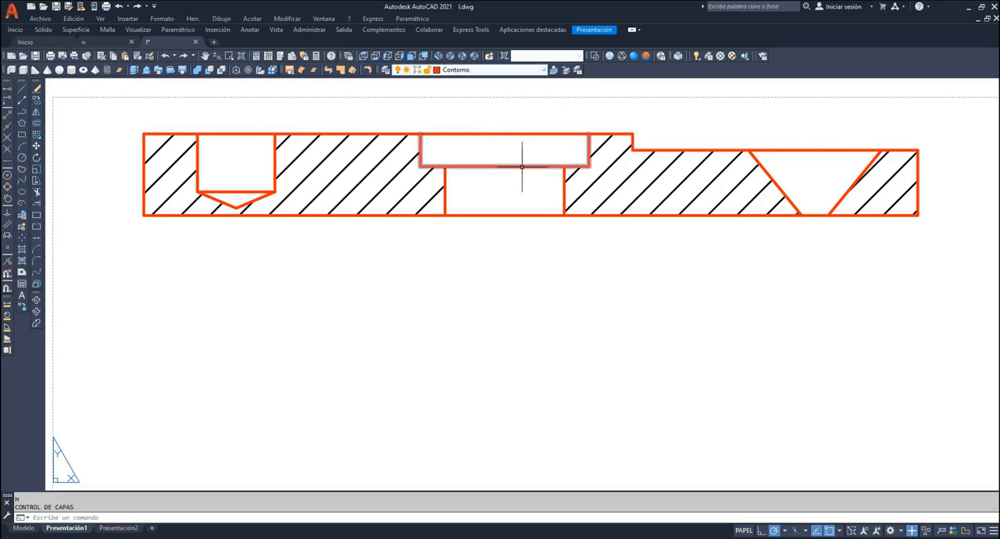
- Turn off the MD_Sombreado layer and copy all the traced outlines twice, stacked vertically below the original
{"action": "left_click", "coordinate": [545, 71]}
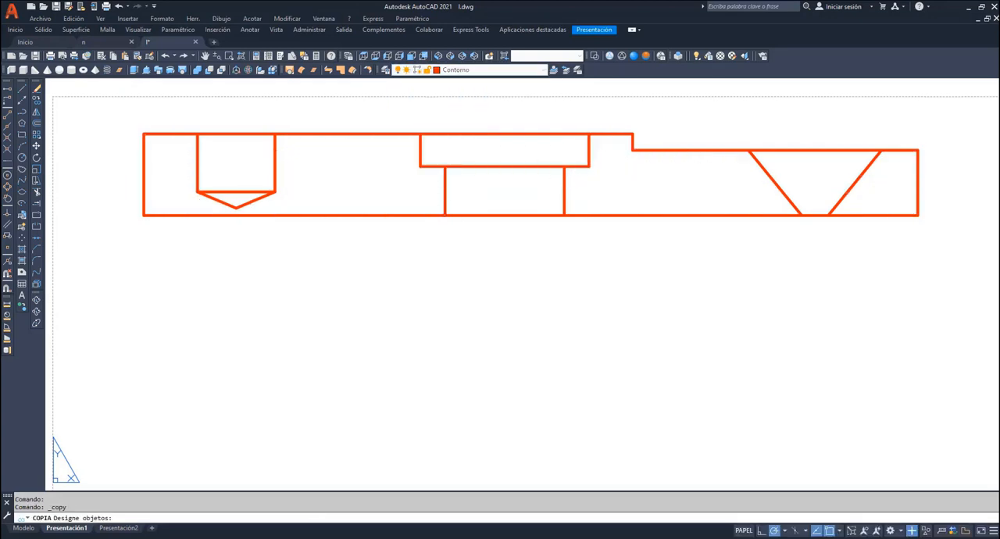
{"action": "left_click", "coordinate": [144, 169]}
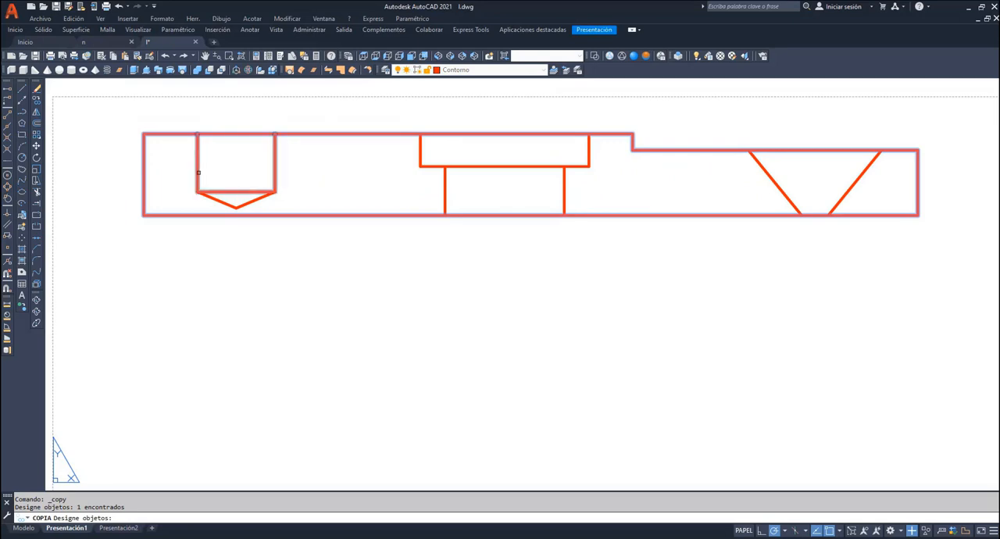
{"action": "left_click", "coordinate": [198, 172]}
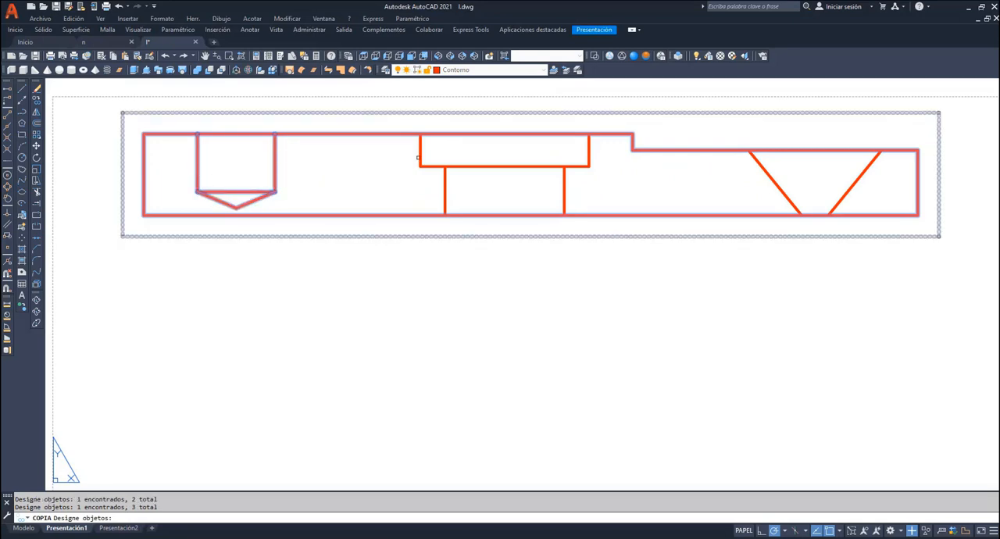
{"action": "left_click", "coordinate": [445, 180]}
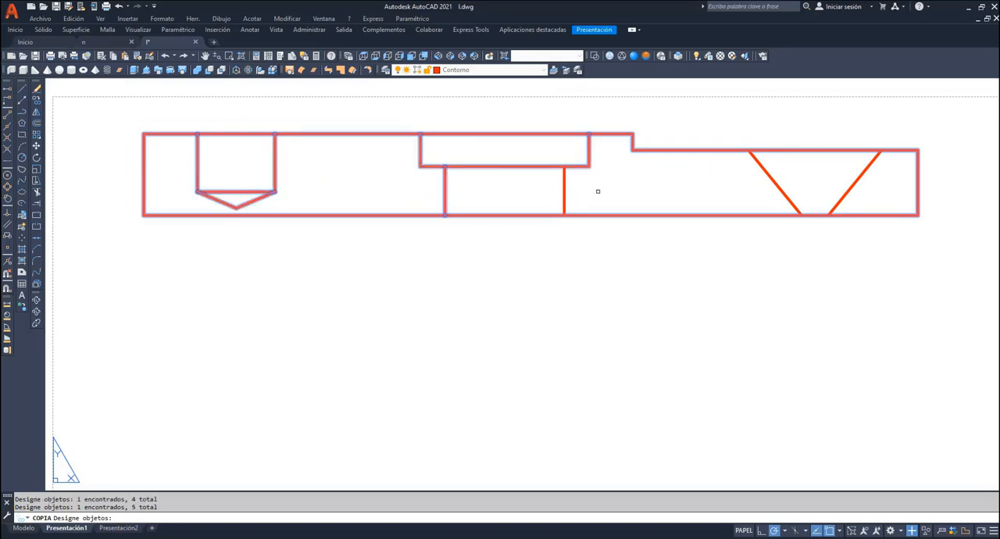
{"action": "left_click", "coordinate": [564, 194]}
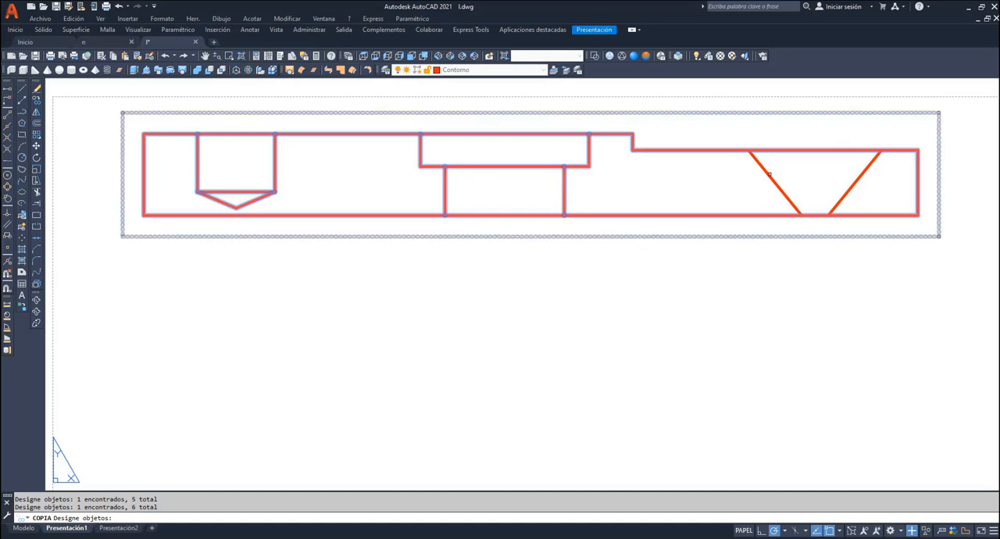
{"action": "left_click", "coordinate": [769, 173]}
{"action": "left_click", "coordinate": [842, 190]}
{"action": "key", "text": "Return"}
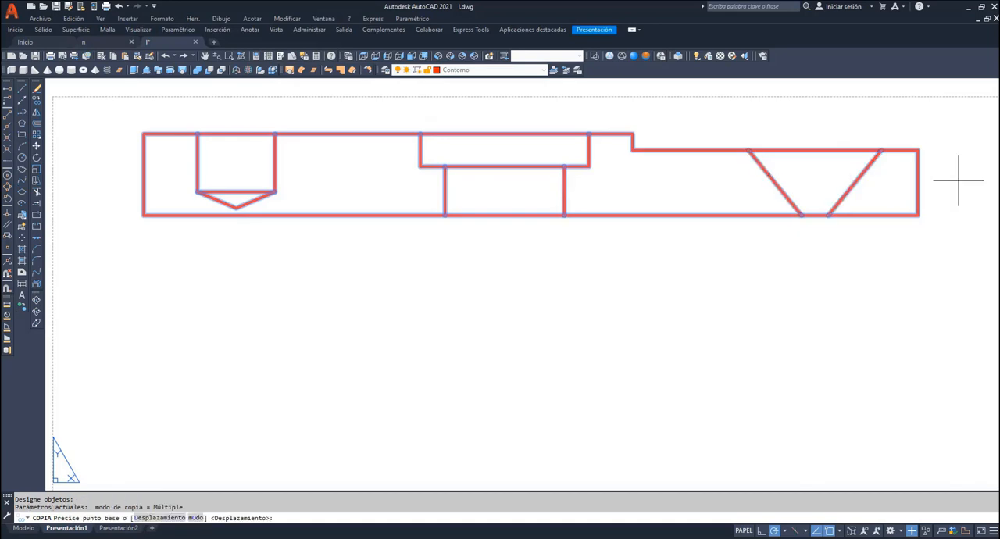
{"action": "left_click", "coordinate": [960, 171]}
{"action": "left_click", "coordinate": [964, 306]}
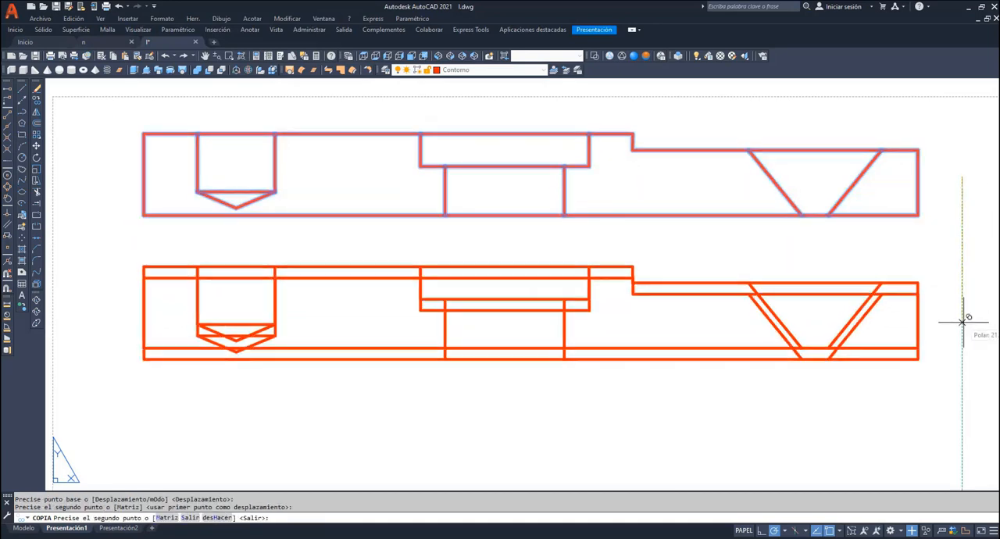
{"action": "left_click", "coordinate": [962, 436]}
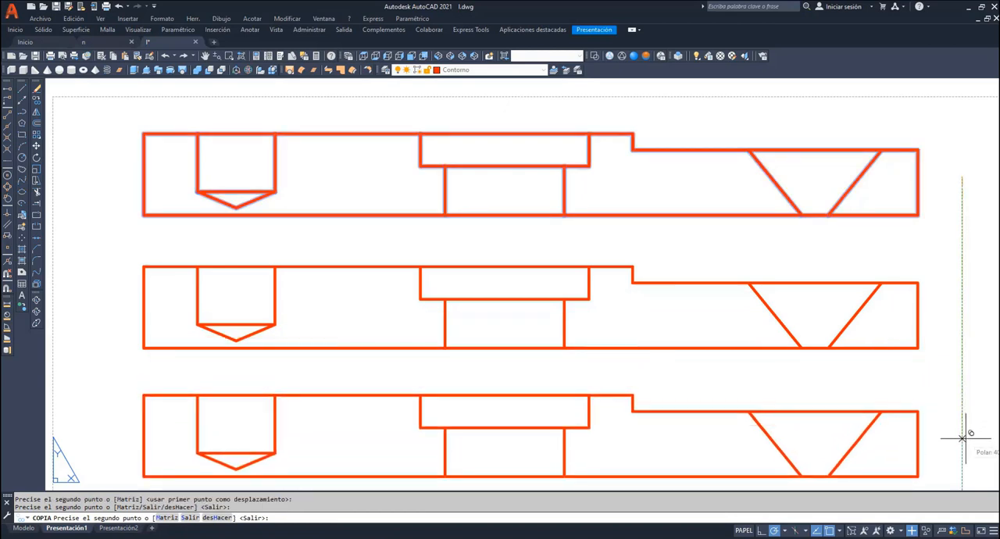
{"action": "key", "text": "Return"}
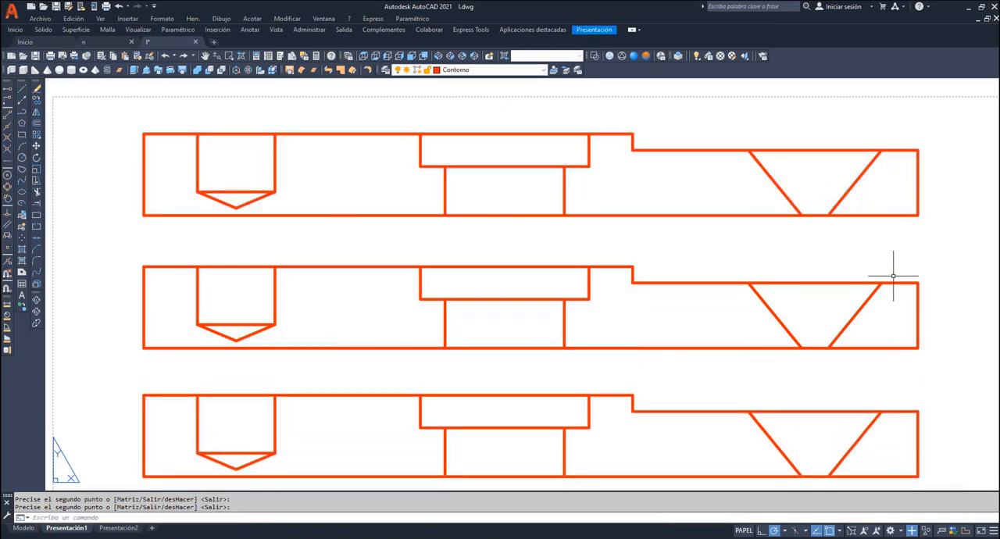
- Turn the MD_Anotación, MD_Sombreado and MD_Visible layers back on
{"action": "left_click", "coordinate": [515, 69]}
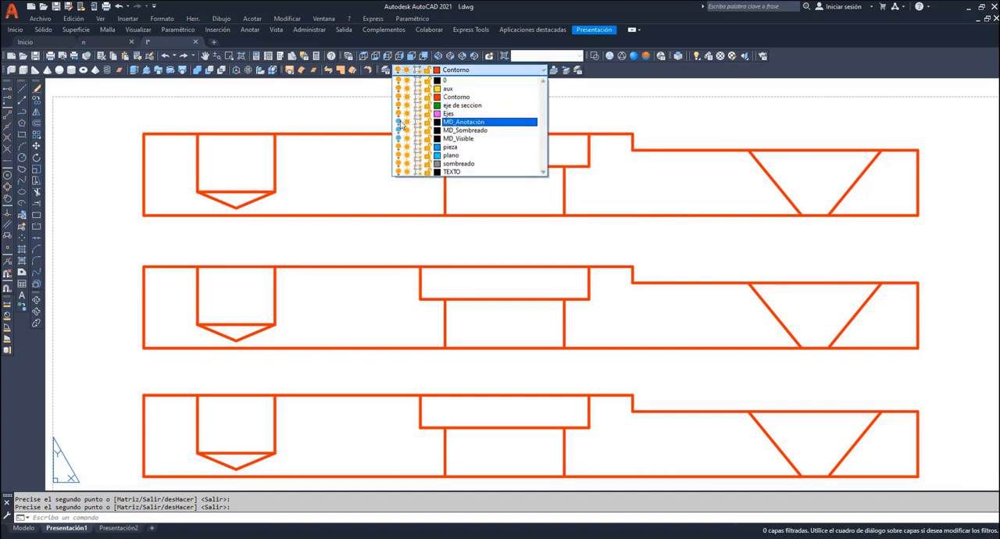
{"action": "left_click", "coordinate": [134, 204]}
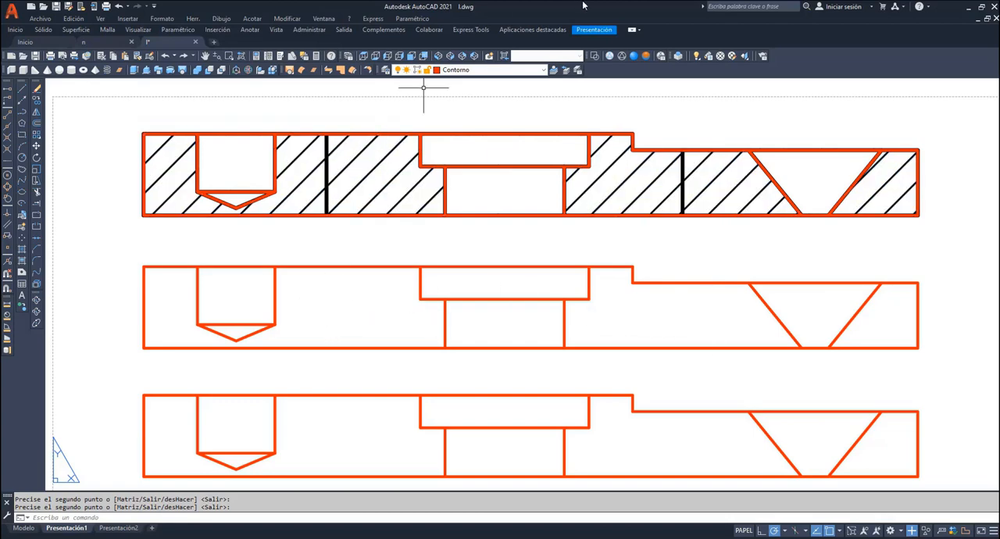
- Hatch the solid regions of the middle outline copy with the ANSI31 pattern on the sombreado layer
{"action": "left_click", "coordinate": [543, 72]}
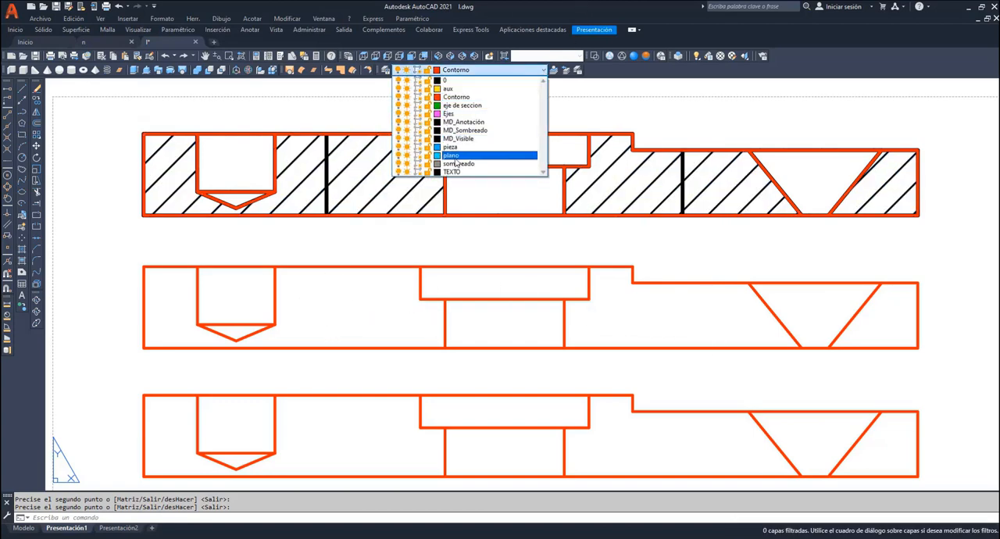
{"action": "left_click", "coordinate": [450, 164]}
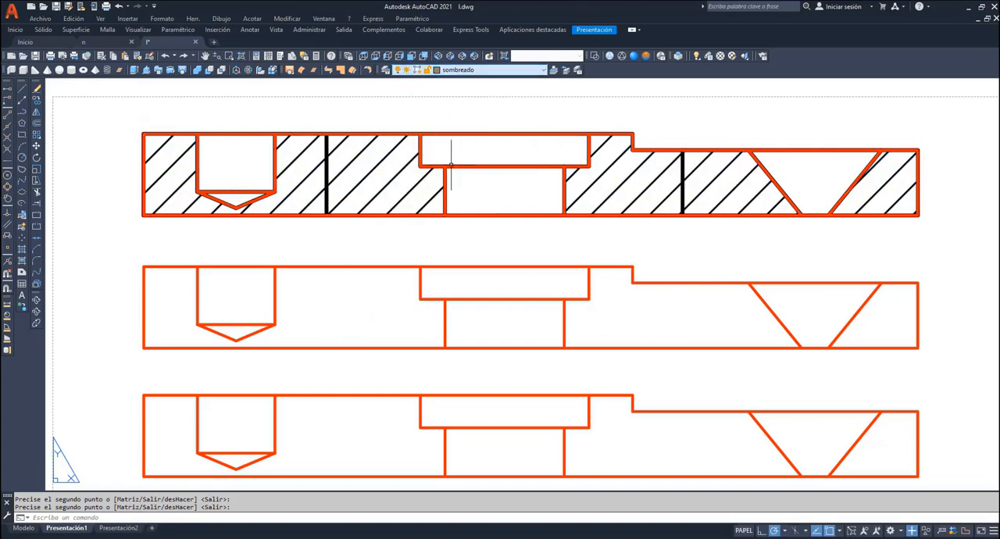
{"action": "left_click", "coordinate": [22, 250]}
{"action": "left_click", "coordinate": [275, 517]}
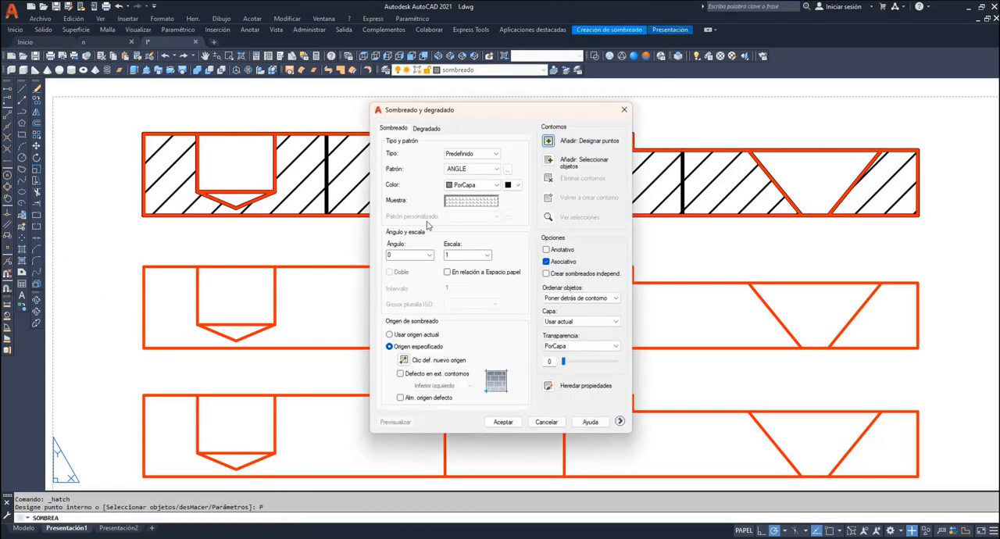
{"action": "left_click", "coordinate": [469, 201]}
{"action": "left_click", "coordinate": [422, 265]}
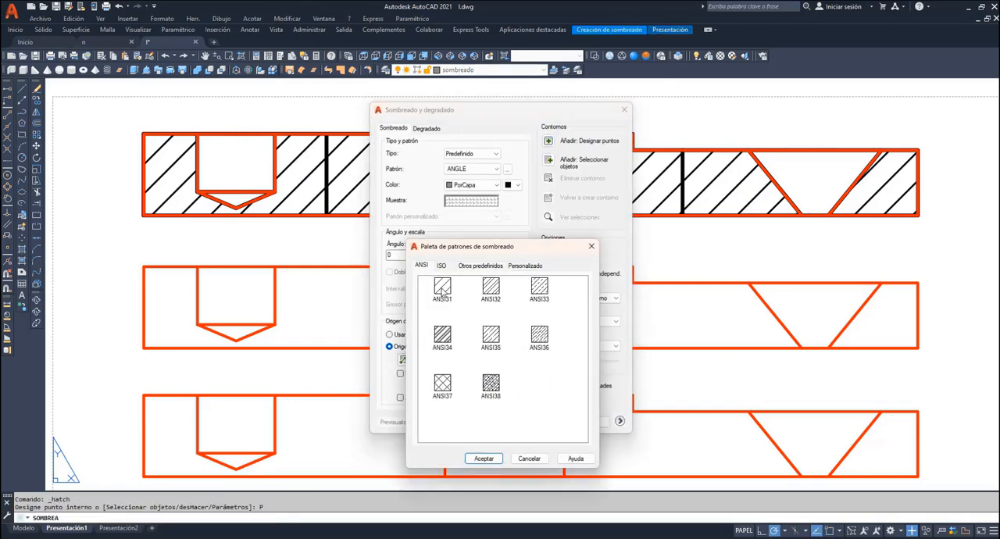
{"action": "left_click", "coordinate": [442, 288]}
{"action": "left_click", "coordinate": [483, 458]}
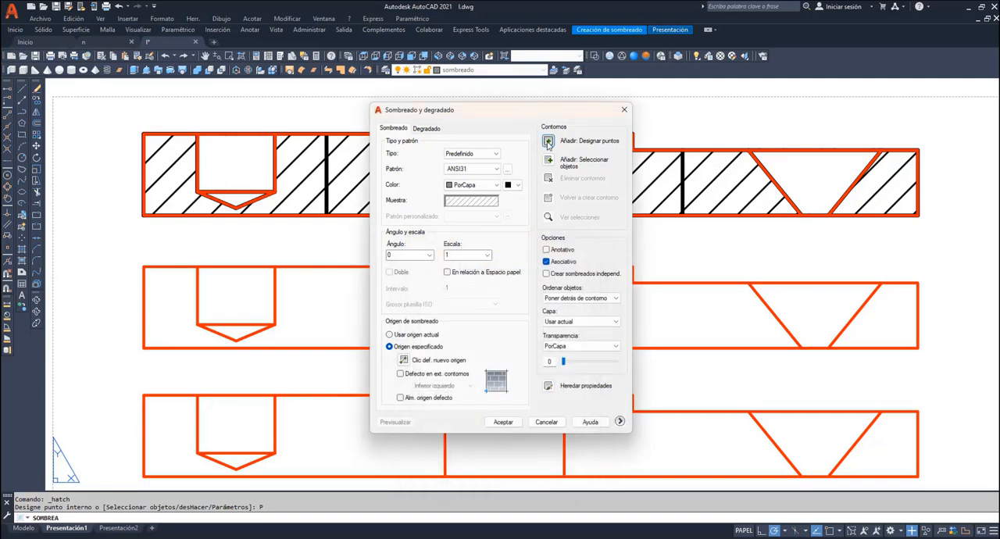
{"action": "left_click", "coordinate": [549, 142]}
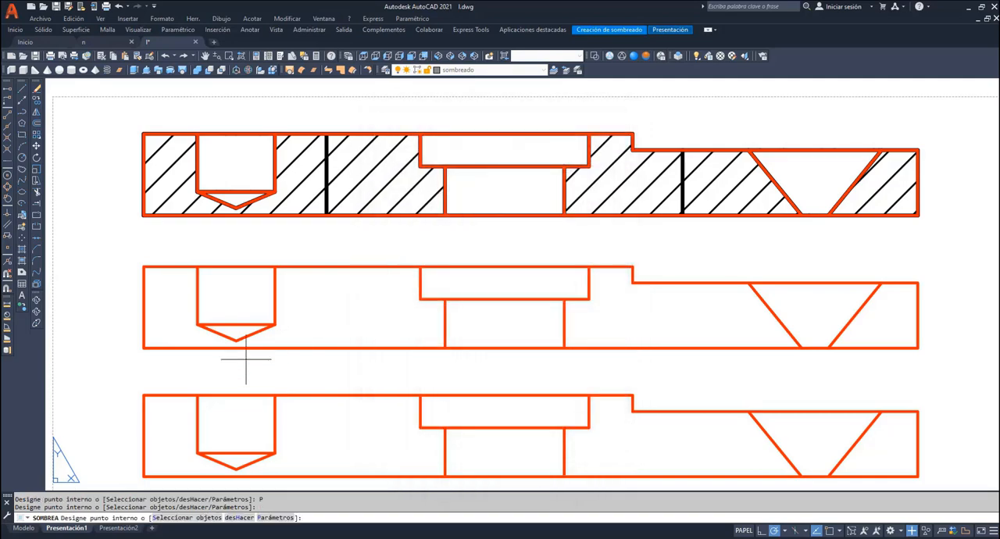
{"action": "left_click", "coordinate": [620, 335]}
{"action": "left_click", "coordinate": [860, 337]}
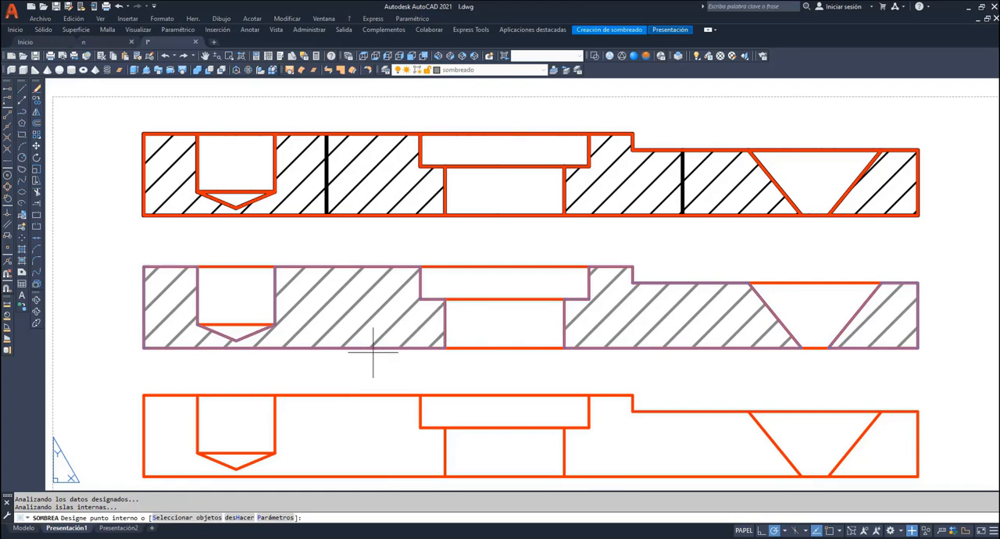
{"action": "key", "text": "Escape"}
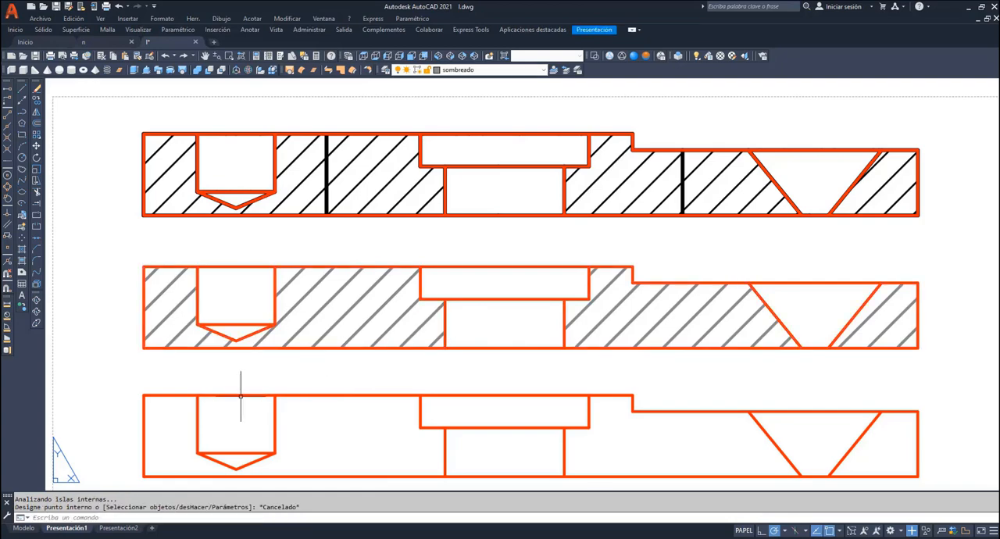
- Trim the lowest outline copy's lines across the blind hole's mouth, the counterbore and central hole, and both ends of the conical hole
{"action": "left_click", "coordinate": [36, 192]}
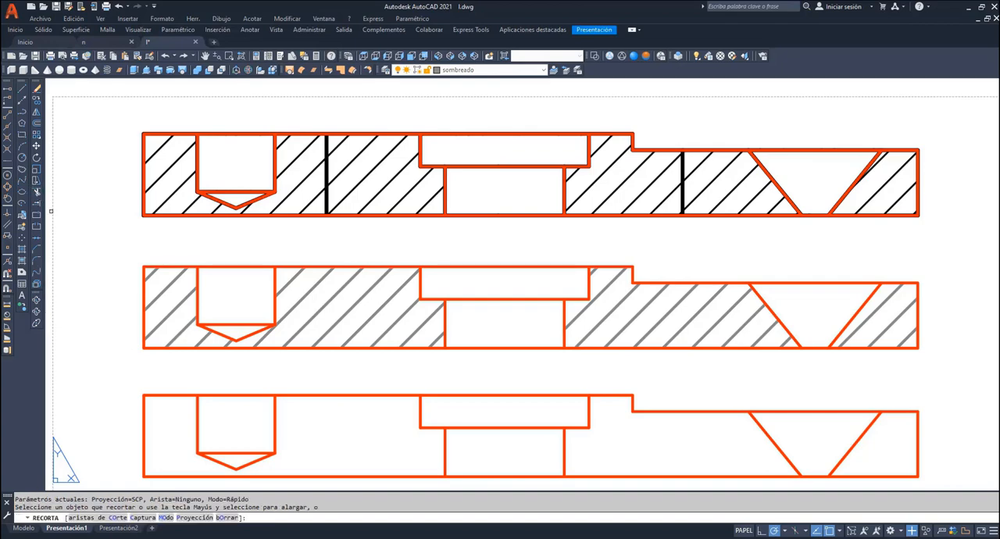
{"action": "left_click", "coordinate": [227, 394]}
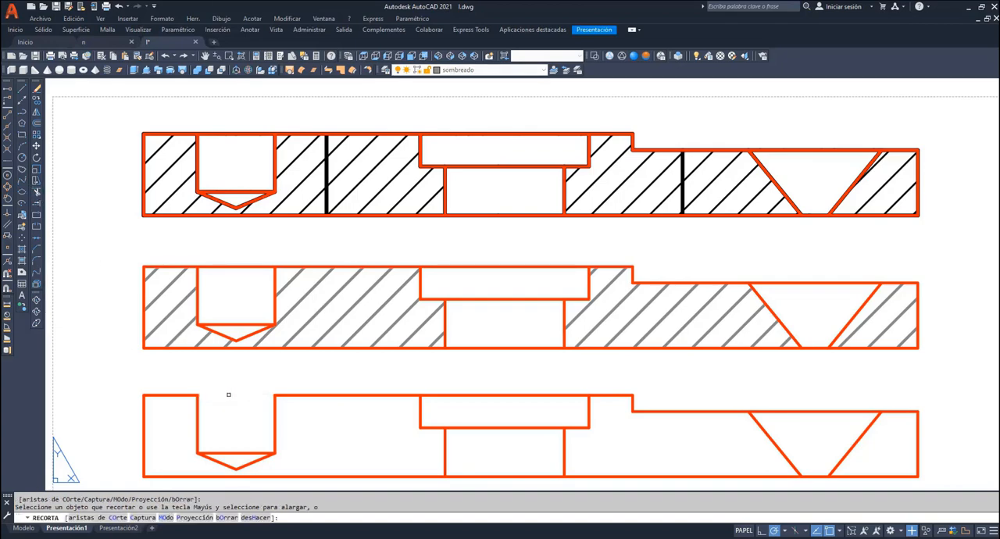
{"action": "left_click", "coordinate": [485, 395]}
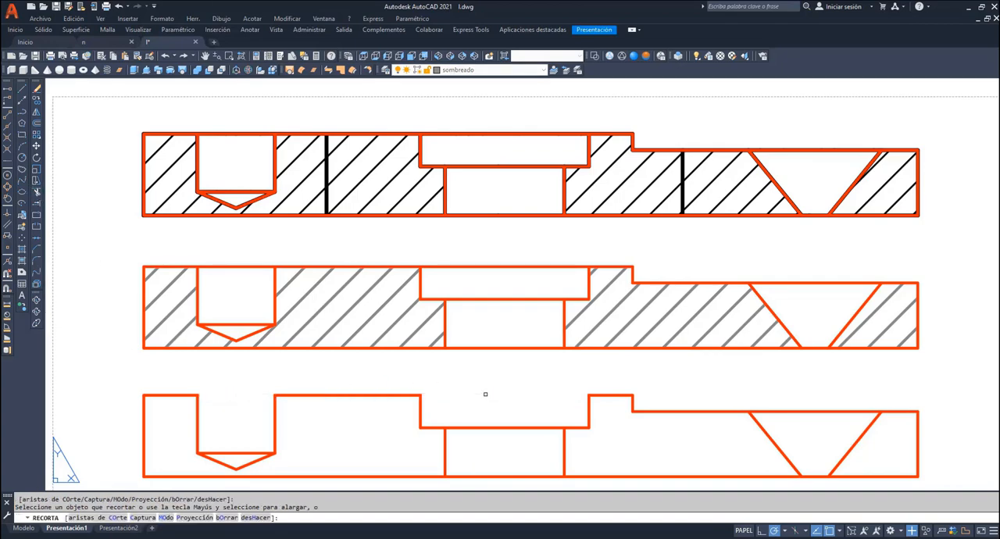
{"action": "left_click", "coordinate": [500, 426]}
{"action": "left_click", "coordinate": [513, 471]}
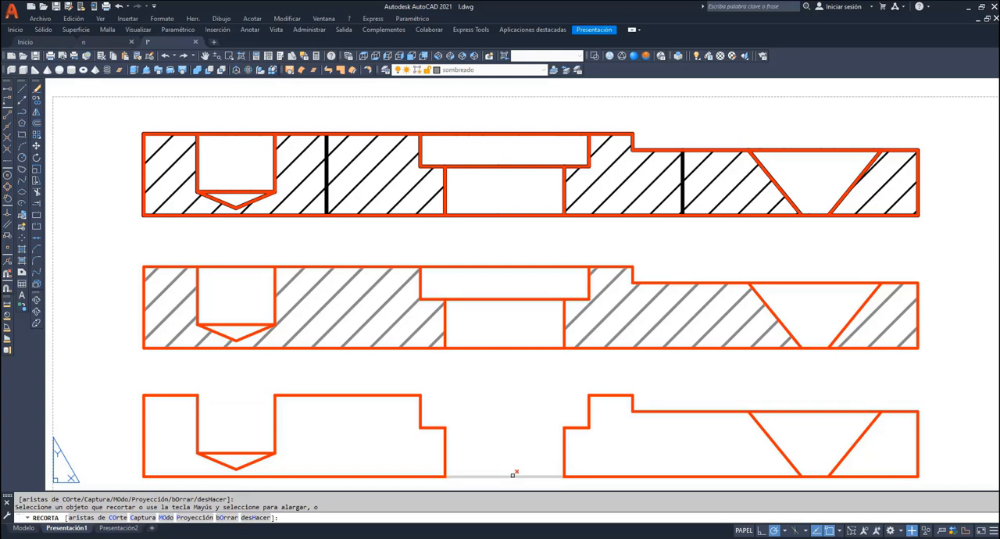
{"action": "left_click", "coordinate": [806, 412]}
{"action": "left_click", "coordinate": [814, 475]}
- Hatch the closed regions of the lowest, trimmed outline copy with the same ANSI31 pattern
{"action": "left_click", "coordinate": [22, 250]}
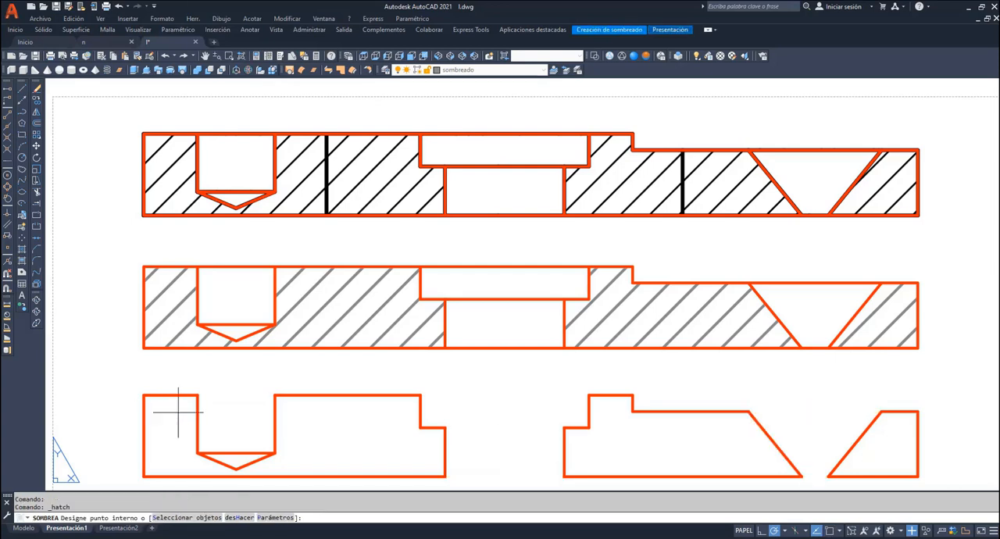
{"action": "left_click", "coordinate": [178, 413]}
{"action": "left_click", "coordinate": [631, 434]}
{"action": "left_click", "coordinate": [862, 452]}
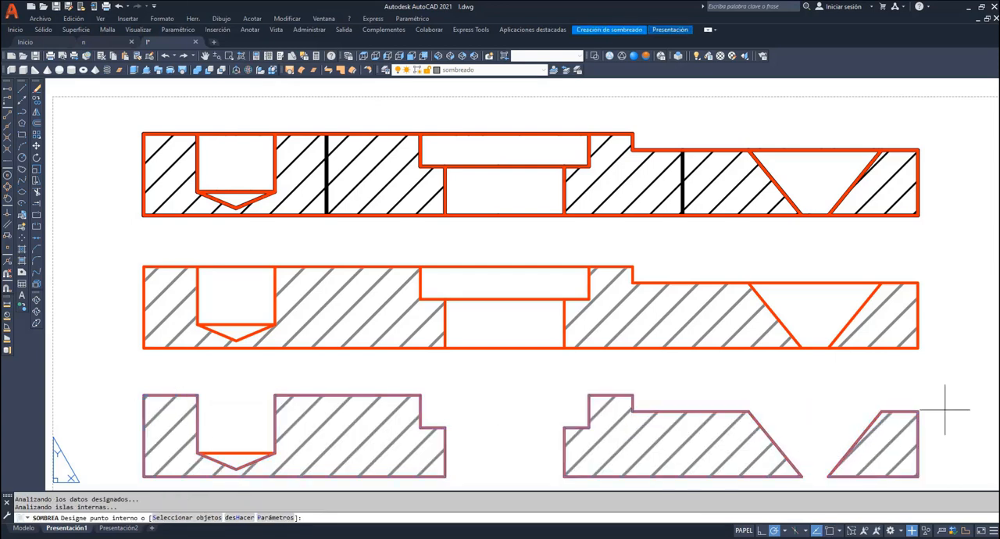
{"action": "key", "text": "Escape"}
- Examine the three stacked section views together with the plan view and its A-A cutting line
{"action": "scroll", "coordinate": [963, 324], "scroll_direction": "down", "scroll_amount": 3}
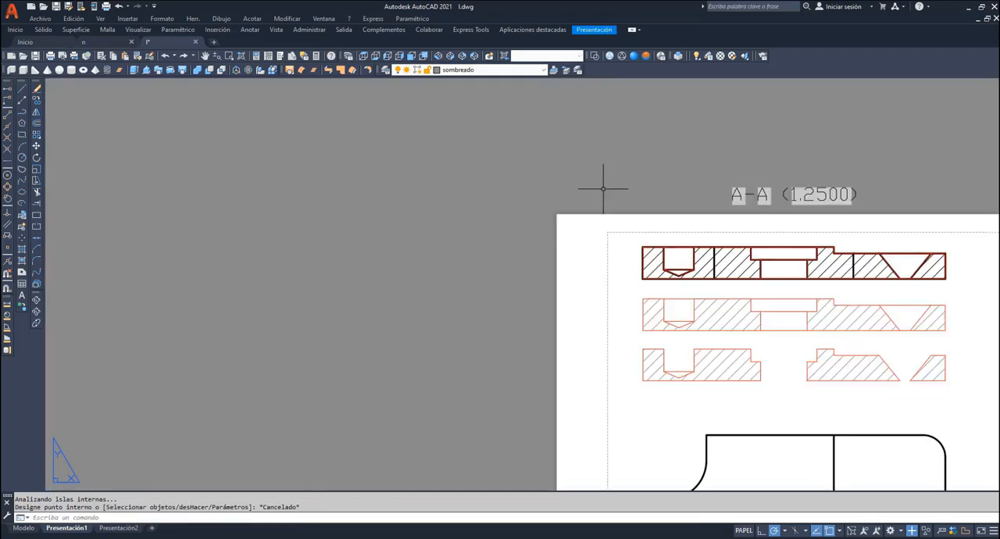
{"action": "left_click", "coordinate": [205, 56]}
{"action": "left_click_drag", "start_coordinate": [862, 382], "coordinate": [464, 223]}
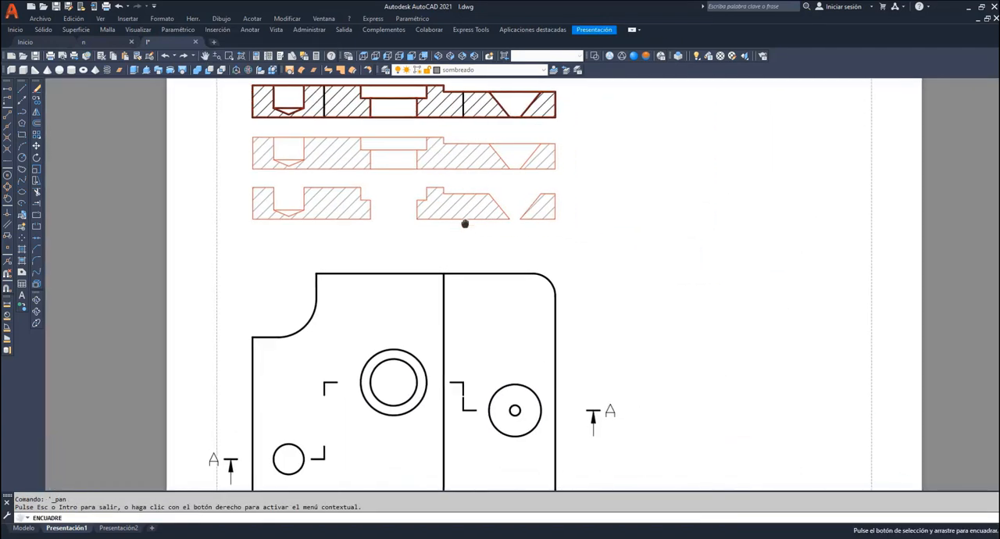
{"action": "scroll", "coordinate": [464, 223], "scroll_direction": "down", "scroll_amount": 2}
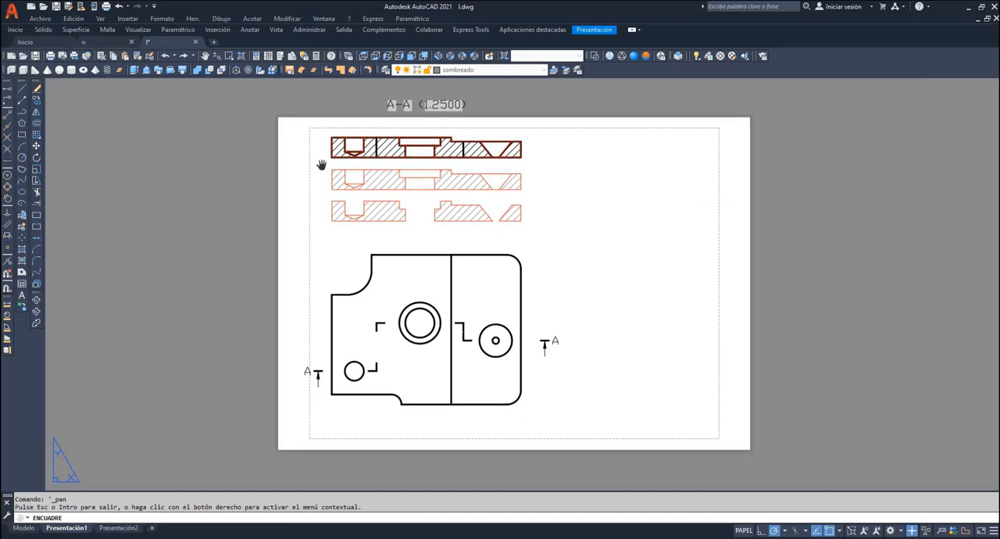
{"action": "left_click", "coordinate": [229, 56]}
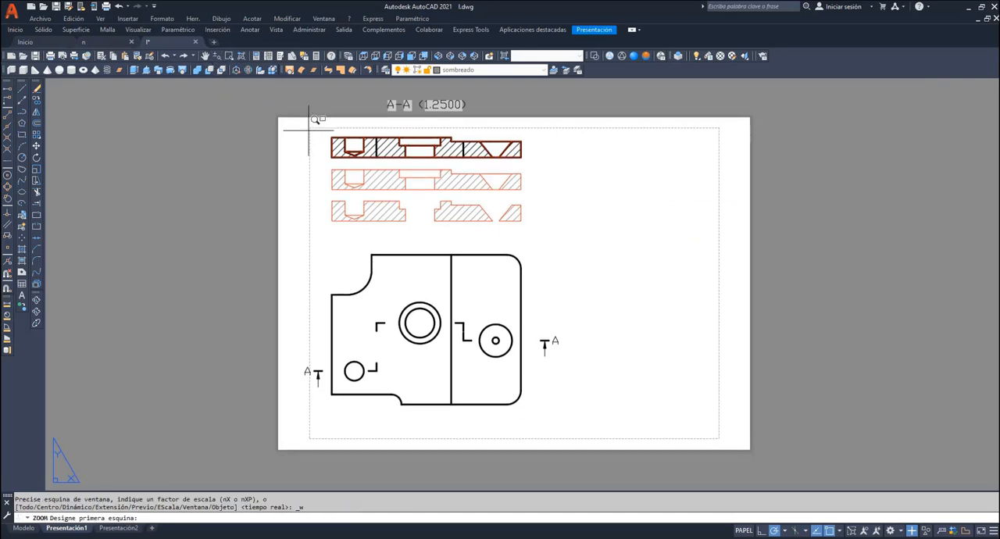
{"action": "left_click", "coordinate": [307, 129]}
{"action": "left_click", "coordinate": [562, 423]}
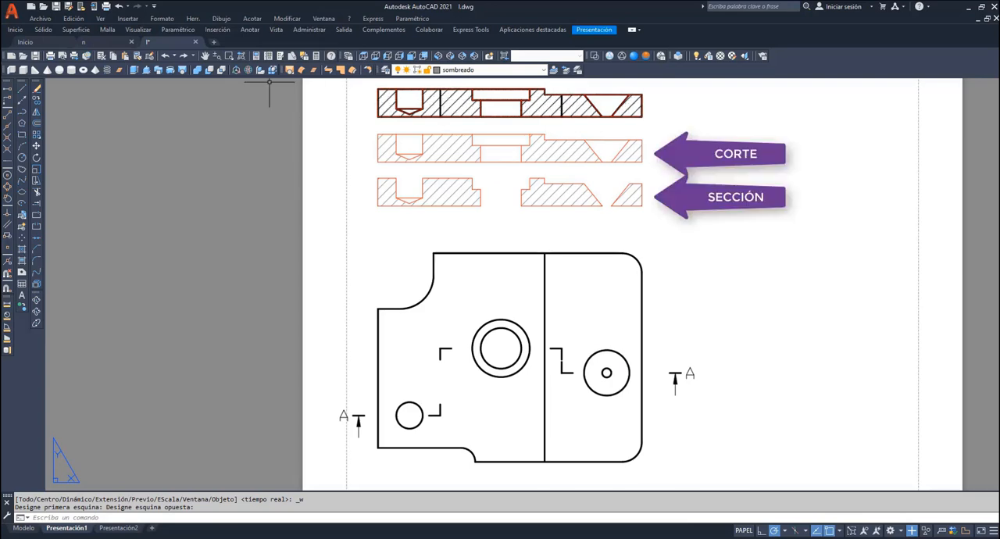
{"action": "left_click", "coordinate": [205, 57]}
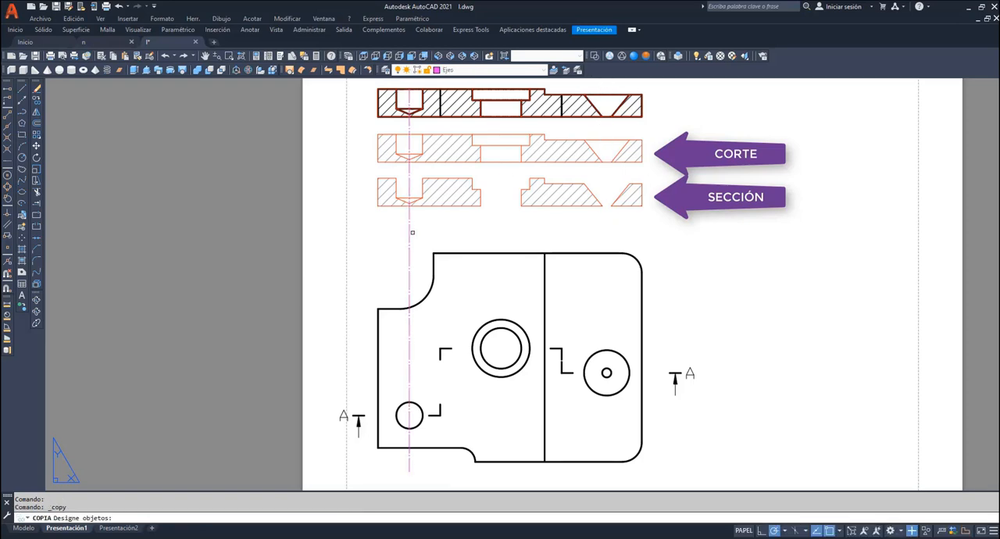
- Copy the blind hole's vertical axis line to the centres of the counterbored hole and the conical hole
{"action": "left_click", "coordinate": [412, 232]}
{"action": "key", "text": "Return"}
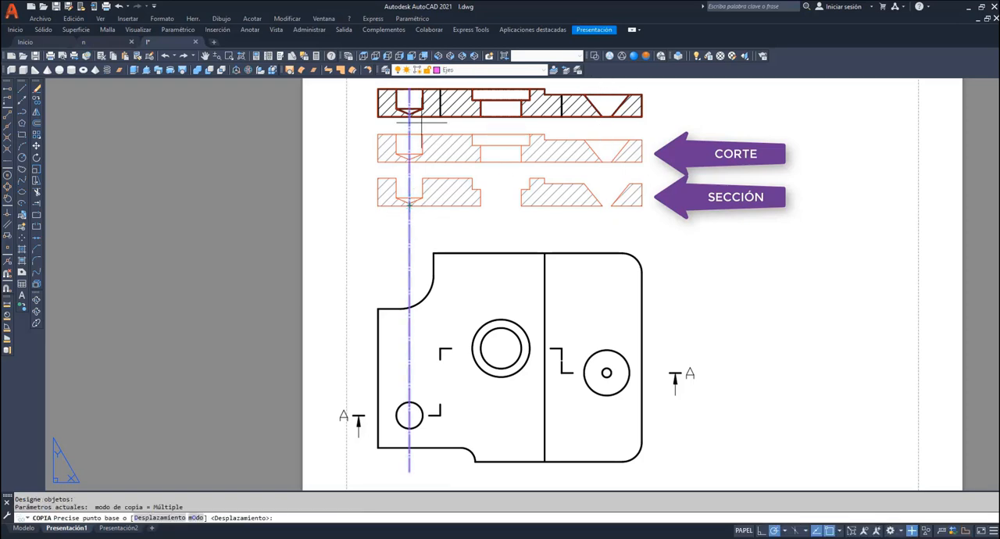
{"action": "left_click", "coordinate": [409, 88]}
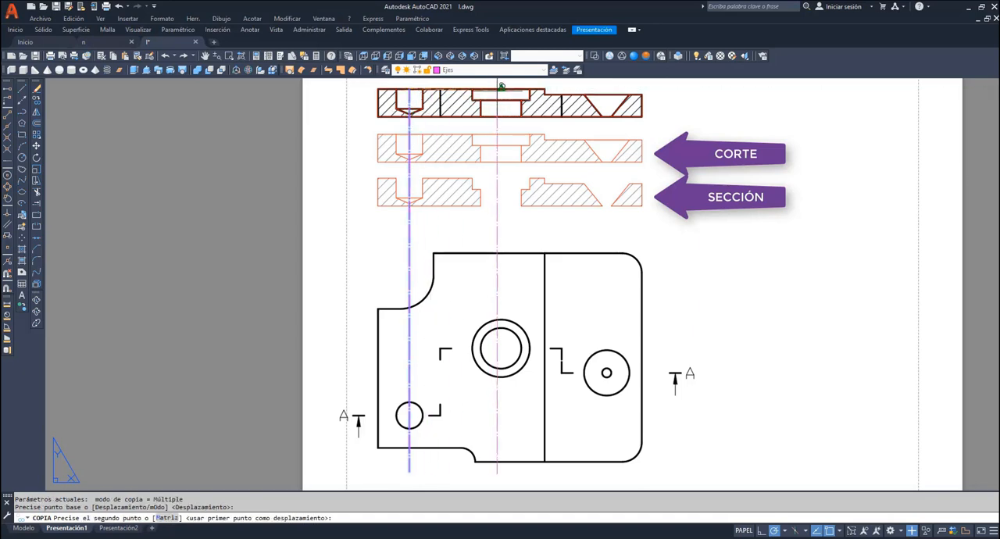
{"action": "left_click", "coordinate": [503, 85]}
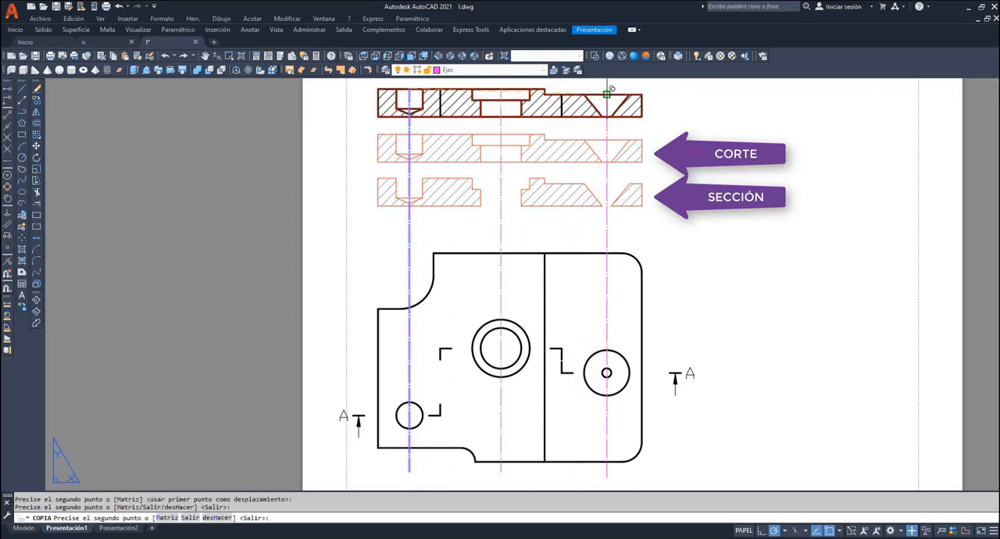
{"action": "left_click", "coordinate": [607, 94]}
{"action": "key", "text": "Return"}
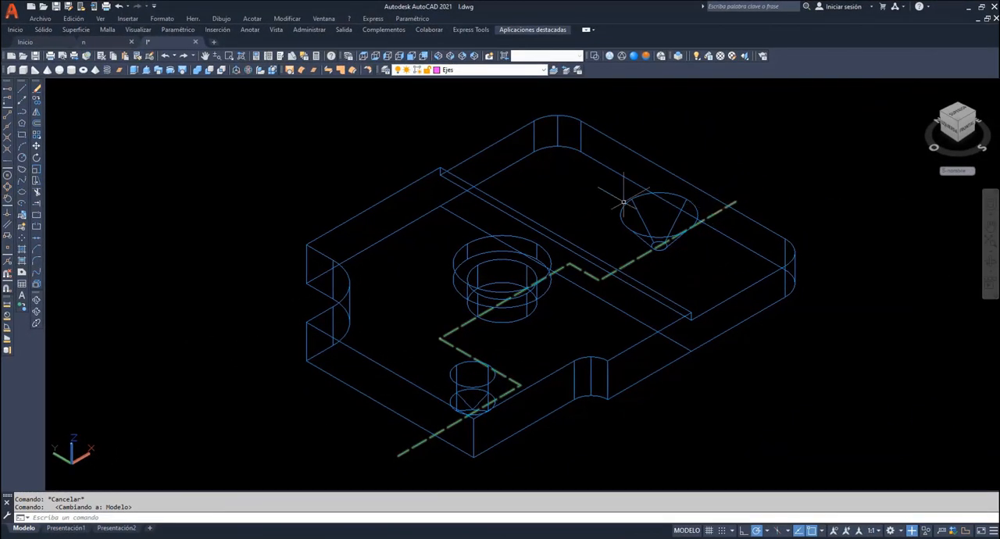
- In the southwest isometric view, draw a 20-unit line along +Z on the plano layer from the section path's end nearest the blind hole
{"action": "left_click", "coordinate": [364, 57]}
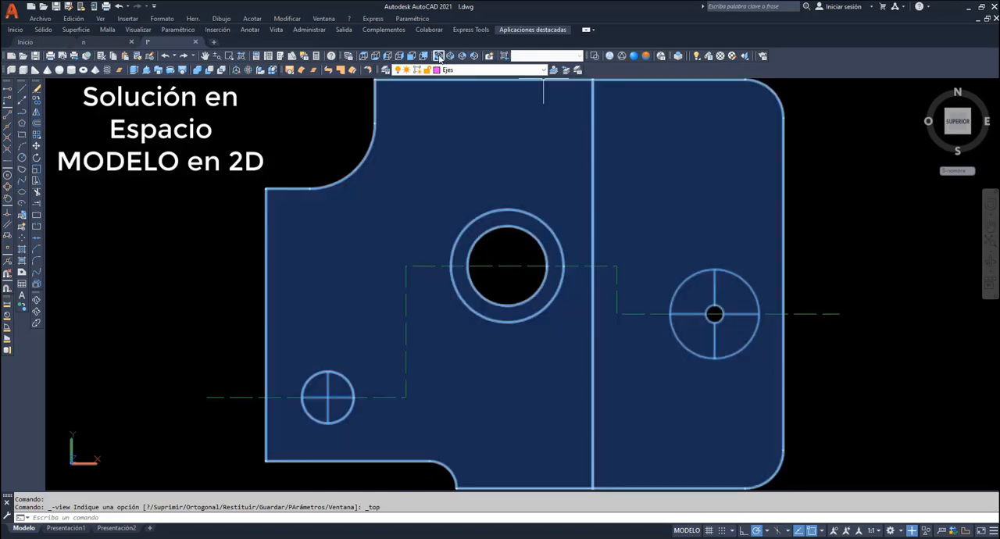
{"action": "left_click", "coordinate": [438, 56]}
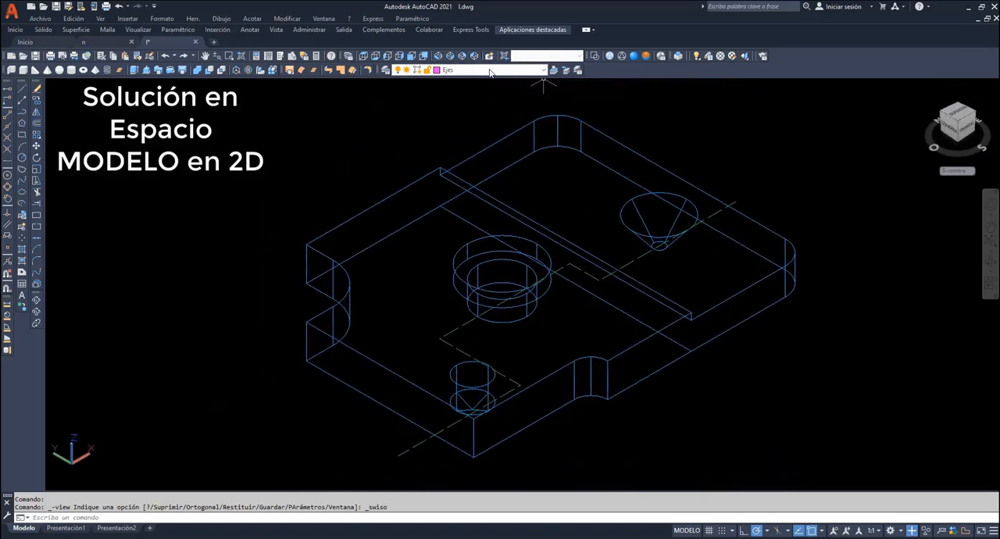
{"action": "left_click", "coordinate": [525, 69]}
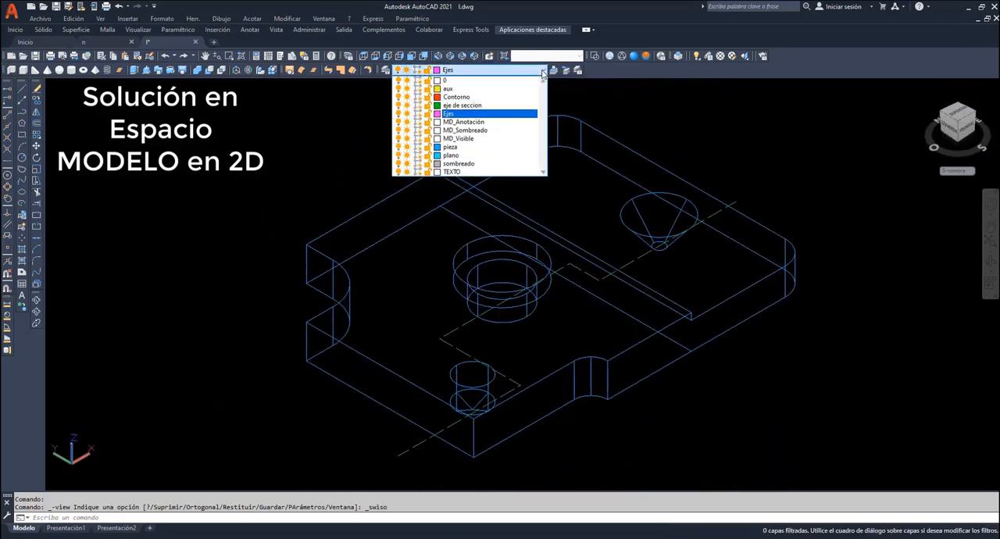
{"action": "left_click", "coordinate": [457, 156]}
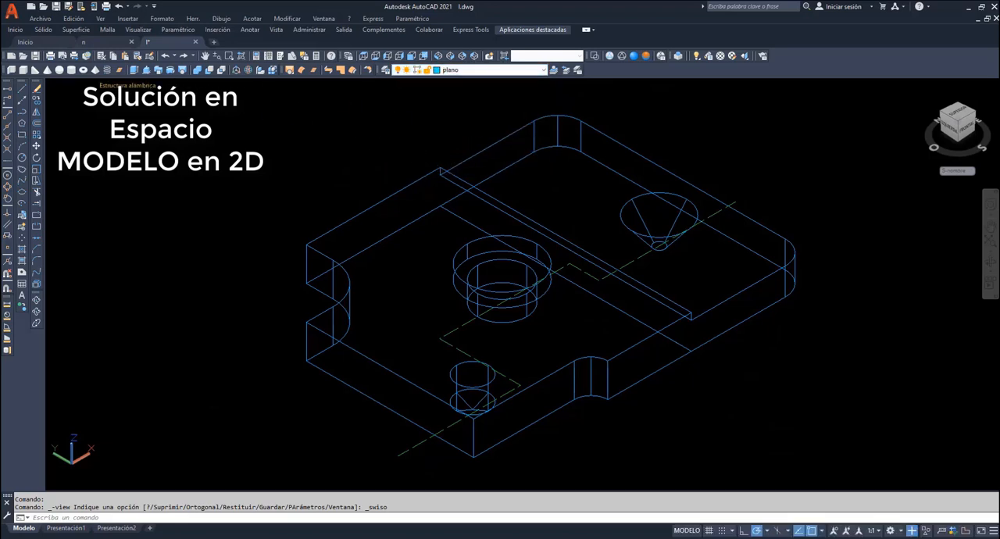
{"action": "left_click", "coordinate": [22, 88]}
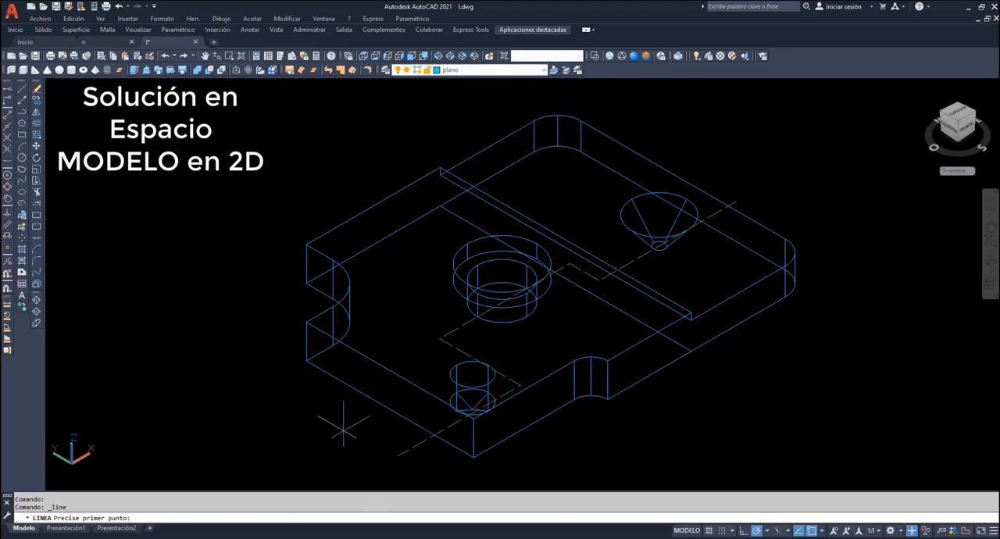
{"action": "left_click", "coordinate": [397, 455]}
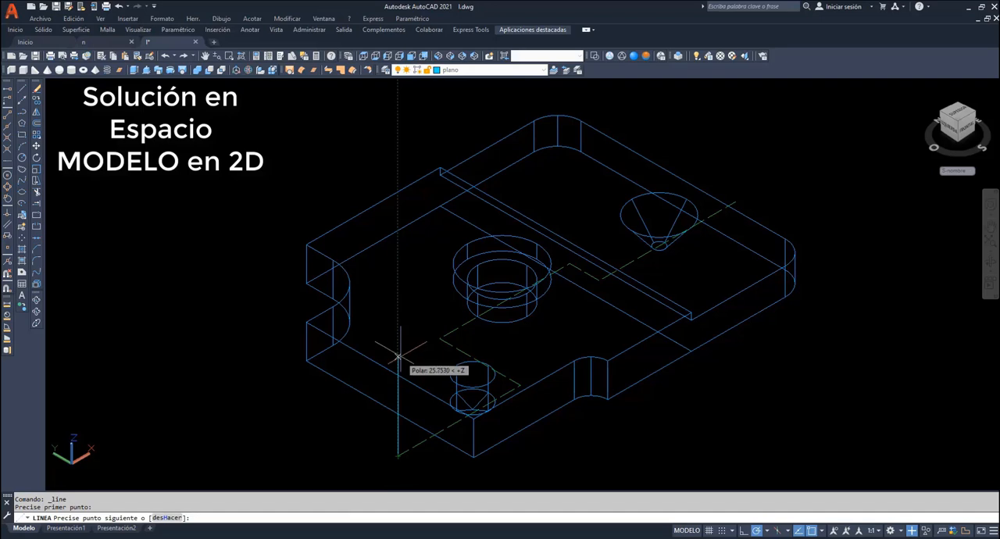
{"action": "type", "text": "20"}
{"action": "key", "text": "Return"}
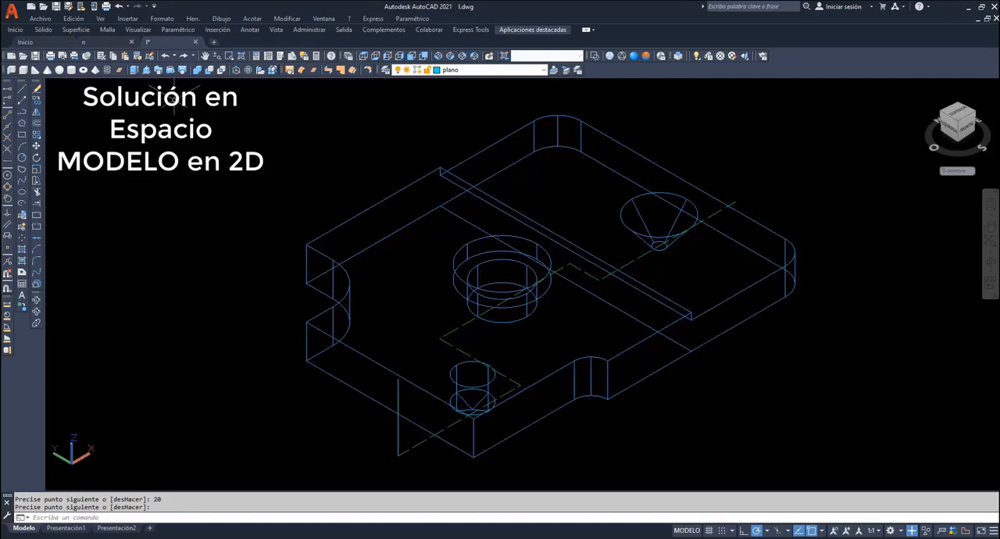
- Sweep the vertical line along the stepped section path to form a cutting surface, and display the model in the Realistic visual style
{"action": "left_click", "coordinate": [158, 71]}
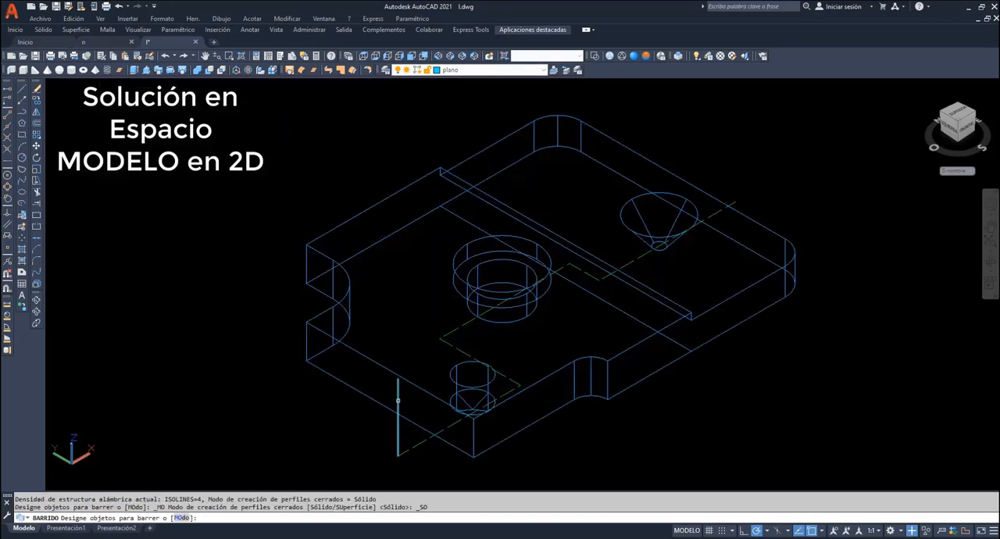
{"action": "left_click", "coordinate": [399, 398]}
{"action": "key", "text": "Return"}
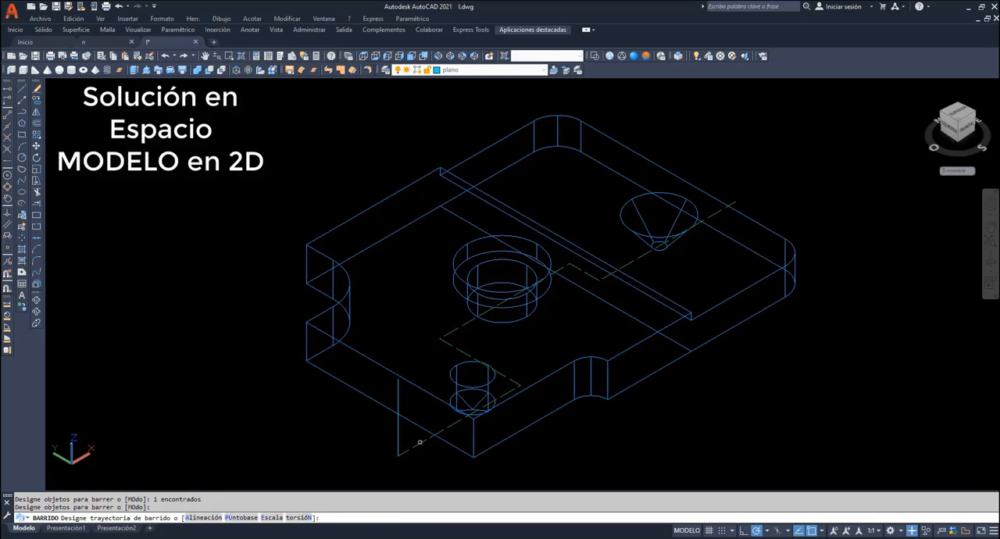
{"action": "left_click", "coordinate": [419, 448]}
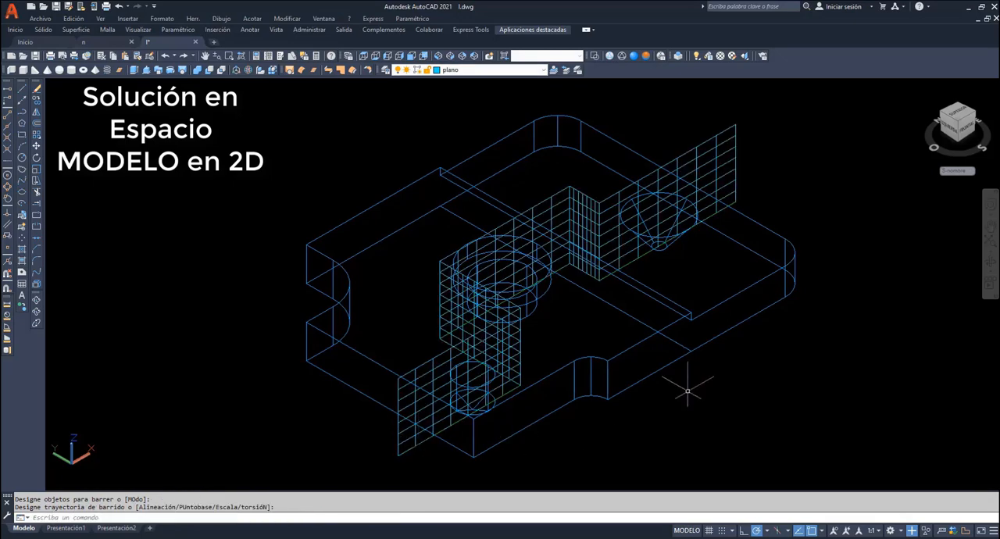
{"action": "left_click", "coordinate": [634, 56]}
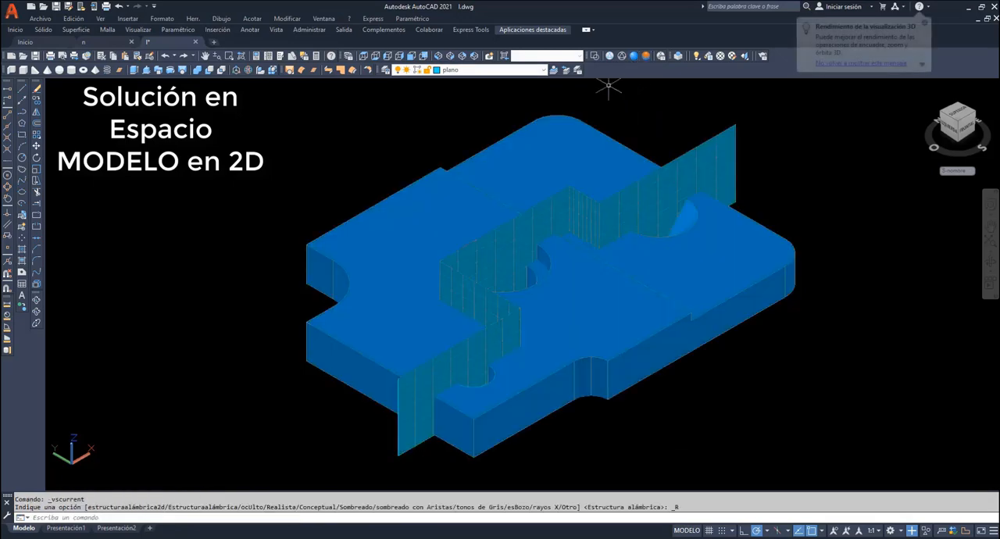
- Make Contorno the current layer
{"action": "left_click", "coordinate": [36, 301]}
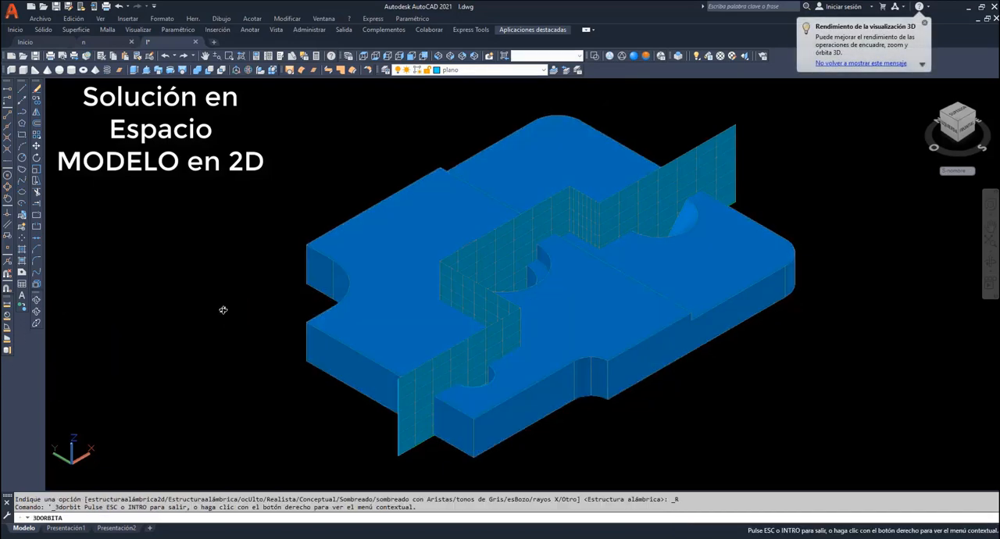
{"action": "left_click_drag", "start_coordinate": [223, 310], "coordinate": [235, 287]}
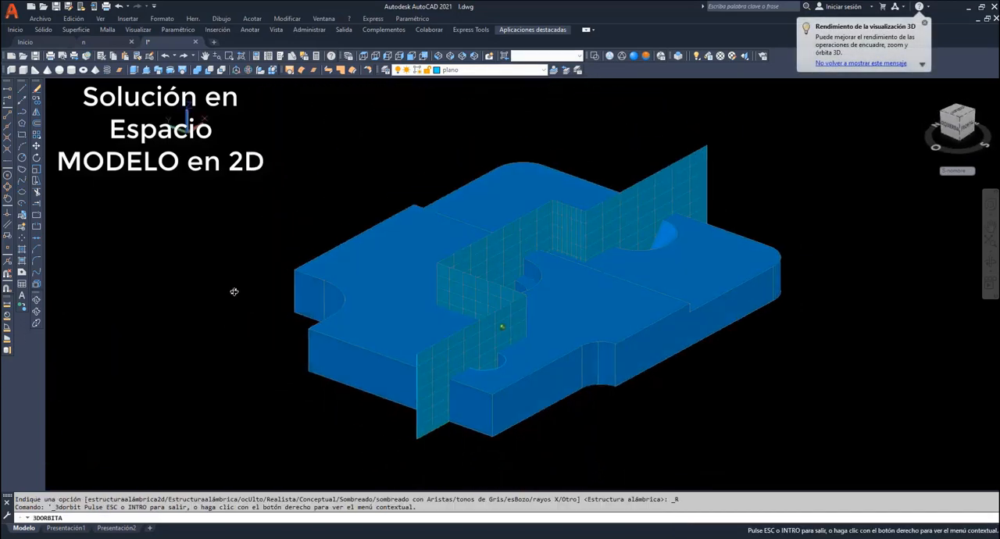
{"action": "right_click", "coordinate": [217, 229]}
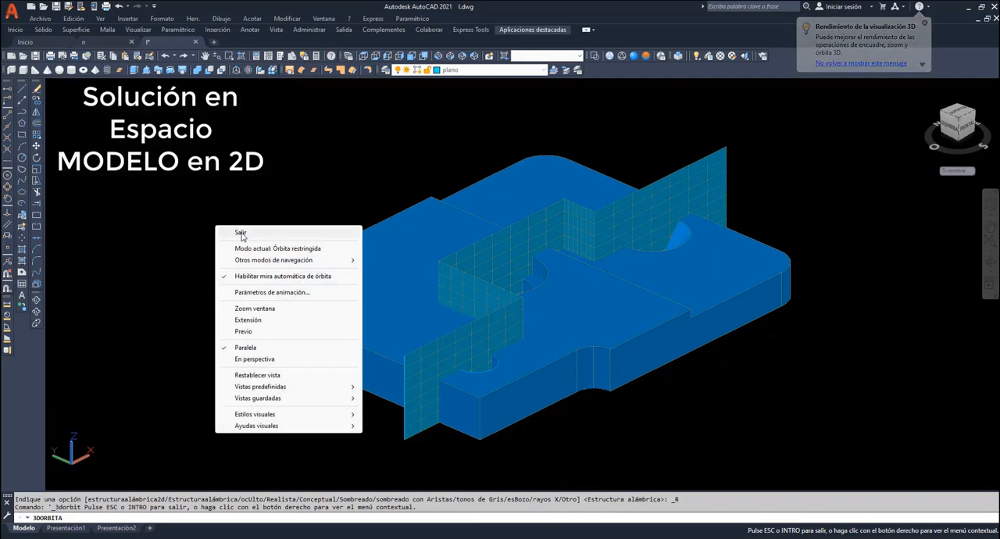
{"action": "left_click", "coordinate": [240, 232]}
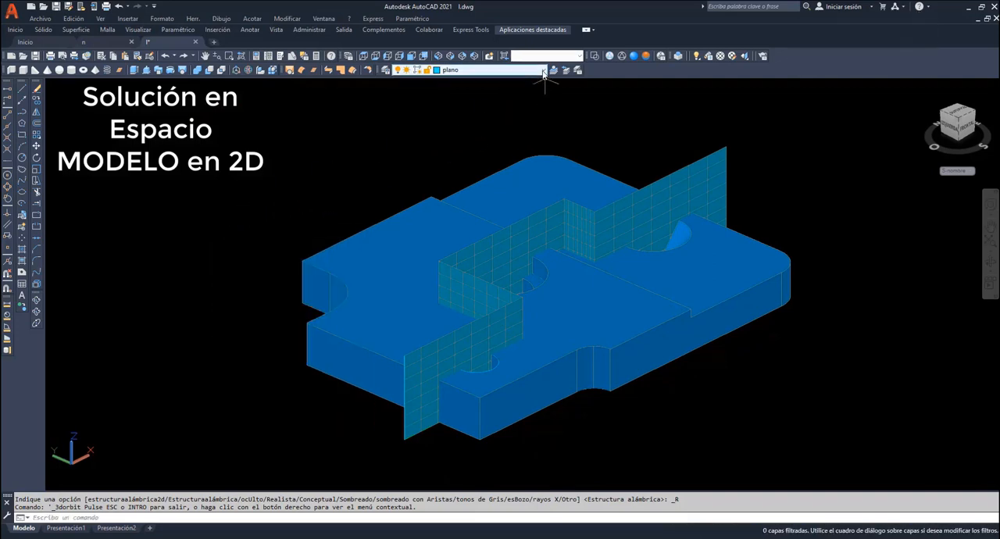
{"action": "left_click", "coordinate": [508, 69]}
{"action": "left_click", "coordinate": [469, 98]}
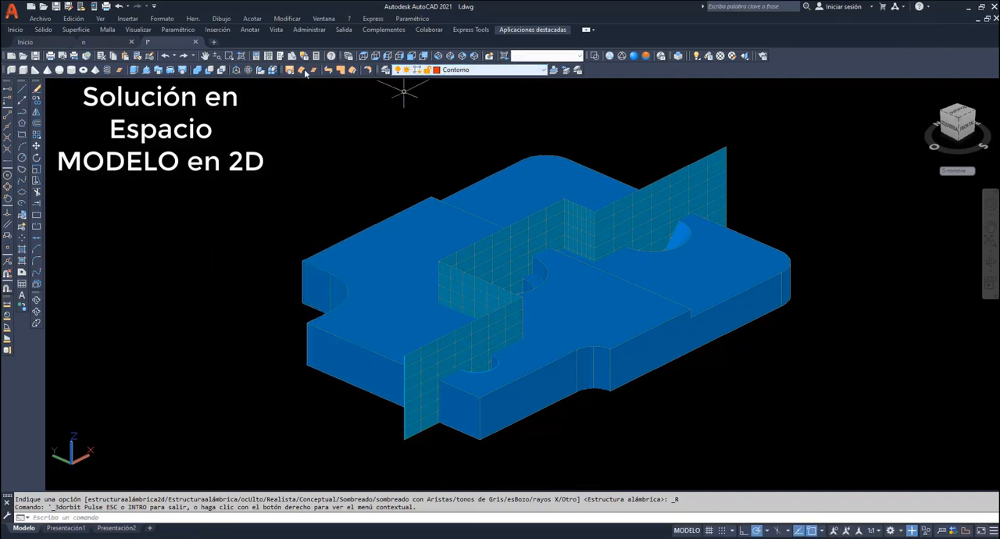
- Run an interference check between the plate solid and the swept cutting surface, keeping the interference objects when it closes
{"action": "left_click", "coordinate": [289, 20]}
{"action": "mouse_move", "coordinate": [328, 334]}
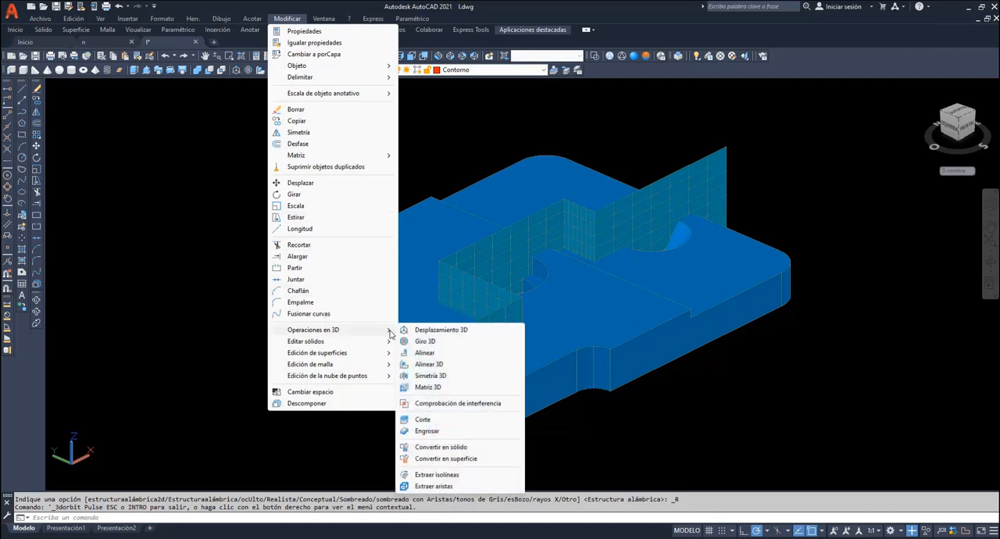
{"action": "left_click", "coordinate": [442, 404]}
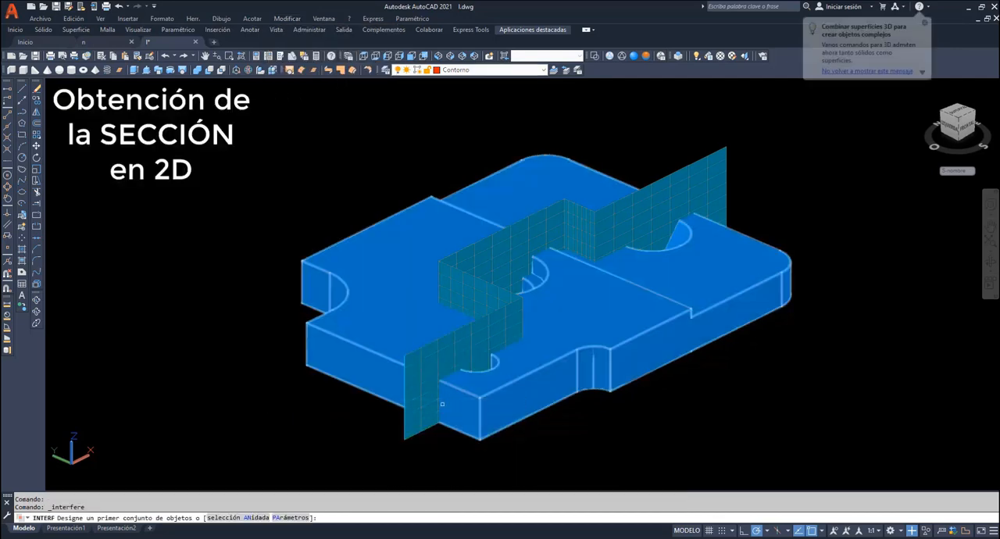
{"action": "left_click", "coordinate": [518, 414]}
{"action": "key", "text": "Return"}
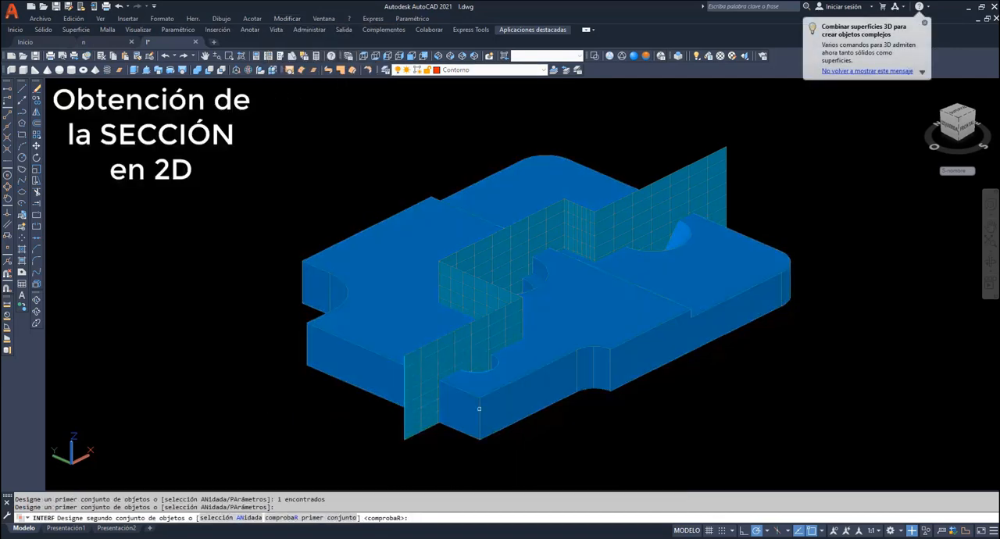
{"action": "left_click", "coordinate": [402, 407]}
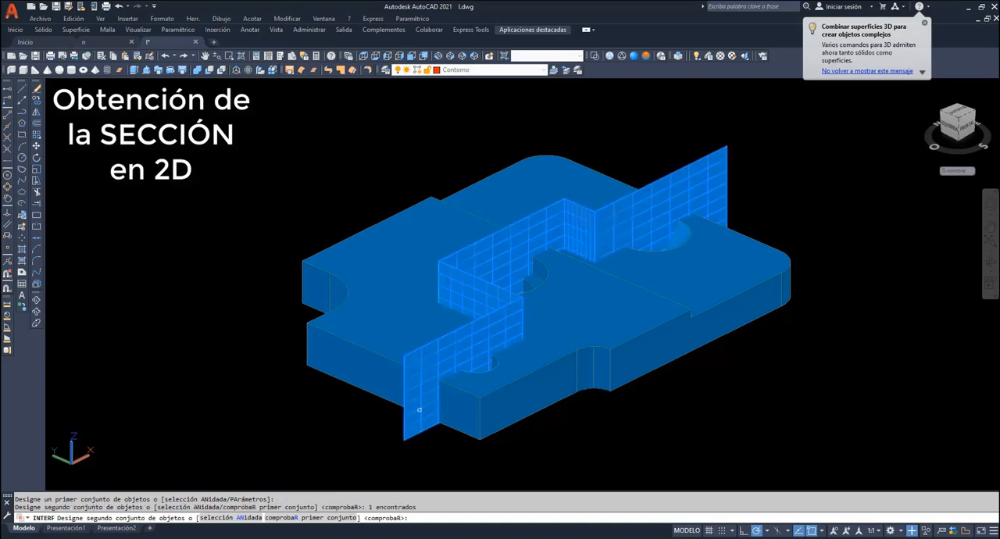
{"action": "key", "text": "Return"}
{"action": "left_click", "coordinate": [140, 323]}
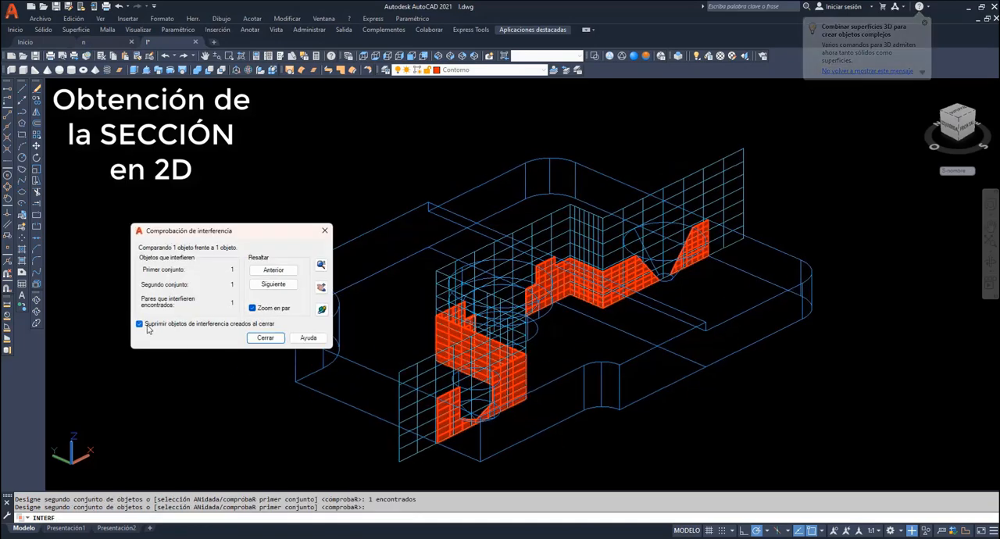
{"action": "left_click", "coordinate": [265, 338]}
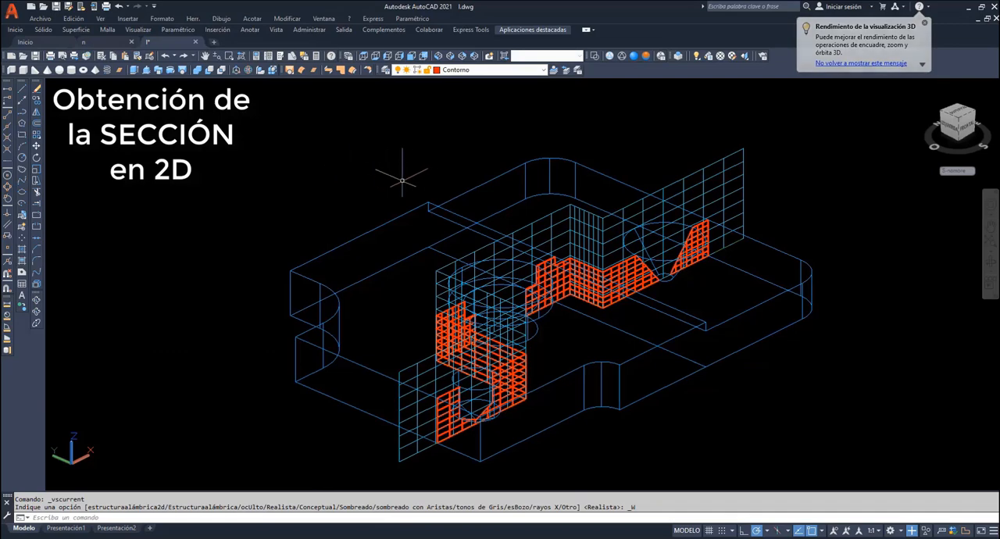
- Move the red stepped section surface straight up, clear of the plate and the cutting surface
{"action": "left_click", "coordinate": [519, 371]}
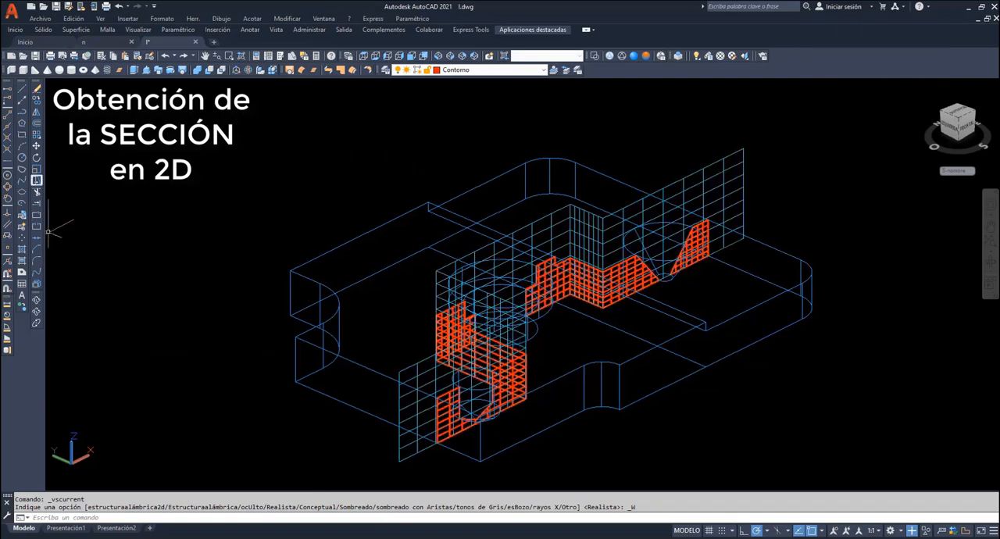
{"action": "left_click", "coordinate": [35, 145]}
{"action": "scroll", "coordinate": [227, 185], "scroll_direction": "down", "scroll_amount": 4}
{"action": "middle_click_drag", "start_coordinate": [694, 250], "coordinate": [715, 250], "text": "shift"}
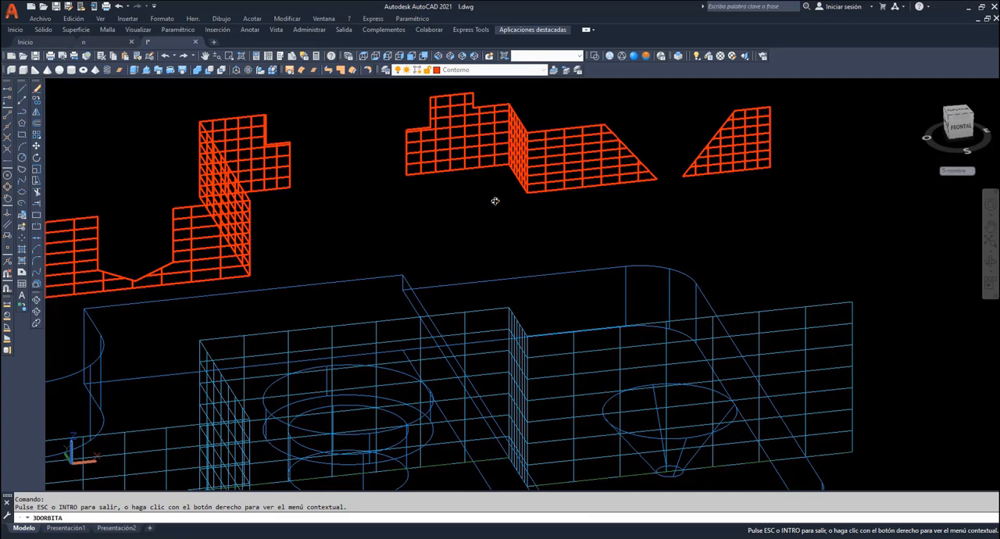
{"action": "right_click", "coordinate": [389, 211]}
{"action": "left_click", "coordinate": [414, 220]}
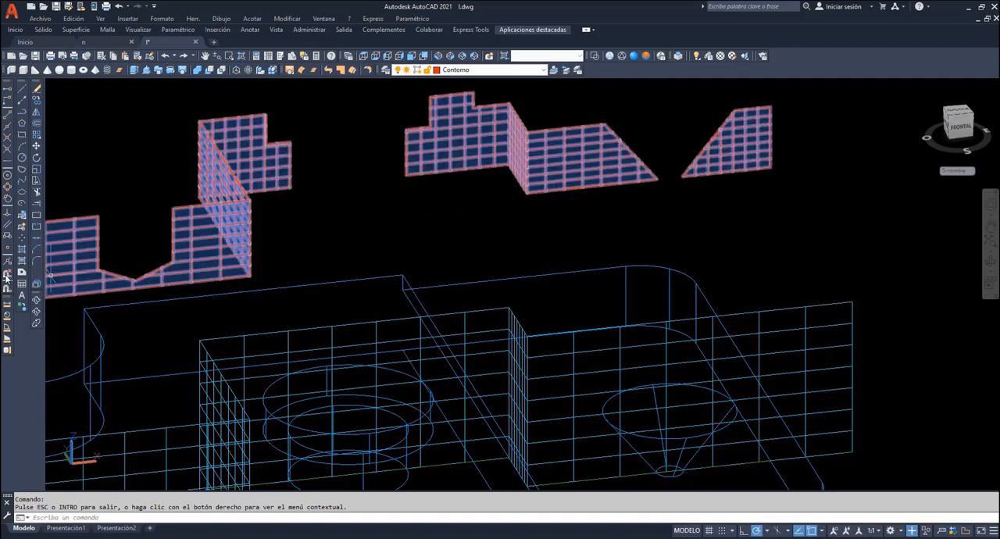
- Explode the part of the section with the blind hole into separate faces and erase the offset face linking it to the counterbore
{"action": "left_click", "coordinate": [36, 286]}
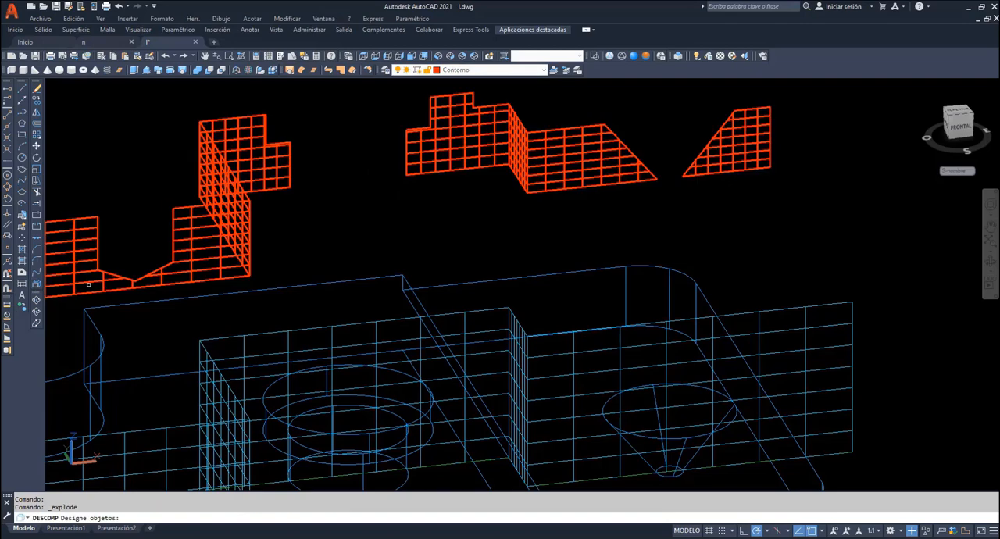
{"action": "left_click", "coordinate": [200, 270]}
{"action": "key", "text": "Return"}
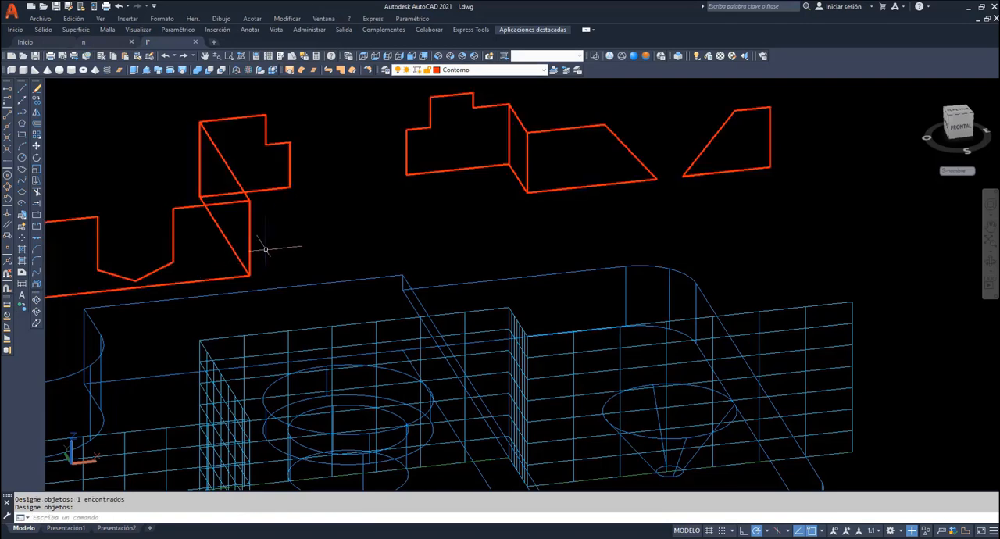
{"action": "left_click", "coordinate": [228, 168]}
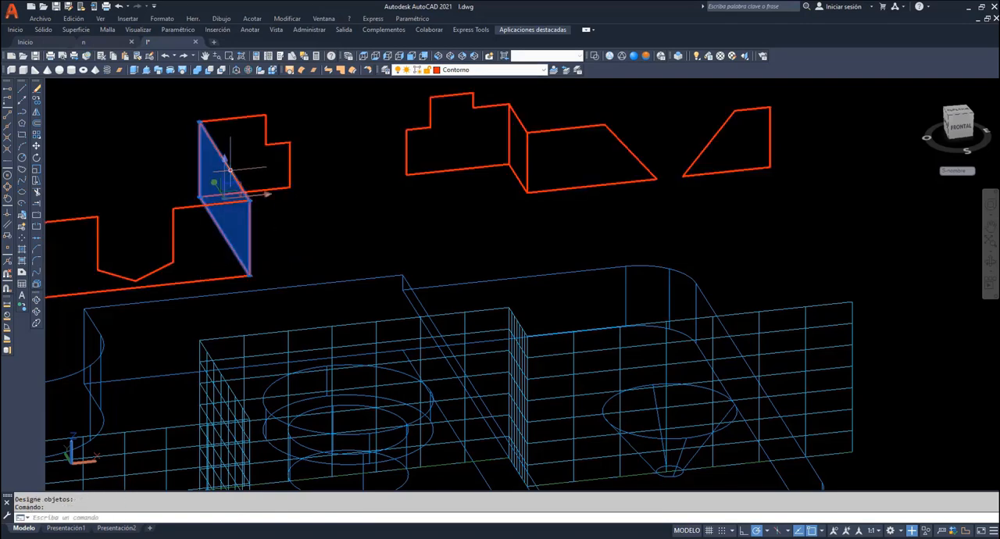
{"action": "key", "text": "Delete"}
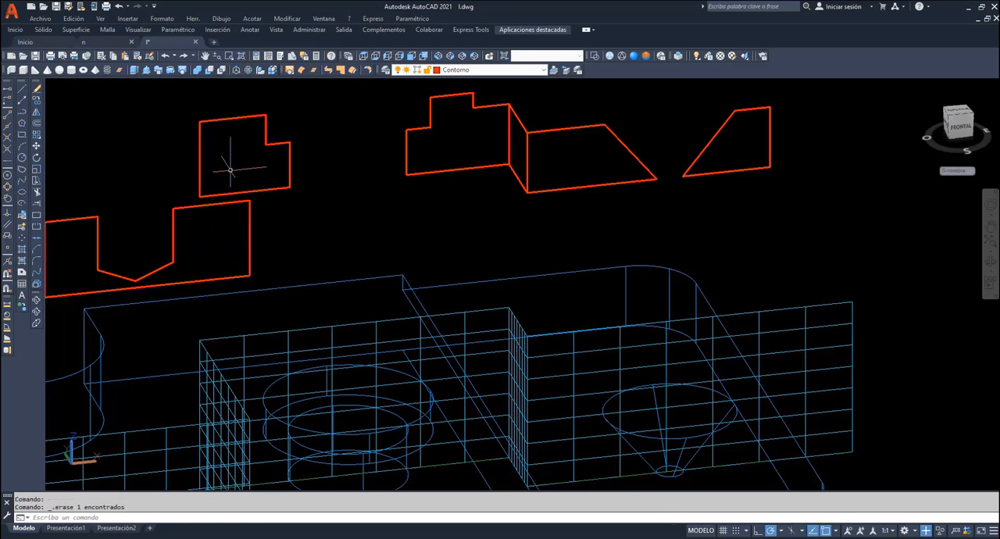
- Move the blind-hole section face by its lower corner to meet the lower corner of the adjacent counterbored-hole face
{"action": "left_click", "coordinate": [35, 145]}
{"action": "left_click", "coordinate": [173, 218]}
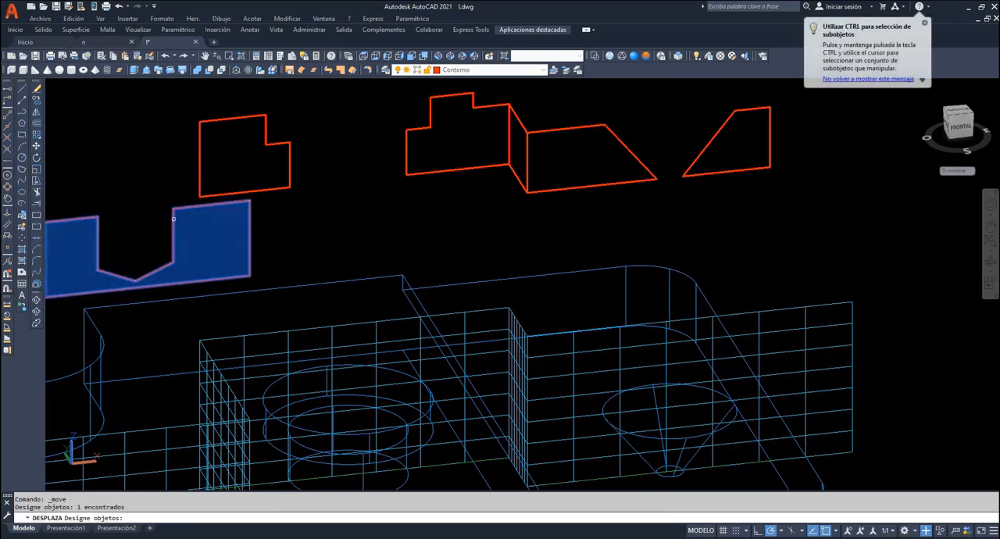
{"action": "key", "text": "Return"}
{"action": "left_click", "coordinate": [248, 274]}
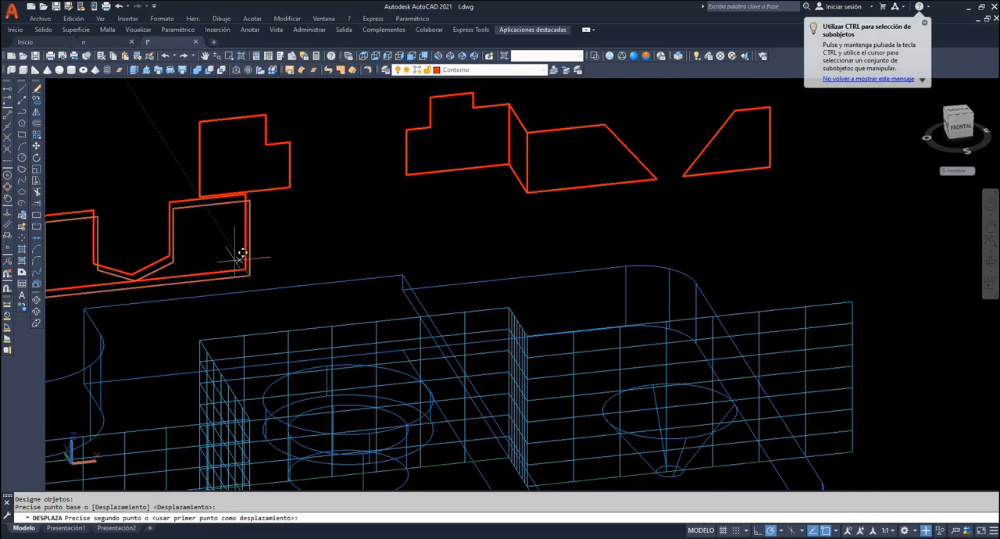
{"action": "left_click", "coordinate": [205, 190]}
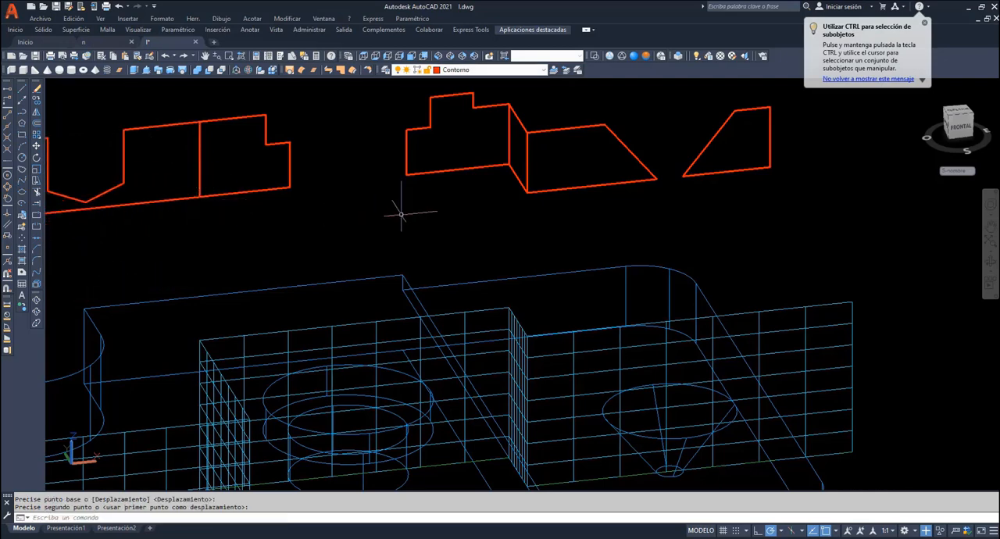
- Erase the second offset connecting face and move both conical-hole section faces until they meet the neighbouring counterbored-hole face
{"action": "left_click", "coordinate": [519, 129]}
{"action": "key", "text": "Delete"}
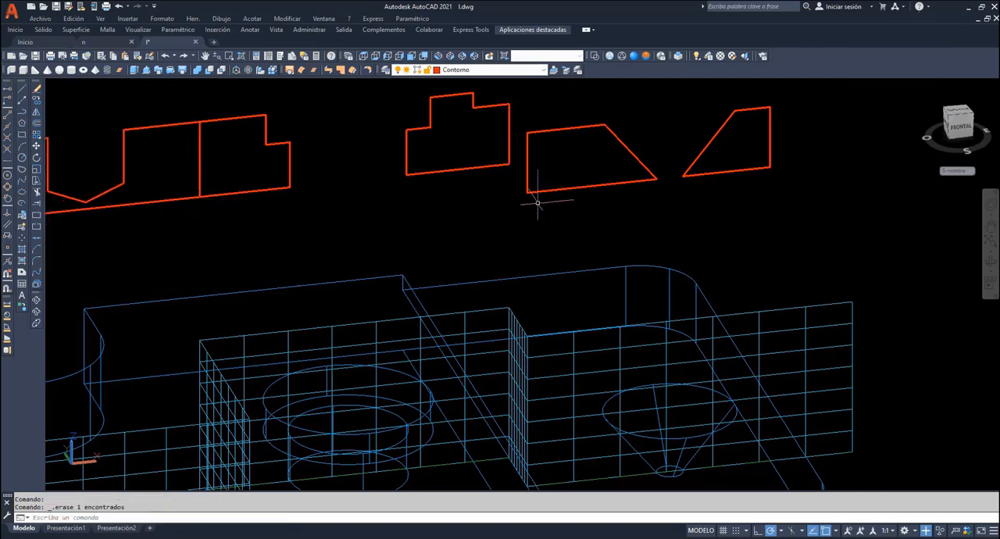
{"action": "key", "text": "Return"}
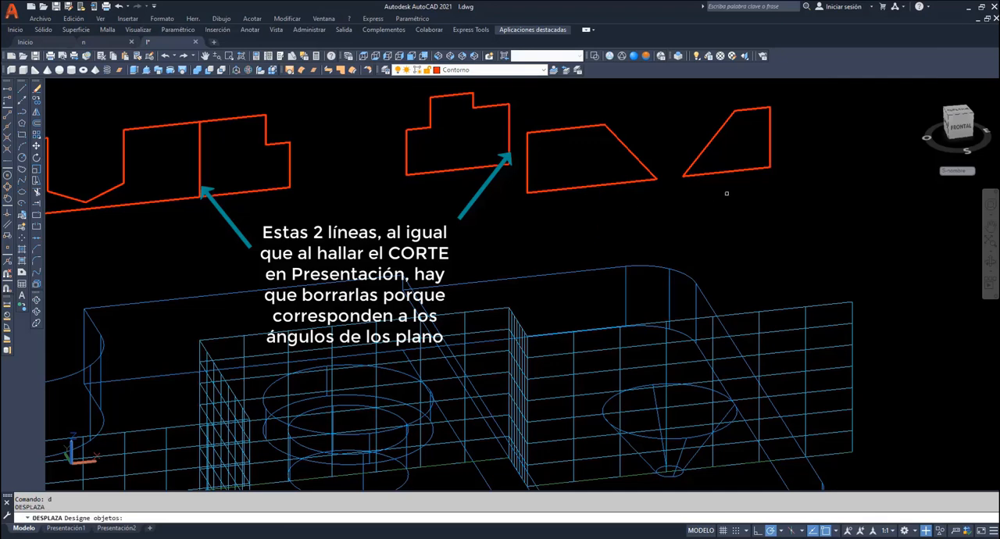
{"action": "left_click", "coordinate": [728, 192]}
{"action": "left_click", "coordinate": [621, 176]}
{"action": "key", "text": "Return"}
{"action": "left_click", "coordinate": [528, 193]}
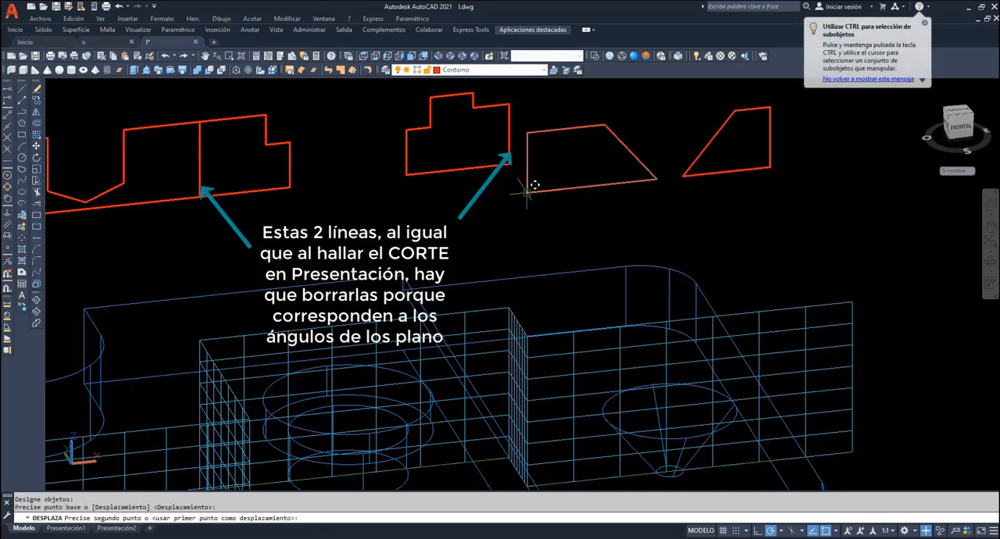
{"action": "left_click", "coordinate": [509, 162]}
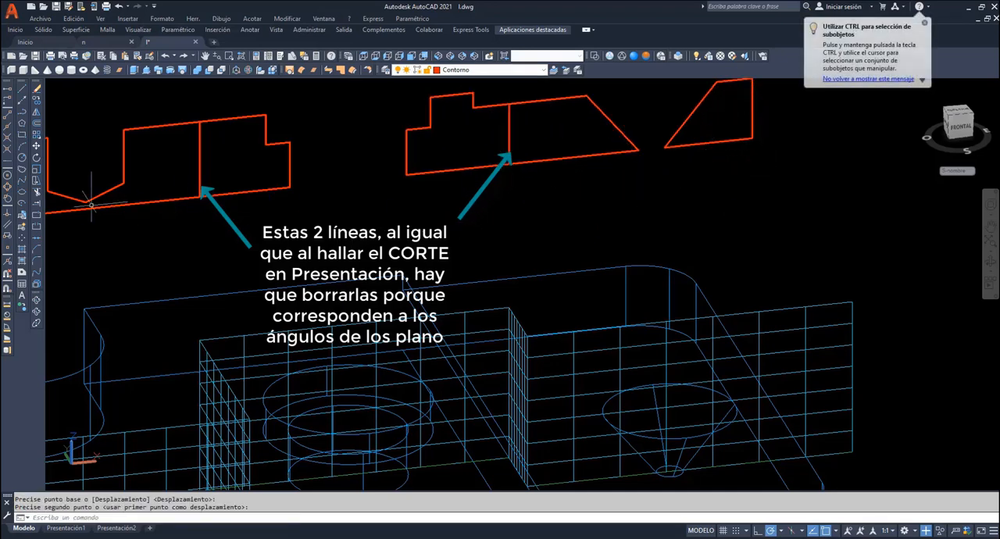
- Explode the four section faces that adjoin at the two joints into individual lines
{"action": "left_click", "coordinate": [38, 285]}
{"action": "left_click", "coordinate": [239, 209]}
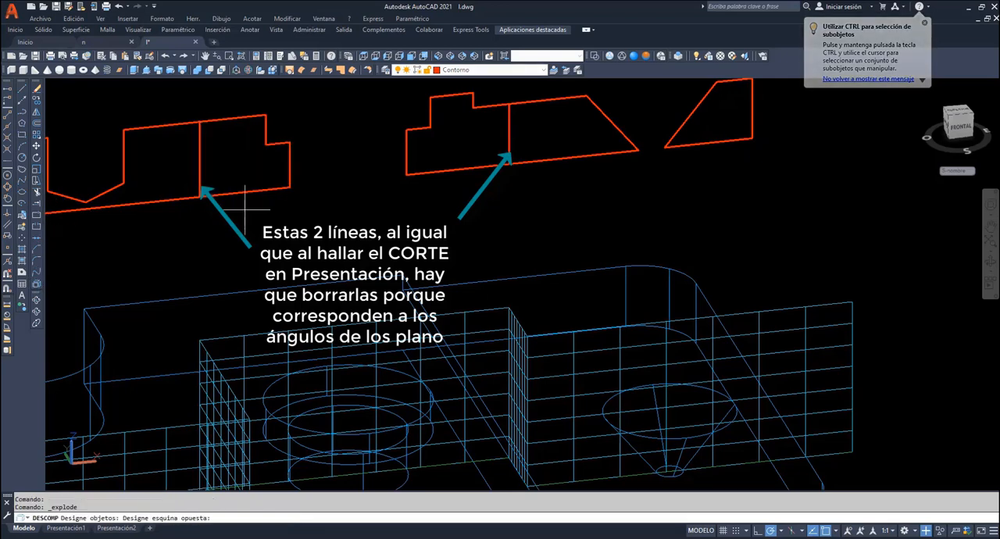
{"action": "left_click", "coordinate": [183, 179]}
{"action": "left_click", "coordinate": [563, 192]}
{"action": "left_click", "coordinate": [507, 144]}
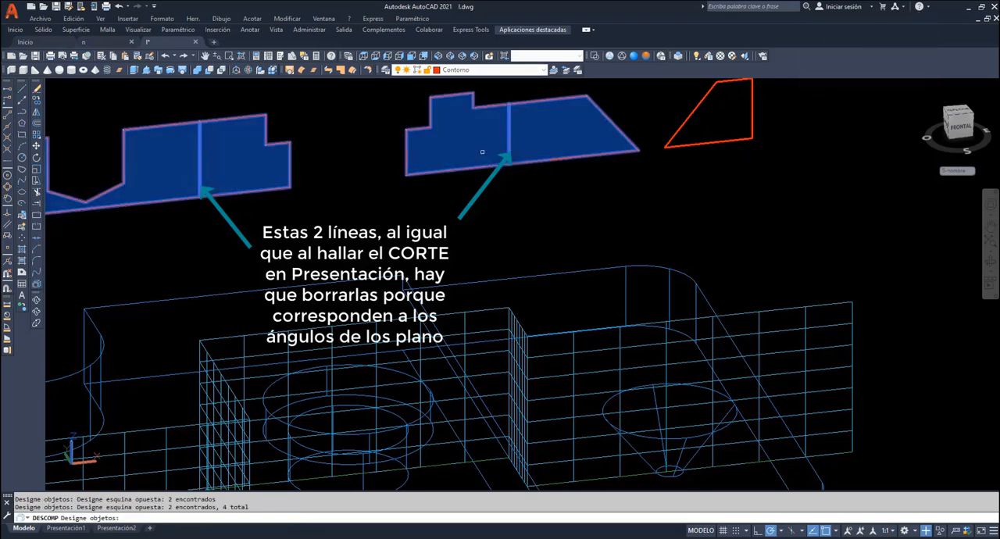
{"action": "key", "text": "Return"}
- Erase the vertical lines at the two joints, where the cutting plane changes direction
{"action": "left_click", "coordinate": [513, 149]}
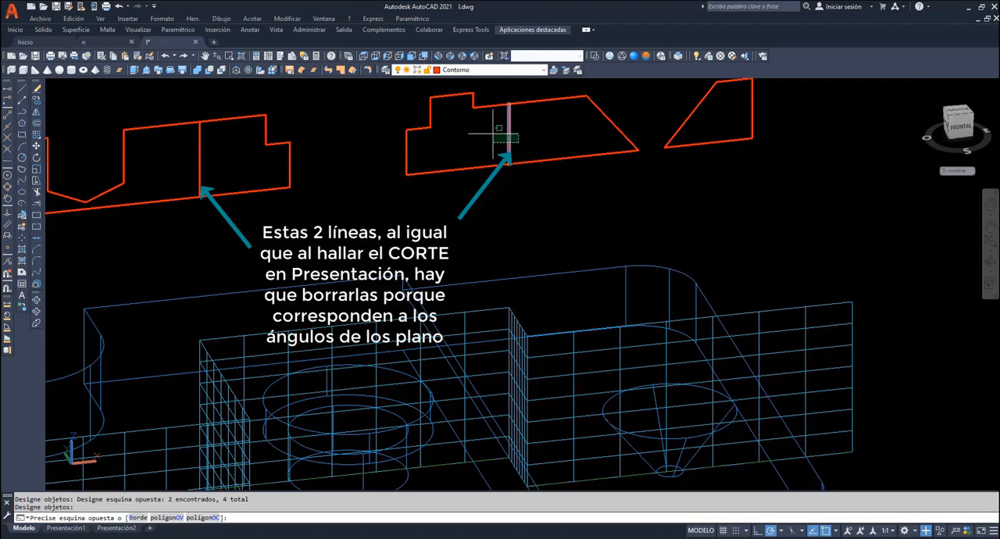
{"action": "left_click", "coordinate": [496, 125]}
{"action": "key", "text": "Delete"}
{"action": "left_click", "coordinate": [210, 176]}
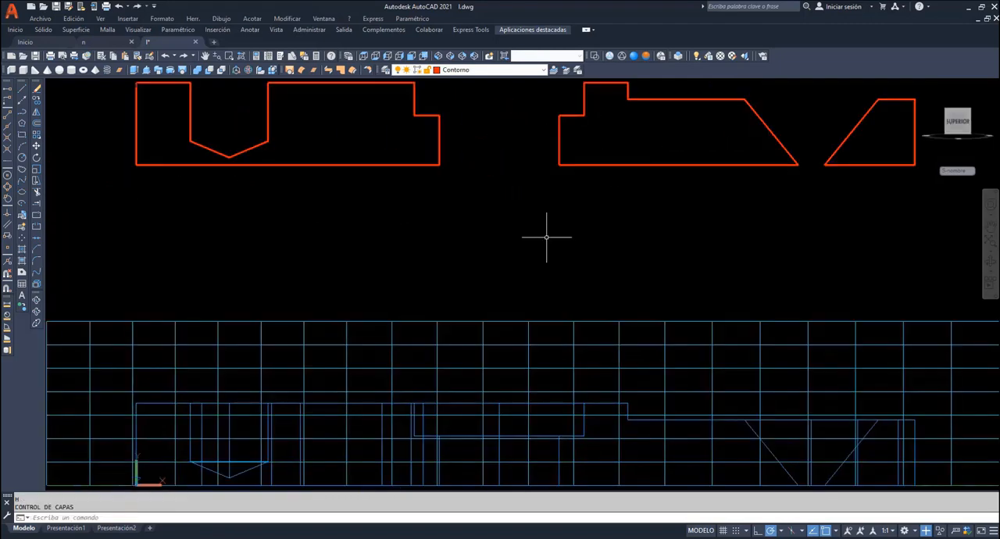
- Place the UCS at the section's lower-left corner, aligned with its bottom and left edges, and make sombreado the current layer
{"action": "type", "text": "scp"}
{"action": "key", "text": "Return"}
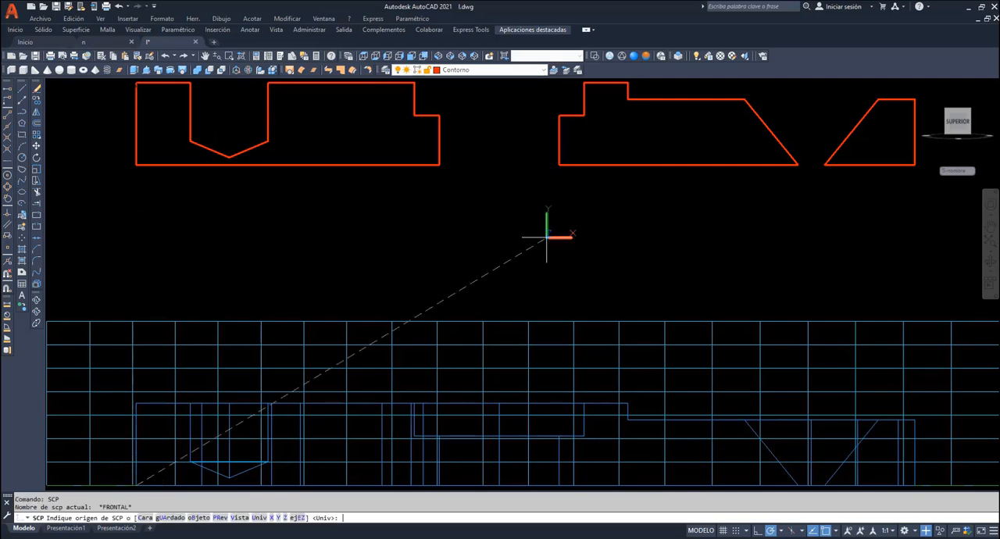
{"action": "left_click", "coordinate": [136, 164]}
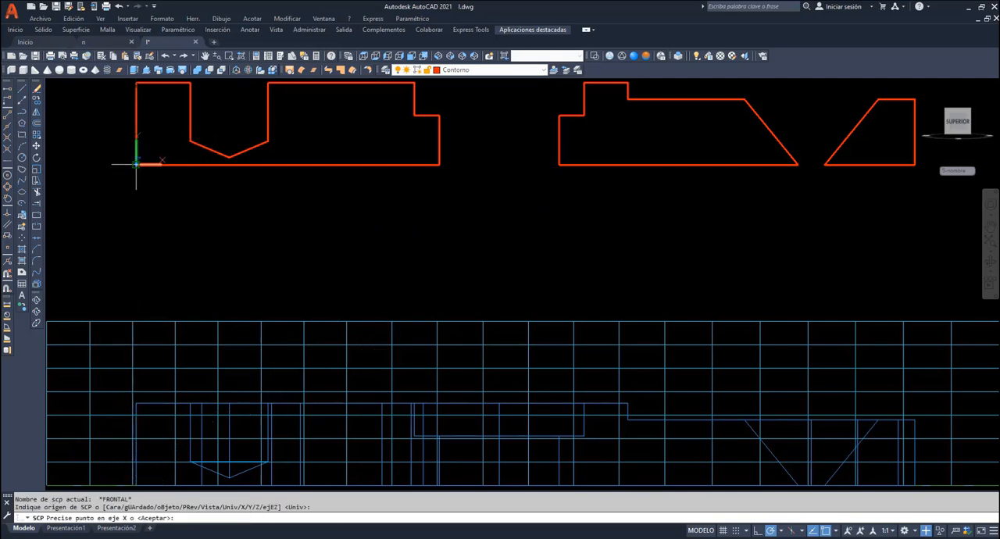
{"action": "left_click", "coordinate": [446, 164]}
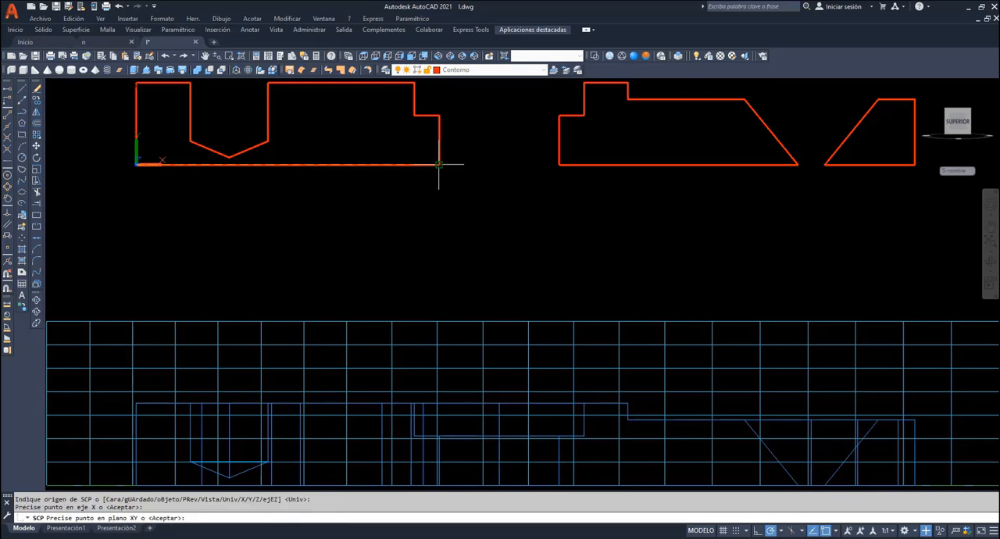
{"action": "left_click", "coordinate": [137, 85]}
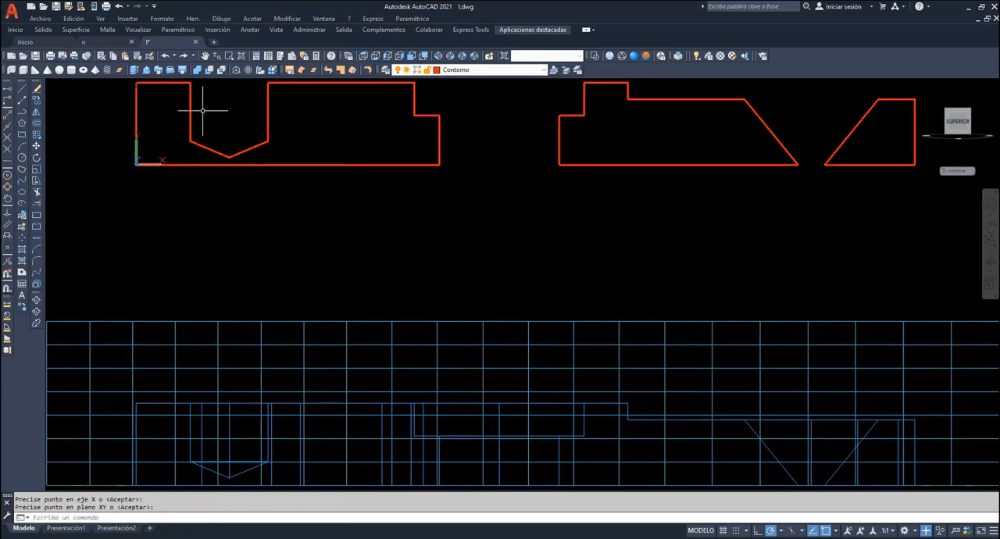
{"action": "left_click", "coordinate": [521, 72]}
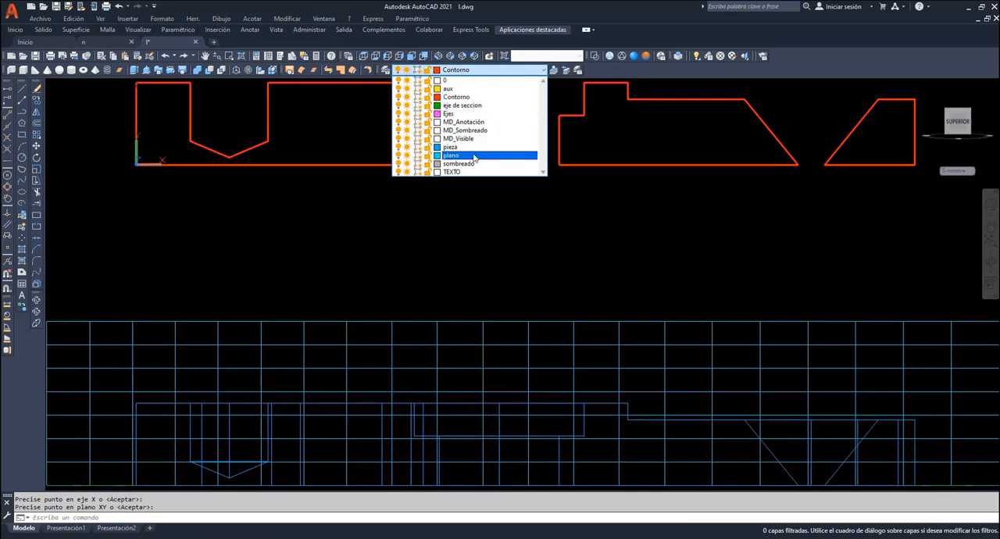
{"action": "left_click", "coordinate": [468, 164]}
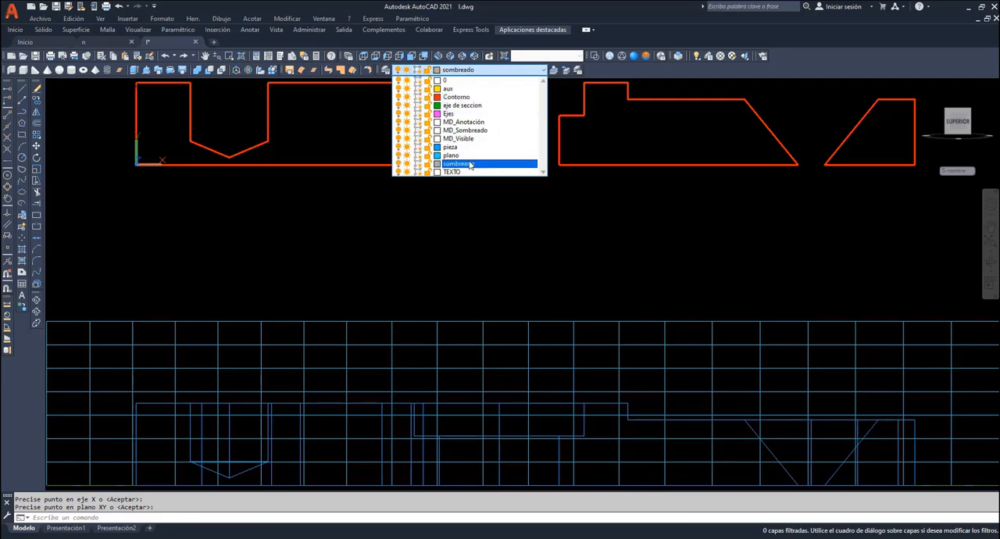
- Hatch the three closed areas of the stepped section
{"action": "left_click", "coordinate": [22, 252]}
{"action": "left_click", "coordinate": [177, 146]}
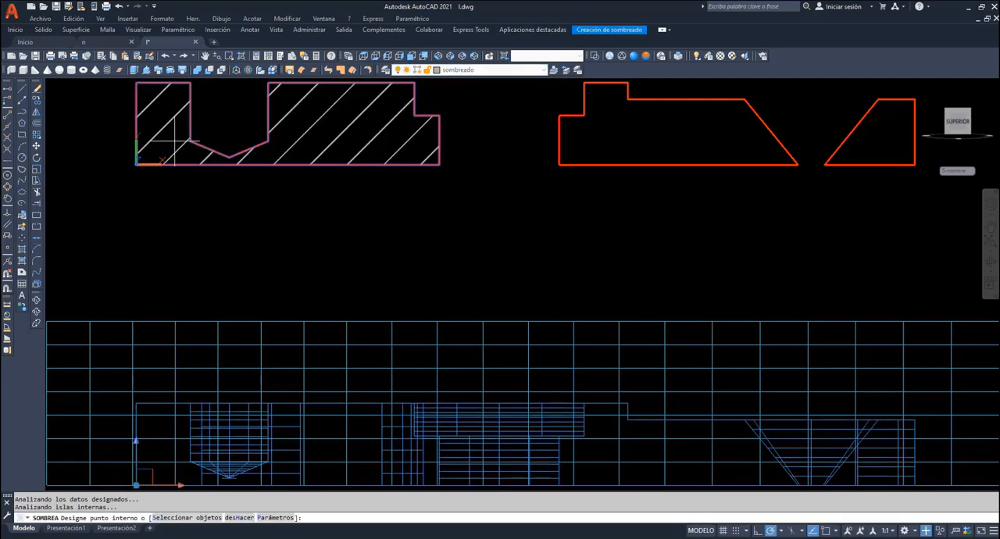
{"action": "left_click", "coordinate": [601, 160]}
{"action": "left_click", "coordinate": [854, 153]}
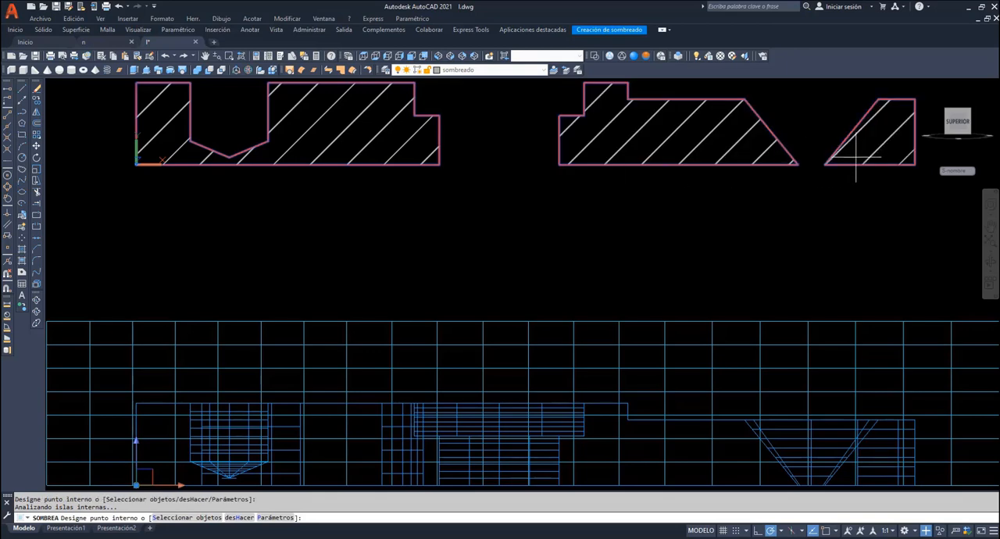
{"action": "key", "text": "Return"}
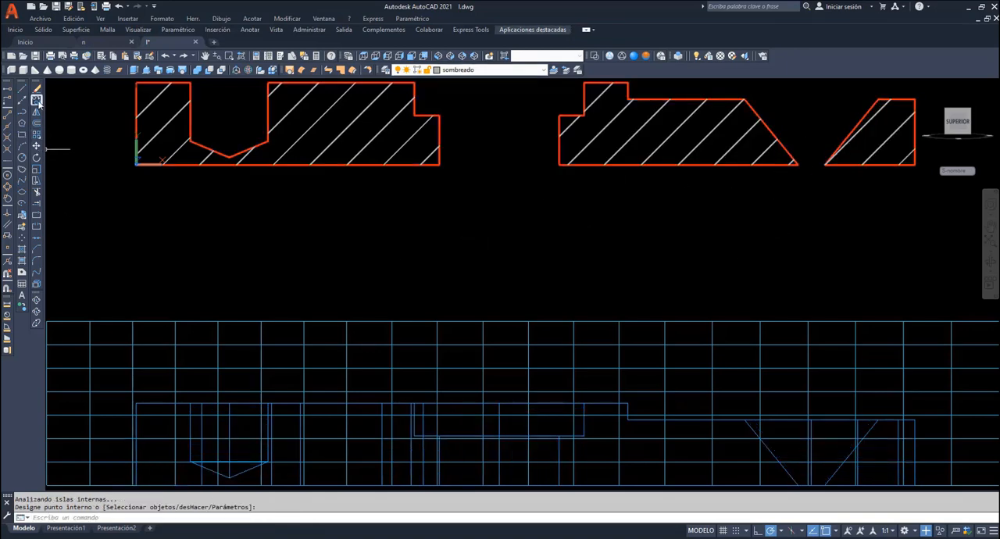
- Copy the whole hatched section straight down, into the space between the original and the plate
{"action": "left_click", "coordinate": [36, 100]}
{"action": "left_click", "coordinate": [915, 198]}
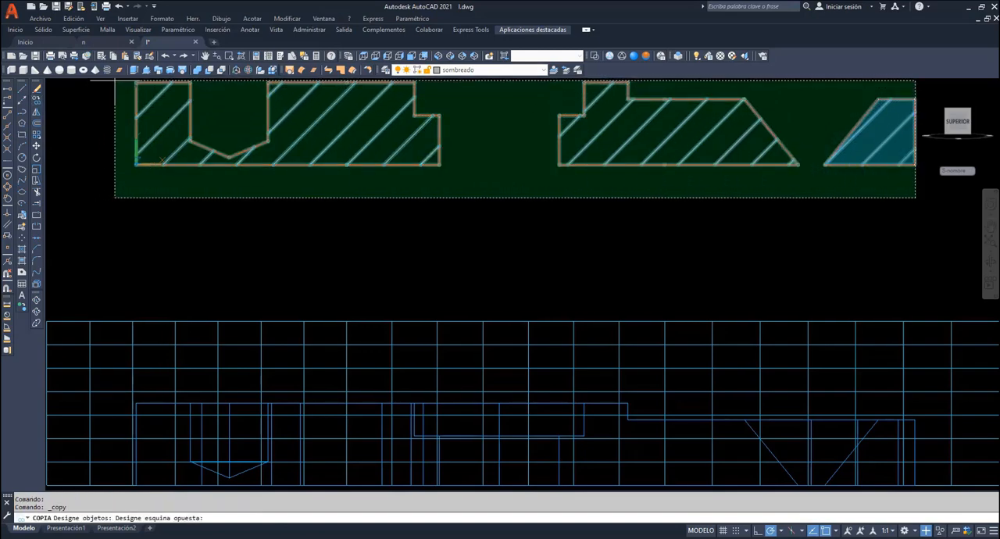
{"action": "left_click", "coordinate": [116, 81]}
{"action": "key", "text": "Return"}
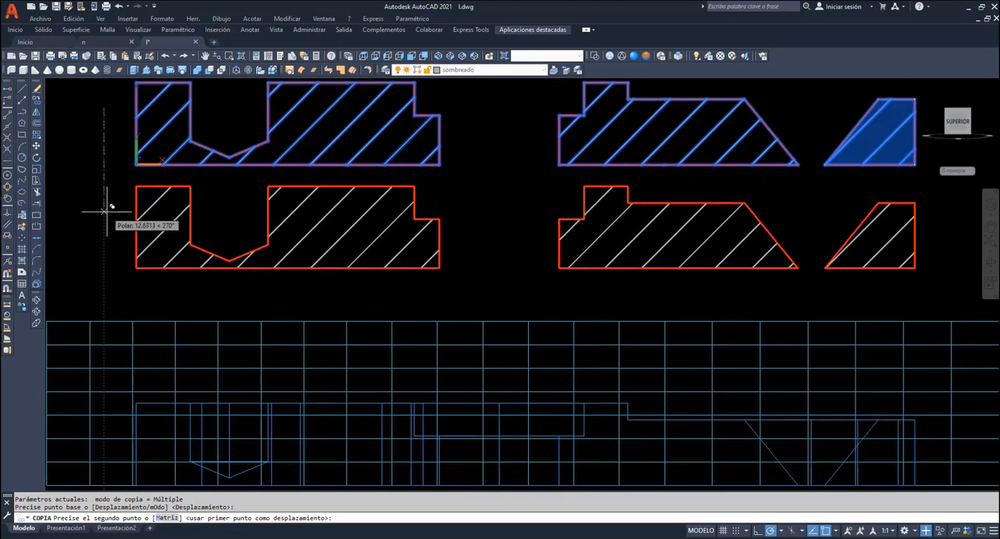
{"action": "left_click", "coordinate": [105, 220]}
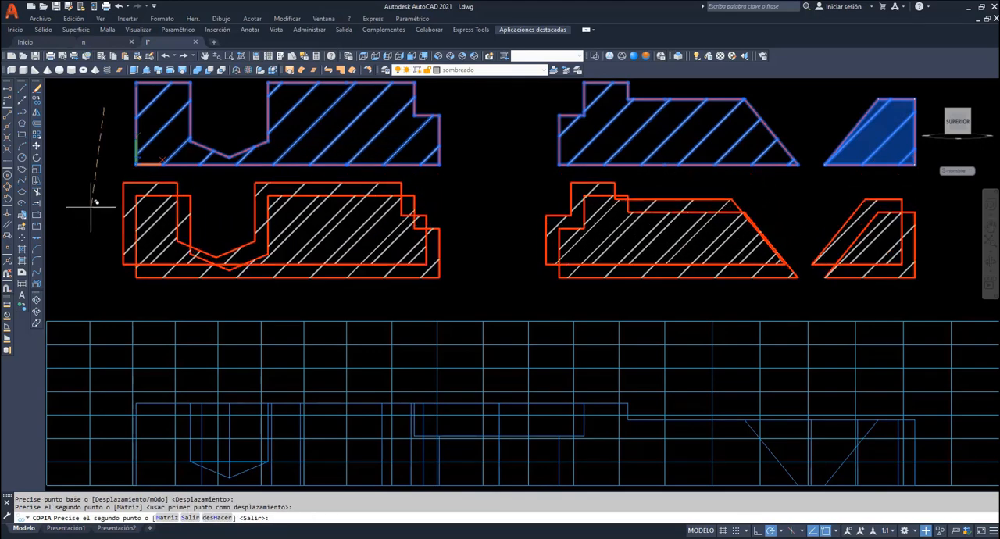
{"action": "key", "text": "Escape"}
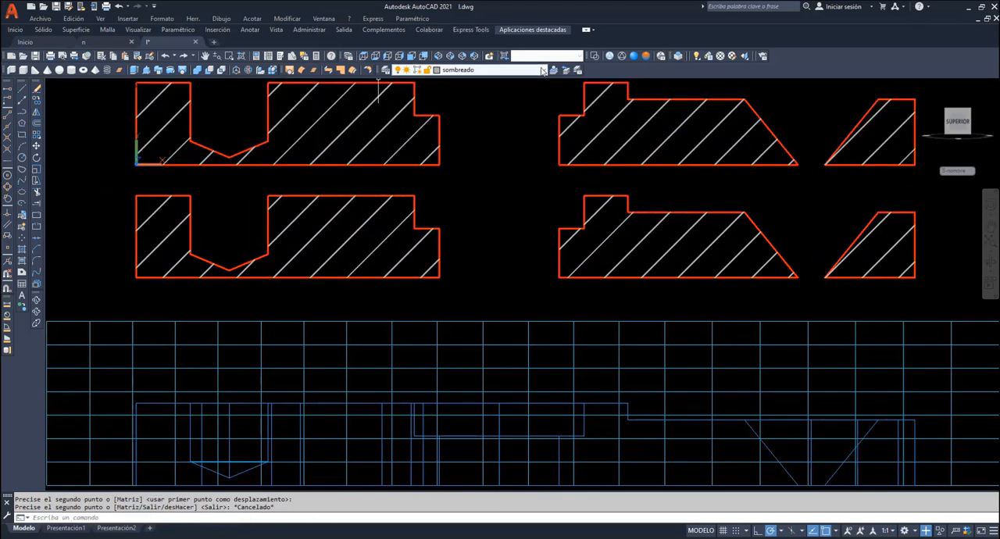
- Make Contorno the current layer and draw the top edge lines across the blind hole and the counterbore in the lower copy
{"action": "left_click", "coordinate": [490, 70]}
{"action": "left_click", "coordinate": [497, 98]}
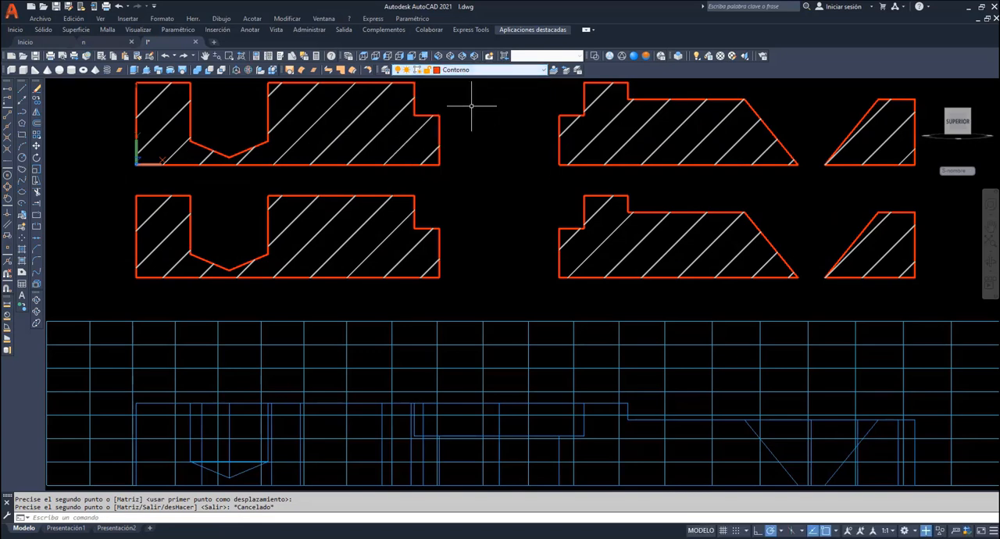
{"action": "left_click", "coordinate": [22, 89]}
{"action": "left_click", "coordinate": [190, 195]}
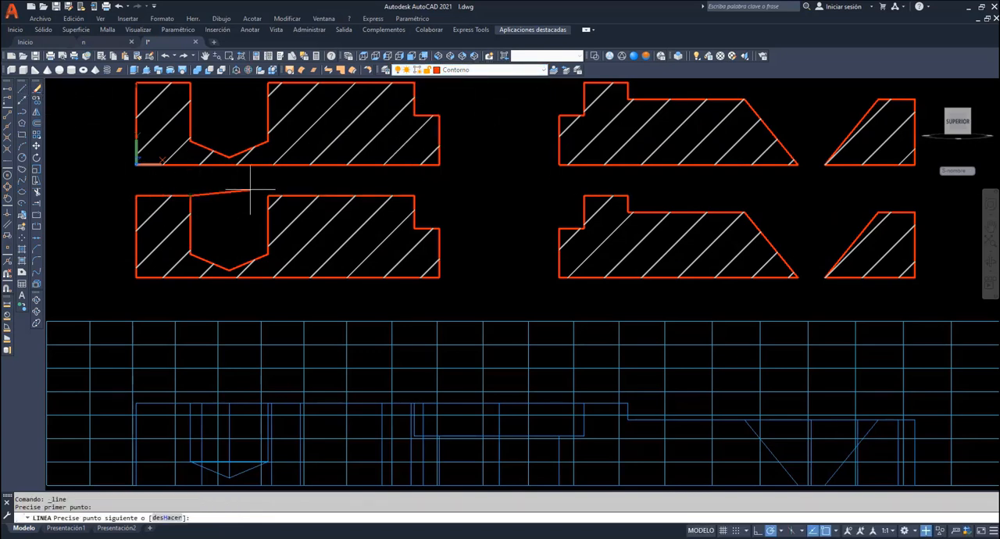
{"action": "left_click", "coordinate": [268, 195]}
{"action": "key", "text": "Return"}
{"action": "key", "text": "Return"}
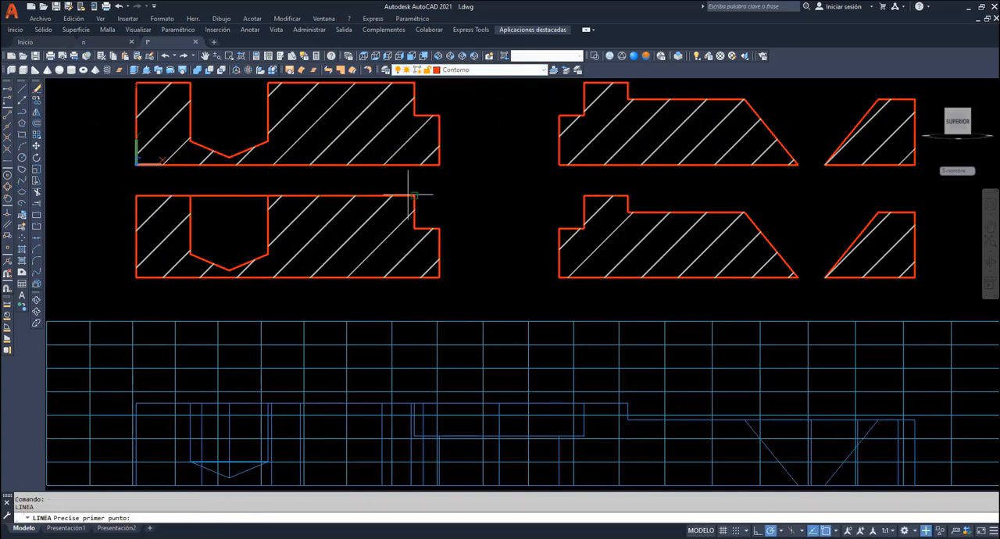
{"action": "left_click", "coordinate": [414, 196]}
{"action": "left_click", "coordinate": [583, 195]}
{"action": "key", "text": "Return"}
{"action": "key", "text": "Return"}
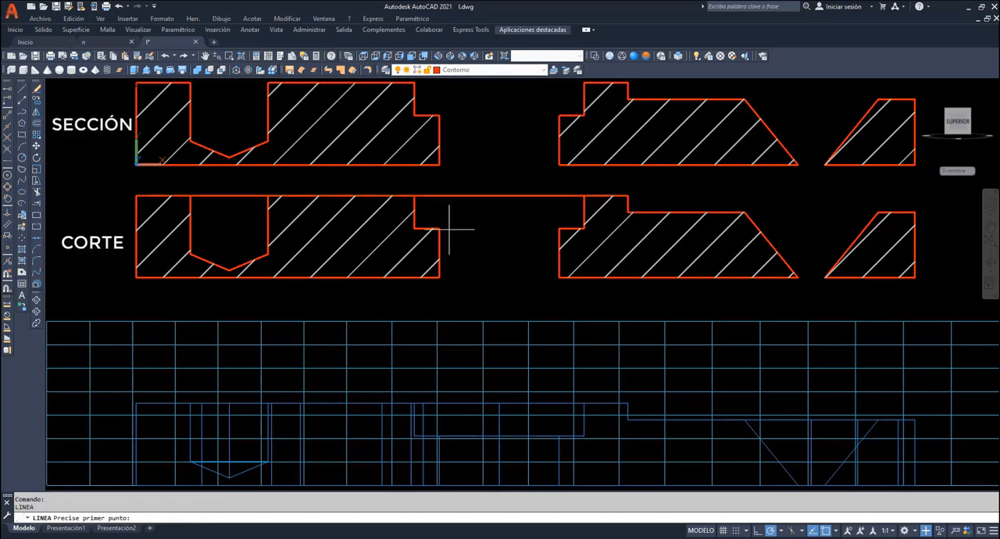
- Draw the counterbore's shoulder line and the bottom edge line across its through hole in the lower copy
{"action": "left_click", "coordinate": [440, 228]}
{"action": "left_click", "coordinate": [583, 228]}
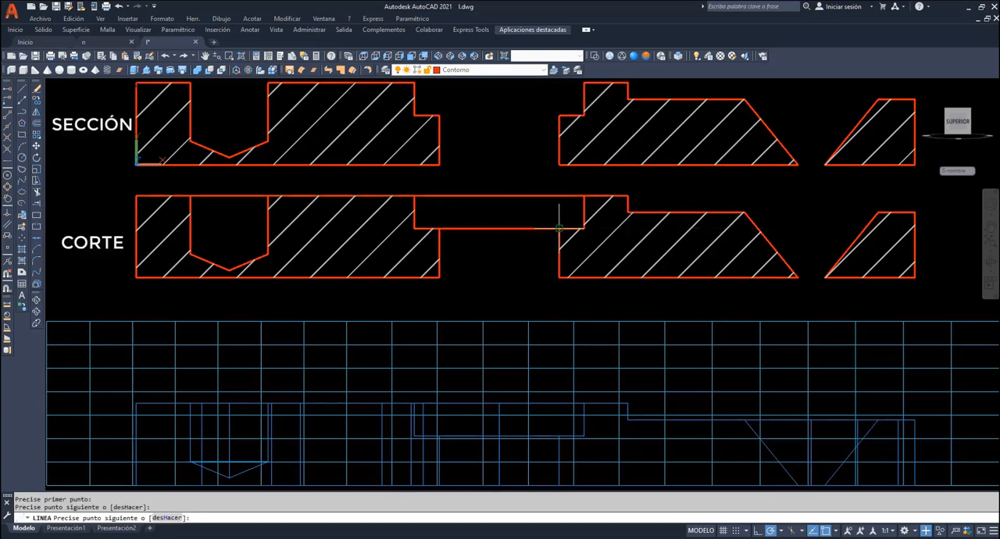
{"action": "key", "text": "Return"}
{"action": "key", "text": "Return"}
{"action": "left_click", "coordinate": [439, 277]}
{"action": "left_click", "coordinate": [559, 277]}
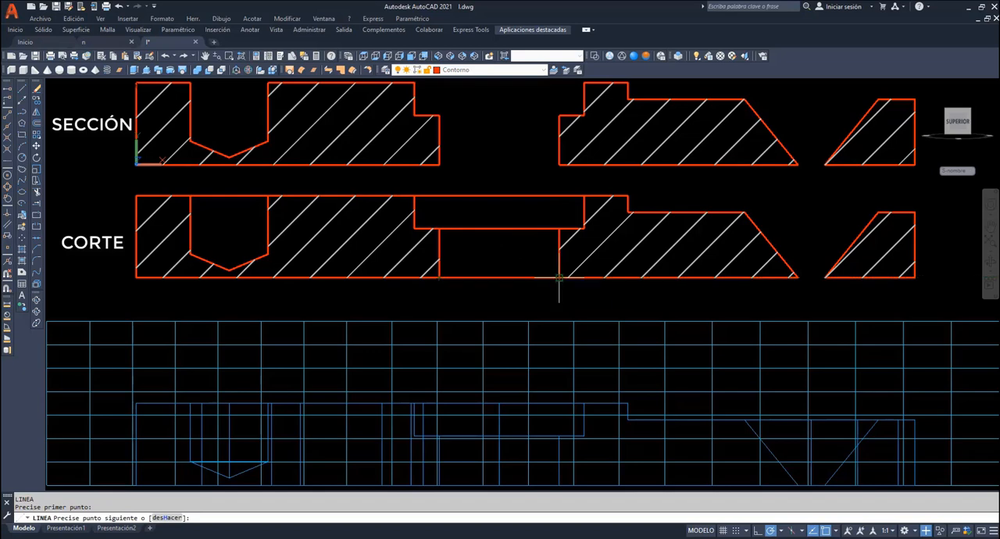
{"action": "key", "text": "Return"}
{"action": "key", "text": "Return"}
- Close the conical hole in the lower copy with lines across its upper and lower openings
{"action": "left_click", "coordinate": [744, 212]}
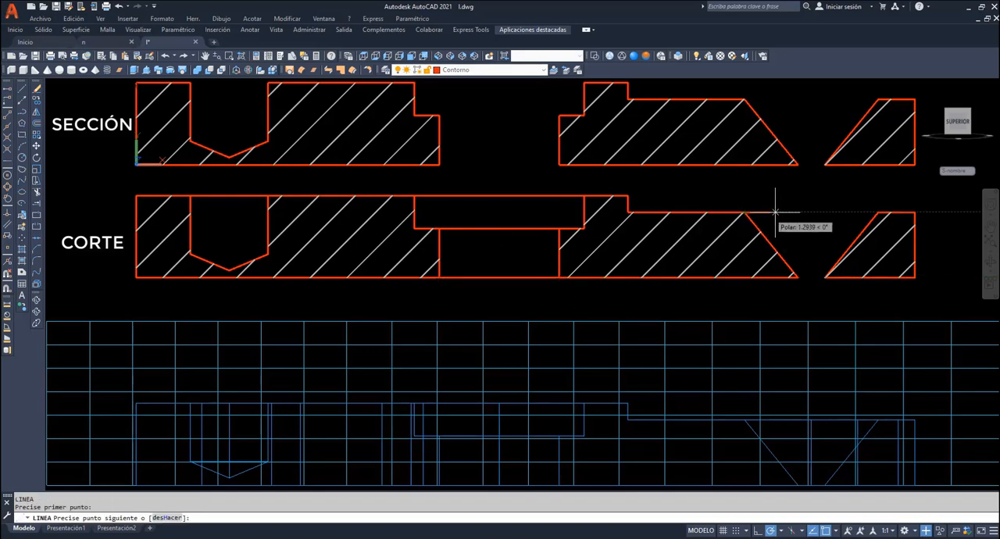
{"action": "left_click", "coordinate": [877, 212]}
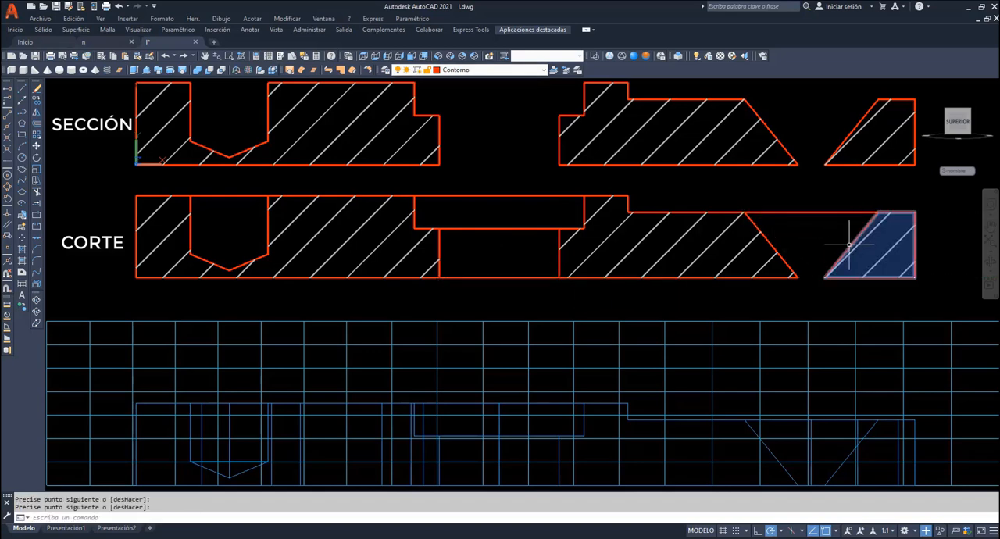
{"action": "key", "text": "Return"}
{"action": "key", "text": "Return"}
{"action": "left_click", "coordinate": [827, 277]}
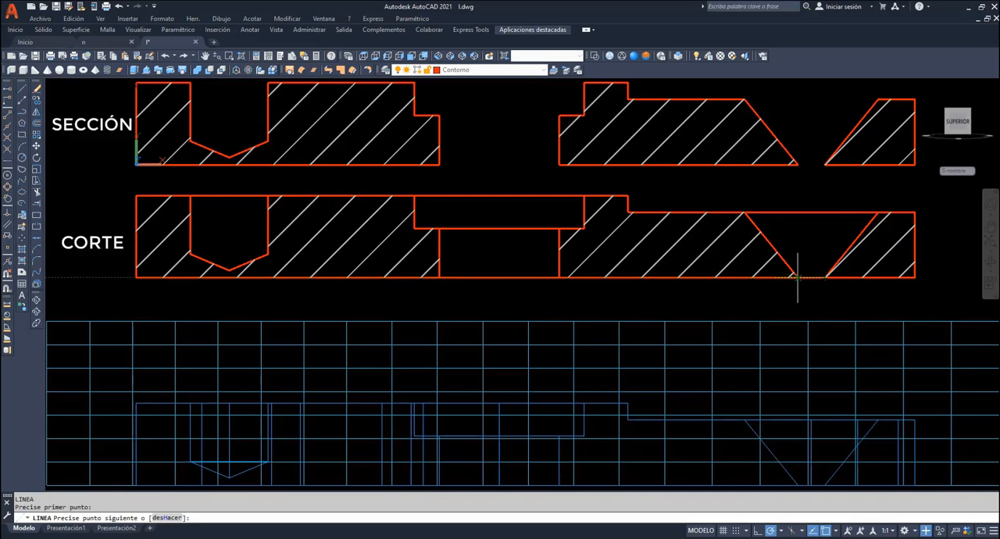
{"action": "left_click", "coordinate": [795, 276]}
{"action": "key", "text": "Return"}
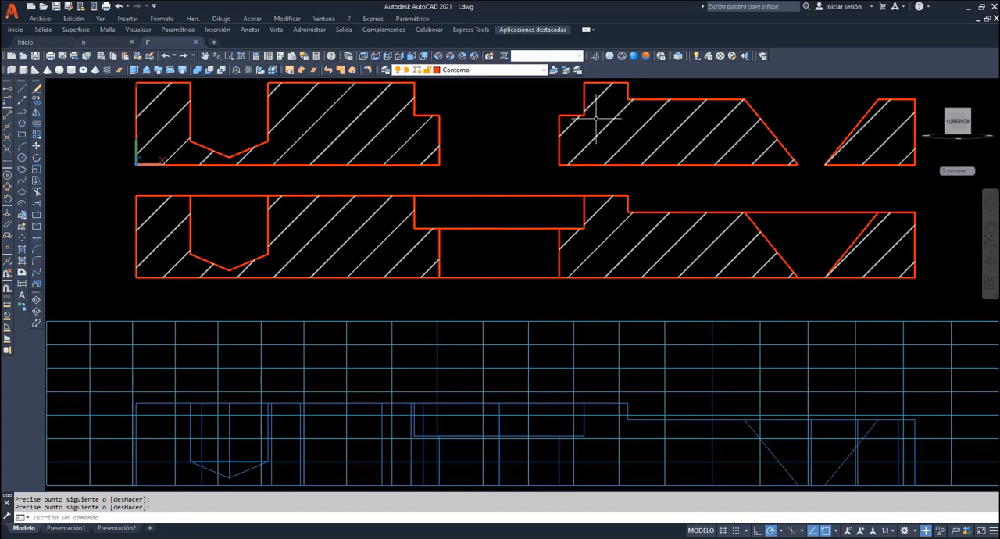
- Show the plate and cutting surface in an oblique 3D view with the Realistic visual style
{"action": "left_click", "coordinate": [990, 263]}
{"action": "left_click_drag", "start_coordinate": [854, 250], "coordinate": [436, 147]}
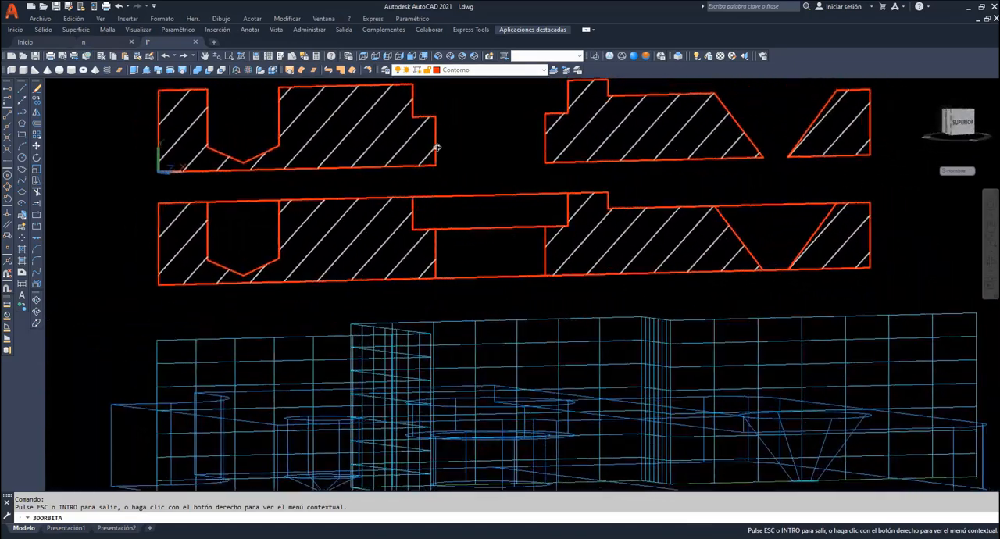
{"action": "left_click", "coordinate": [411, 57]}
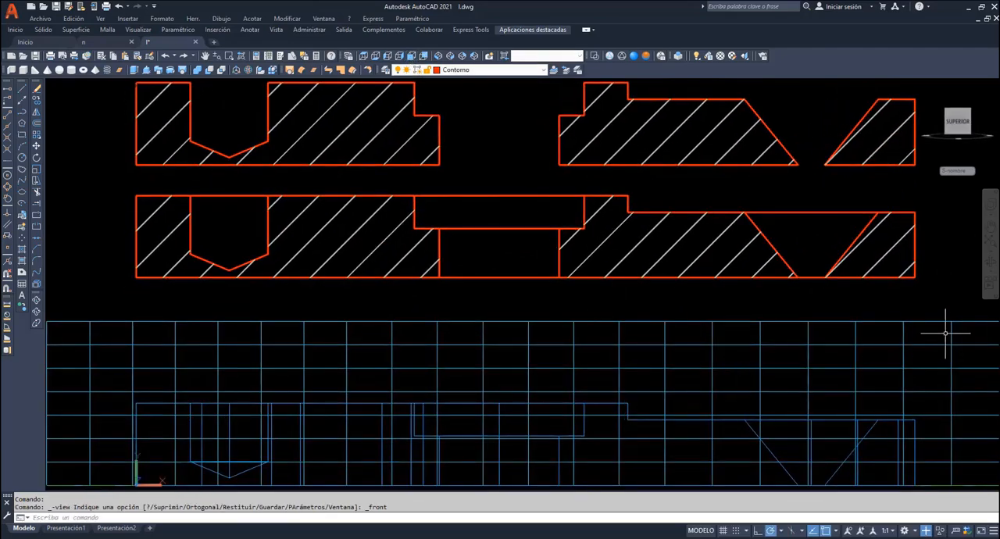
{"action": "left_click", "coordinate": [991, 266]}
{"action": "left_click_drag", "start_coordinate": [602, 365], "coordinate": [673, 392]}
{"action": "scroll", "coordinate": [674, 392], "scroll_direction": "down", "scroll_amount": 2}
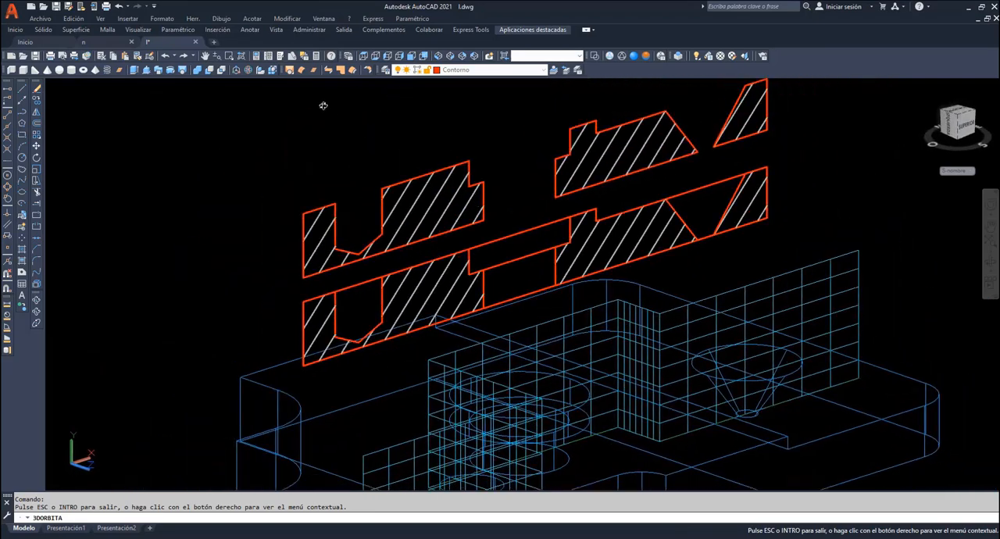
{"action": "left_click", "coordinate": [205, 56]}
{"action": "left_click_drag", "start_coordinate": [585, 371], "coordinate": [462, 245]}
{"action": "right_click", "coordinate": [580, 158]}
{"action": "left_click", "coordinate": [595, 161]}
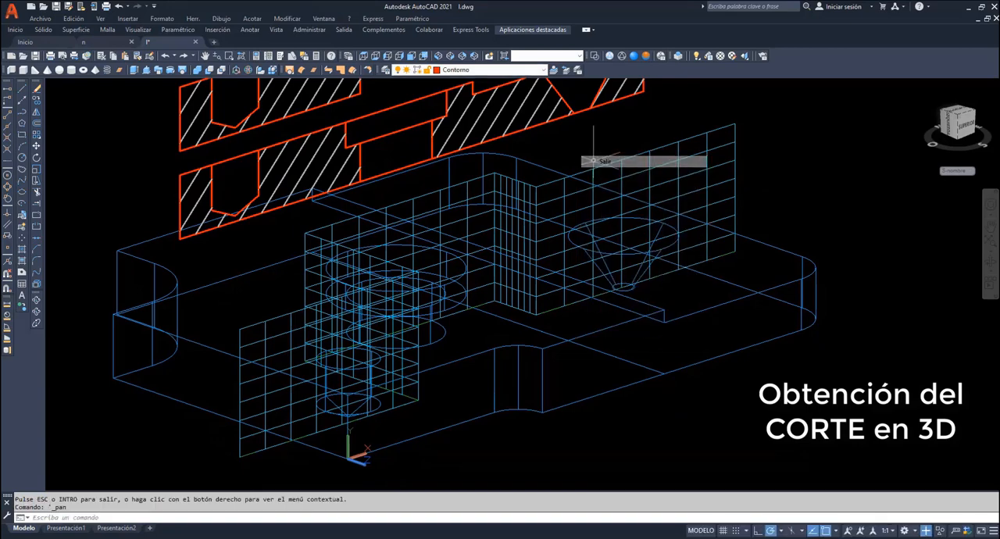
{"action": "left_click", "coordinate": [634, 55]}
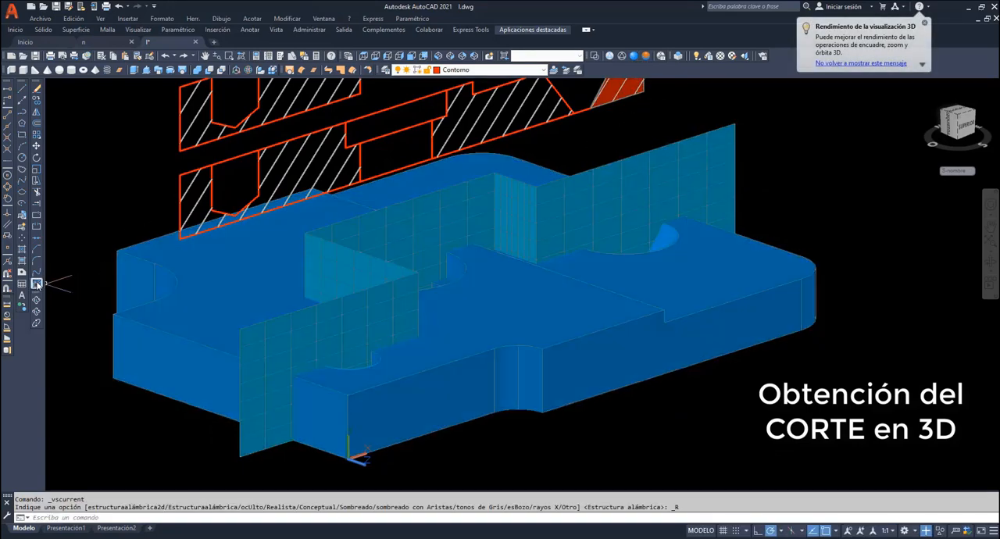
- Explode the stepped cutting surface and erase the two faces that connect its three parallel faces
{"action": "left_click", "coordinate": [37, 283]}
{"action": "left_click", "coordinate": [262, 342]}
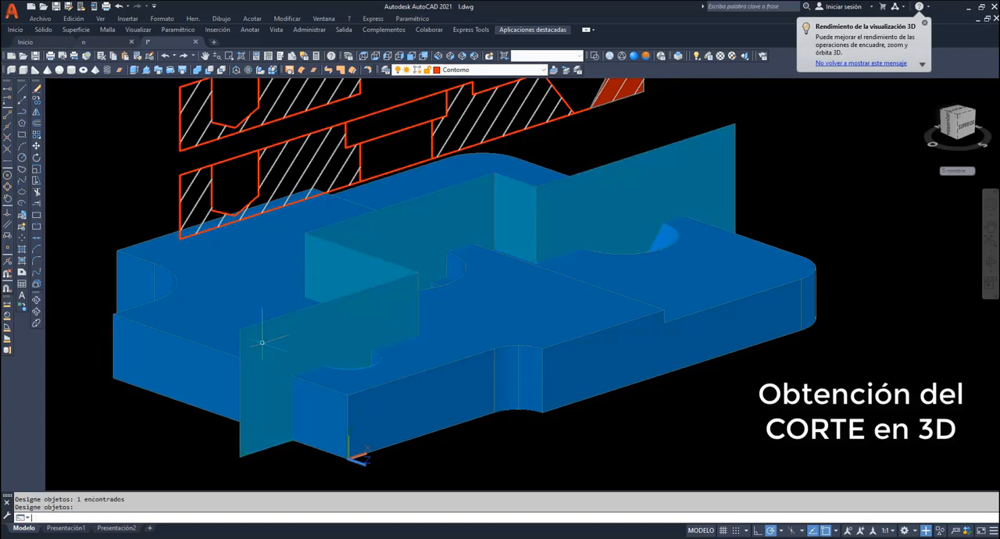
{"action": "key", "text": "Return"}
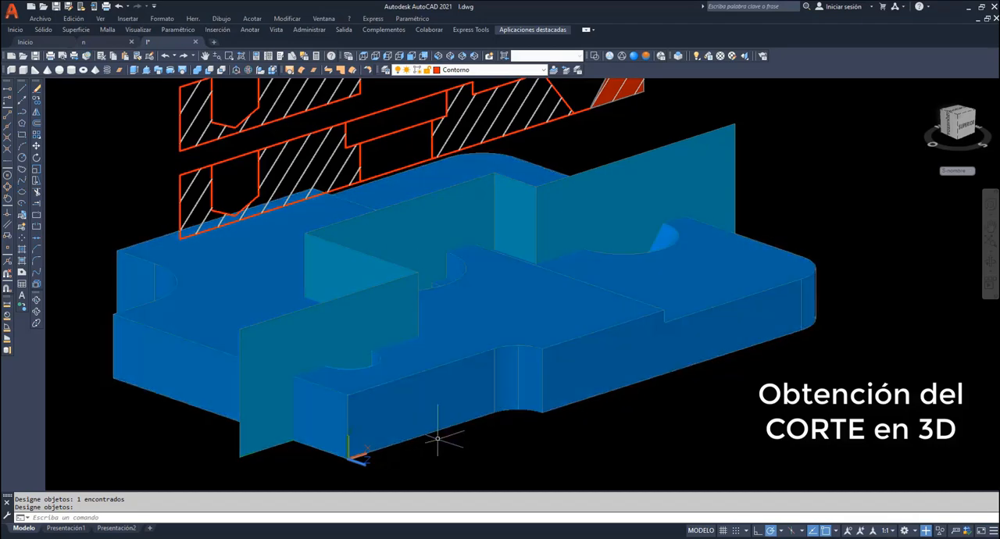
{"action": "key", "text": "Return"}
{"action": "left_click", "coordinate": [329, 271]}
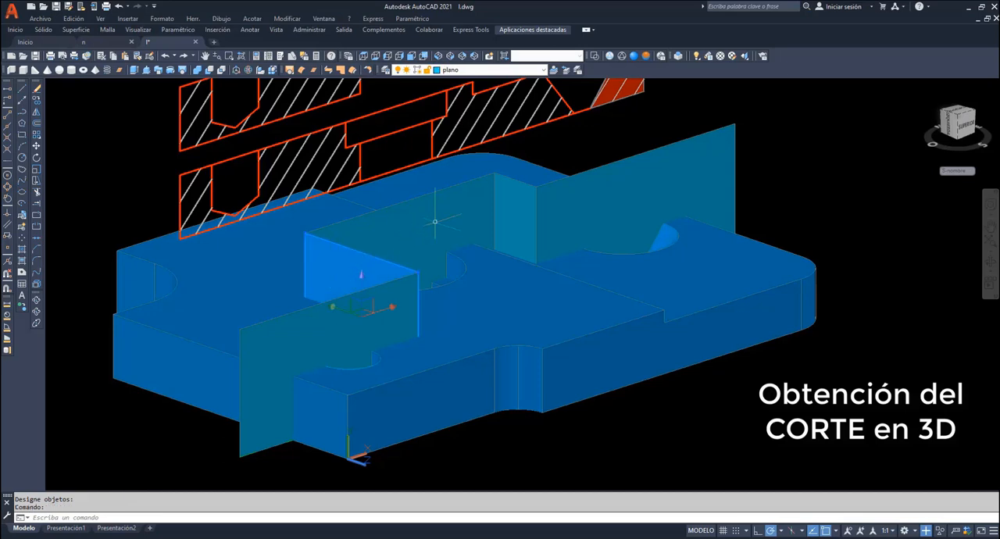
{"action": "key", "text": "Delete"}
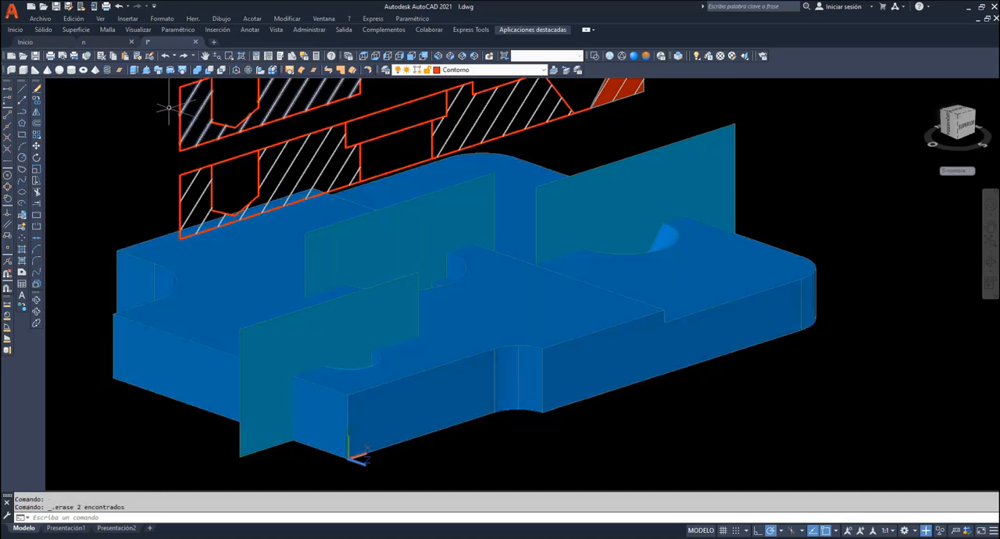
- Extrude the cutting face at the blind hole about 16.7 and the counterbore's face about 57.7, beyond the plate's front side
{"action": "left_click", "coordinate": [135, 71]}
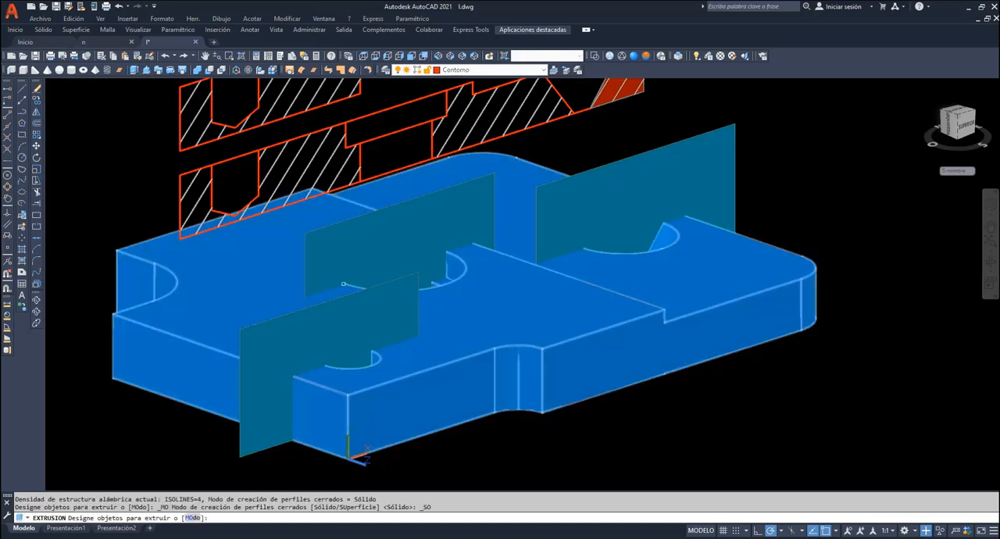
{"action": "left_click", "coordinate": [385, 321]}
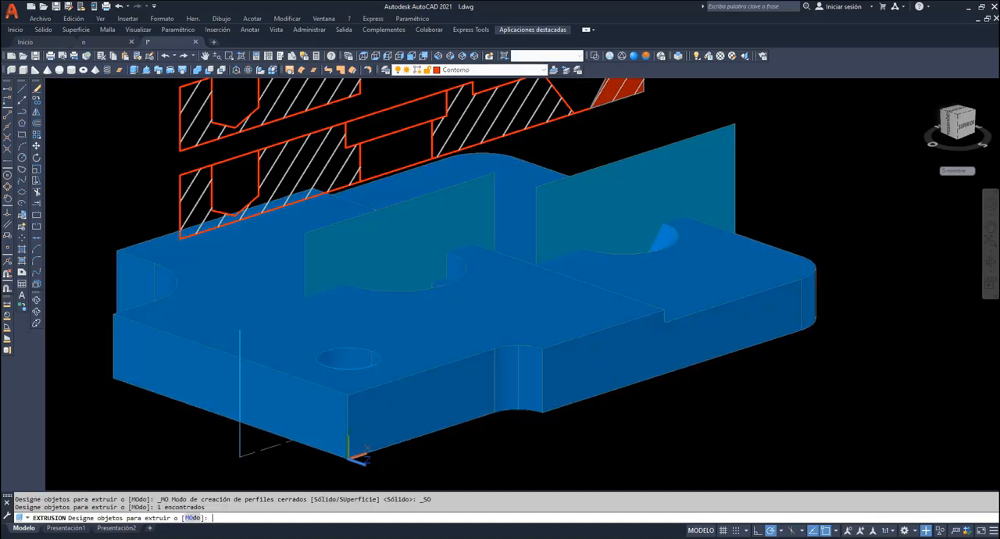
{"action": "key", "text": "Return"}
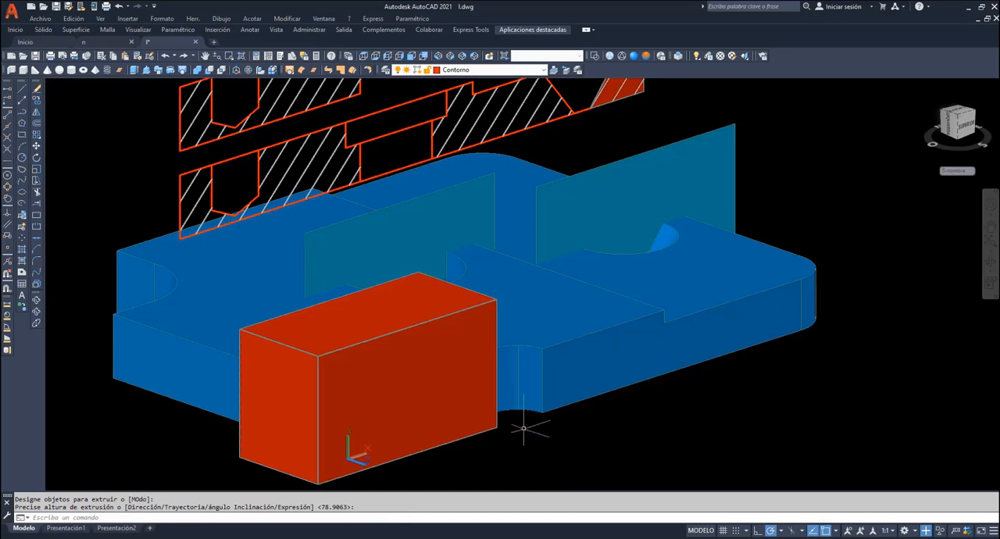
{"action": "key", "text": "Return"}
{"action": "left_click", "coordinate": [393, 239]}
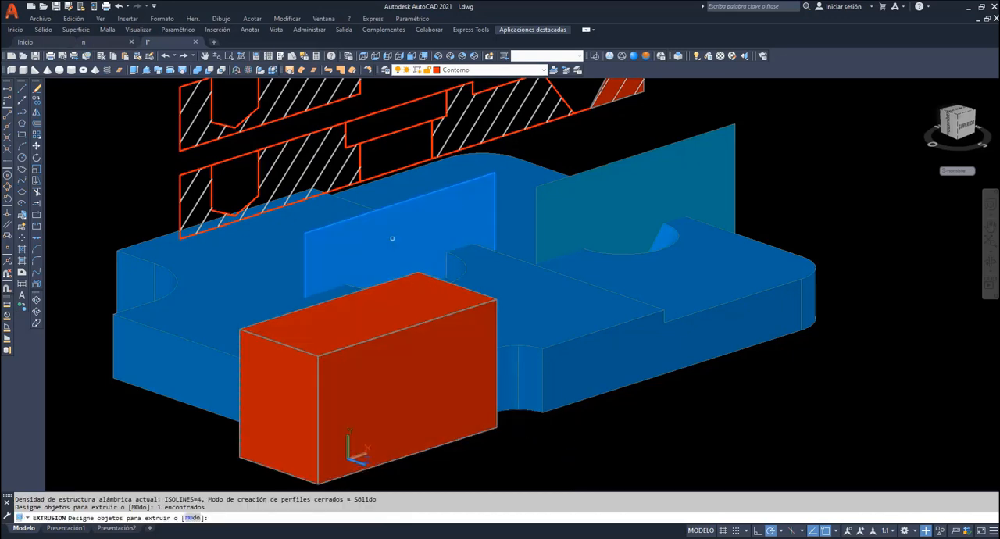
{"action": "key", "text": "Return"}
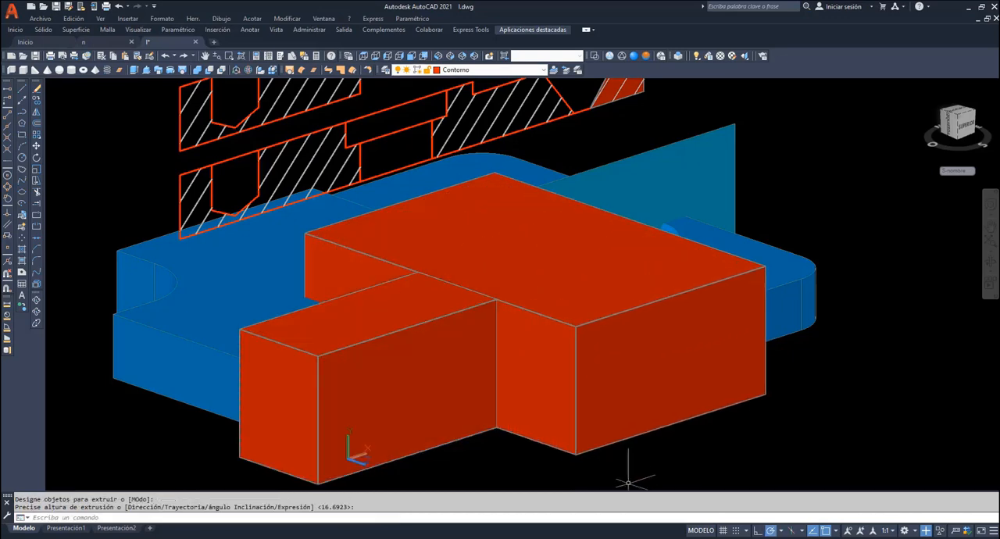
- Extrude the remaining cutting face, through the conical hole, beyond the plate's front side
{"action": "key", "text": "Return"}
{"action": "left_click", "coordinate": [685, 183]}
{"action": "key", "text": "Return"}
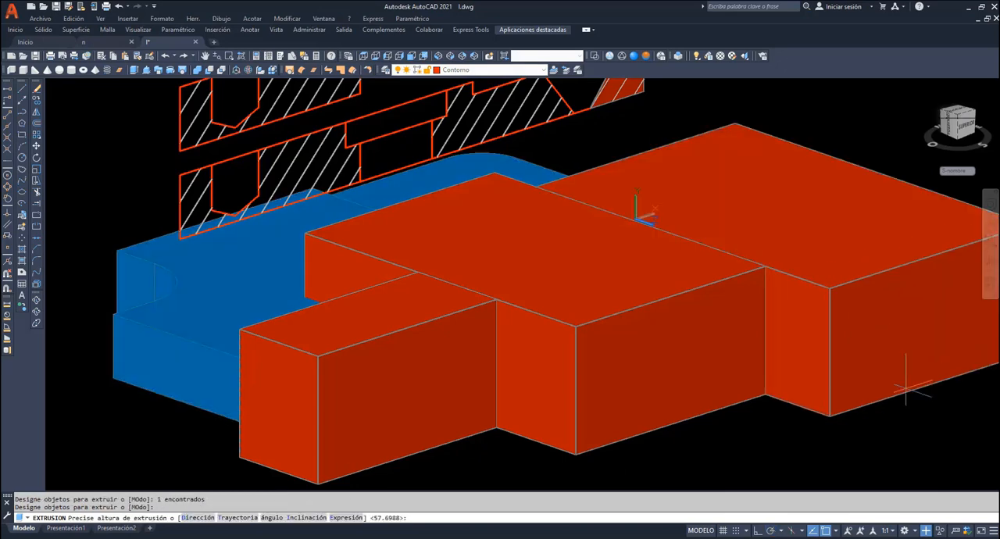
{"action": "left_click", "coordinate": [870, 378]}
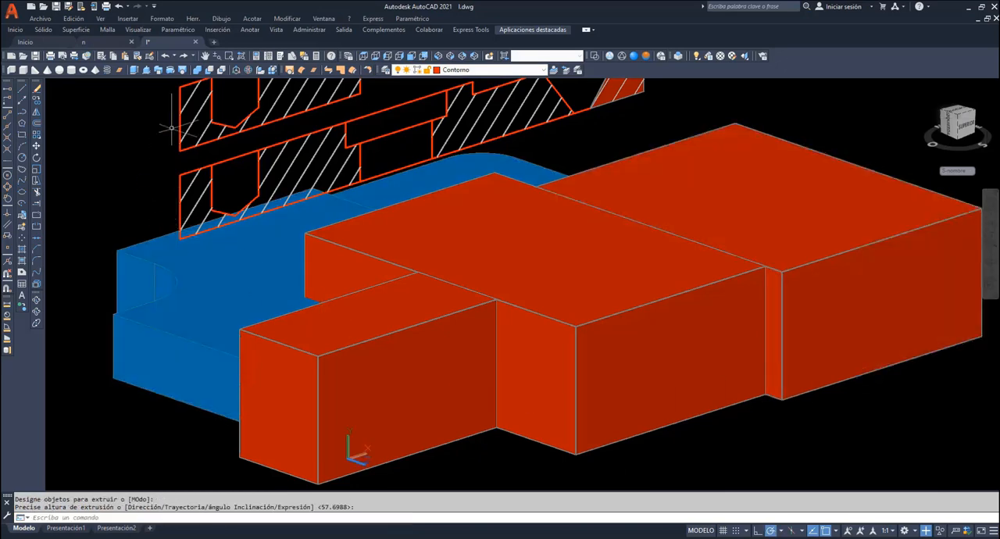
- Subtract the three extruded cutting blocks from the blue plate, leaving it cut along the stepped planes
{"action": "left_click", "coordinate": [209, 73]}
{"action": "left_click", "coordinate": [212, 257]}
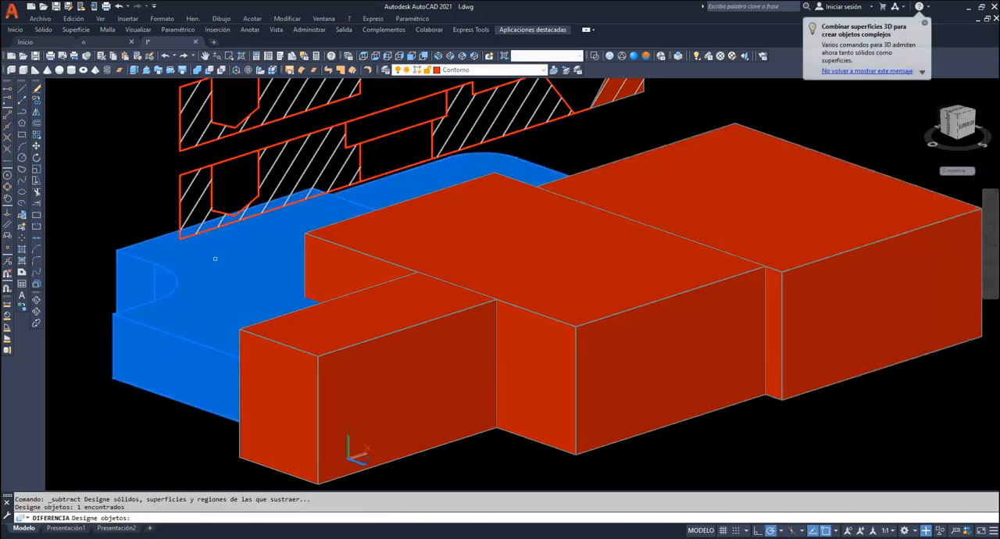
{"action": "key", "text": "Return"}
{"action": "left_click", "coordinate": [433, 426]}
{"action": "left_click", "coordinate": [676, 413]}
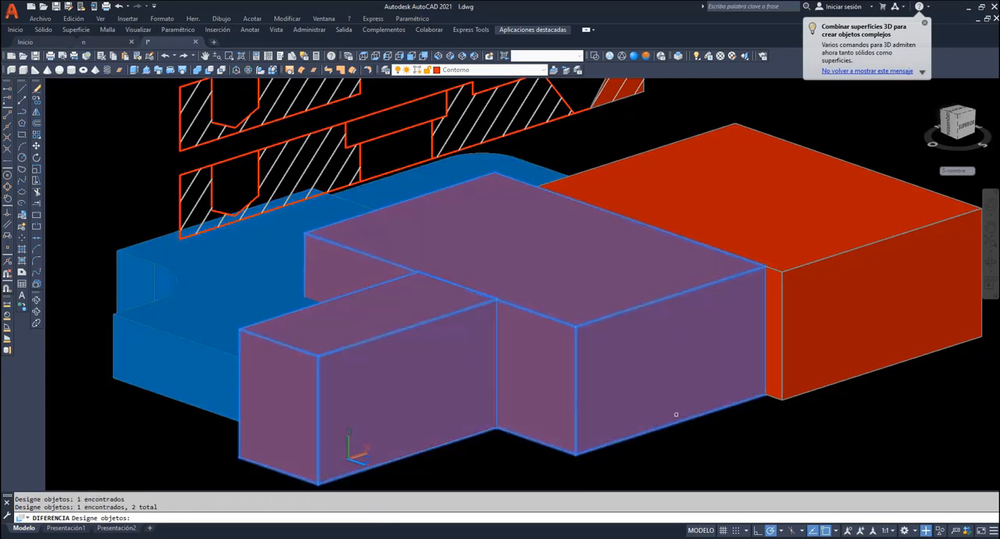
{"action": "left_click", "coordinate": [797, 384]}
{"action": "key", "text": "Return"}
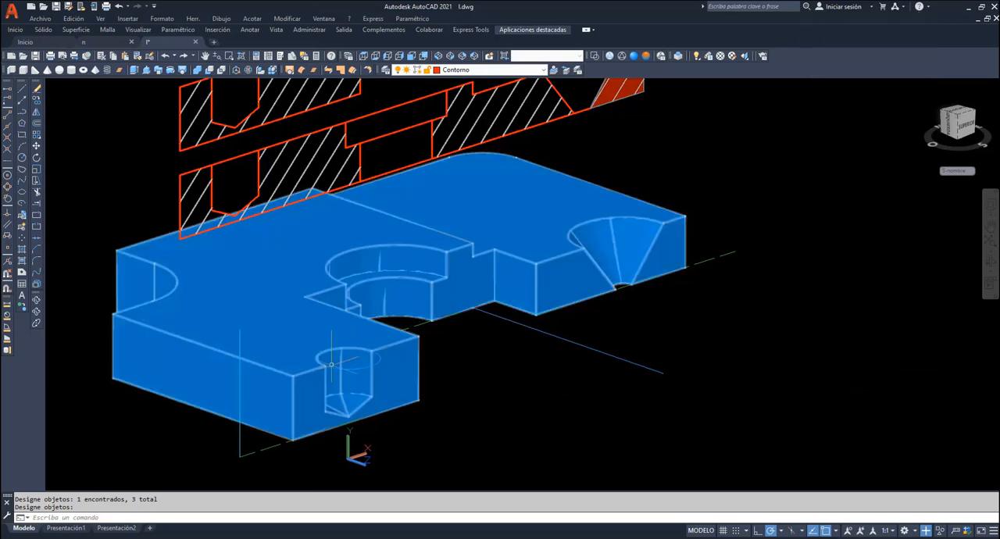
{"action": "key", "text": "Return"}
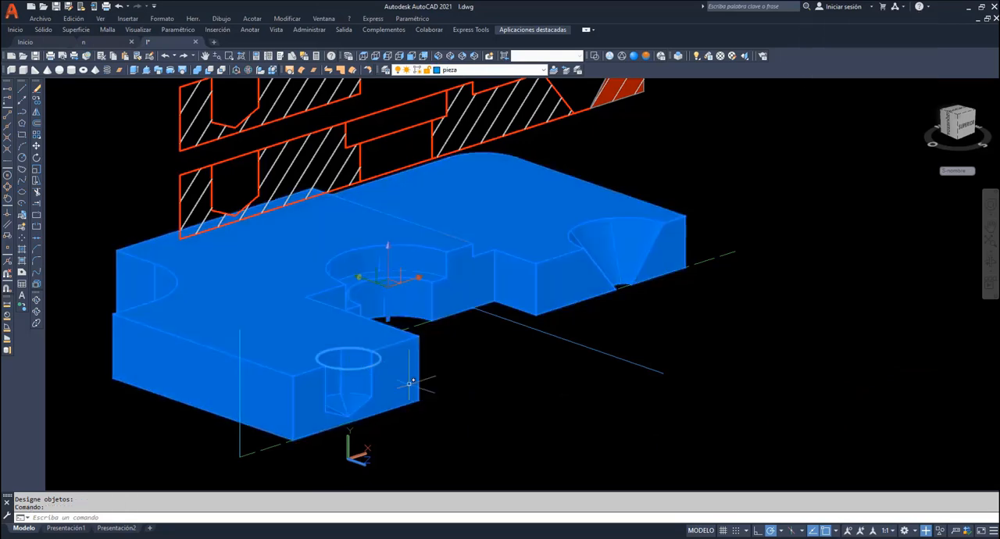
{"action": "key", "text": "Escape"}
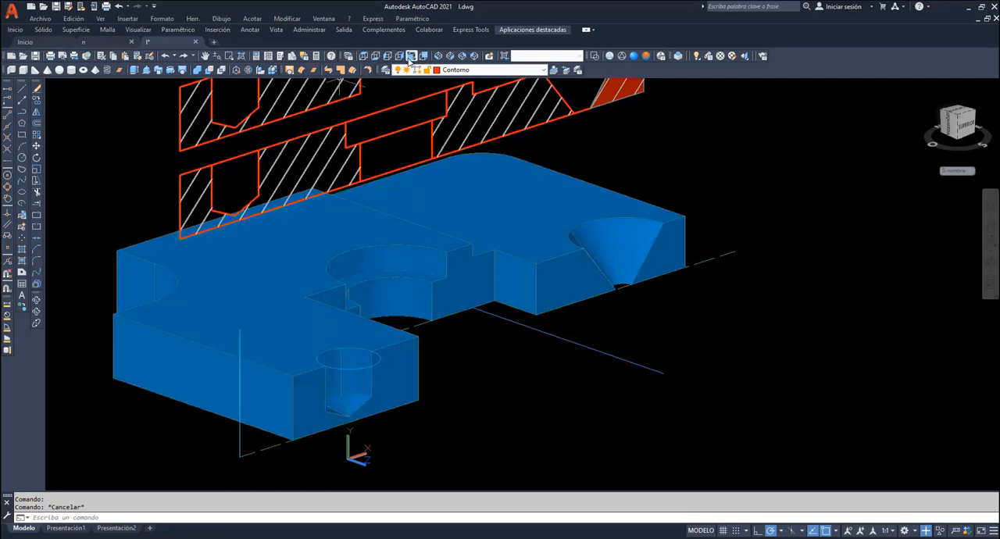
- In the front view, place the UCS on the cut face at the blind hole and hatch that face
{"action": "left_click", "coordinate": [411, 57]}
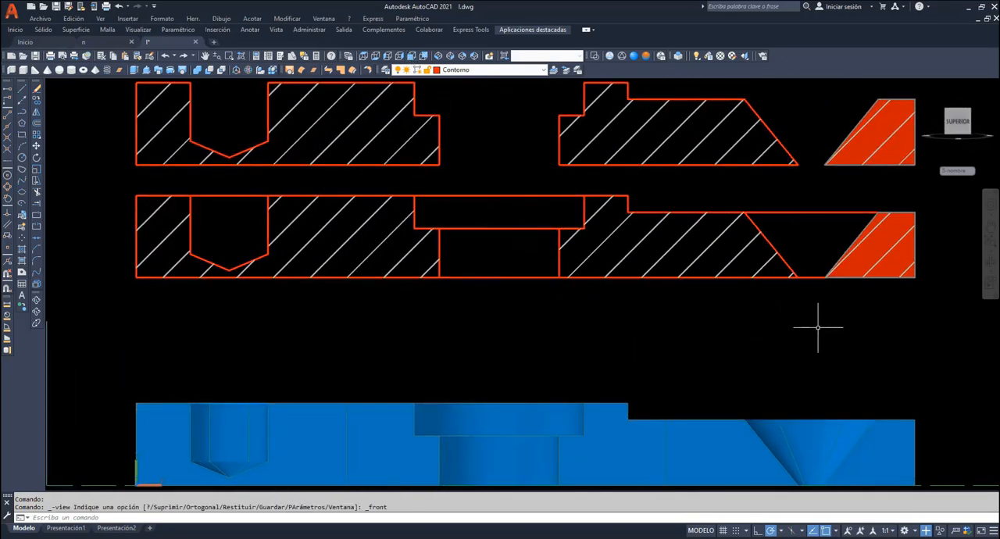
{"action": "left_click", "coordinate": [991, 226]}
{"action": "left_click_drag", "start_coordinate": [685, 348], "coordinate": [674, 279]}
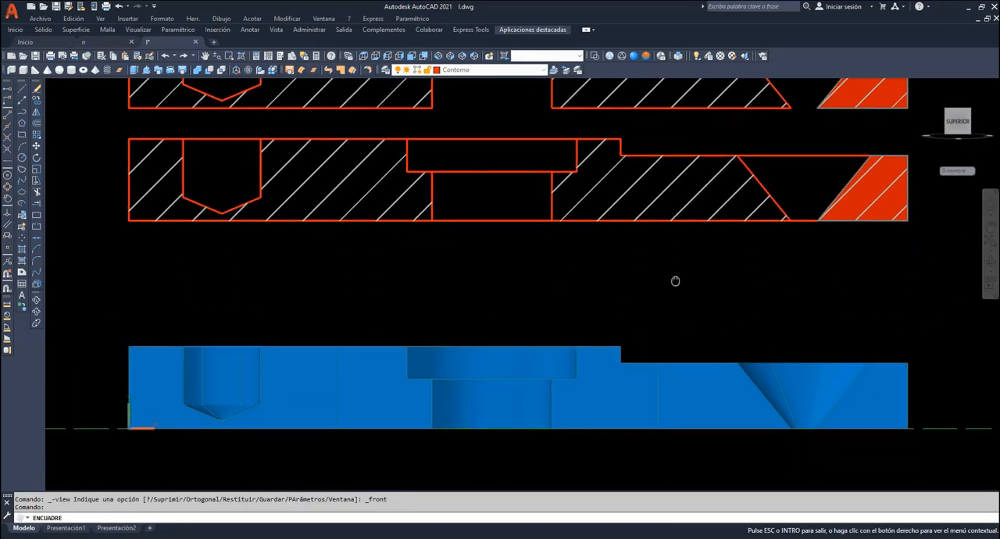
{"action": "right_click", "coordinate": [360, 266]}
{"action": "left_click", "coordinate": [393, 273]}
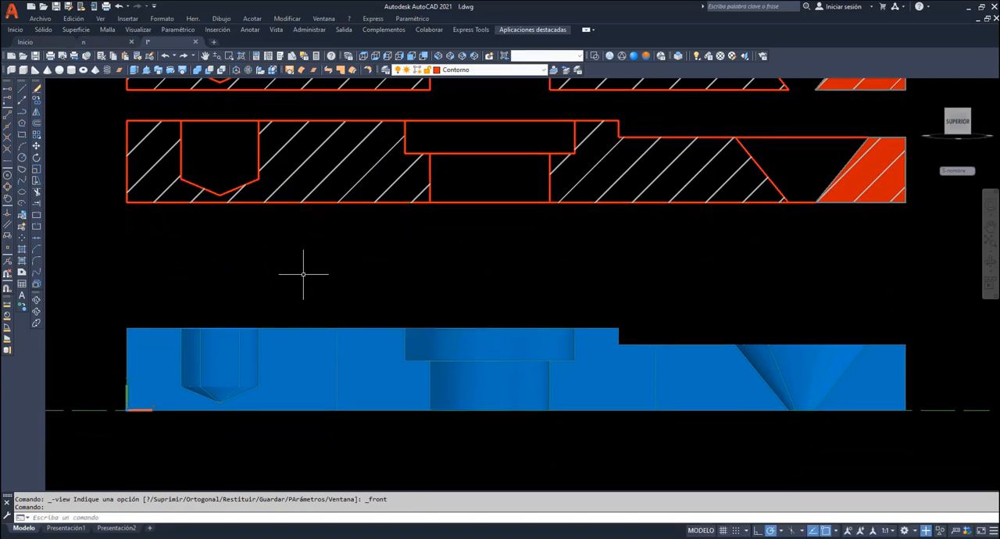
{"action": "key", "text": "Return"}
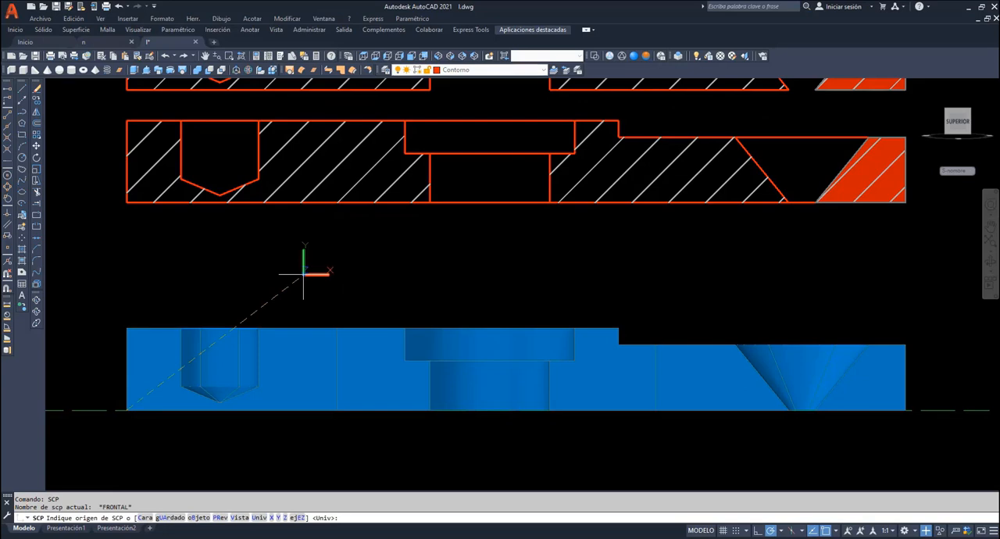
{"action": "left_click", "coordinate": [151, 379]}
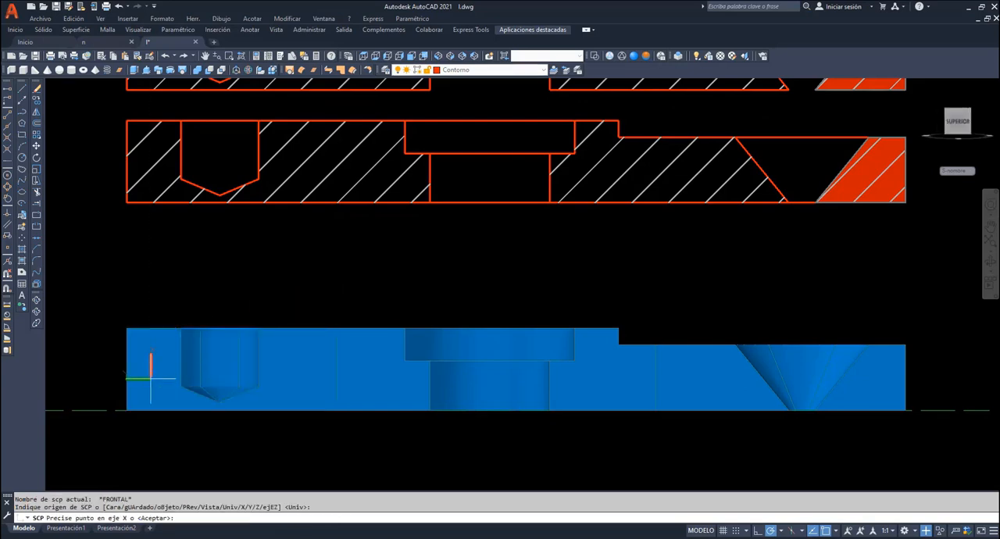
{"action": "key", "text": "Return"}
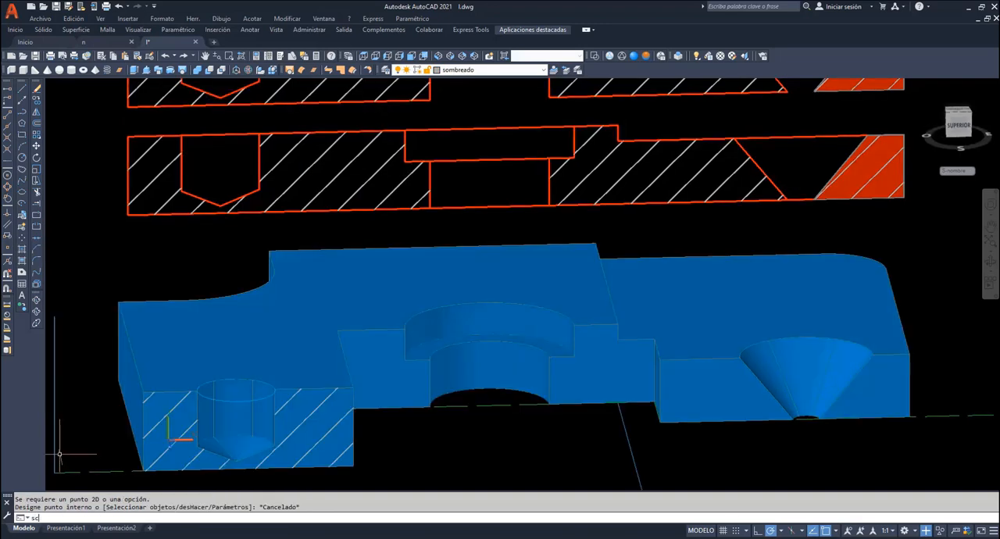
- Move the UCS to the cut face at the counterbored hole and hatch the cut areas on both sides of the hole
{"action": "type", "text": "p"}
{"action": "key", "text": "Return"}
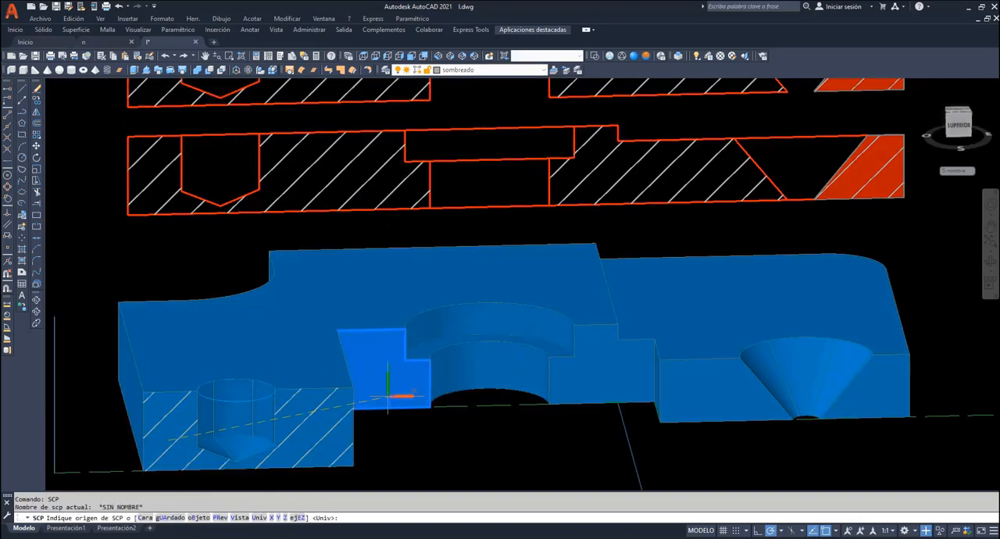
{"action": "left_click", "coordinate": [388, 395]}
{"action": "key", "text": "Return"}
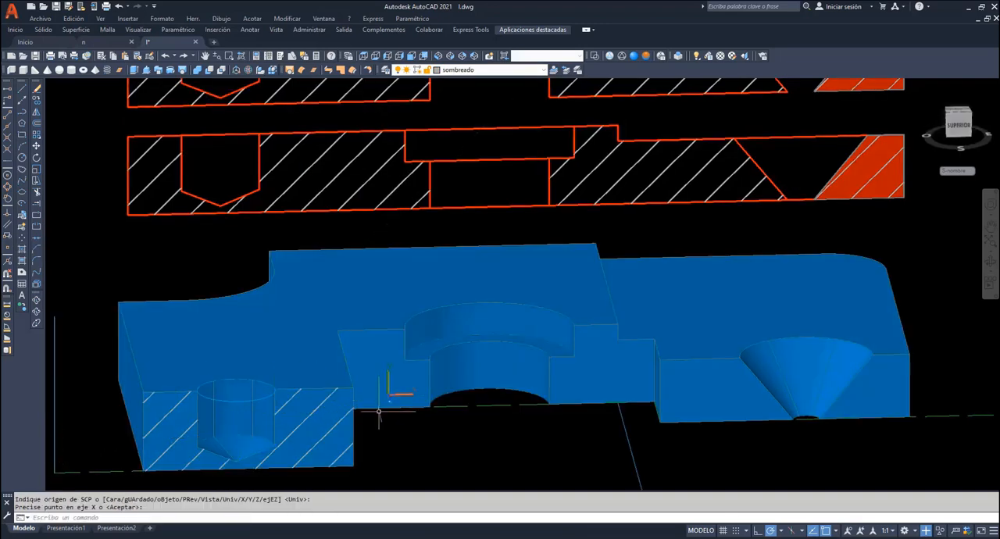
{"action": "left_click", "coordinate": [22, 248]}
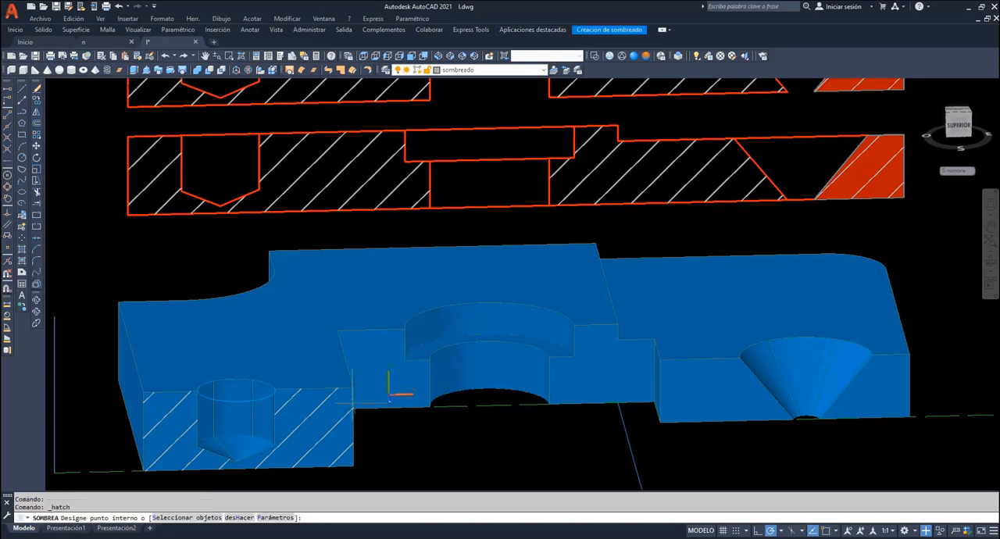
{"action": "left_click", "coordinate": [369, 388]}
{"action": "left_click", "coordinate": [568, 390]}
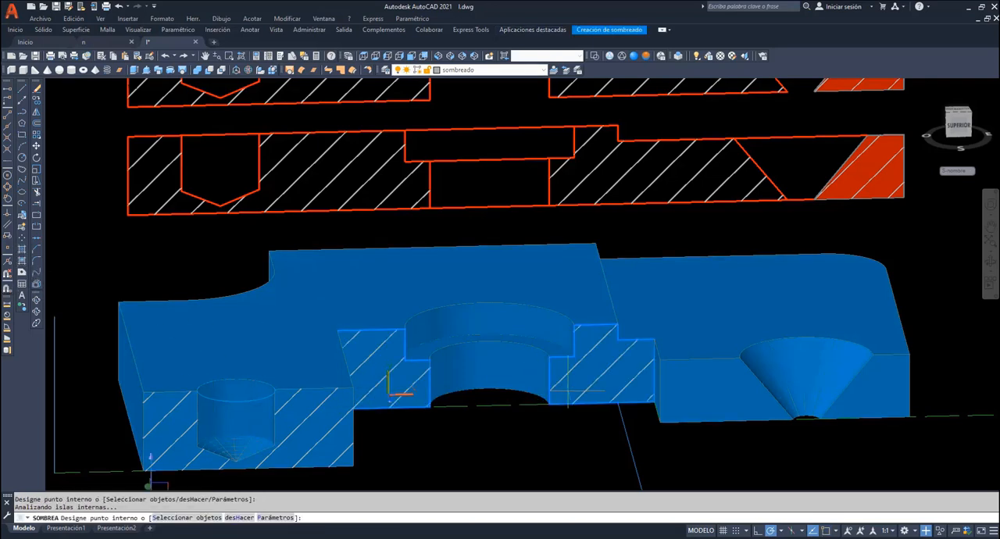
{"action": "key", "text": "Return"}
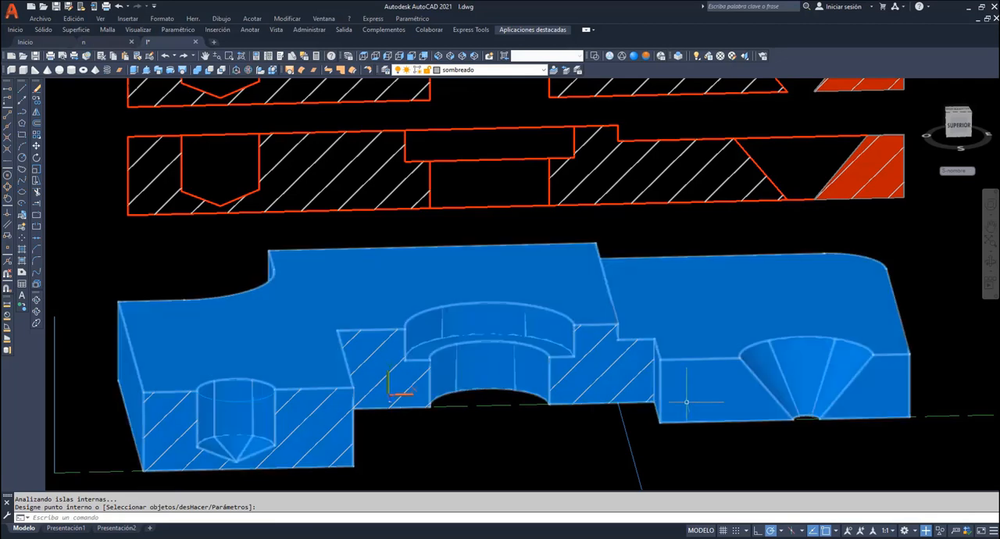
- Align the UCS with the cut face at the conical hole and hatch the cut areas on both sides of the hole
{"action": "type", "text": "scp"}
{"action": "key", "text": "Return"}
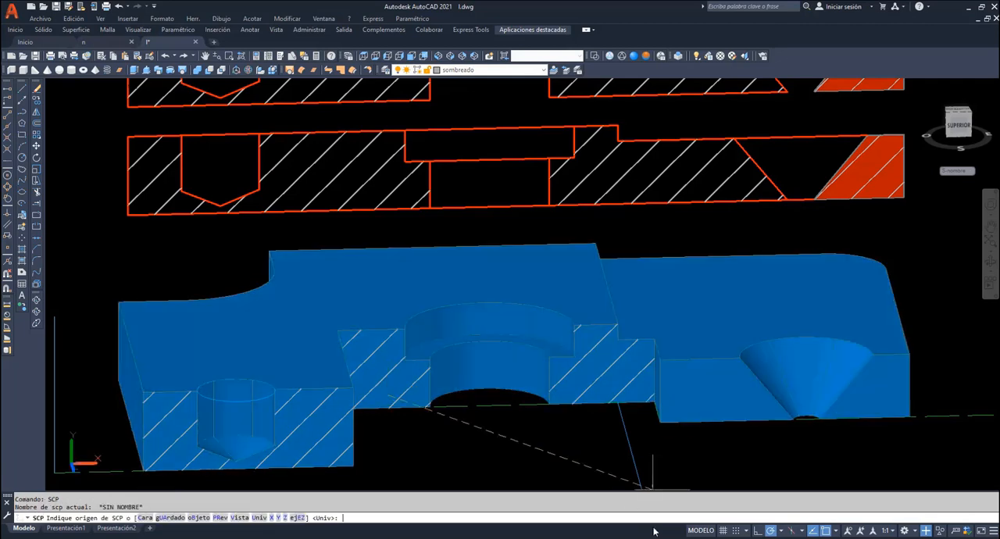
{"action": "left_click", "coordinate": [144, 517]}
{"action": "left_click", "coordinate": [719, 402]}
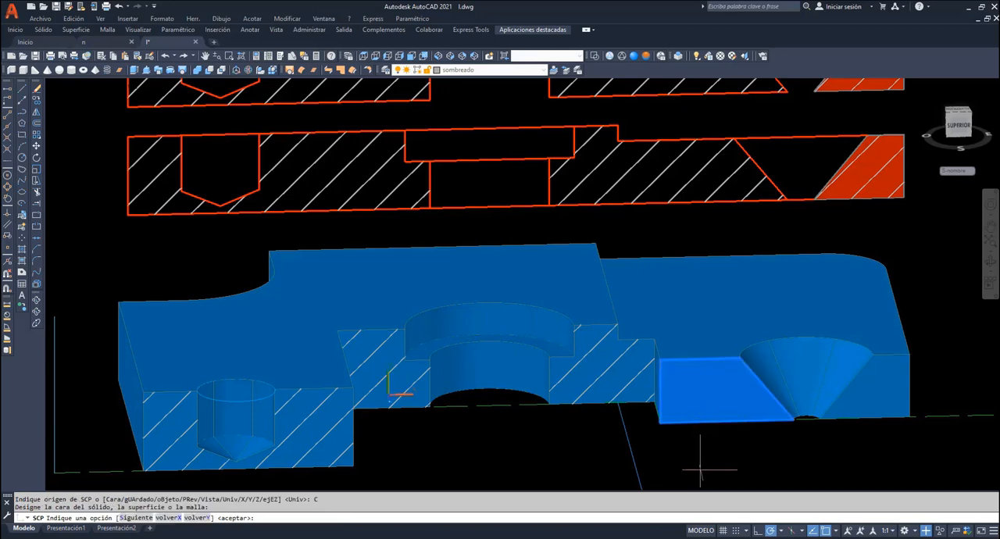
{"action": "key", "text": "Return"}
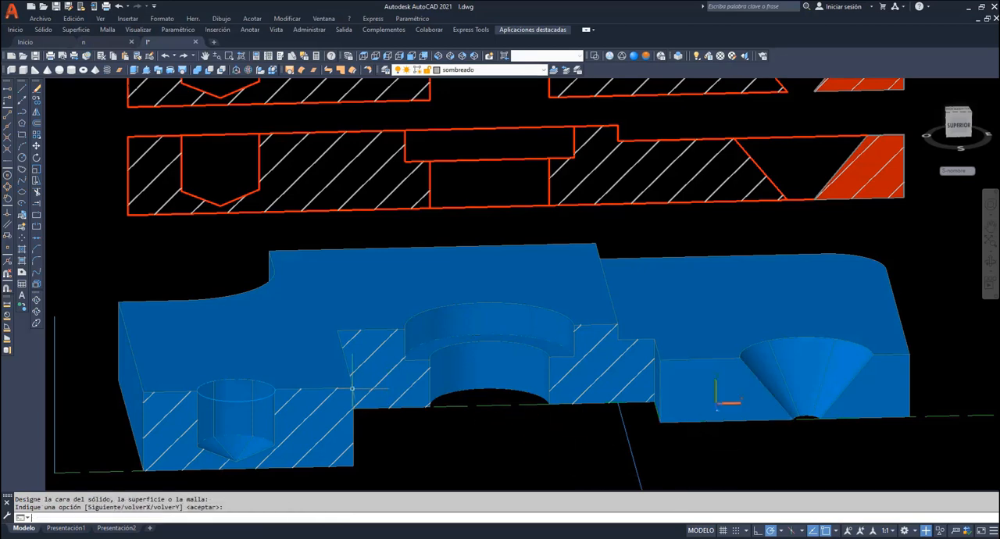
{"action": "left_click", "coordinate": [21, 250]}
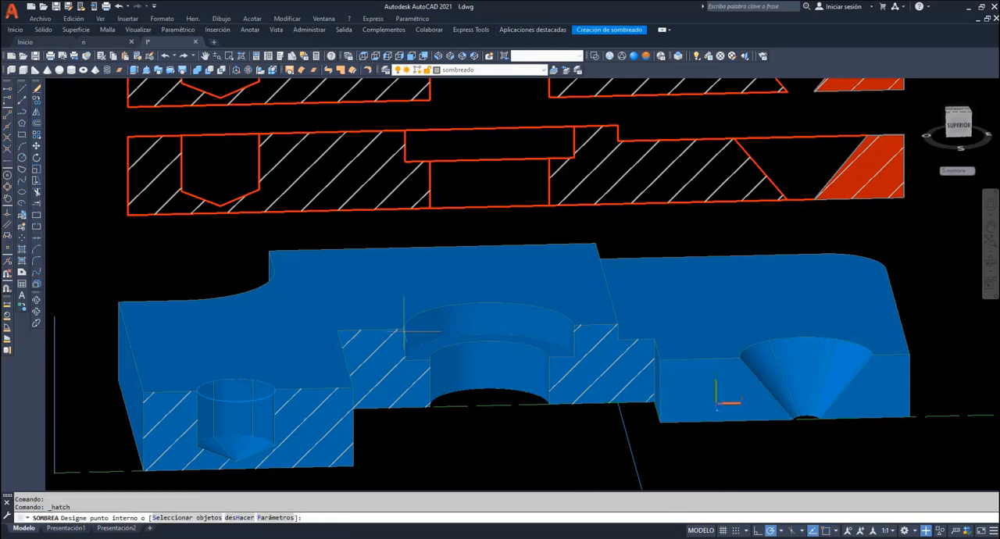
{"action": "left_click", "coordinate": [766, 395]}
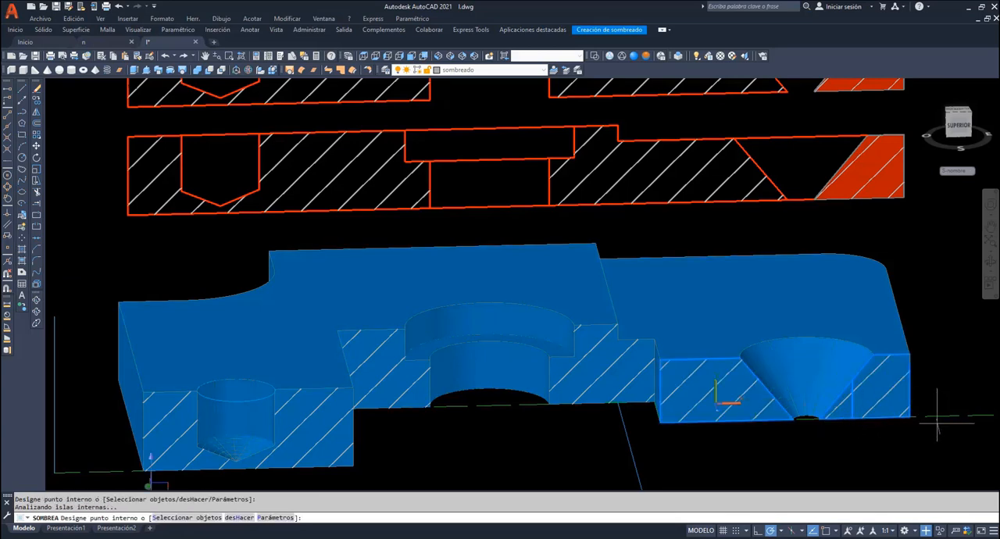
{"action": "key", "text": "Return"}
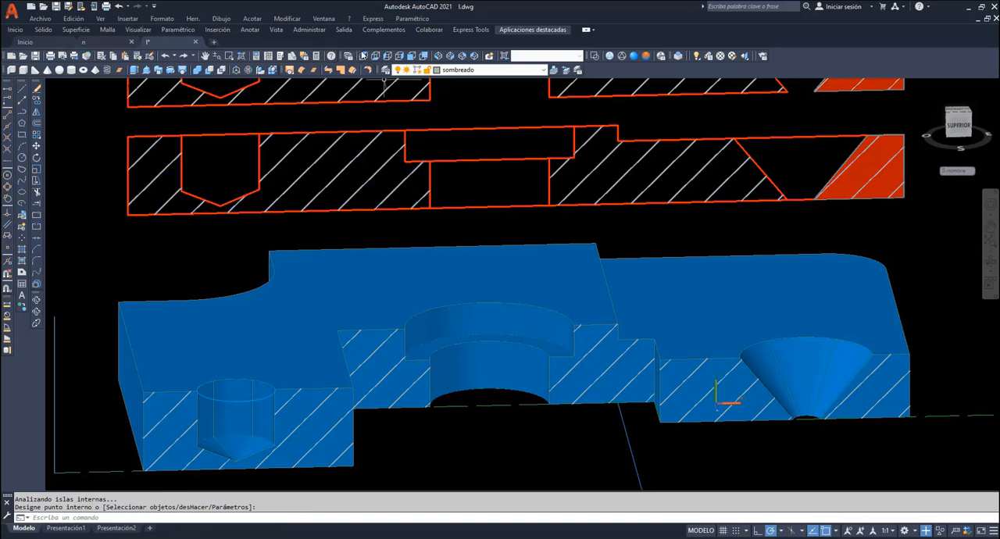
- In the front view, draw the blind hole's vertical axis on layer Ejes from the 3D cut up through both 2D views
{"action": "left_click", "coordinate": [407, 59]}
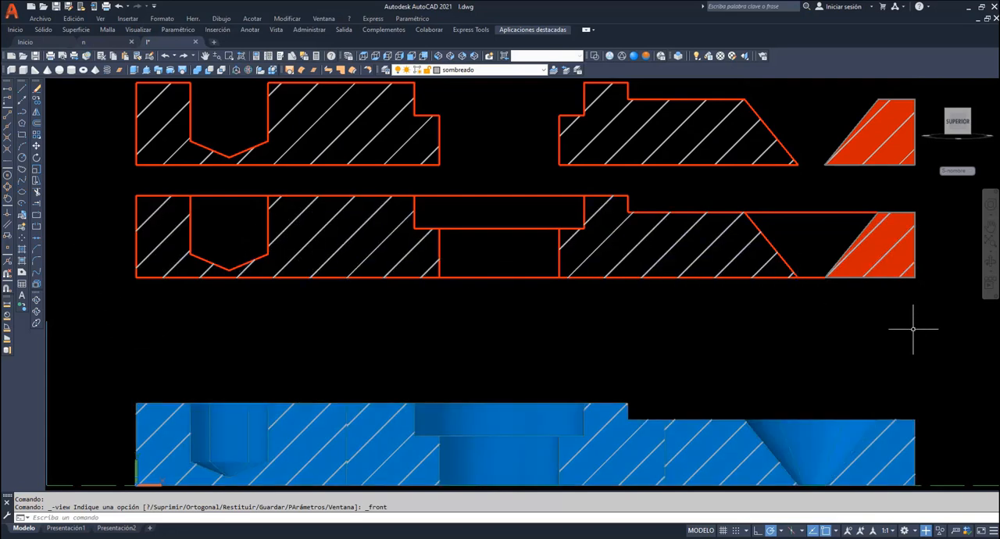
{"action": "left_click", "coordinate": [500, 70]}
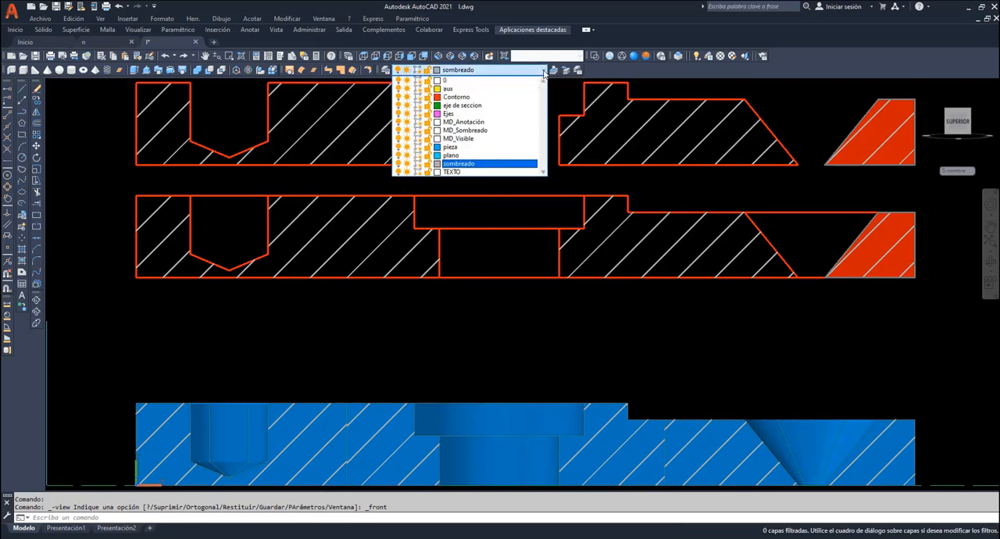
{"action": "left_click", "coordinate": [459, 115]}
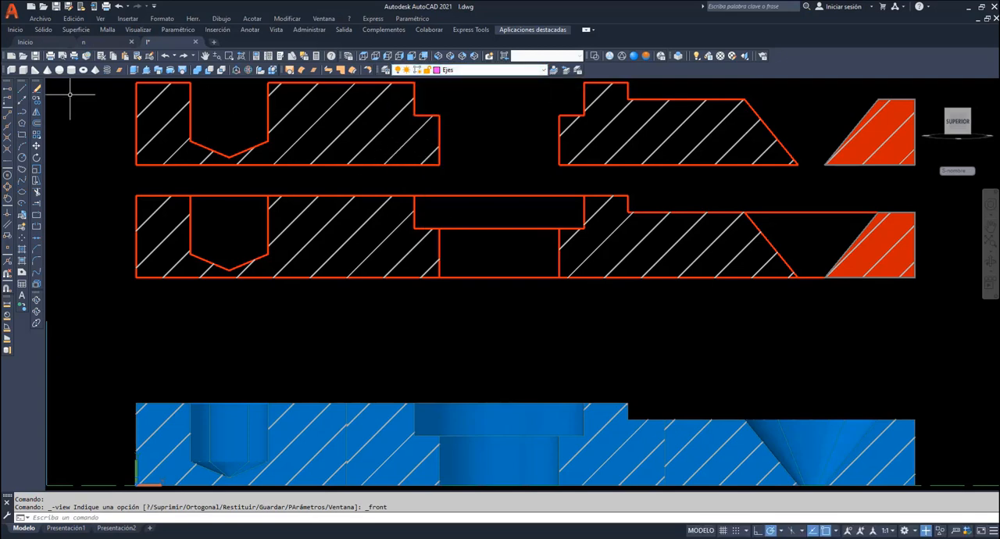
{"action": "left_click", "coordinate": [23, 90]}
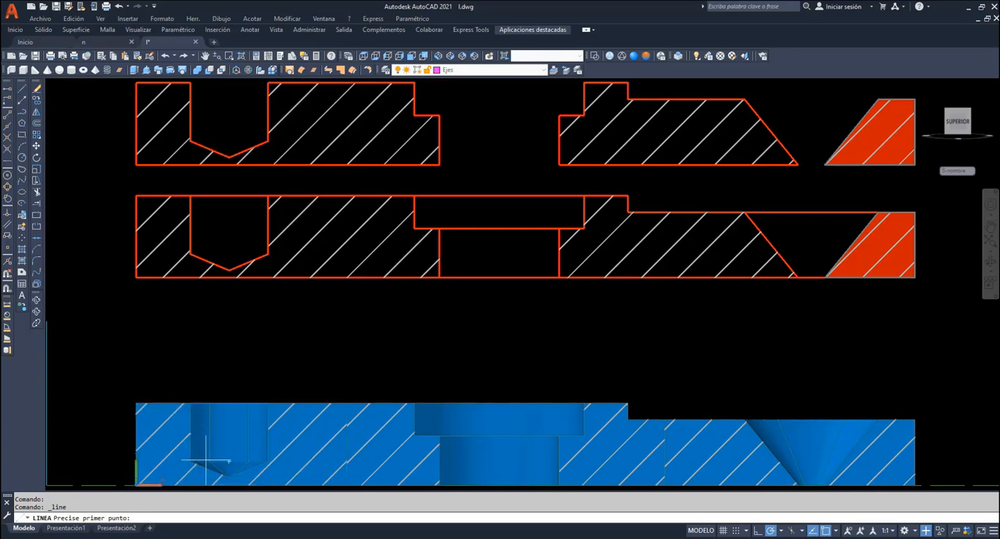
{"action": "left_click", "coordinate": [229, 476]}
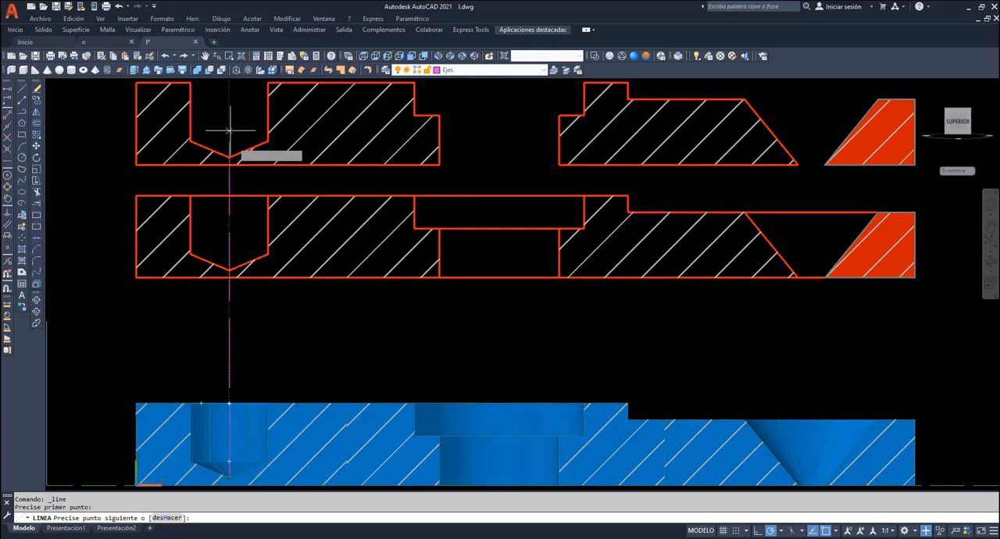
{"action": "left_click", "coordinate": [229, 81]}
{"action": "key", "text": "Return"}
{"action": "key", "text": "Return"}
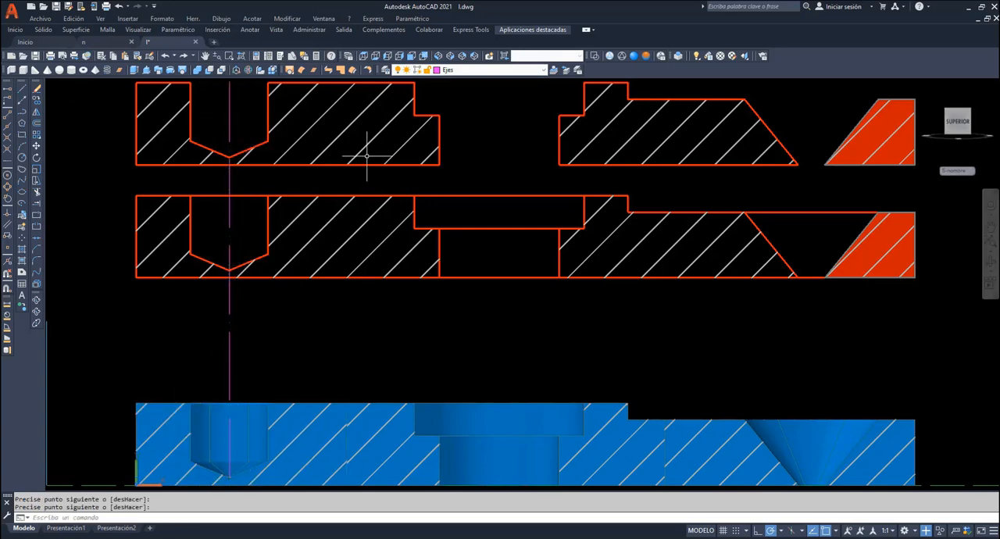
- Draw the vertical axes of the counterbored and conical holes from the 3D cut up through both 2D views
{"action": "left_click", "coordinate": [498, 484]}
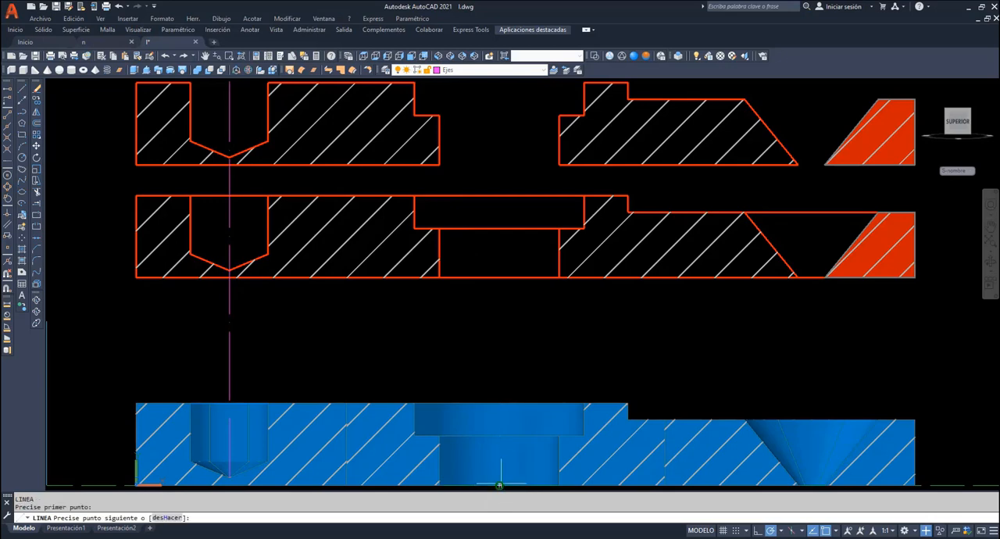
{"action": "left_click", "coordinate": [499, 81]}
{"action": "key", "text": "Return"}
{"action": "key", "text": "Return"}
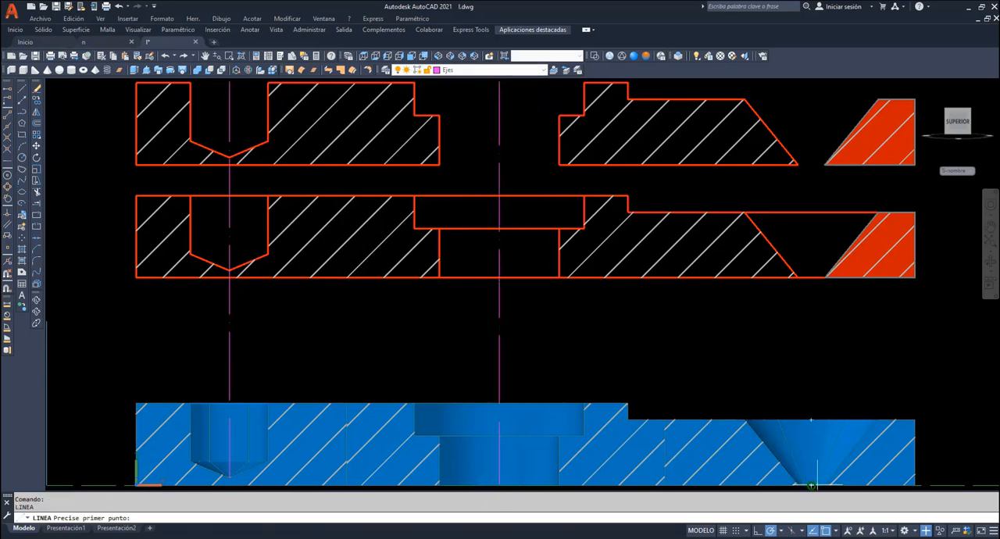
{"action": "left_click", "coordinate": [811, 485]}
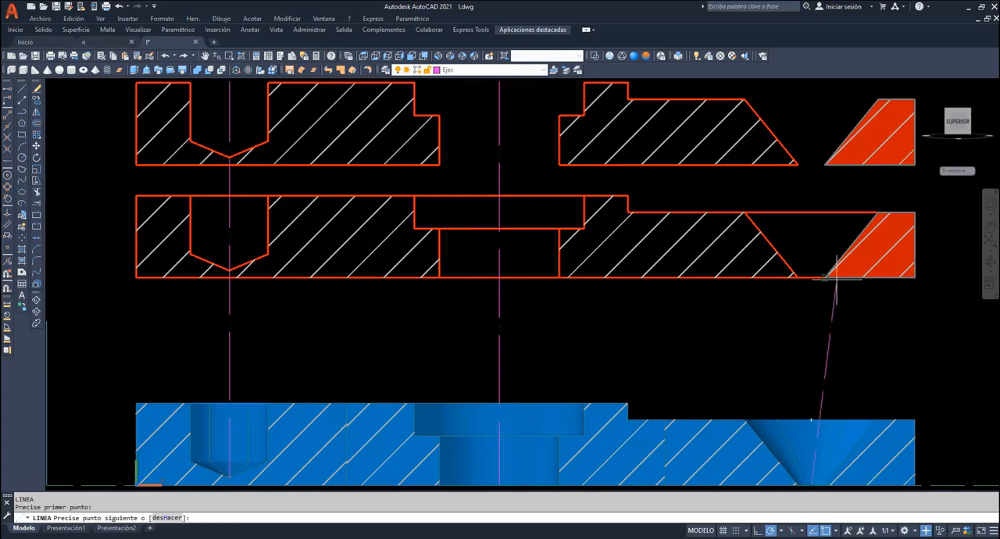
{"action": "left_click", "coordinate": [811, 88]}
{"action": "key", "text": "Return"}
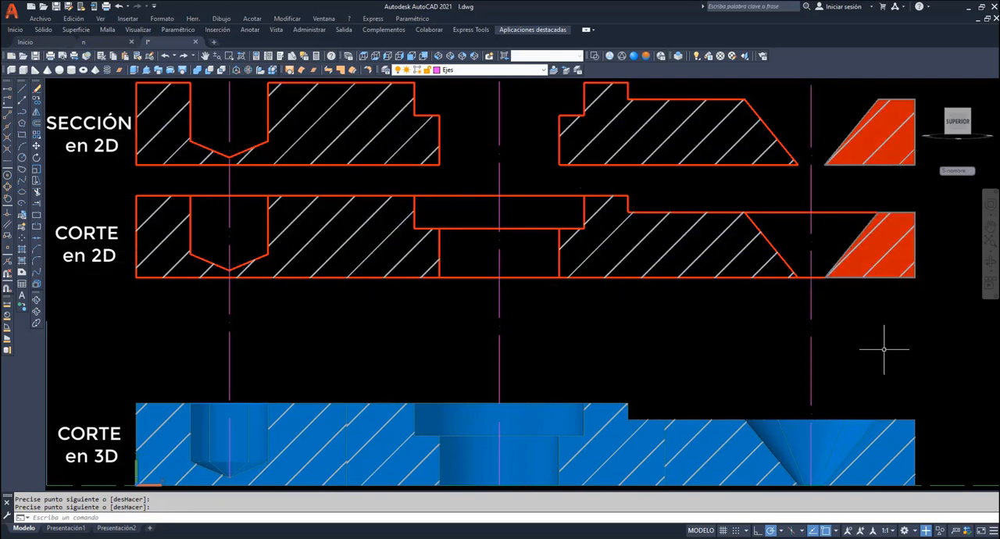
- Orbit to an oblique view and compare the hatched 3D cut with the 2D section and 2D cut views
{"action": "left_click", "coordinate": [990, 242]}
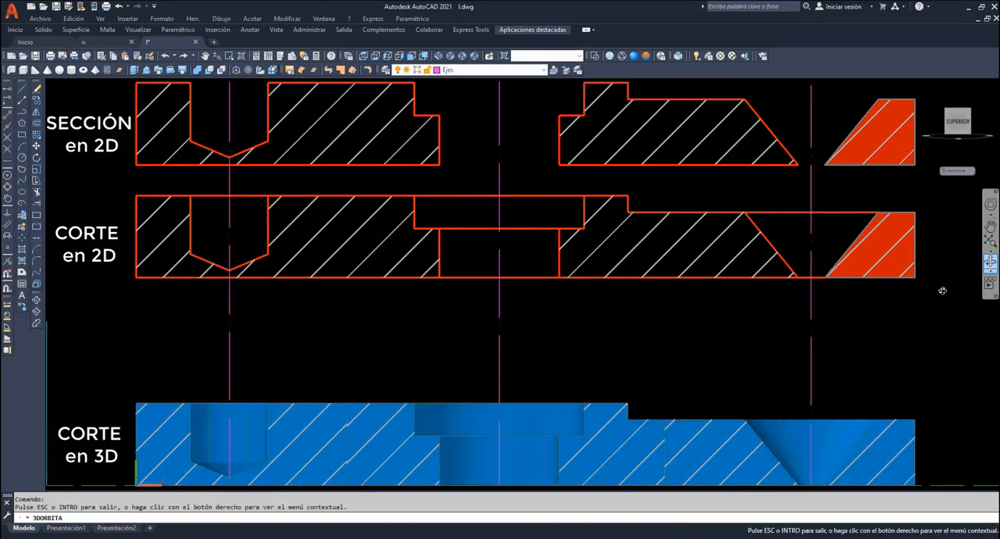
{"action": "left_click_drag", "start_coordinate": [863, 338], "coordinate": [878, 366]}
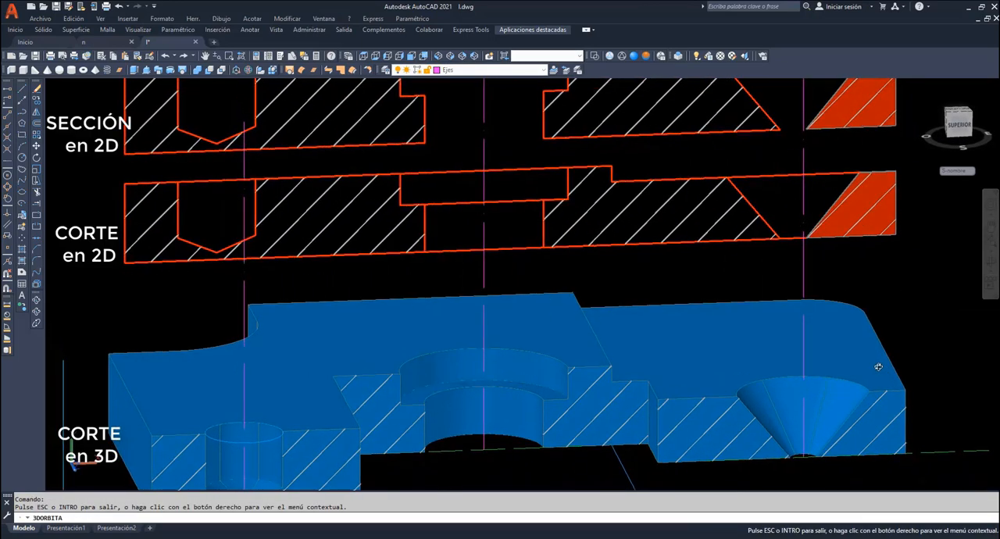
{"action": "scroll", "coordinate": [878, 365], "scroll_direction": "down", "scroll_amount": 2}
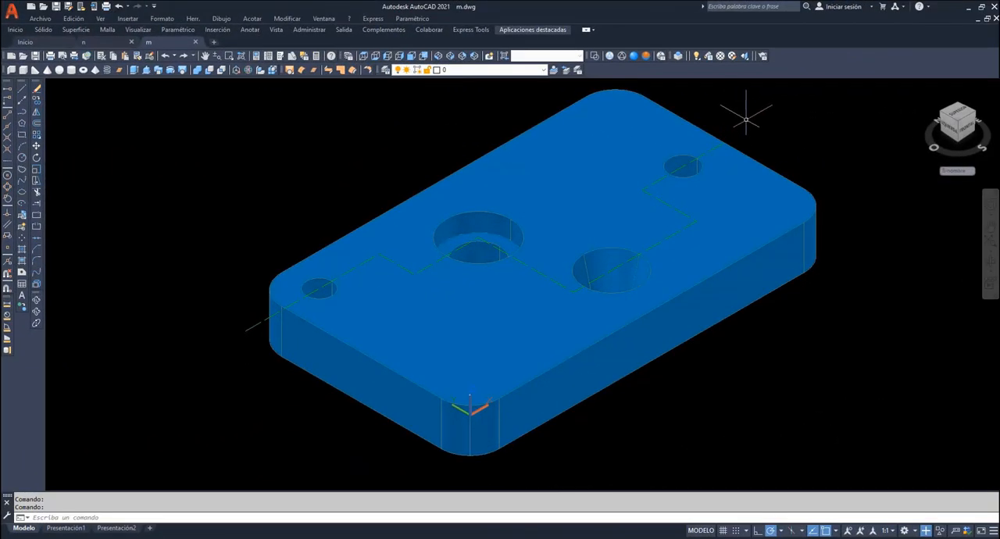
- Orbit around the second plate to examine its holes and the stepped section line on its upper face
{"action": "left_click", "coordinate": [990, 262]}
{"action": "left_click_drag", "start_coordinate": [818, 271], "coordinate": [578, 309]}
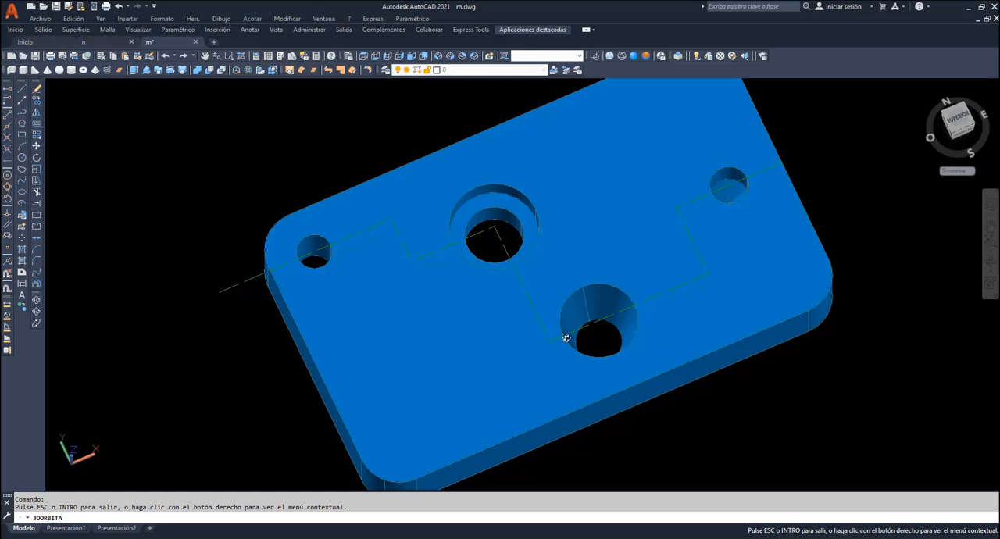
{"action": "left_click_drag", "start_coordinate": [566, 337], "coordinate": [576, 276]}
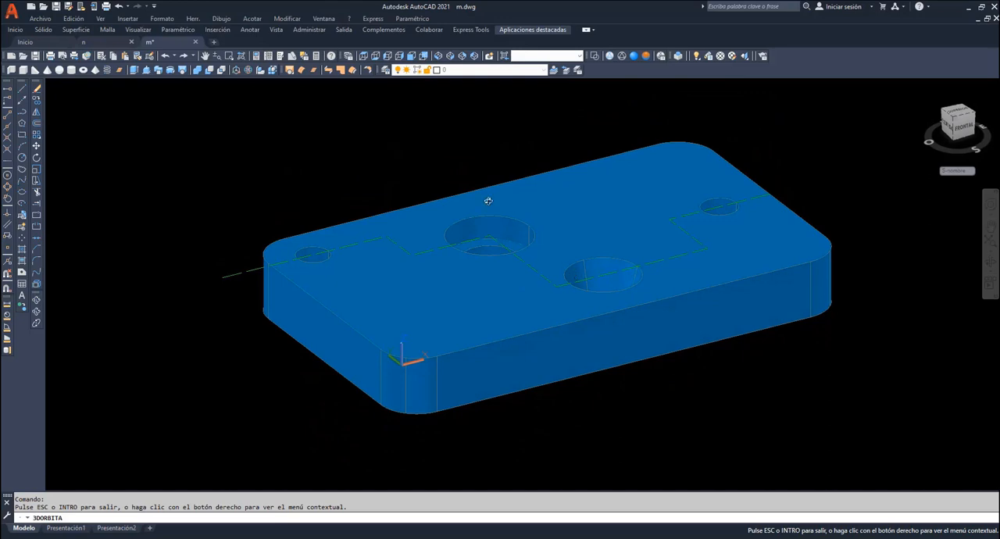
{"action": "right_click", "coordinate": [417, 160]}
{"action": "left_click", "coordinate": [439, 166]}
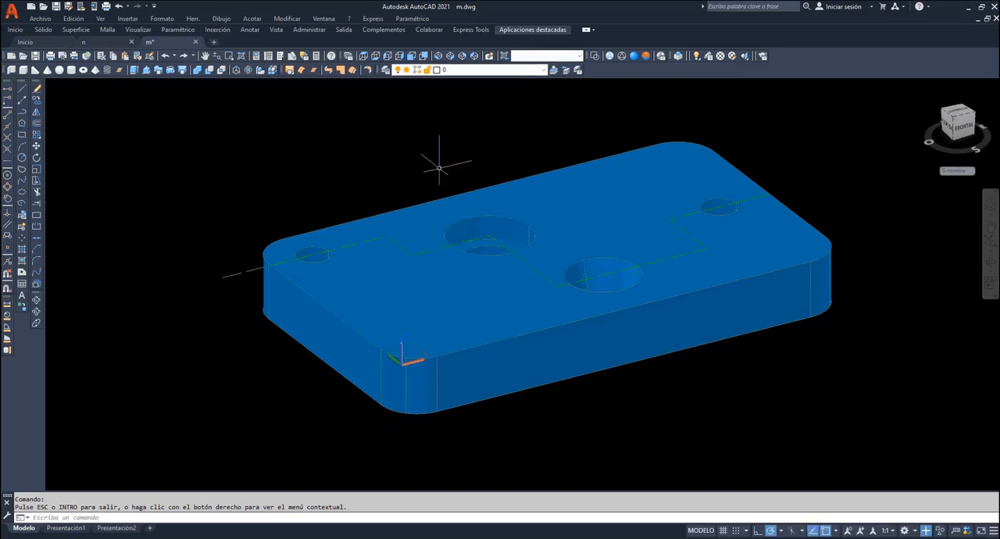
- Display the plate as wireframe, check its hole profiles from the front, and return to the SW isometric view
{"action": "left_click", "coordinate": [412, 57]}
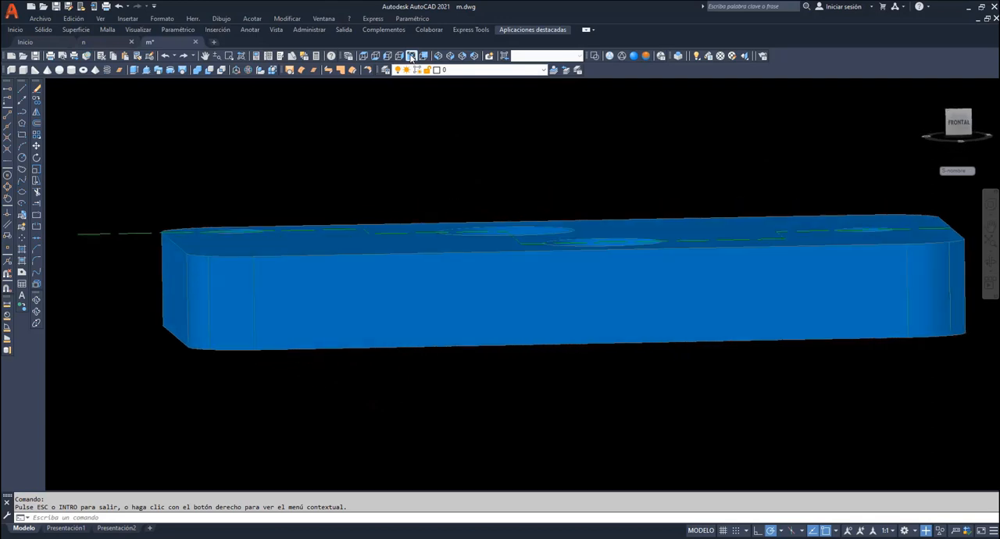
{"action": "left_click", "coordinate": [609, 57]}
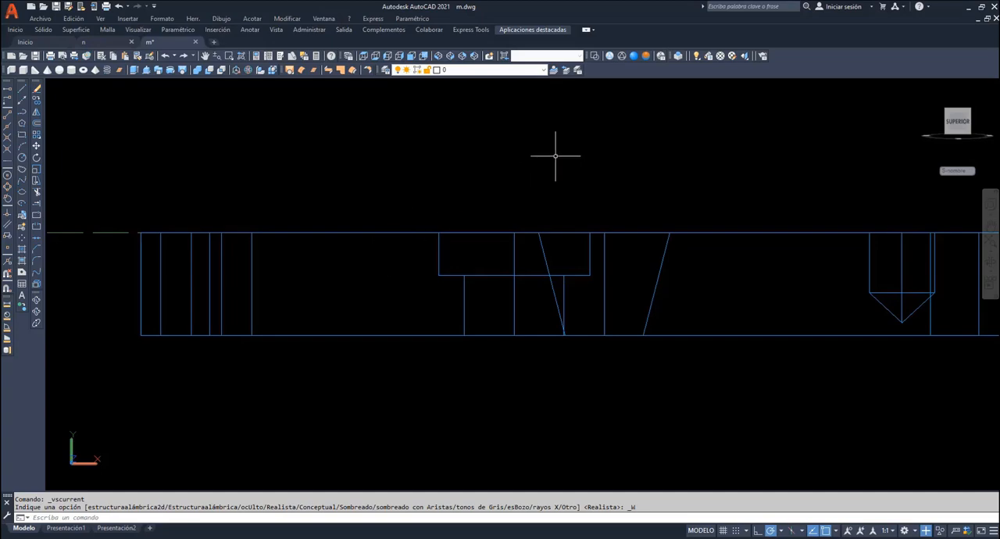
{"action": "left_click", "coordinate": [438, 56]}
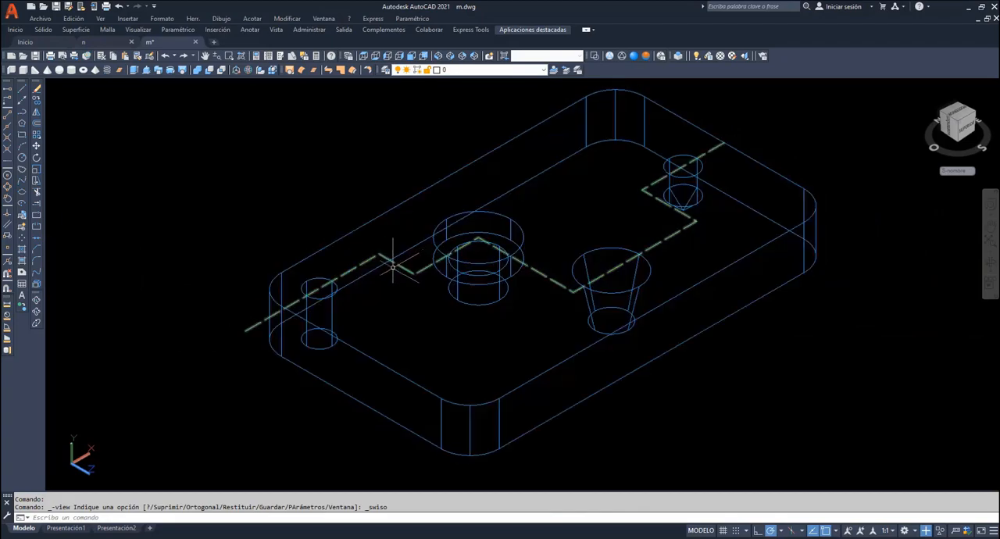
- In Presentación1, place a base view from model space with superior orientation at scale 1.25 in the sheet's lower-left area
{"action": "left_click", "coordinate": [62, 529]}
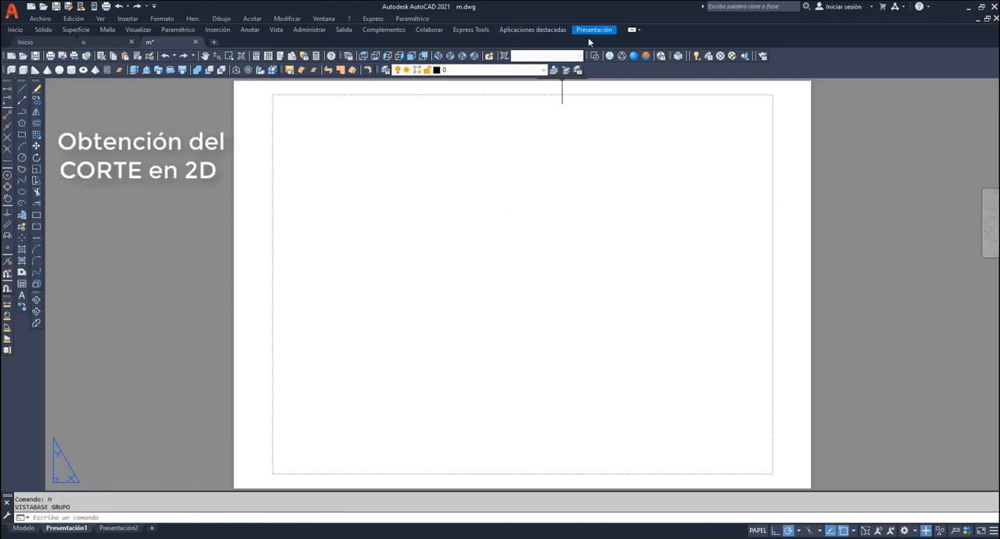
{"action": "left_click", "coordinate": [595, 32]}
{"action": "left_click", "coordinate": [205, 68]}
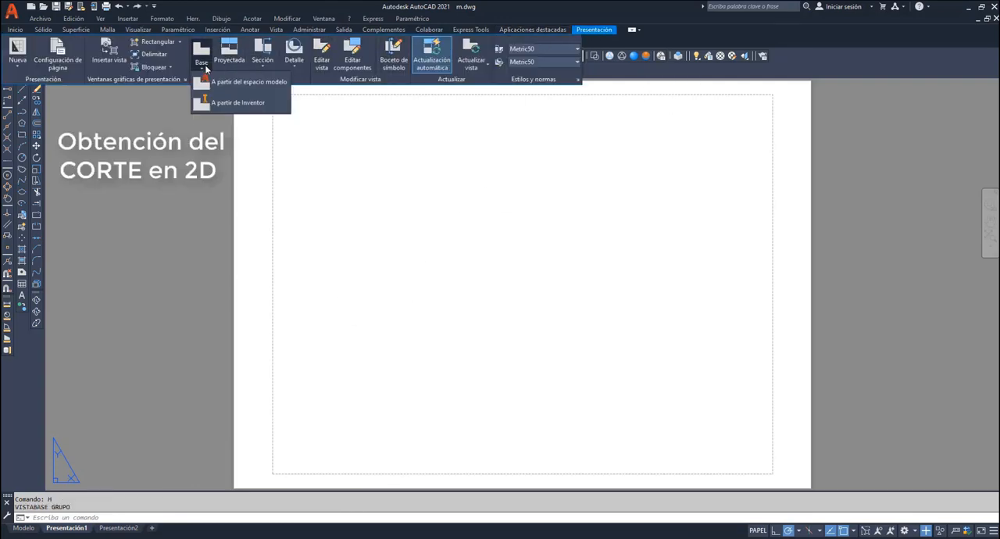
{"action": "left_click", "coordinate": [223, 83]}
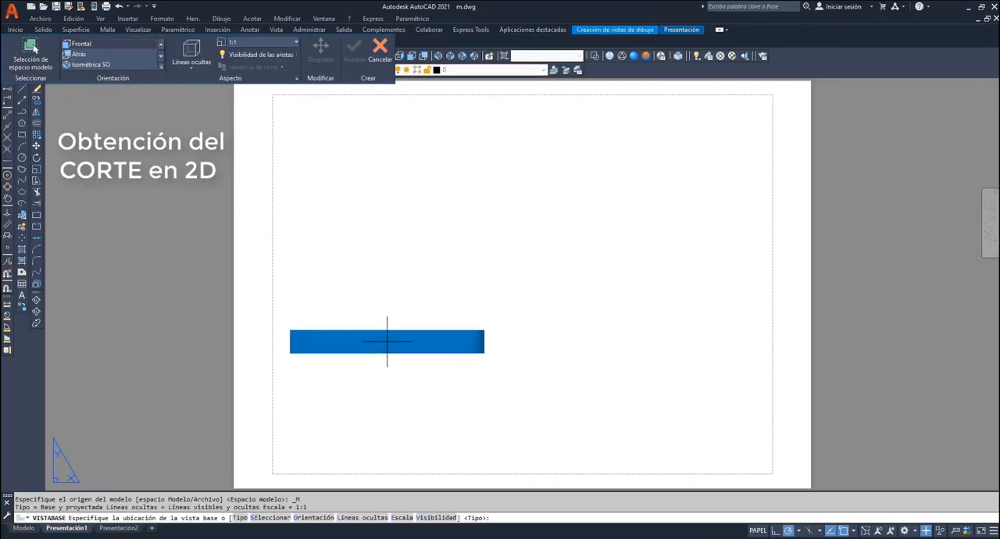
{"action": "left_click", "coordinate": [313, 517]}
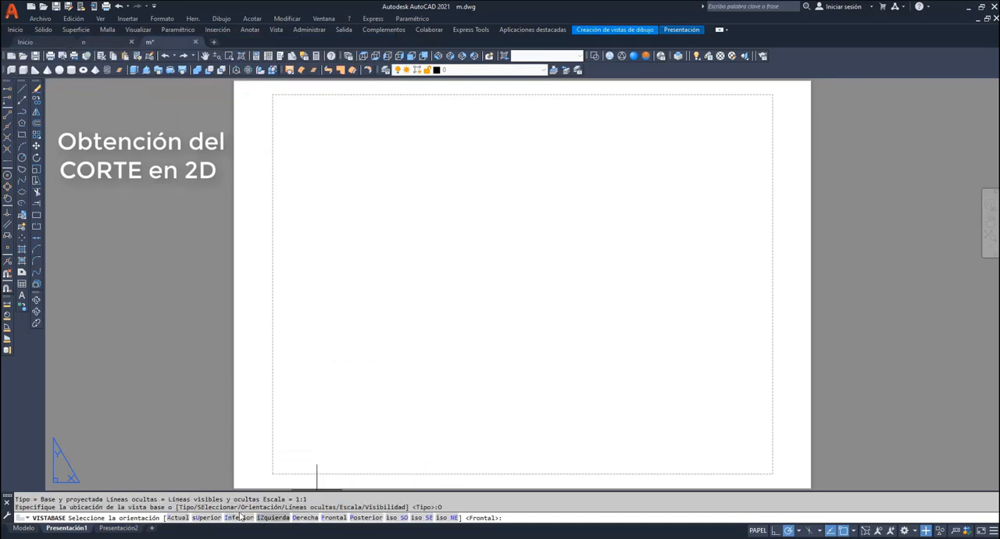
{"action": "left_click", "coordinate": [208, 518]}
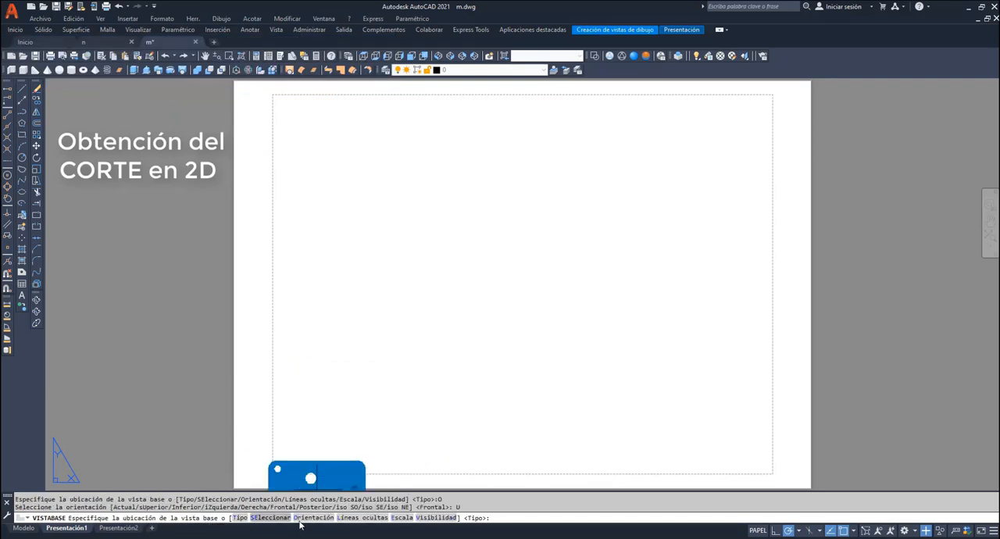
{"action": "left_click", "coordinate": [403, 518]}
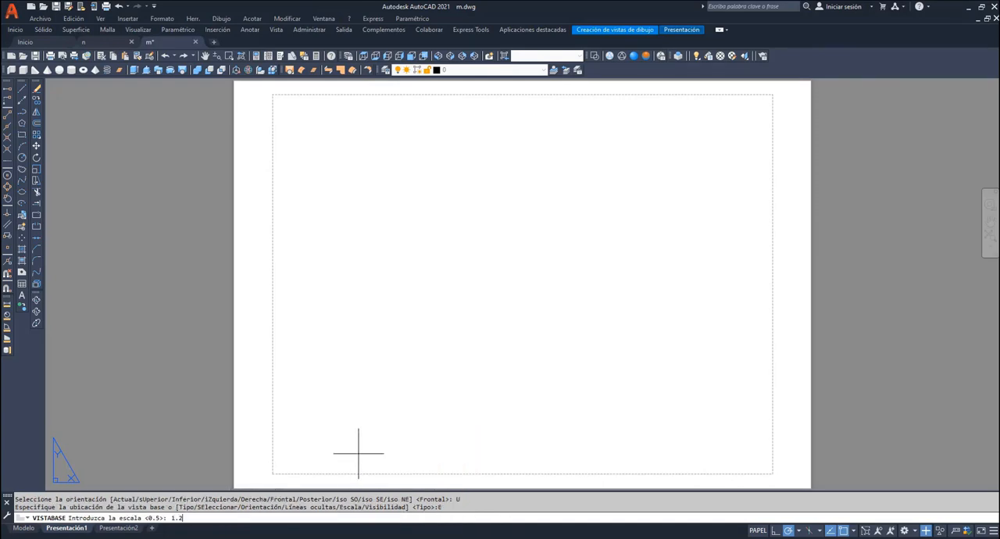
{"action": "key", "text": "Return"}
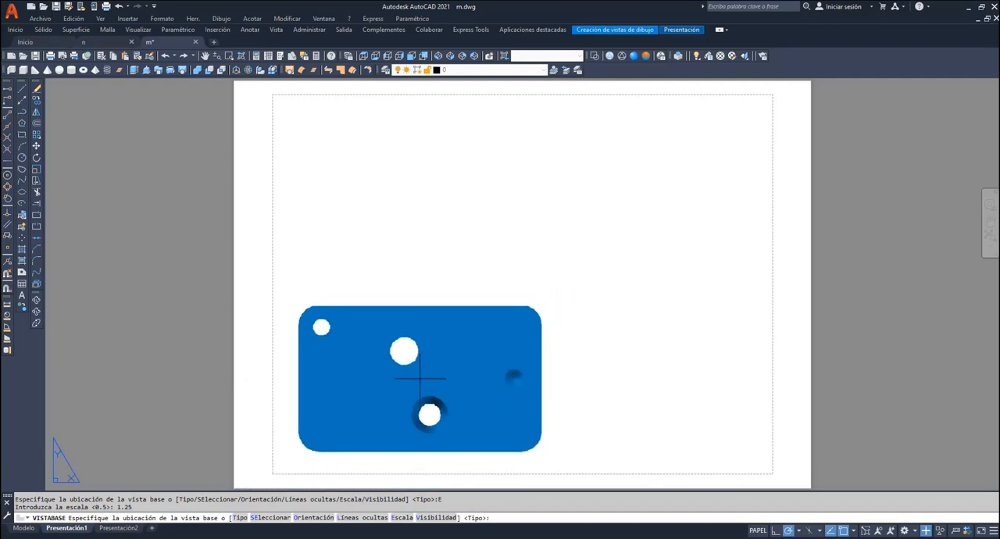
{"action": "left_click", "coordinate": [416, 382]}
{"action": "key", "text": "Return"}
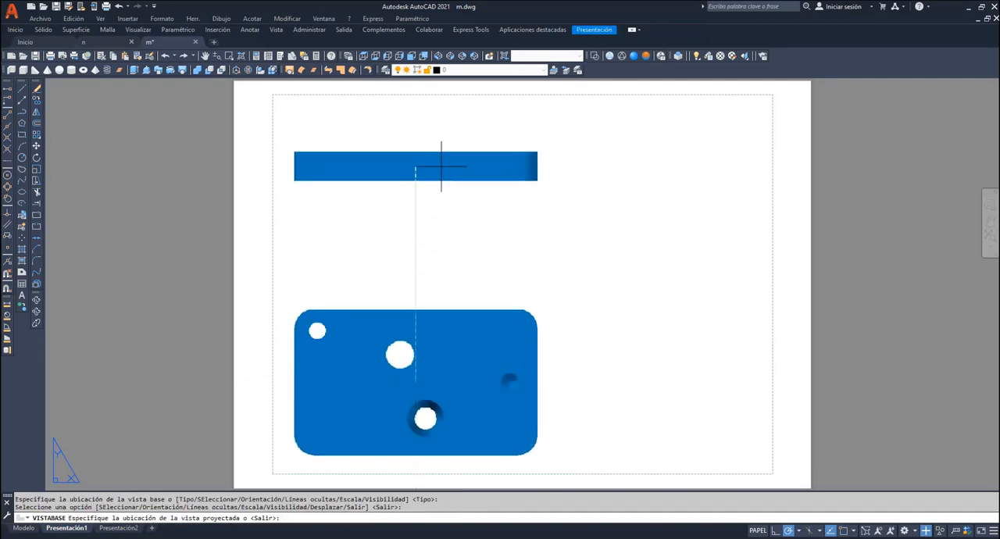
- Project the front view straight above the base view near the sheet's upper edge and finish creating the views
{"action": "left_click", "coordinate": [442, 116]}
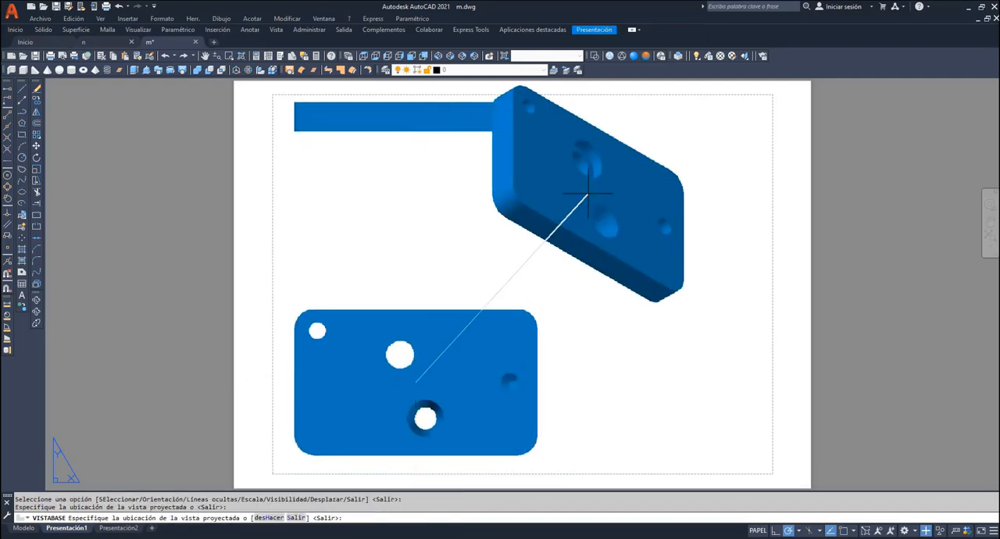
{"action": "key", "text": "Return"}
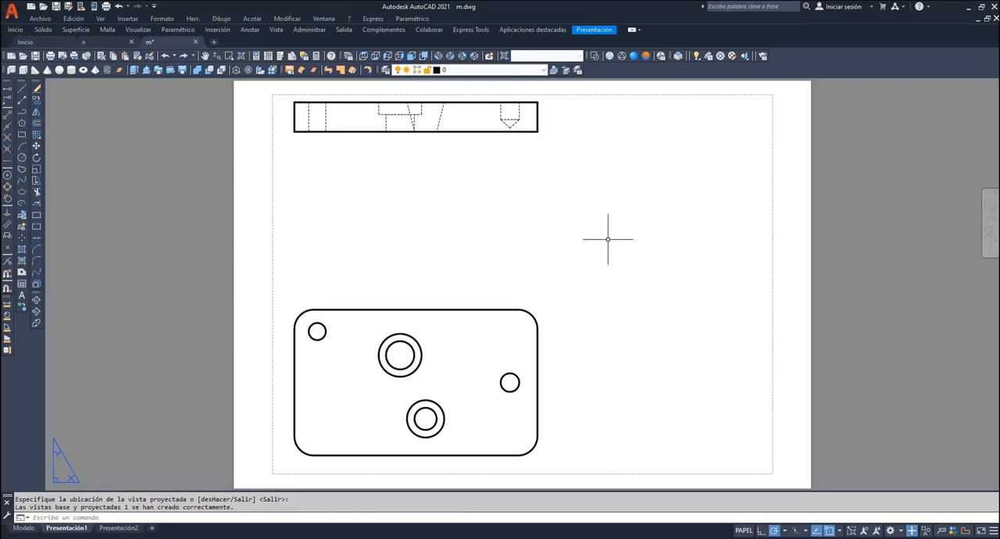
{"action": "key", "text": "Delete"}
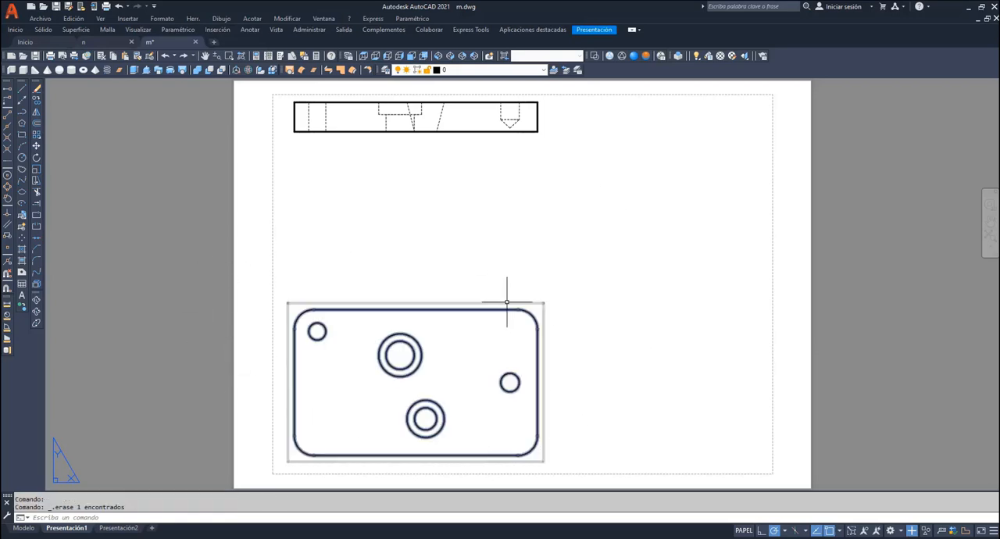
- Begin an offset section from the plate's top view, running its line through the blind hole and down to the conical hole's centre level
{"action": "left_click", "coordinate": [598, 35]}
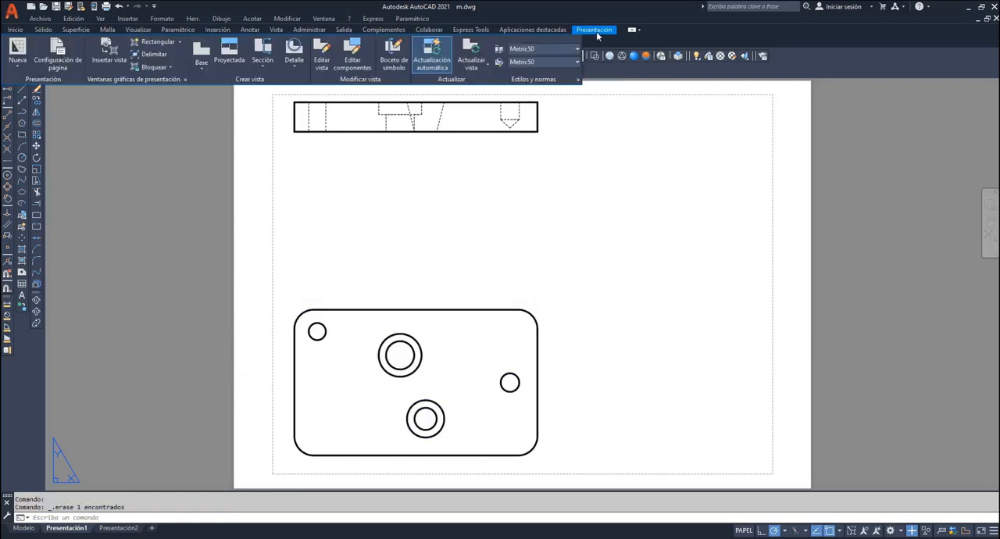
{"action": "left_click", "coordinate": [263, 68]}
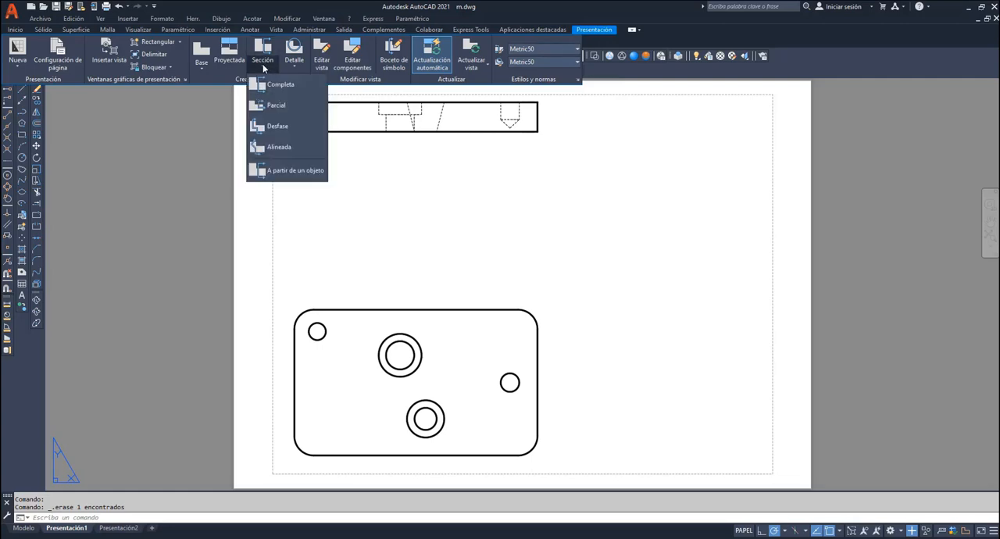
{"action": "left_click", "coordinate": [274, 129]}
{"action": "left_click", "coordinate": [482, 323]}
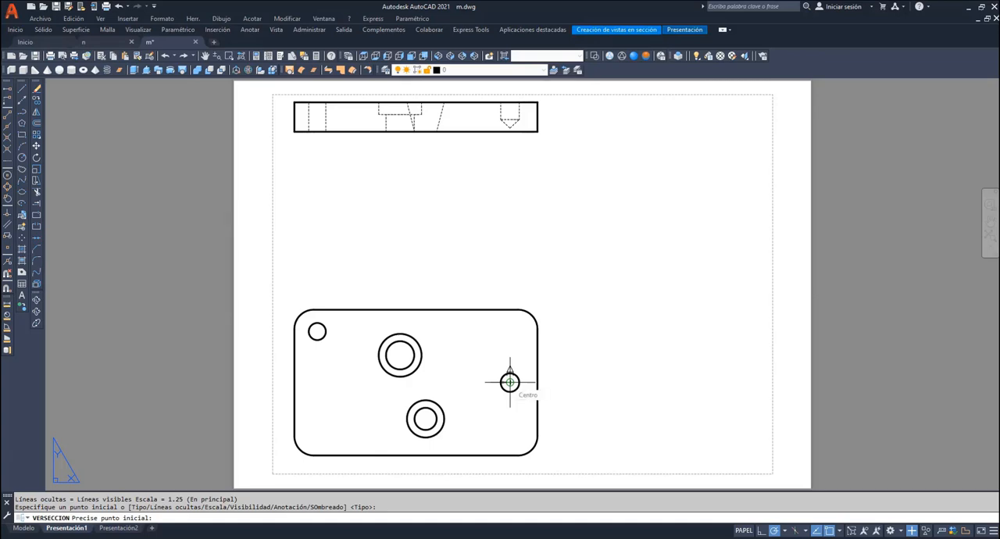
{"action": "left_click", "coordinate": [578, 382]}
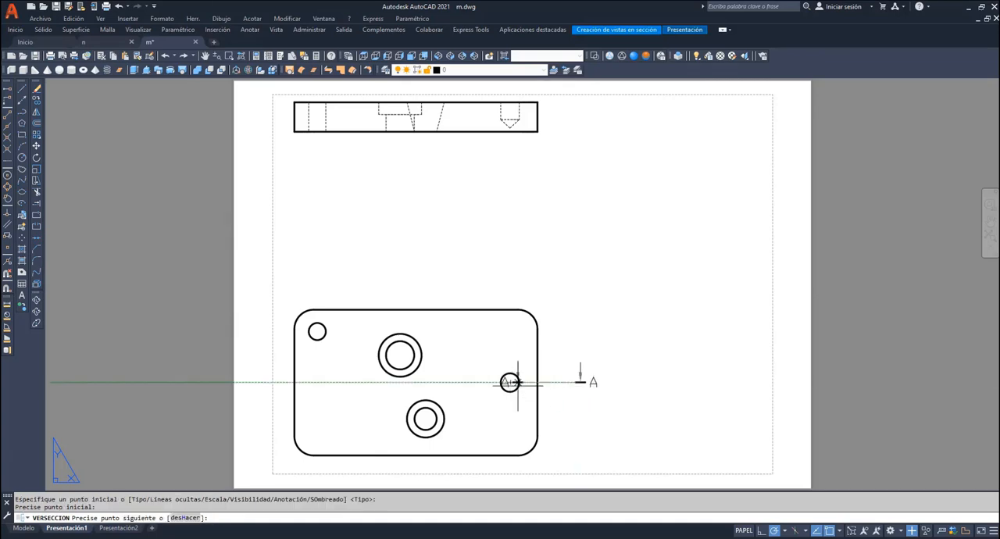
{"action": "left_click", "coordinate": [467, 382]}
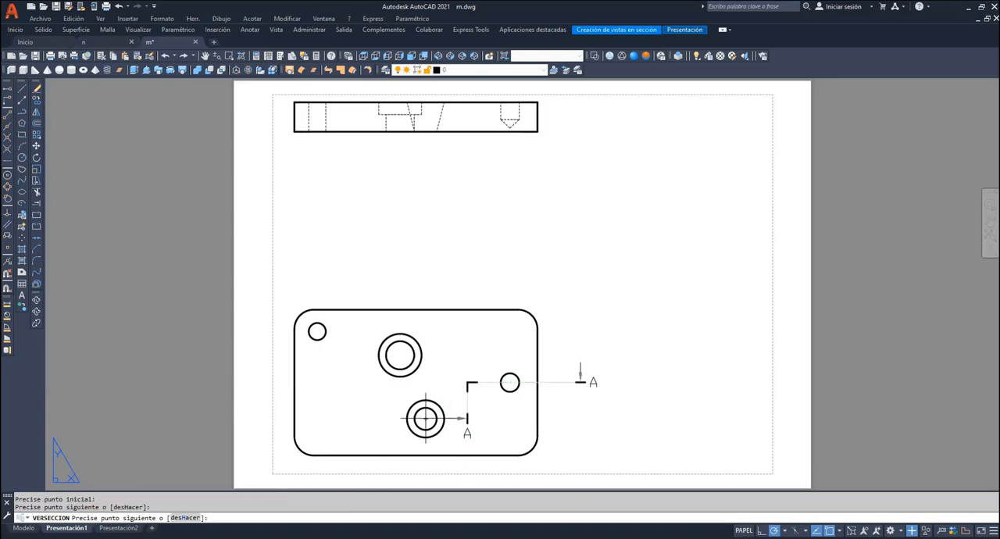
{"action": "left_click", "coordinate": [467, 419]}
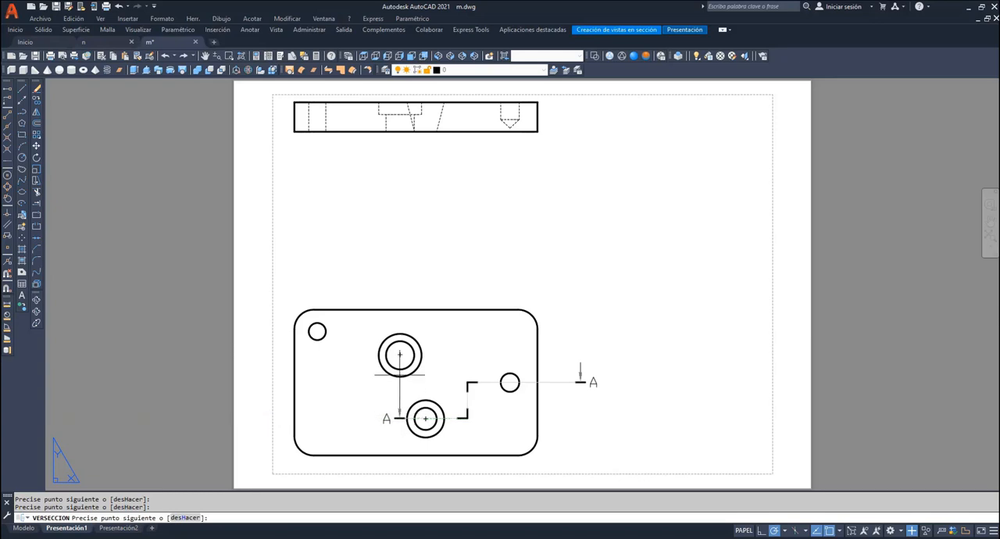
- Continue the section line through the conical, counterbored and small through holes, and place the section view just below the front view
{"action": "left_click", "coordinate": [400, 419]}
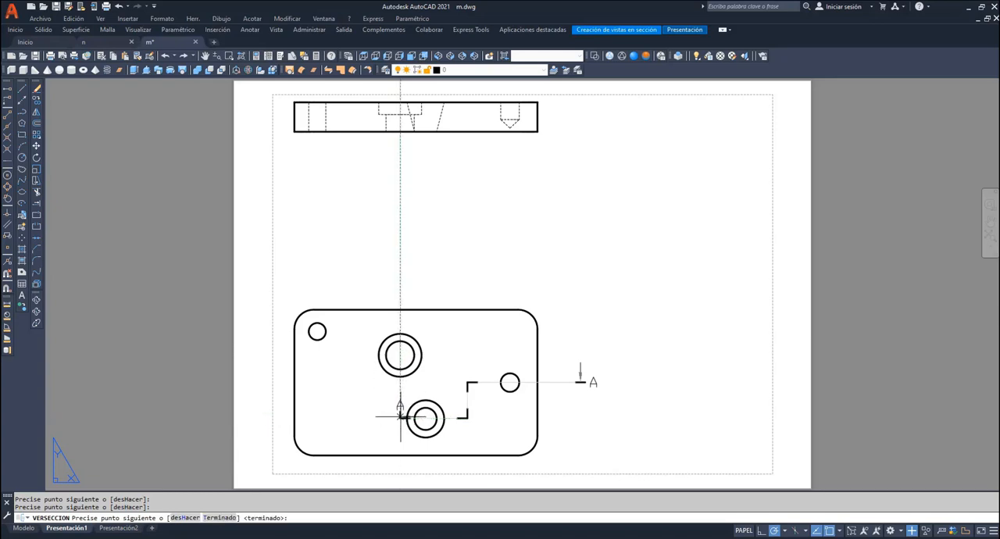
{"action": "left_click", "coordinate": [400, 354]}
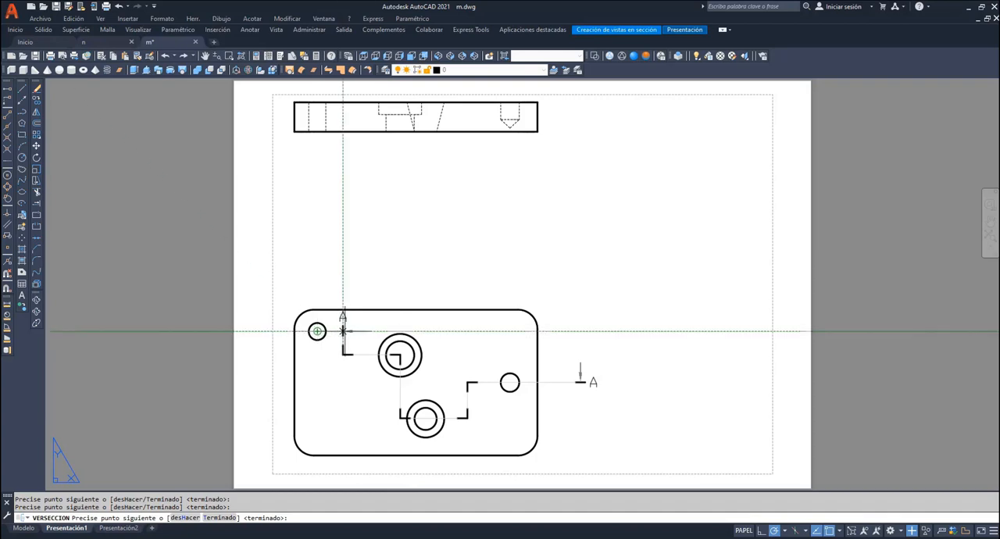
{"action": "left_click", "coordinate": [344, 331]}
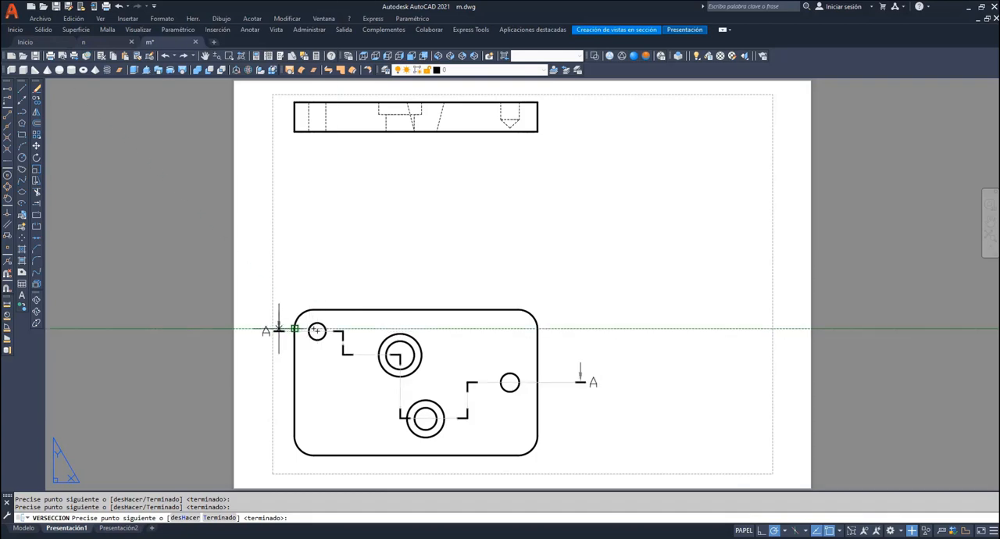
{"action": "left_click", "coordinate": [278, 329]}
{"action": "key", "text": "Return"}
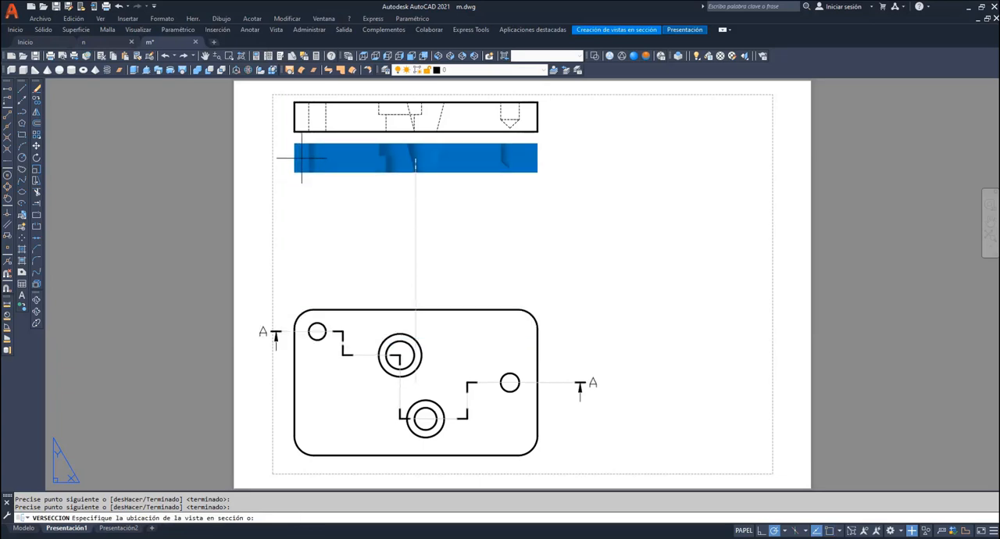
{"action": "left_click", "coordinate": [415, 158]}
{"action": "key", "text": "Return"}
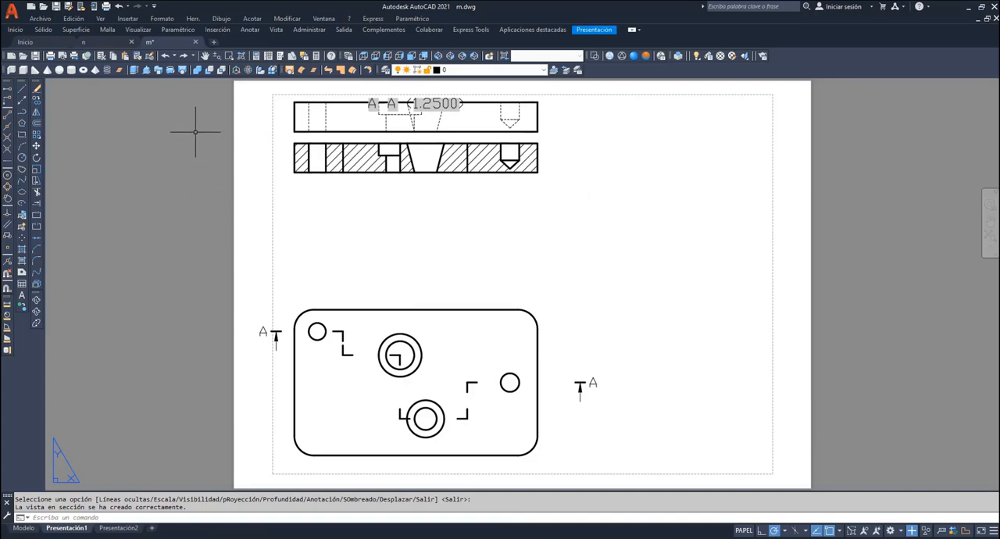
{"action": "left_click", "coordinate": [204, 56]}
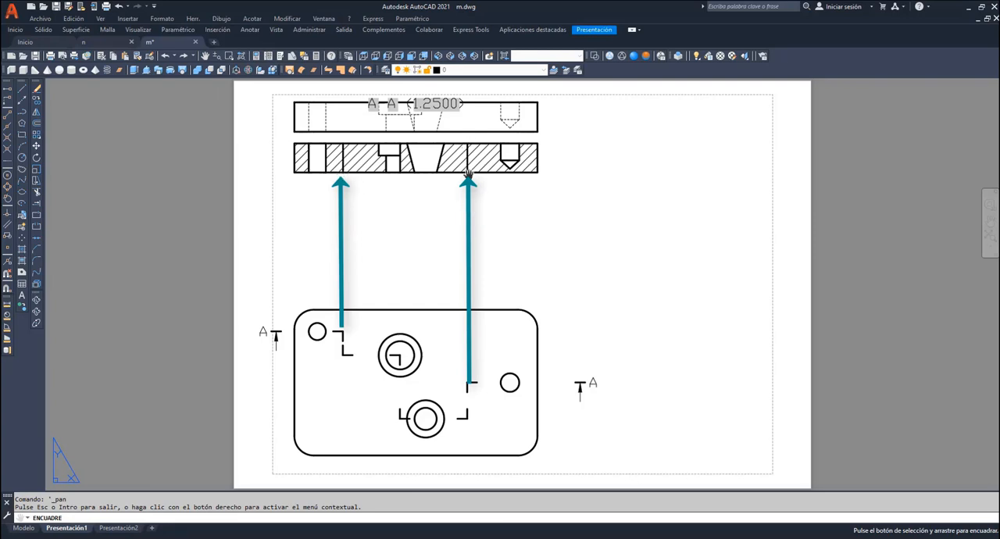
{"action": "right_click", "coordinate": [546, 225]}
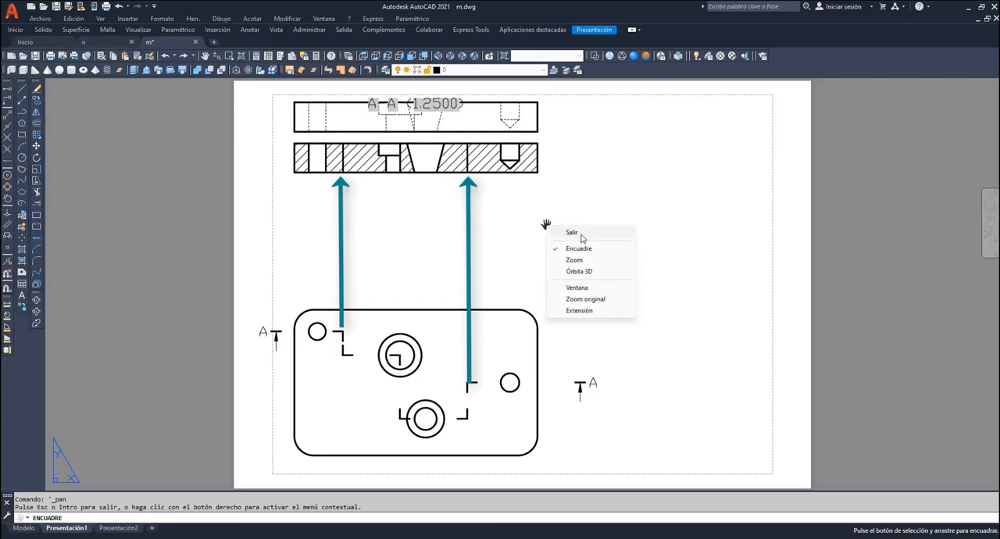
{"action": "left_click", "coordinate": [580, 232]}
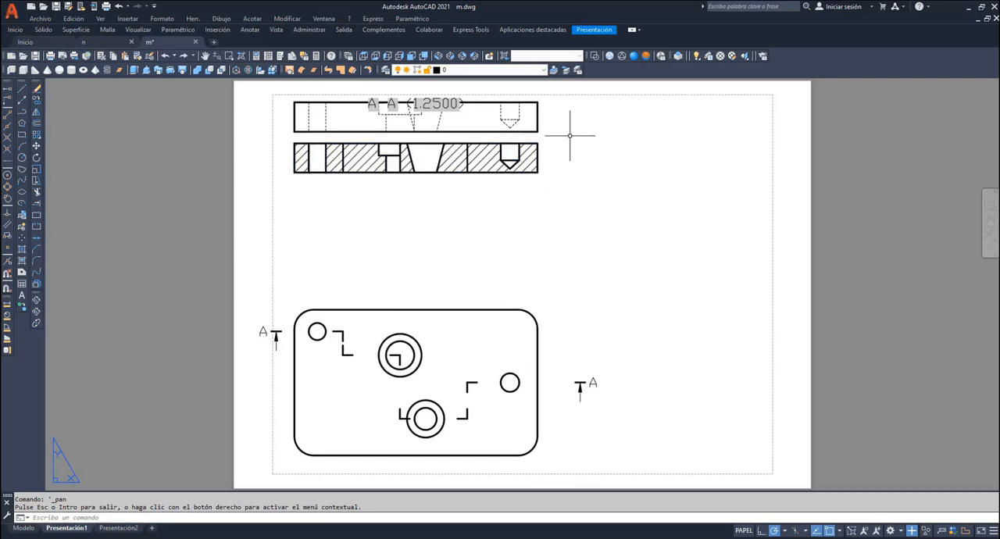
- On layer eje de seccion, draw a vertical line from the section line's jog beside the small through hole up to the section view
{"action": "left_click", "coordinate": [539, 70]}
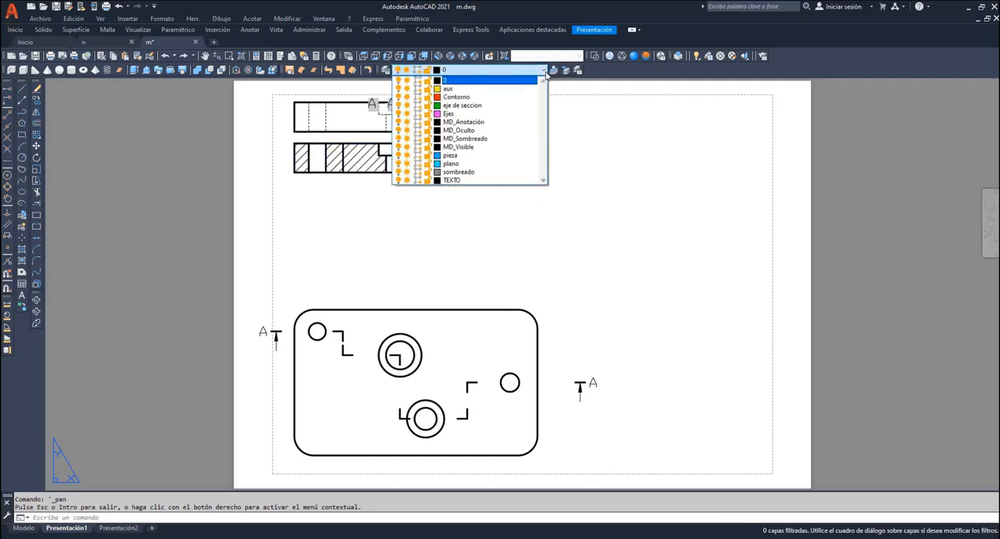
{"action": "left_click", "coordinate": [478, 103]}
{"action": "left_click", "coordinate": [22, 90]}
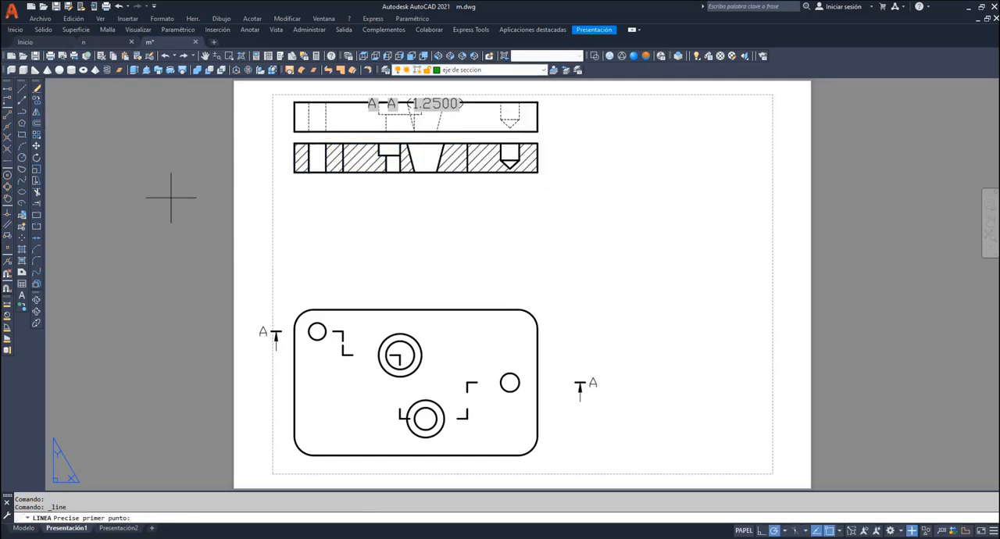
{"action": "left_click", "coordinate": [343, 331]}
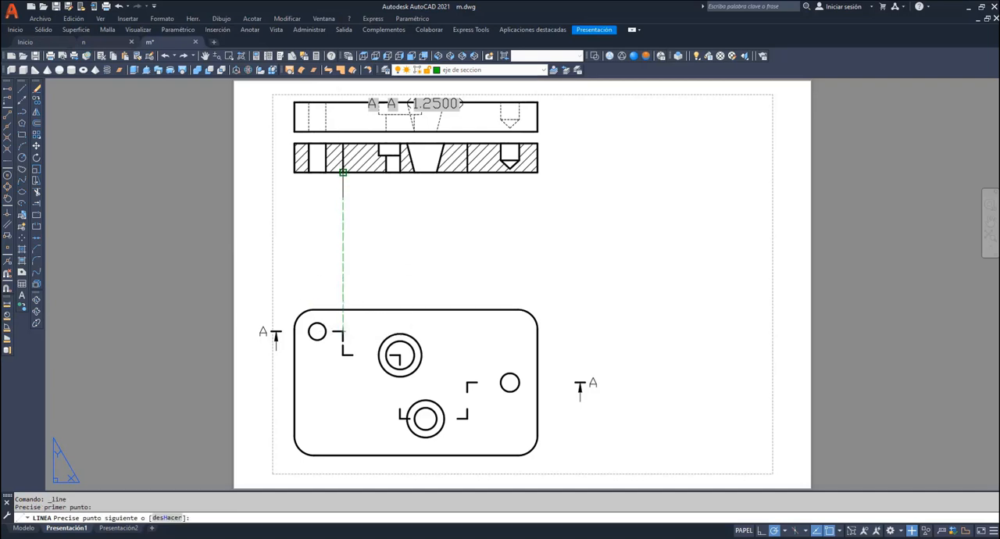
{"action": "left_click", "coordinate": [343, 171]}
{"action": "key", "text": "Return"}
{"action": "key", "text": "Return"}
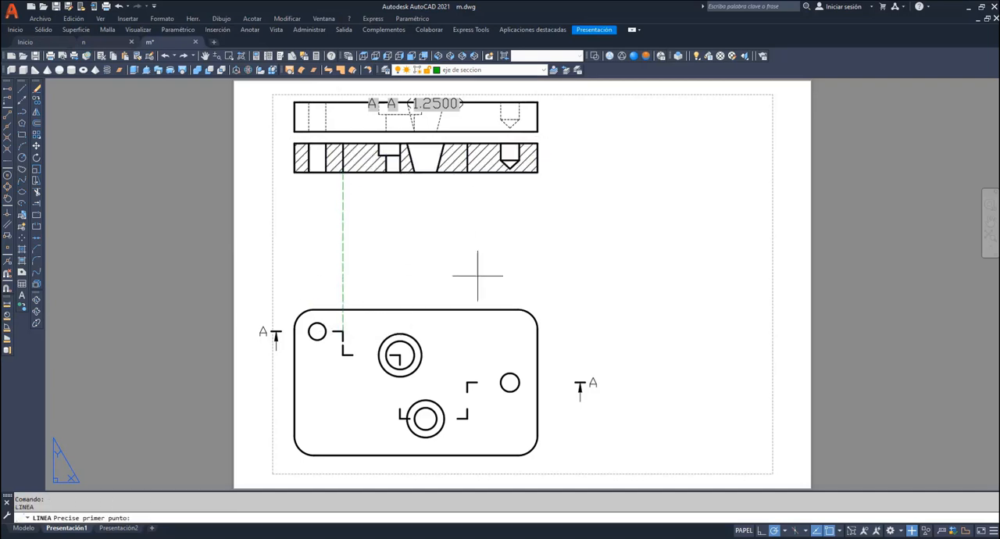
- Draw a vertical line from the section line's jog beside the blind hole up to the section view's lower edge
{"action": "left_click", "coordinate": [467, 382]}
{"action": "left_click", "coordinate": [467, 172]}
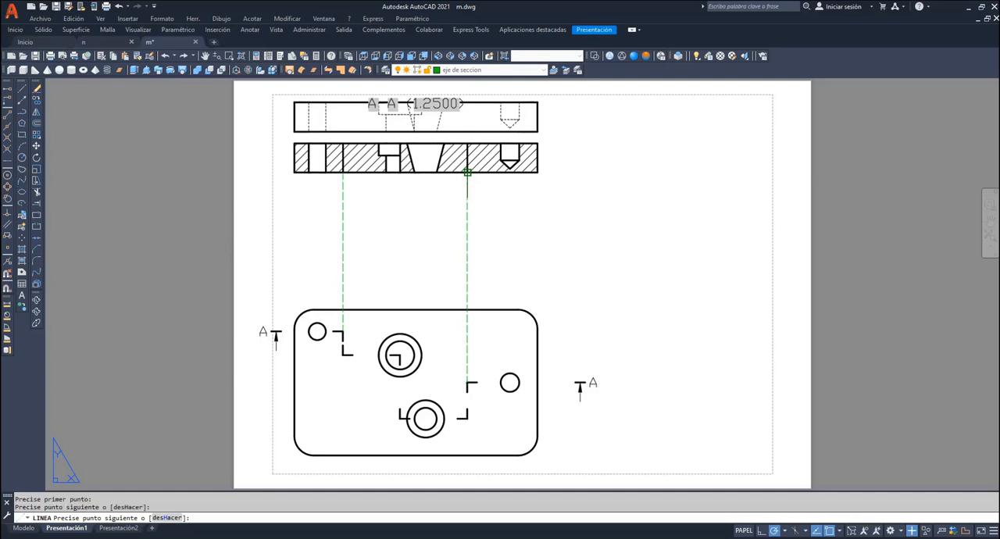
{"action": "key", "text": "Return"}
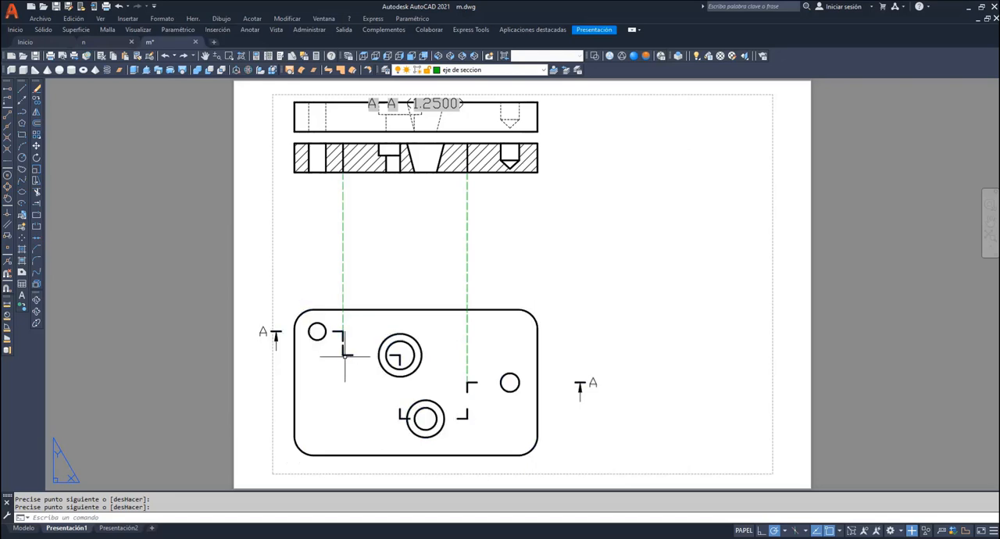
- Shift the section line's jog beside the small through hole slightly towards the counterbored hole, then deselect the section line
{"action": "key", "text": "Return"}
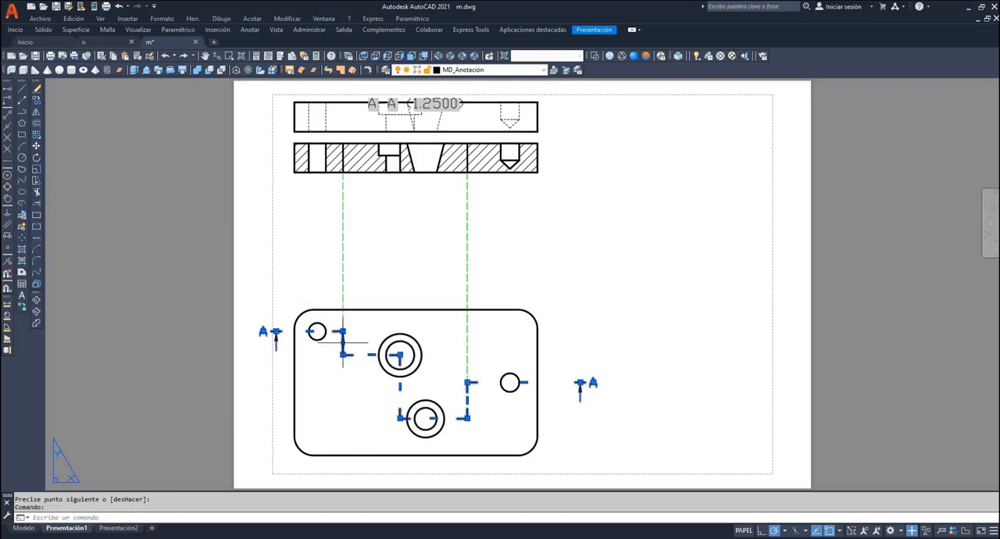
{"action": "left_click", "coordinate": [342, 341]}
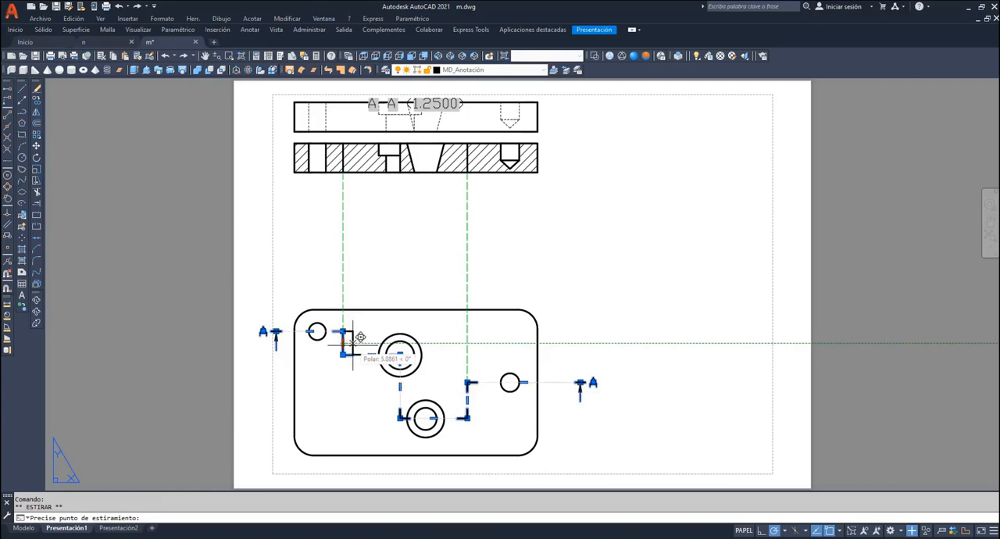
{"action": "key", "text": "Escape"}
{"action": "key", "text": "Escape"}
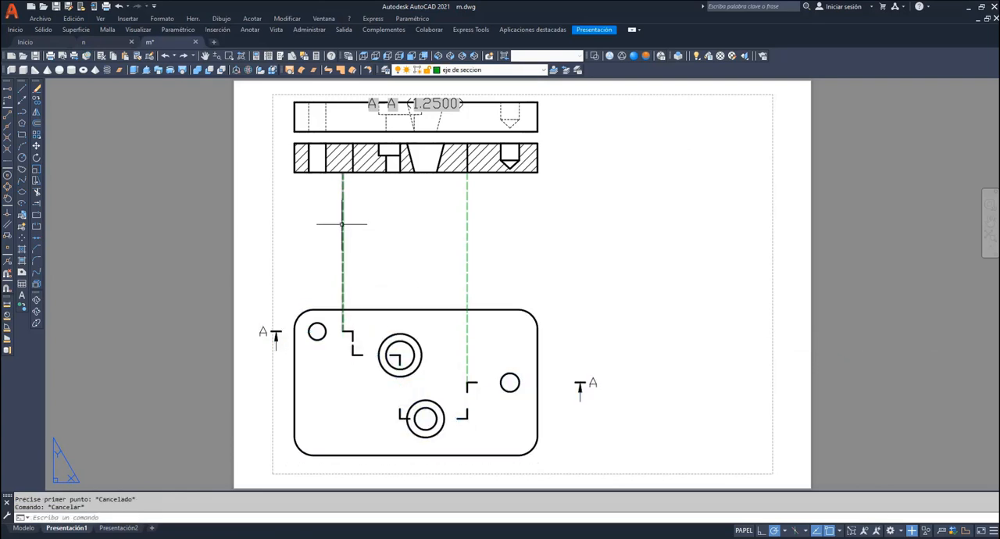
- Erase the two vertical lines linking the section line's jogs to the section view
{"action": "left_click", "coordinate": [342, 224]}
{"action": "left_click", "coordinate": [467, 226]}
{"action": "key", "text": "Delete"}
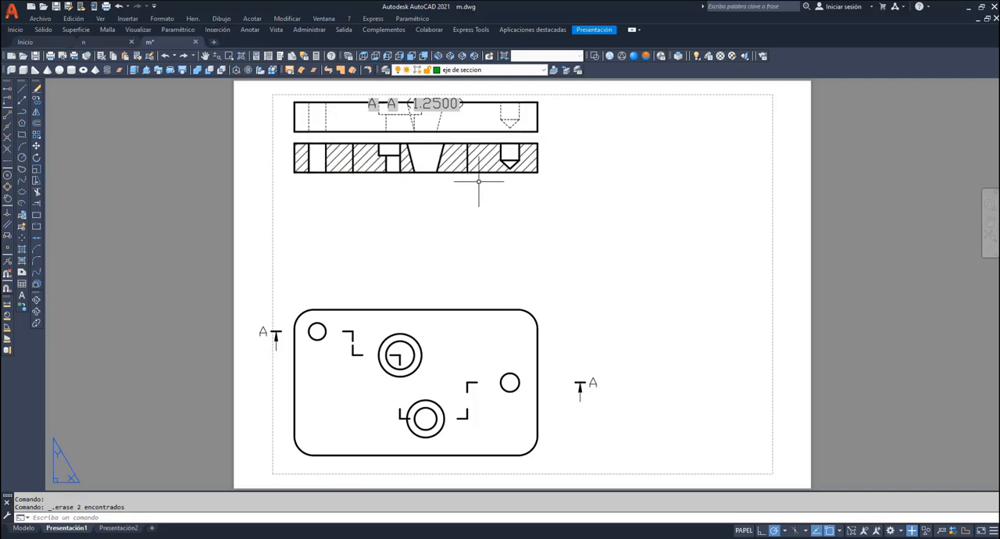
- On layer Contorno, trace the section view's outer rectangle with a polyline through its four corners
{"action": "left_click", "coordinate": [500, 69]}
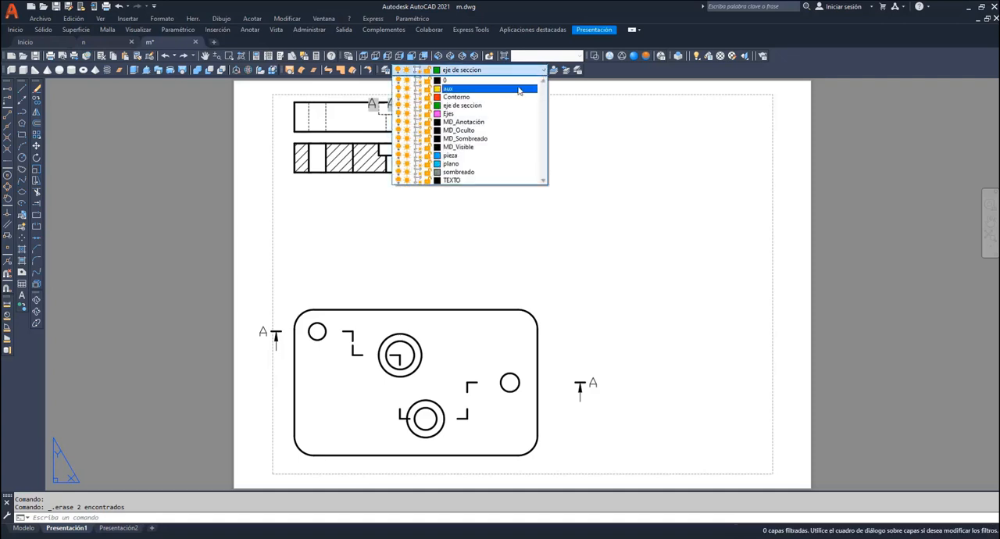
{"action": "left_click", "coordinate": [476, 99]}
{"action": "left_click", "coordinate": [229, 56]}
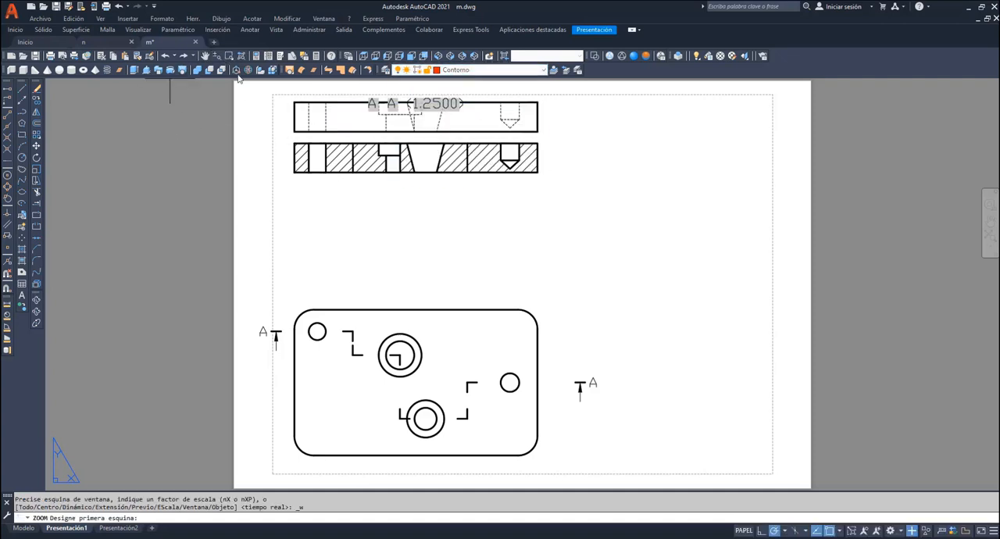
{"action": "left_click", "coordinate": [245, 91]}
{"action": "left_click", "coordinate": [558, 290]}
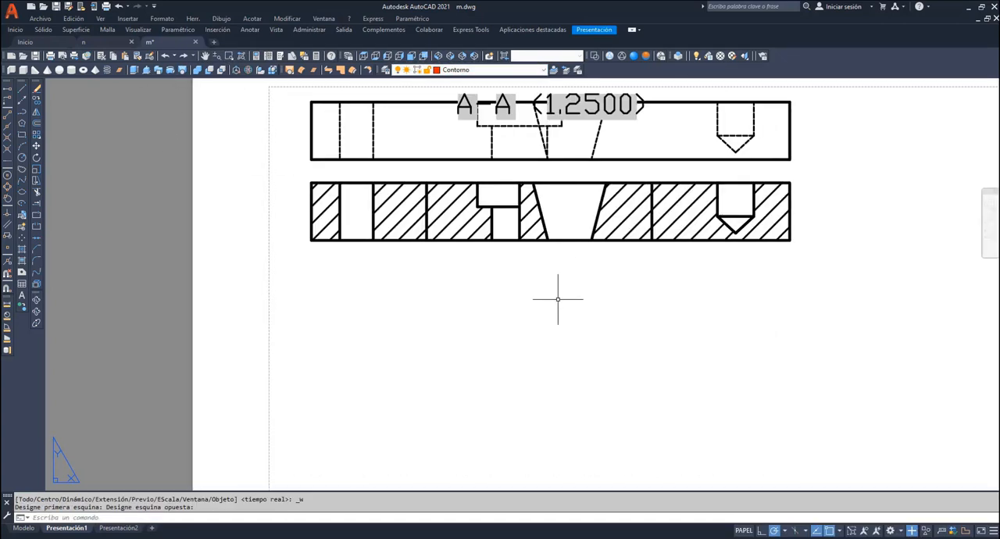
{"action": "left_click", "coordinate": [22, 111]}
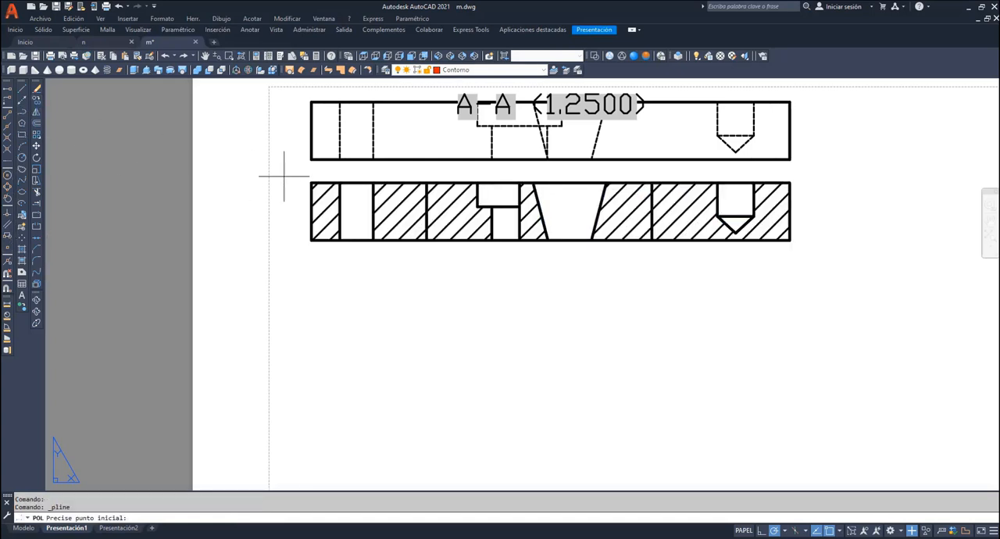
{"action": "left_click", "coordinate": [789, 182]}
{"action": "left_click", "coordinate": [311, 183]}
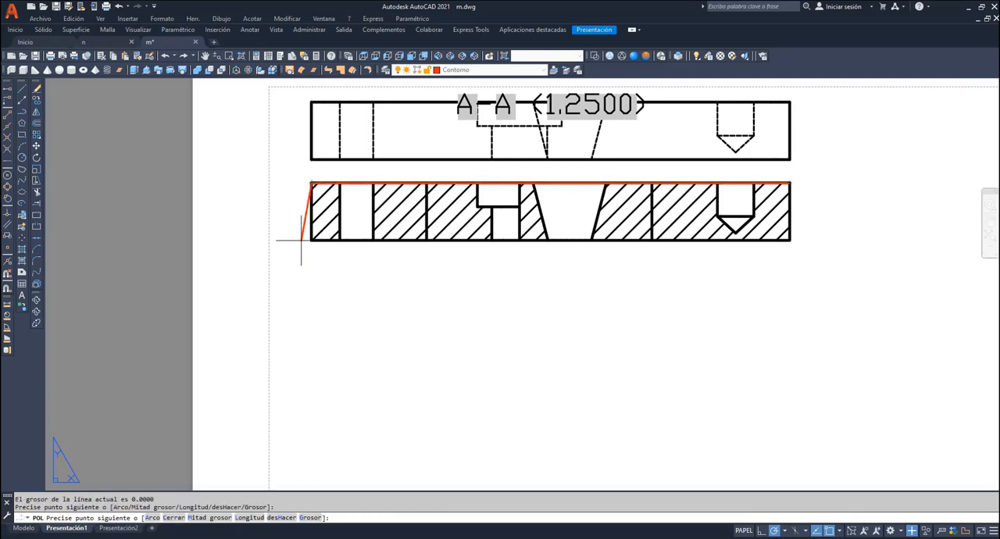
{"action": "left_click", "coordinate": [311, 239]}
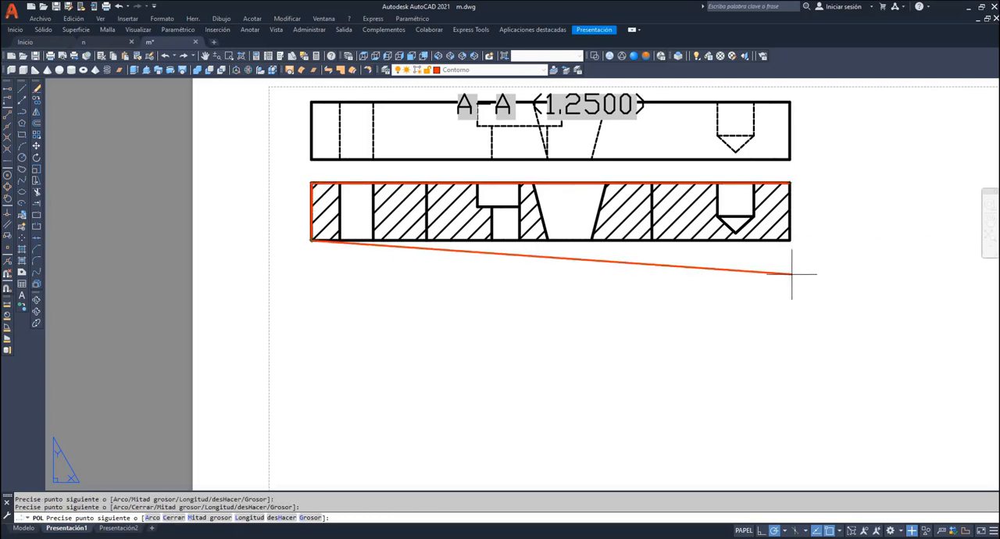
{"action": "left_click", "coordinate": [790, 240]}
{"action": "key", "text": "Return"}
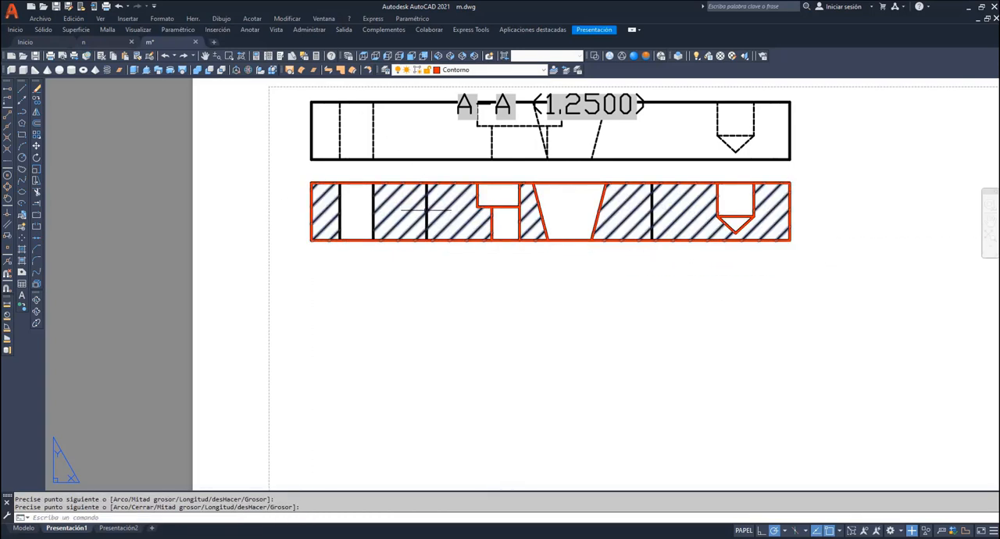
- Trace both vertical edges of the small through hole in the section view with separate polylines on layer Contorno
{"action": "key", "text": "Return"}
{"action": "left_click", "coordinate": [339, 183]}
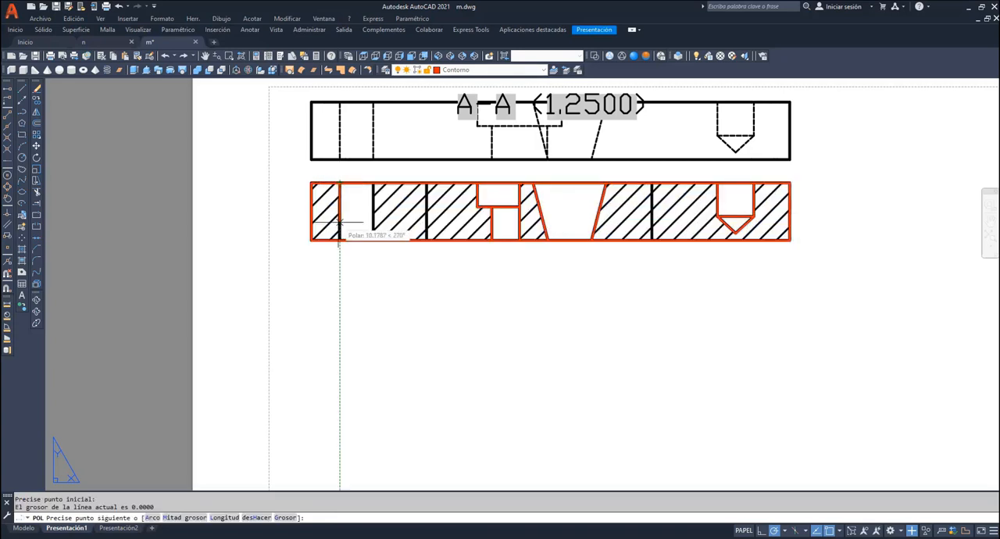
{"action": "left_click", "coordinate": [339, 240]}
{"action": "key", "text": "Return"}
{"action": "key", "text": "Return"}
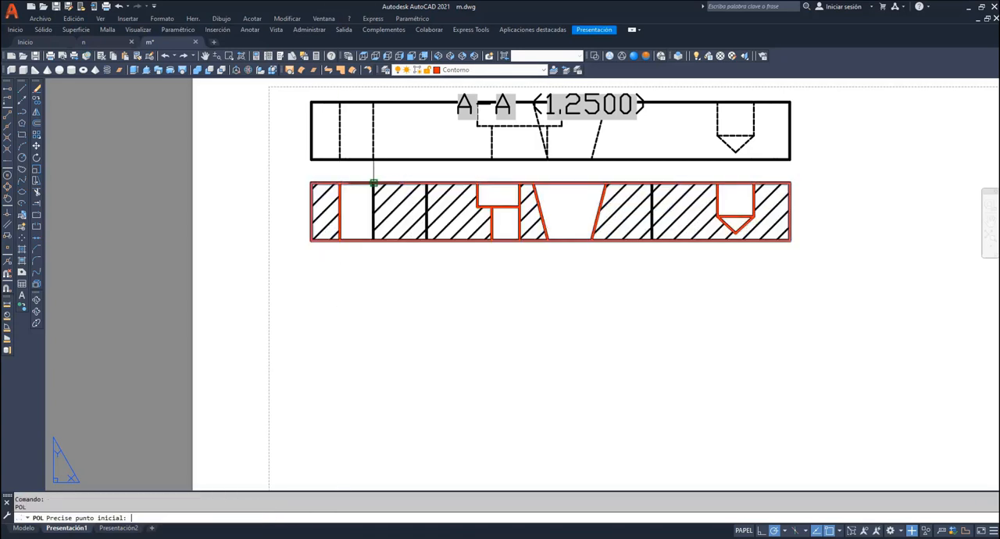
{"action": "left_click", "coordinate": [372, 240]}
{"action": "left_click", "coordinate": [373, 183]}
{"action": "key", "text": "Return"}
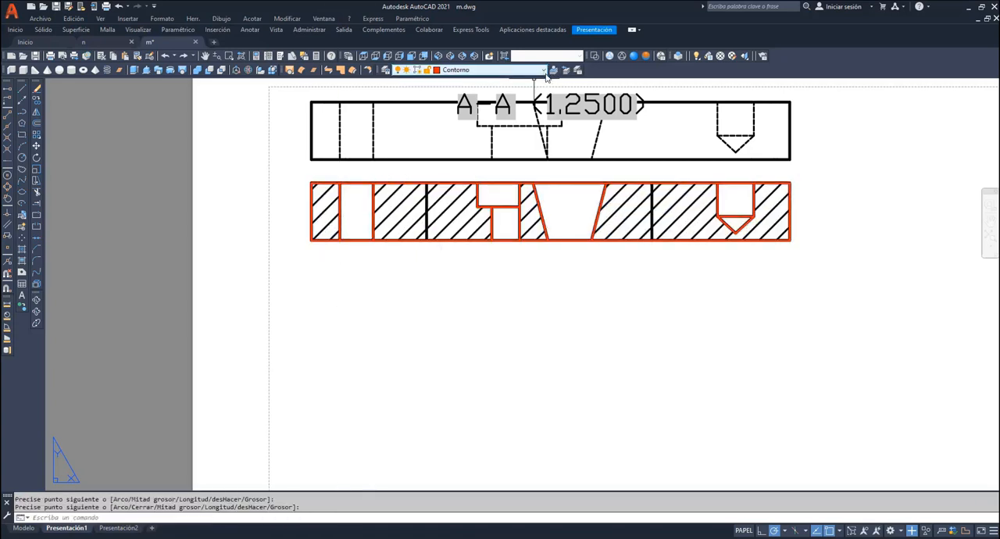
- Turn off layers MD_Anotación, MD_Oculto, MD_Sombreado and MD_Visible, and copy the traced section contour twice, one below the other
{"action": "left_click", "coordinate": [544, 69]}
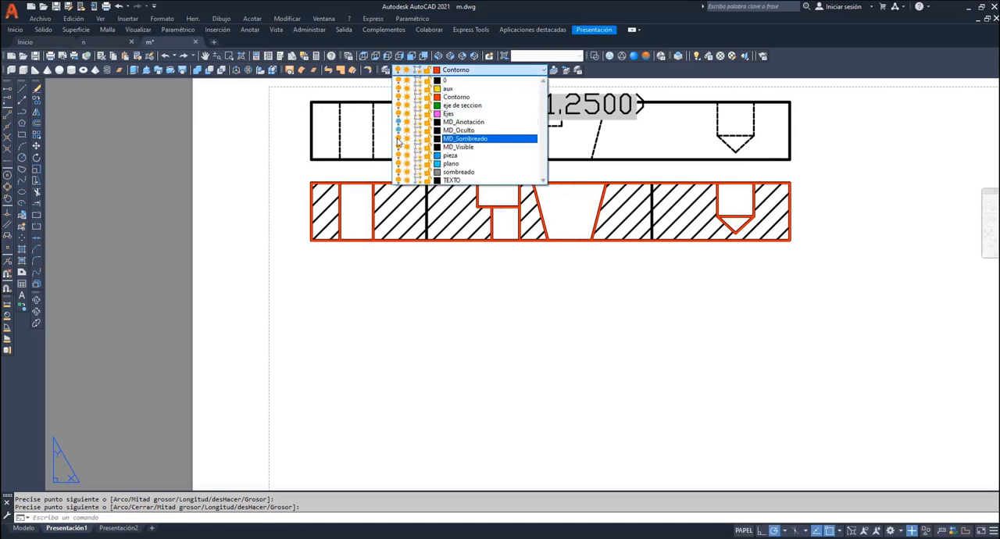
{"action": "left_click", "coordinate": [498, 237]}
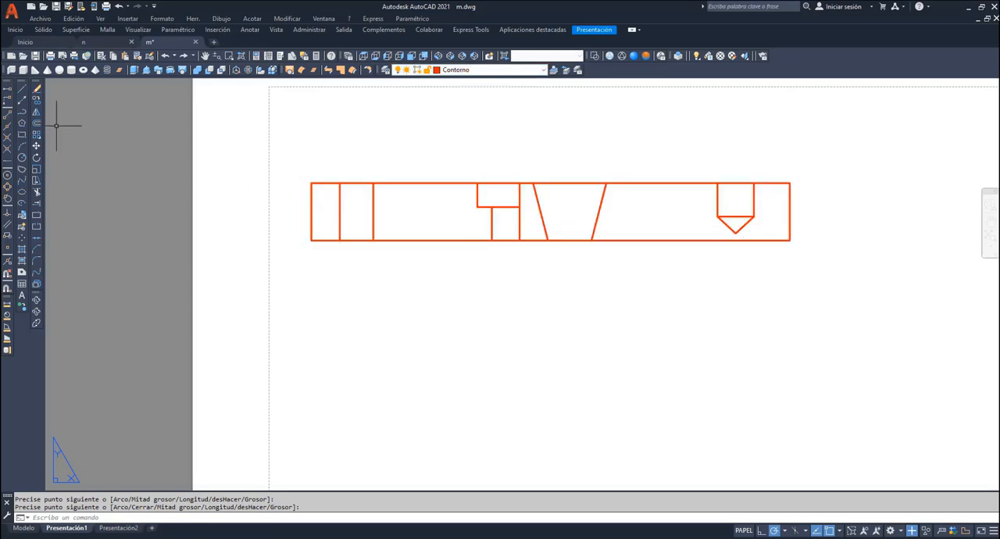
{"action": "left_click", "coordinate": [37, 101]}
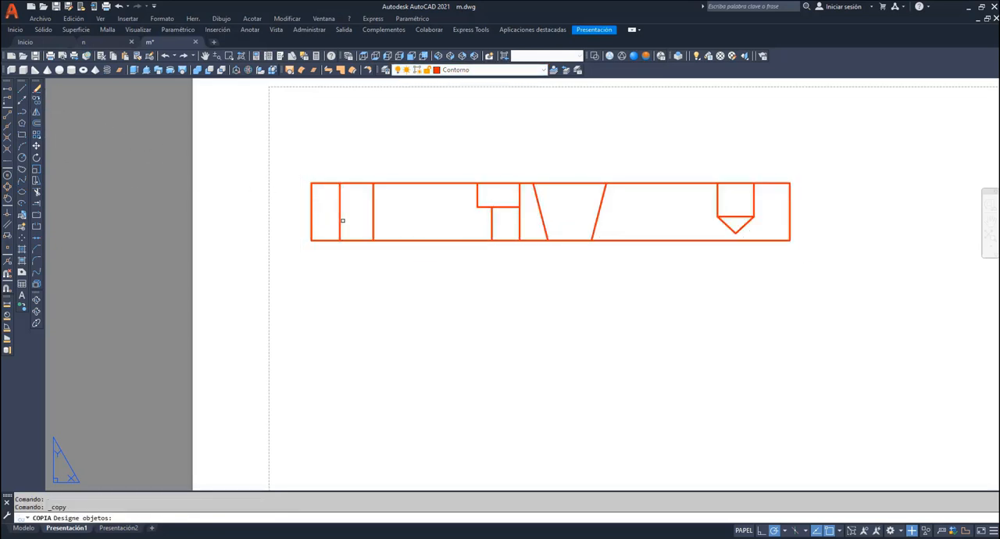
{"action": "left_click", "coordinate": [317, 217]}
{"action": "left_click", "coordinate": [311, 218]}
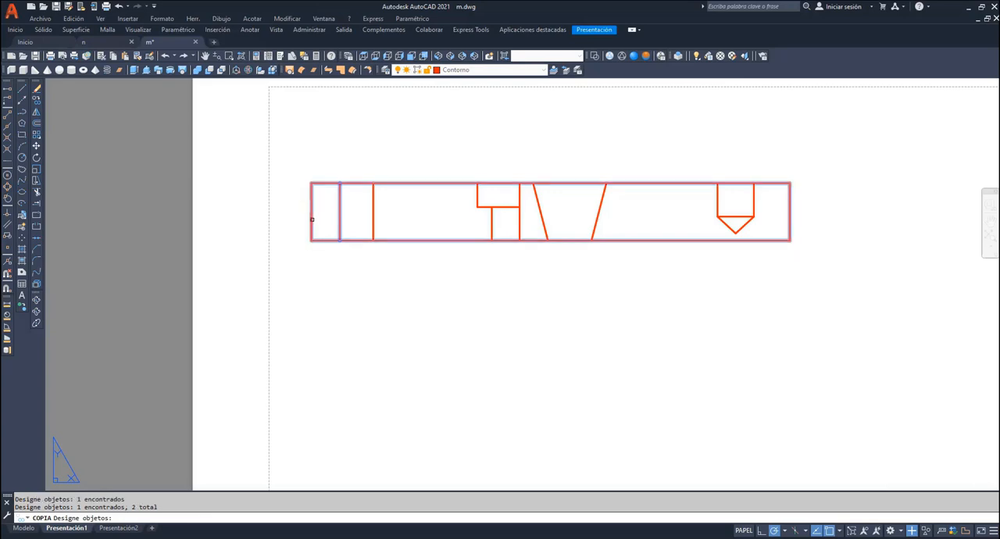
- Turn layers MD_Anotación, MD_Oculto, MD_Sombreado and MD_Visible back on
{"action": "left_click", "coordinate": [544, 71]}
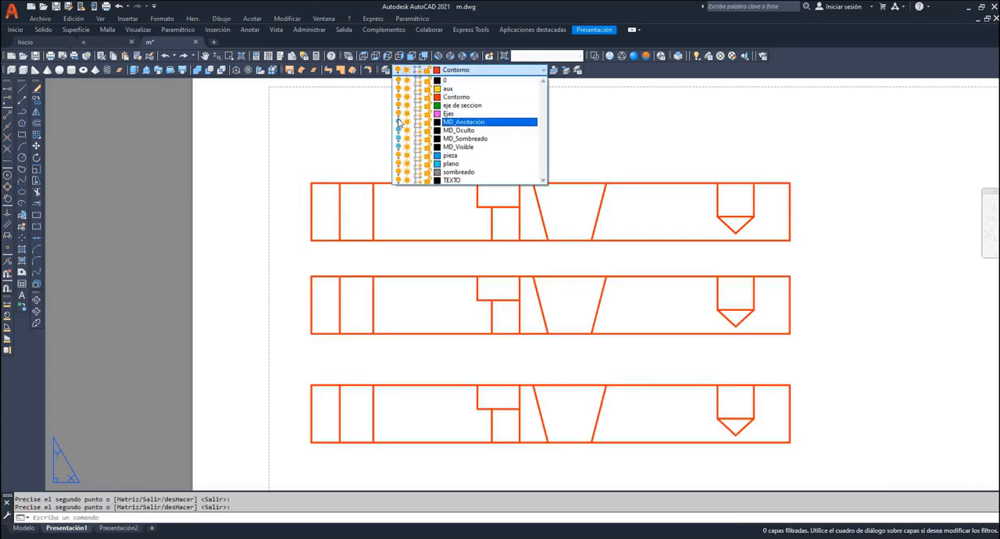
{"action": "left_click", "coordinate": [399, 146]}
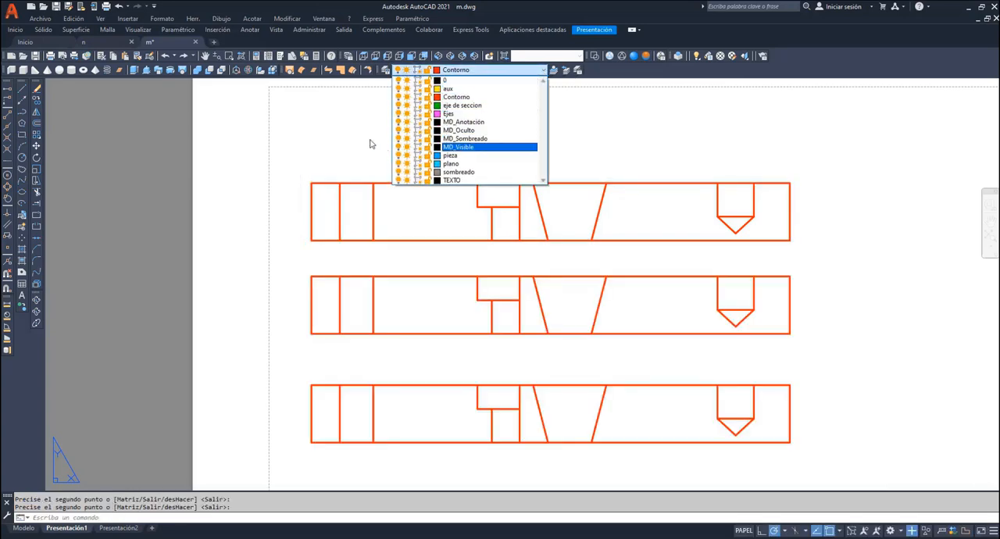
{"action": "left_click", "coordinate": [370, 141]}
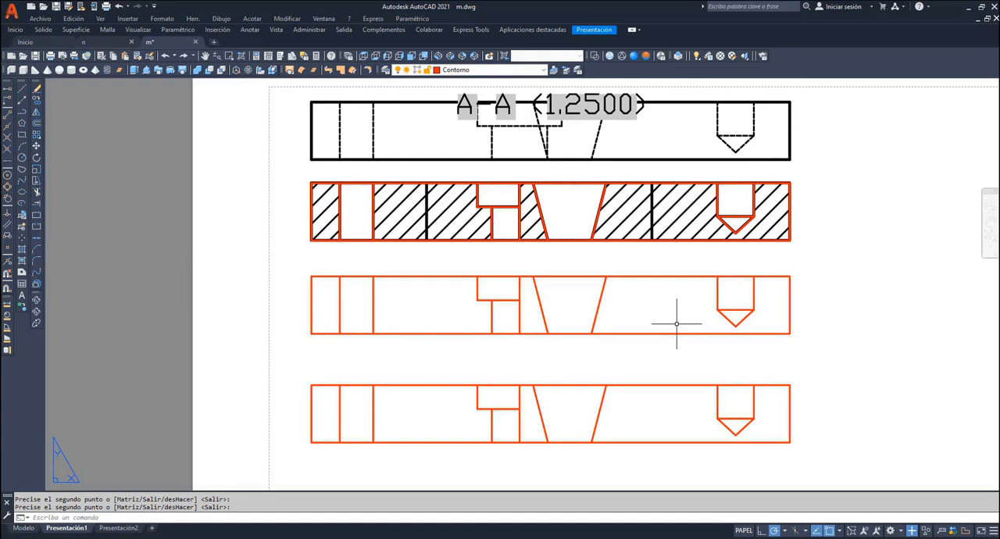
- Move the upper copy's vertical line at the counterbored hole to layer Ejes and extend it past both copied sections
{"action": "key", "text": "Return"}
{"action": "left_click", "coordinate": [519, 313]}
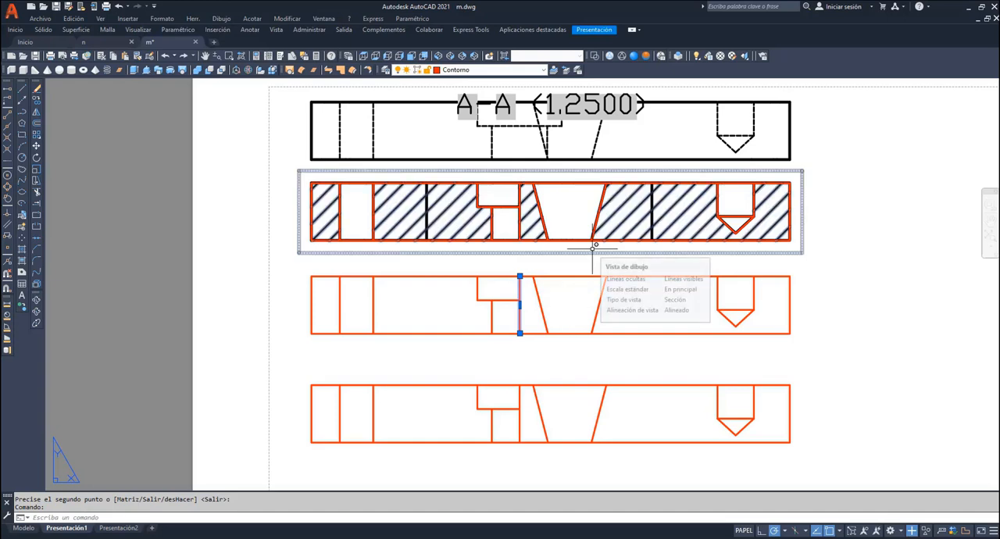
{"action": "left_click", "coordinate": [546, 70]}
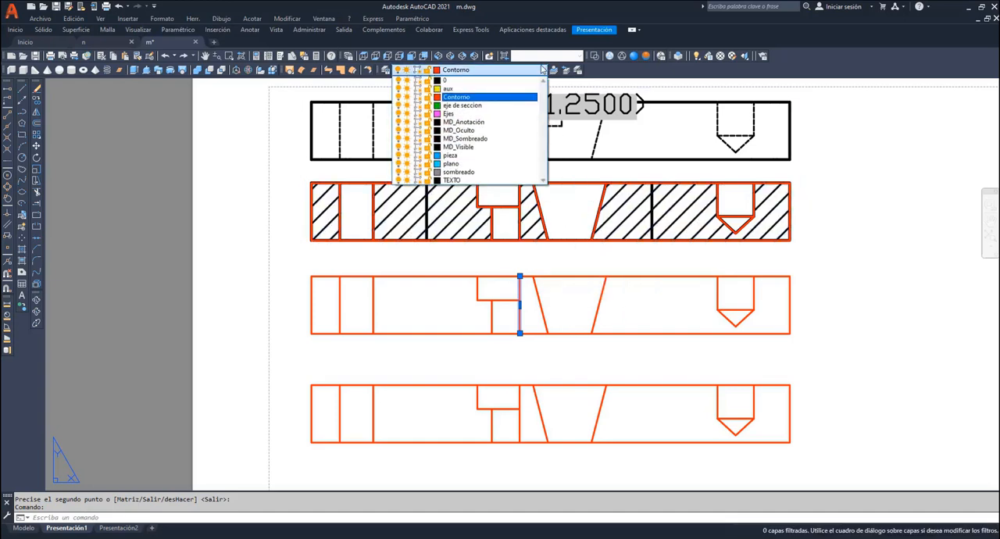
{"action": "left_click", "coordinate": [461, 110]}
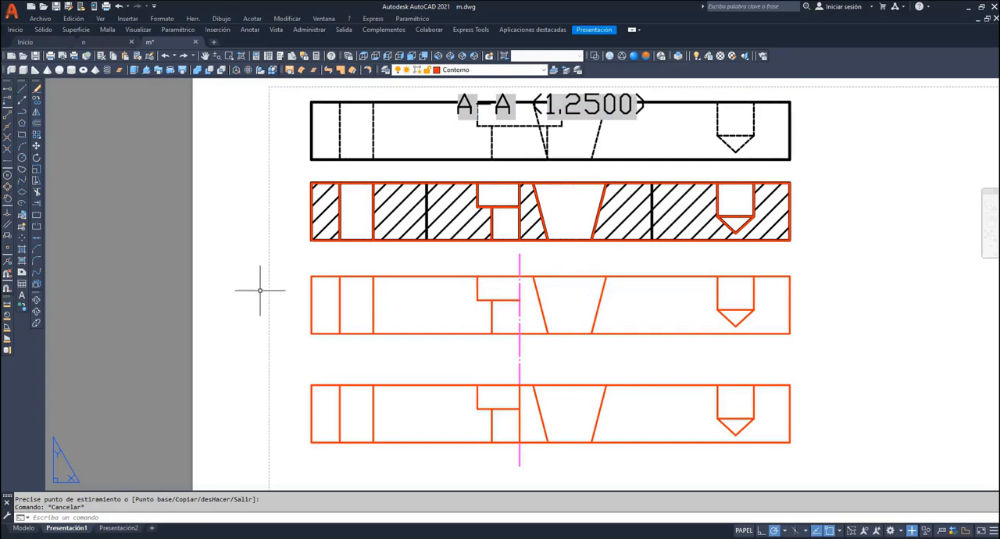
- Trim the lower copy's outline where it spans the hole openings, leaving only the cut areas outlined
{"action": "left_click", "coordinate": [36, 193]}
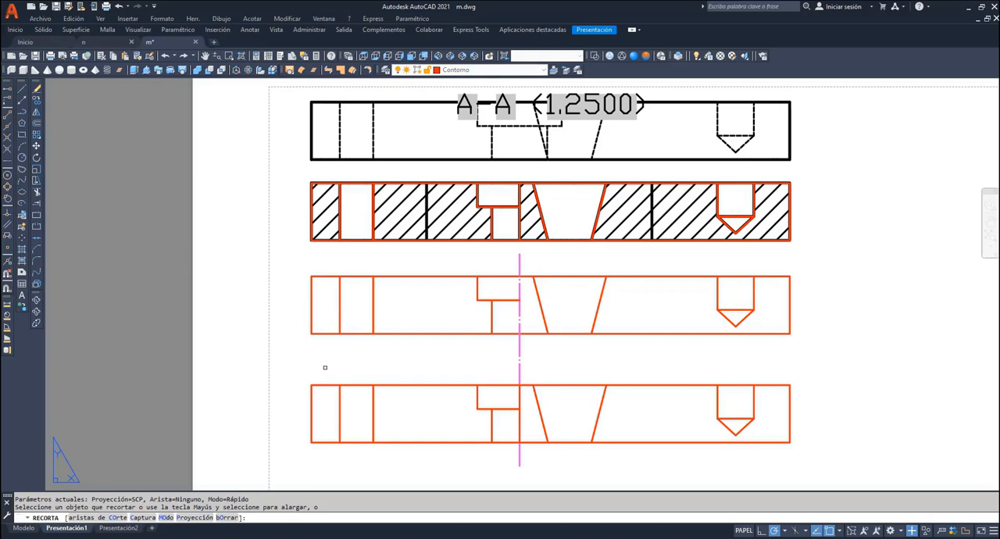
{"action": "left_click", "coordinate": [352, 385]}
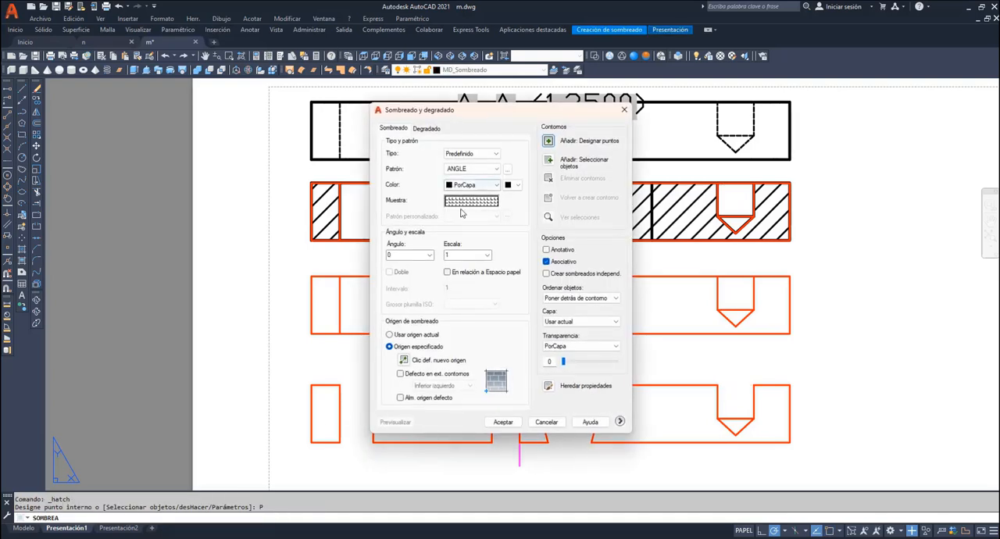
- Hatch the cut areas of both copied sections on layer MD_Sombreado with the ANSI31 pattern
{"action": "left_click", "coordinate": [467, 202]}
{"action": "left_click", "coordinate": [424, 266]}
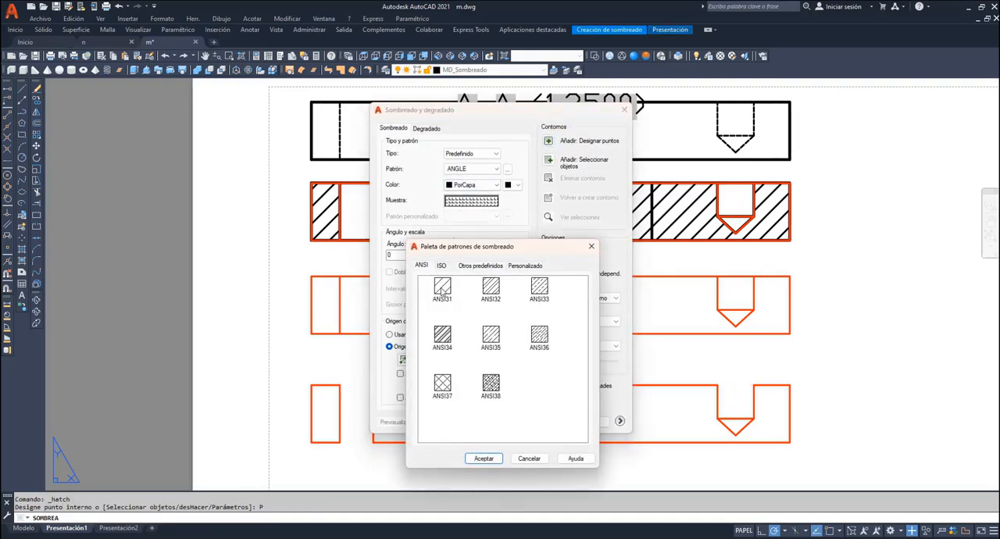
{"action": "left_click", "coordinate": [442, 288]}
{"action": "left_click", "coordinate": [484, 459]}
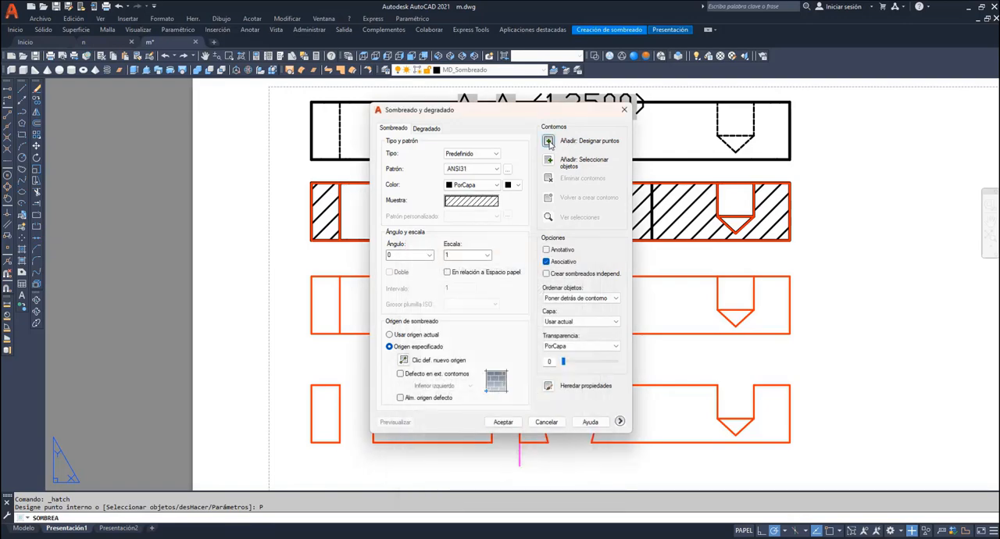
{"action": "left_click", "coordinate": [549, 142]}
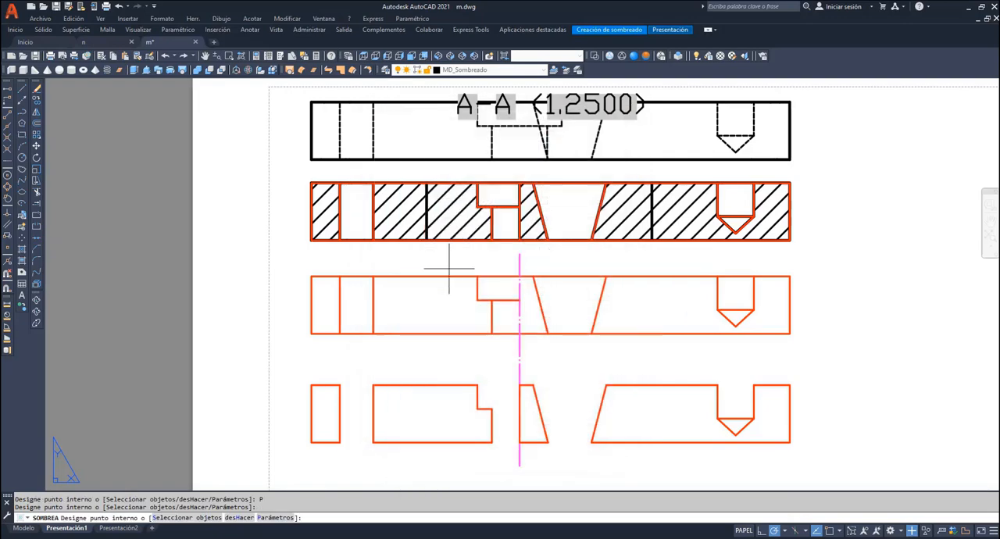
{"action": "left_click", "coordinate": [332, 300]}
{"action": "left_click", "coordinate": [426, 312]}
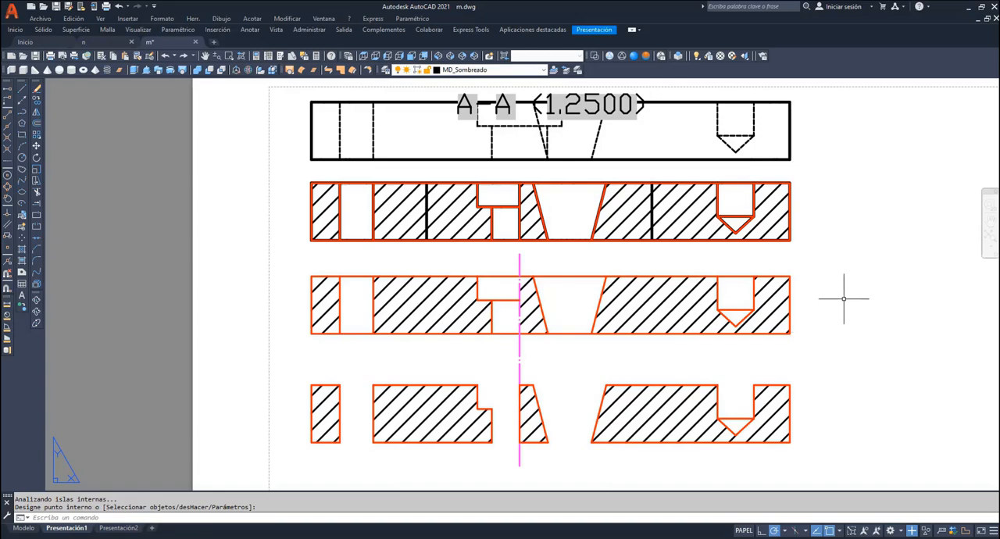
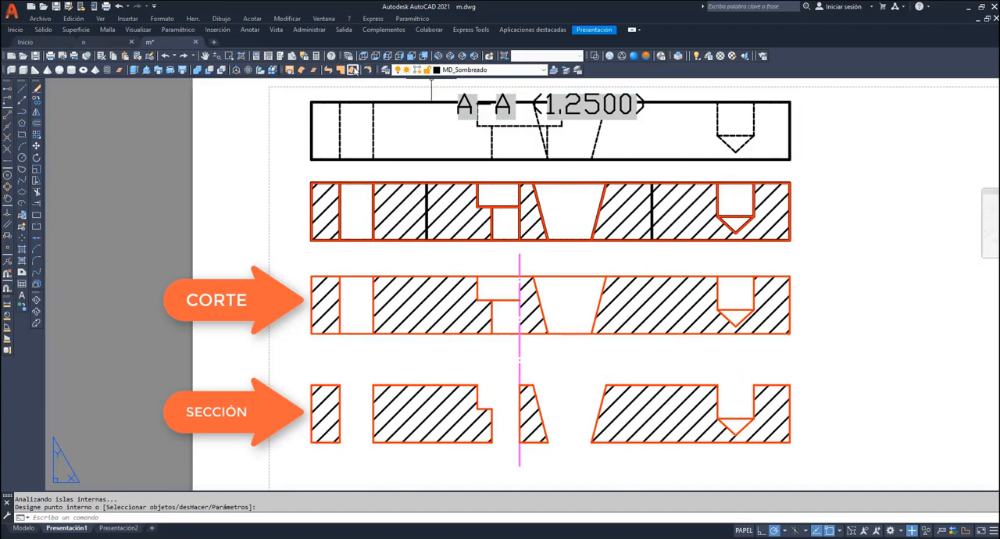
- Draw vertical centre lines on layer Ejes from the plan's four holes up through the sectioned views
{"action": "left_click", "coordinate": [990, 236]}
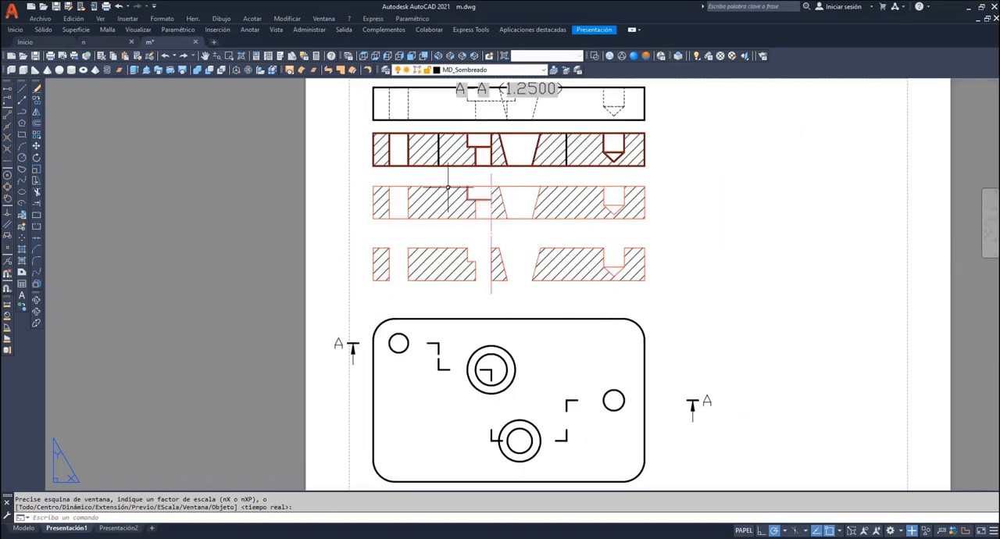
{"action": "left_click", "coordinate": [547, 71]}
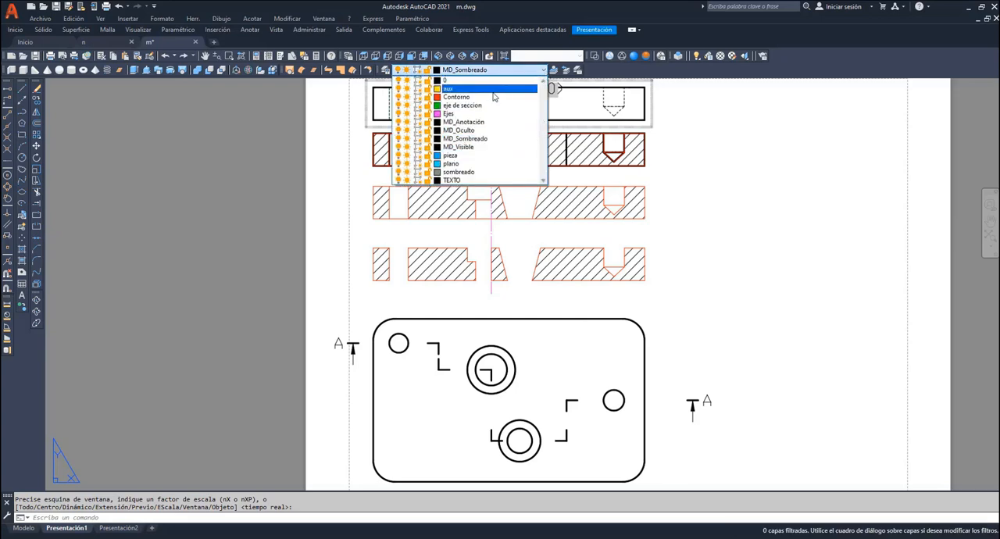
{"action": "left_click", "coordinate": [469, 96]}
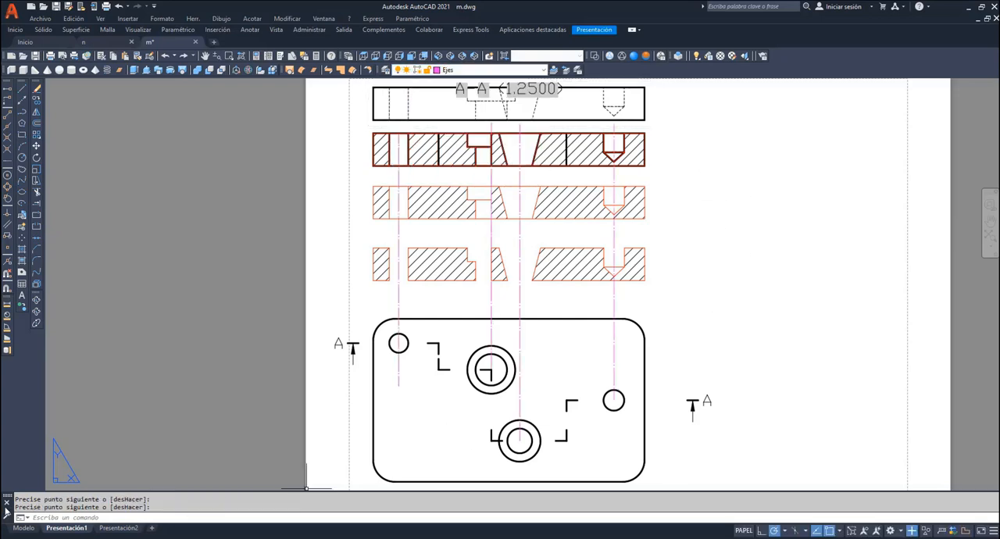
- Switch to model space and make layer plano current
{"action": "left_click", "coordinate": [24, 528]}
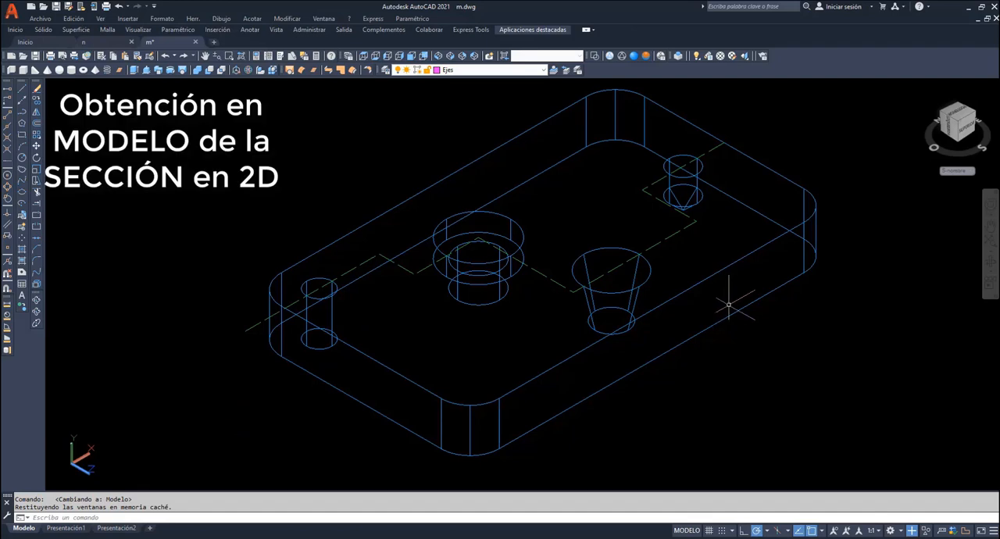
{"action": "left_click", "coordinate": [543, 72]}
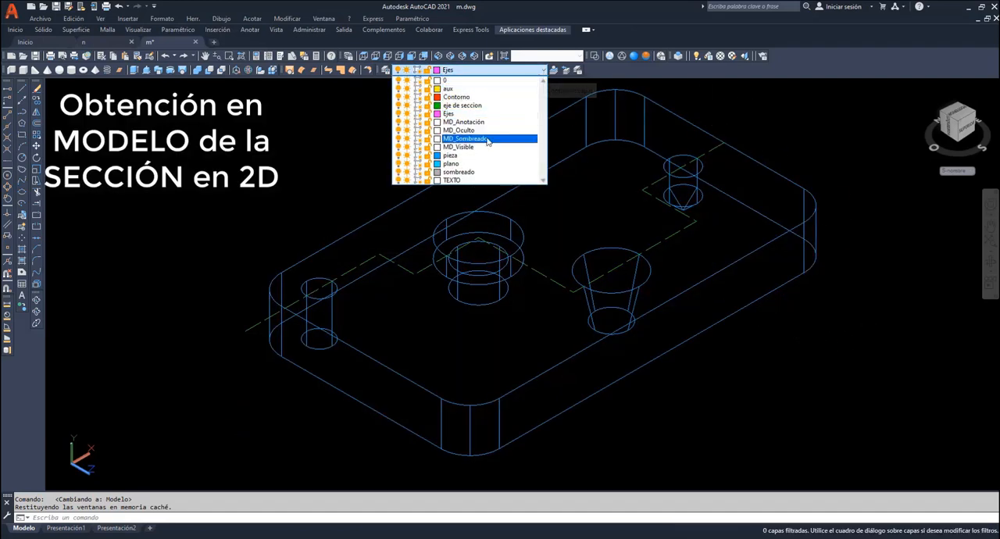
{"action": "left_click", "coordinate": [461, 163]}
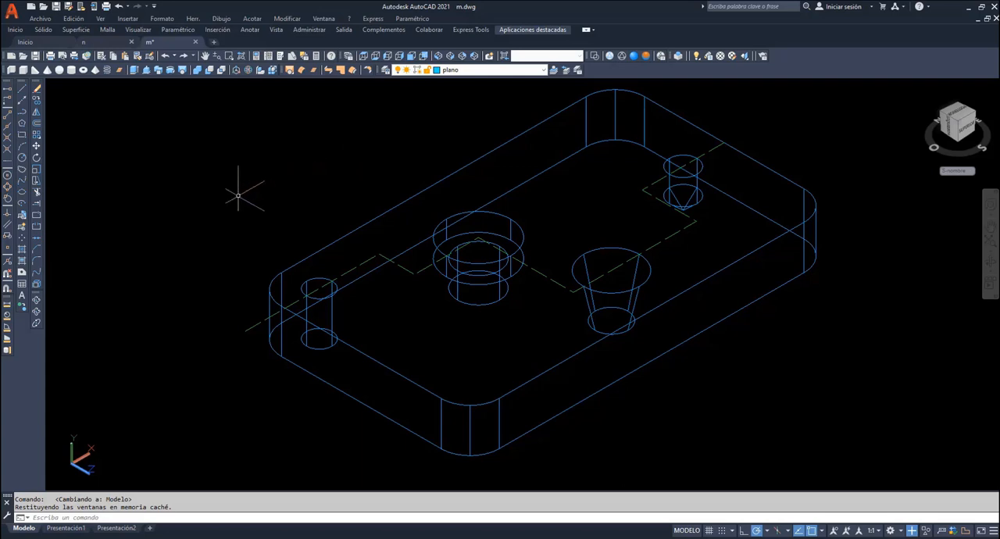
- Sweep the vertical line at the start of the stepped section path along that path to form a cutting surface
{"action": "left_click", "coordinate": [168, 70]}
{"action": "left_click", "coordinate": [158, 70]}
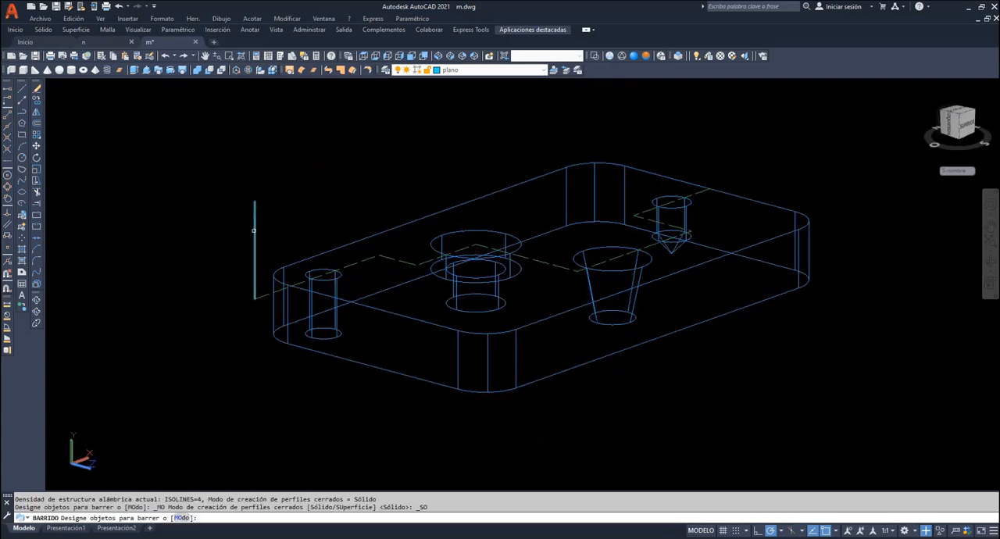
{"action": "left_click", "coordinate": [254, 230]}
{"action": "key", "text": "Return"}
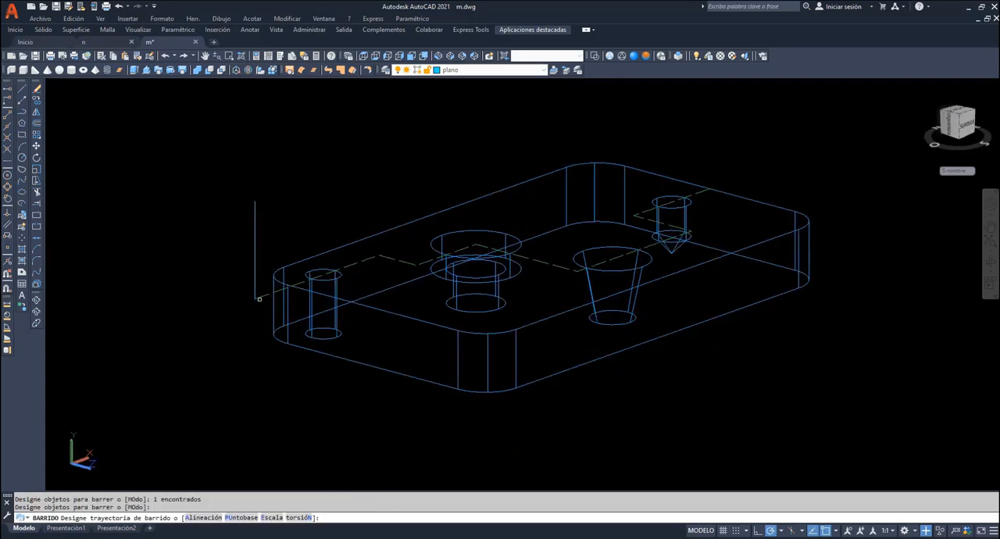
{"action": "left_click", "coordinate": [259, 299]}
{"action": "key", "text": "Return"}
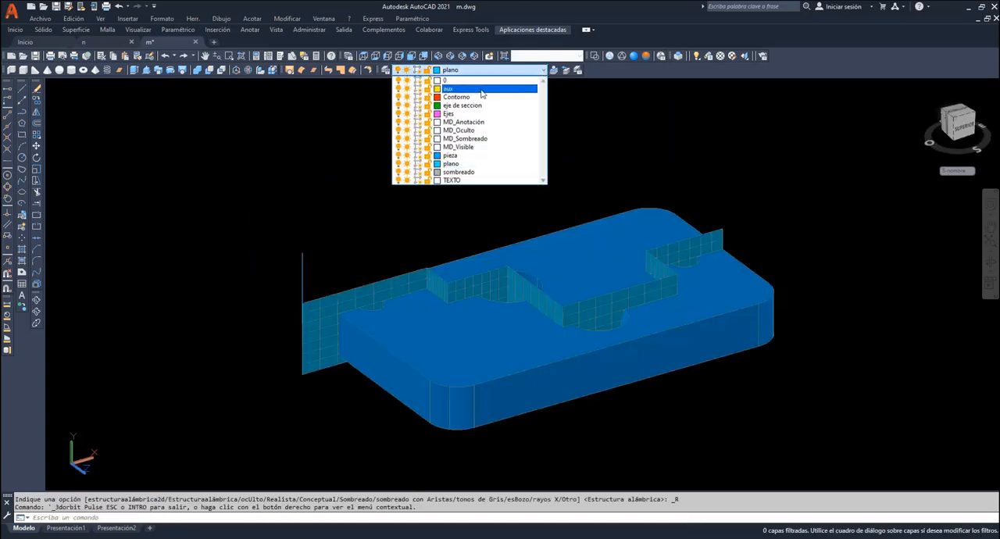
- With layer Contorno current, run an interference check between the plate and the stepped cutting surface, keeping the interference object on closing
{"action": "left_click", "coordinate": [449, 87]}
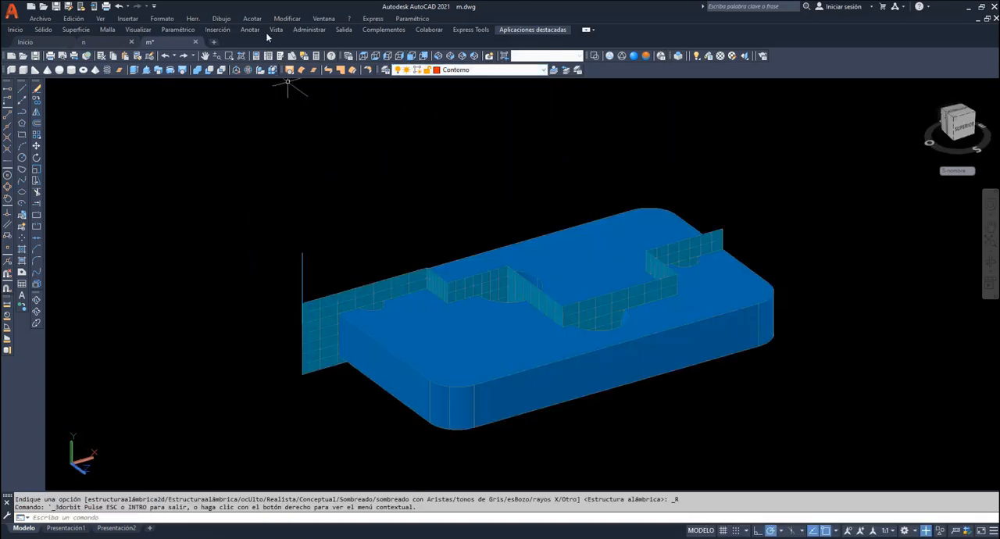
{"action": "left_click", "coordinate": [287, 19]}
{"action": "mouse_move", "coordinate": [290, 330]}
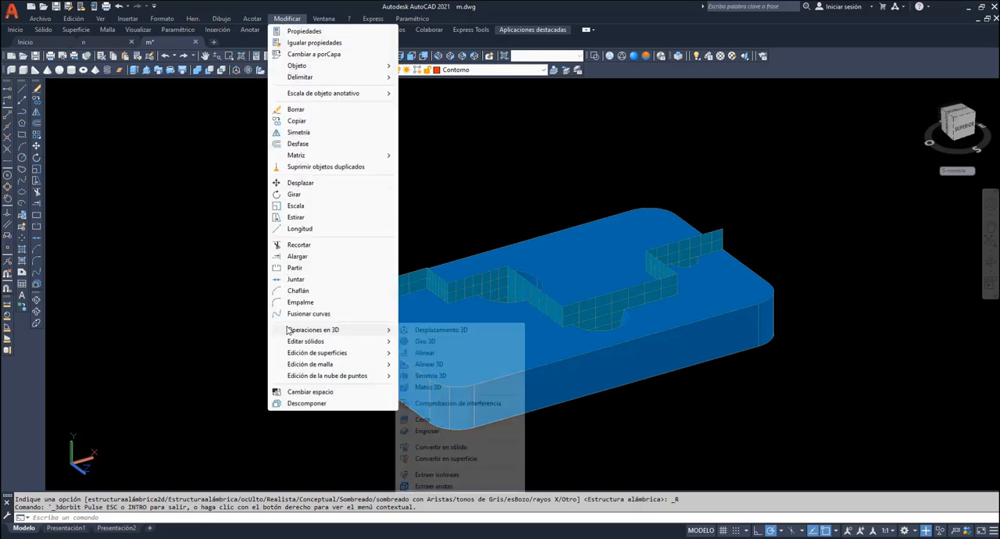
{"action": "left_click", "coordinate": [458, 403]}
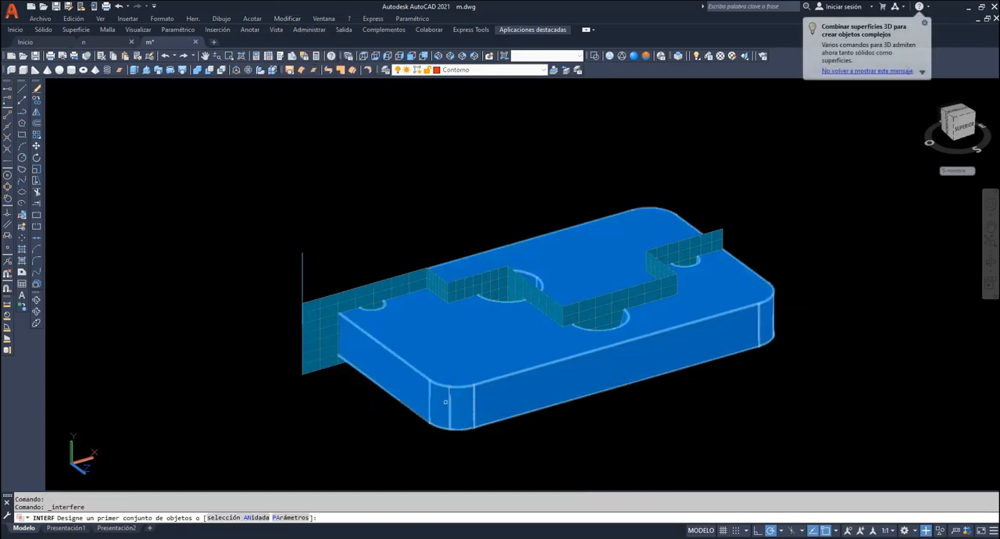
{"action": "left_click", "coordinate": [445, 400]}
{"action": "key", "text": "Return"}
{"action": "left_click", "coordinate": [315, 341]}
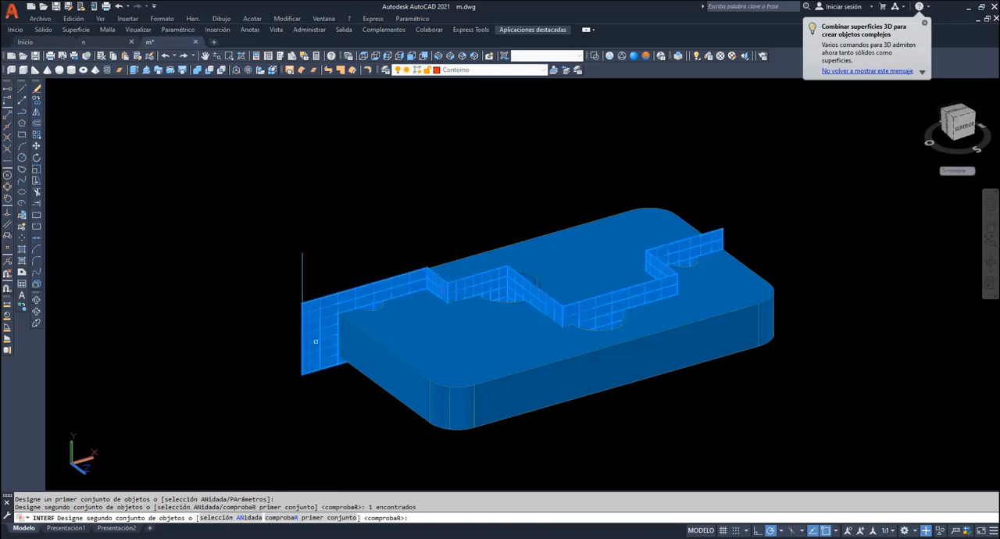
{"action": "key", "text": "Return"}
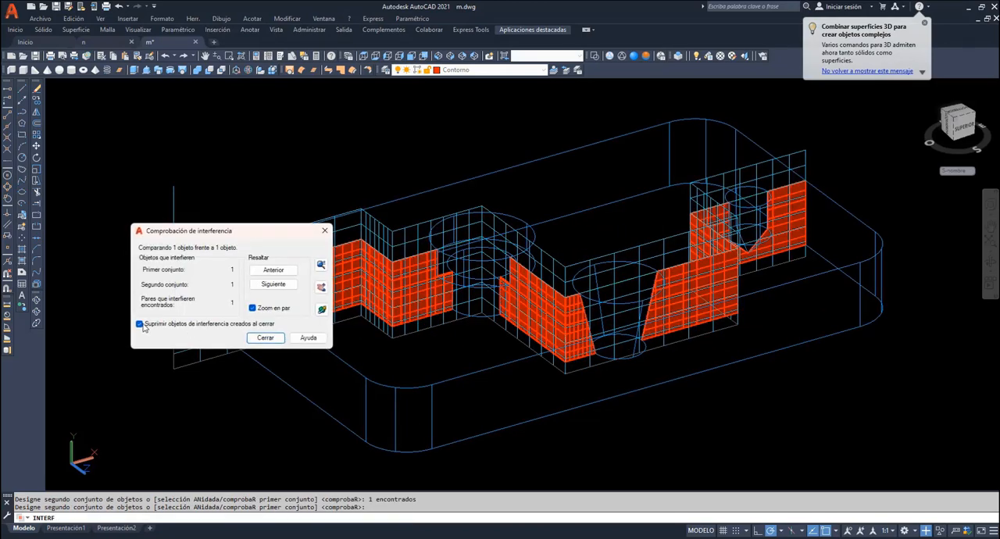
{"action": "left_click", "coordinate": [265, 337]}
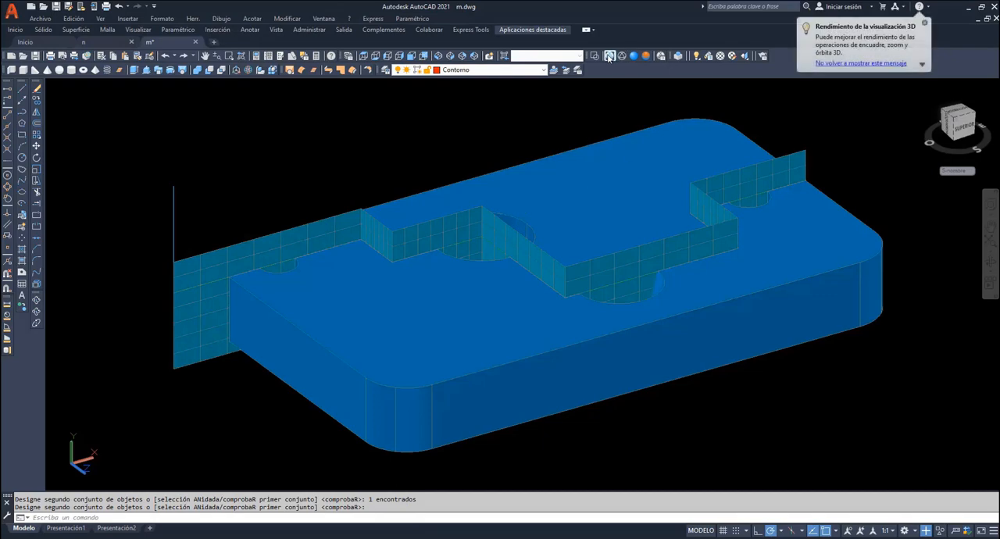
- Show the model in wireframe and move the interference surface up, clear of the plate
{"action": "left_click", "coordinate": [609, 56]}
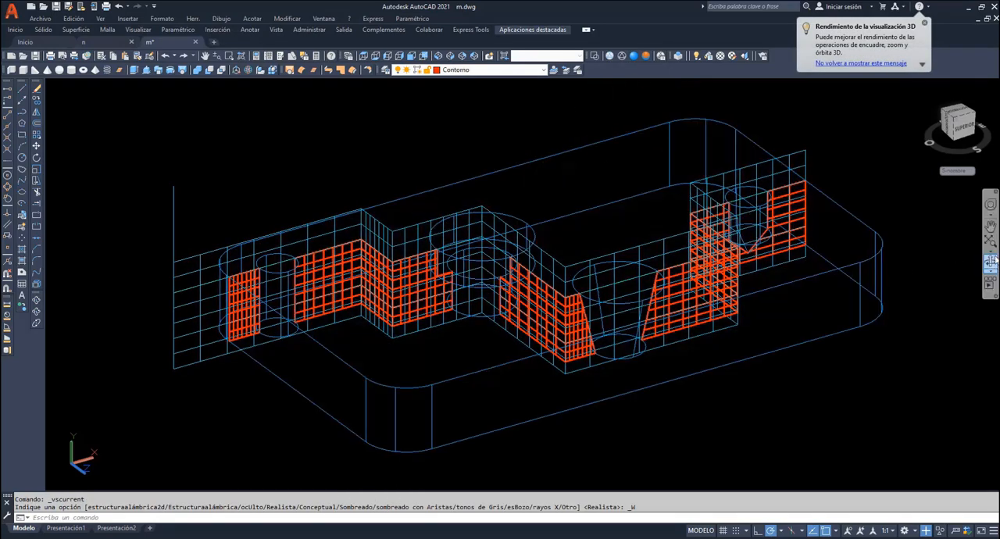
{"action": "left_click", "coordinate": [991, 225]}
{"action": "left_click_drag", "start_coordinate": [832, 247], "coordinate": [799, 429]}
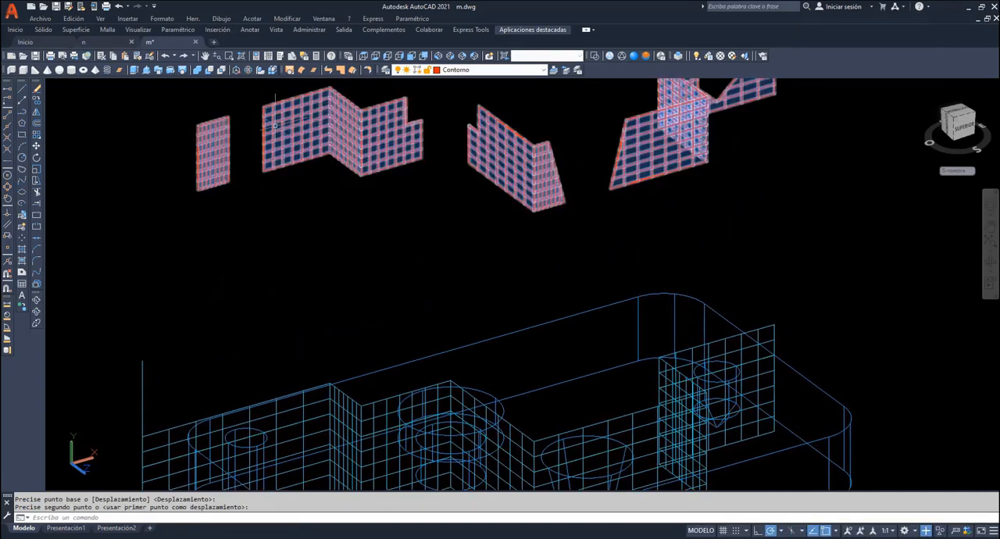
- Explode the raised interference surface into separate flat regions
{"action": "left_click", "coordinate": [274, 125]}
{"action": "left_click", "coordinate": [37, 284]}
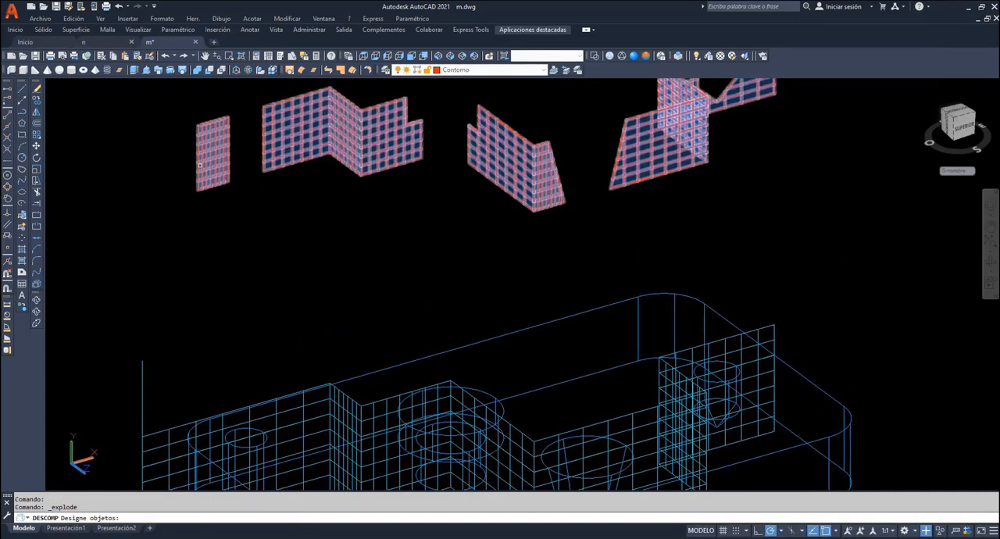
{"action": "left_click", "coordinate": [205, 164]}
{"action": "key", "text": "Return"}
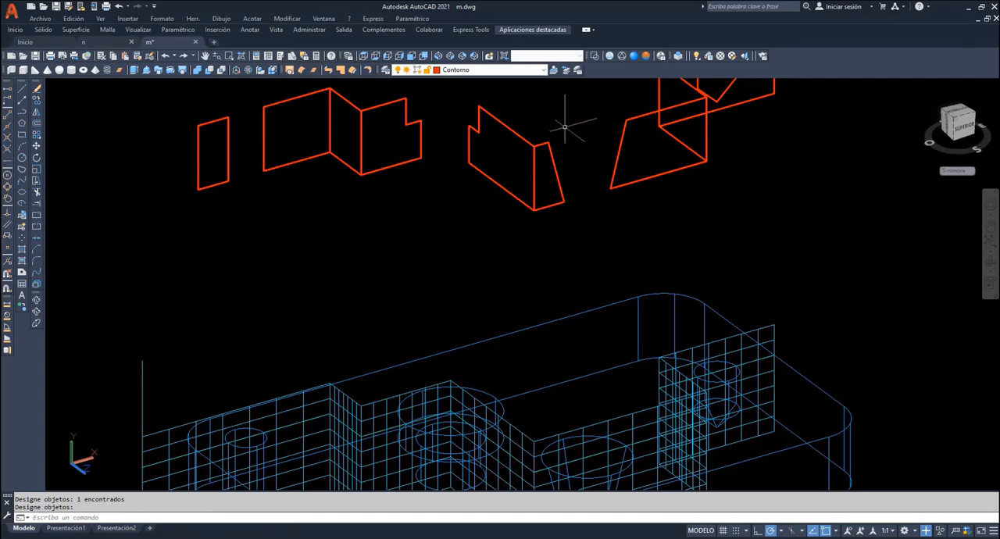
- Delete the three transverse regions at the section's steps, leaving only the regions parallel to the plate's length
{"action": "left_click", "coordinate": [206, 55]}
{"action": "left_click_drag", "start_coordinate": [315, 138], "coordinate": [358, 239]}
{"action": "right_click", "coordinate": [364, 128]}
{"action": "left_click", "coordinate": [390, 134]}
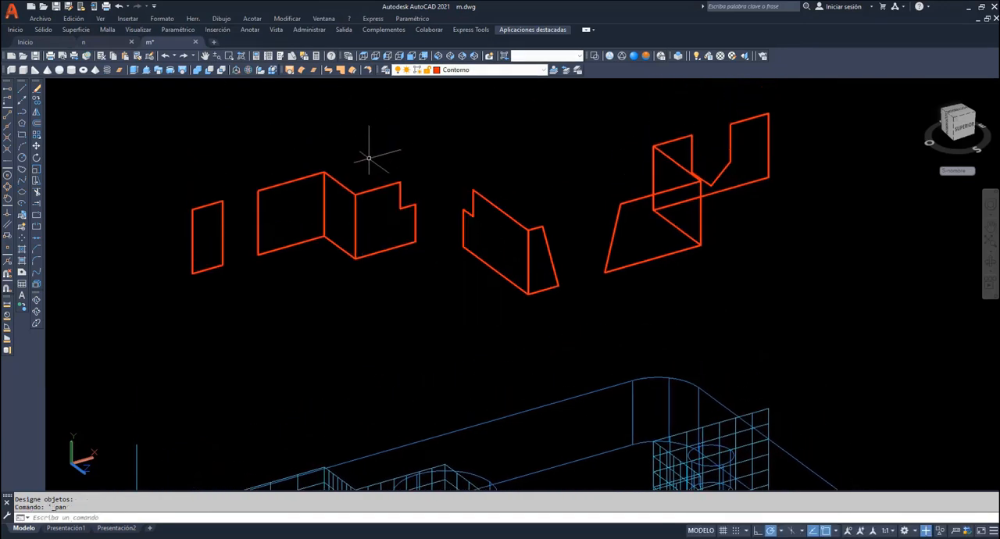
{"action": "mouse_move", "coordinate": [343, 186]}
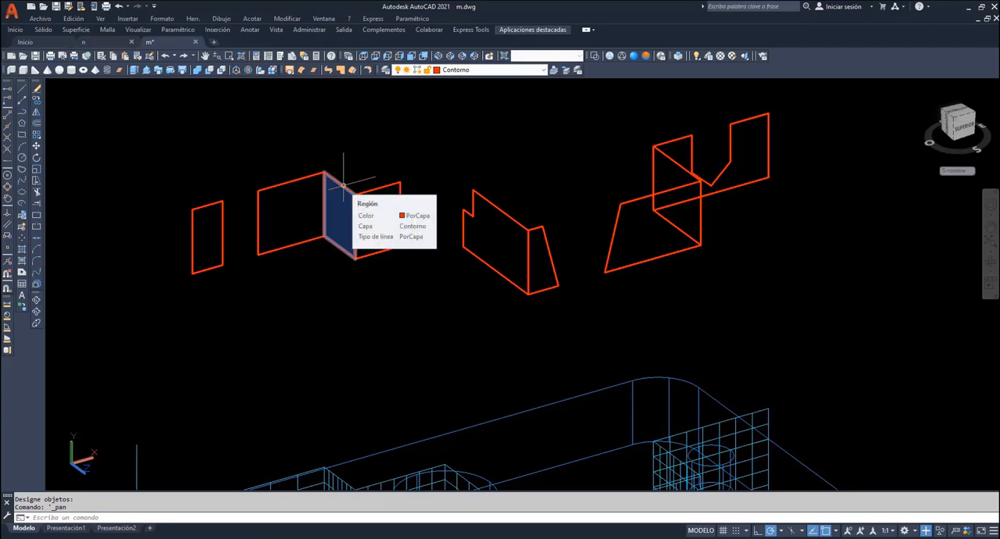
{"action": "left_click", "coordinate": [343, 186]}
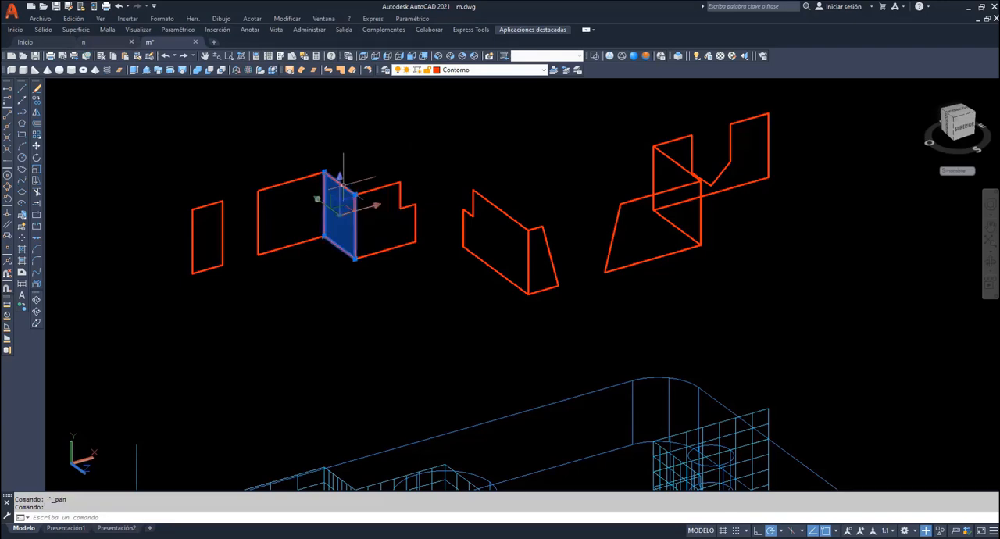
{"action": "key", "text": "Delete"}
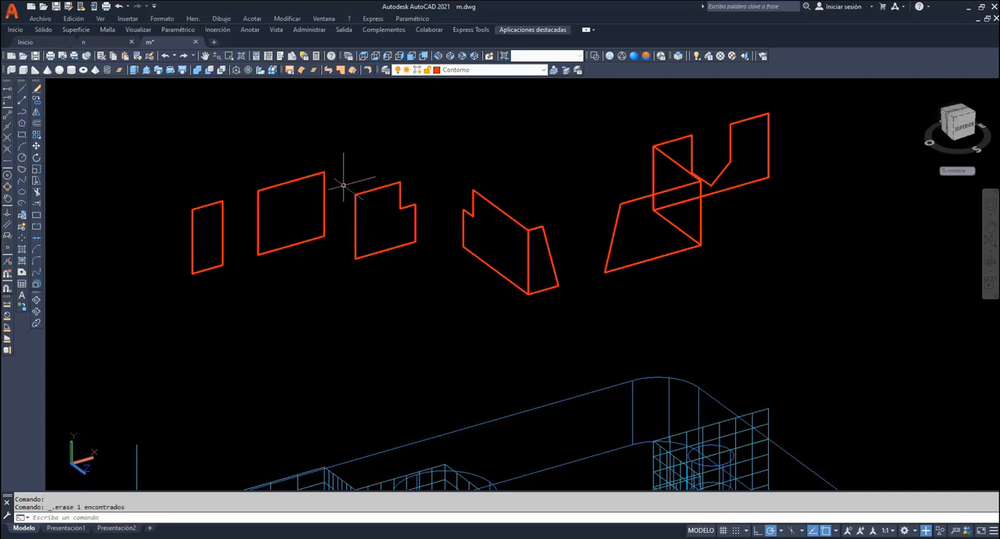
{"action": "left_click", "coordinate": [678, 163]}
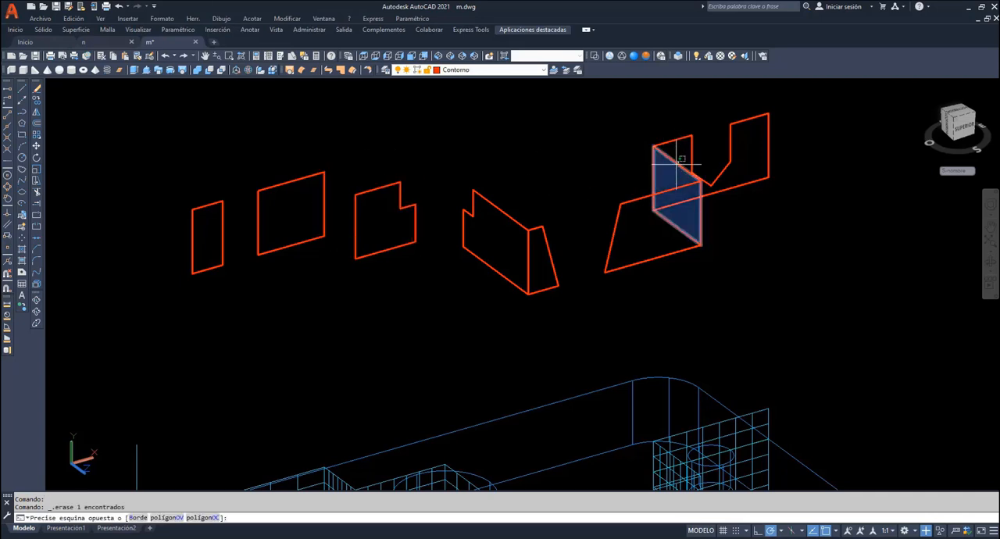
{"action": "left_click", "coordinate": [677, 163]}
{"action": "key", "text": "Delete"}
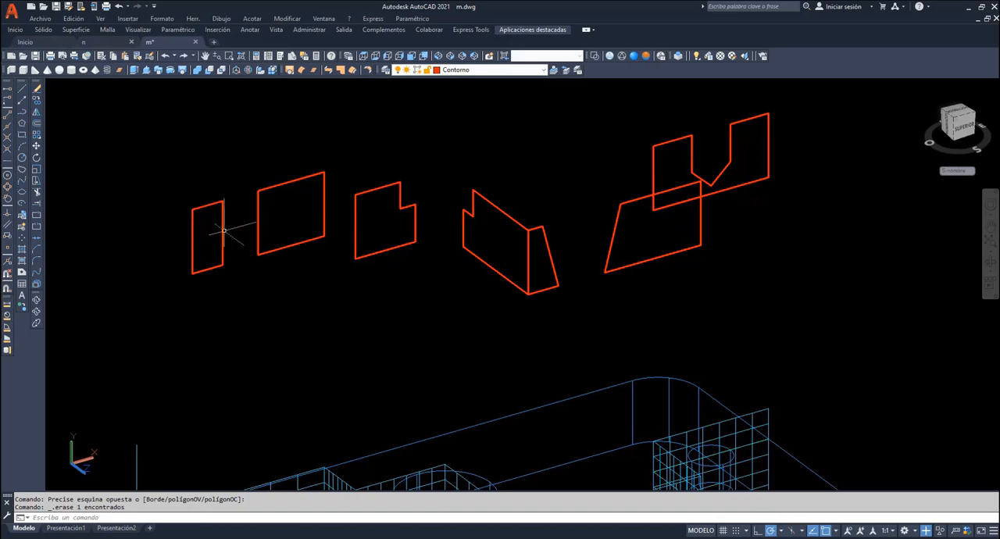
{"action": "left_click", "coordinate": [505, 212]}
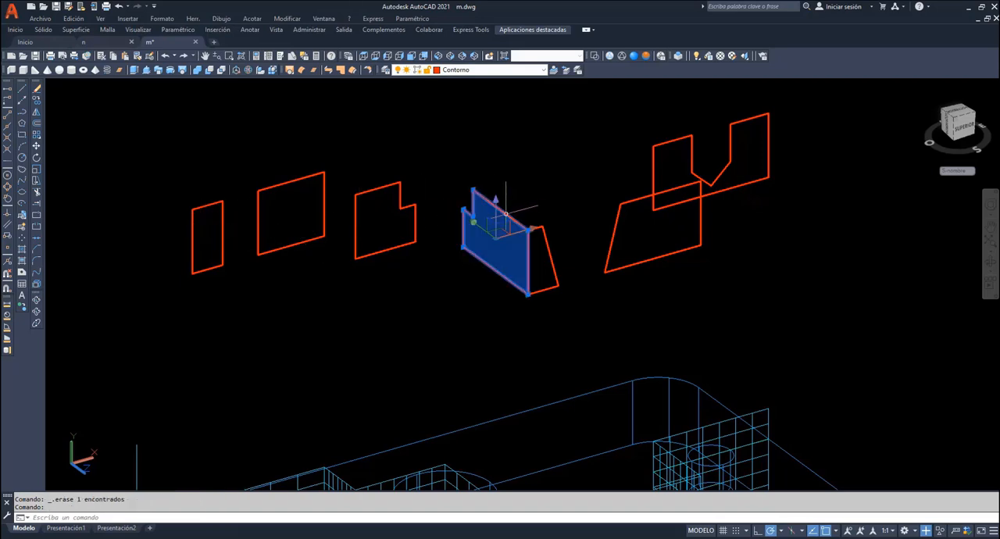
{"action": "key", "text": "Delete"}
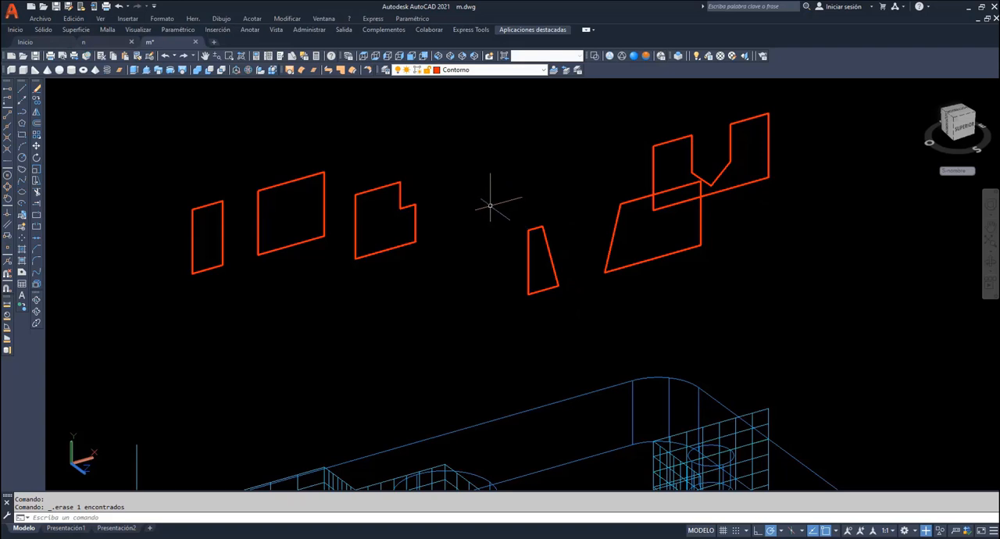
- Move the notched region so its lower corner meets the lower end corner of the neighbouring rectangular region
{"action": "left_click", "coordinate": [36, 147]}
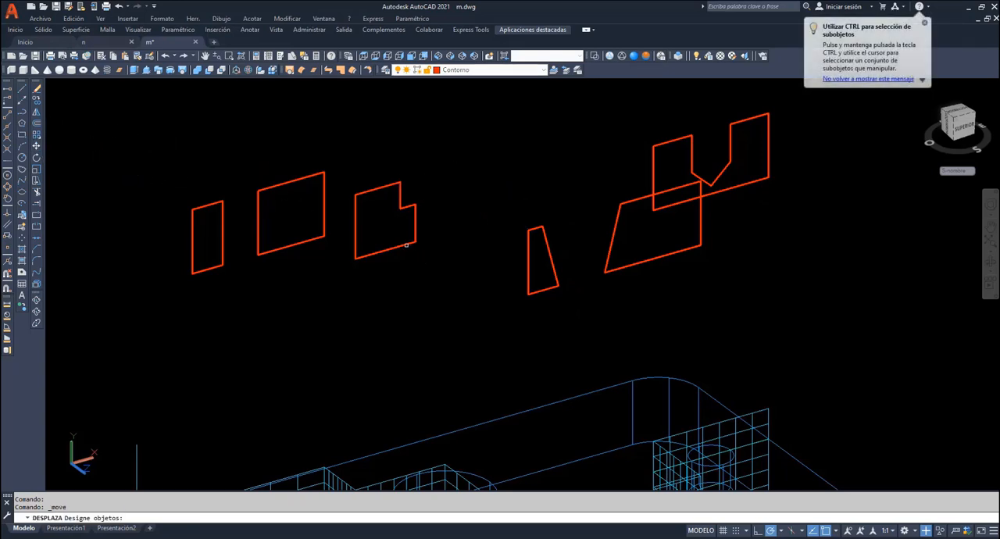
{"action": "left_click", "coordinate": [406, 245]}
{"action": "key", "text": "Return"}
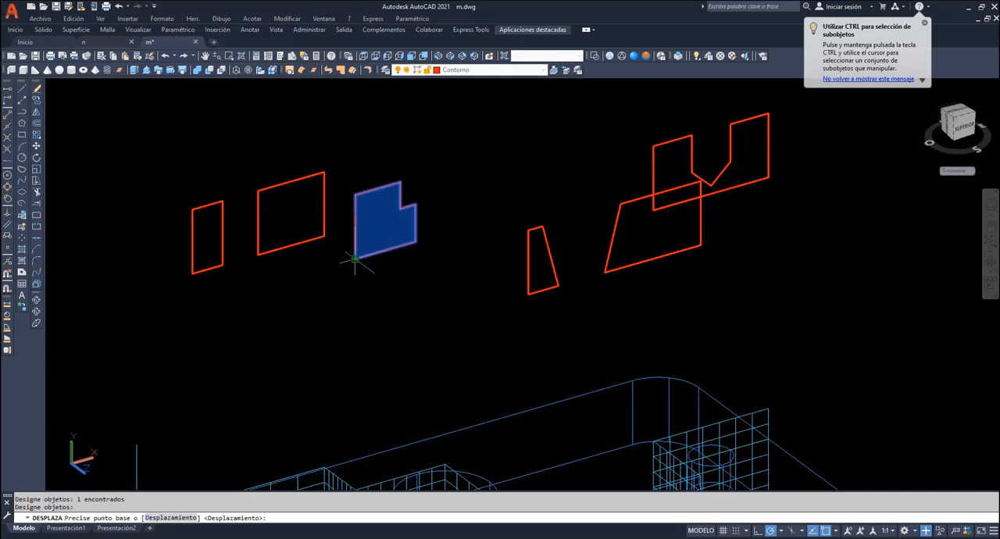
{"action": "left_click", "coordinate": [356, 260]}
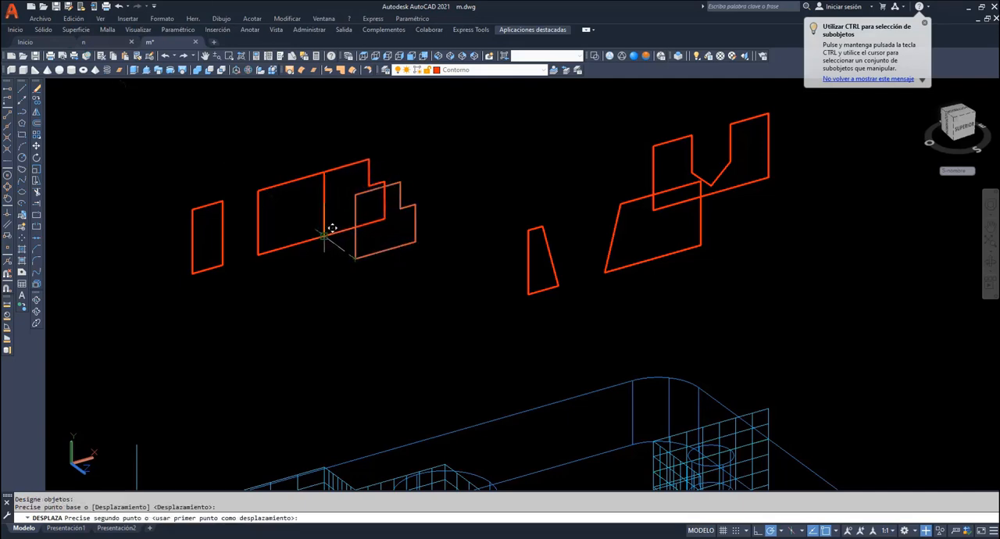
{"action": "left_click", "coordinate": [324, 235]}
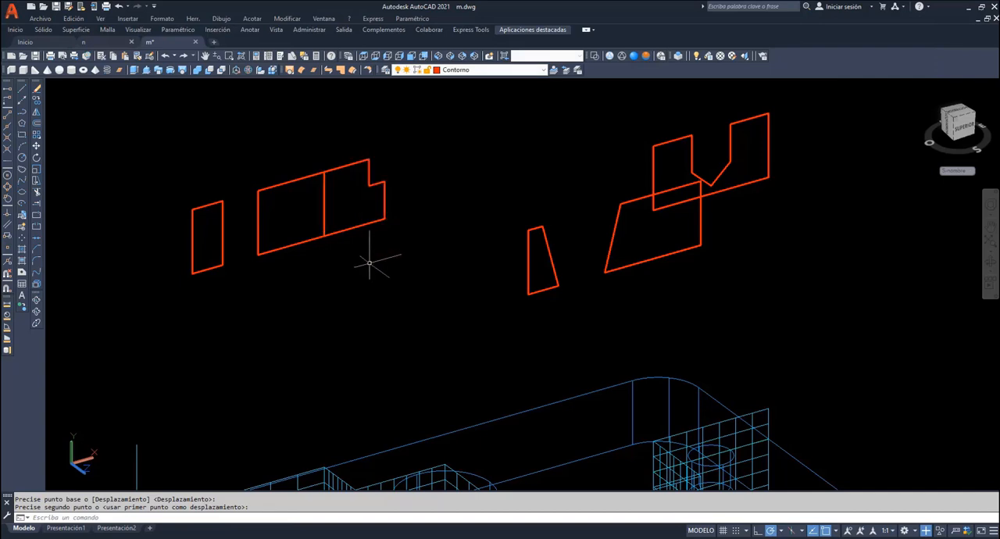
{"action": "key", "text": "Escape"}
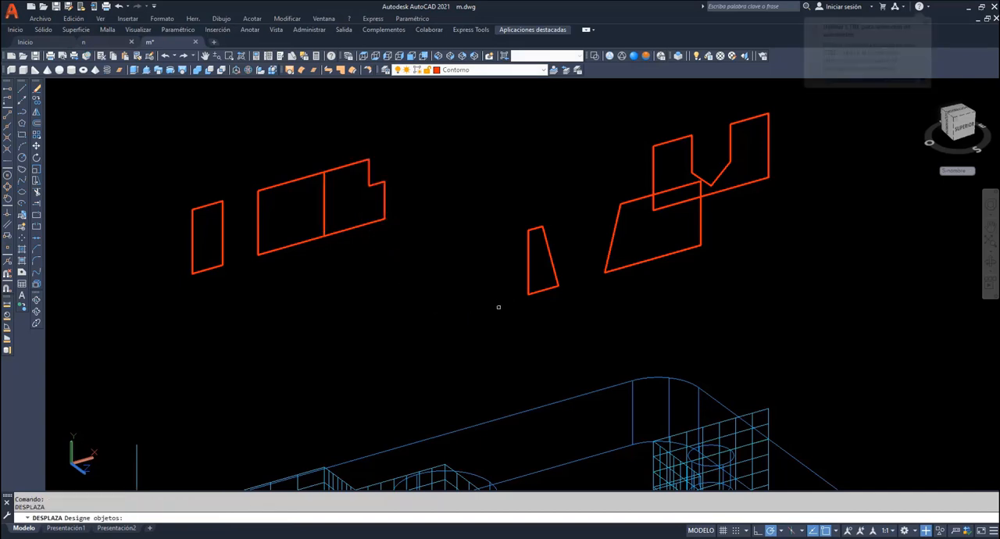
- Move the narrow trapezoid and the wide slanted region together about 36 units along negative Z, in line with the rectangular regions
{"action": "scroll", "coordinate": [512, 293], "scroll_direction": "up", "scroll_amount": 2}
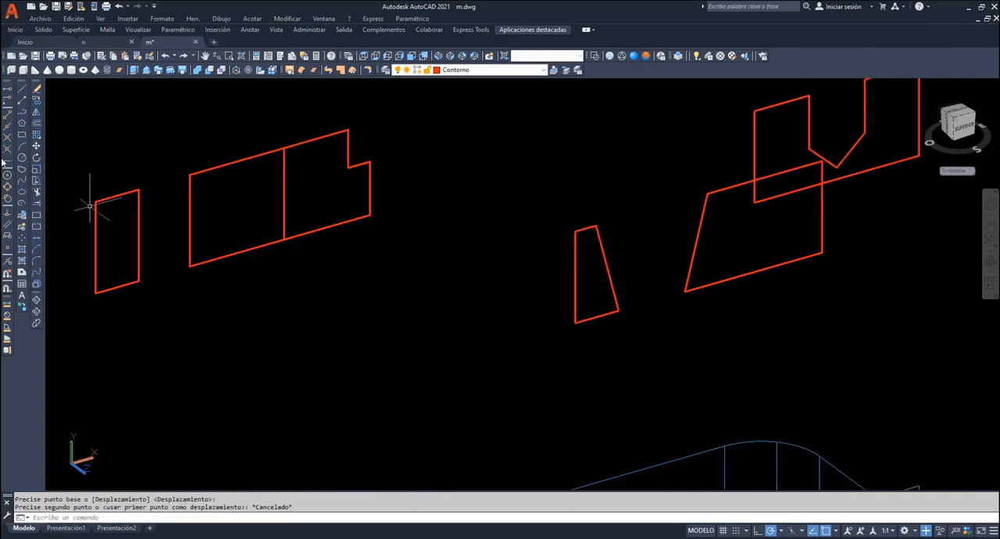
{"action": "left_click", "coordinate": [36, 146]}
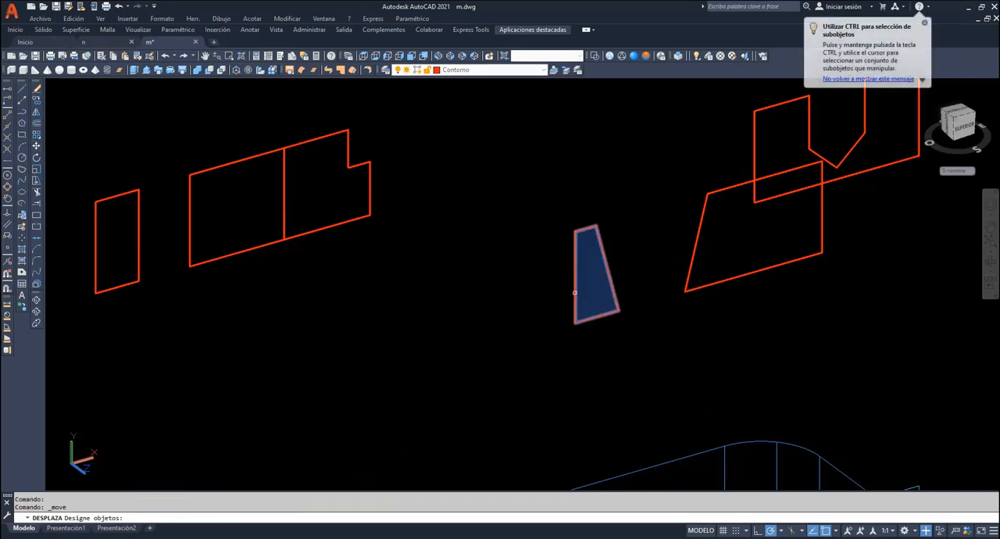
{"action": "left_click", "coordinate": [607, 299]}
{"action": "left_click", "coordinate": [691, 289]}
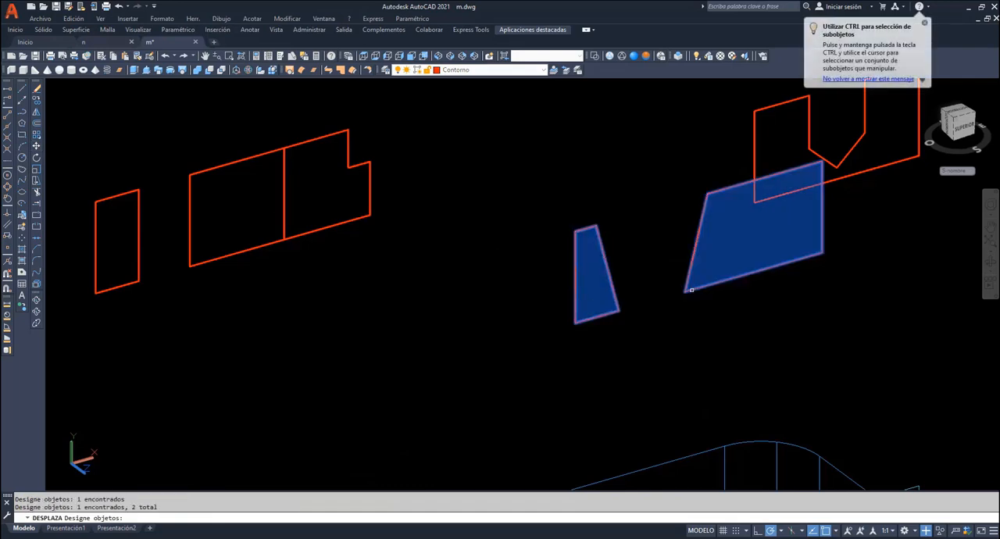
{"action": "key", "text": "Return"}
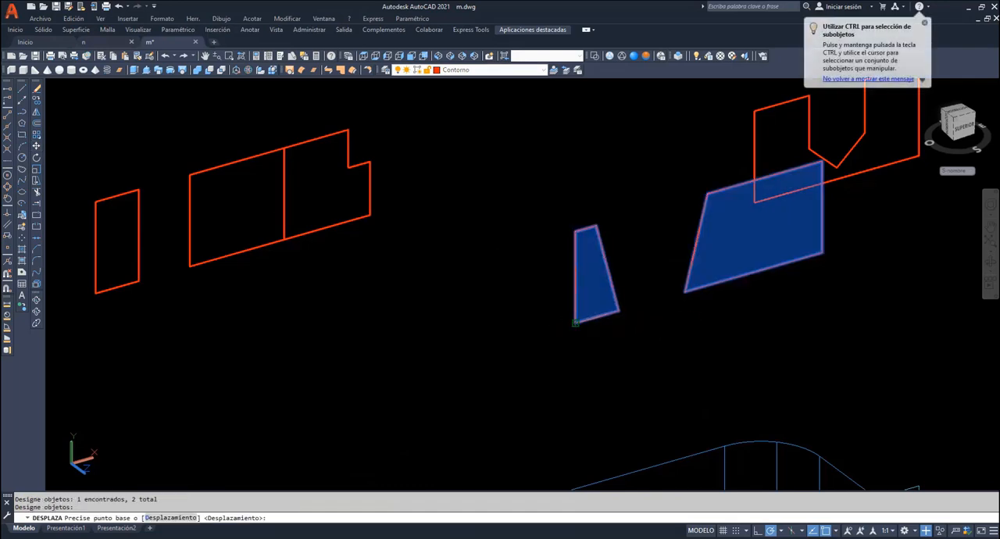
{"action": "left_click", "coordinate": [575, 321]}
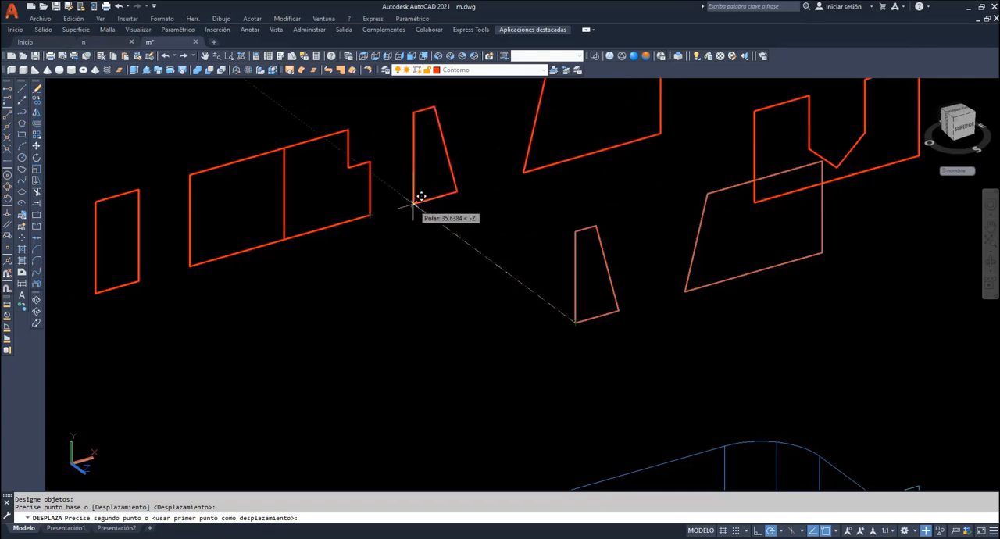
{"action": "left_click", "coordinate": [410, 206]}
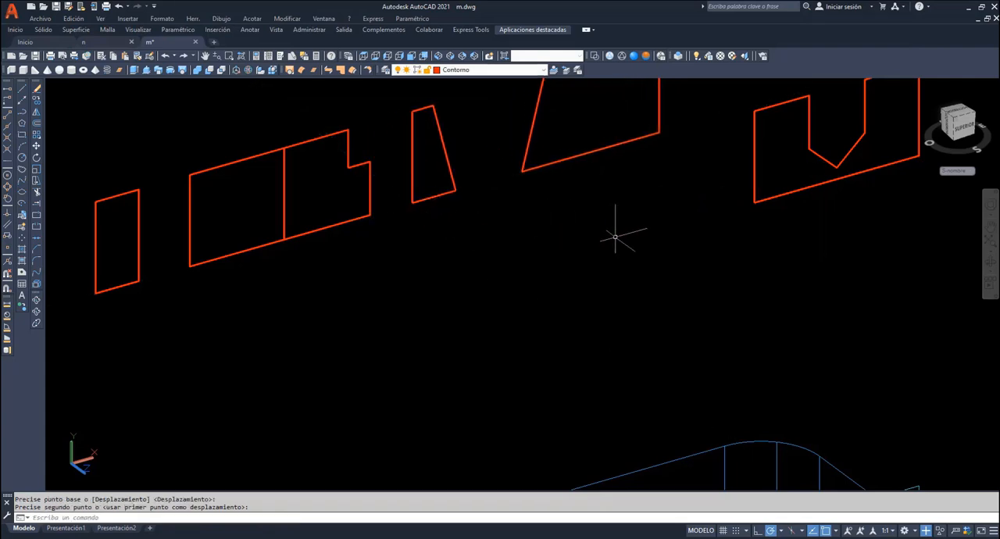
- Move the V-notched region so its lower corner meets the lower end corner of the wide slanted region
{"action": "key", "text": "Return"}
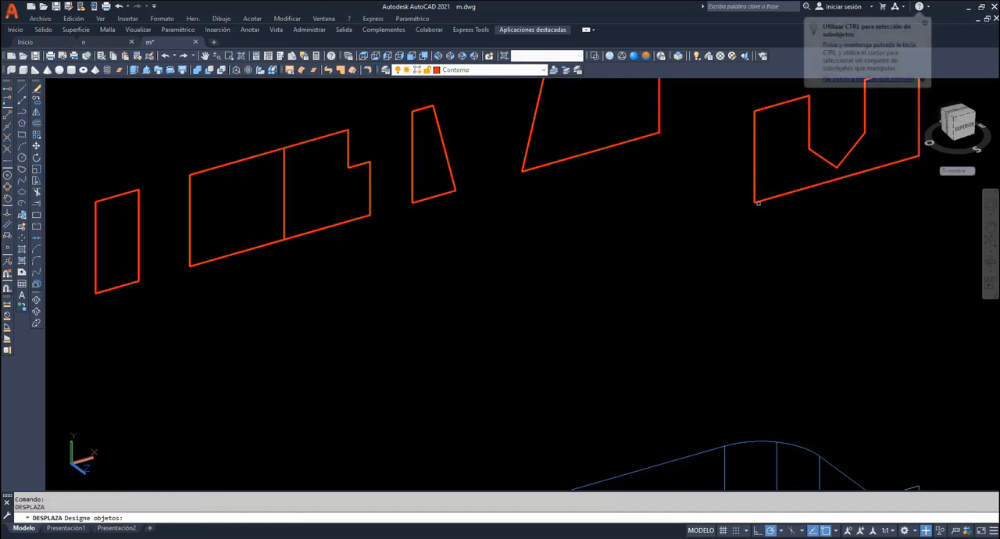
{"action": "left_click", "coordinate": [758, 202]}
{"action": "key", "text": "Return"}
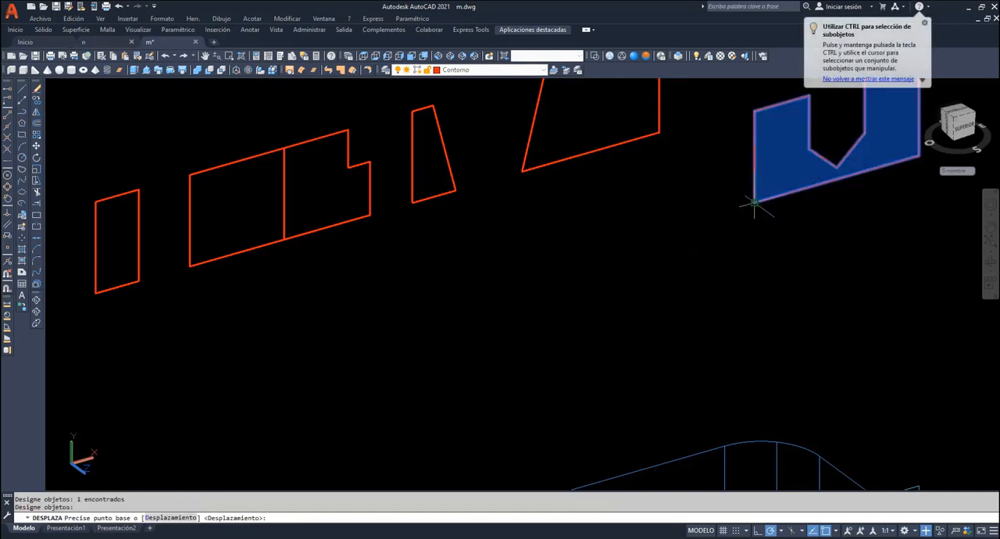
{"action": "left_click", "coordinate": [753, 204]}
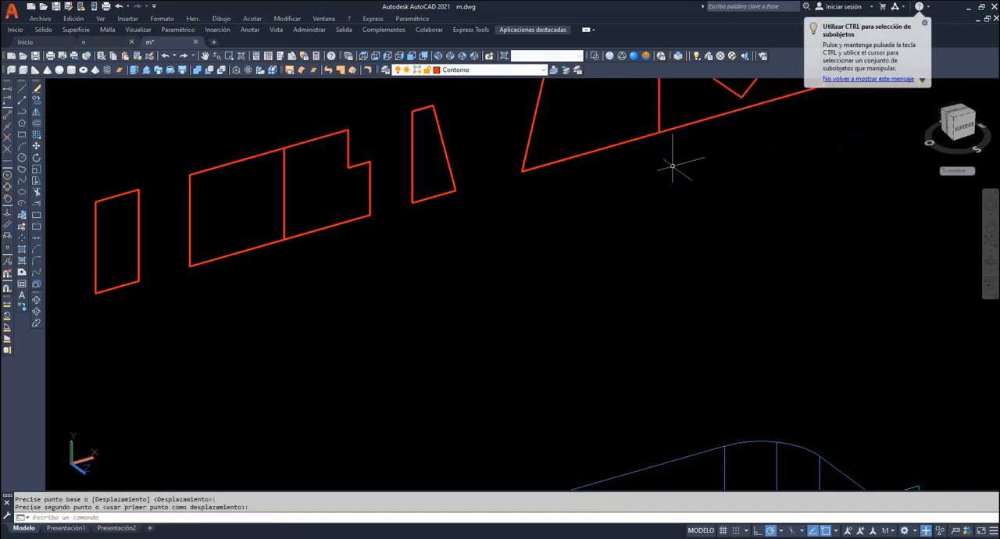
- Explode both pairs of adjoining regions into separate lines
{"action": "left_click", "coordinate": [205, 55]}
{"action": "left_click_drag", "start_coordinate": [495, 151], "coordinate": [509, 244]}
{"action": "right_click", "coordinate": [498, 117]}
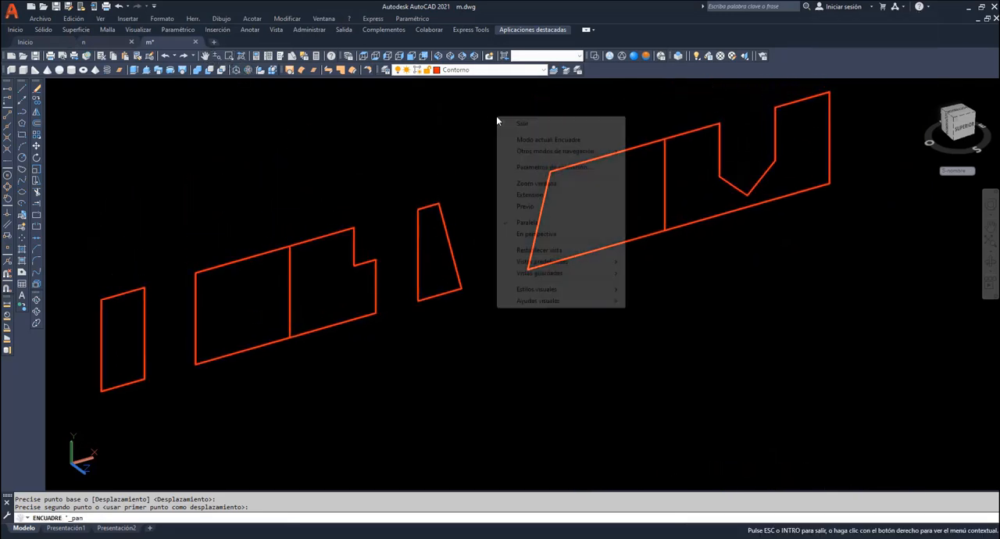
{"action": "left_click", "coordinate": [506, 124]}
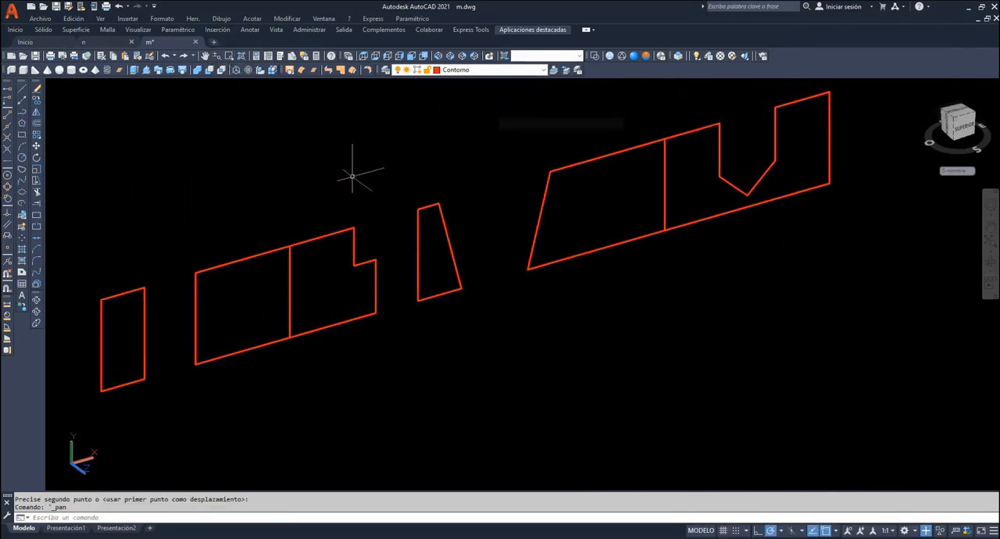
{"action": "left_click", "coordinate": [36, 284]}
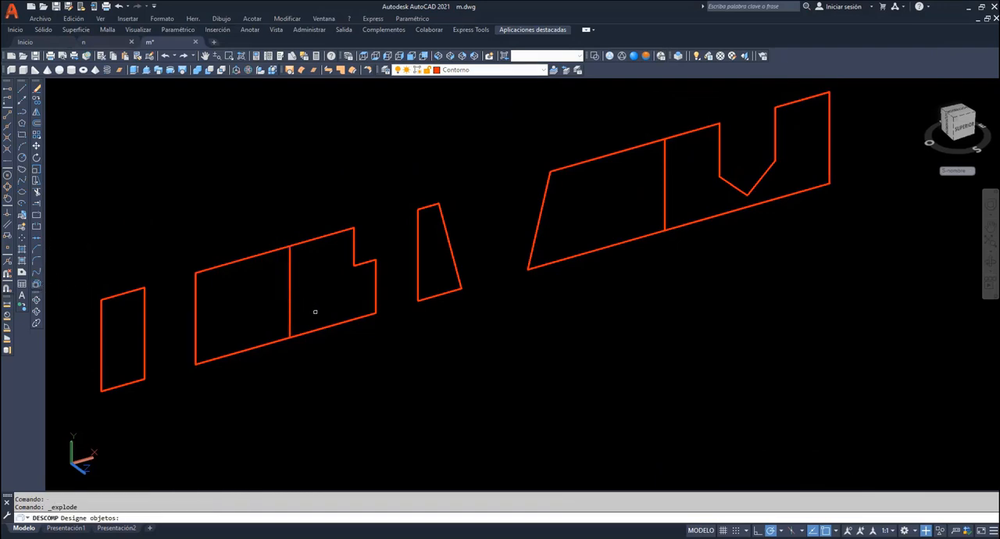
{"action": "left_click_drag", "start_coordinate": [323, 320], "coordinate": [277, 287]}
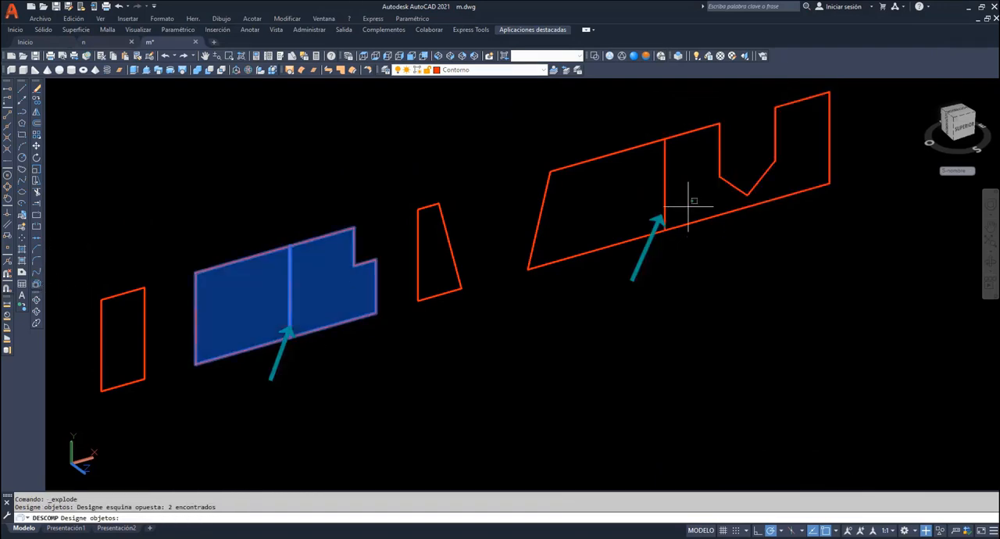
{"action": "left_click_drag", "start_coordinate": [692, 205], "coordinate": [629, 192]}
{"action": "key", "text": "Return"}
- Delete the duplicated vertical lines where each pair of adjoining profiles meets, leaving continuous outlines
{"action": "left_click", "coordinate": [665, 205]}
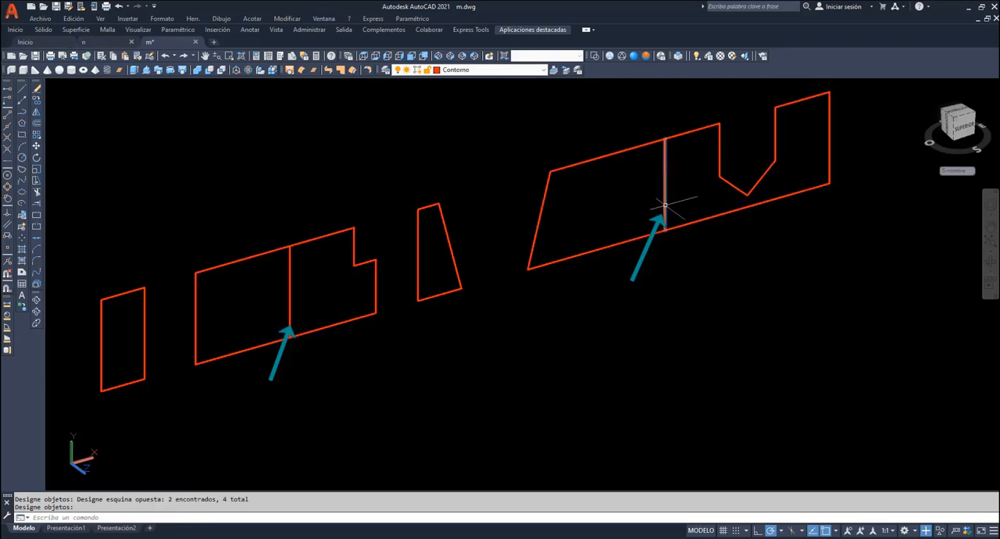
{"action": "left_click", "coordinate": [669, 212]}
{"action": "left_click", "coordinate": [649, 201]}
{"action": "key", "text": "Delete"}
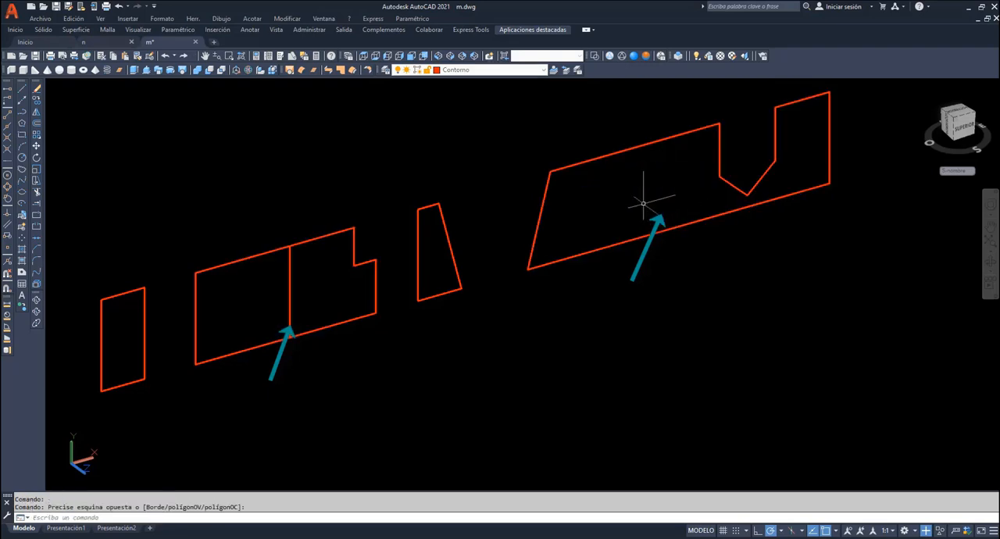
{"action": "left_click", "coordinate": [303, 303]}
{"action": "left_click", "coordinate": [256, 280]}
{"action": "key", "text": "Delete"}
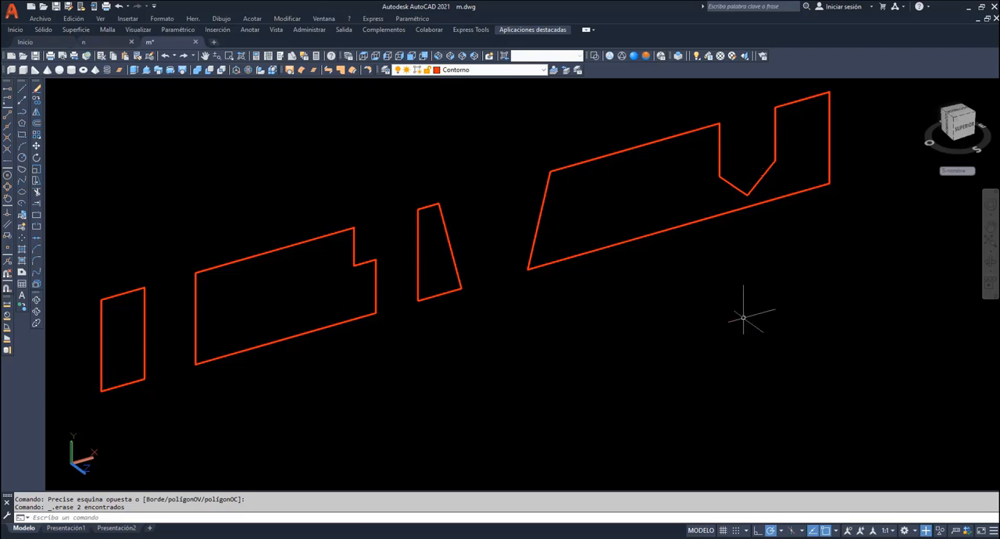
- Set the UCS origin at the small rectangle's lower outer corner, with X along its base and Y up its vertical edge
{"action": "type", "text": "SCP"}
{"action": "key", "text": "Return"}
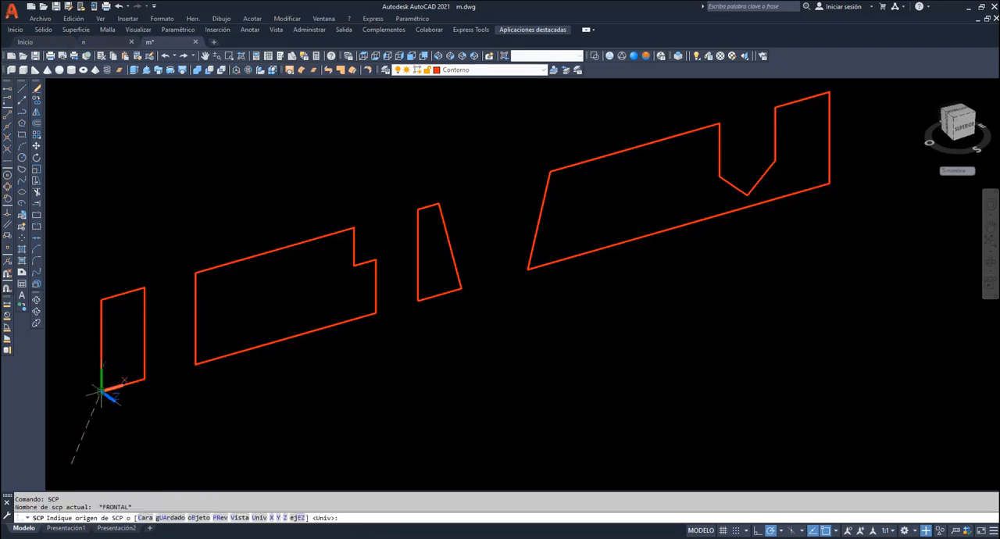
{"action": "left_click", "coordinate": [102, 389]}
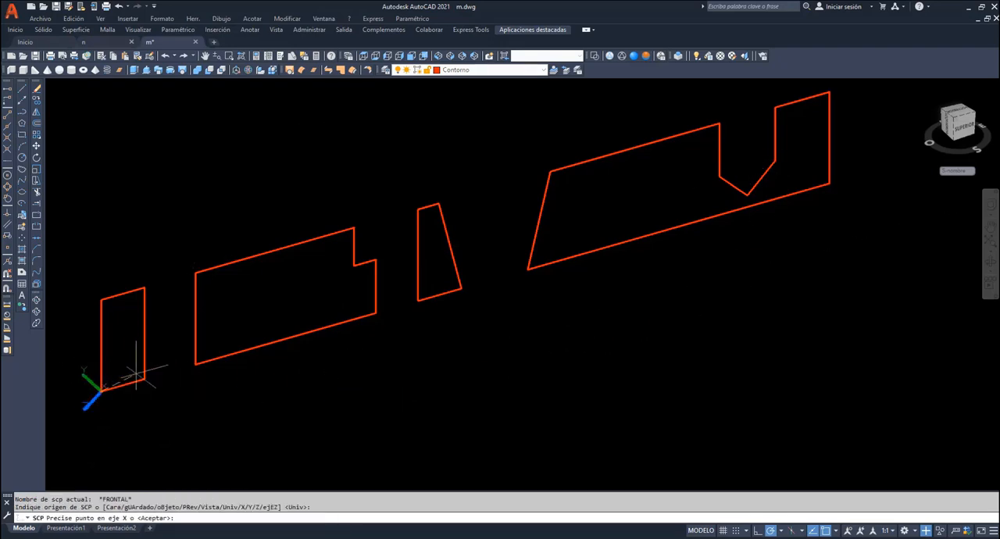
{"action": "left_click", "coordinate": [101, 298]}
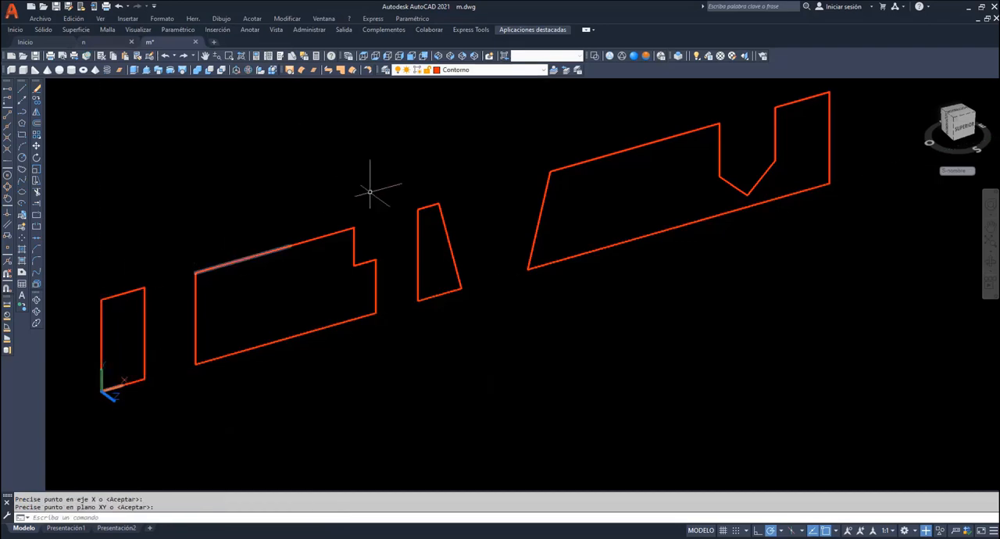
- Hatch all four section profiles on the sombreado layer with the ANSI31 pattern, angle 0 and scale 1
{"action": "left_click", "coordinate": [542, 70]}
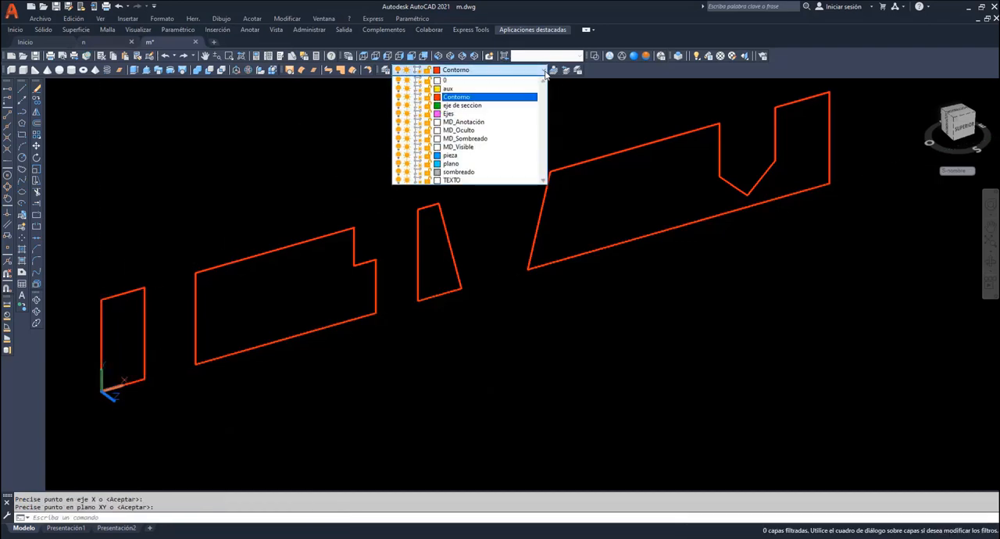
{"action": "left_click", "coordinate": [488, 172]}
{"action": "left_click", "coordinate": [22, 250]}
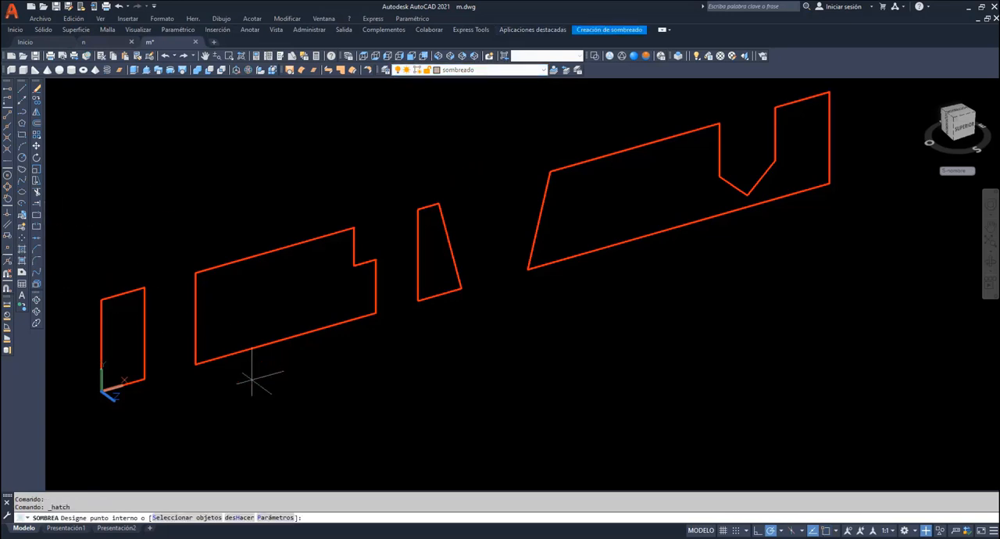
{"action": "type", "text": "p"}
{"action": "key", "text": "Return"}
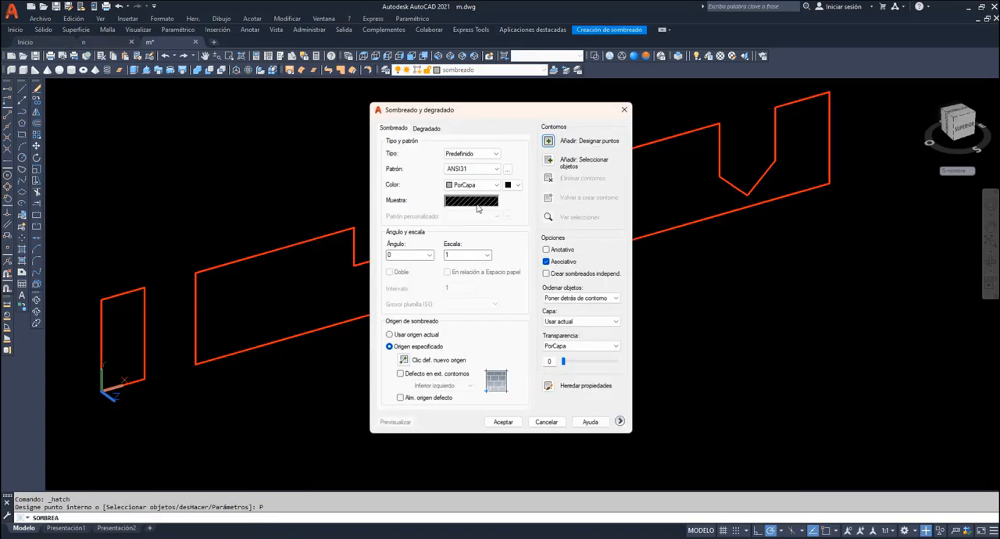
{"action": "left_click", "coordinate": [550, 141]}
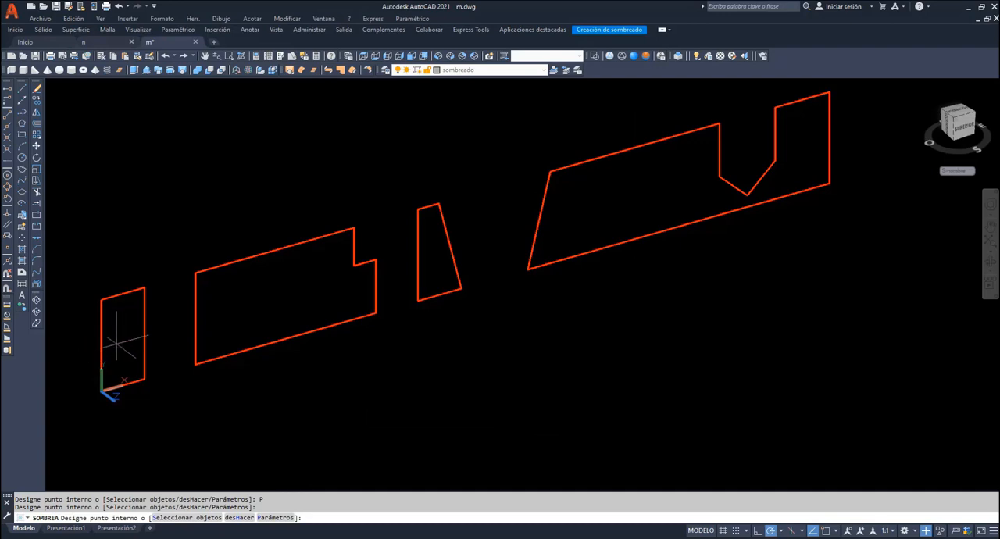
{"action": "left_click", "coordinate": [117, 337]}
{"action": "left_click", "coordinate": [242, 329]}
{"action": "left_click", "coordinate": [442, 278]}
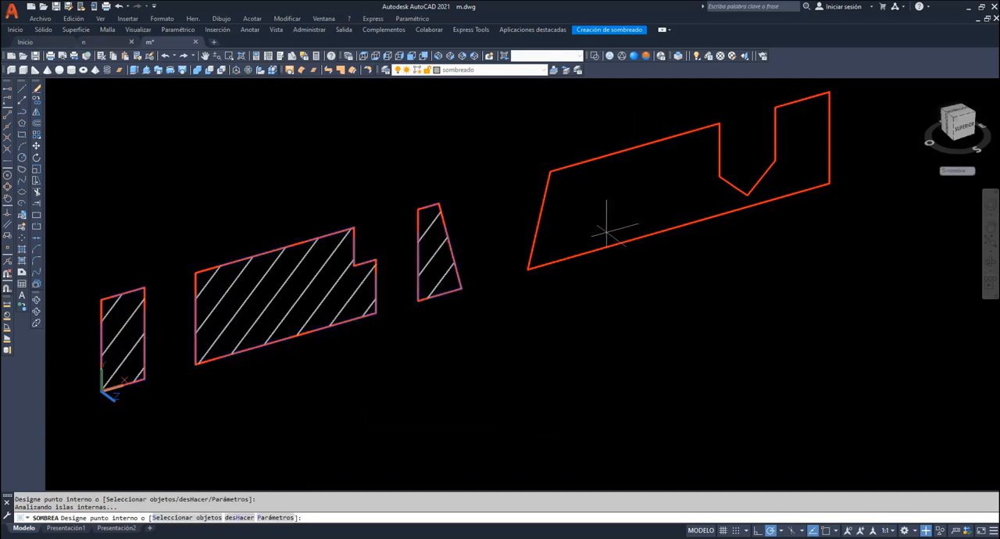
{"action": "left_click", "coordinate": [613, 224]}
{"action": "key", "text": "Return"}
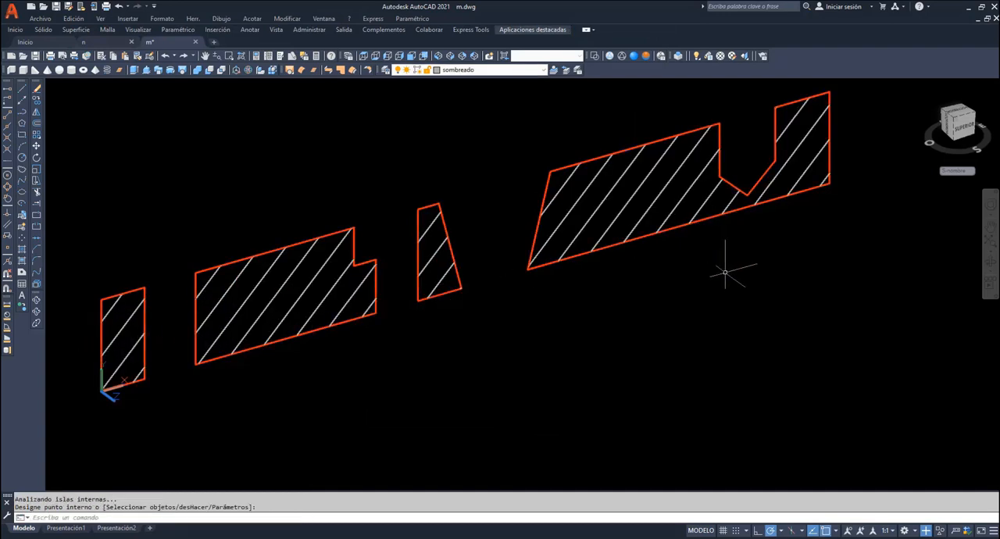
- Copy the whole hatched section straight down by about 20 units
{"action": "scroll", "coordinate": [725, 272], "scroll_direction": "down", "scroll_amount": 2}
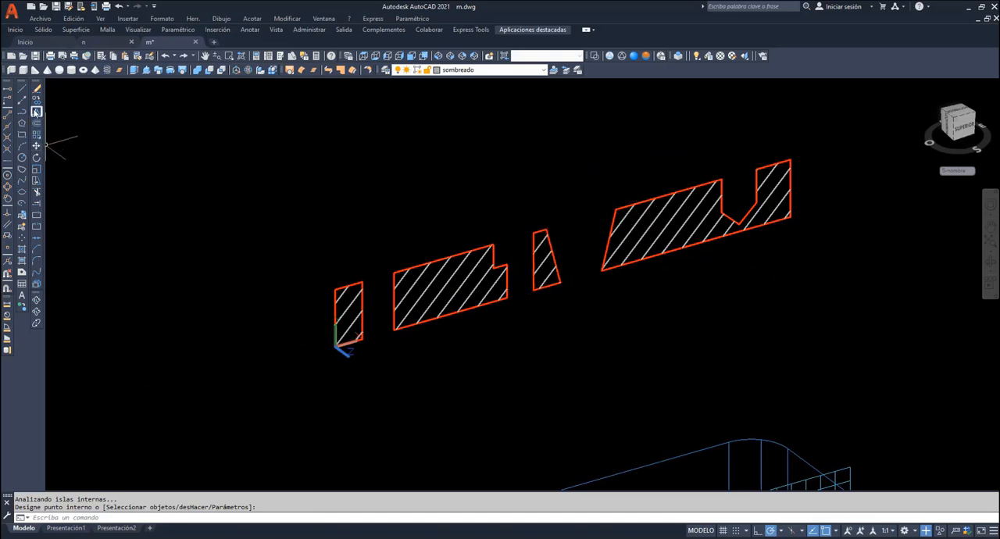
{"action": "left_click", "coordinate": [36, 100]}
{"action": "left_click", "coordinate": [812, 286]}
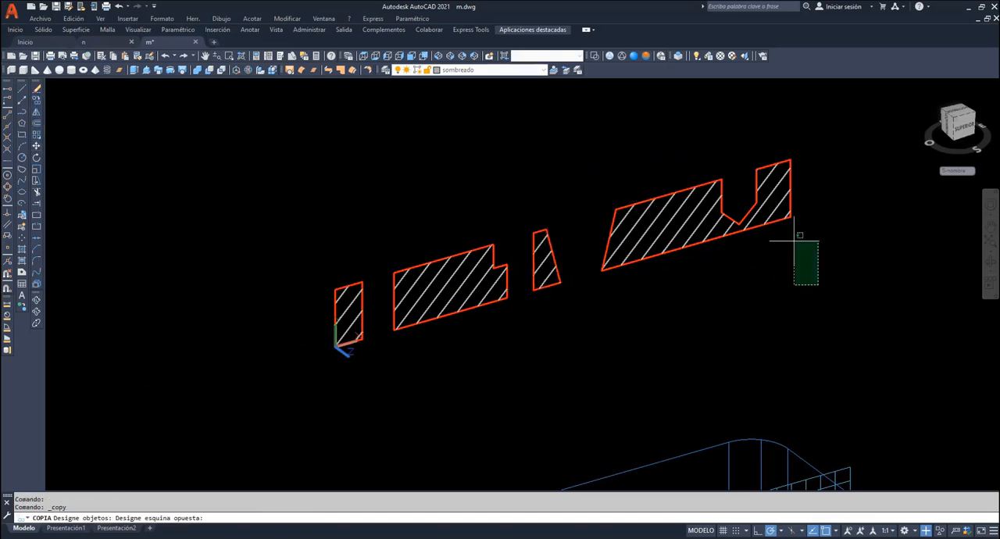
{"action": "left_click", "coordinate": [262, 179]}
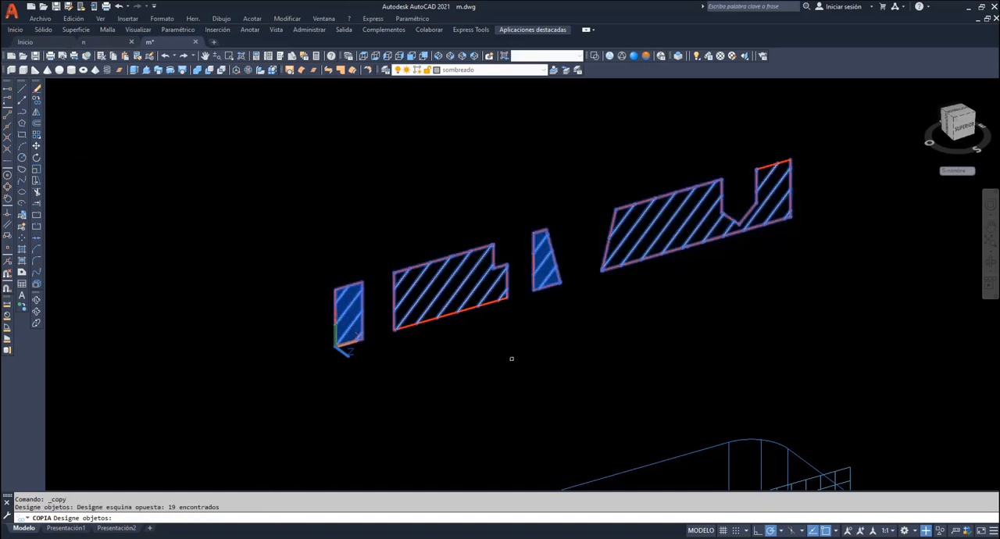
{"action": "left_click", "coordinate": [537, 356]}
{"action": "left_click", "coordinate": [223, 226]}
{"action": "key", "text": "Return"}
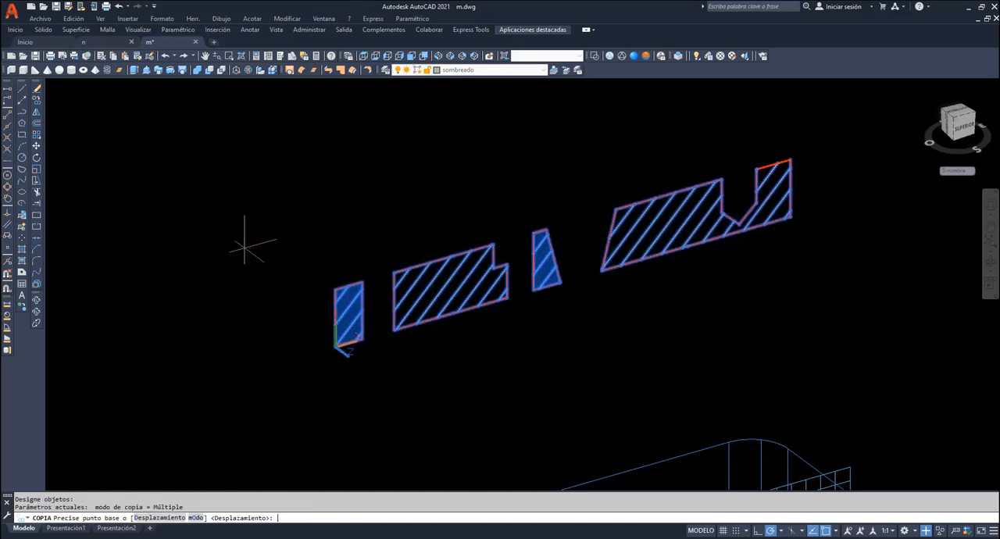
{"action": "left_click", "coordinate": [242, 240]}
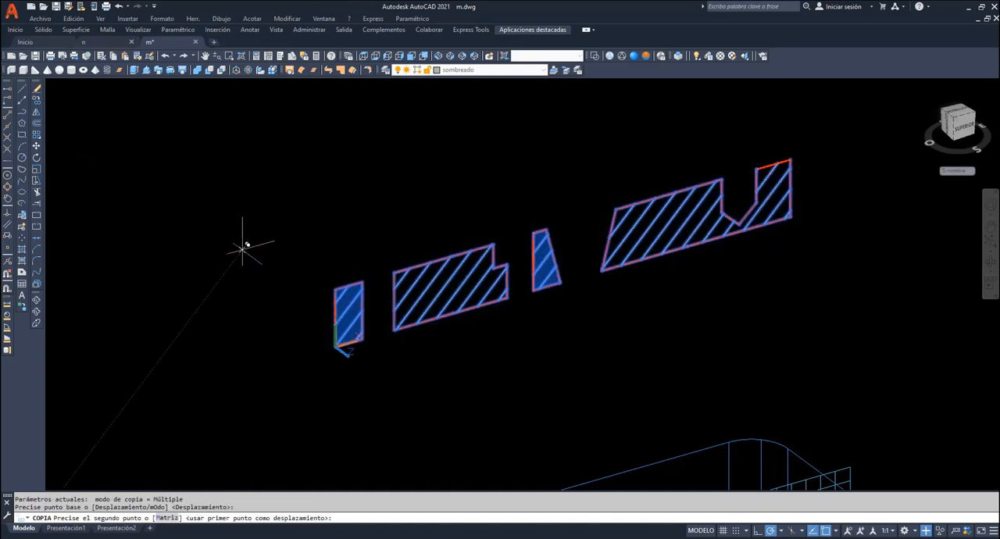
{"action": "left_click", "coordinate": [245, 341]}
{"action": "key", "text": "Escape"}
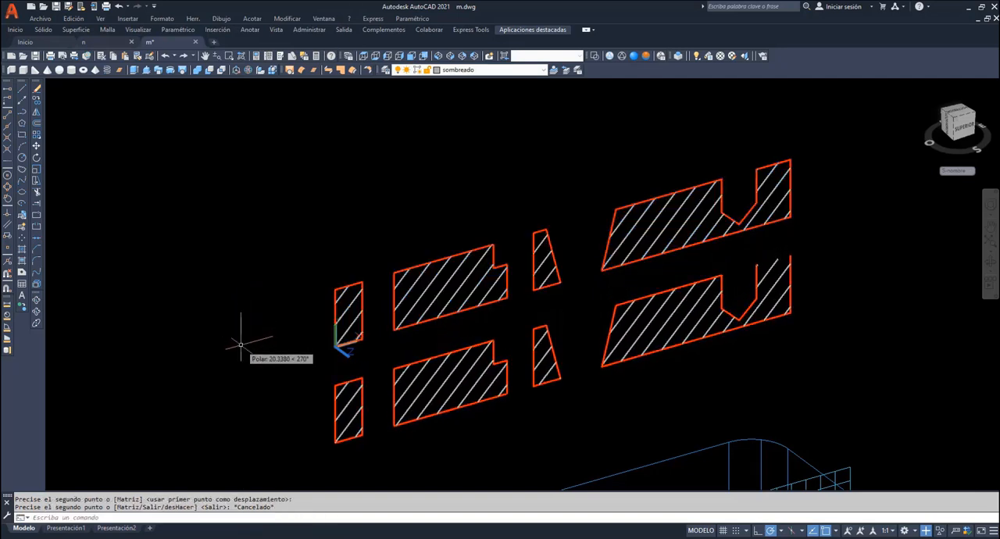
- On the Contorno layer, draw the upper and lower contour lines bridging the gaps between the copied section's hatched profiles
{"action": "left_click", "coordinate": [542, 71]}
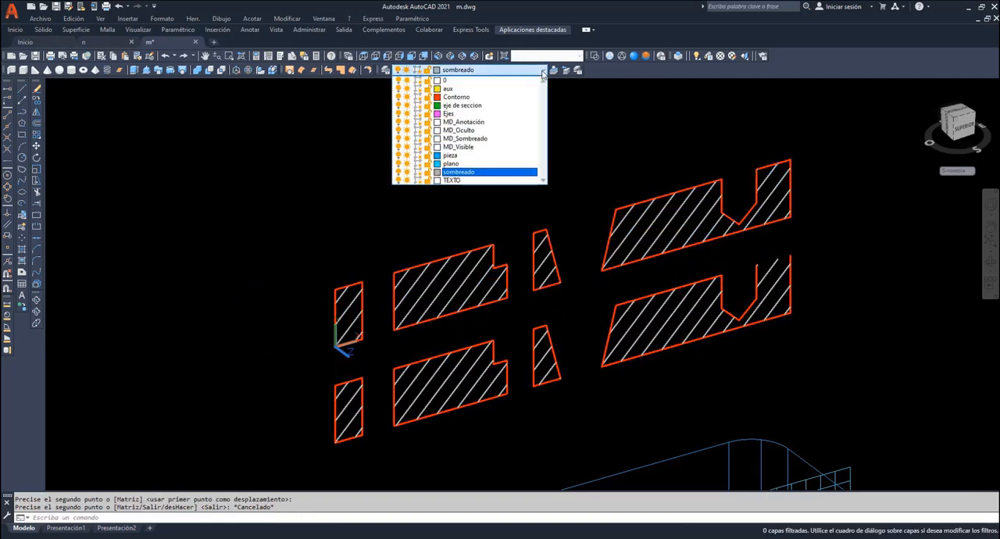
{"action": "left_click", "coordinate": [476, 97]}
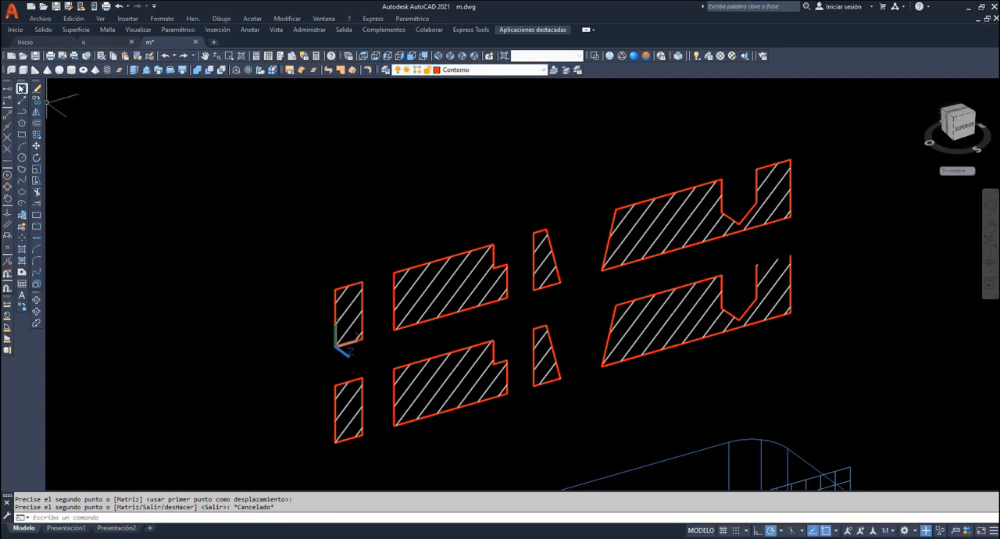
{"action": "left_click", "coordinate": [22, 88]}
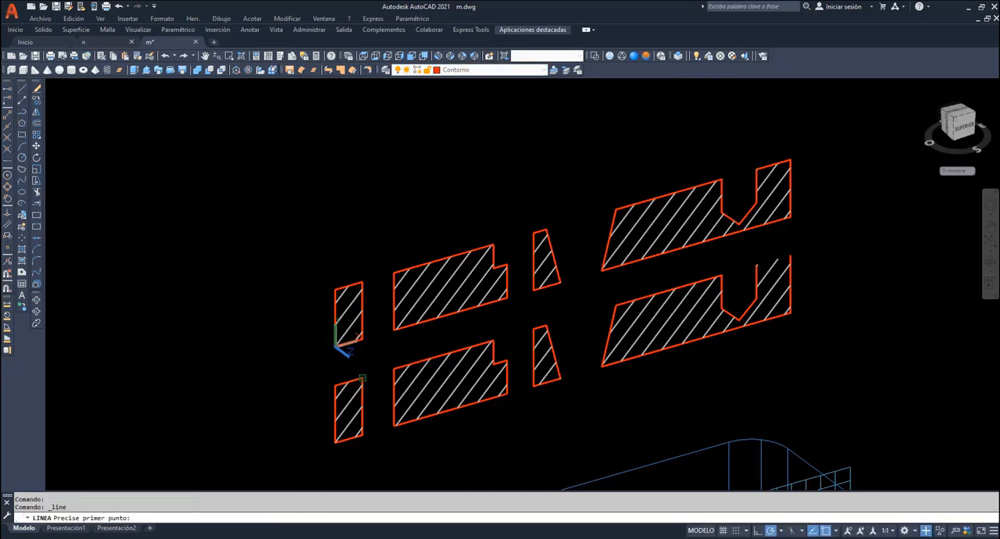
{"action": "left_click", "coordinate": [362, 379]}
{"action": "left_click", "coordinate": [393, 368]}
{"action": "key", "text": "Return"}
{"action": "key", "text": "Return"}
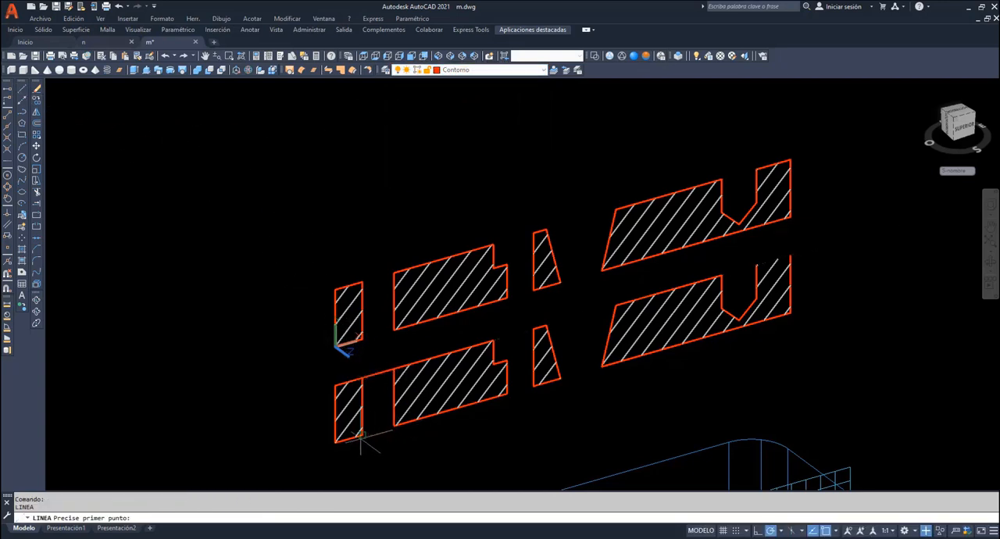
{"action": "left_click", "coordinate": [362, 435]}
{"action": "left_click", "coordinate": [393, 424]}
{"action": "key", "text": "Return"}
{"action": "key", "text": "Return"}
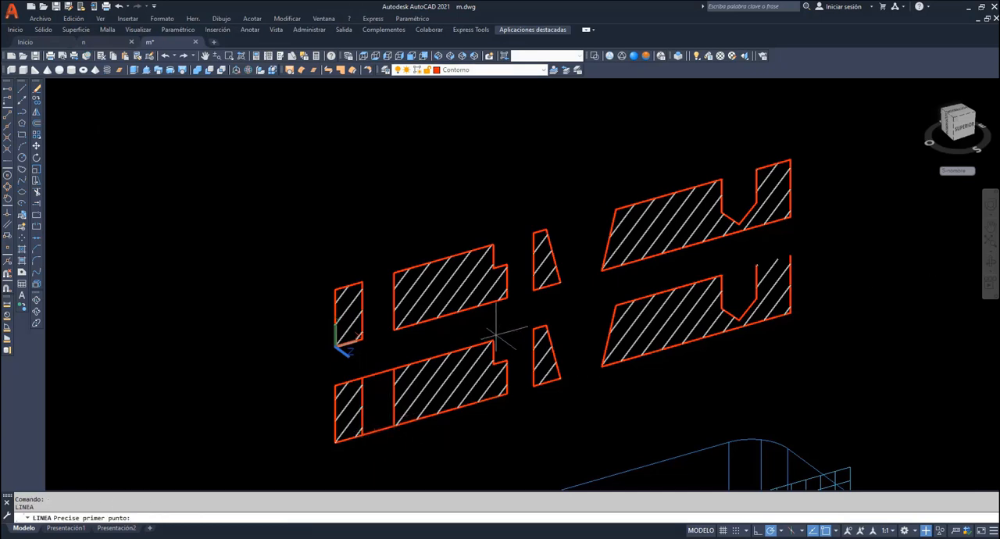
{"action": "left_click", "coordinate": [493, 341]}
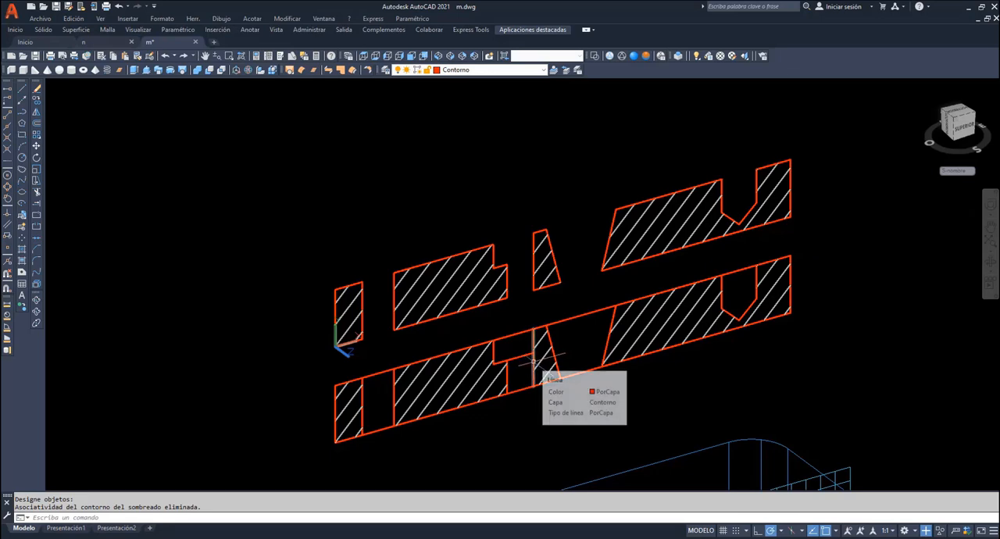
- Replace the narrow trapezoidal profile's vertical edge in the copy with a centre line on the Ejes layer
{"action": "left_click", "coordinate": [532, 361]}
{"action": "key", "text": "Delete"}
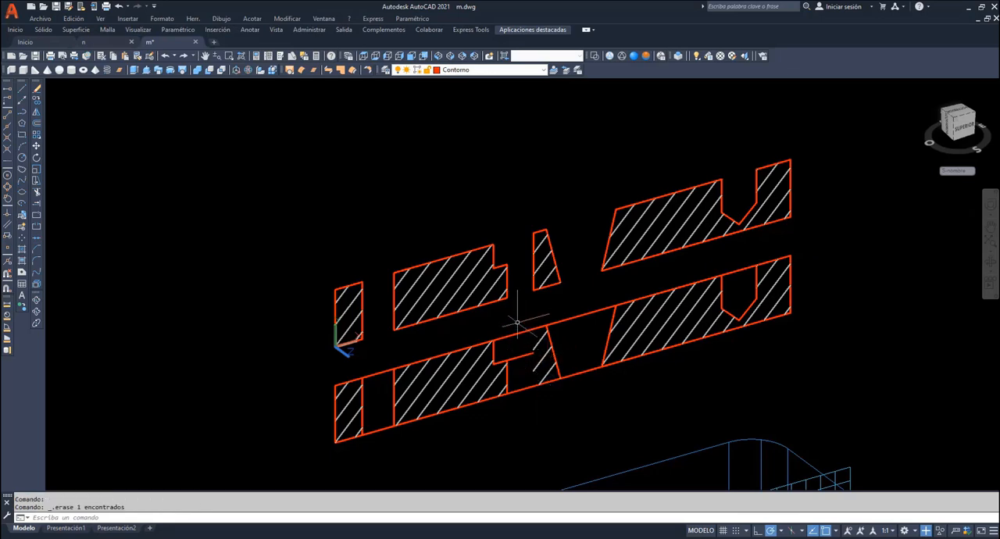
{"action": "left_click", "coordinate": [545, 71]}
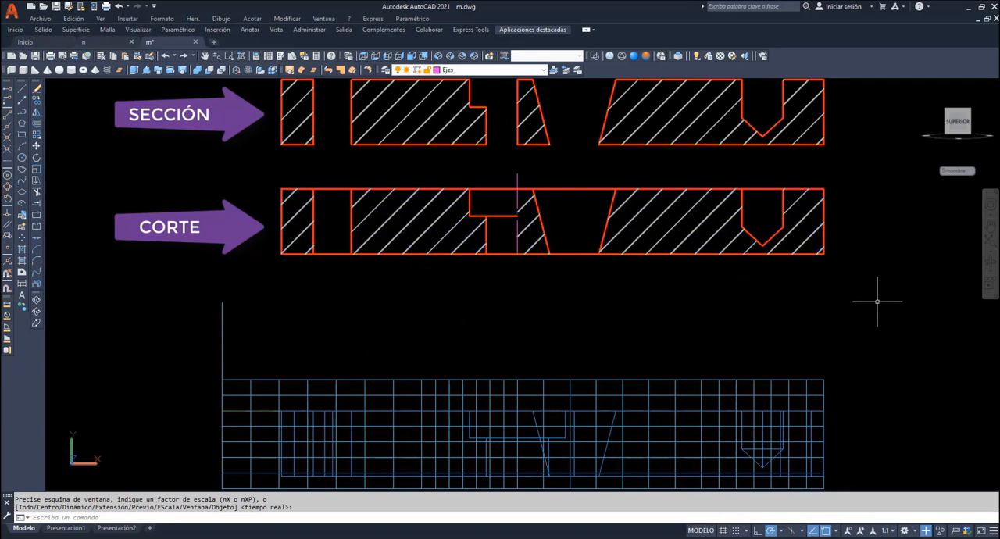
- Explode the stepped cutting surface through the plate into separate planar regions, using a shaded 3D view
{"action": "left_click", "coordinate": [992, 265]}
{"action": "left_click_drag", "start_coordinate": [720, 324], "coordinate": [672, 379]}
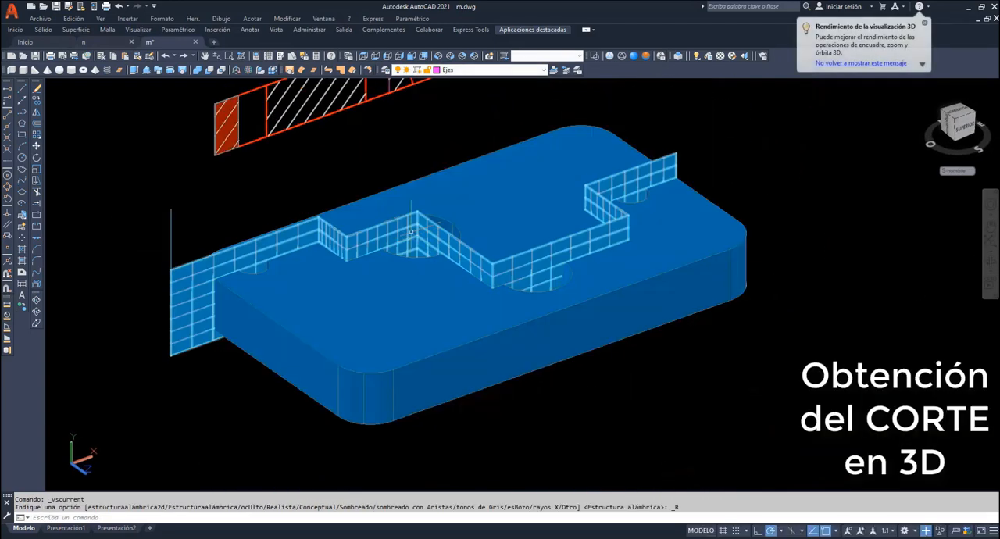
{"action": "left_click", "coordinate": [36, 284]}
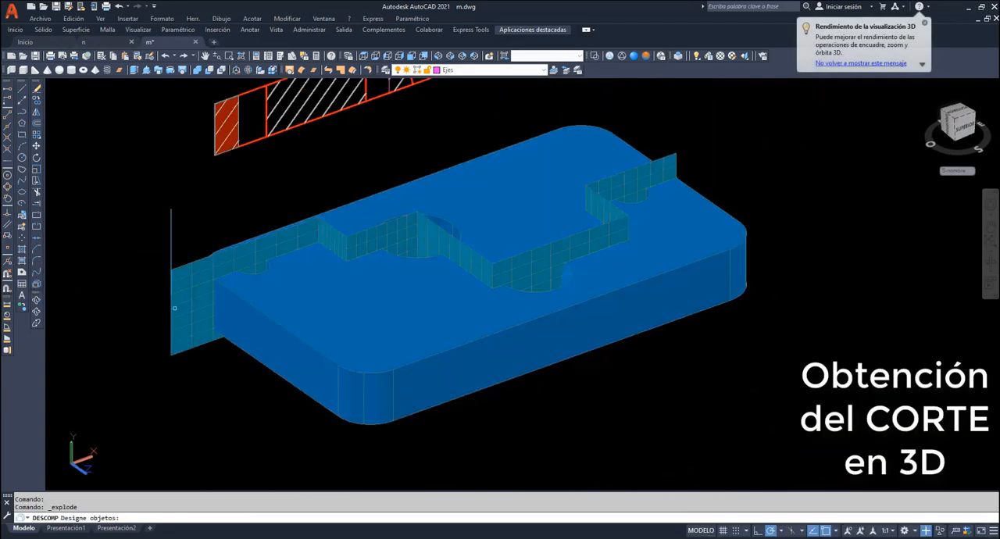
{"action": "left_click", "coordinate": [185, 302]}
{"action": "key", "text": "Return"}
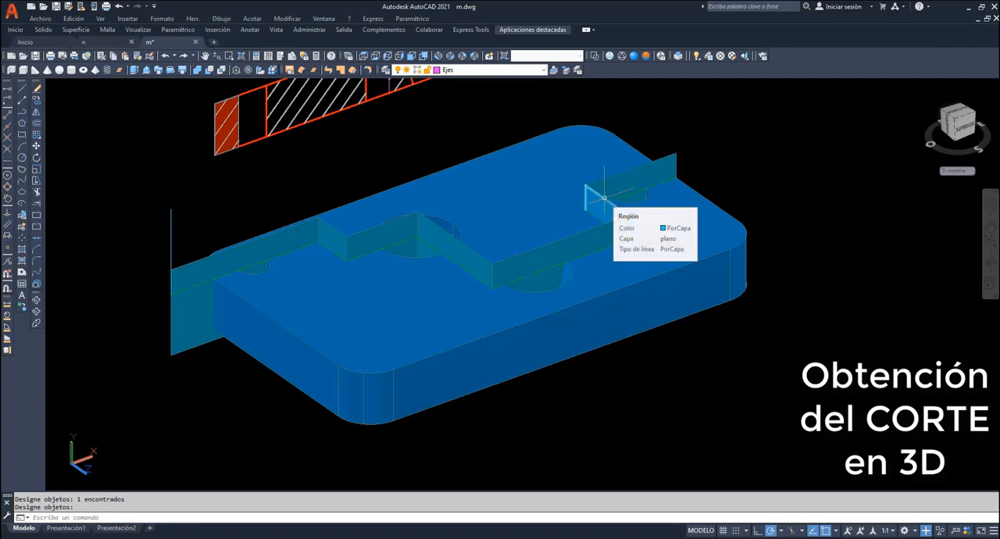
- Delete the three transverse regions that connect the parallel segments of the stepped cutting plane
{"action": "left_click", "coordinate": [604, 198]}
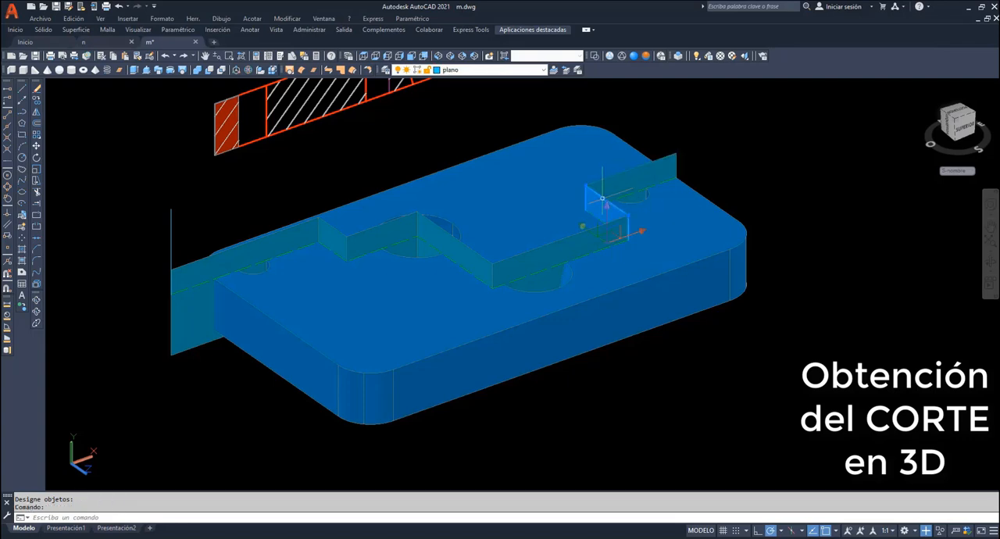
{"action": "left_click", "coordinate": [454, 233]}
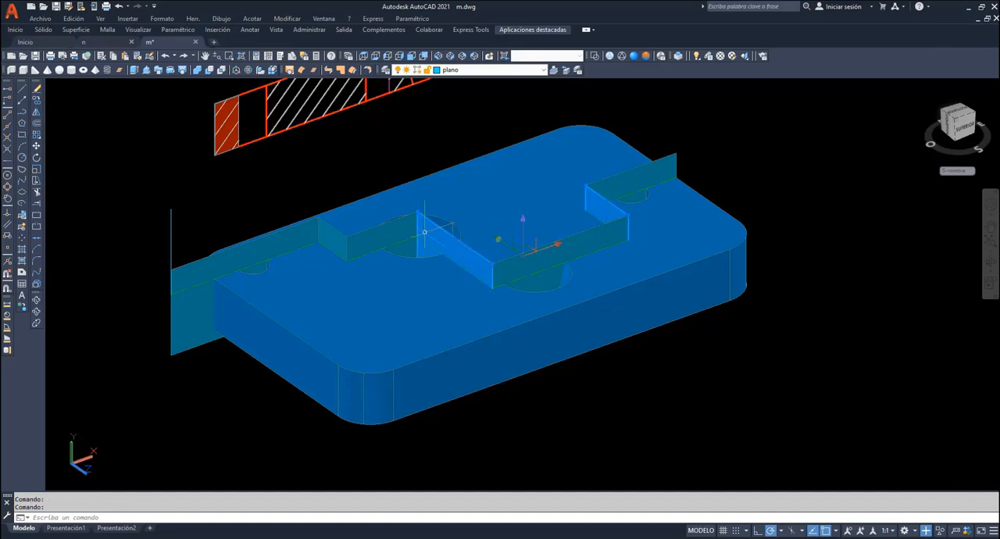
{"action": "left_click", "coordinate": [334, 229]}
{"action": "key", "text": "Escape"}
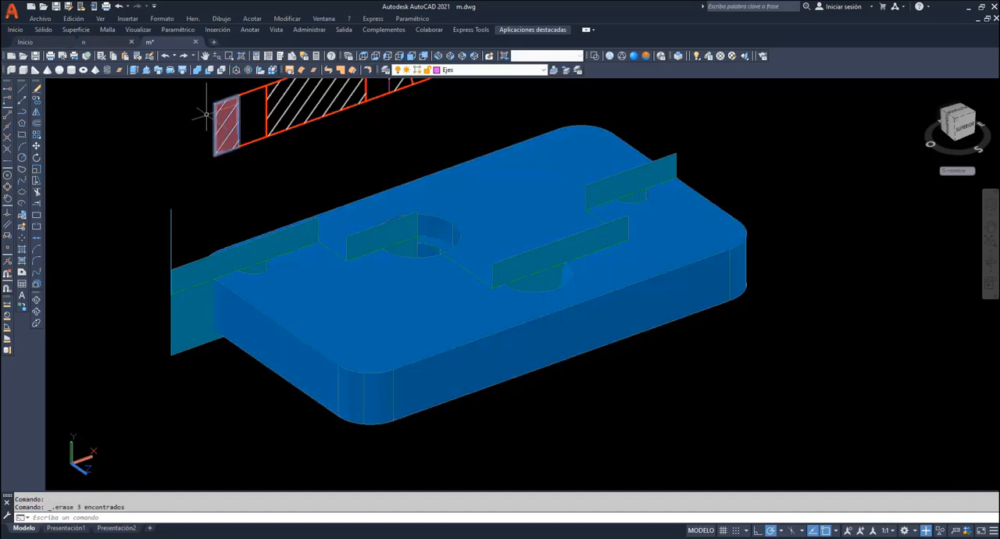
- Extrude the first two parallel cutting regions toward the plate's front, by about 74.8 and 75.7 units, past its edge
{"action": "left_click", "coordinate": [135, 69]}
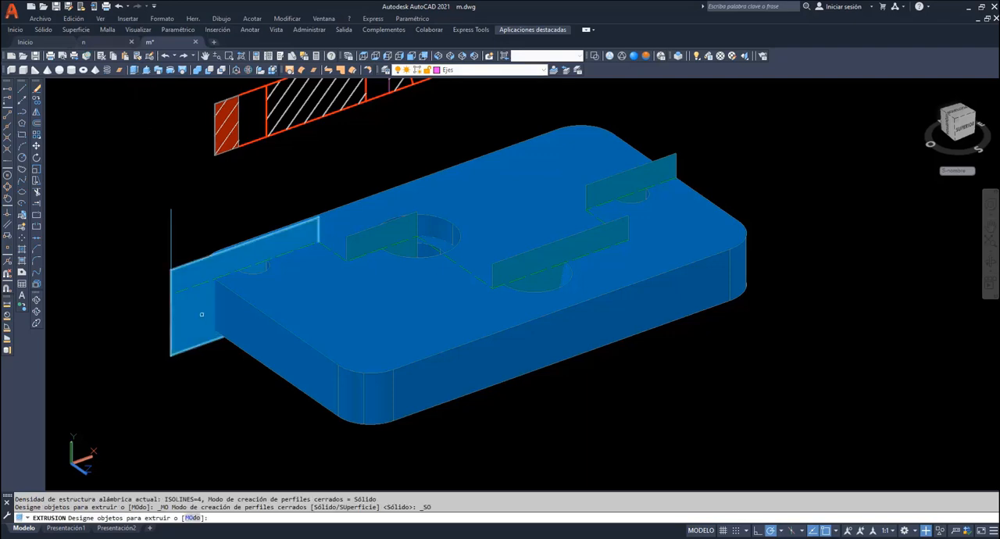
{"action": "left_click", "coordinate": [202, 313]}
{"action": "key", "text": "Return"}
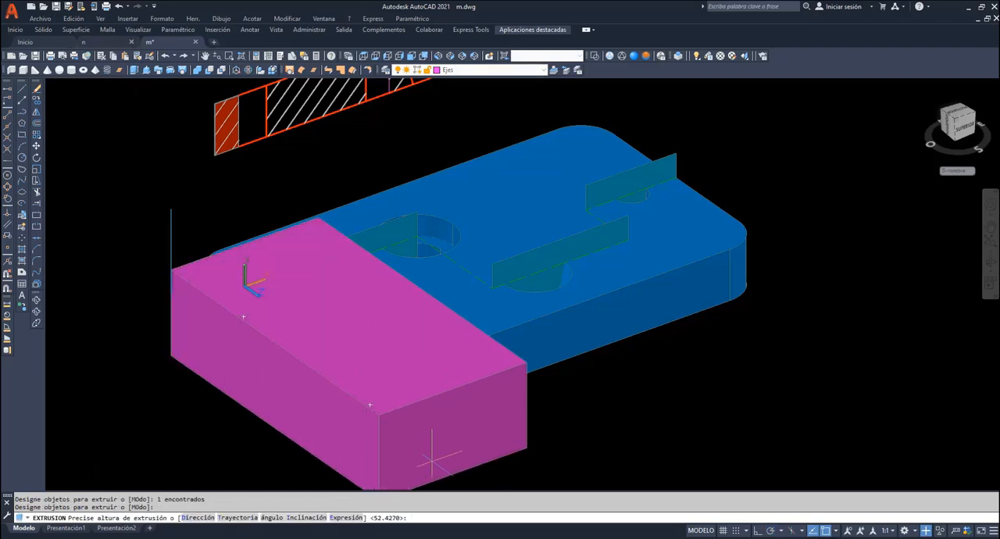
{"action": "left_click", "coordinate": [424, 413]}
{"action": "key", "text": "Return"}
{"action": "left_click", "coordinate": [380, 239]}
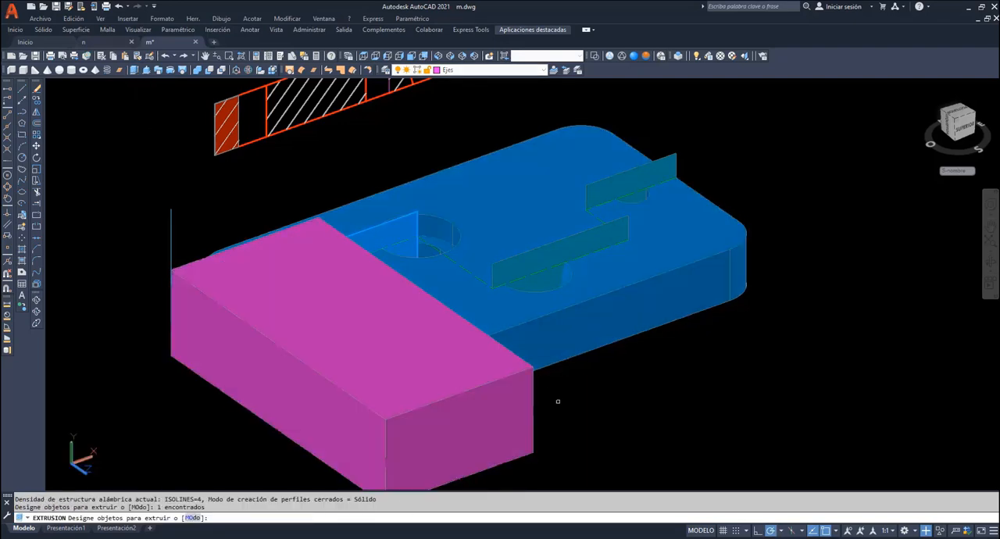
{"action": "key", "text": "Return"}
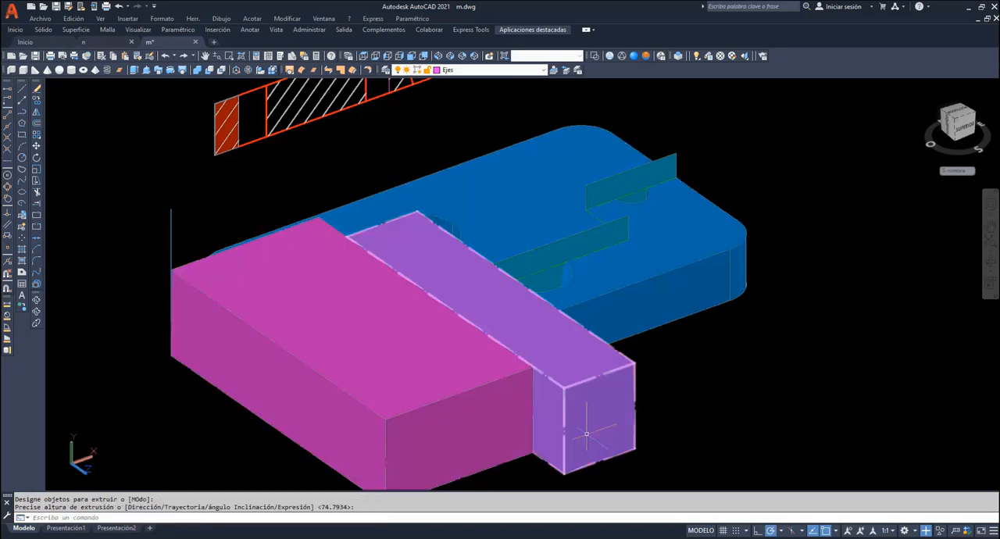
{"action": "left_click", "coordinate": [586, 414]}
- Extrude the remaining two parallel cutting regions past the plate's front edge, the third by about 56.9 units
{"action": "key", "text": "Return"}
{"action": "left_click", "coordinate": [536, 266]}
{"action": "key", "text": "Return"}
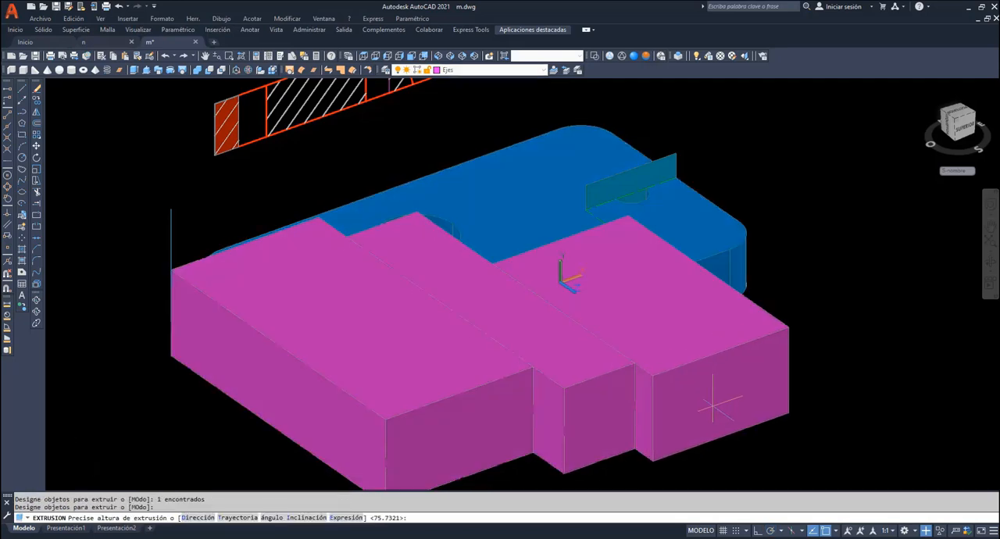
{"action": "left_click", "coordinate": [669, 312]}
{"action": "key", "text": "Return"}
{"action": "left_click", "coordinate": [641, 180]}
{"action": "key", "text": "Return"}
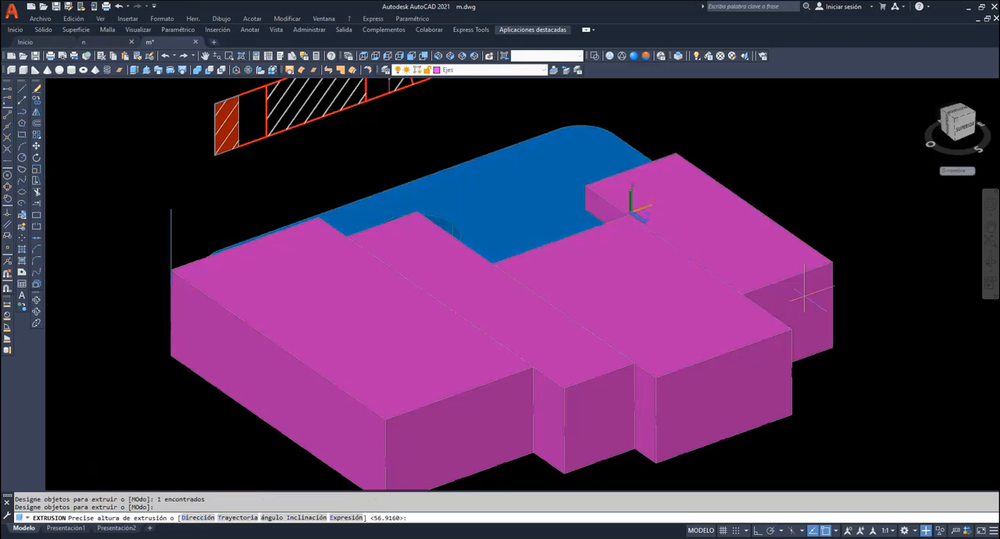
{"action": "left_click", "coordinate": [824, 311]}
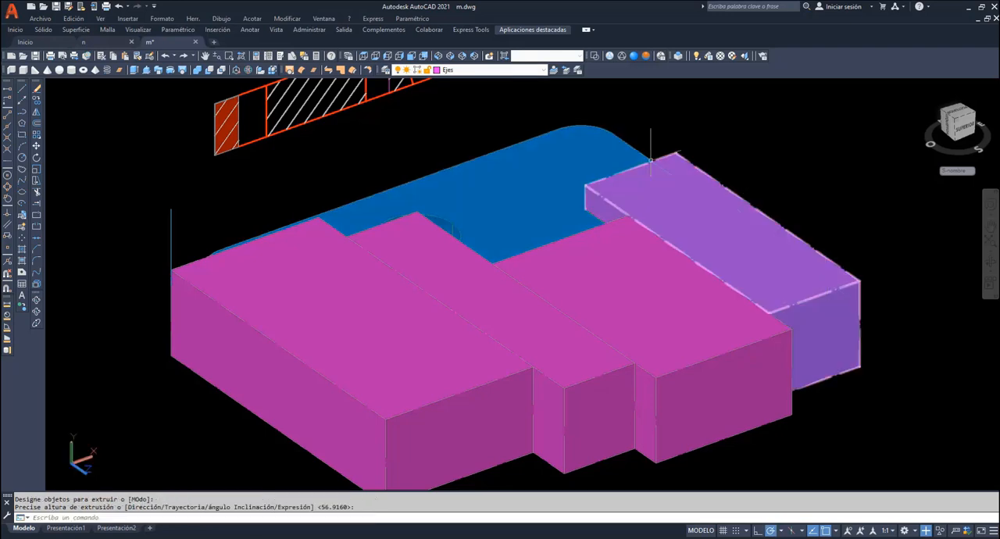
- Subtract the four extruded blocks from the plate to expose its stepped cut
{"action": "left_click", "coordinate": [210, 70]}
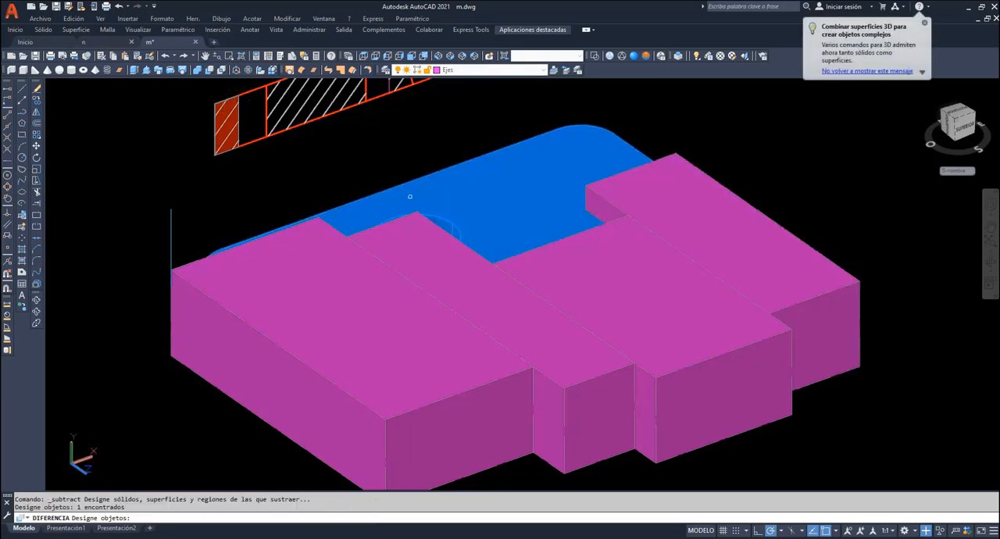
{"action": "left_click", "coordinate": [711, 253]}
{"action": "left_click", "coordinate": [758, 362]}
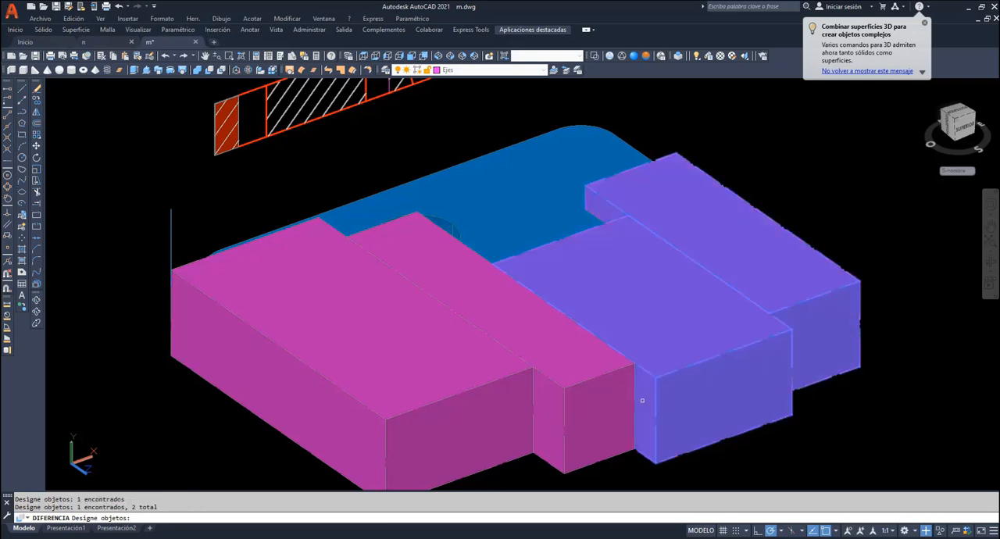
{"action": "left_click", "coordinate": [585, 420]}
{"action": "left_click", "coordinate": [469, 426]}
{"action": "key", "text": "Return"}
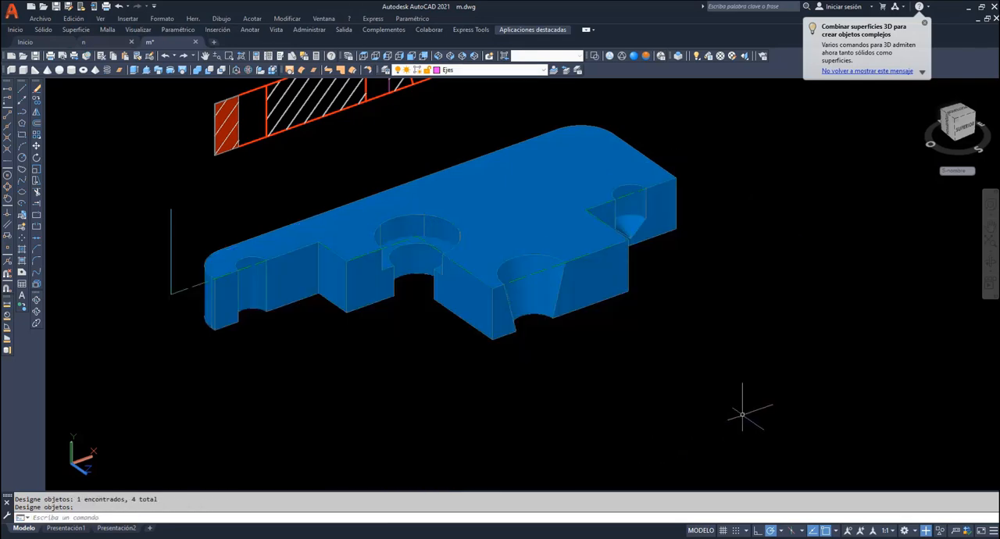
- Make sombreado the current layer and align the UCS with the small rectangular cut face at the plate's end
{"action": "left_click", "coordinate": [412, 57]}
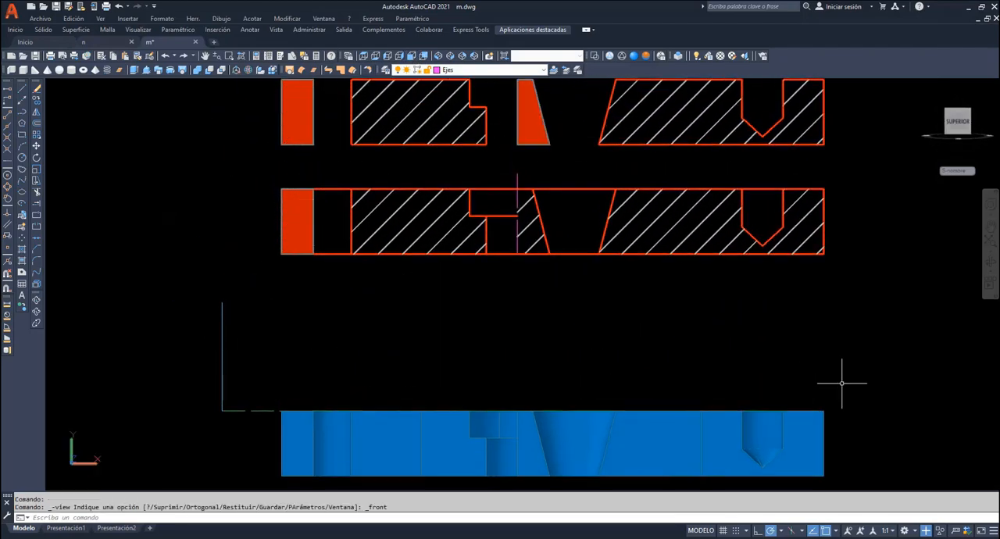
{"action": "left_click", "coordinate": [992, 266]}
{"action": "left_click_drag", "start_coordinate": [642, 368], "coordinate": [617, 404]}
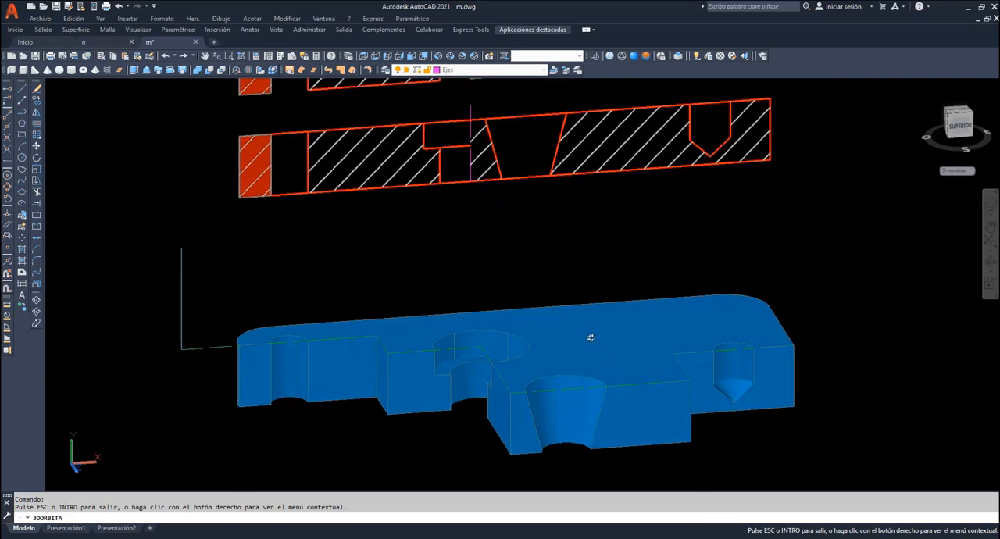
{"action": "right_click", "coordinate": [542, 252]}
{"action": "left_click", "coordinate": [564, 260]}
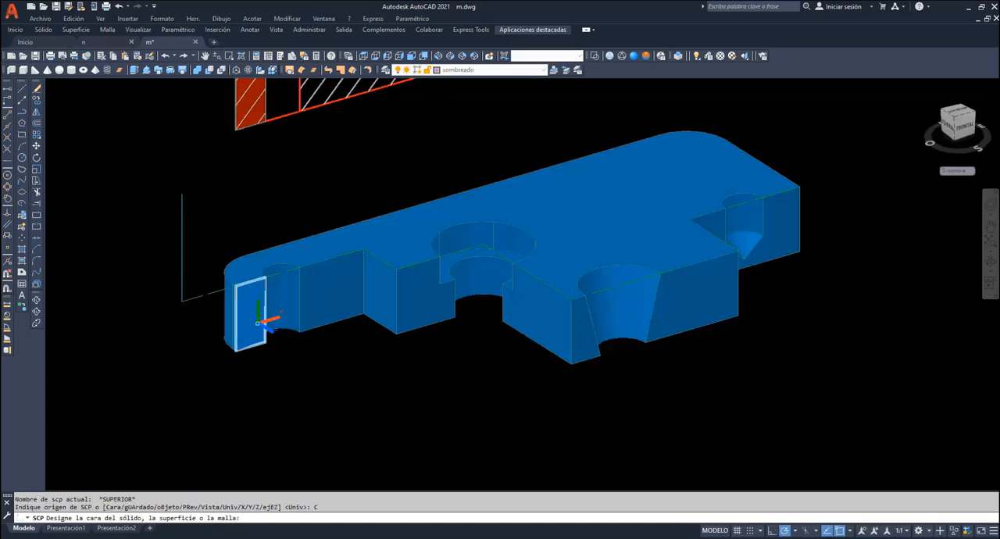
{"action": "left_click", "coordinate": [250, 318]}
{"action": "key", "text": "Return"}
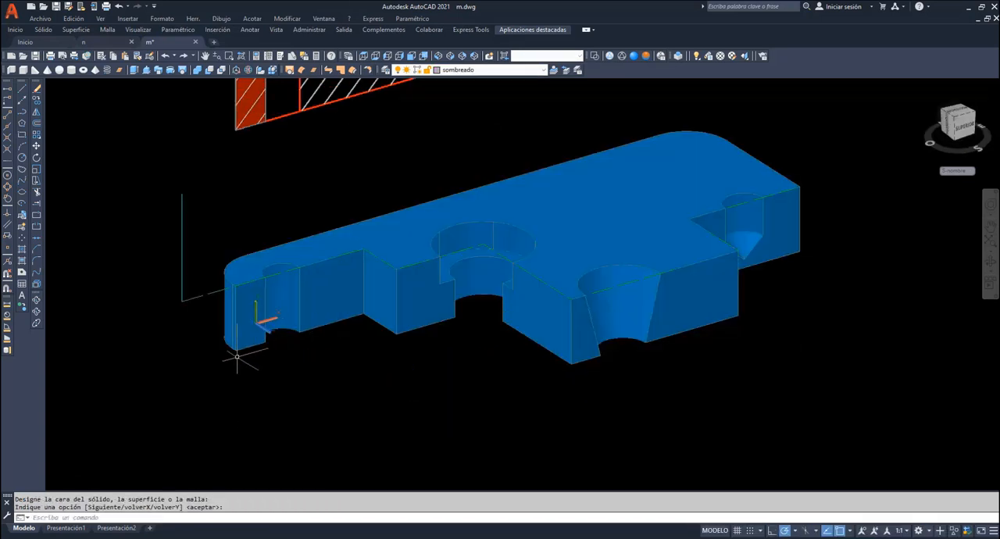
- Hatch the two coplanar cut faces on either side of the small end hole
{"action": "left_click", "coordinate": [22, 248]}
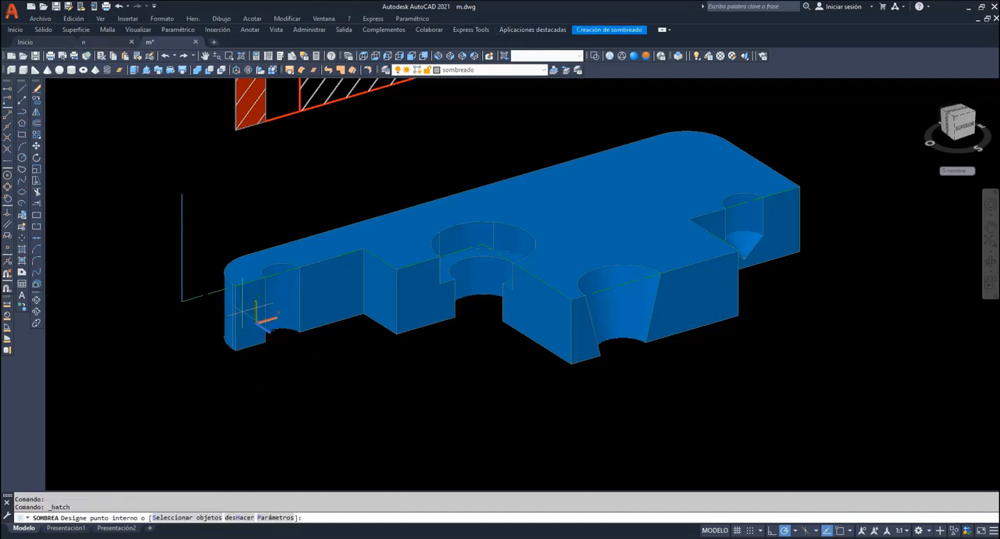
{"action": "left_click", "coordinate": [254, 313]}
{"action": "left_click", "coordinate": [332, 301]}
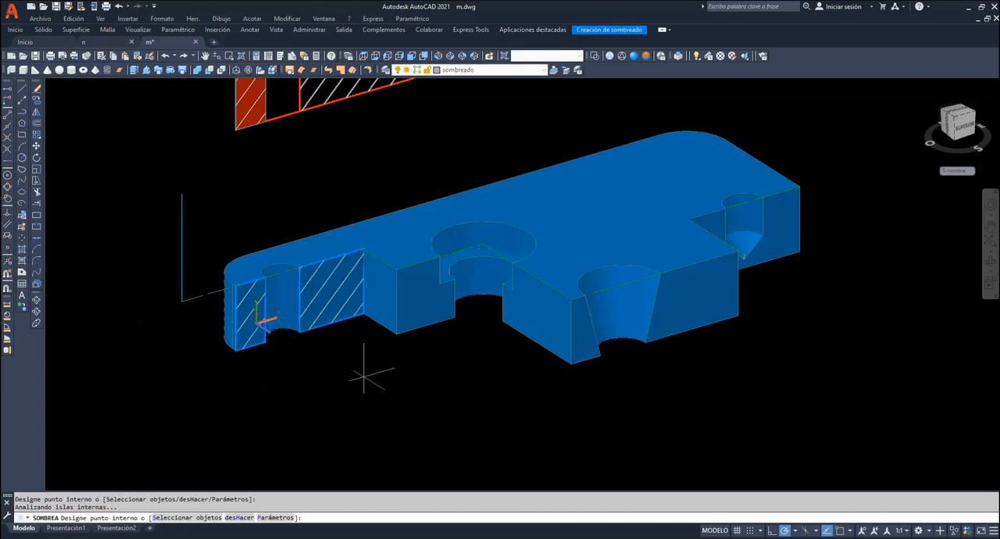
{"action": "key", "text": "Return"}
- Align the UCS with the stepped cut face beside the counterbored hole and hatch that face
{"action": "type", "text": "sc"}
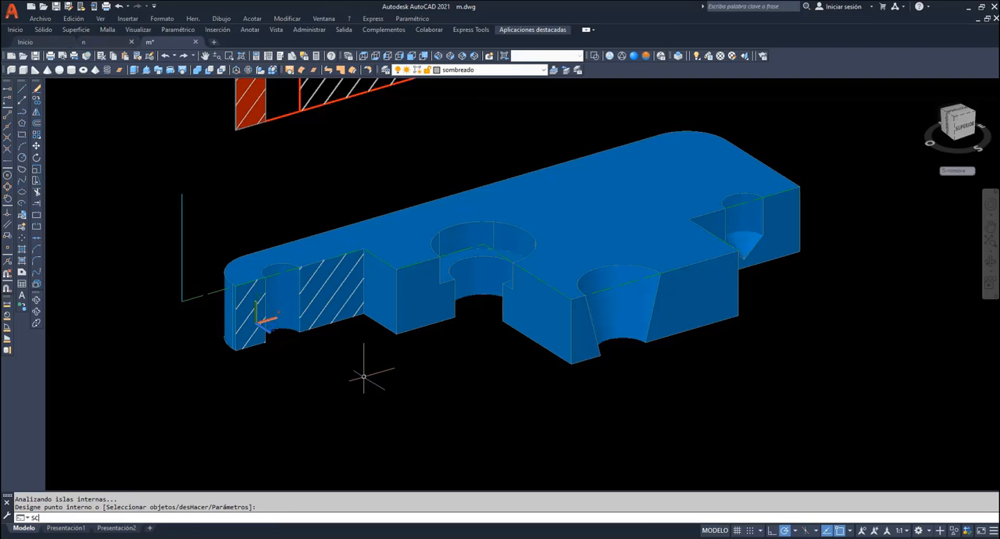
{"action": "type", "text": "p"}
{"action": "key", "text": "Return"}
{"action": "left_click", "coordinate": [145, 518]}
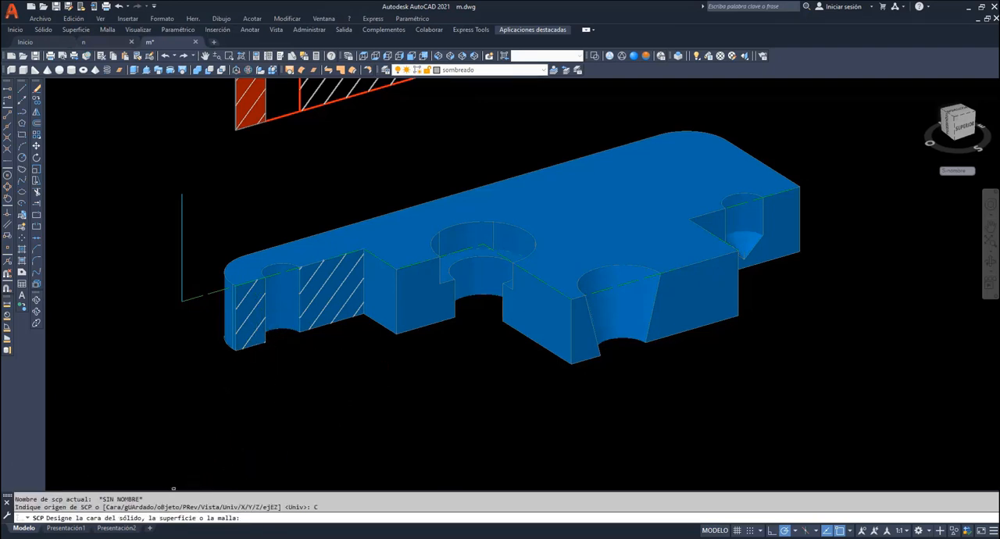
{"action": "left_click", "coordinate": [394, 327]}
{"action": "key", "text": "Return"}
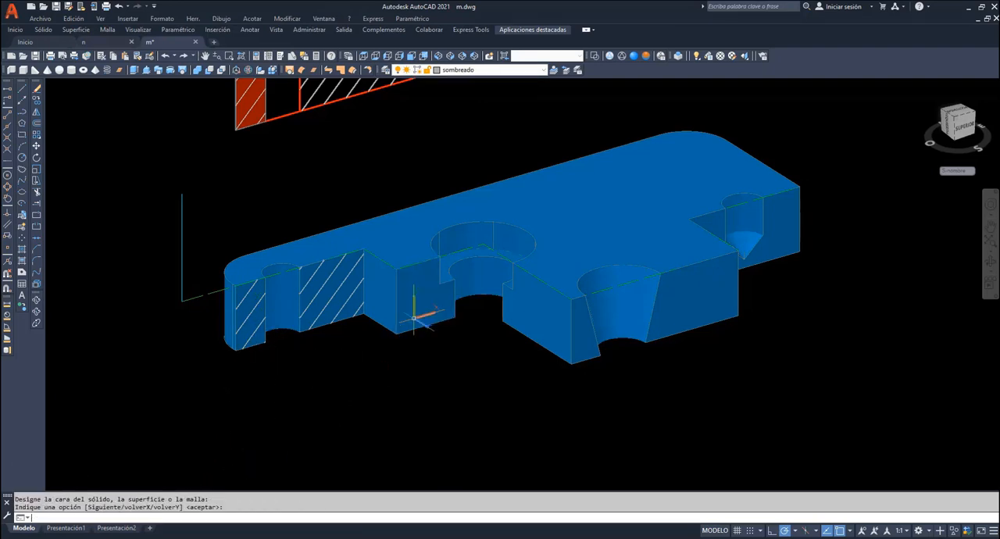
{"action": "left_click", "coordinate": [22, 250]}
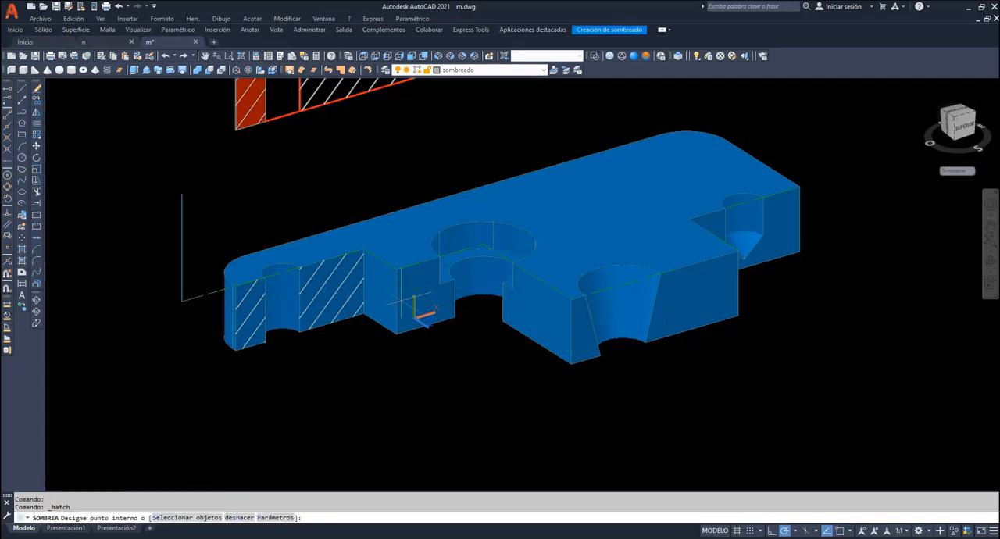
{"action": "left_click", "coordinate": [421, 310]}
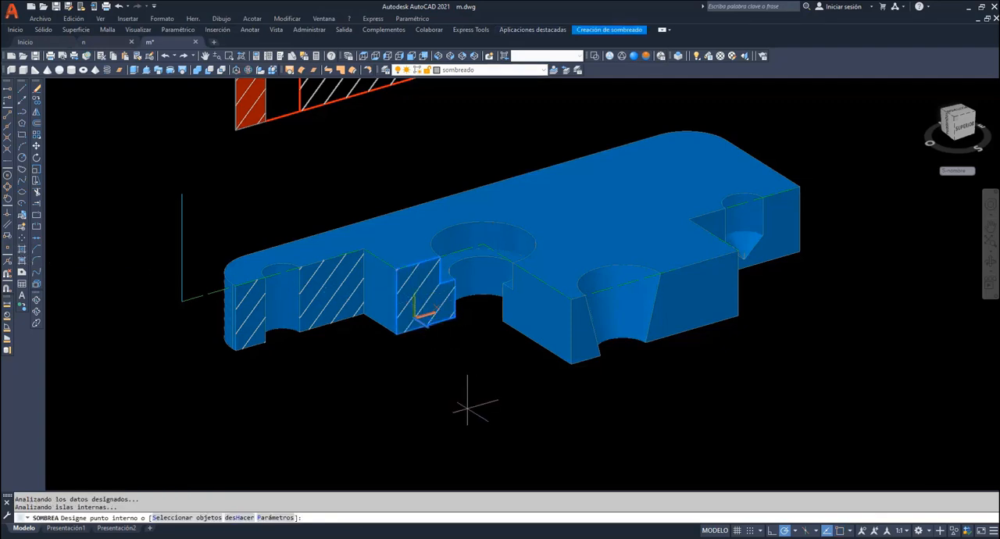
{"action": "key", "text": "Return"}
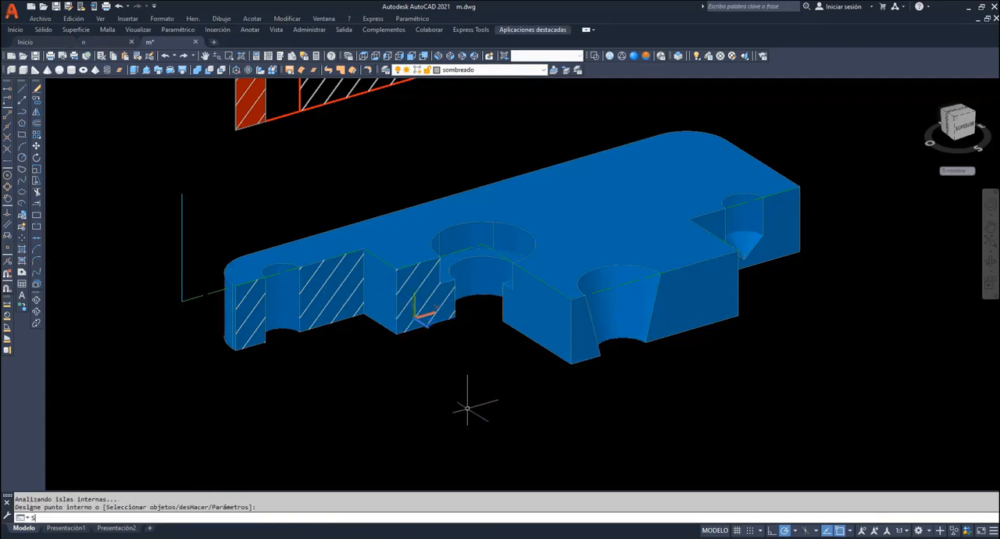
- Move the UCS origin onto the foremost cut plane and hatch both cut faces flanking the conical hole
{"action": "type", "text": "SCP"}
{"action": "key", "text": "Return"}
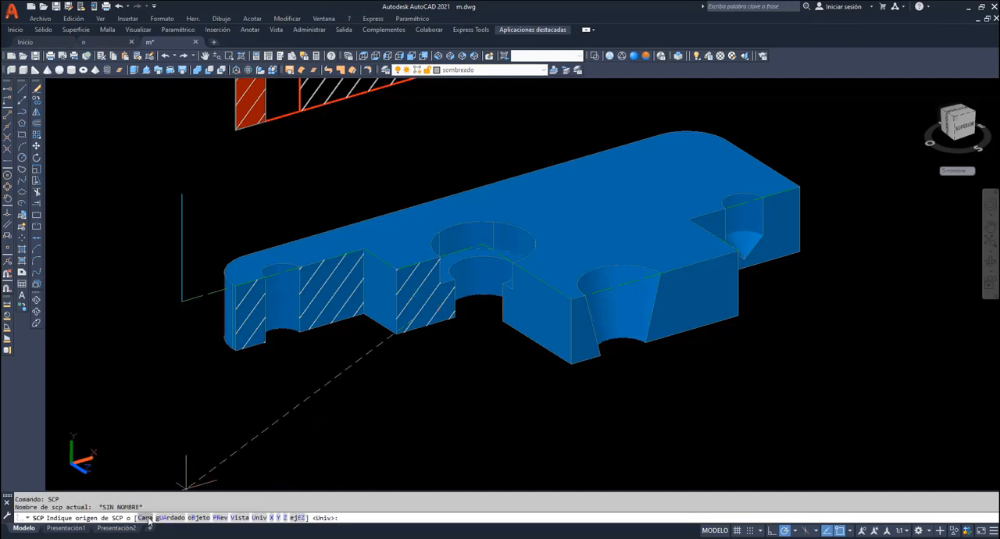
{"action": "left_click", "coordinate": [580, 346]}
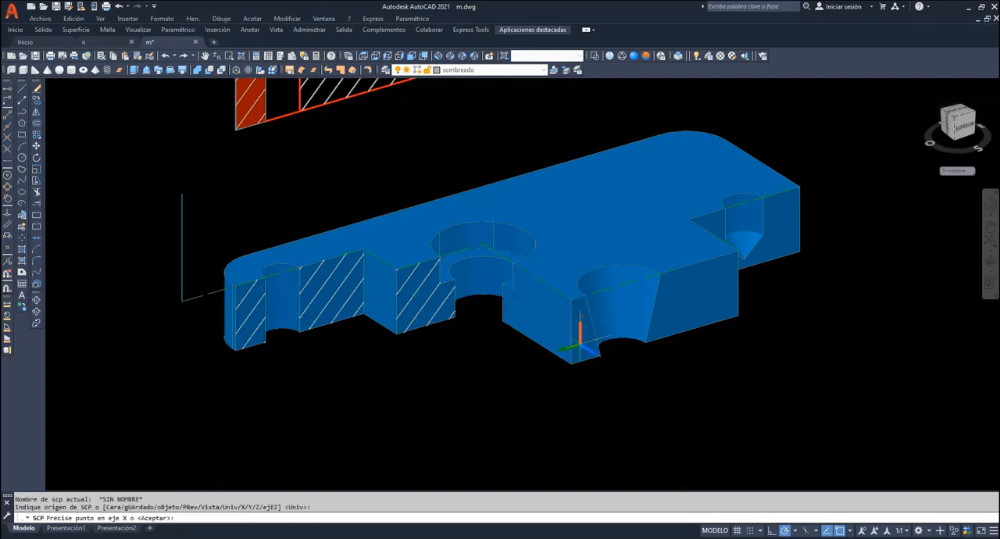
{"action": "key", "text": "Return"}
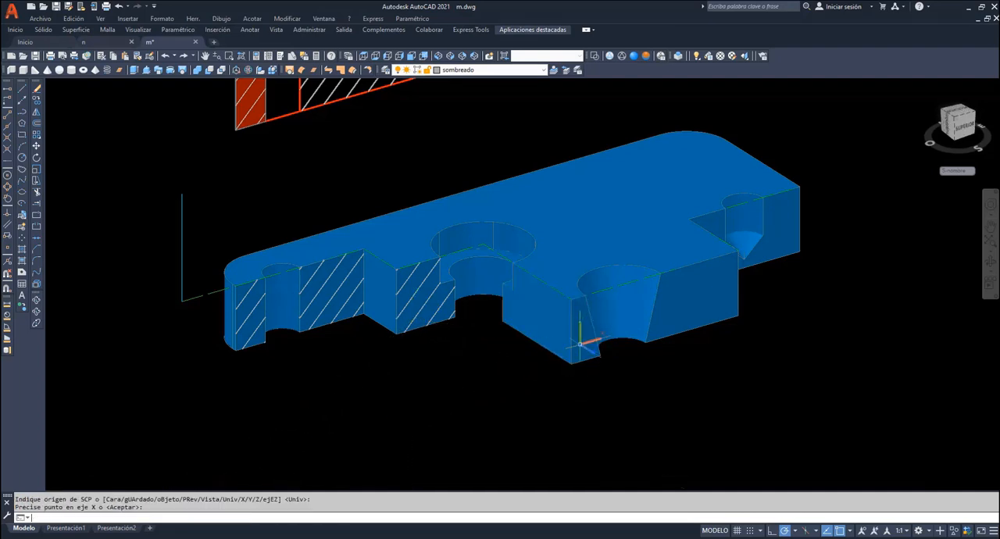
{"action": "left_click", "coordinate": [22, 250]}
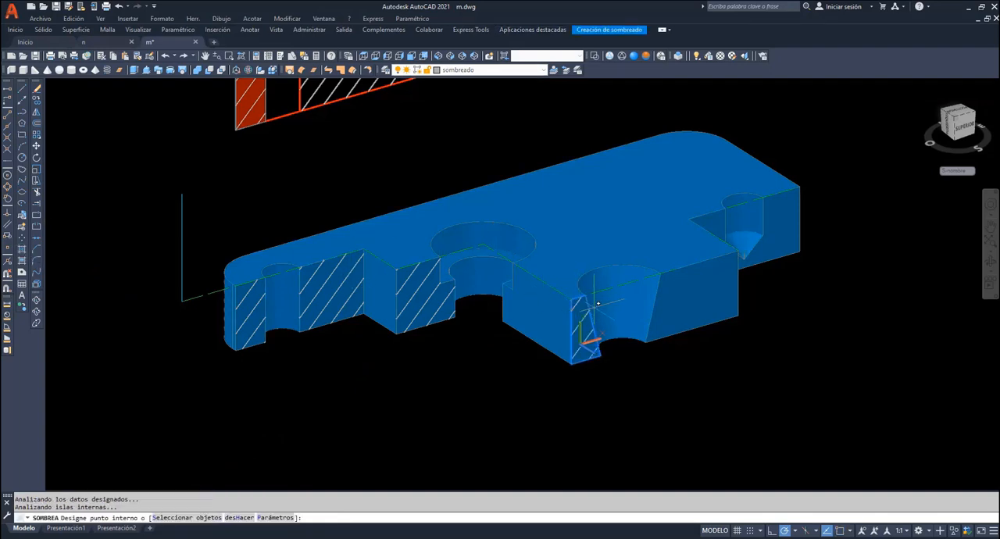
{"action": "left_click", "coordinate": [668, 285]}
{"action": "key", "text": "Return"}
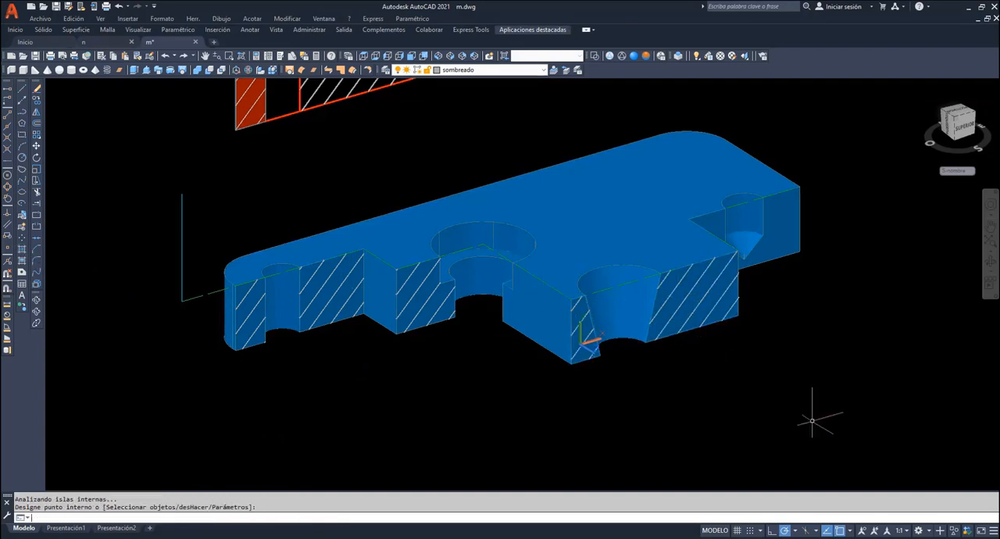
- Align the UCS with the cut face at the plate's far end and hatch the section around the blind drilled hole
{"action": "type", "text": "SCP"}
{"action": "key", "text": "Return"}
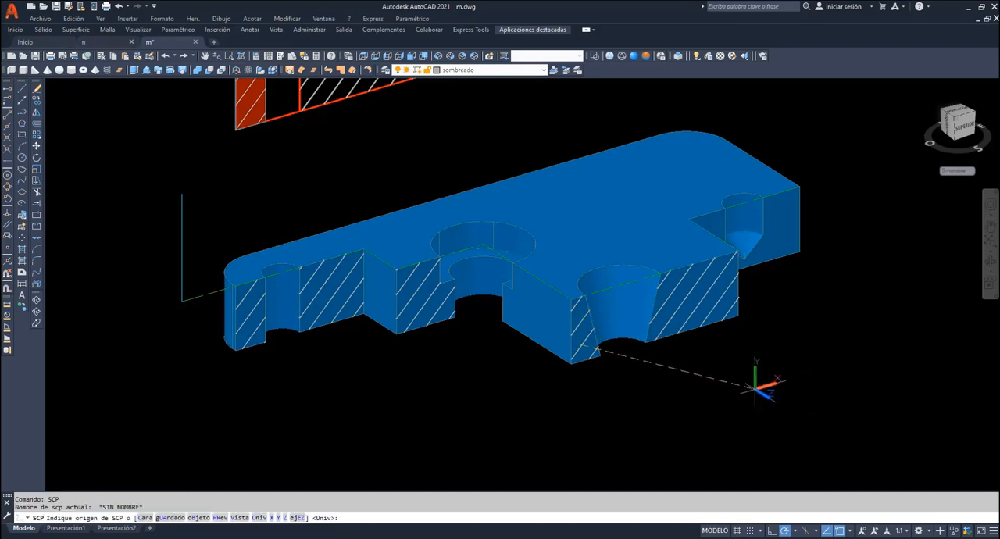
{"action": "left_click", "coordinate": [145, 518]}
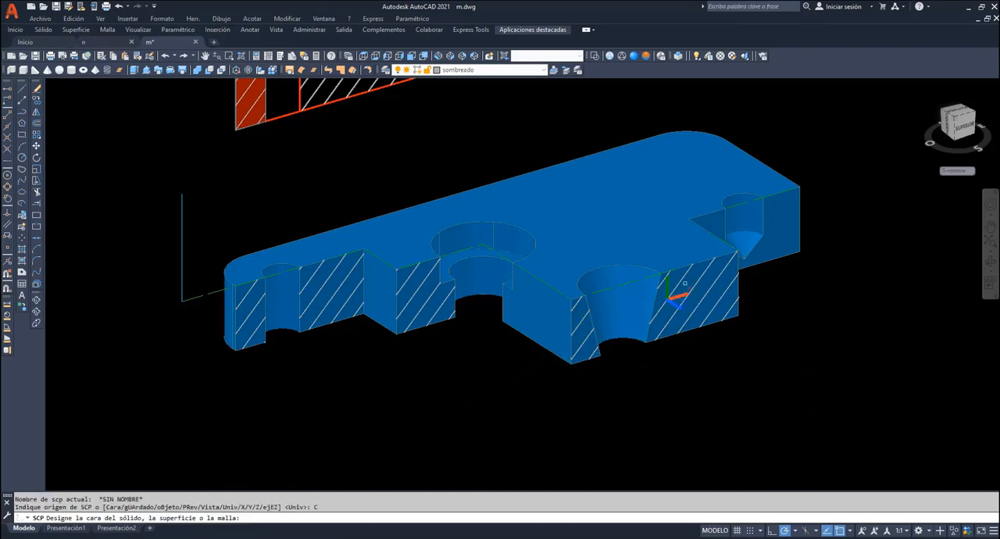
{"action": "left_click", "coordinate": [791, 248]}
{"action": "key", "text": "Return"}
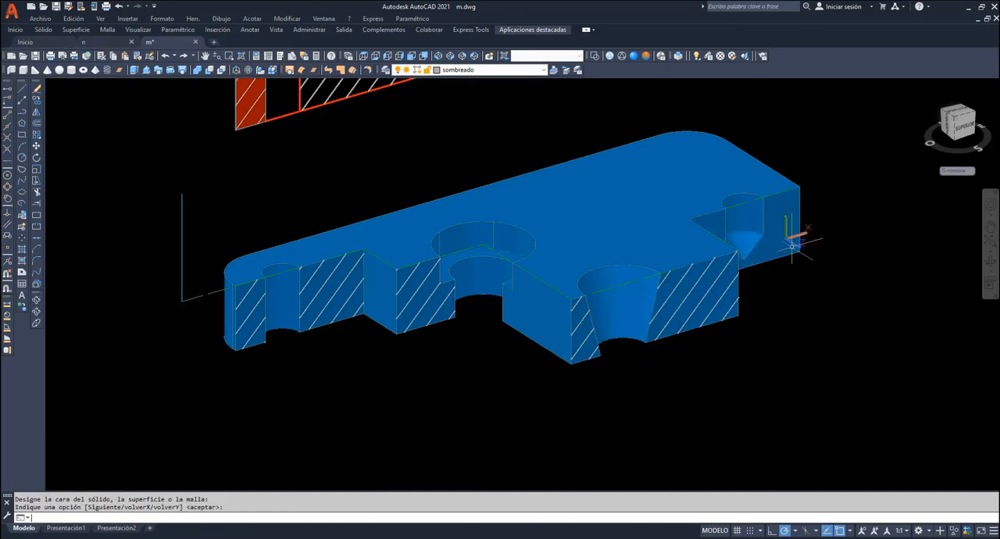
{"action": "left_click", "coordinate": [21, 249]}
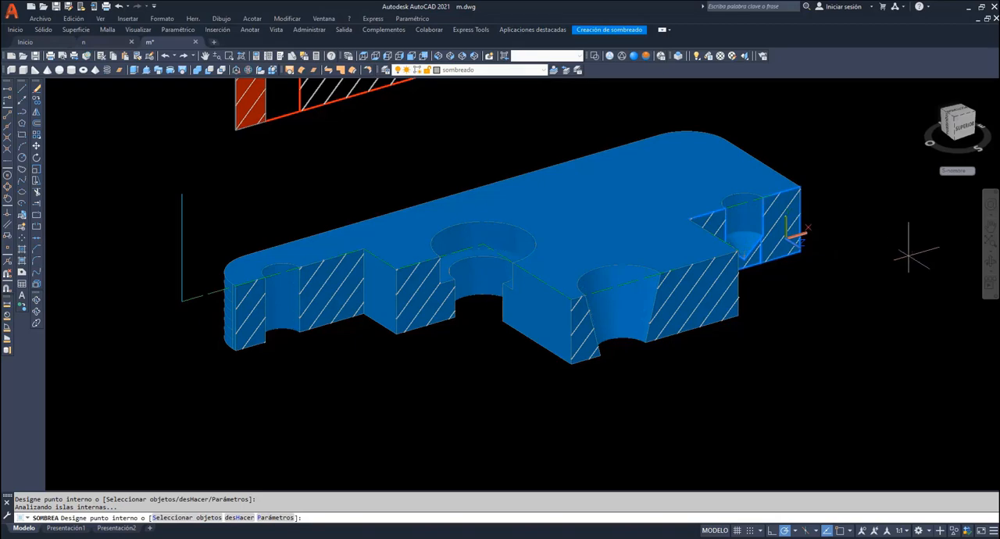
{"action": "key", "text": "Return"}
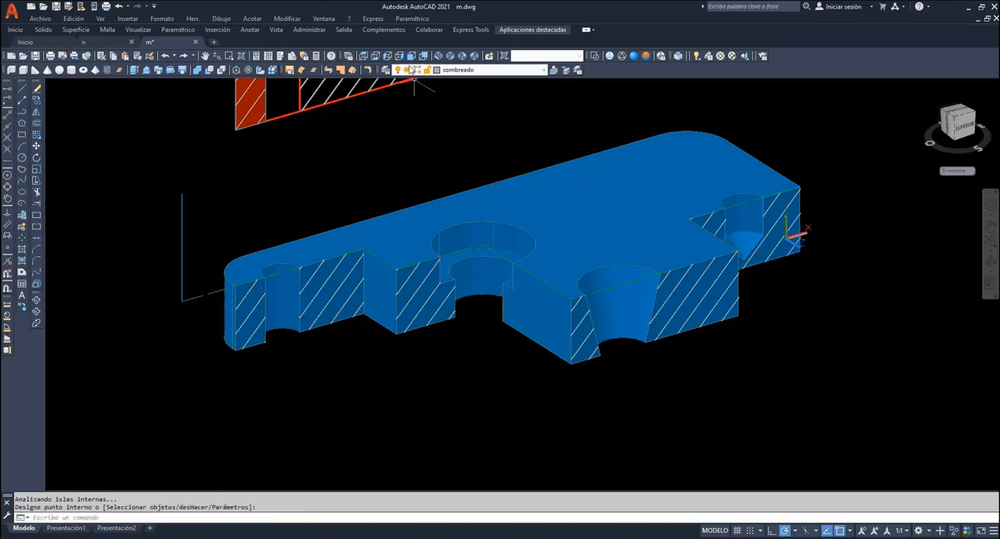
- Compare the hatched 3D cut with the 2D cut in front view, and orbit back to an oblique view
{"action": "left_click", "coordinate": [411, 56]}
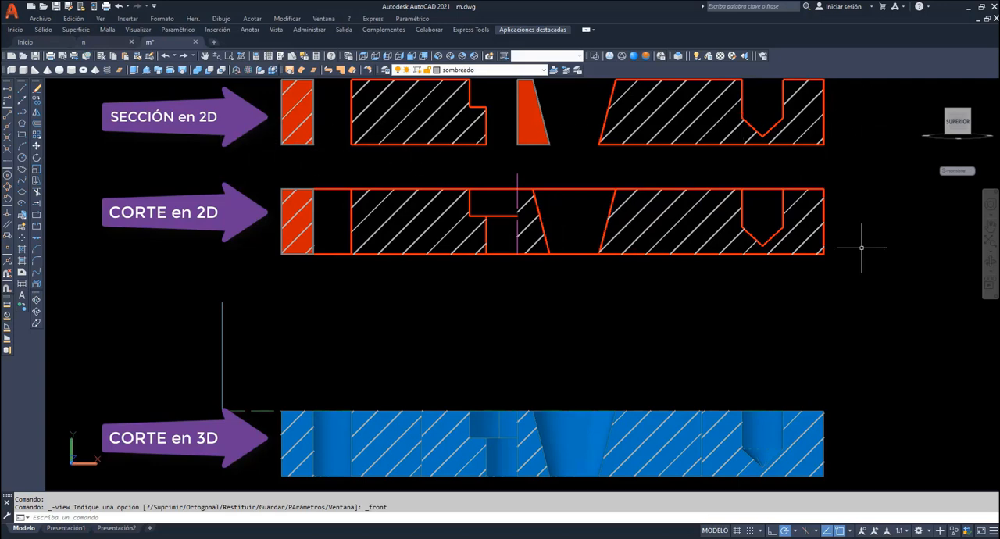
{"action": "left_click", "coordinate": [991, 265]}
{"action": "left_click_drag", "start_coordinate": [407, 325], "coordinate": [476, 339]}
{"action": "key", "text": "Escape"}
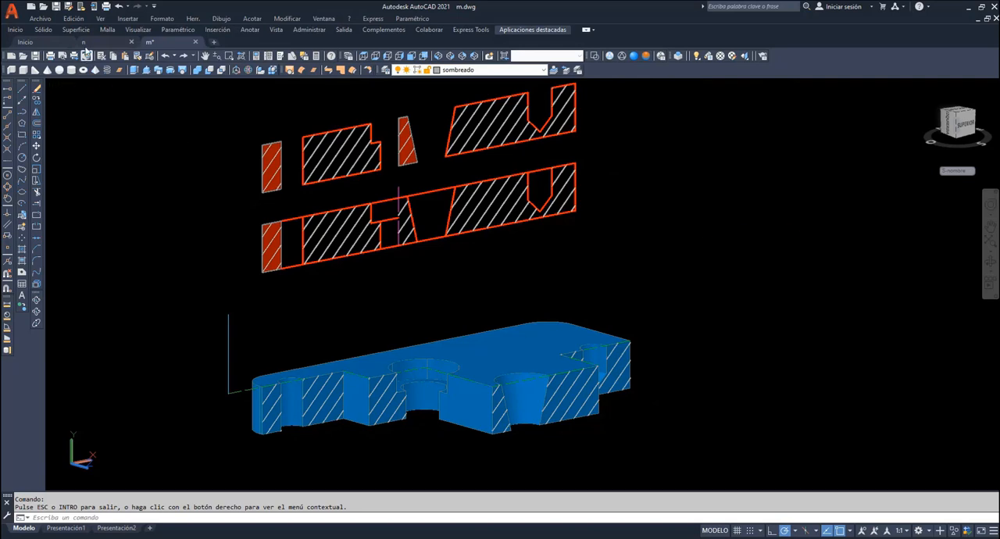
- Divide the model space into two vertical viewports and adjust the view of the solid and its sections
{"action": "left_click", "coordinate": [100, 19]}
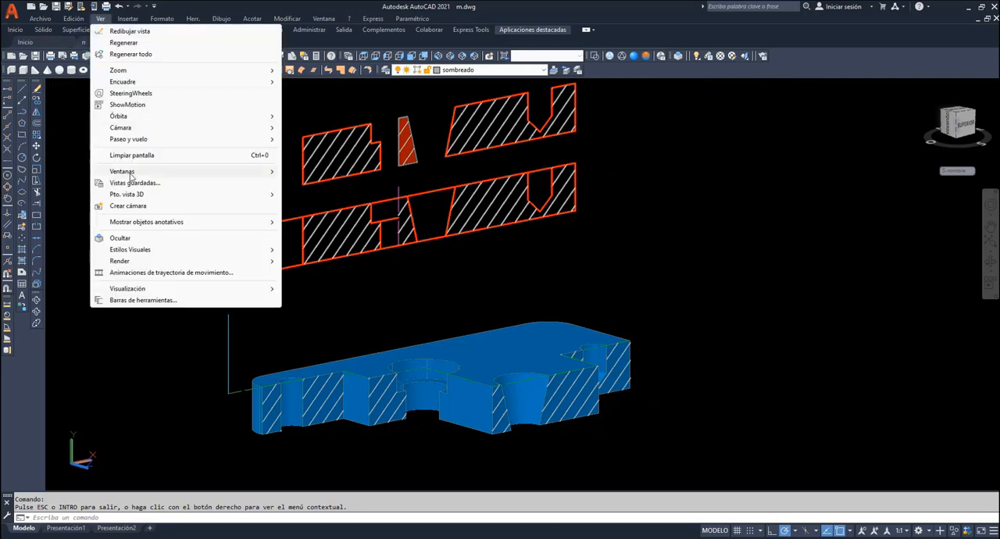
{"action": "mouse_move", "coordinate": [133, 172]}
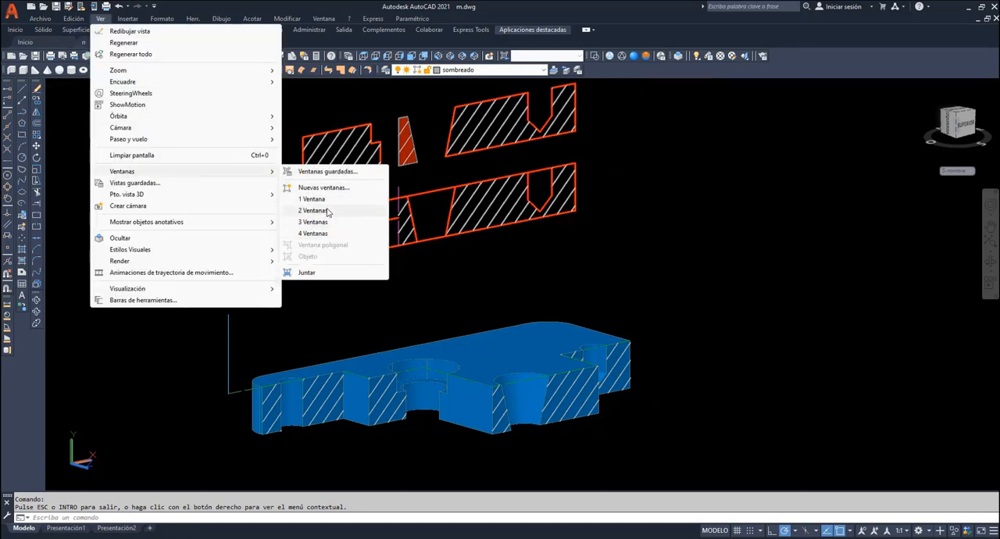
{"action": "left_click", "coordinate": [313, 210]}
{"action": "key", "text": "Return"}
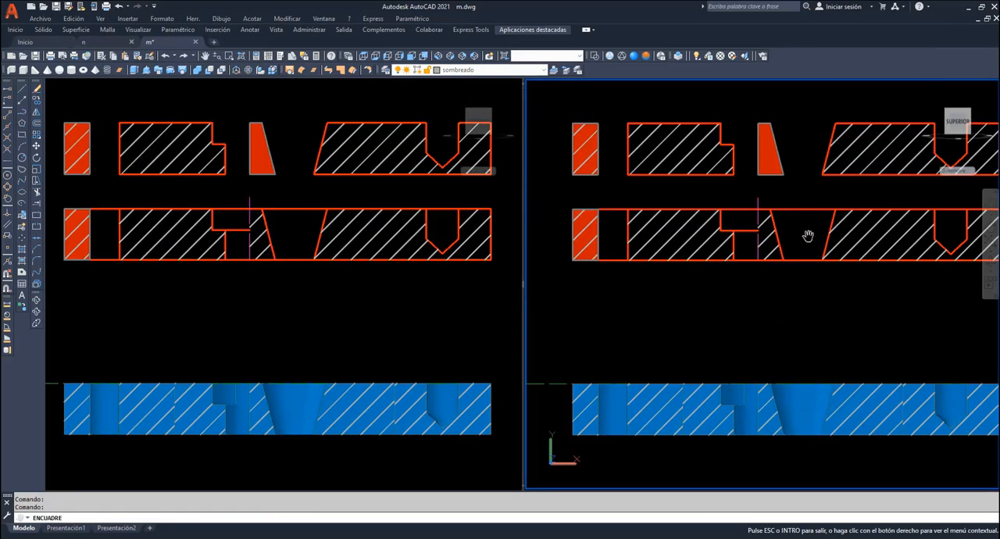
{"action": "left_click_drag", "start_coordinate": [808, 237], "coordinate": [811, 442]}
{"action": "left_click_drag", "start_coordinate": [762, 289], "coordinate": [768, 455]}
{"action": "right_click", "coordinate": [699, 230]}
{"action": "left_click", "coordinate": [720, 235]}
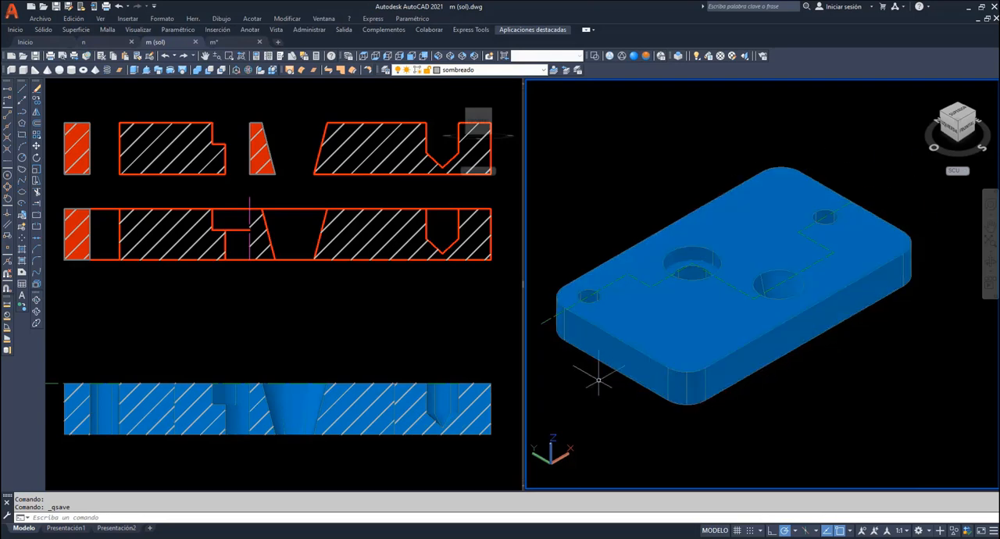
- Orbit the third piece in n.dwg to examine its holes, slot and two stepped cutting paths
{"action": "mouse_move", "coordinate": [546, 320]}
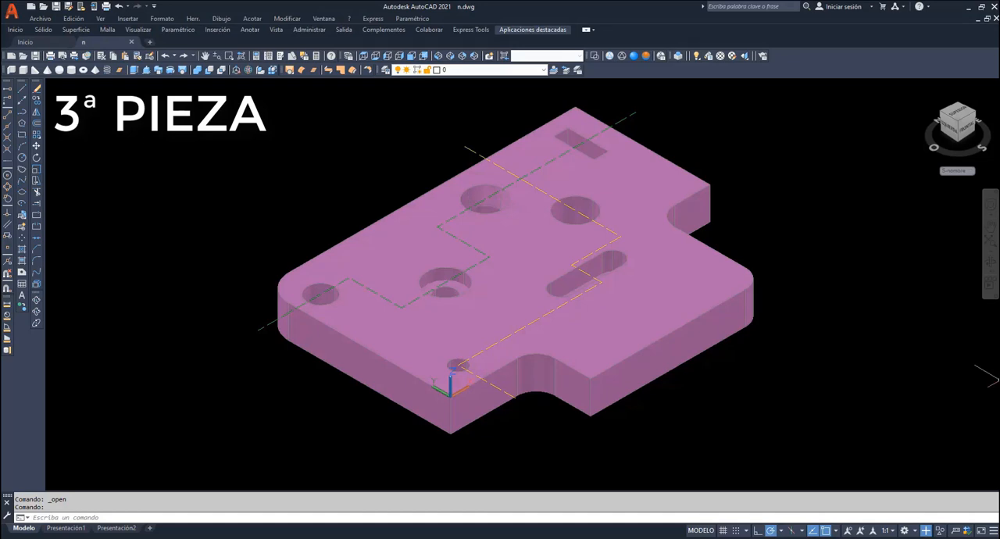
{"action": "left_click", "coordinate": [988, 263]}
{"action": "left_click_drag", "start_coordinate": [666, 256], "coordinate": [619, 329]}
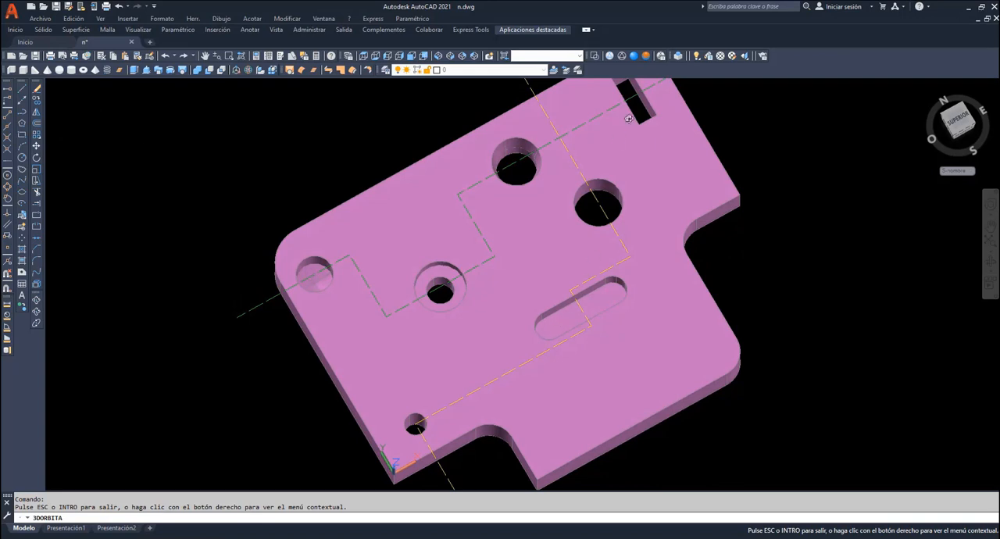
{"action": "left_click_drag", "start_coordinate": [513, 170], "coordinate": [478, 210]}
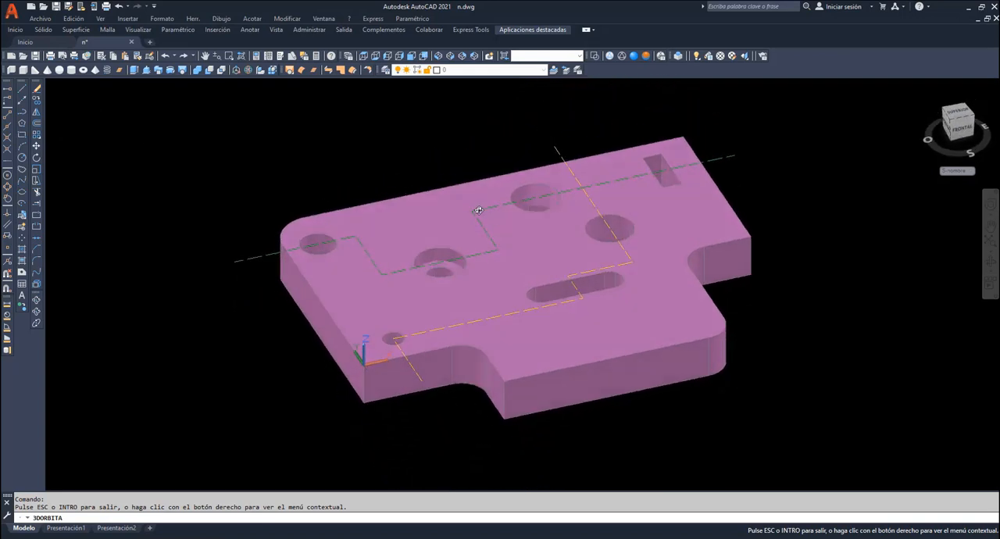
{"action": "right_click", "coordinate": [403, 155]}
{"action": "left_click", "coordinate": [422, 162]}
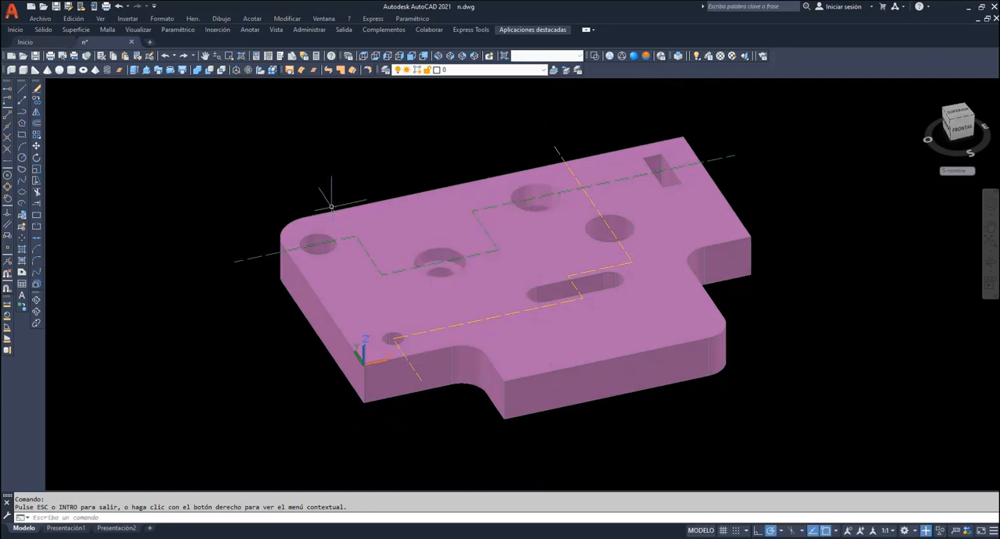
{"action": "mouse_move", "coordinate": [249, 258]}
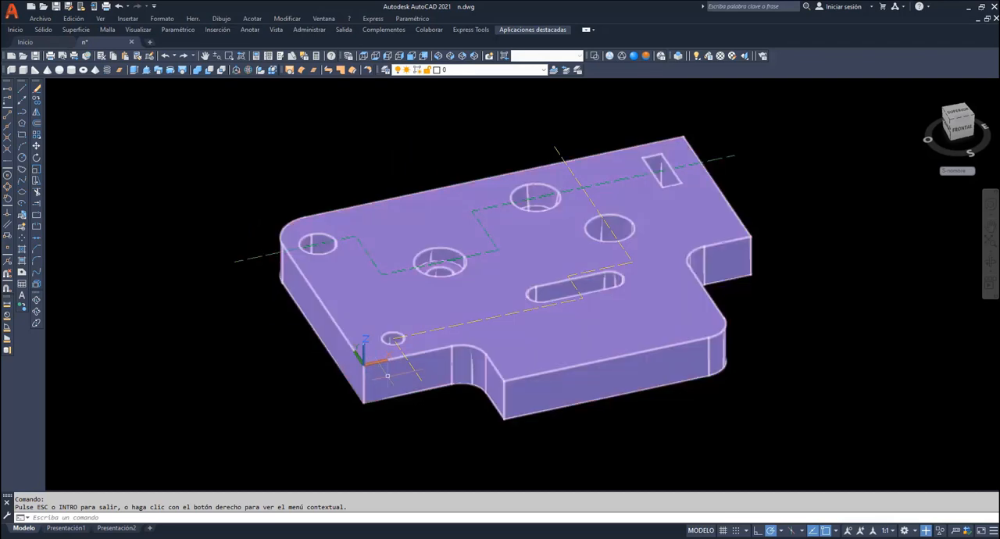
{"action": "mouse_move", "coordinate": [421, 378]}
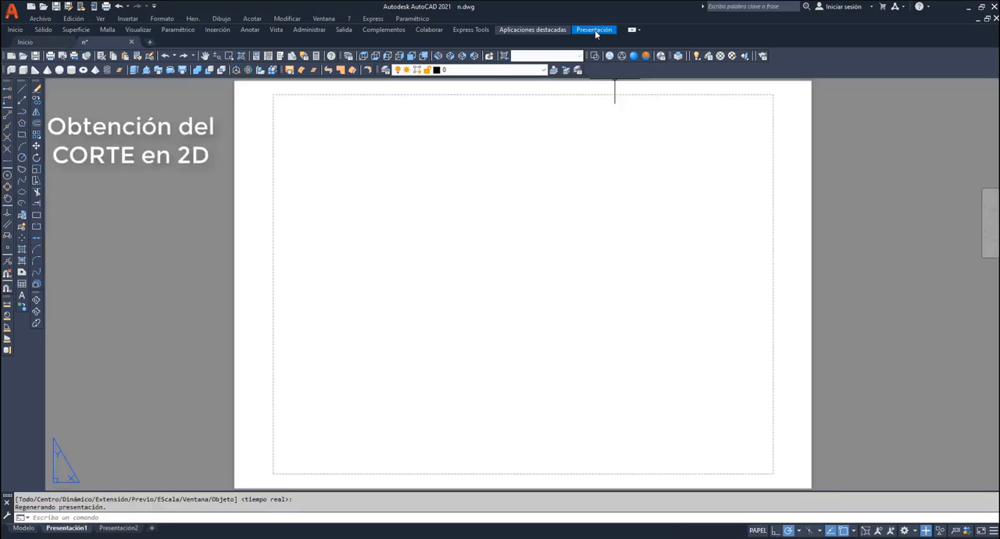
- Start a base view from model space on the Presentación1 layout with the Superior orientation
{"action": "left_click", "coordinate": [595, 30]}
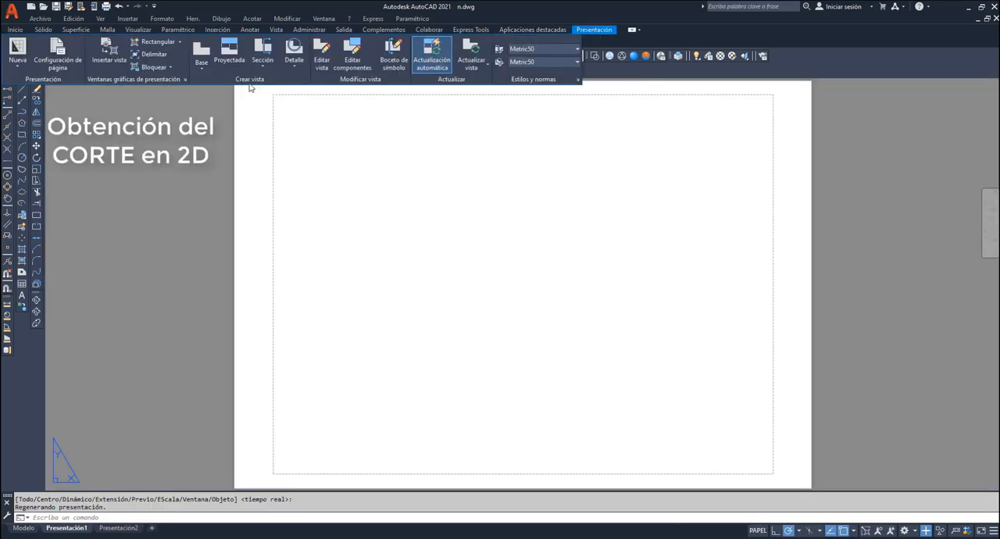
{"action": "left_click", "coordinate": [202, 62]}
{"action": "left_click", "coordinate": [227, 82]}
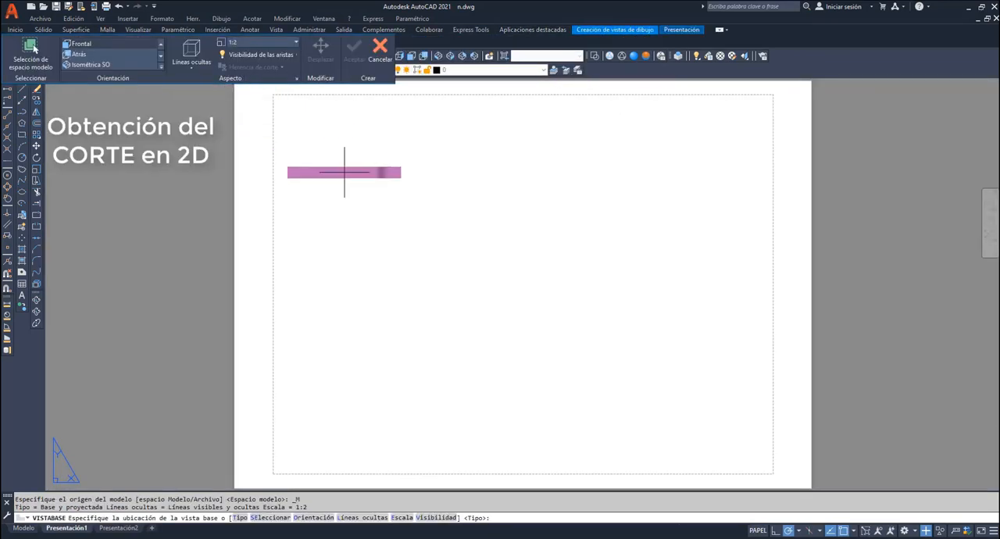
{"action": "left_click", "coordinate": [313, 518]}
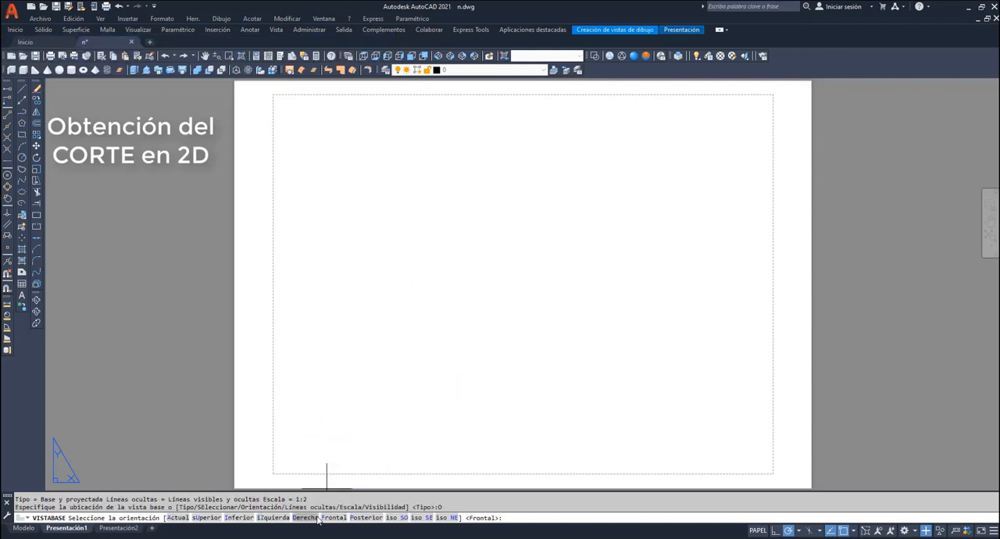
{"action": "left_click", "coordinate": [201, 518]}
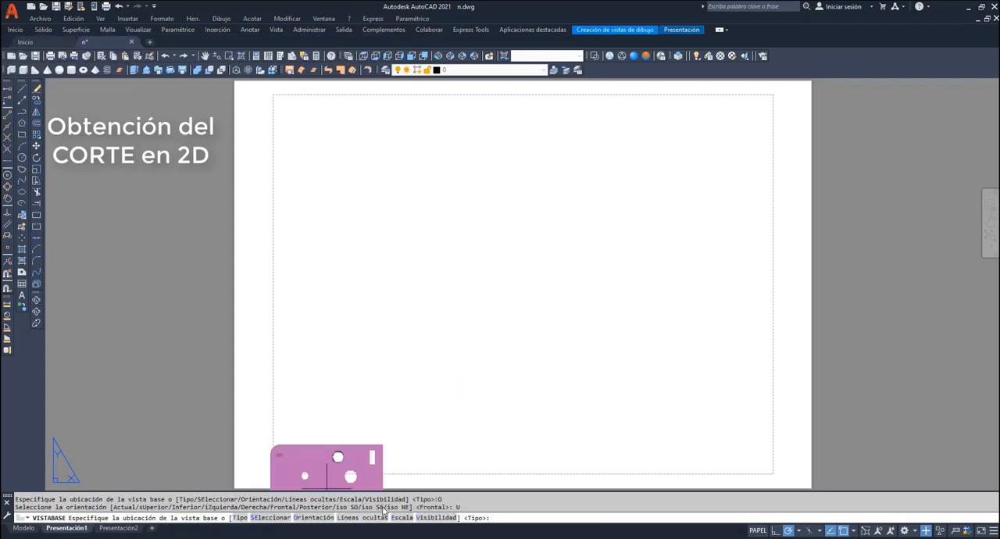
- Set the base view's scale to 1.25 and place it in the lower-left part of the sheet
{"action": "left_click", "coordinate": [402, 517]}
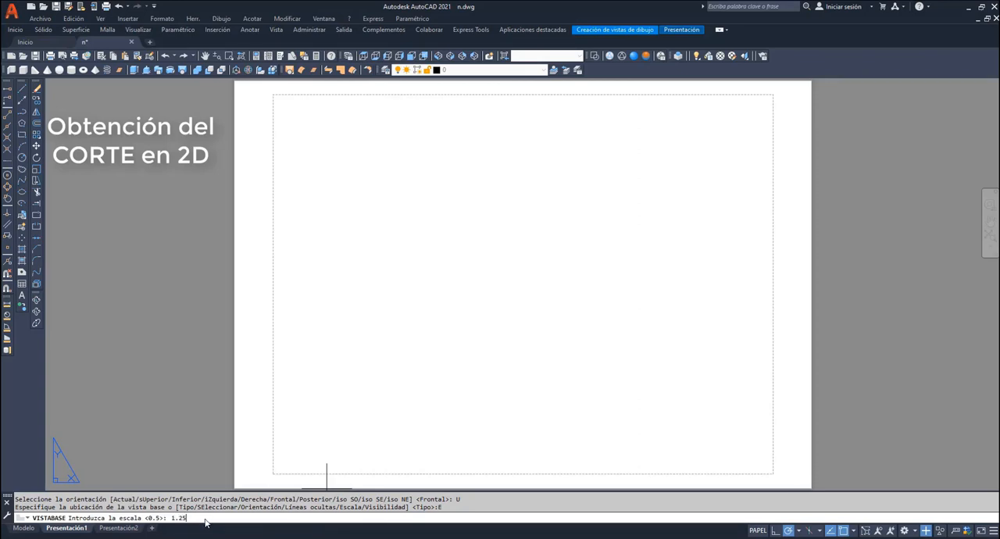
{"action": "type", "text": "1.25"}
{"action": "key", "text": "Return"}
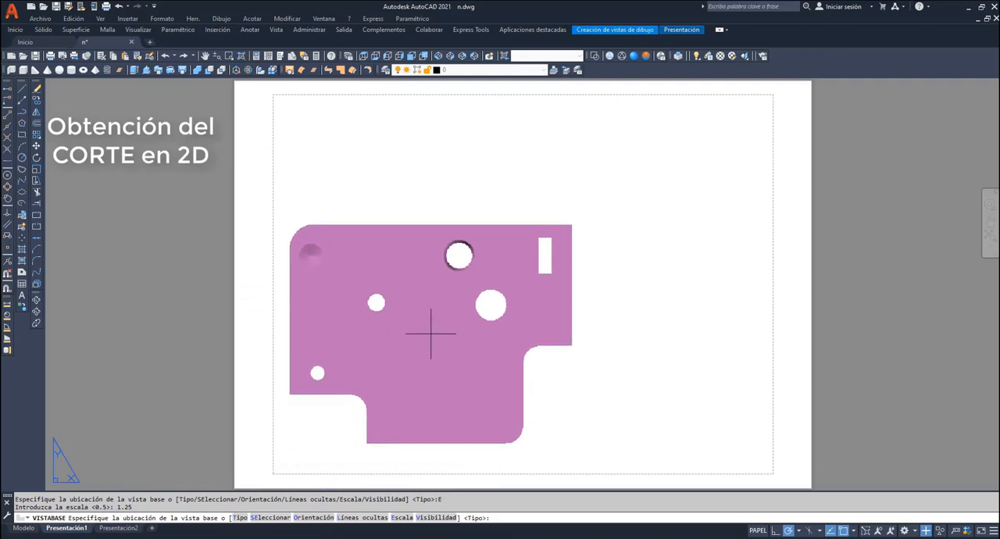
{"action": "left_click", "coordinate": [432, 338]}
{"action": "key", "text": "Return"}
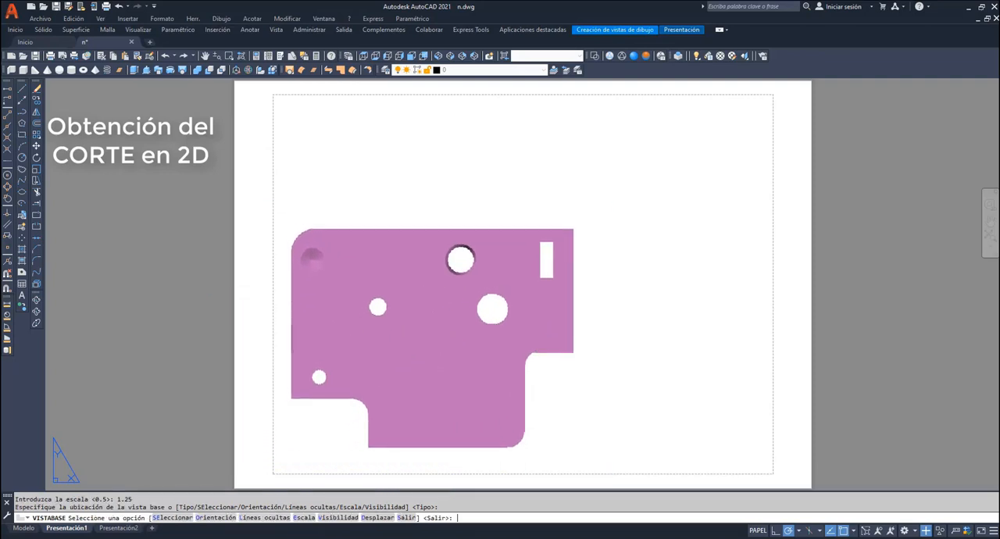
- Finish the base view and trace its offset (Desfase) section path A-A through the rectangular slot, upper middle hole, counterbored hole and upper-left hole
{"action": "key", "text": "Return"}
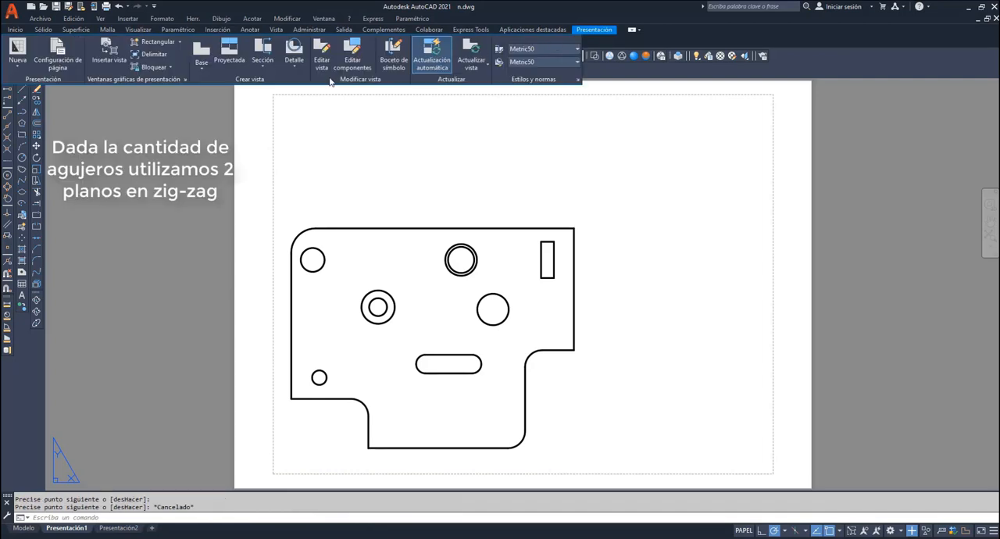
{"action": "left_click", "coordinate": [262, 67]}
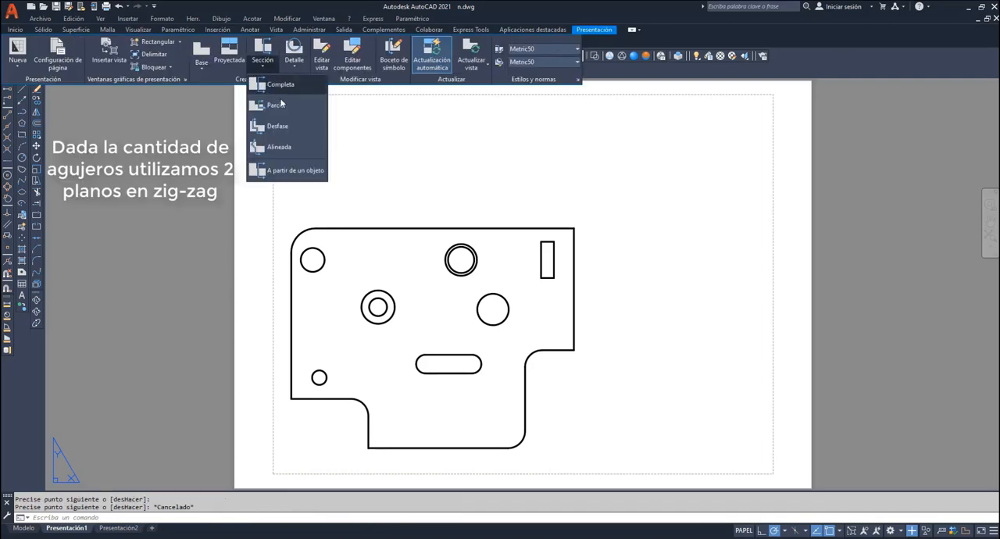
{"action": "left_click", "coordinate": [278, 126]}
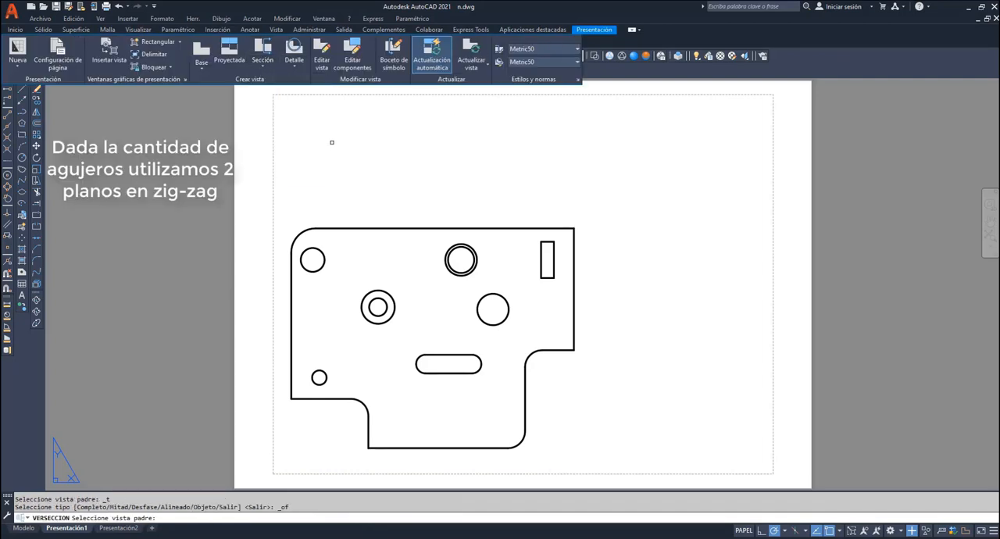
{"action": "left_click", "coordinate": [442, 221]}
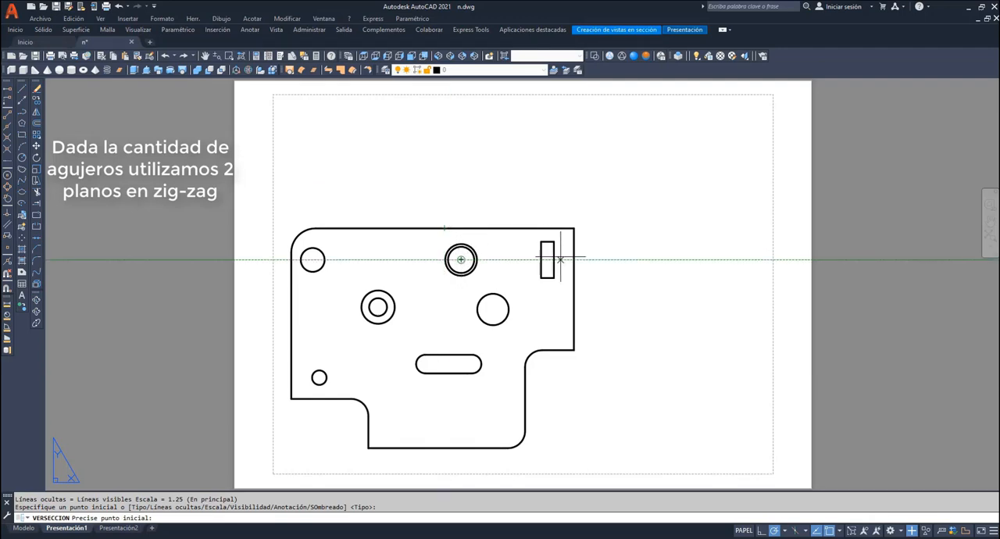
{"action": "left_click", "coordinate": [603, 258]}
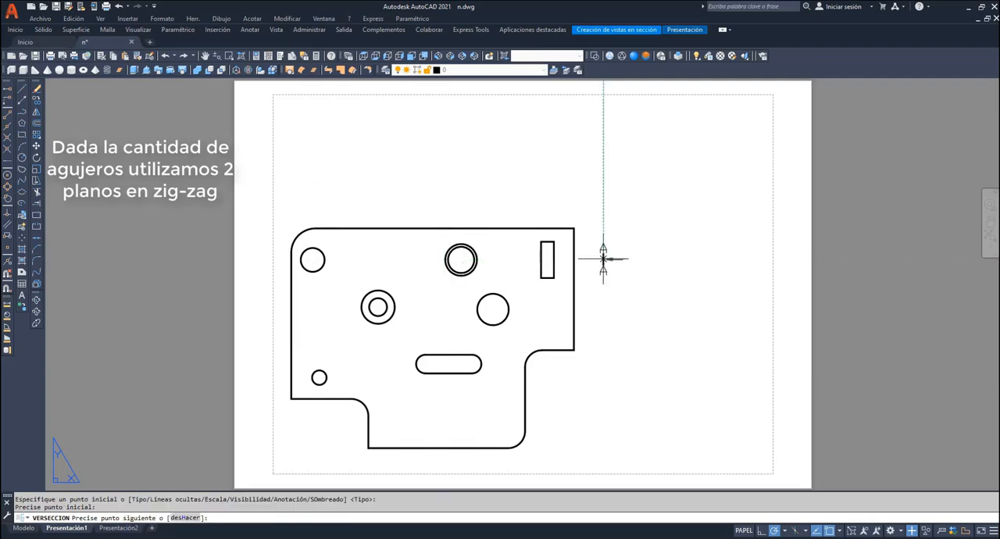
{"action": "left_click", "coordinate": [428, 259]}
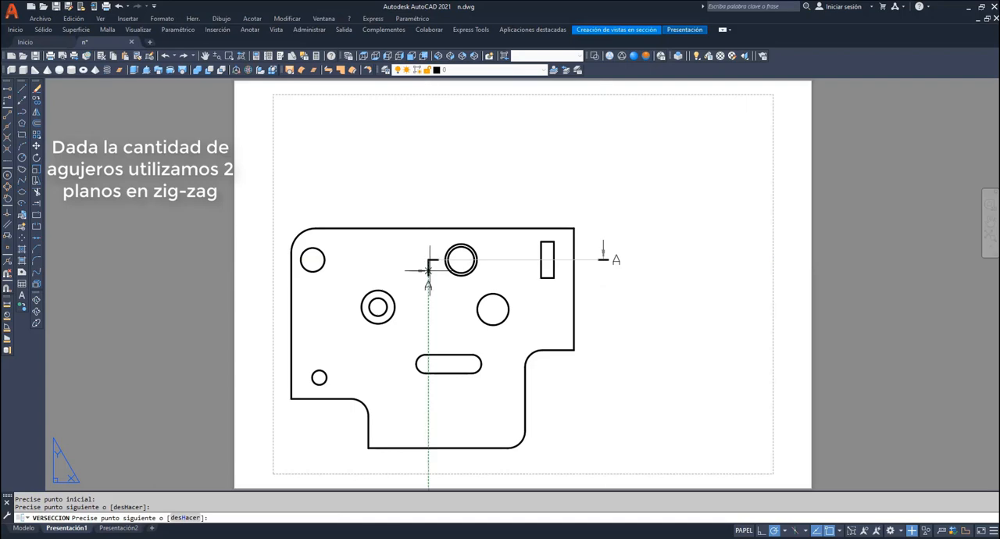
{"action": "left_click", "coordinate": [428, 306]}
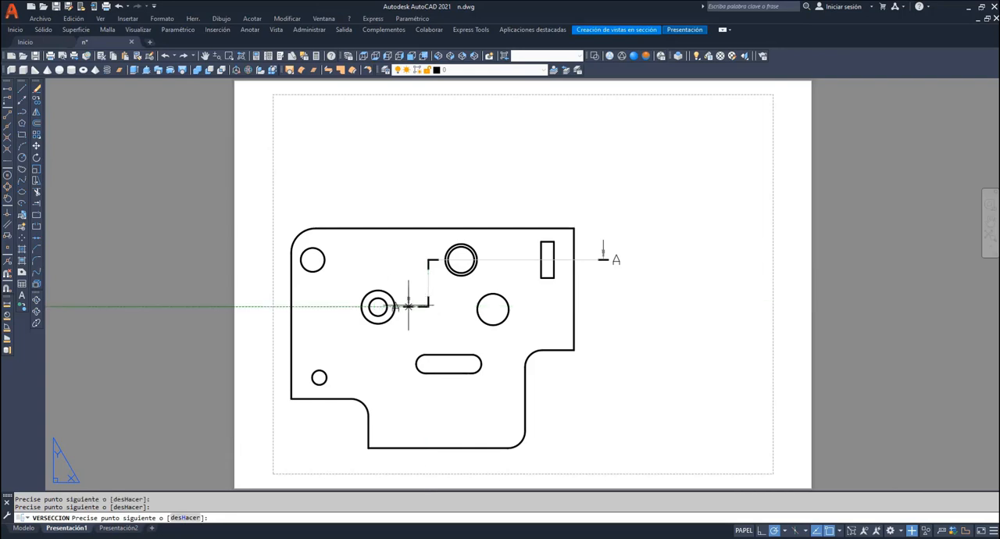
{"action": "left_click", "coordinate": [341, 306]}
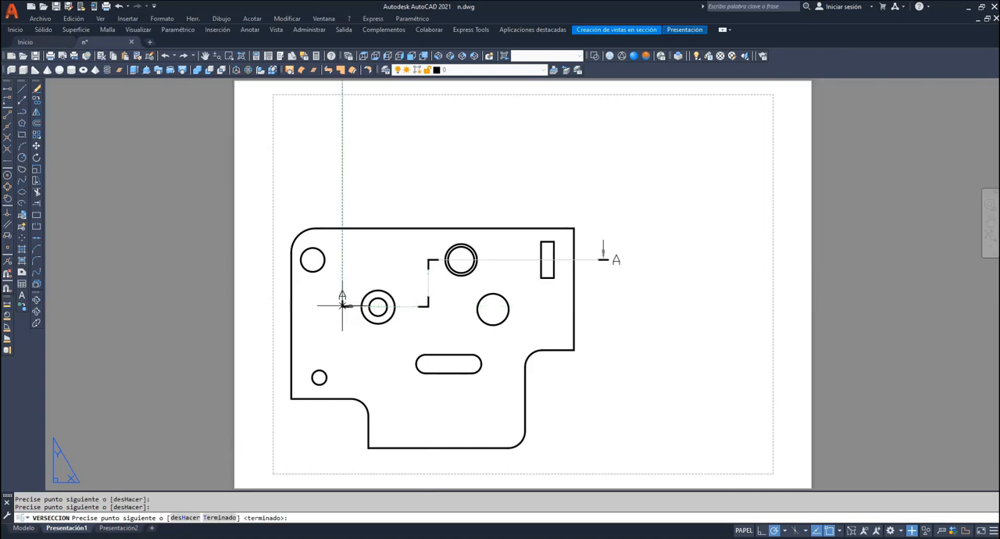
{"action": "left_click", "coordinate": [341, 259]}
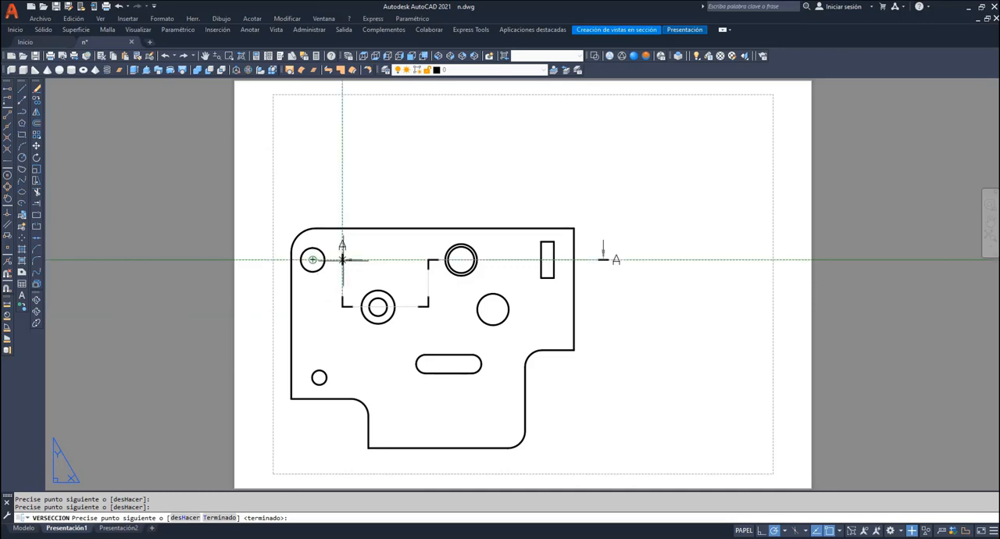
{"action": "left_click", "coordinate": [295, 259]}
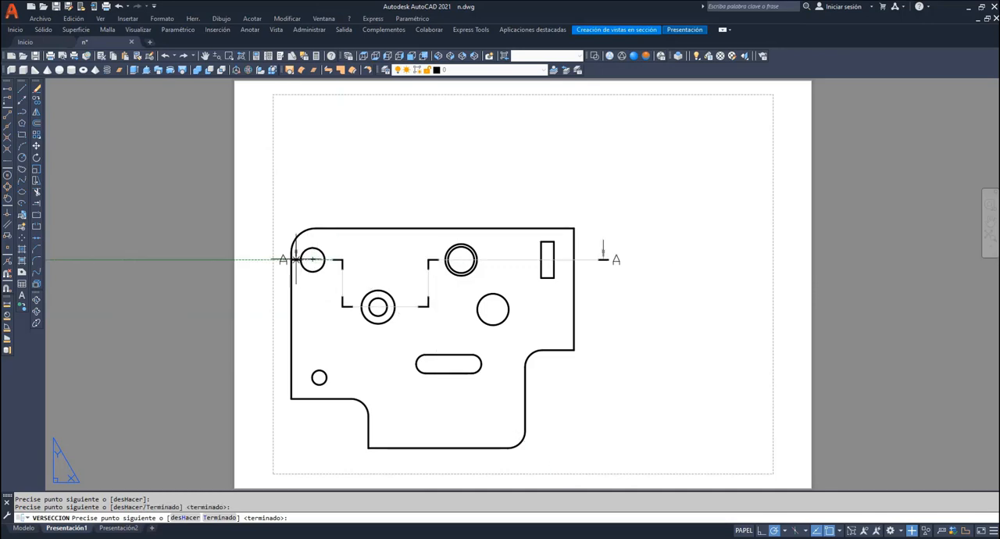
{"action": "left_click", "coordinate": [273, 259]}
{"action": "key", "text": "Return"}
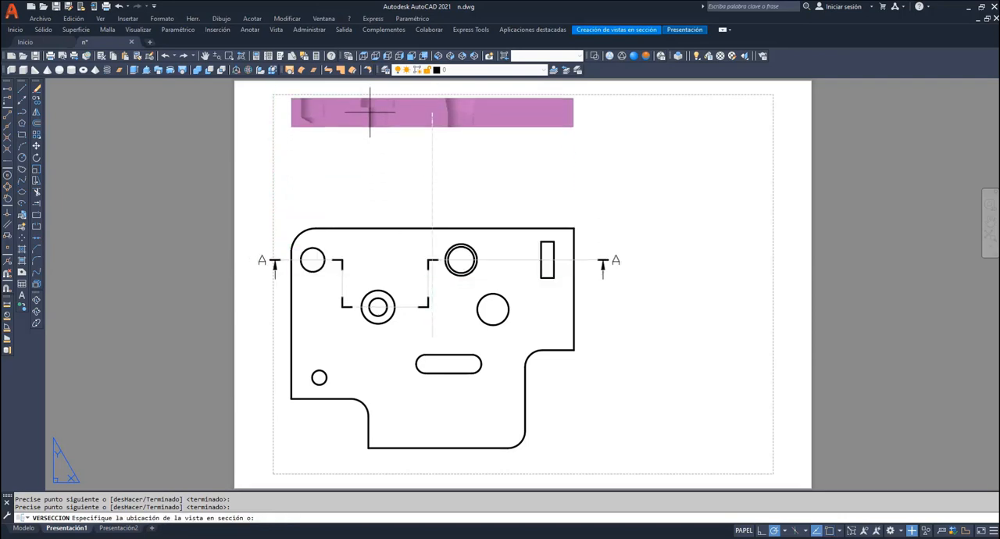
- Place section view A-A above the base view near the sheet's upper margin and complete it
{"action": "left_click", "coordinate": [370, 112]}
{"action": "key", "text": "Return"}
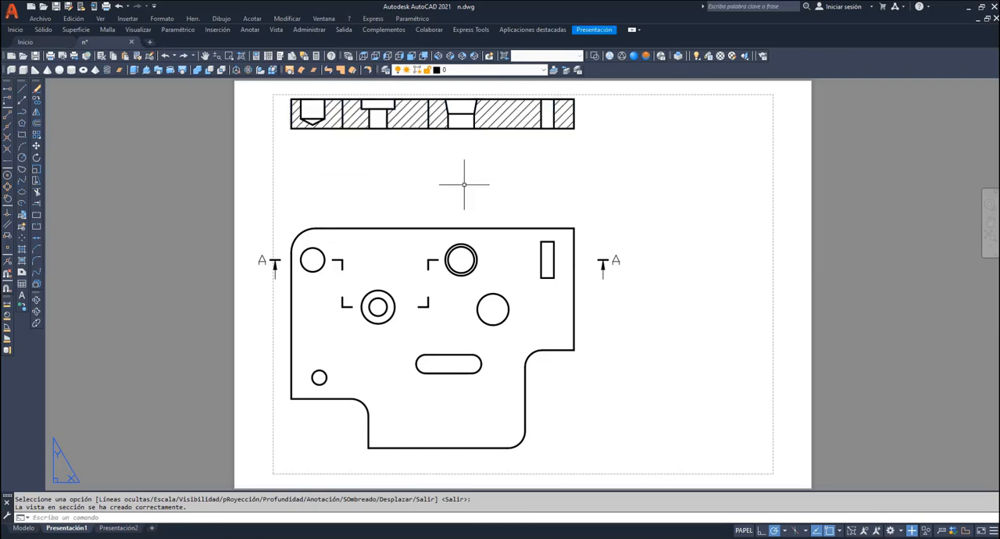
{"action": "left_click", "coordinate": [205, 56]}
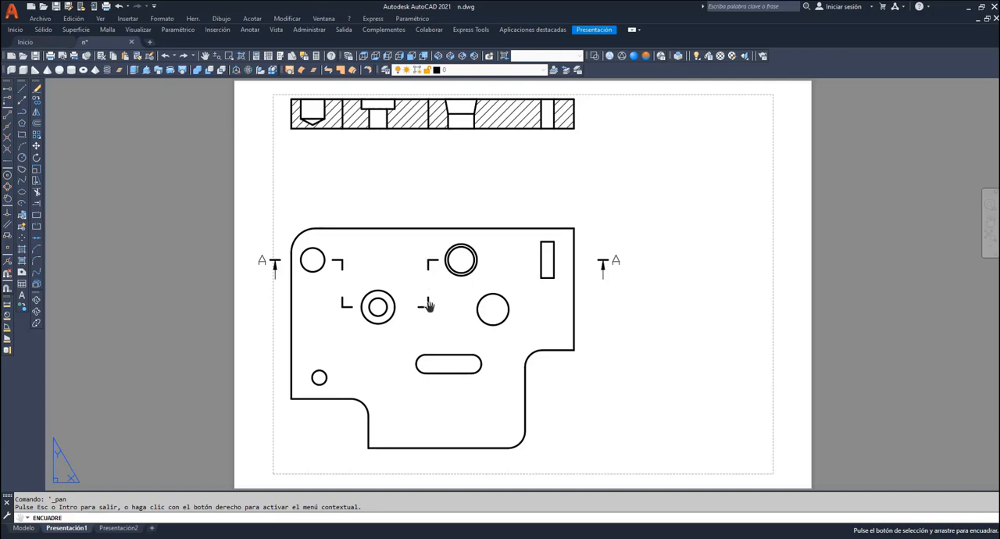
{"action": "right_click", "coordinate": [434, 190]}
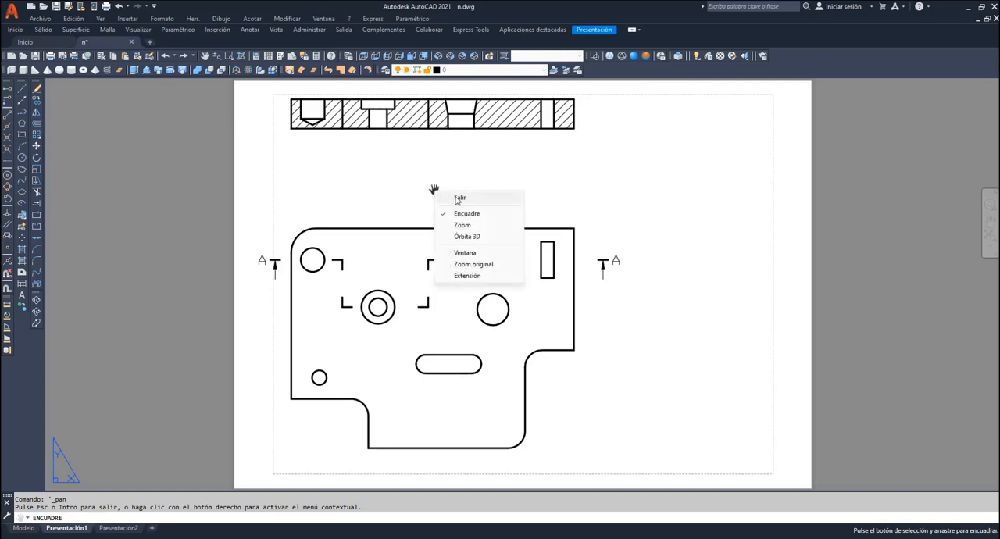
{"action": "left_click", "coordinate": [459, 199]}
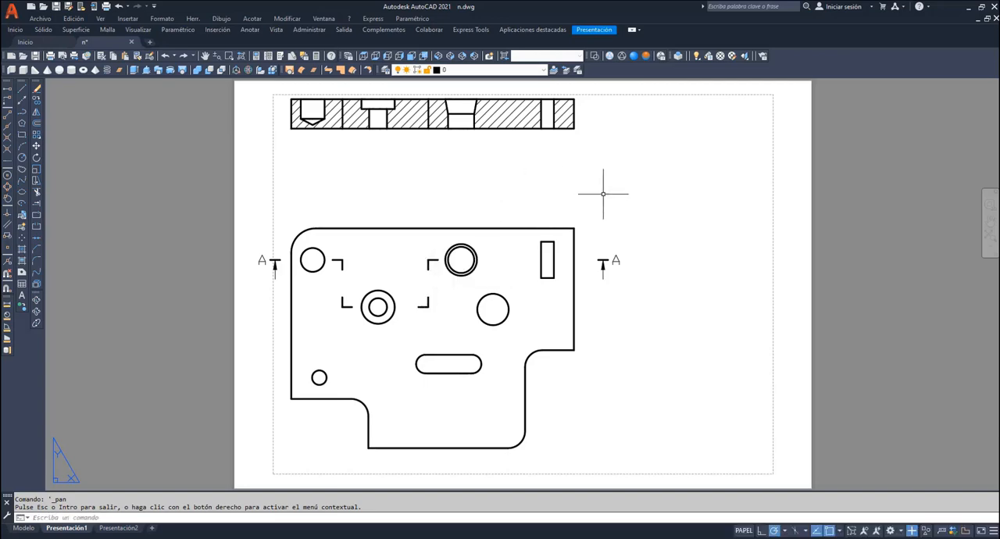
- Trace a second offset (Desfase) section path B-B on the base view through the large hole, the oblong slot and the small lower-left hole
{"action": "left_click", "coordinate": [596, 29]}
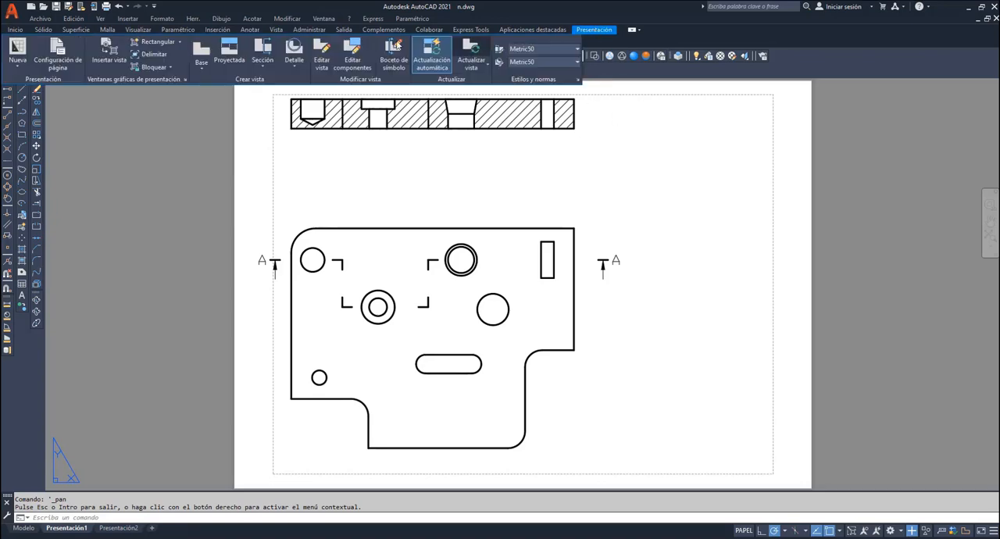
{"action": "left_click", "coordinate": [263, 62]}
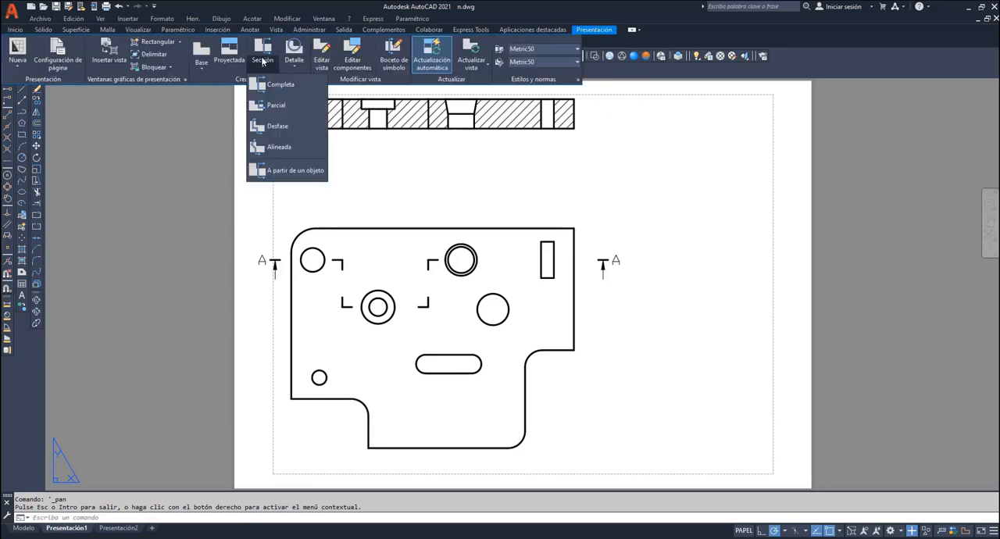
{"action": "left_click", "coordinate": [278, 132]}
{"action": "left_click", "coordinate": [429, 228]}
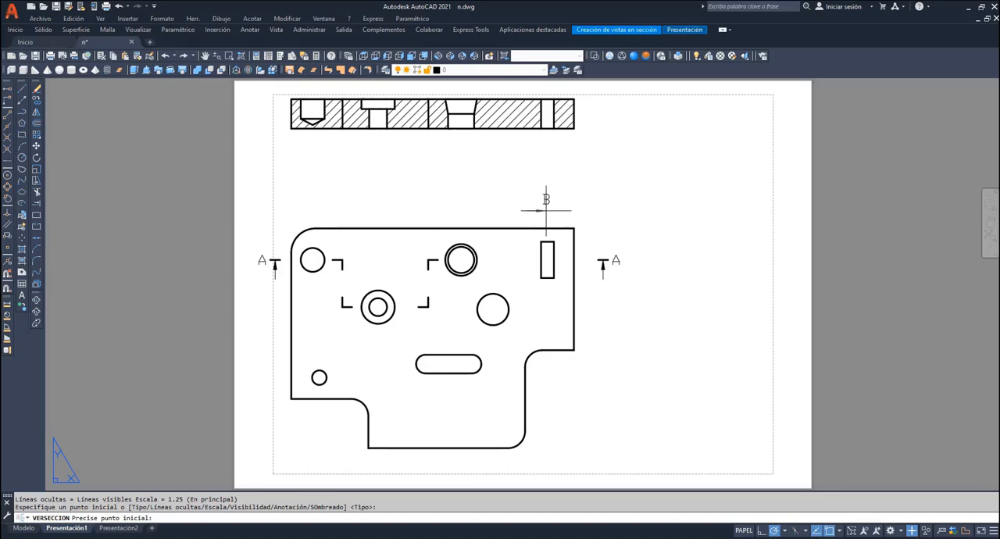
{"action": "left_click", "coordinate": [493, 310]}
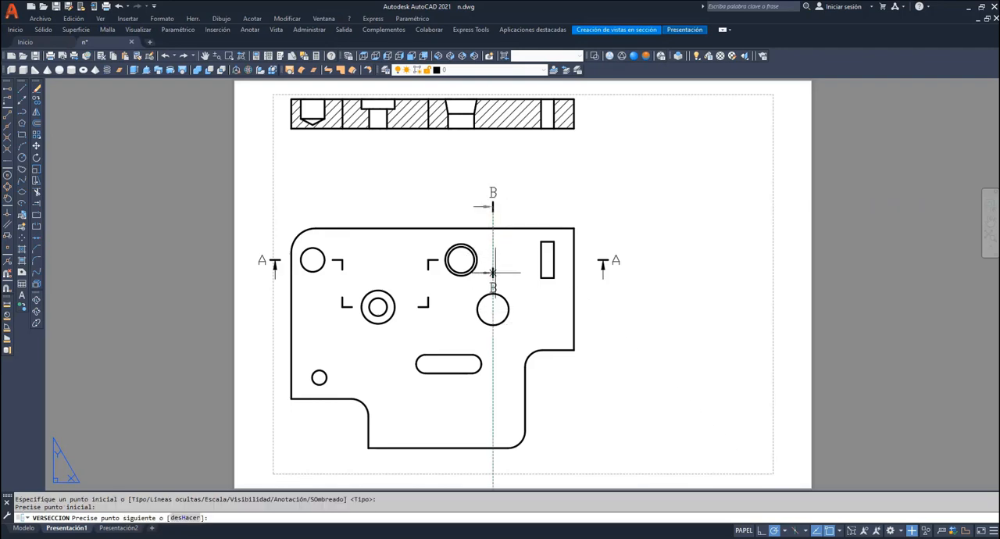
{"action": "left_click", "coordinate": [493, 339]}
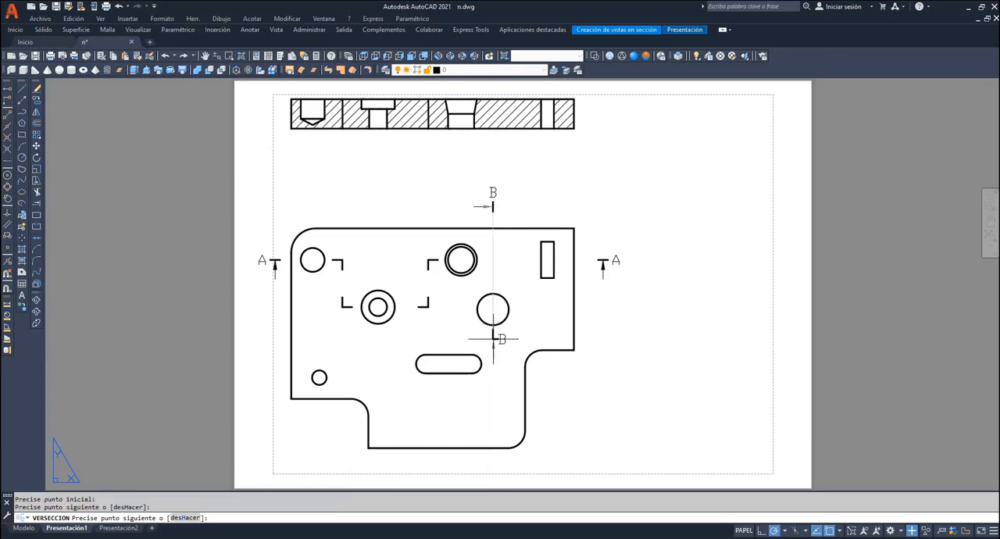
{"action": "left_click", "coordinate": [450, 339]}
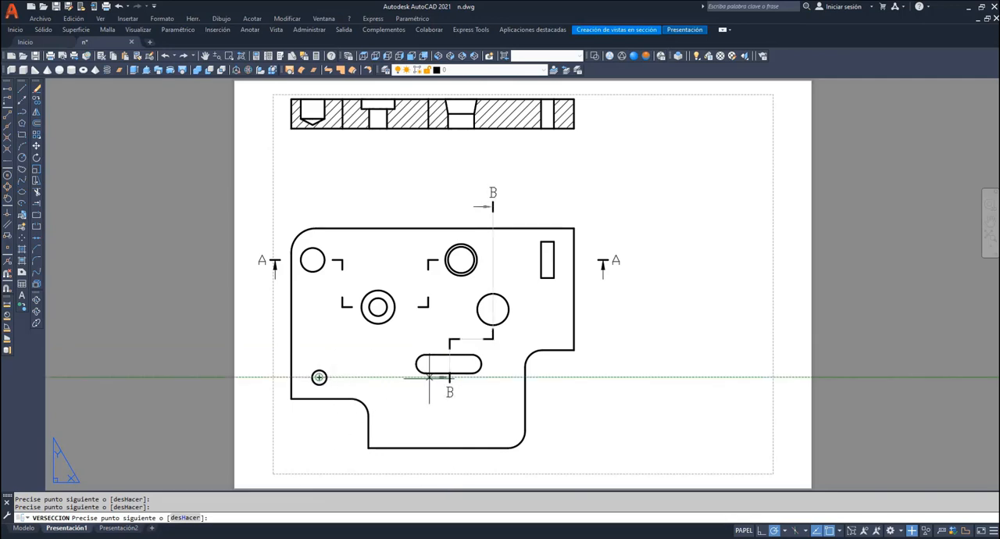
{"action": "left_click", "coordinate": [450, 377]}
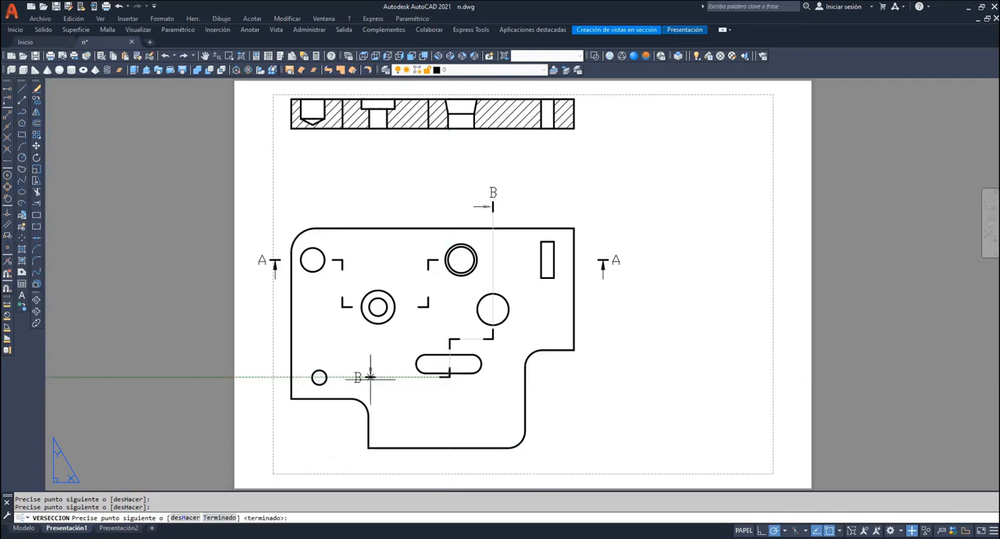
{"action": "left_click", "coordinate": [320, 378]}
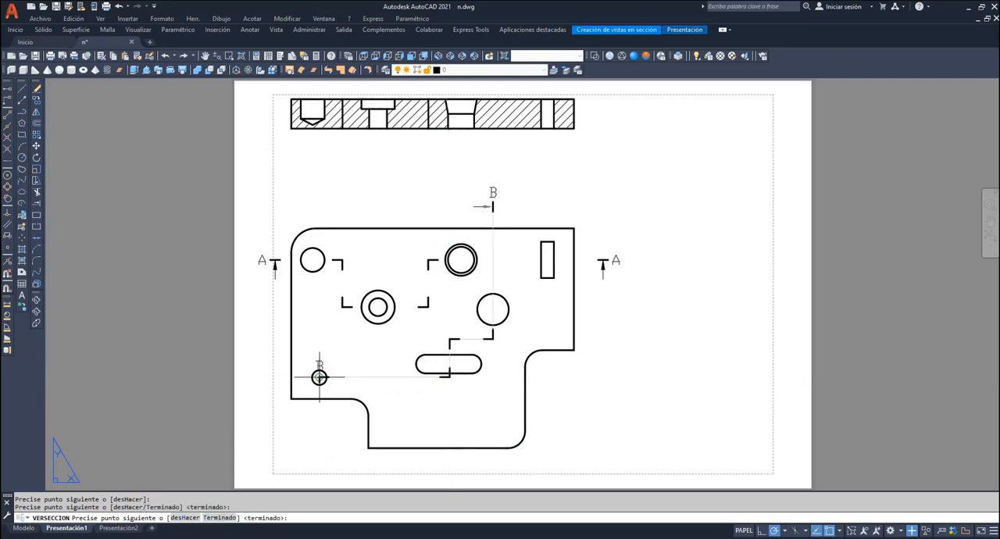
{"action": "left_click", "coordinate": [321, 463]}
{"action": "key", "text": "Return"}
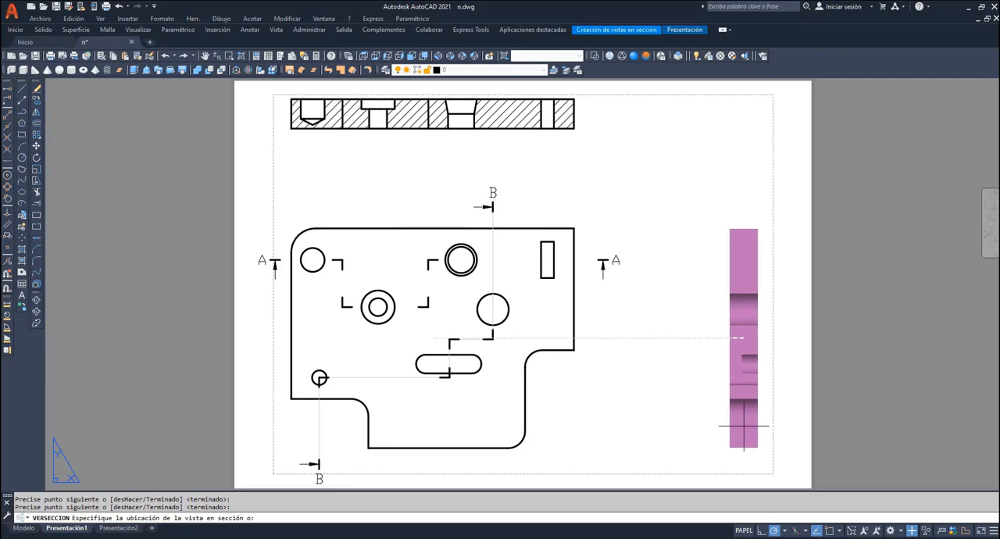
- Place section view B-B beside the base view near the sheet's right margin and complete it
{"action": "left_click", "coordinate": [744, 427]}
{"action": "key", "text": "Return"}
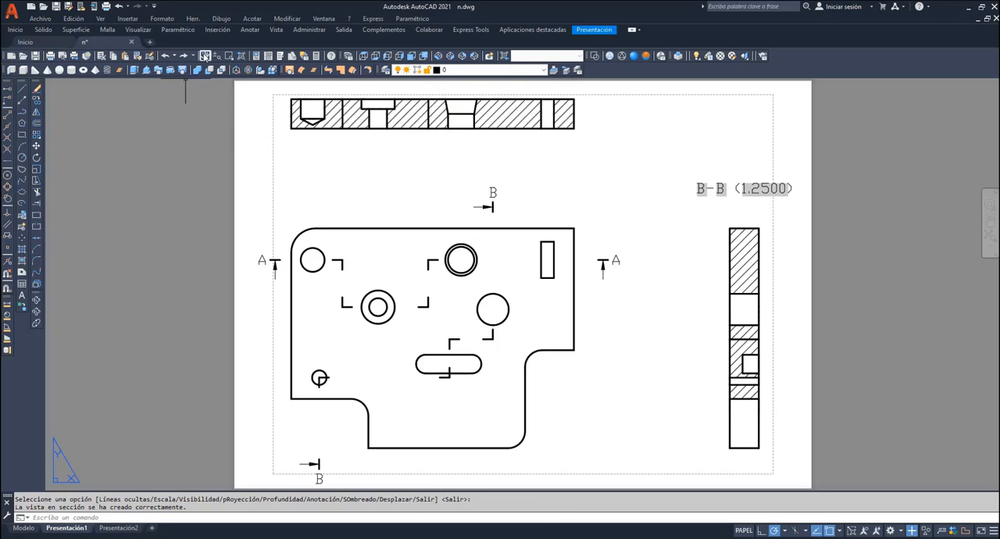
{"action": "left_click", "coordinate": [204, 55]}
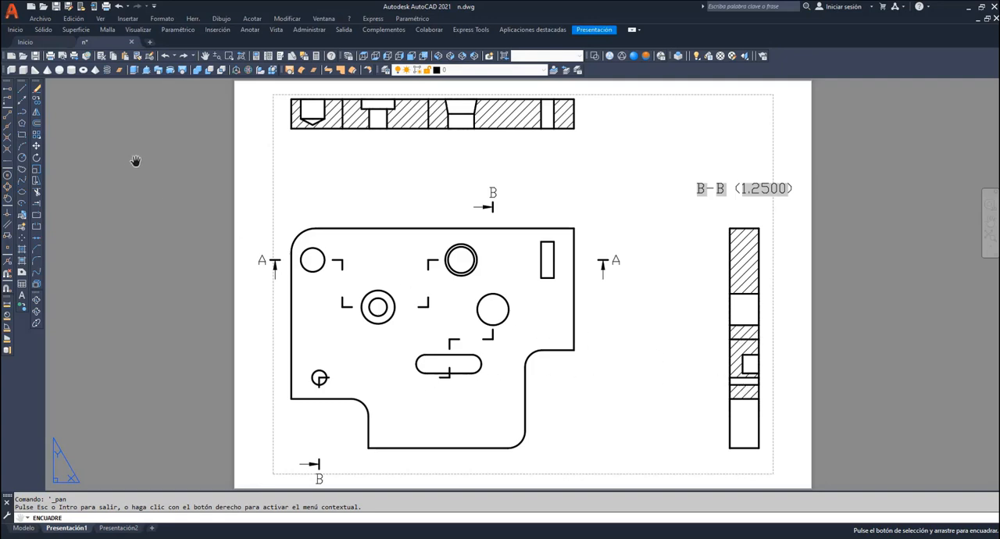
- On the eje de seccion layer, draw projection lines from the steps of both section paths to their corresponding section views
{"action": "left_click", "coordinate": [544, 71]}
{"action": "left_click", "coordinate": [469, 104]}
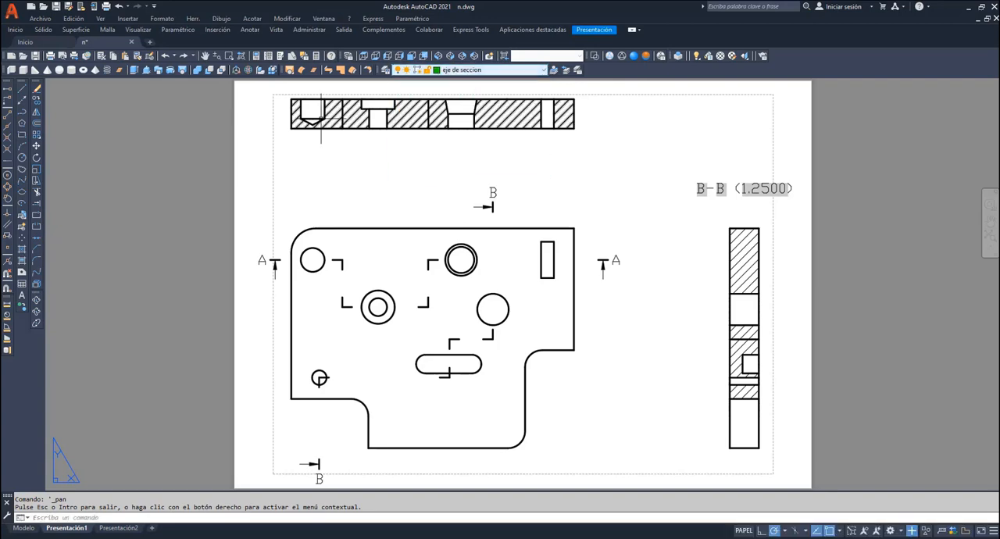
{"action": "left_click", "coordinate": [22, 88]}
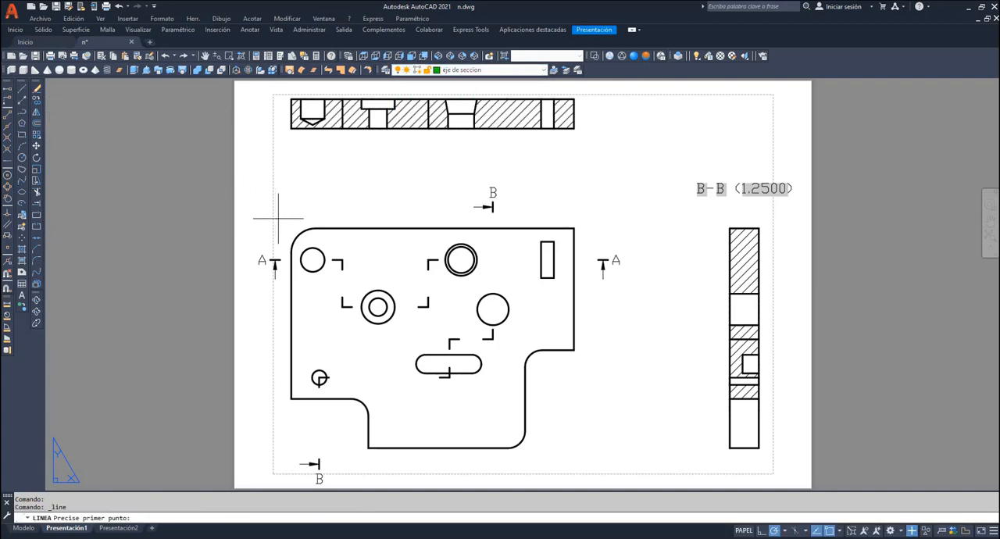
{"action": "left_click", "coordinate": [341, 262]}
{"action": "left_click", "coordinate": [341, 129]}
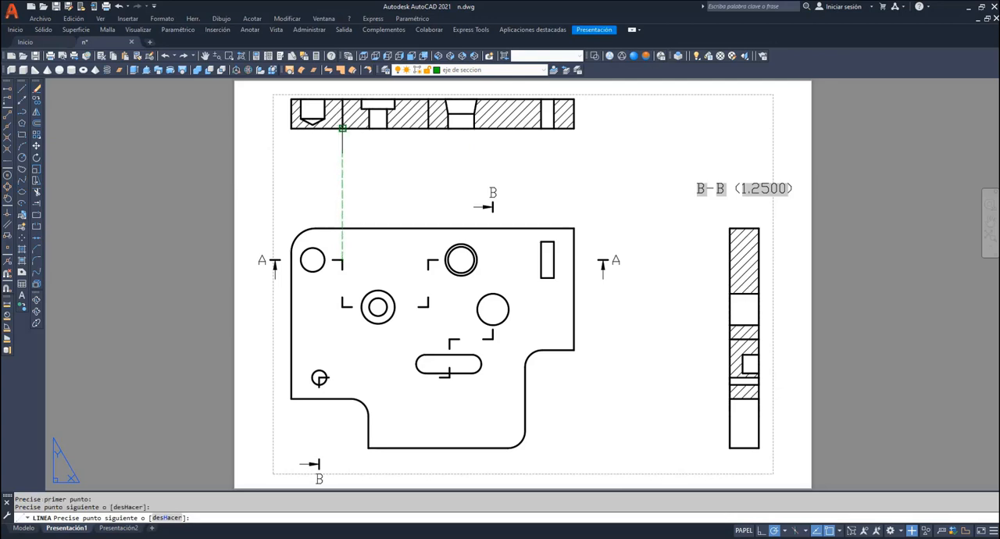
{"action": "key", "text": "Return"}
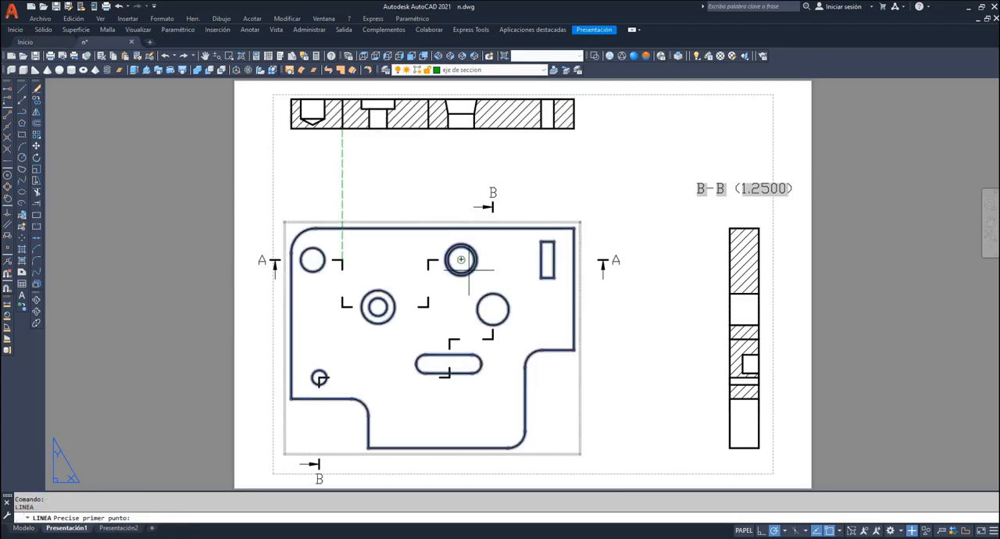
{"action": "key", "text": "Return"}
{"action": "left_click", "coordinate": [428, 260]}
{"action": "left_click", "coordinate": [428, 129]}
{"action": "key", "text": "Return"}
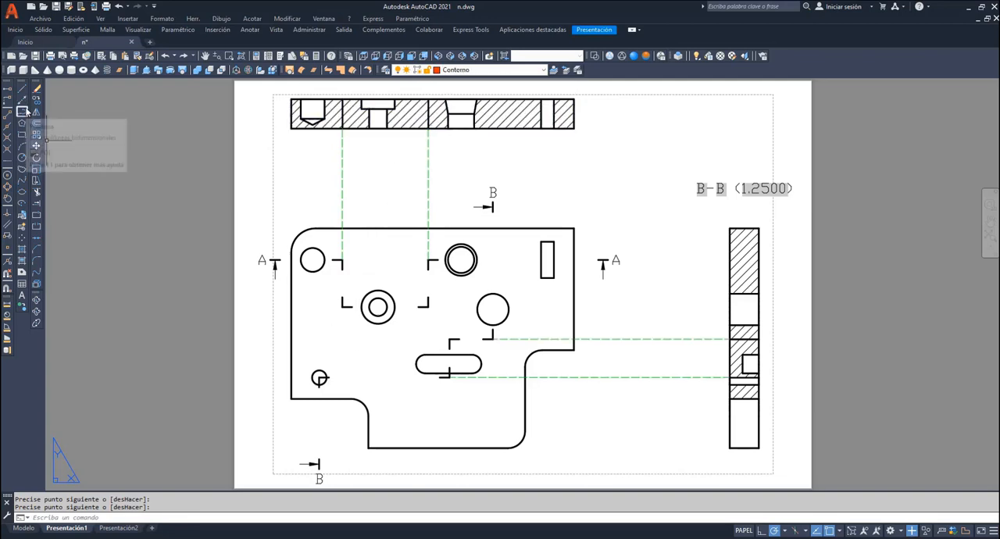
- Trace the rectangular outer outline of section A-A with a polyline on the Contorno layer
{"action": "left_click", "coordinate": [23, 101]}
{"action": "left_click", "coordinate": [291, 99]}
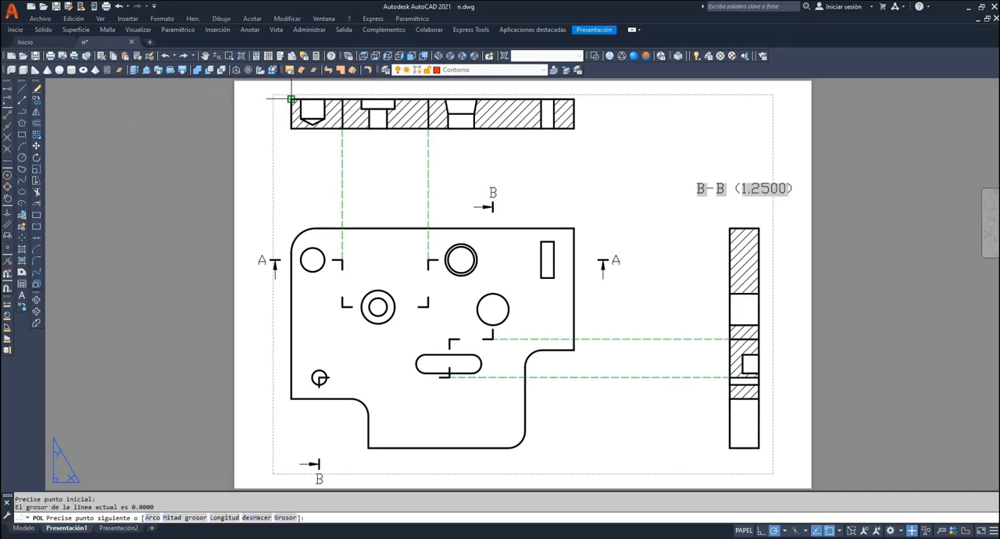
{"action": "left_click", "coordinate": [291, 128]}
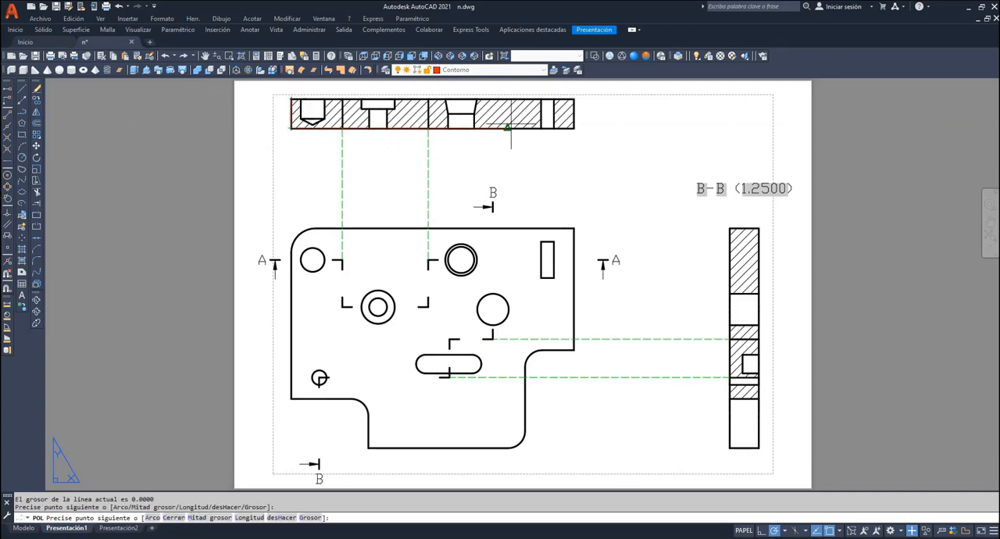
{"action": "left_click", "coordinate": [575, 128]}
{"action": "left_click", "coordinate": [574, 99]}
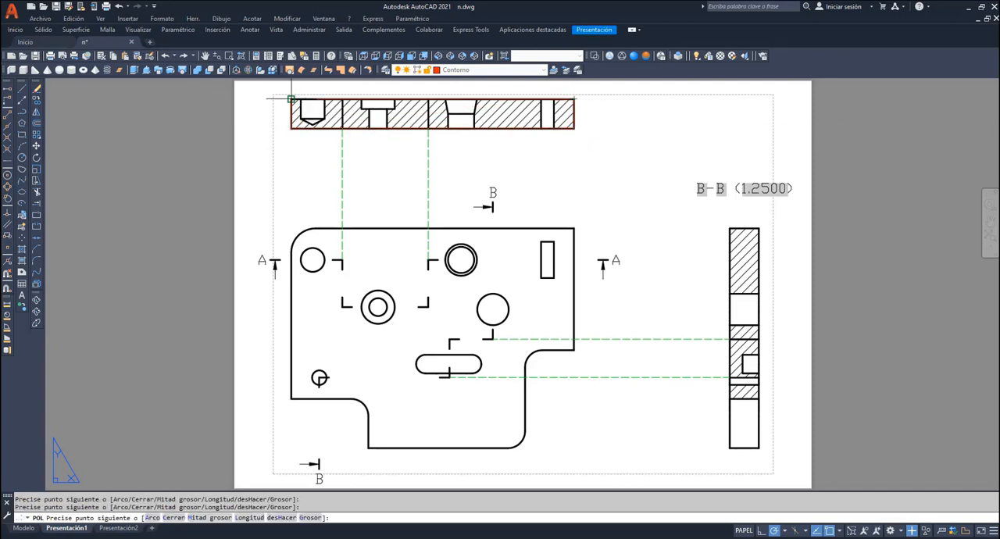
{"action": "left_click", "coordinate": [229, 55]}
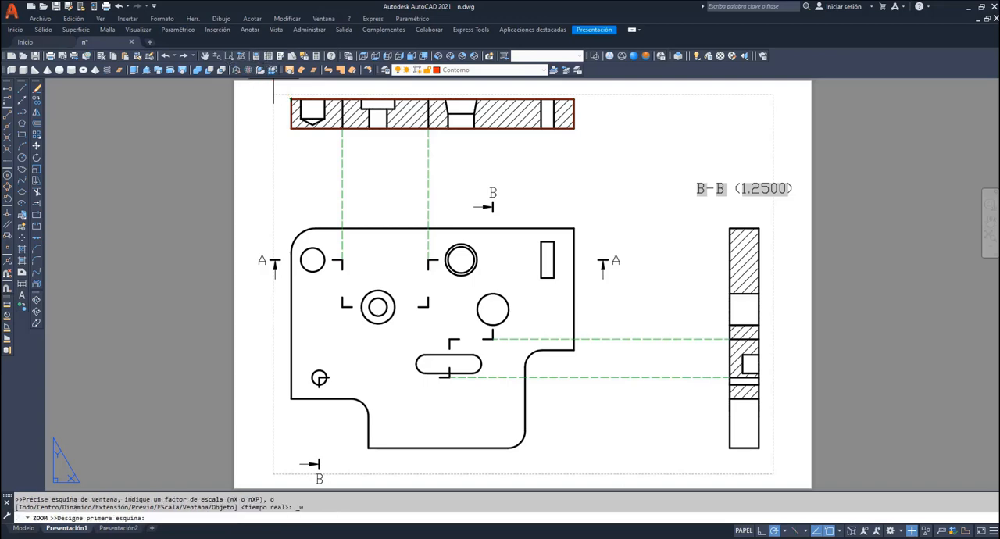
{"action": "left_click", "coordinate": [266, 84]}
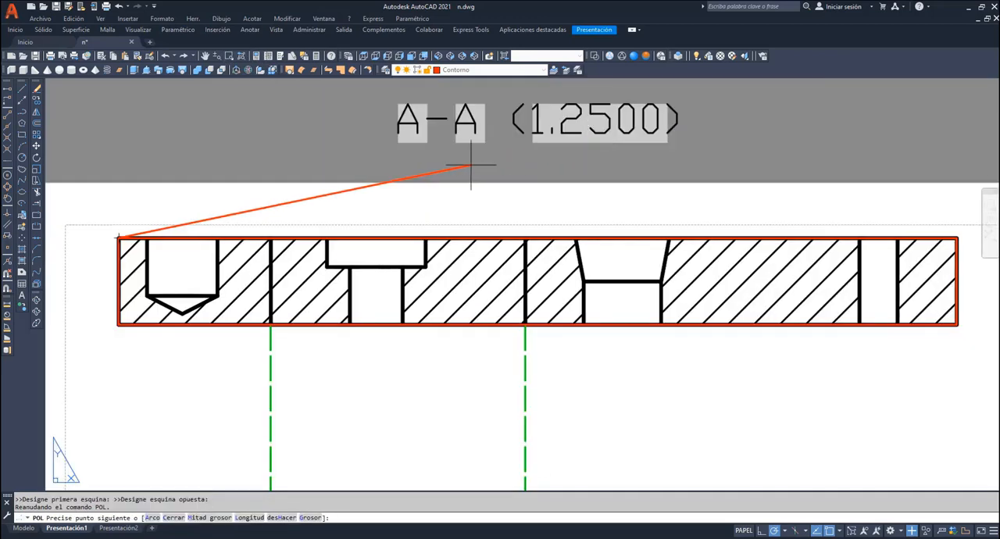
{"action": "key", "text": "Return"}
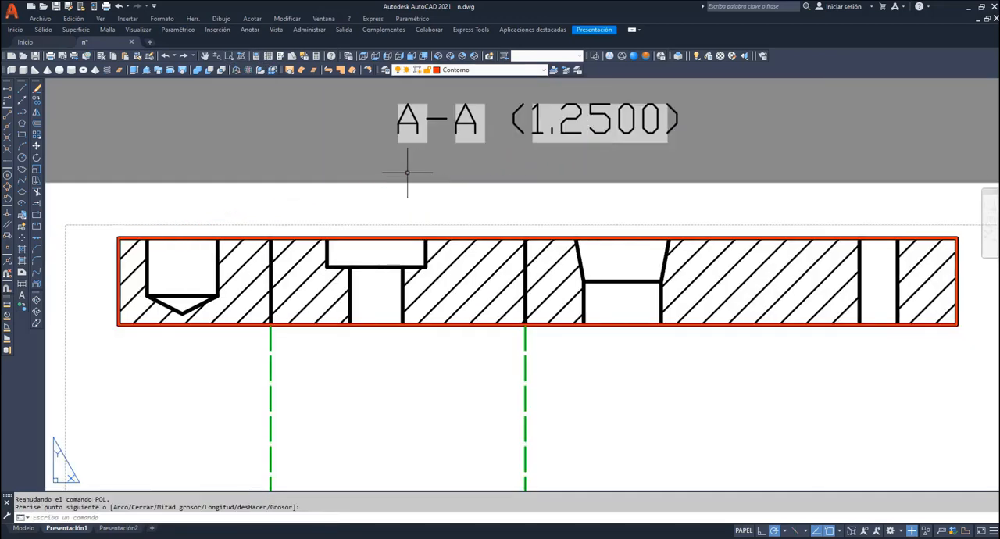
- Trace the profile of section A-A's blind hole, including its conical tip, with a polyline
{"action": "key", "text": "Return"}
{"action": "left_click", "coordinate": [147, 239]}
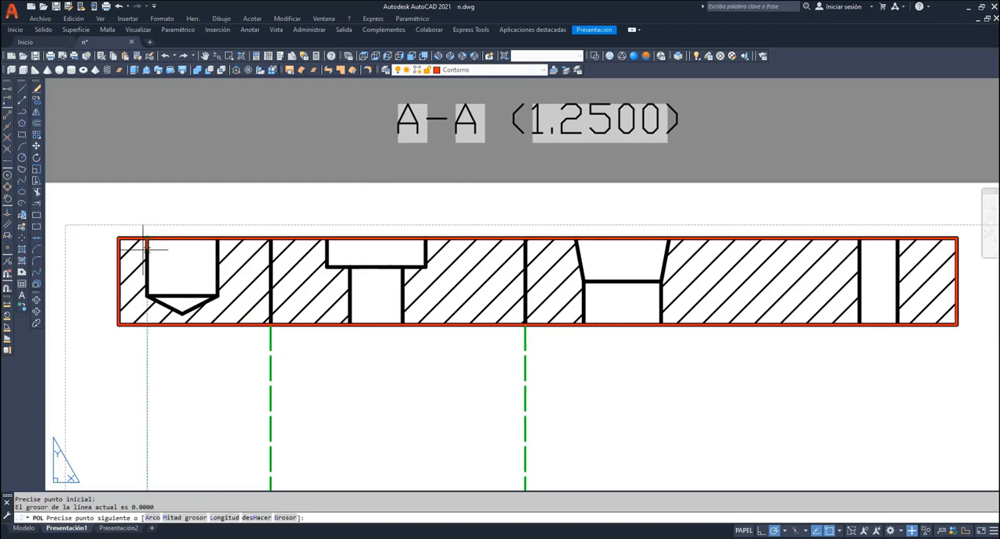
{"action": "left_click", "coordinate": [147, 295]}
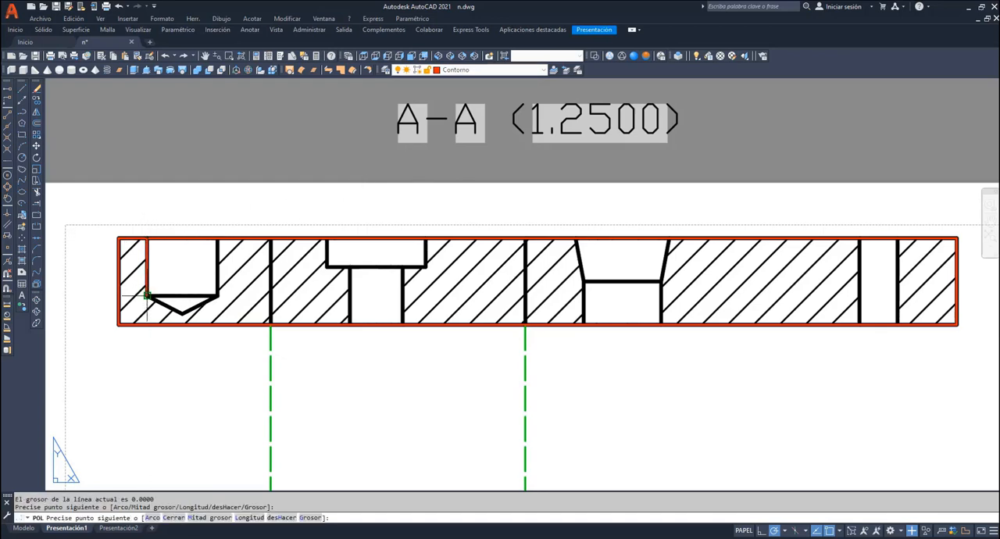
{"action": "left_click", "coordinate": [182, 312]}
{"action": "left_click", "coordinate": [217, 297]}
{"action": "left_click", "coordinate": [217, 239]}
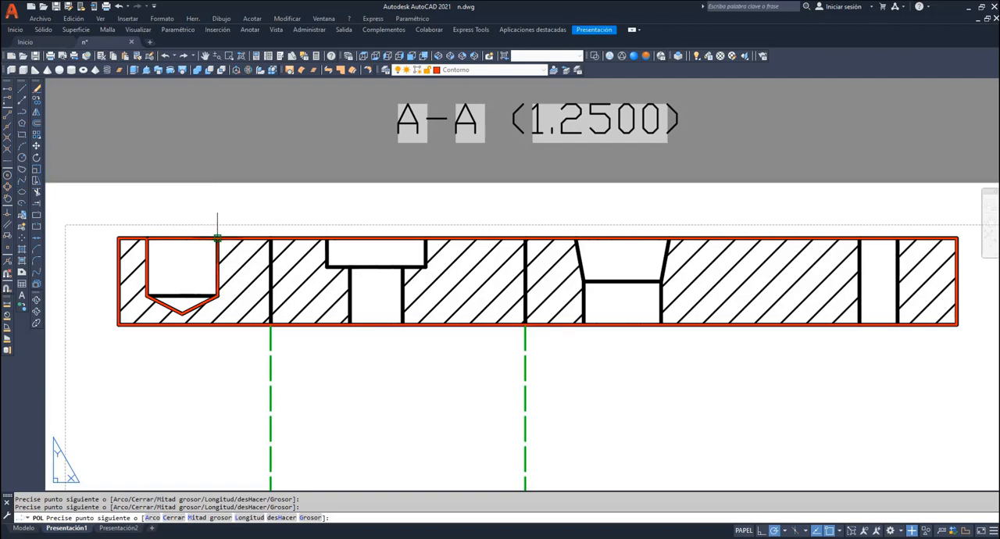
{"action": "key", "text": "Return"}
{"action": "key", "text": "Return"}
- Trace the line across the base of the blind hole's cone and the contours of the remaining holes in section A-A
{"action": "left_click", "coordinate": [148, 295]}
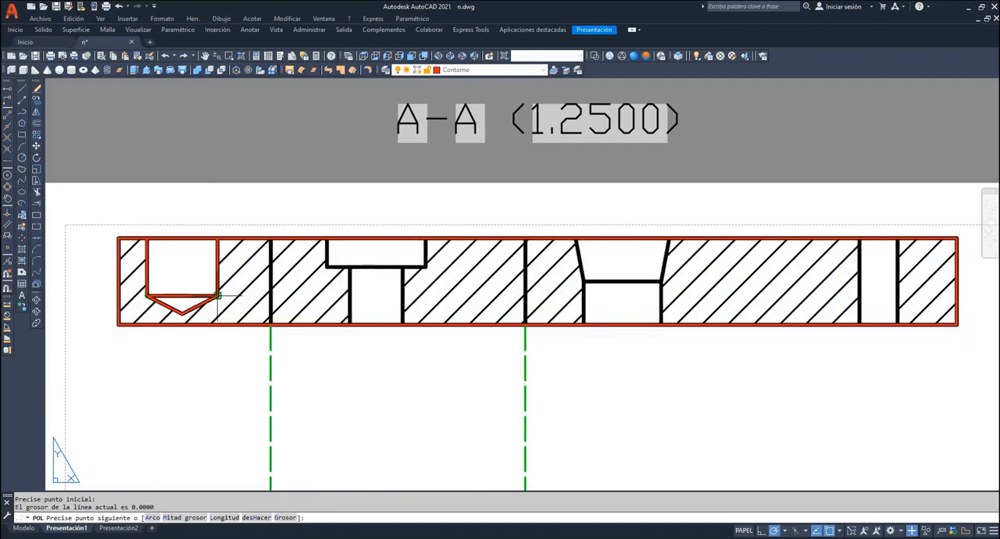
{"action": "left_click", "coordinate": [218, 296]}
{"action": "key", "text": "Return"}
{"action": "key", "text": "Return"}
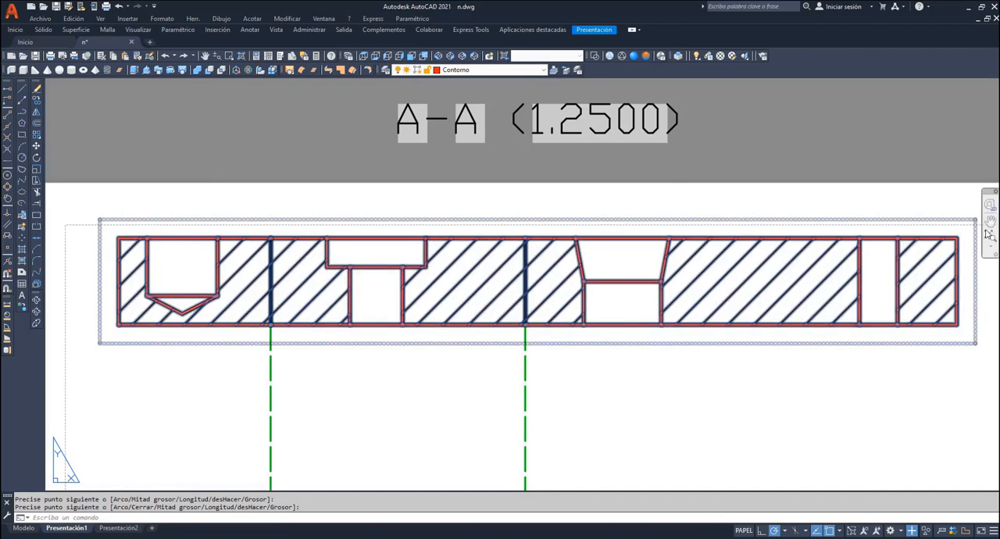
- Turn off the MD_Anotación, MD_Sombreado and MD_Visible layers so only the traced contours and projection lines are displayed
{"action": "left_click", "coordinate": [990, 222]}
{"action": "left_click_drag", "start_coordinate": [743, 303], "coordinate": [747, 170]}
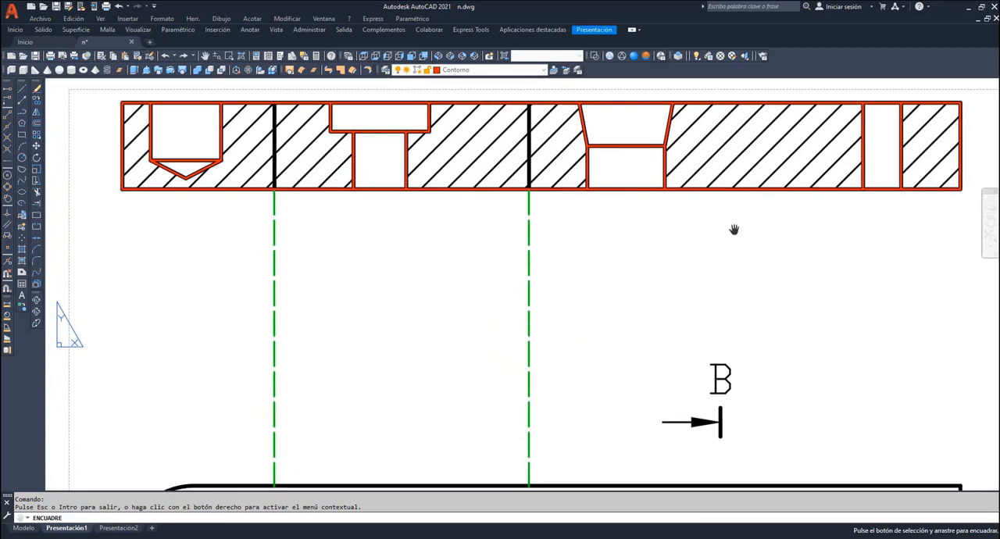
{"action": "right_click", "coordinate": [666, 230]}
{"action": "left_click", "coordinate": [690, 238]}
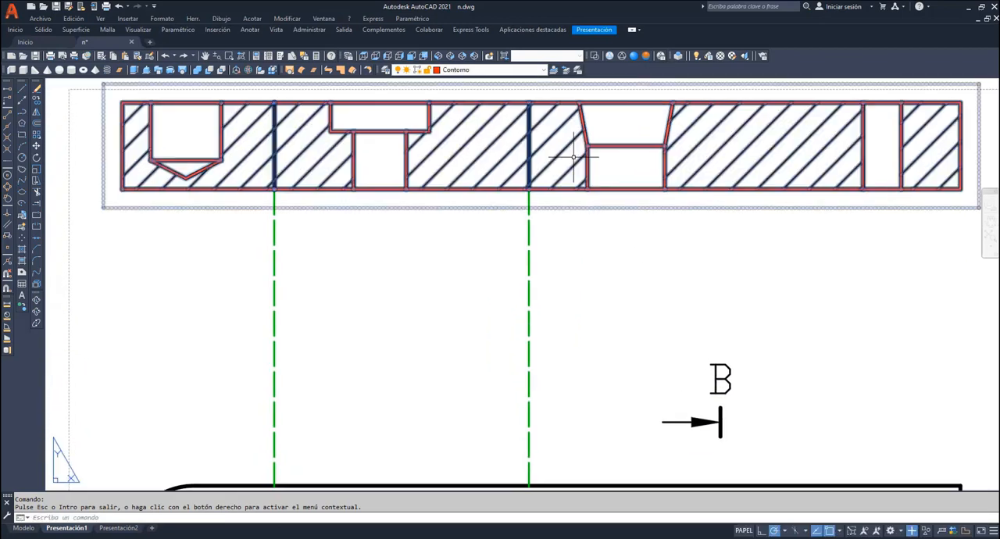
{"action": "left_click", "coordinate": [545, 70]}
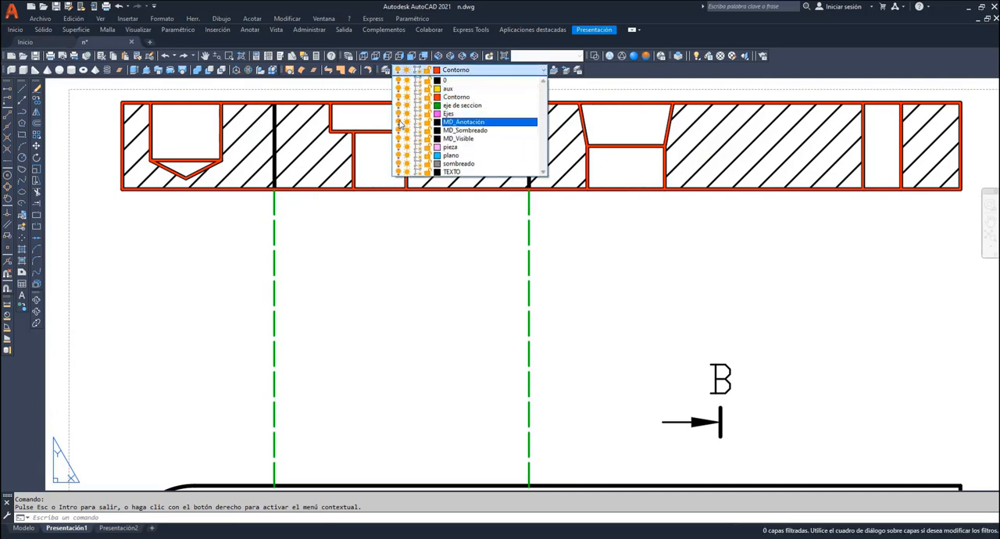
{"action": "left_click", "coordinate": [398, 121]}
{"action": "left_click", "coordinate": [398, 130]}
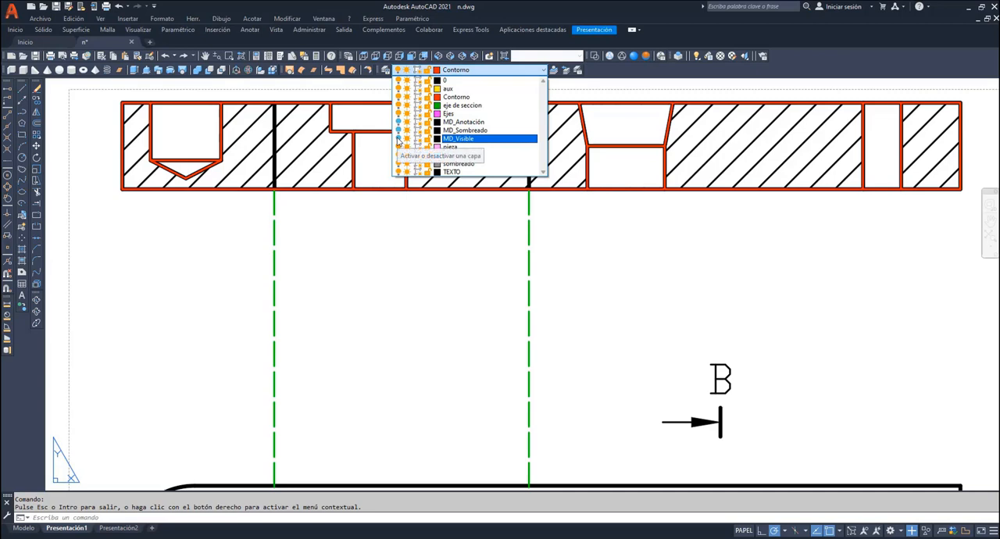
{"action": "left_click", "coordinate": [216, 243]}
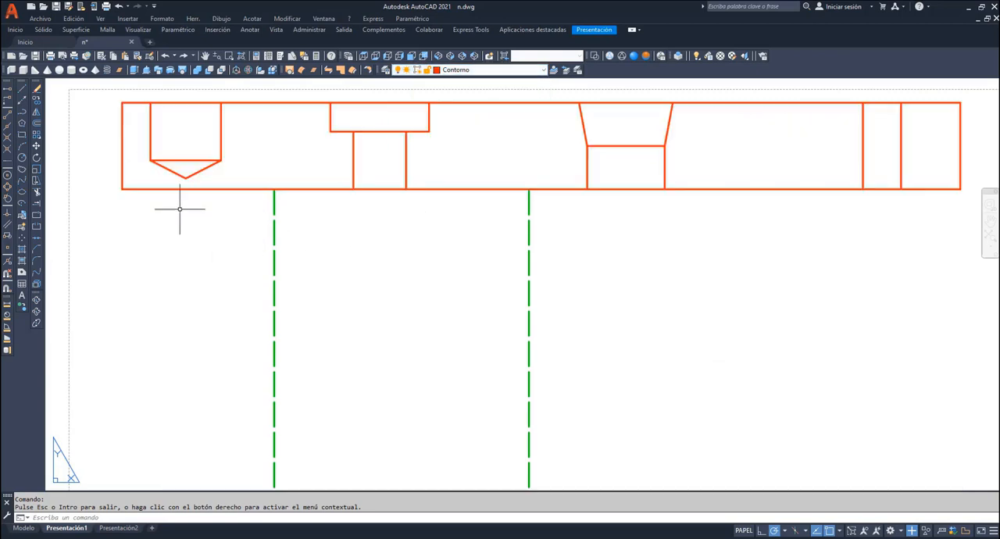
- Copy the traced section A-A contours twice, placing both copies vertically aligned below the original
{"action": "left_click", "coordinate": [36, 101]}
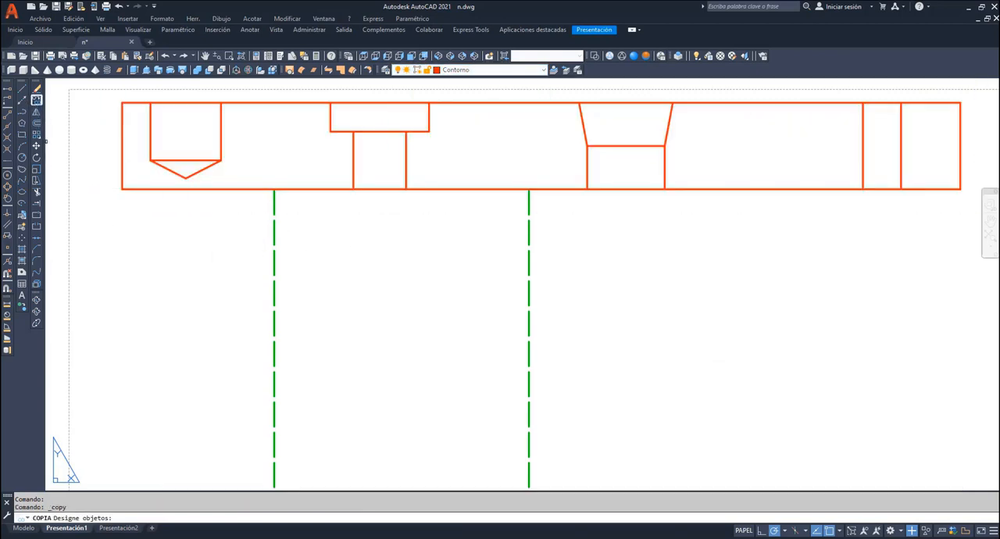
{"action": "left_click", "coordinate": [122, 135]}
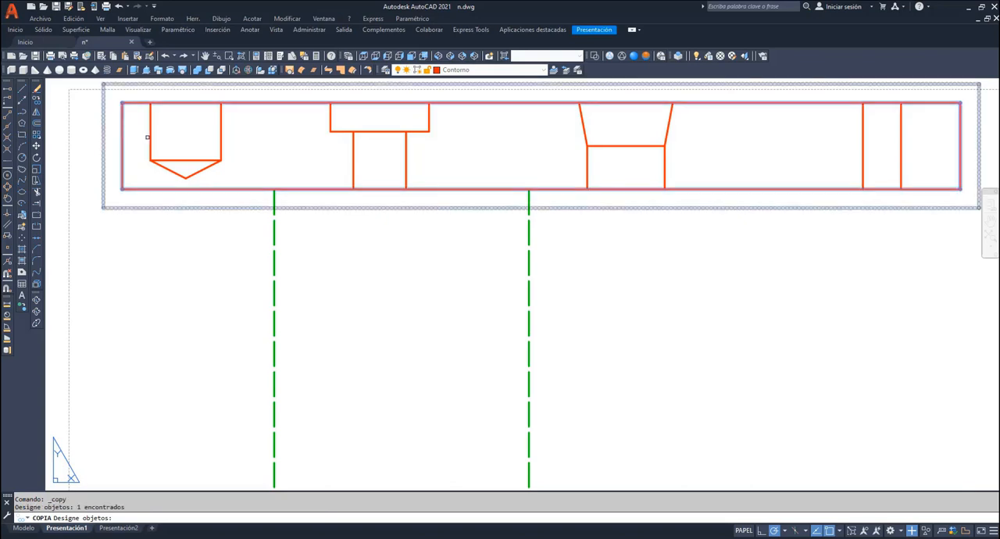
{"action": "left_click", "coordinate": [150, 137]}
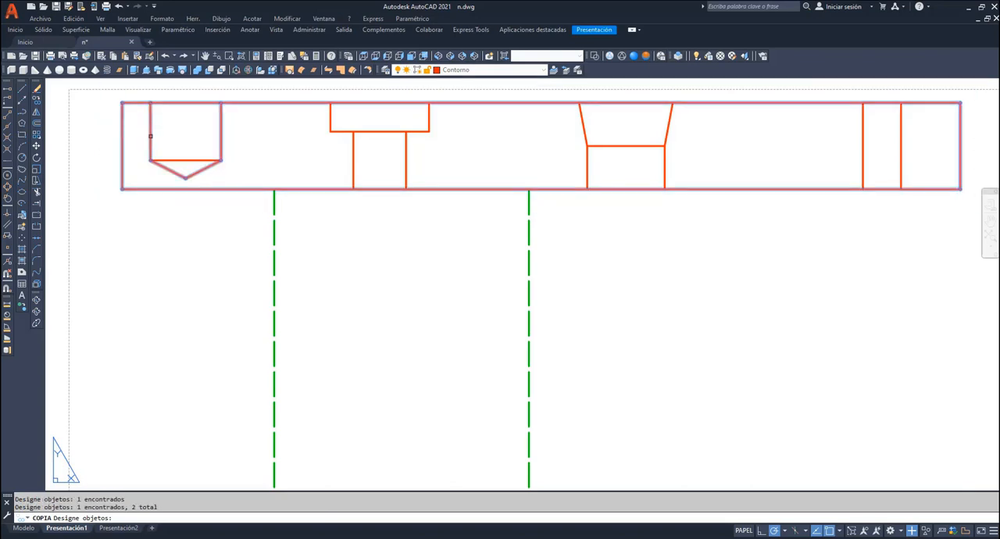
{"action": "left_click", "coordinate": [331, 120]}
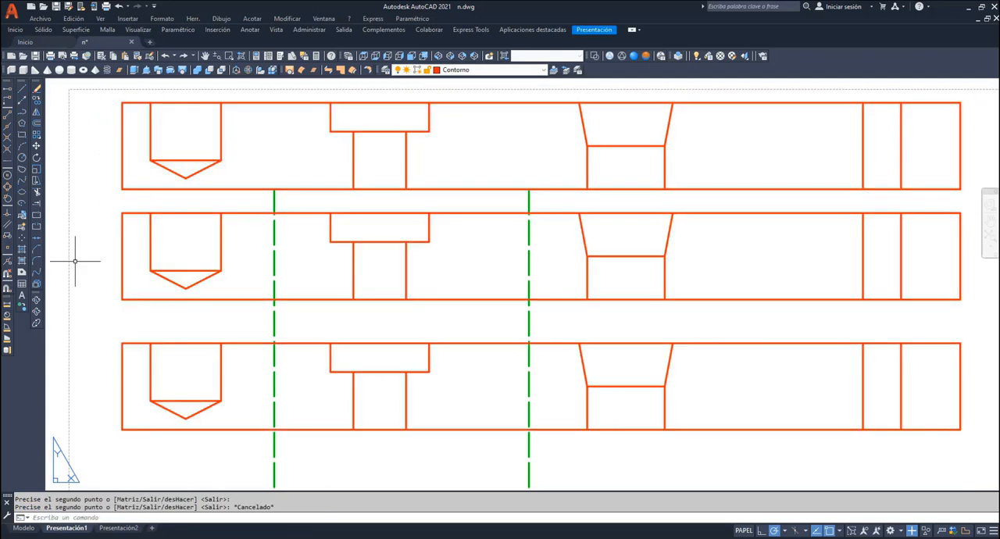
- Trim the lowest copy's edges across the hole openings and remove the inner step lines, keeping the blind hole's cone base line
{"action": "left_click", "coordinate": [36, 193]}
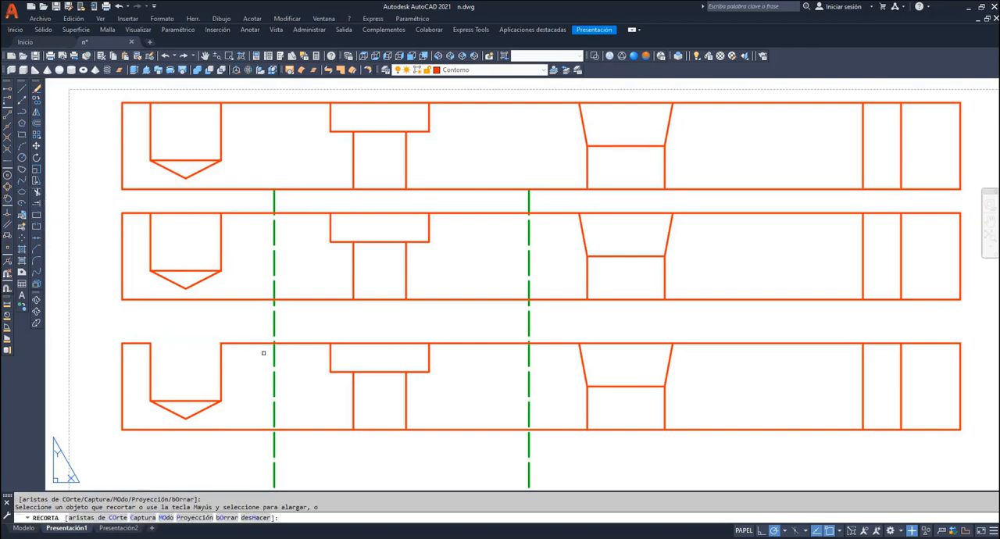
{"action": "left_click", "coordinate": [364, 342]}
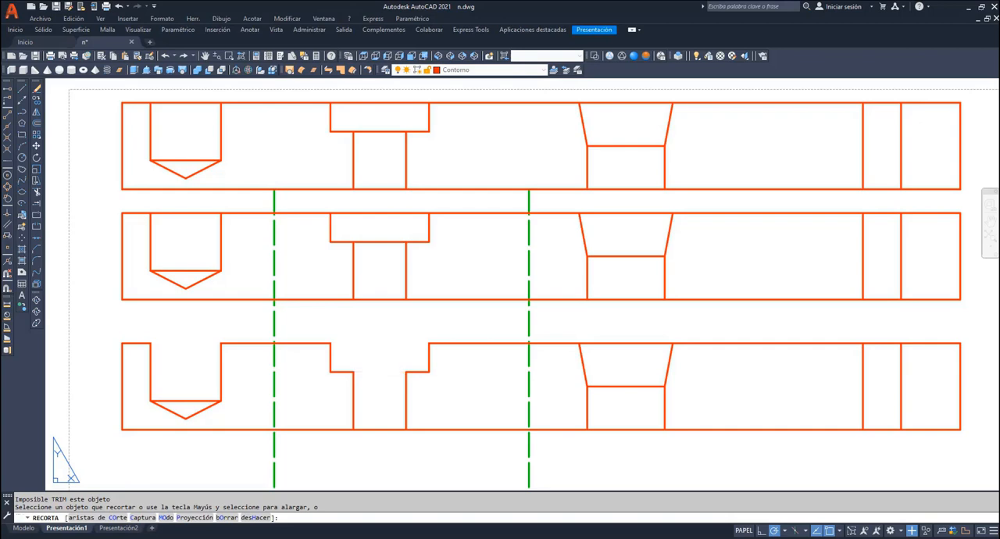
{"action": "left_click", "coordinate": [386, 373]}
{"action": "left_click", "coordinate": [623, 342]}
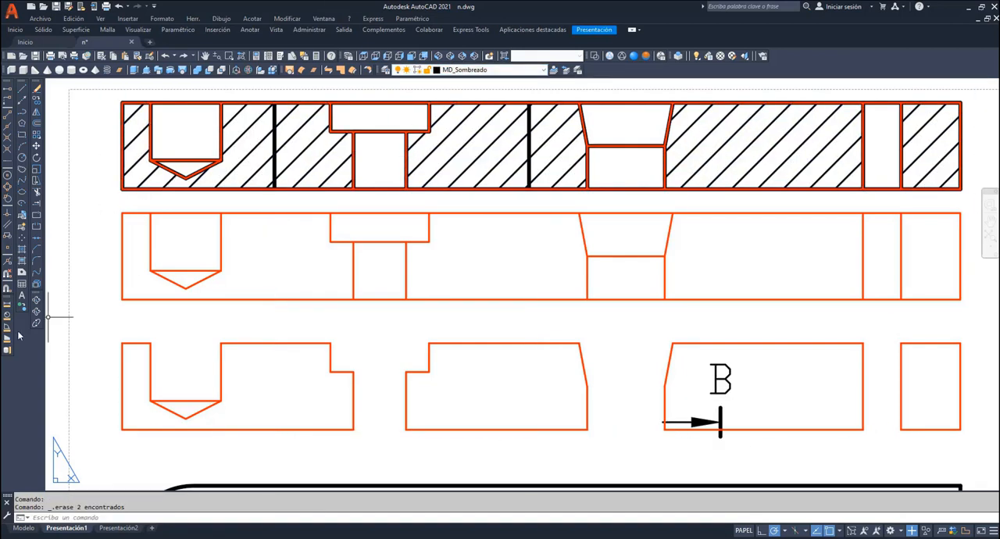
- Hatch the solid material regions of both section A-A copies on the MD_Sombreado layer
{"action": "left_click", "coordinate": [22, 250]}
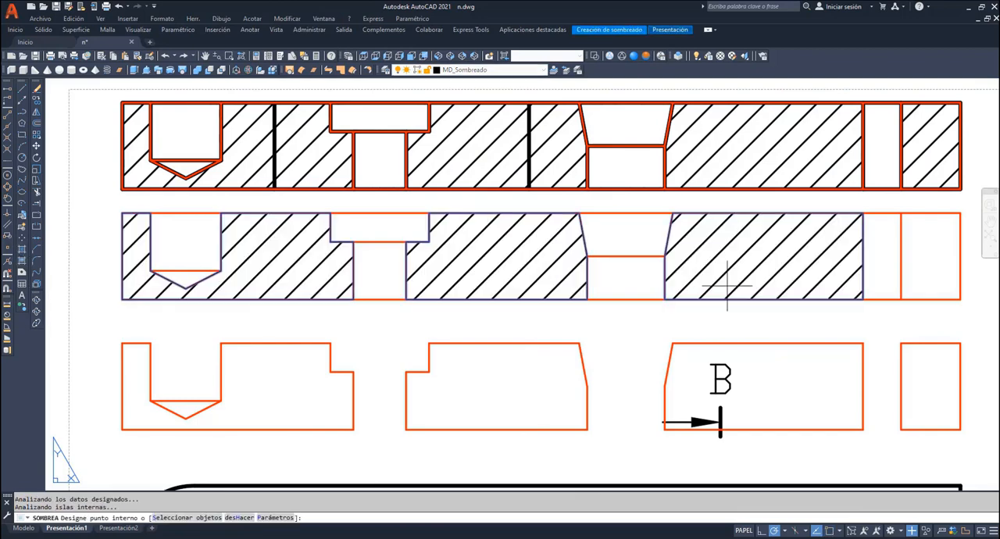
{"action": "left_click", "coordinate": [920, 359]}
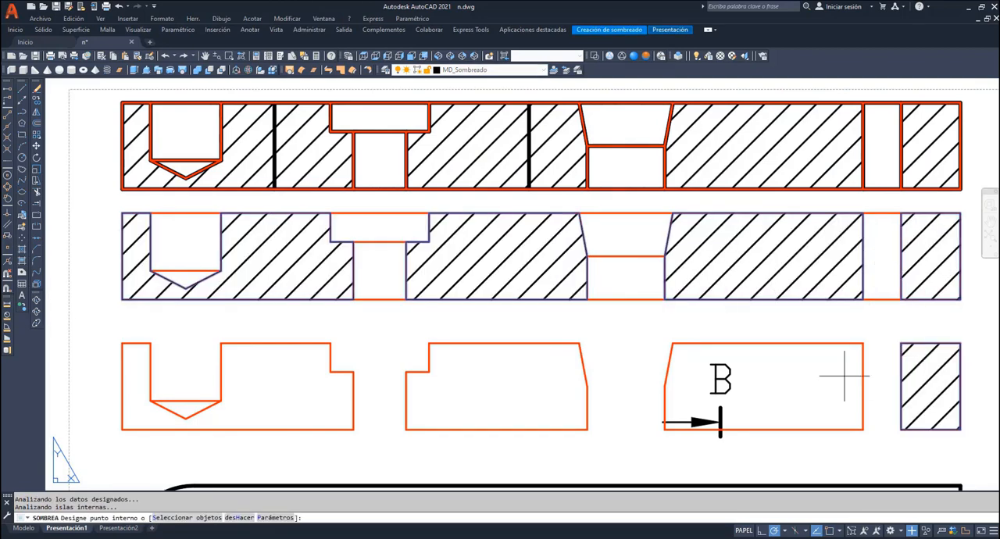
{"action": "left_click", "coordinate": [837, 376]}
{"action": "left_click", "coordinate": [569, 385]}
{"action": "left_click", "coordinate": [333, 396]}
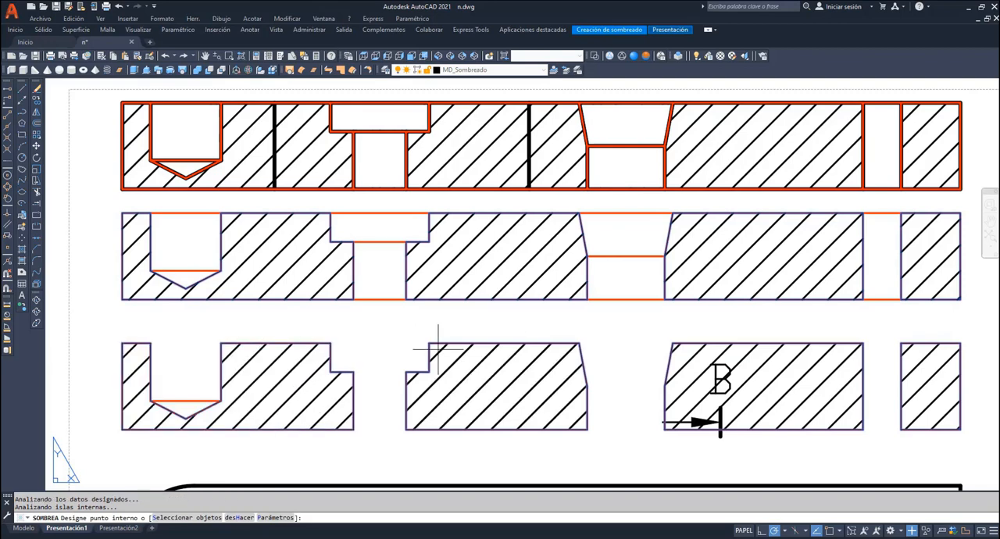
{"action": "key", "text": "Escape"}
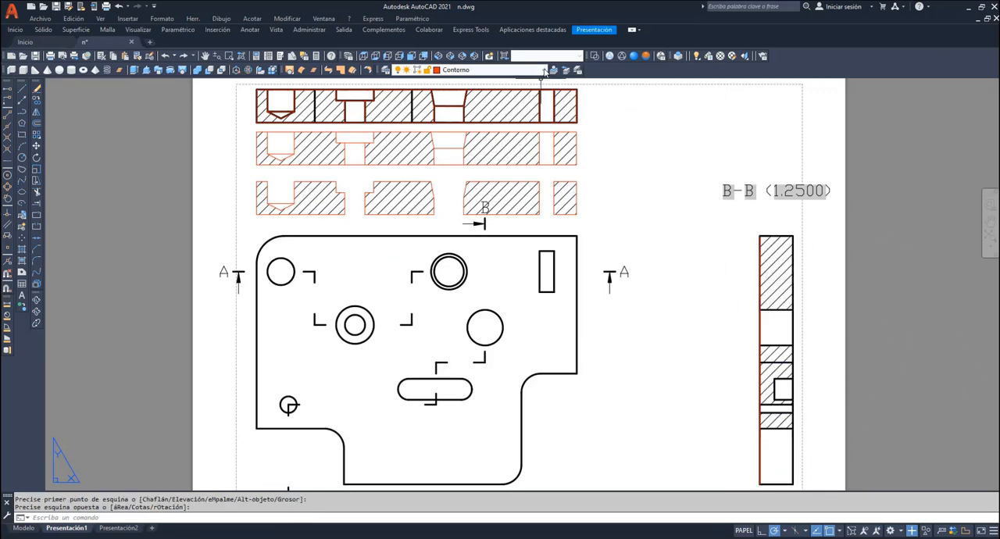
- On the eje de seccion layer, draw a horizontal line from path B-B's step corner below the large hole to section B-B
{"action": "left_click", "coordinate": [500, 69]}
{"action": "left_click", "coordinate": [475, 105]}
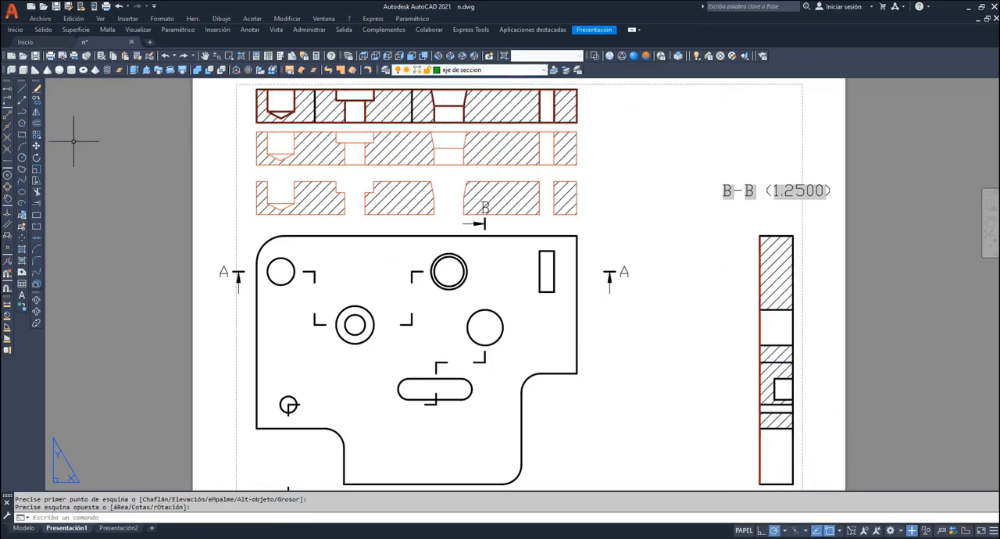
{"action": "left_click", "coordinate": [8, 89]}
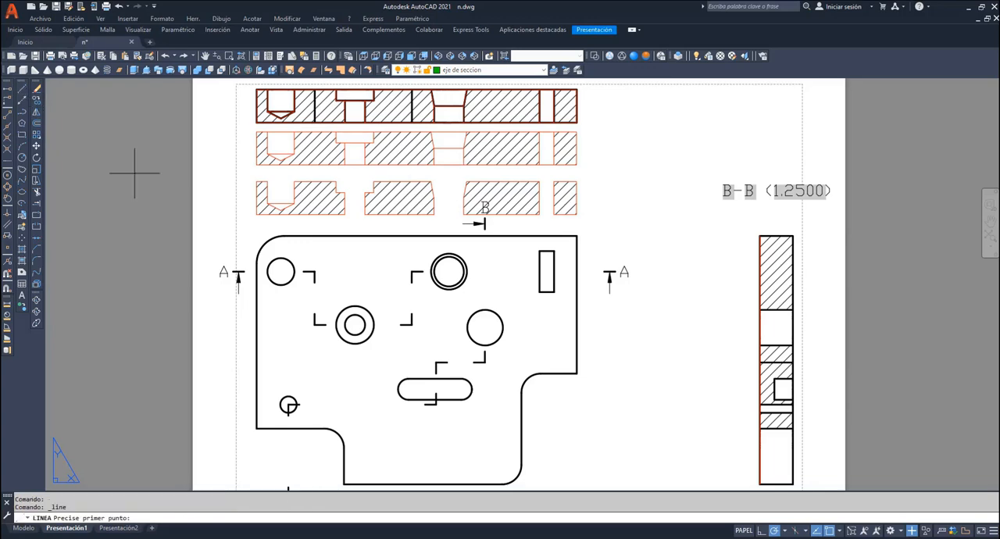
{"action": "left_click", "coordinate": [484, 362]}
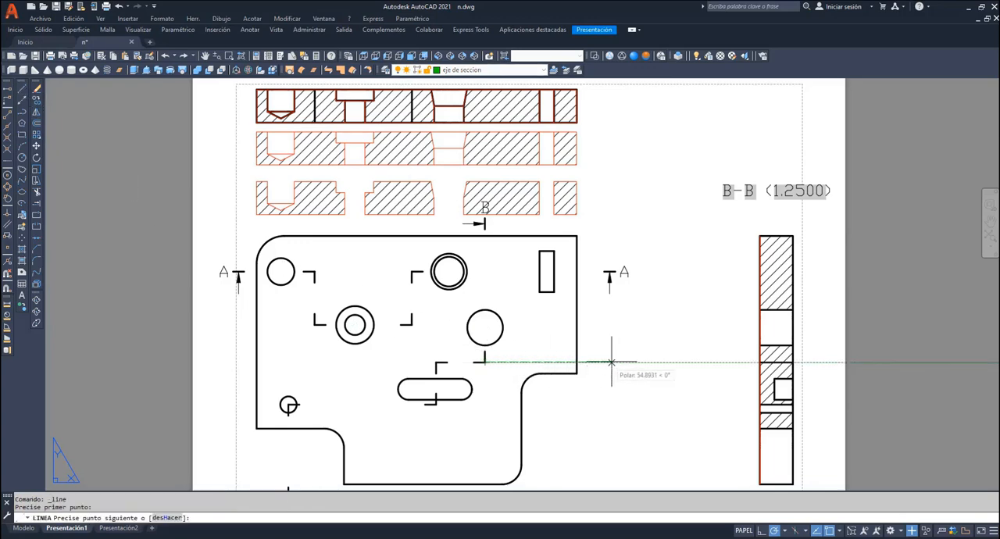
{"action": "left_click", "coordinate": [760, 361]}
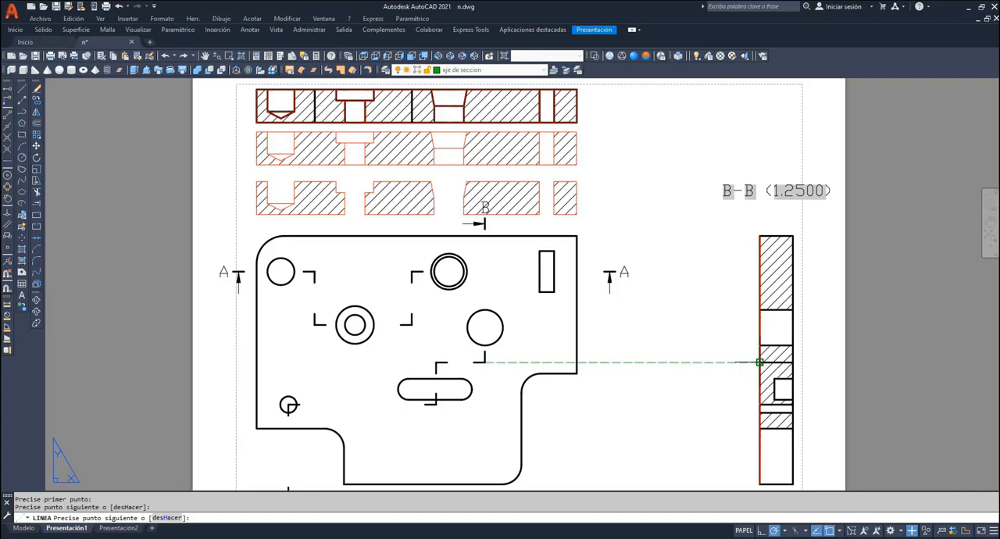
{"action": "key", "text": "Return"}
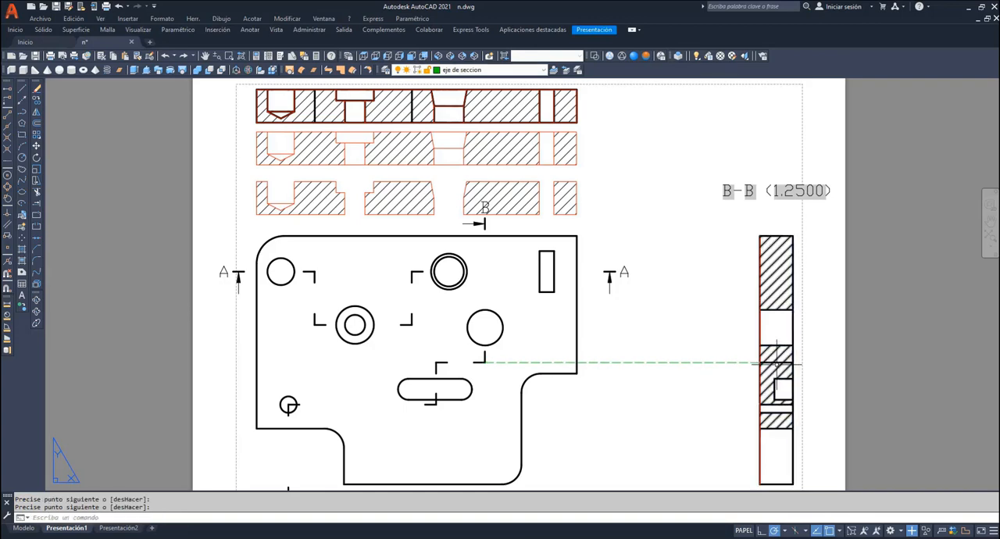
- Draw a horizontal projection line from the small lower-left hole's centre through the path's step to just beyond section B-B
{"action": "key", "text": "Return"}
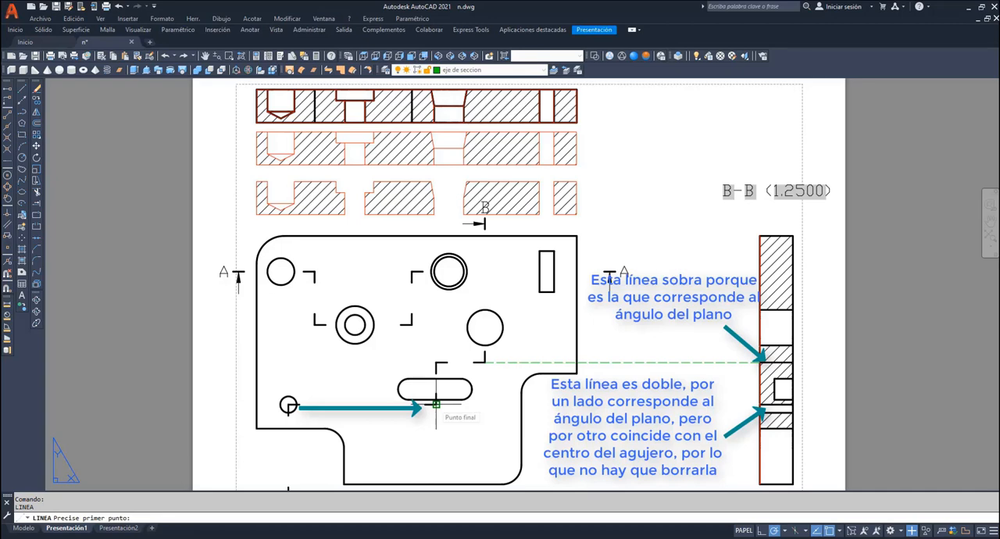
{"action": "left_click", "coordinate": [288, 404]}
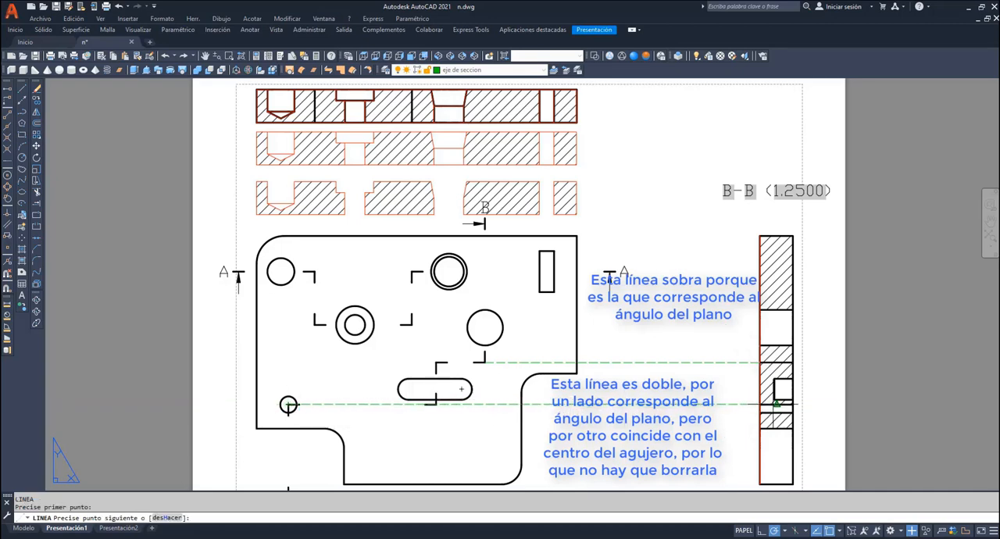
{"action": "left_click", "coordinate": [806, 404]}
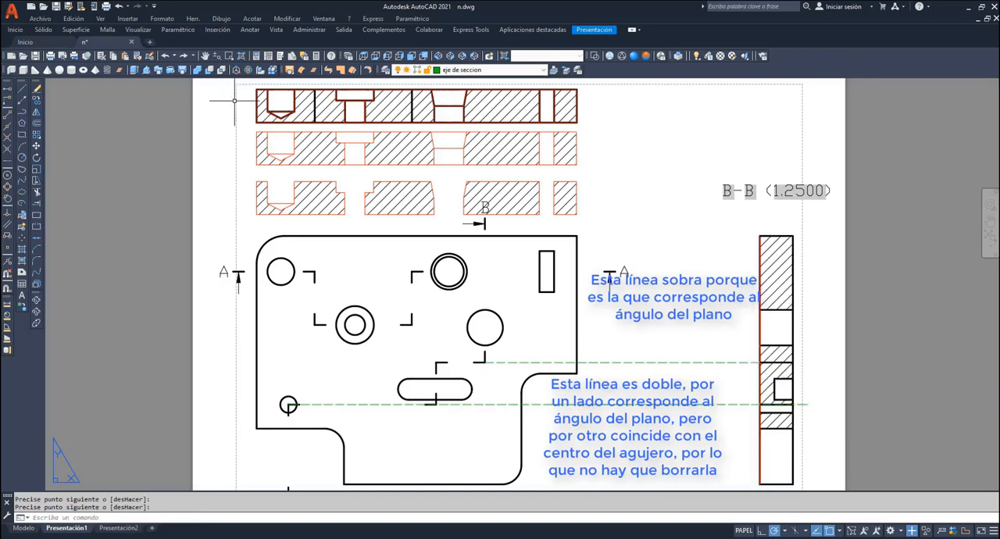
- Trace the outer outline of section B-B with a rectangle on the Contorno layer
{"action": "left_click", "coordinate": [206, 56]}
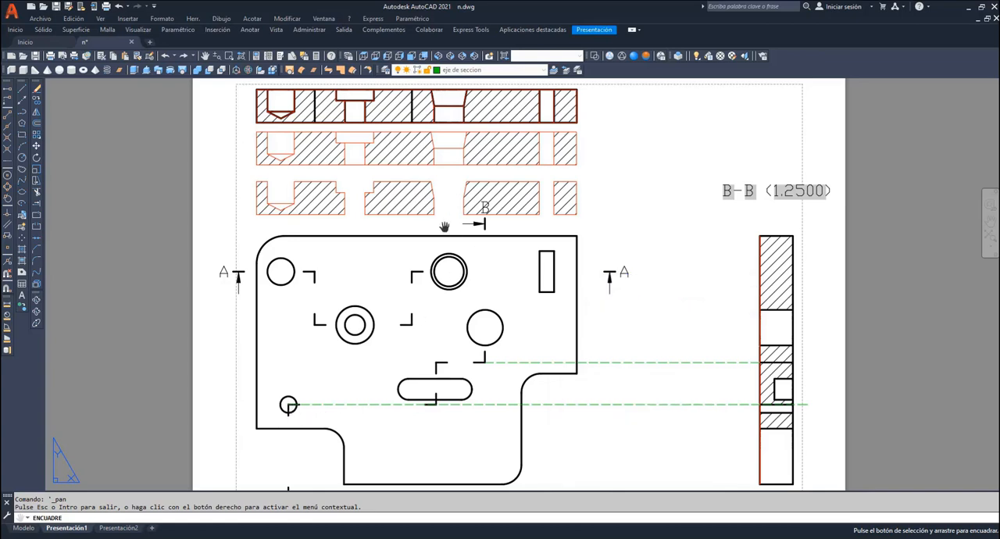
{"action": "right_click", "coordinate": [590, 193]}
{"action": "left_click", "coordinate": [606, 199]}
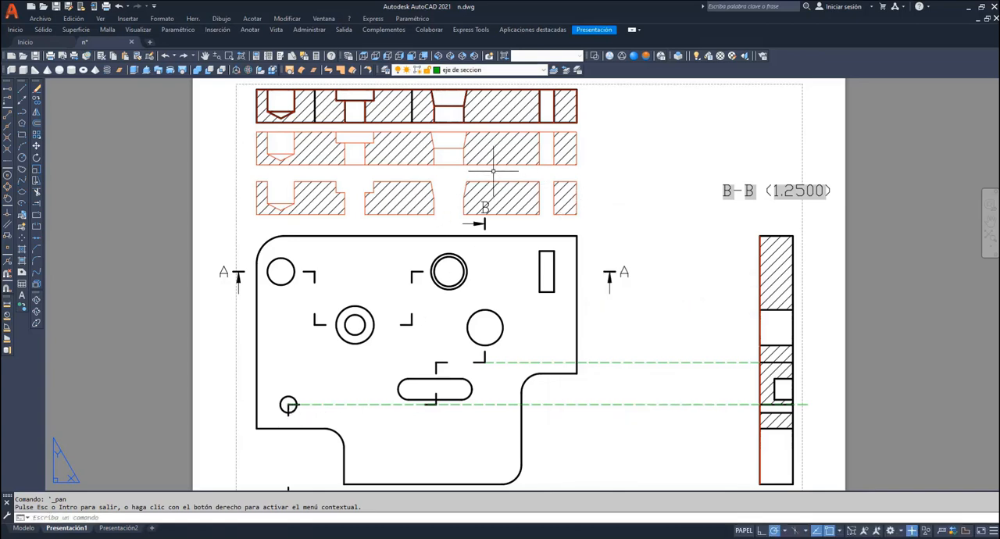
{"action": "left_click", "coordinate": [507, 69]}
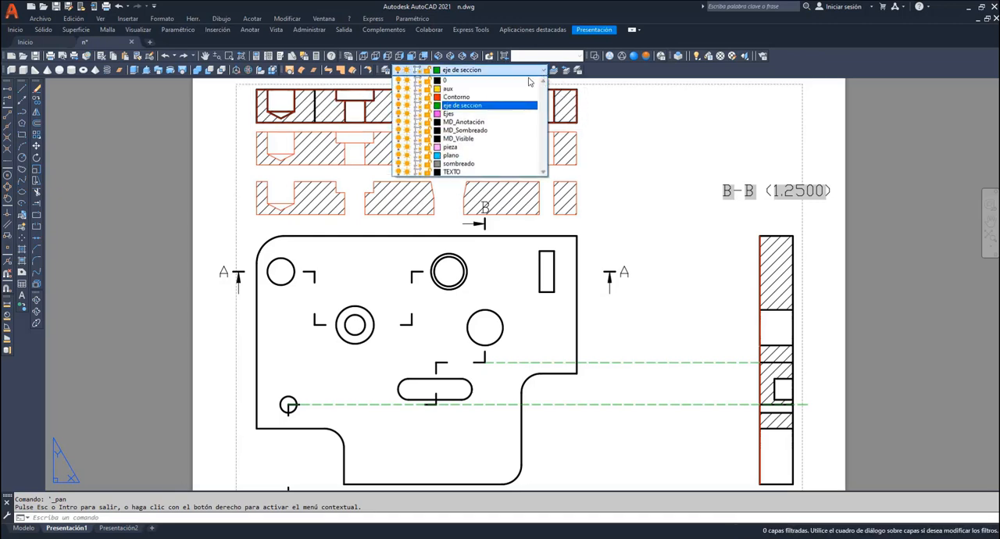
{"action": "left_click", "coordinate": [469, 94]}
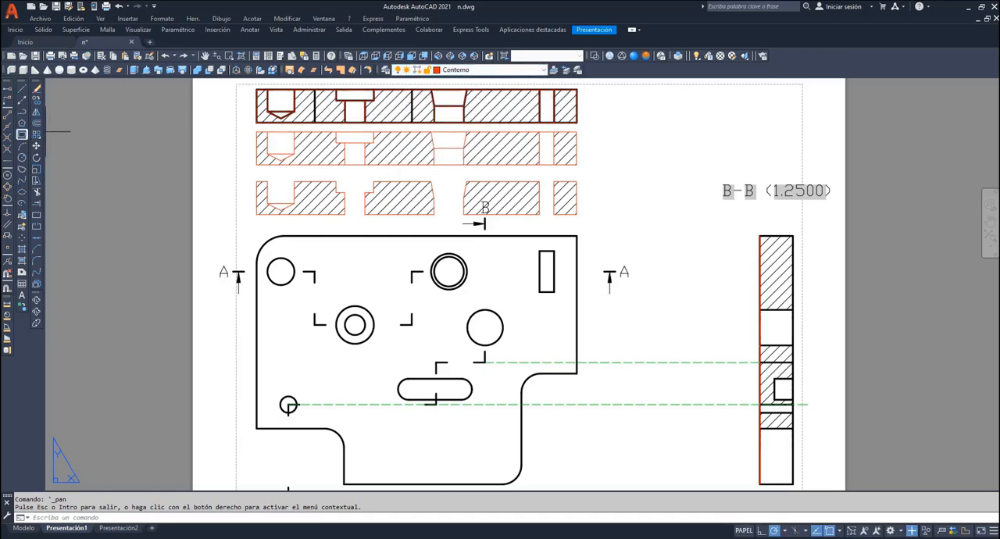
{"action": "left_click", "coordinate": [22, 134]}
{"action": "left_click", "coordinate": [795, 235]}
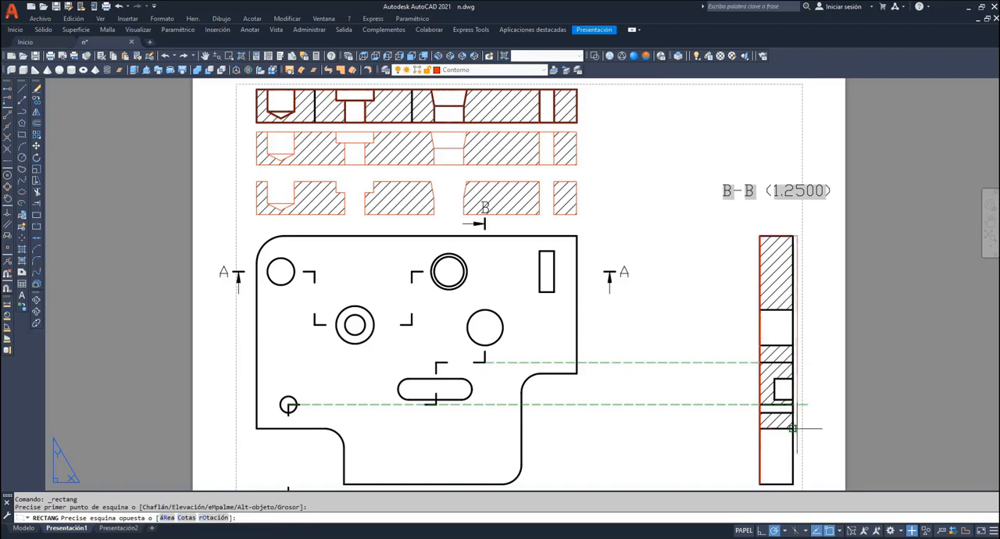
{"action": "left_click", "coordinate": [792, 483]}
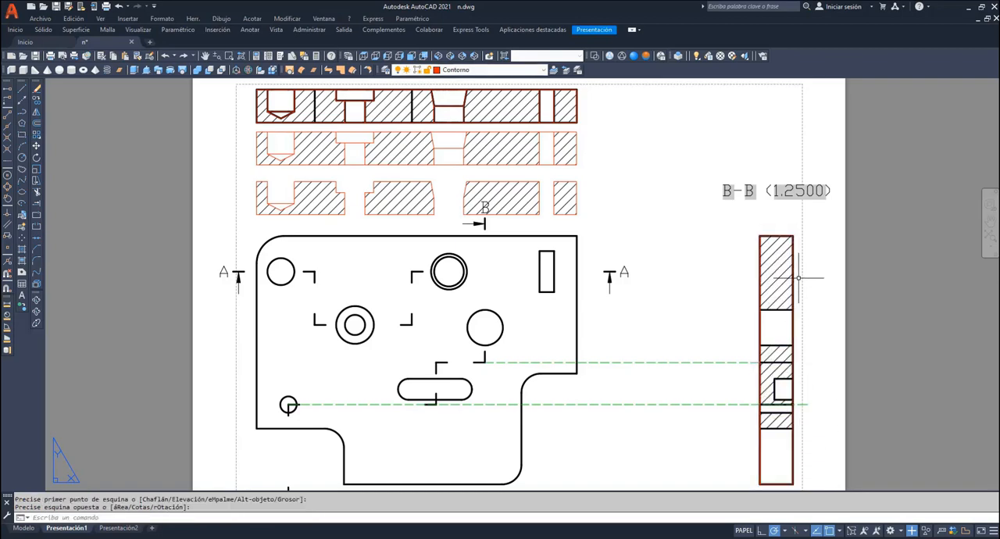
- Trace the upper and lower edge lines of the large hole across section B-B with polylines
{"action": "left_click", "coordinate": [989, 226]}
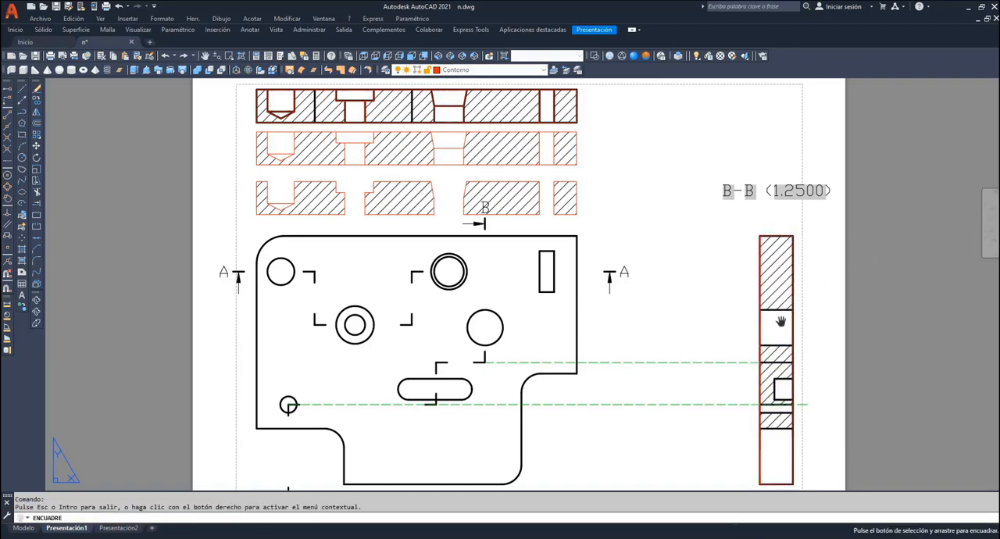
{"action": "mouse_move", "coordinate": [781, 321]}
{"action": "left_mouse_down"}
{"action": "mouse_move", "coordinate": [739, 270]}
{"action": "mouse_move", "coordinate": [643, 205]}
{"action": "mouse_move", "coordinate": [645, 225]}
{"action": "left_mouse_up"}
{"action": "scroll", "coordinate": [729, 263], "scroll_direction": "up", "scroll_amount": 4}
{"action": "scroll", "coordinate": [739, 286], "scroll_direction": "down", "scroll_amount": 2}
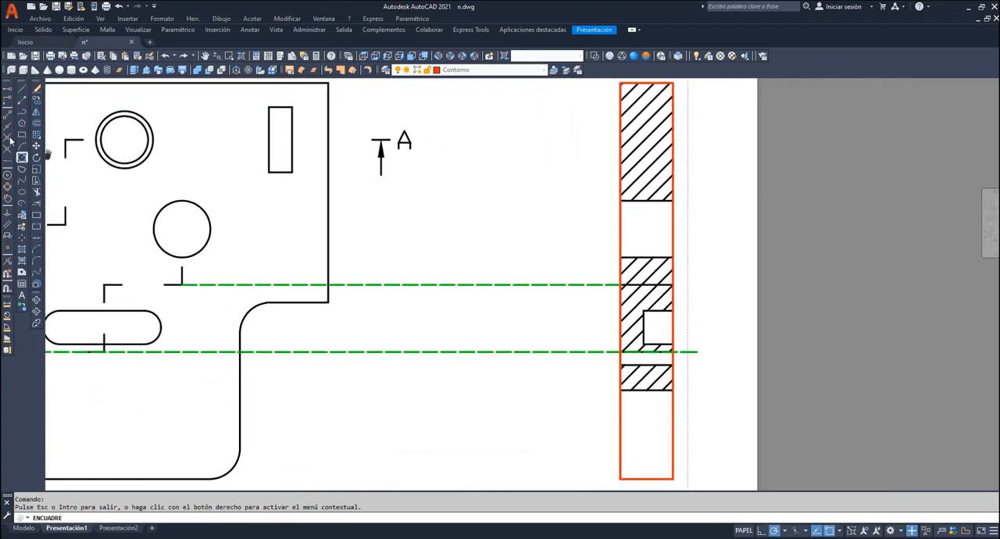
{"action": "left_click", "coordinate": [22, 114]}
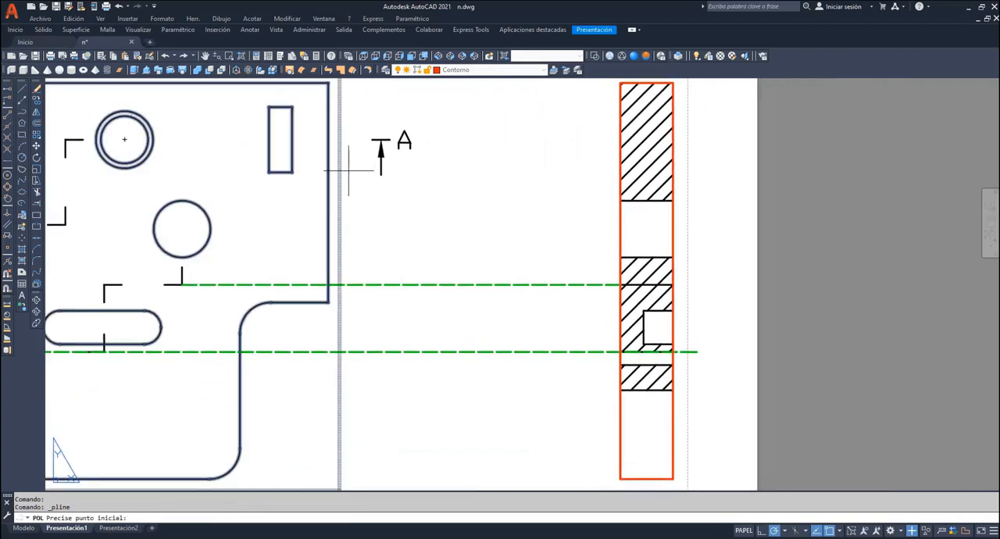
{"action": "left_click", "coordinate": [619, 201]}
{"action": "left_click", "coordinate": [673, 201]}
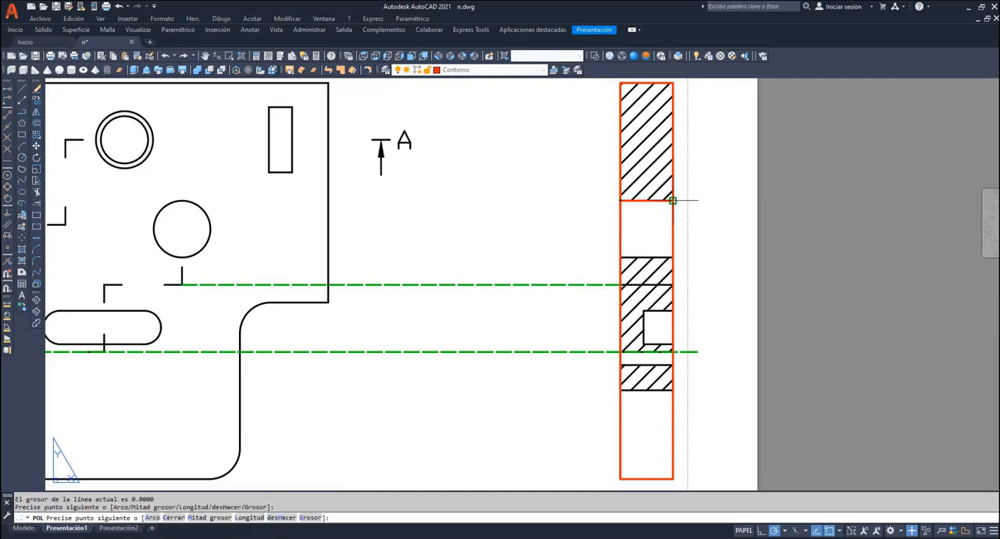
{"action": "key", "text": "Return"}
{"action": "key", "text": "Return"}
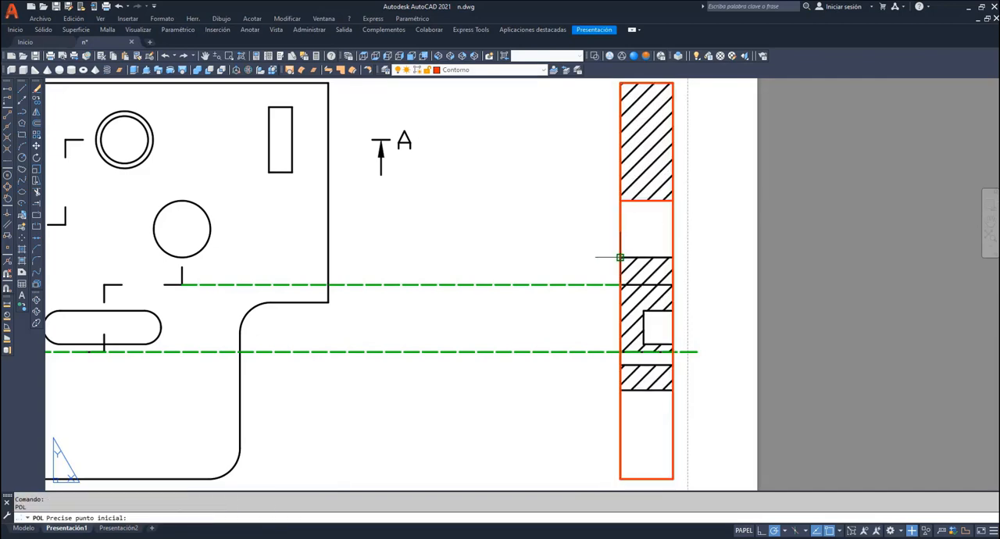
{"action": "left_click", "coordinate": [673, 257]}
{"action": "left_click", "coordinate": [673, 257]}
- Trace the small hole's centre-plane line and its lower edge across section B-B with polylines
{"action": "key", "text": "Return"}
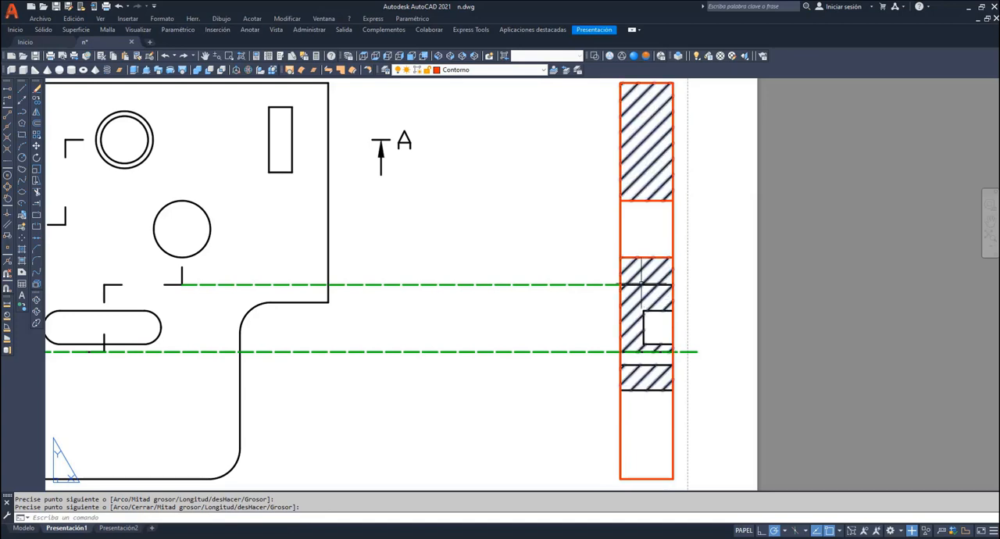
{"action": "key", "text": "Return"}
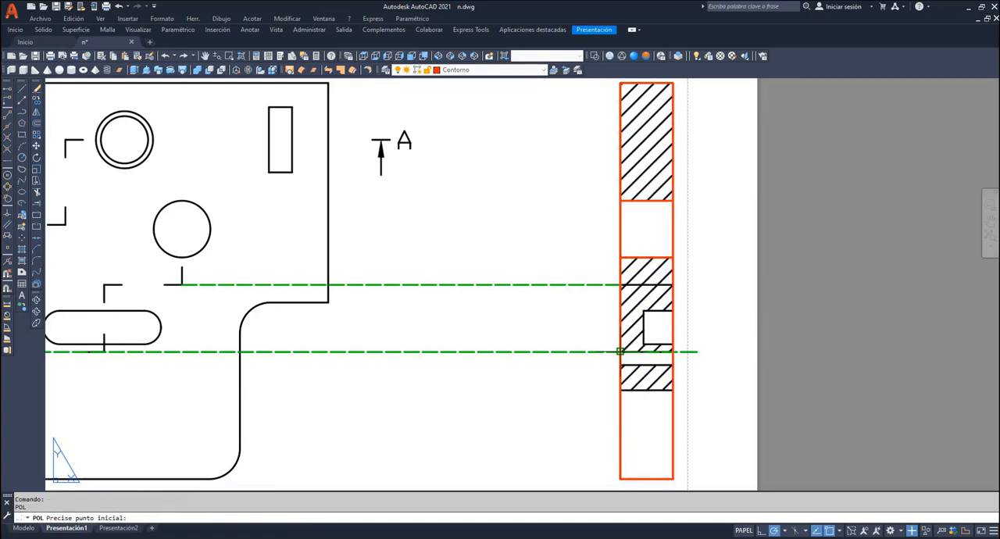
{"action": "left_click", "coordinate": [673, 352]}
{"action": "left_click", "coordinate": [672, 351]}
{"action": "key", "text": "Return"}
{"action": "key", "text": "Return"}
{"action": "left_click", "coordinate": [620, 365]}
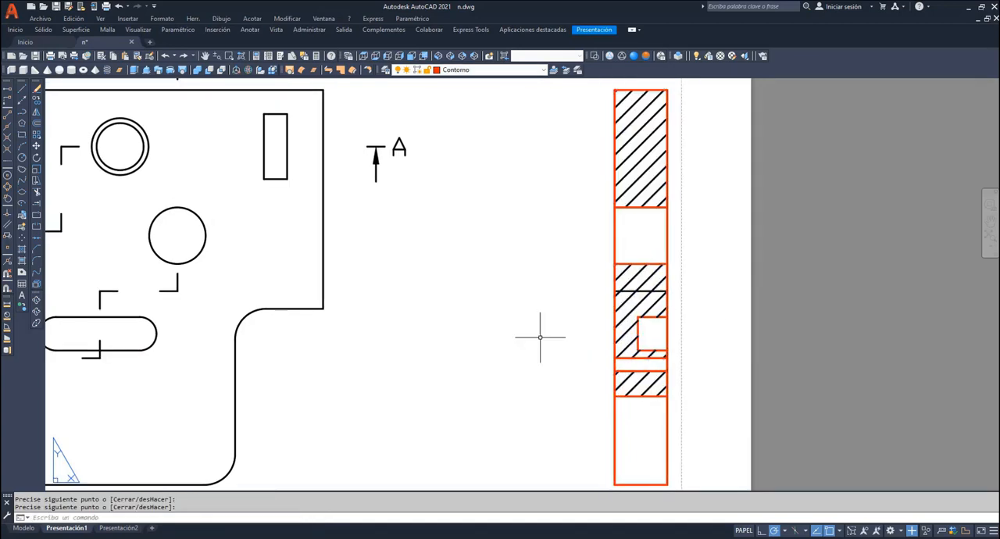
- Turn off the MD_Anotación, MD_Sombreado and MD_Visible layers and place two copies of section B-B's traced contour between it and the plan view
{"action": "left_click", "coordinate": [543, 70]}
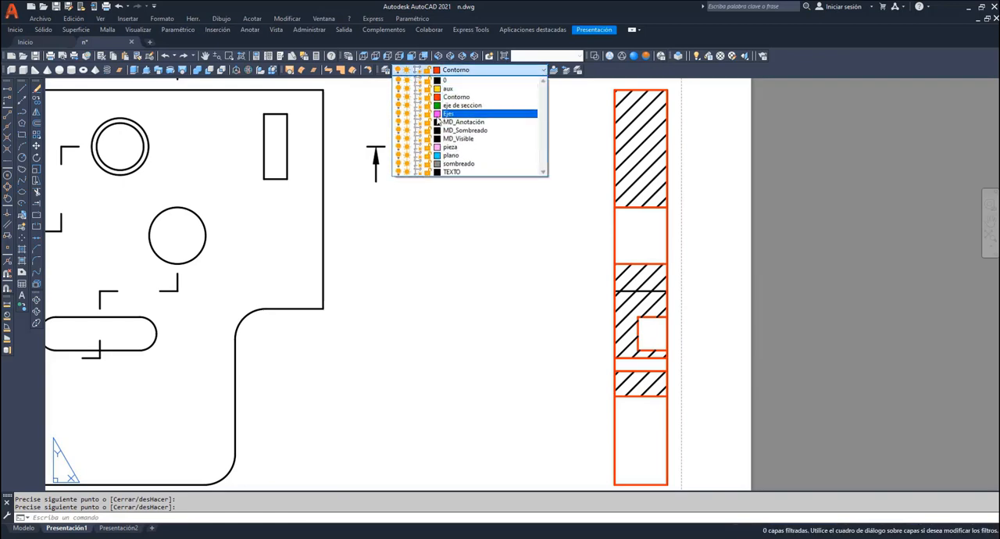
{"action": "left_click", "coordinate": [399, 121]}
{"action": "left_click", "coordinate": [400, 130]}
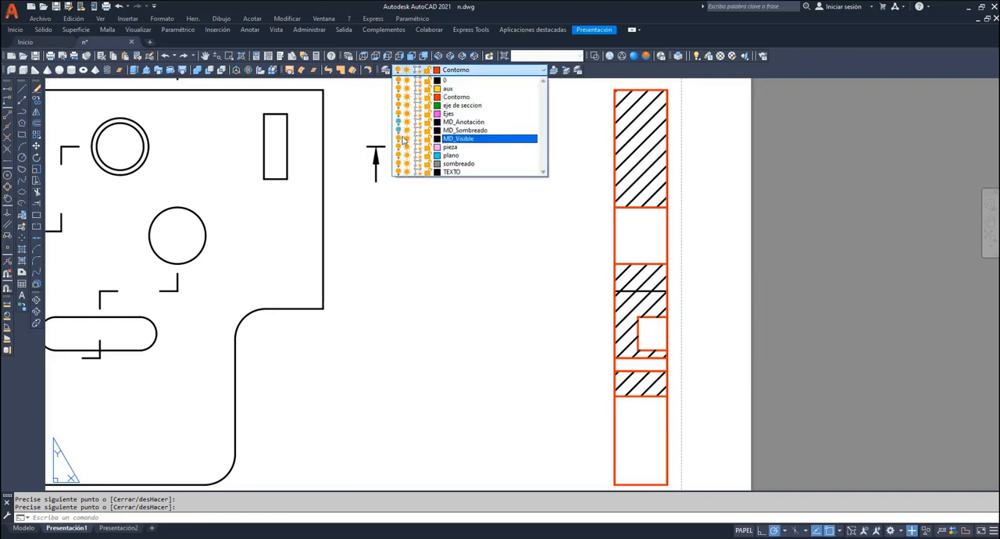
{"action": "left_click", "coordinate": [399, 138]}
{"action": "left_click", "coordinate": [453, 241]}
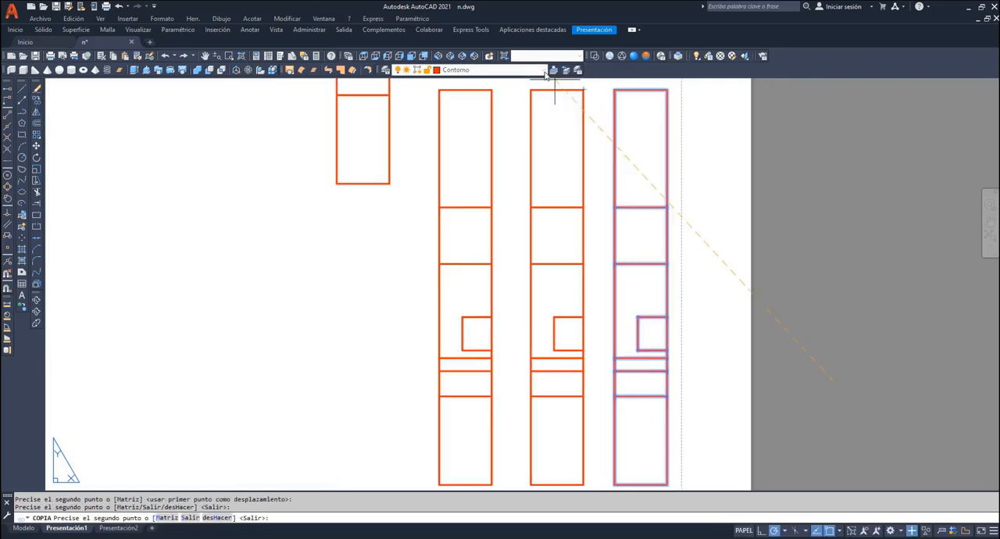
{"action": "key", "text": "Escape"}
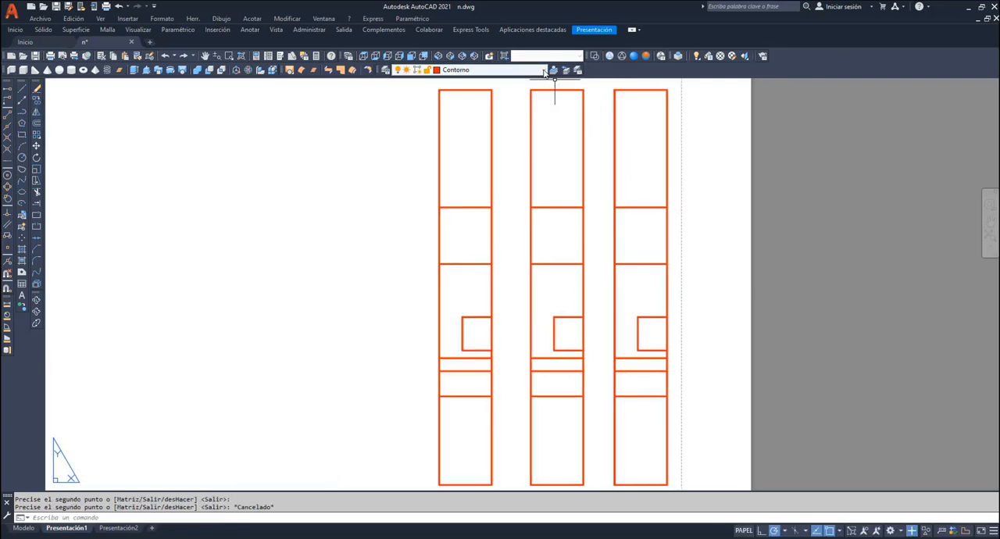
- Turn the MD_Anotación, MD_Sombreado and MD_Visible layers back on
{"action": "left_click", "coordinate": [539, 70]}
{"action": "left_click", "coordinate": [397, 123]}
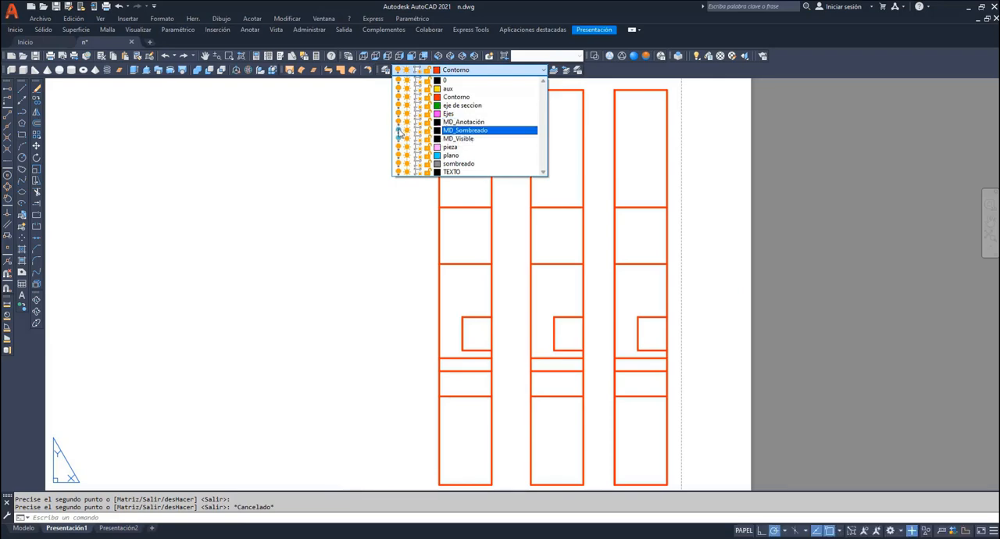
{"action": "left_click", "coordinate": [397, 130]}
{"action": "left_click", "coordinate": [397, 139]}
{"action": "left_click", "coordinate": [792, 193]}
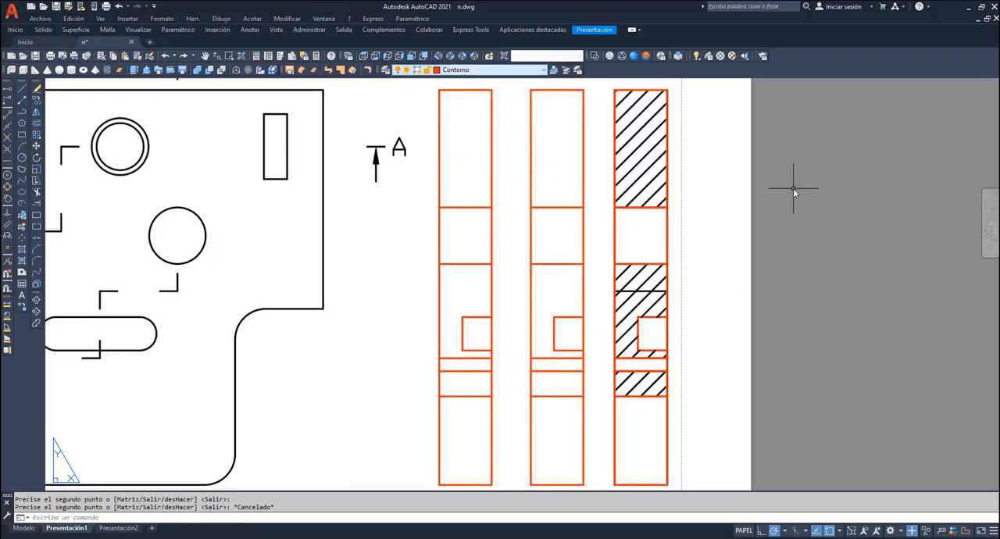
- Hatch the solid regions of both section B-B copies on the MD_Sombreado layer and trim the large hole's opening on the copy nearest the plan view
{"action": "left_click", "coordinate": [544, 71]}
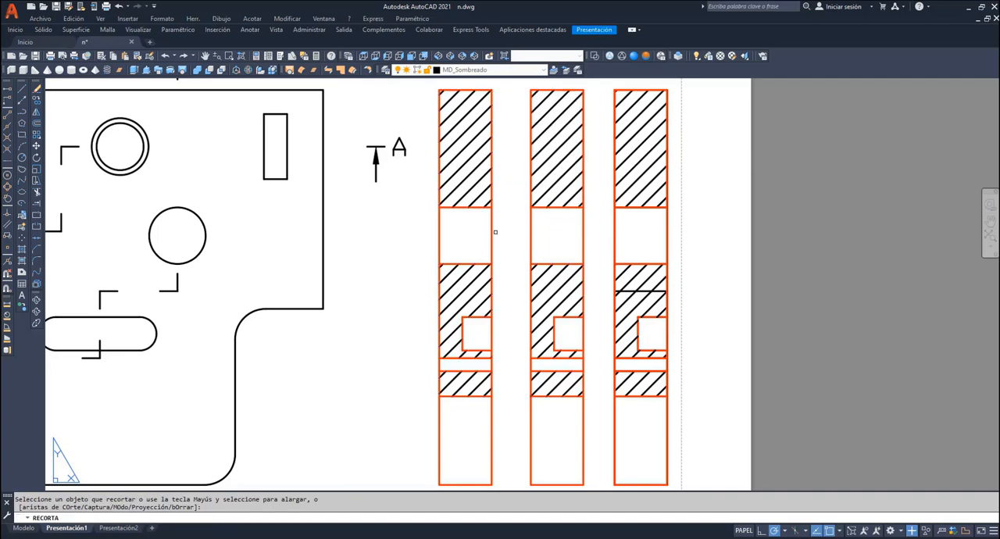
{"action": "left_click", "coordinate": [491, 229]}
{"action": "left_click", "coordinate": [439, 237]}
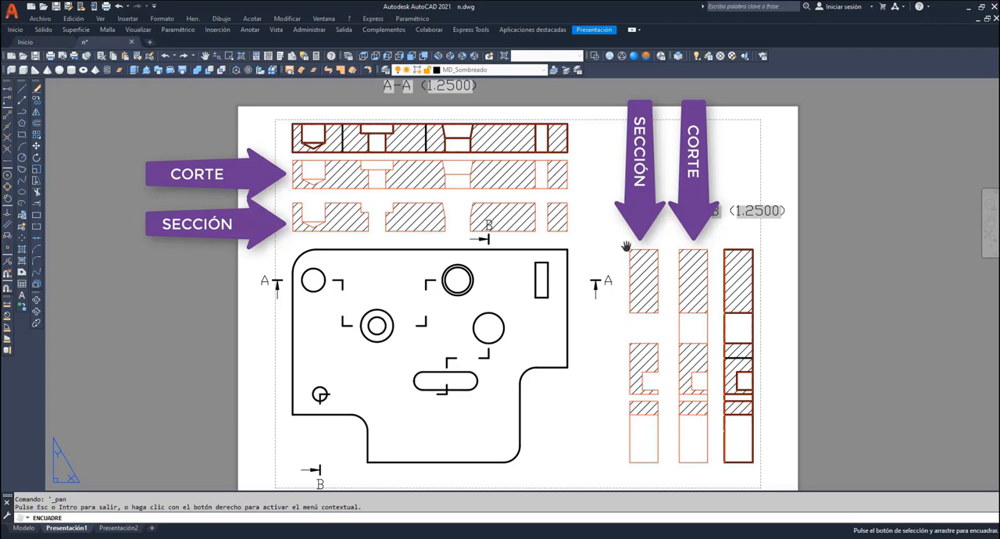
- Make the Ejes layer current
{"action": "left_click", "coordinate": [545, 70]}
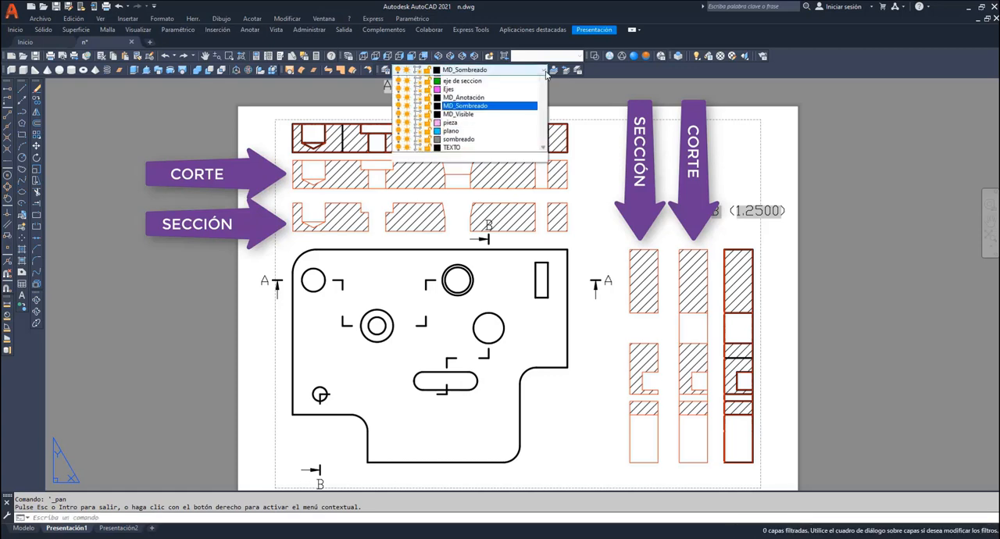
{"action": "left_click", "coordinate": [492, 101]}
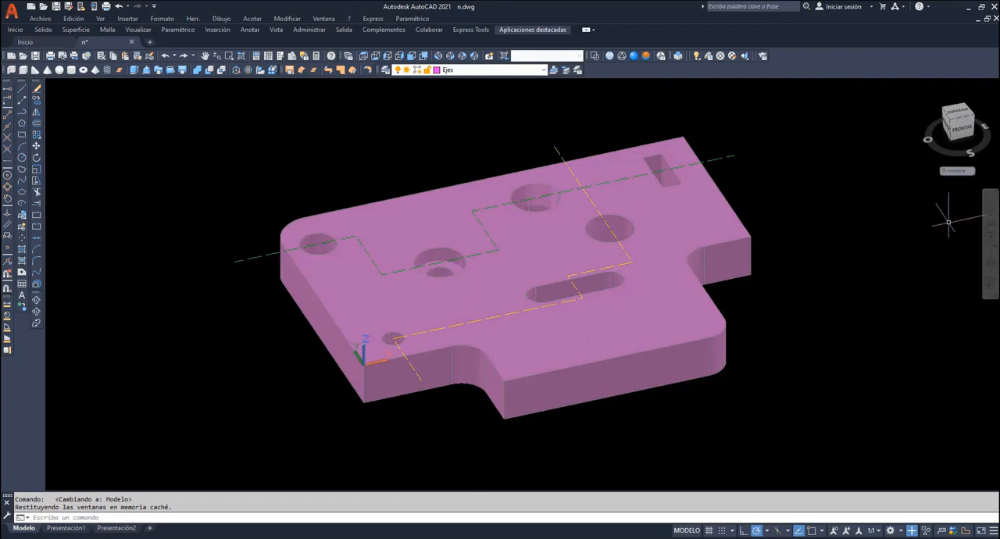
- In model space, draw a vertical line on the plano layer down from path A-A's end and copy it to path B-B's near end
{"action": "left_click", "coordinate": [538, 71]}
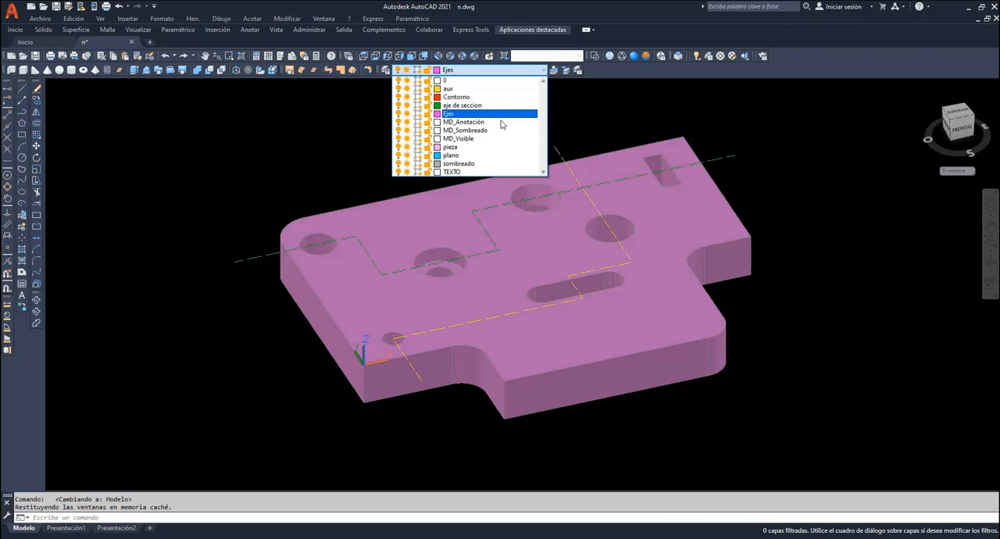
{"action": "left_click", "coordinate": [469, 155]}
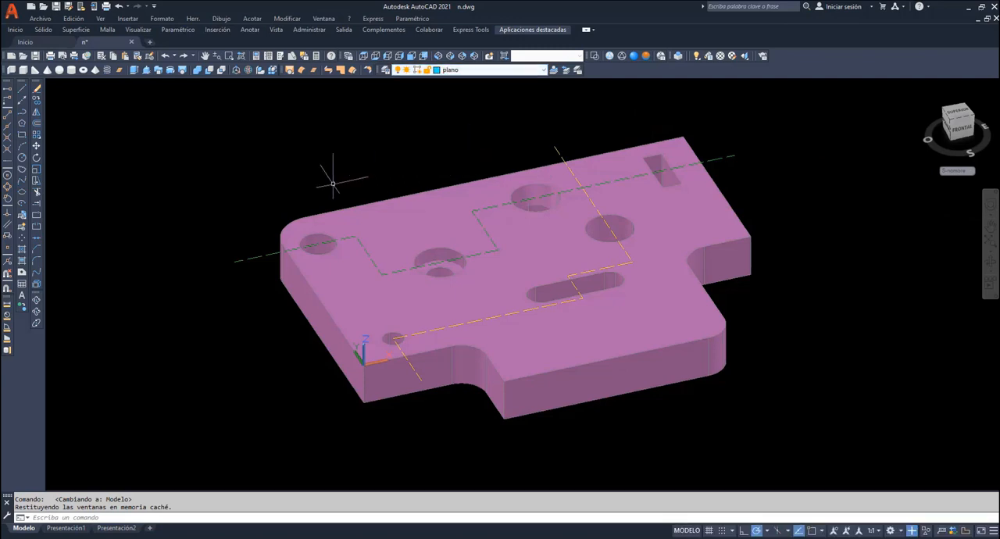
{"action": "left_click", "coordinate": [24, 92]}
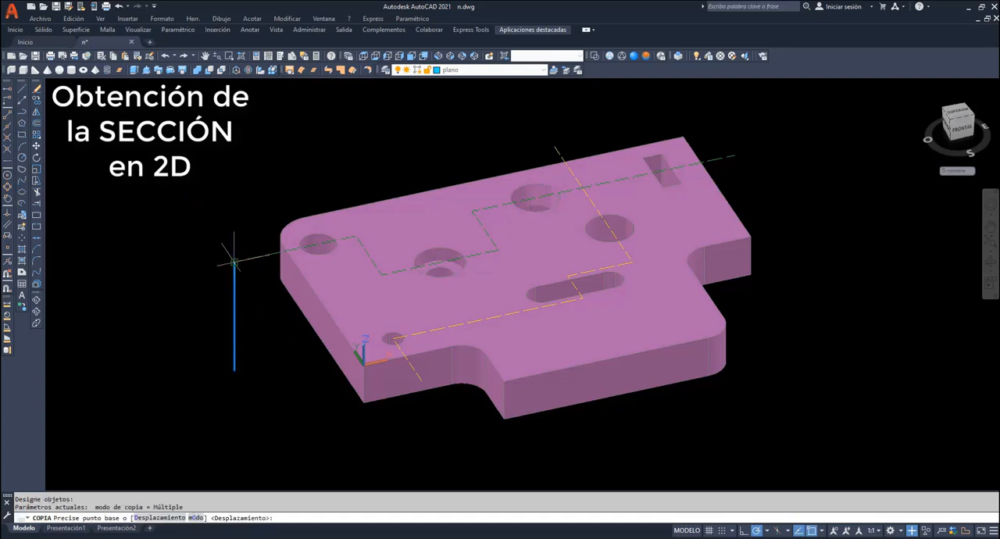
{"action": "left_click", "coordinate": [234, 262]}
{"action": "left_click", "coordinate": [421, 380]}
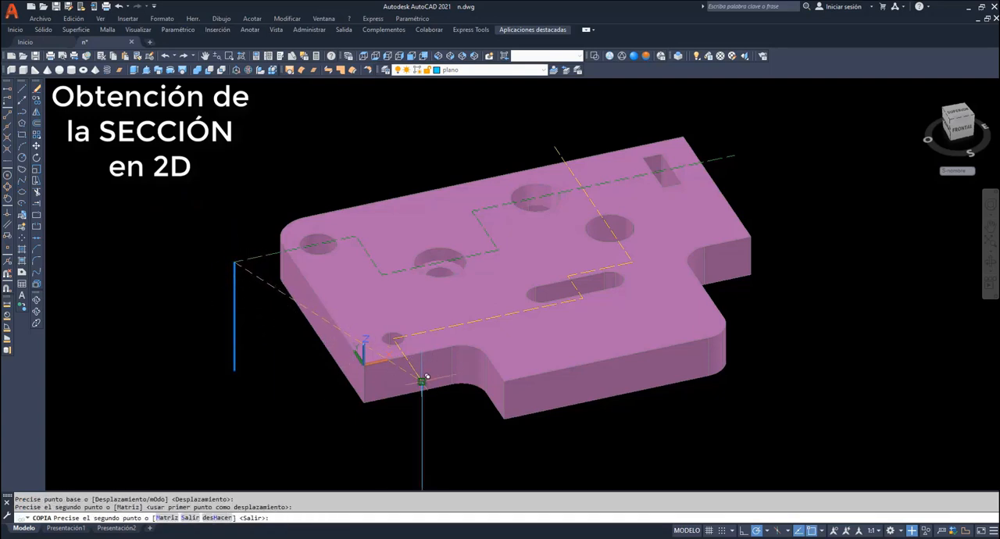
{"action": "key", "text": "Return"}
- Sweep the vertical line at path A-A's end along the green stepped path to create its cutting surface
{"action": "left_click", "coordinate": [158, 71]}
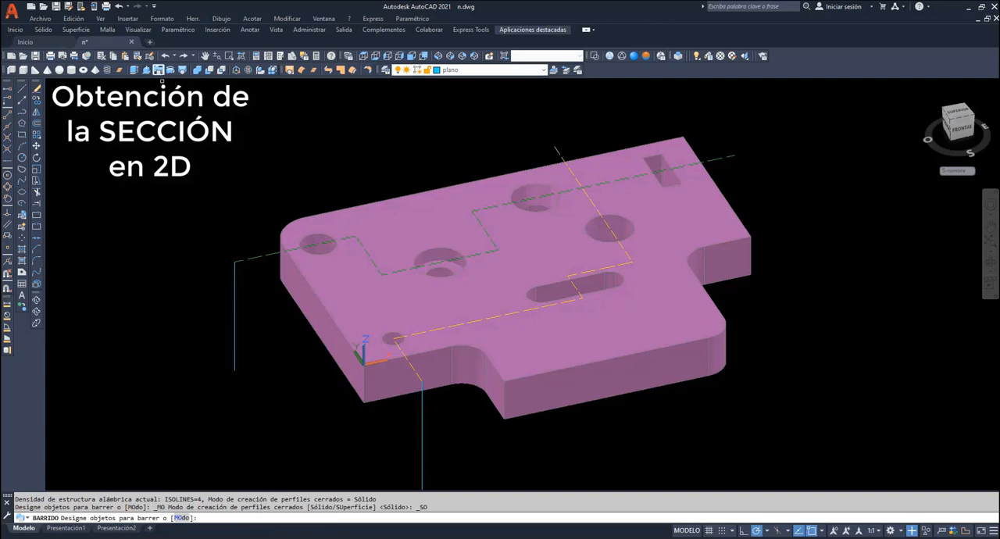
{"action": "left_click", "coordinate": [235, 298]}
{"action": "key", "text": "Return"}
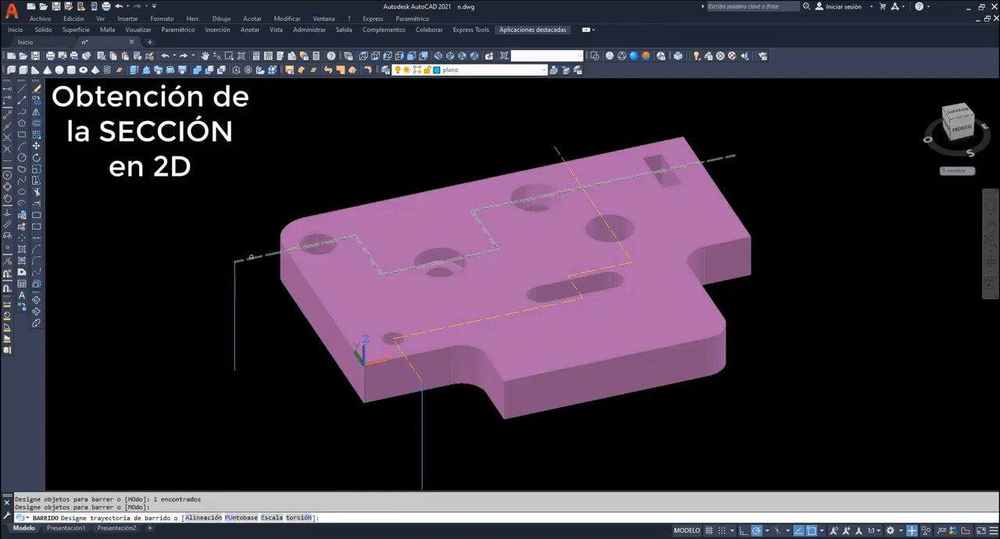
{"action": "left_click", "coordinate": [251, 257]}
- Sweep the copied vertical line along the yellow stepped path B-B to create its cutting surface
{"action": "key", "text": "Return"}
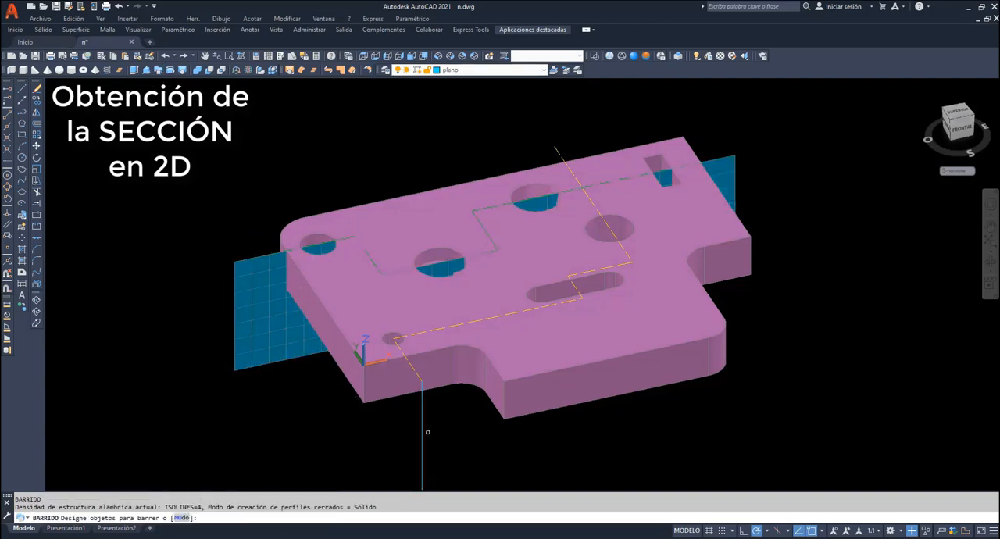
{"action": "left_click", "coordinate": [423, 436]}
{"action": "key", "text": "Return"}
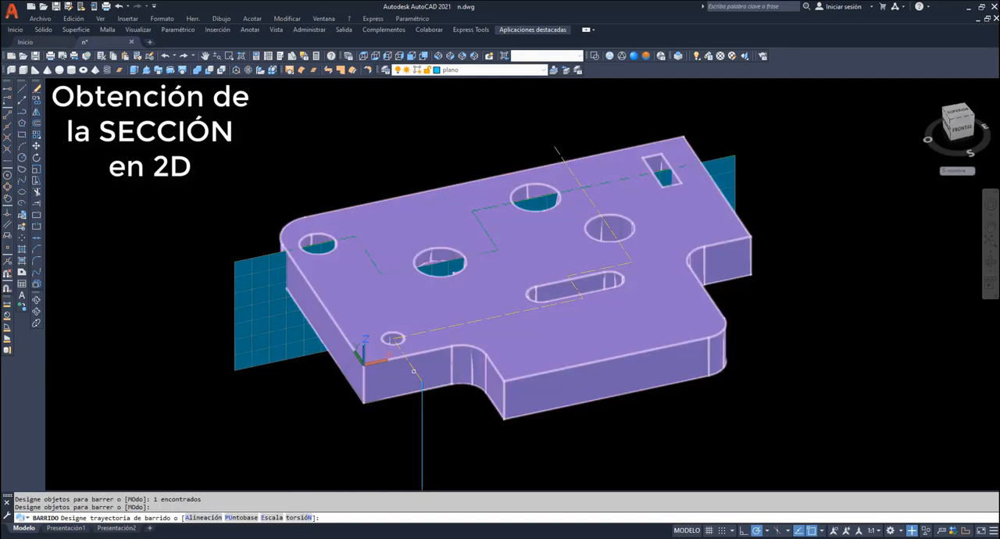
{"action": "left_click", "coordinate": [414, 371]}
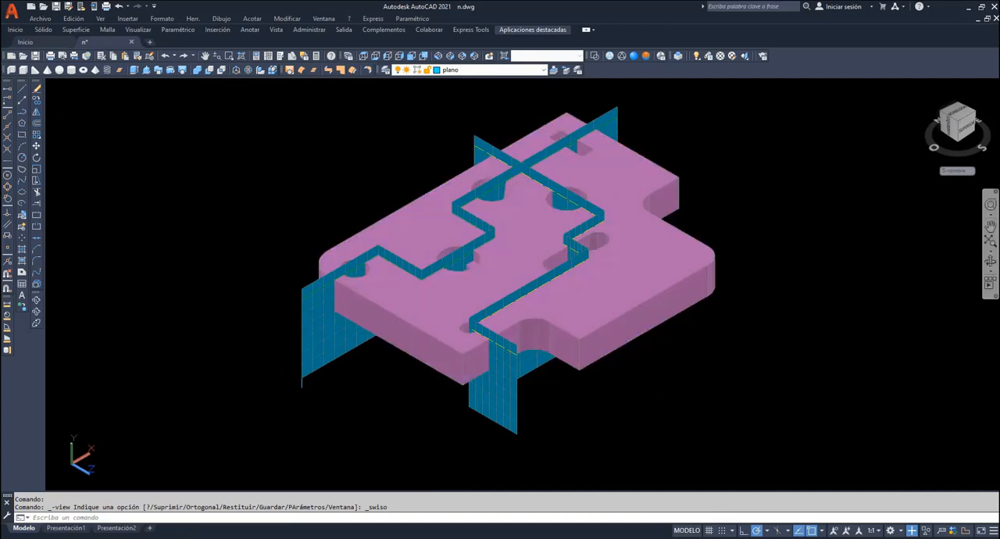
{"action": "left_click", "coordinate": [989, 228]}
{"action": "left_click_drag", "start_coordinate": [634, 208], "coordinate": [625, 222]}
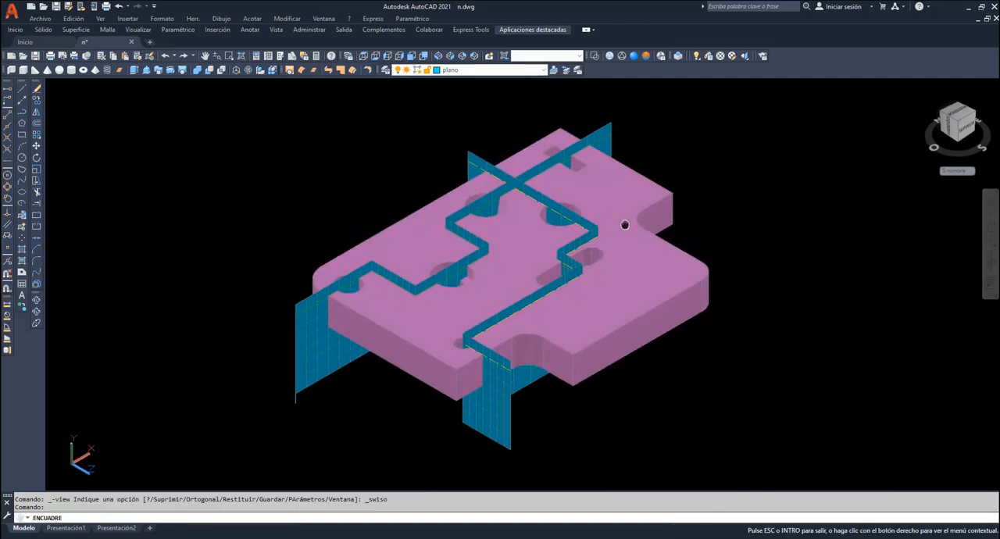
{"action": "right_click", "coordinate": [689, 148]}
{"action": "left_click", "coordinate": [705, 150]}
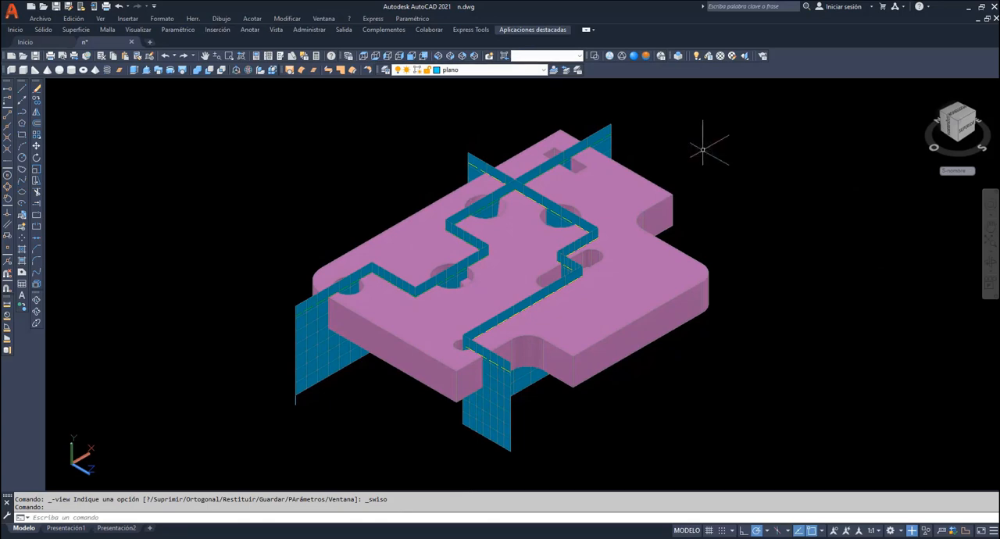
- Make the Contorno layer current and run an interference check between the solid and the A-A cutting surface, keeping the created interference object
{"action": "left_click", "coordinate": [533, 70]}
{"action": "left_click", "coordinate": [449, 95]}
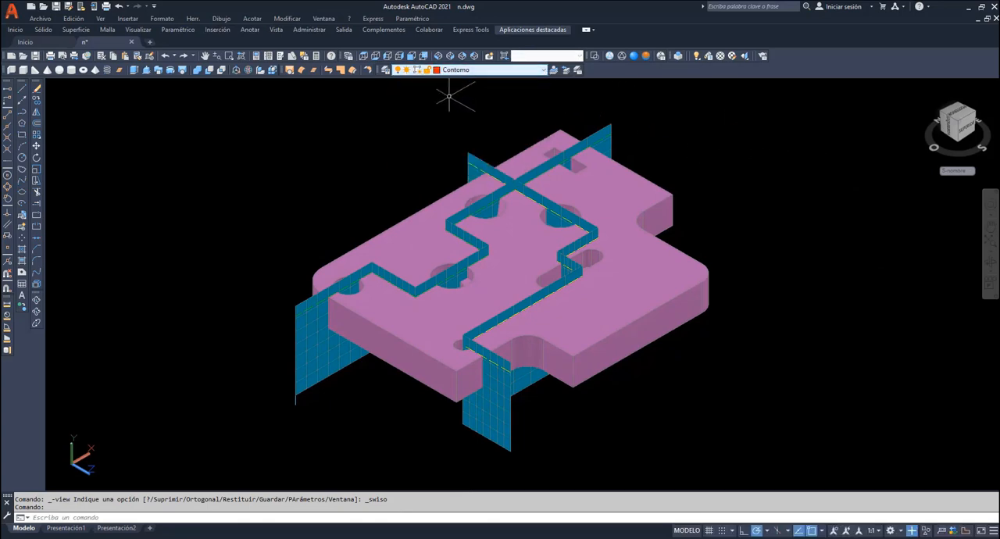
{"action": "left_click", "coordinate": [286, 18]}
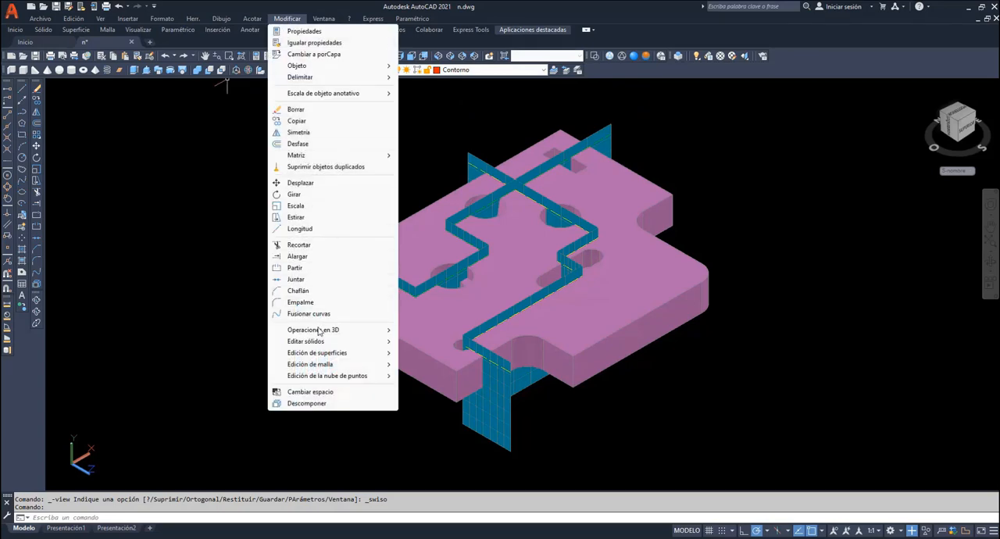
{"action": "mouse_move", "coordinate": [318, 331]}
{"action": "left_click", "coordinate": [451, 402]}
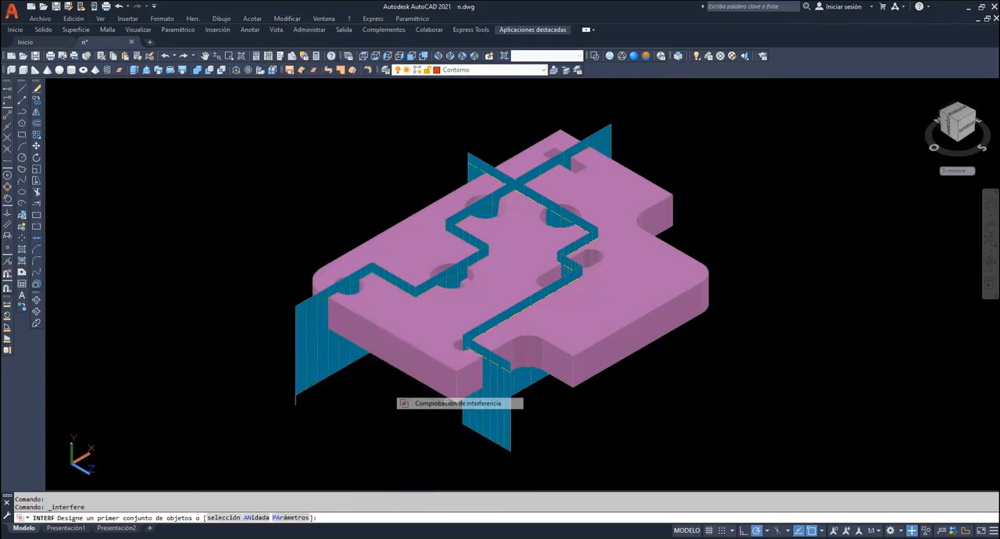
{"action": "left_click", "coordinate": [386, 346]}
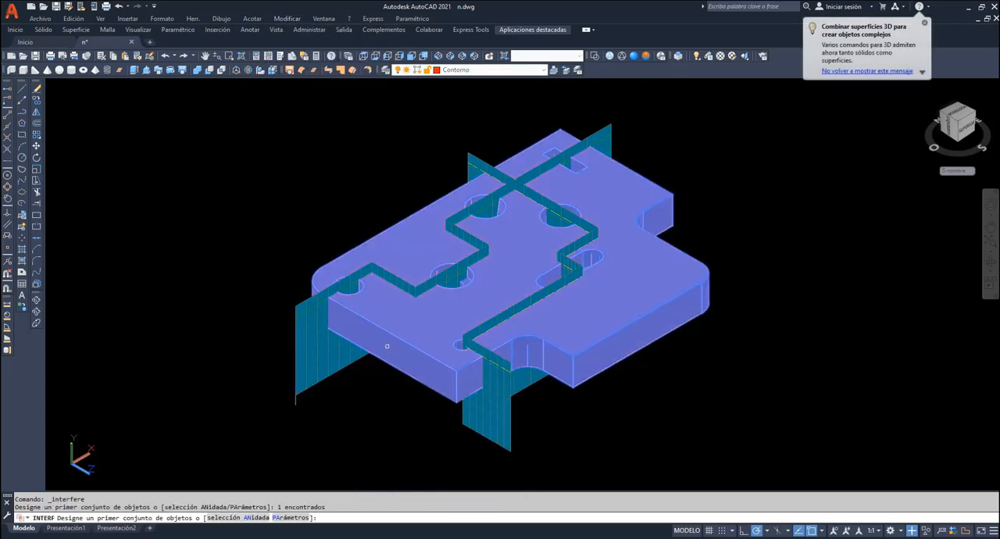
{"action": "key", "text": "Return"}
{"action": "left_click", "coordinate": [344, 367]}
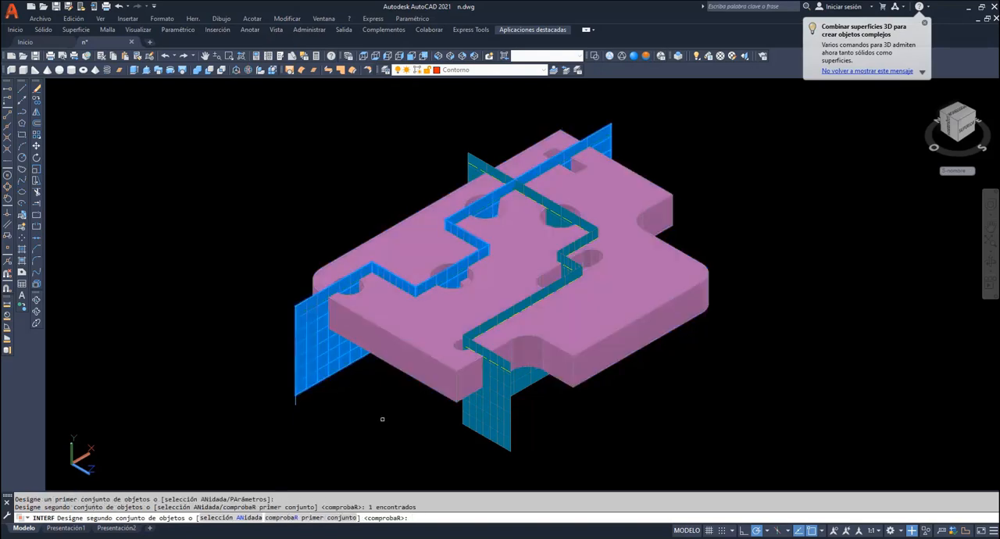
{"action": "key", "text": "Return"}
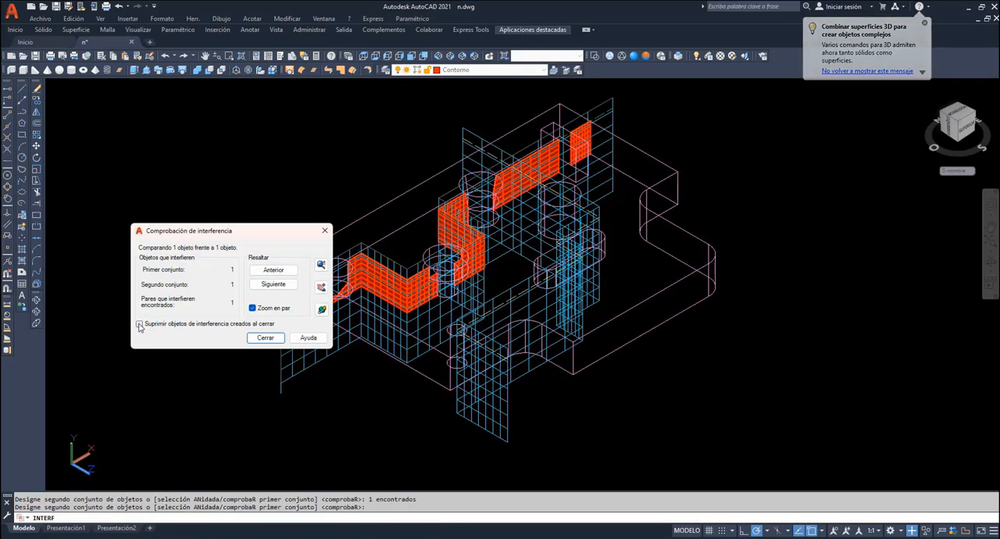
{"action": "left_click", "coordinate": [266, 338]}
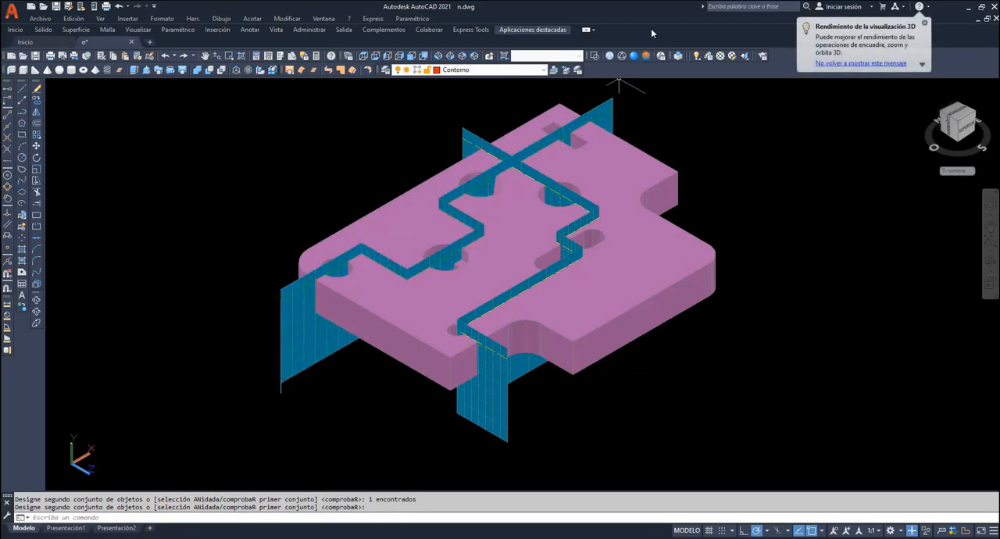
- Undo the last group explode, explode the red section surface above the piece, and delete its two transverse faces
{"action": "key", "text": "ctrl+z"}
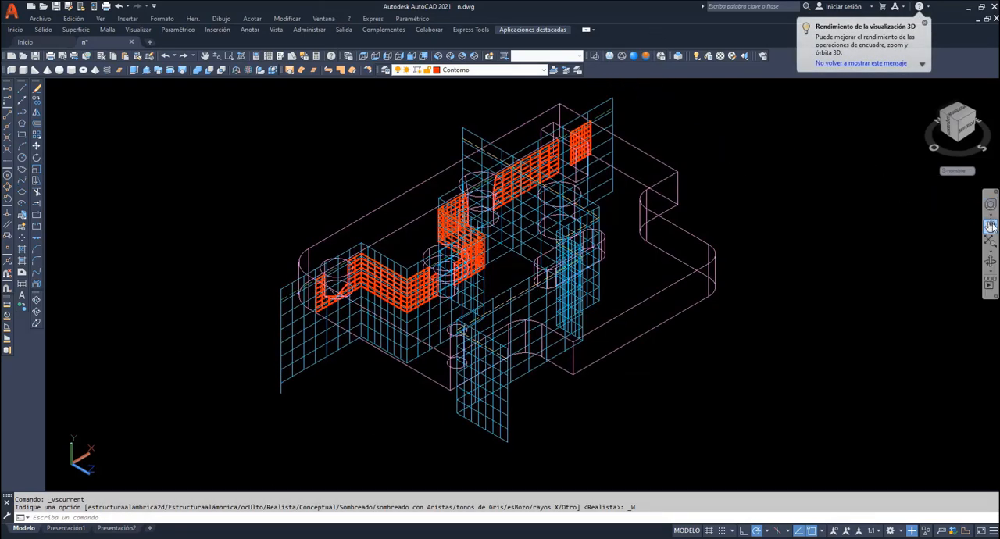
{"action": "left_click", "coordinate": [36, 288]}
{"action": "left_click", "coordinate": [403, 221]}
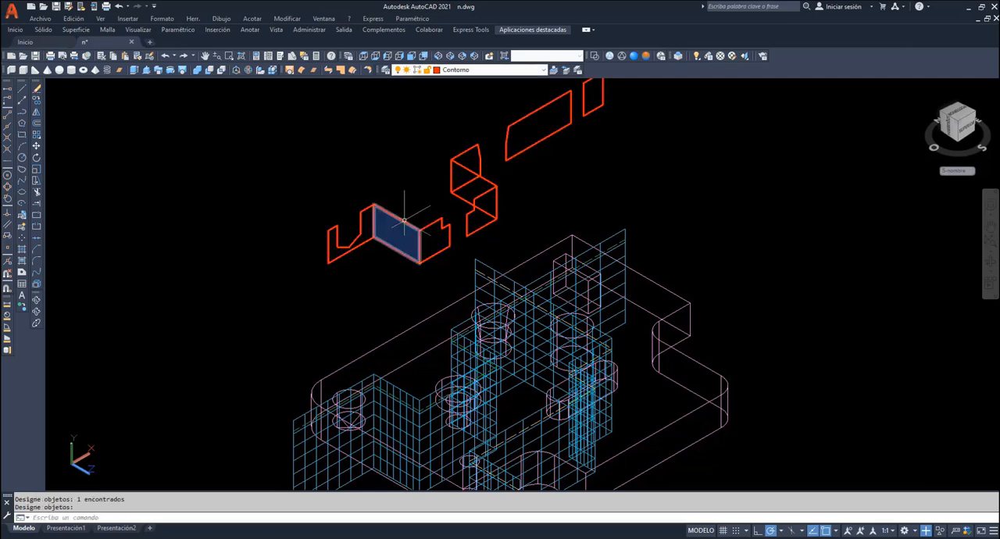
{"action": "key", "text": "Return"}
{"action": "key", "text": "Delete"}
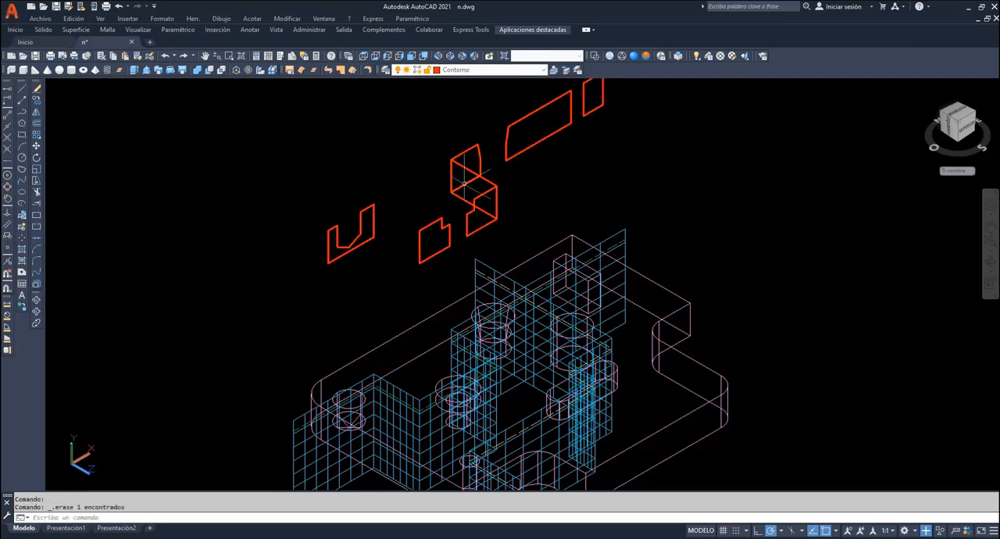
{"action": "left_click", "coordinate": [475, 180]}
{"action": "key", "text": "Delete"}
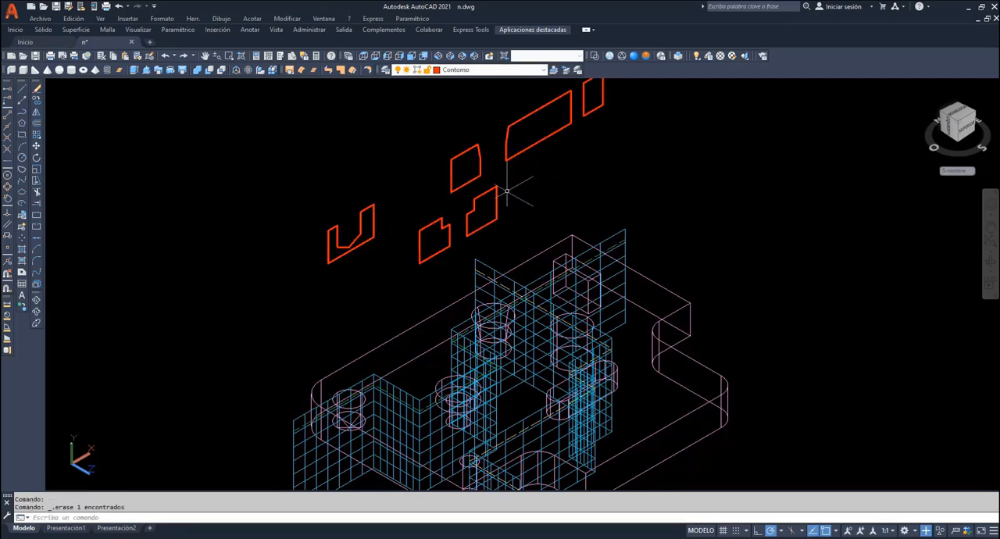
- Move the two notched section faces from their lower corner to the lower end corner of the pointed-hole face, aligning them with the rest
{"action": "left_click", "coordinate": [37, 147]}
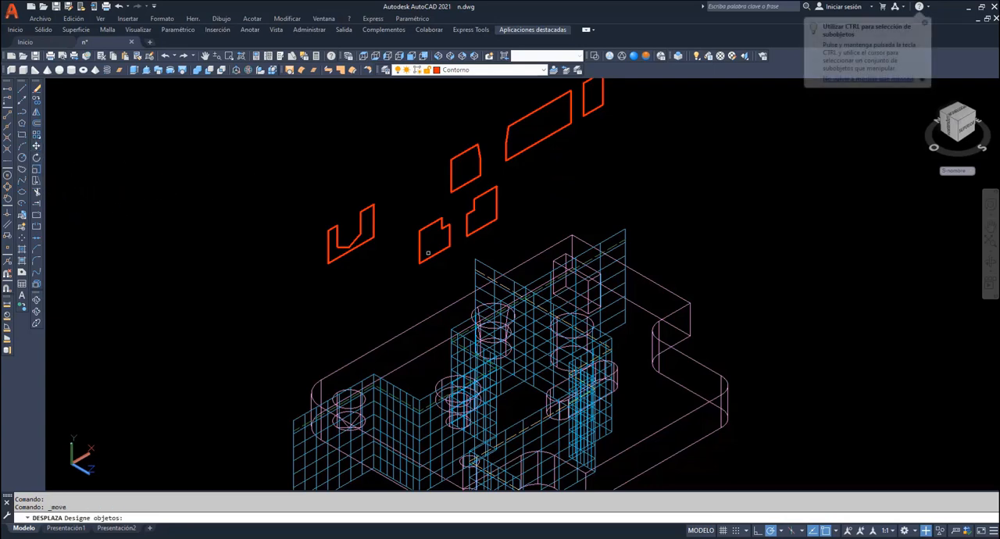
{"action": "left_click", "coordinate": [498, 186]}
{"action": "left_click", "coordinate": [413, 258]}
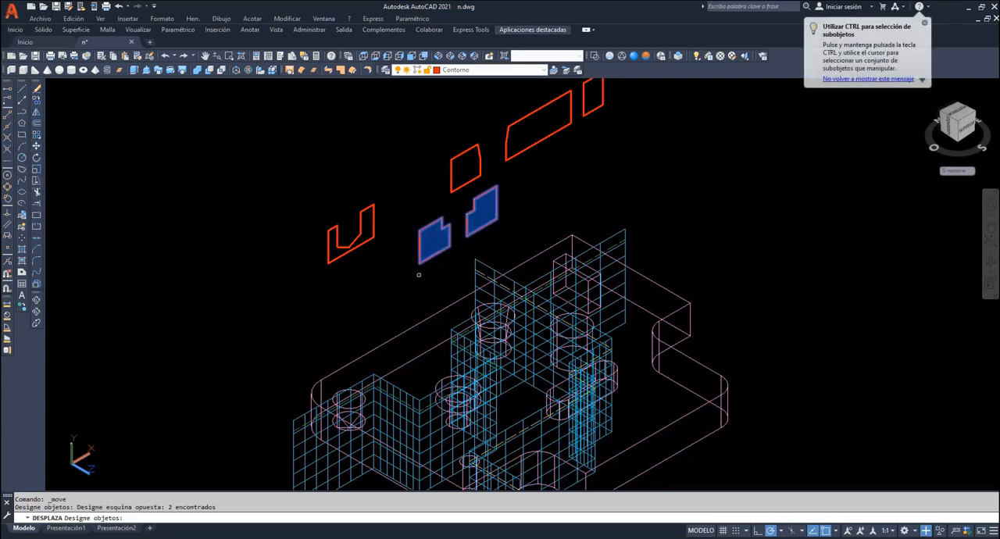
{"action": "key", "text": "Return"}
{"action": "left_click", "coordinate": [419, 261]}
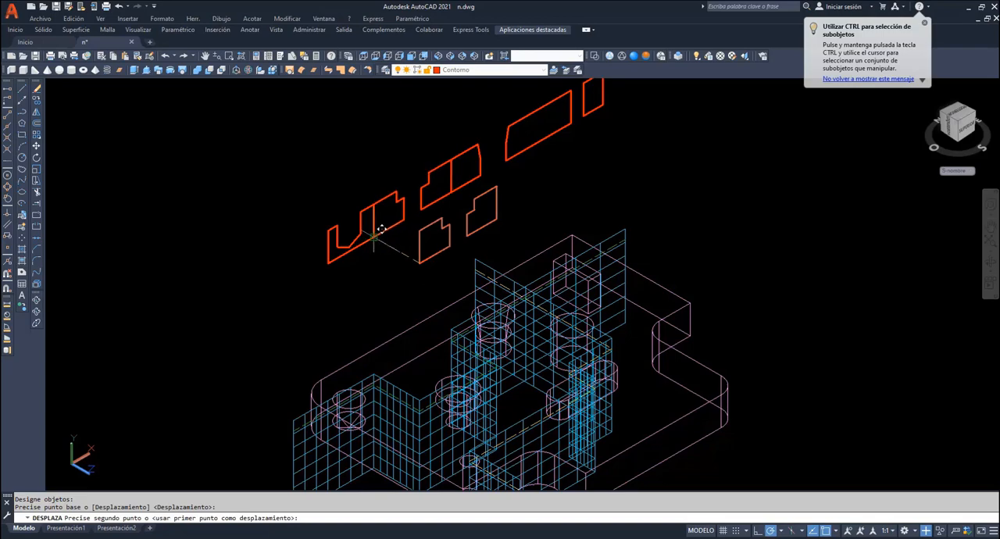
{"action": "left_click", "coordinate": [485, 178]}
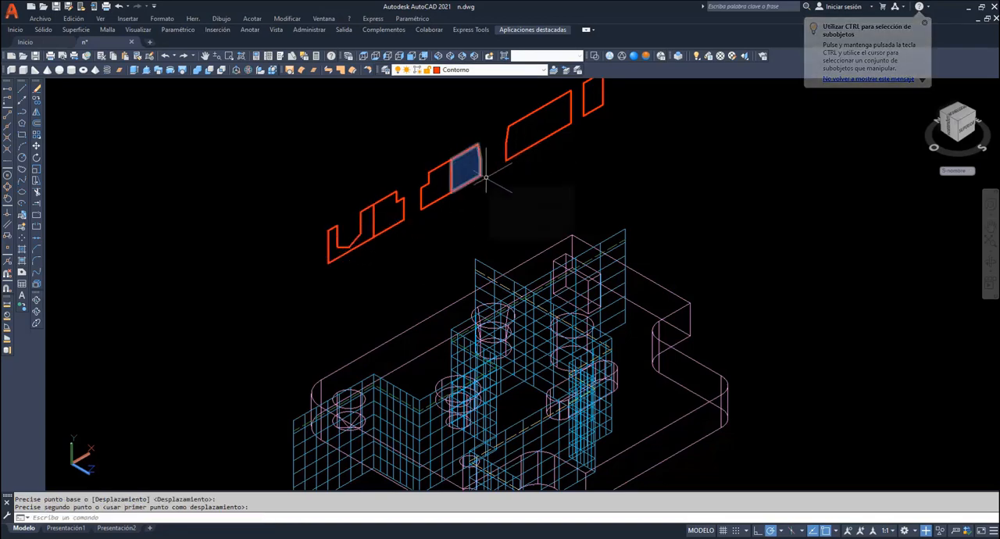
- Switch to the front view and explode all the aligned section faces into individual lines
{"action": "left_click", "coordinate": [412, 58]}
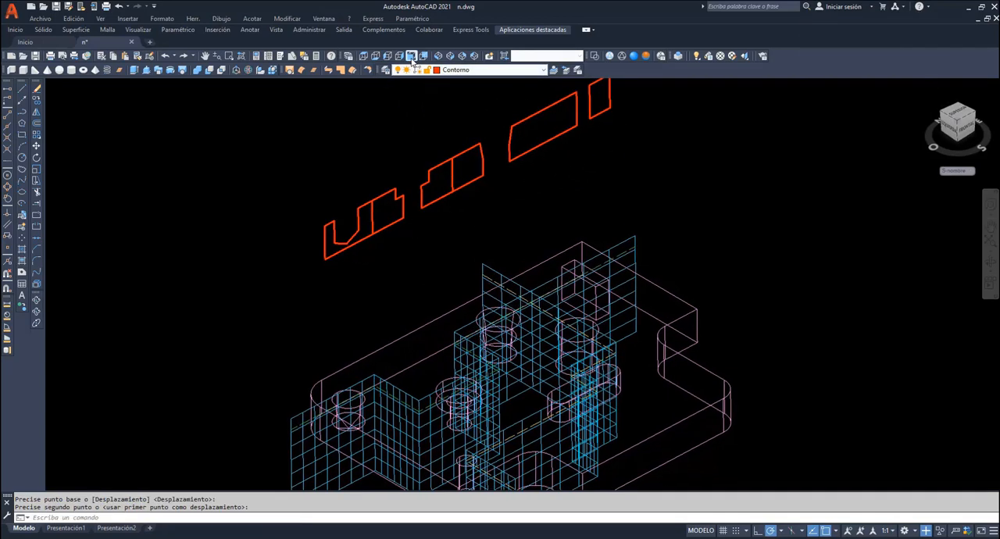
{"action": "left_click", "coordinate": [36, 283]}
{"action": "left_click", "coordinate": [770, 153]}
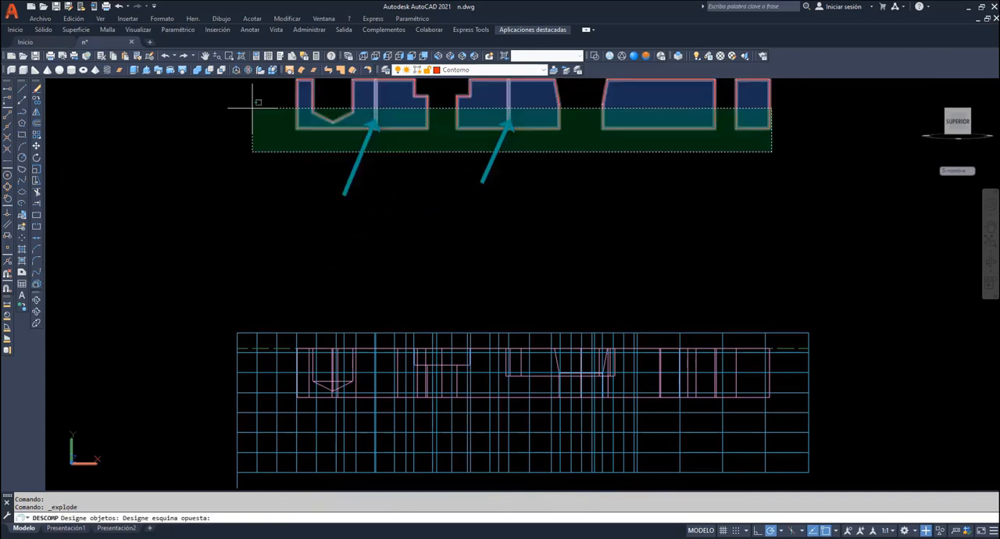
{"action": "left_click", "coordinate": [252, 90]}
- Delete the duplicate vertical lines at the two joints between the aligned section pieces
{"action": "left_click", "coordinate": [390, 112]}
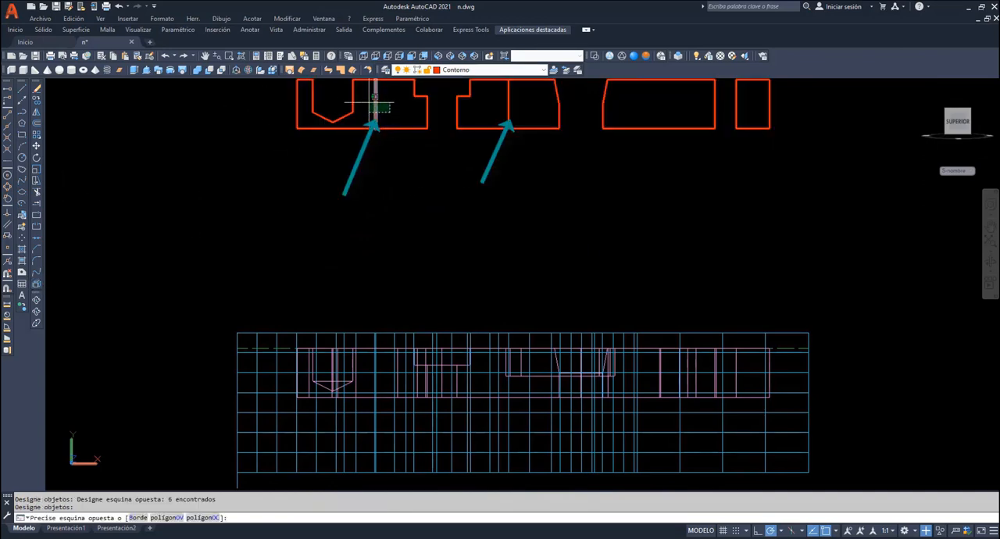
{"action": "left_click", "coordinate": [375, 100]}
{"action": "key", "text": "Delete"}
{"action": "left_click", "coordinate": [521, 110]}
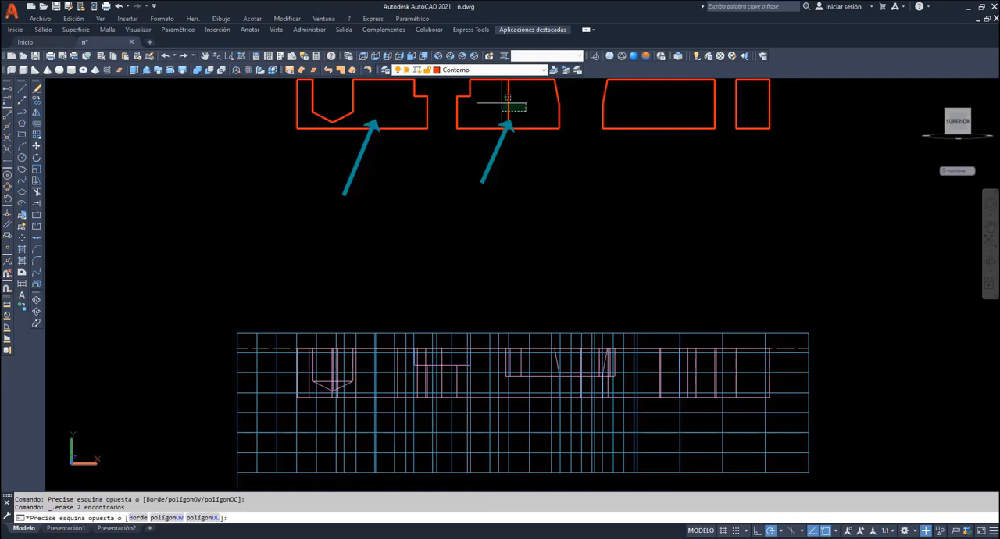
{"action": "left_click", "coordinate": [500, 101]}
{"action": "key", "text": "Delete"}
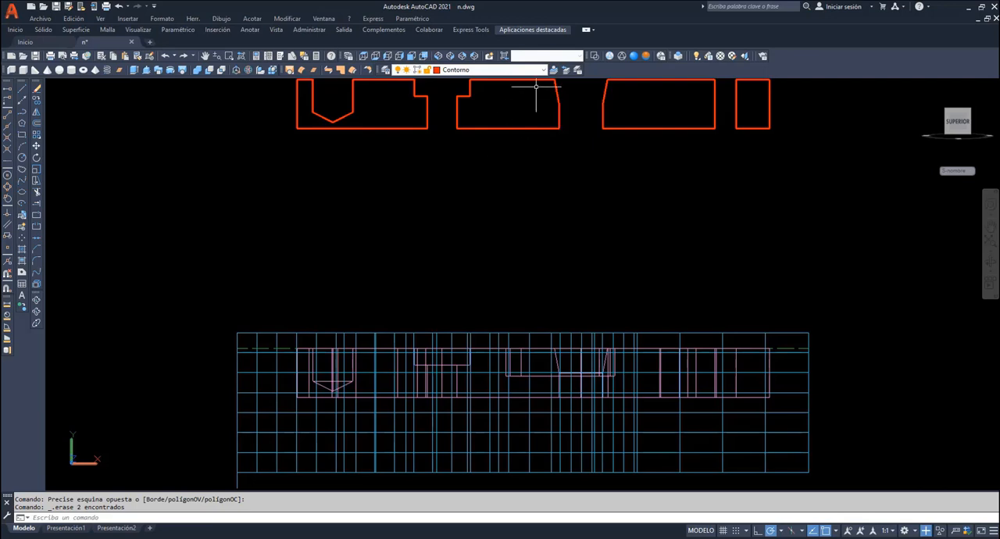
- Make the sombreado layer current and copy all the section outlines straight down between the originals and the piece
{"action": "left_click", "coordinate": [500, 69]}
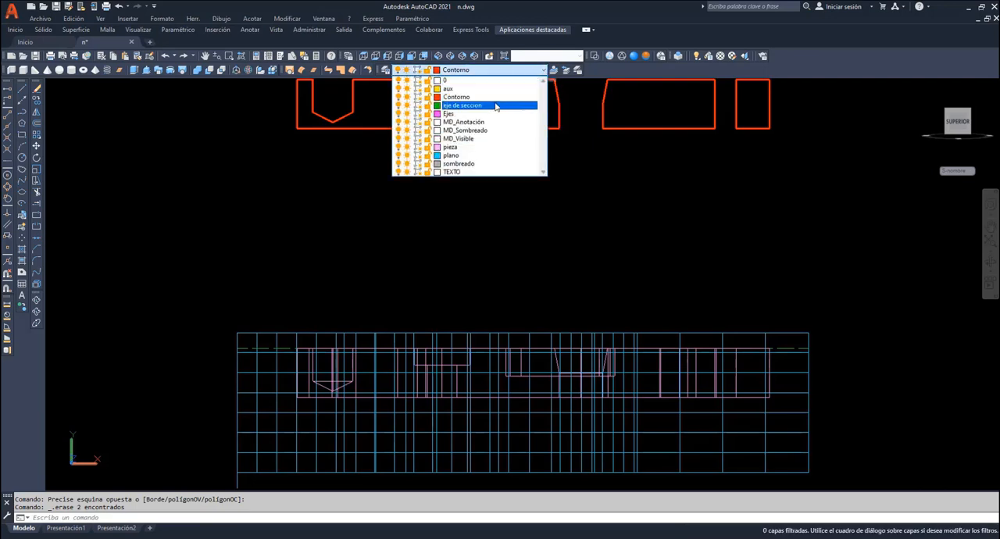
{"action": "left_click", "coordinate": [458, 163]}
{"action": "left_click", "coordinate": [37, 112]}
{"action": "key", "text": "Escape"}
{"action": "left_click", "coordinate": [36, 101]}
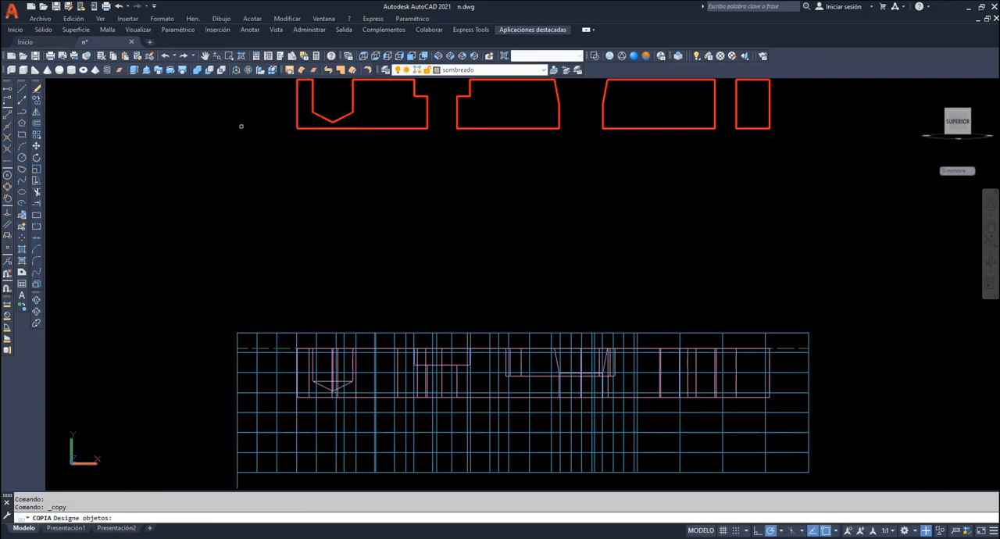
{"action": "left_click", "coordinate": [815, 154]}
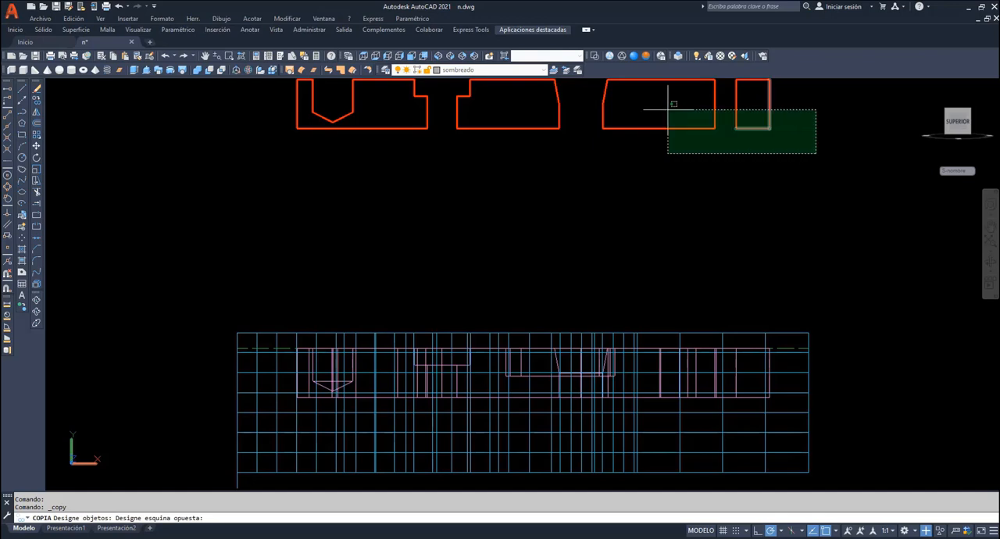
{"action": "left_click", "coordinate": [283, 80]}
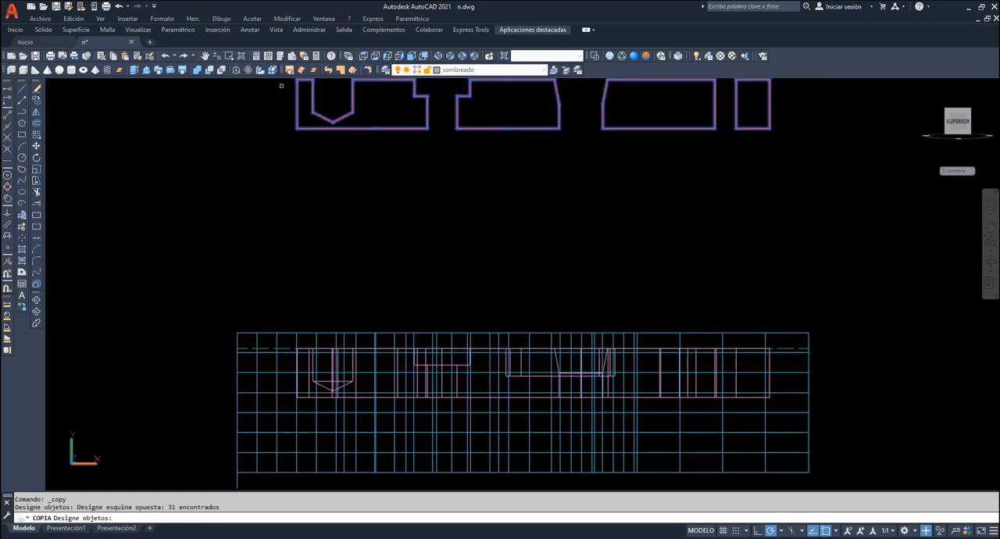
{"action": "key", "text": "Return"}
{"action": "left_click", "coordinate": [282, 86]}
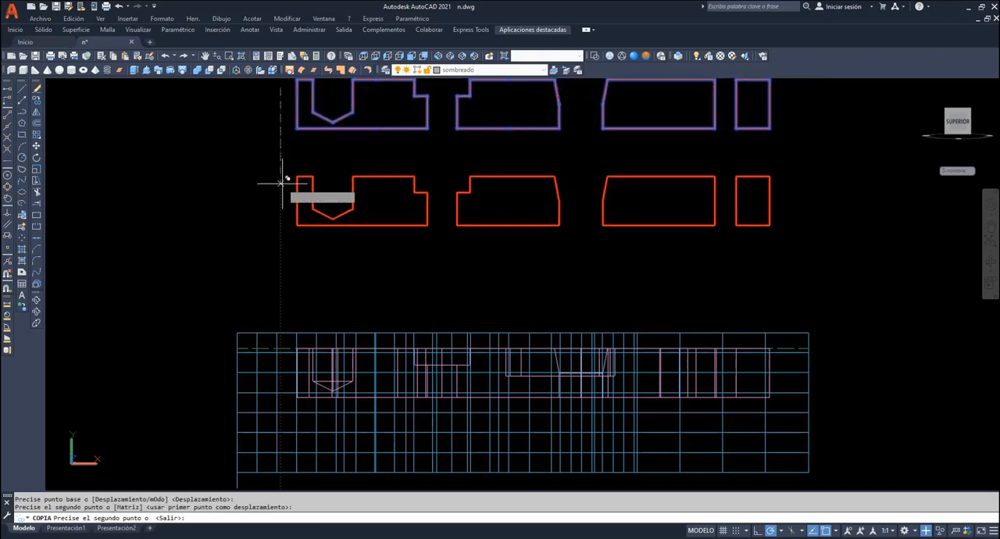
{"action": "left_click", "coordinate": [280, 185]}
{"action": "key", "text": "Escape"}
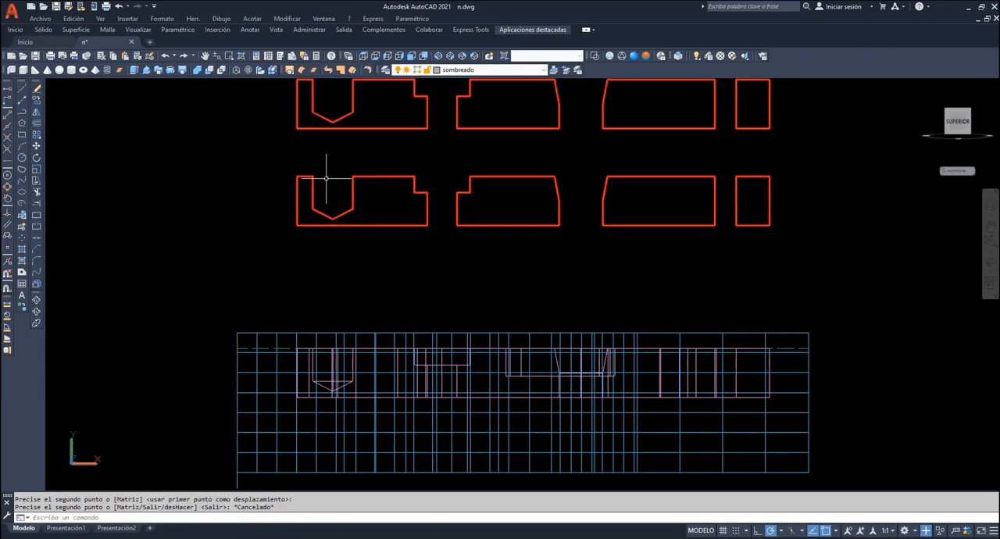
- Make the Contorno layer current and draw a line closing the top of the pointed blind hole in the copied outline
{"action": "left_click", "coordinate": [545, 70]}
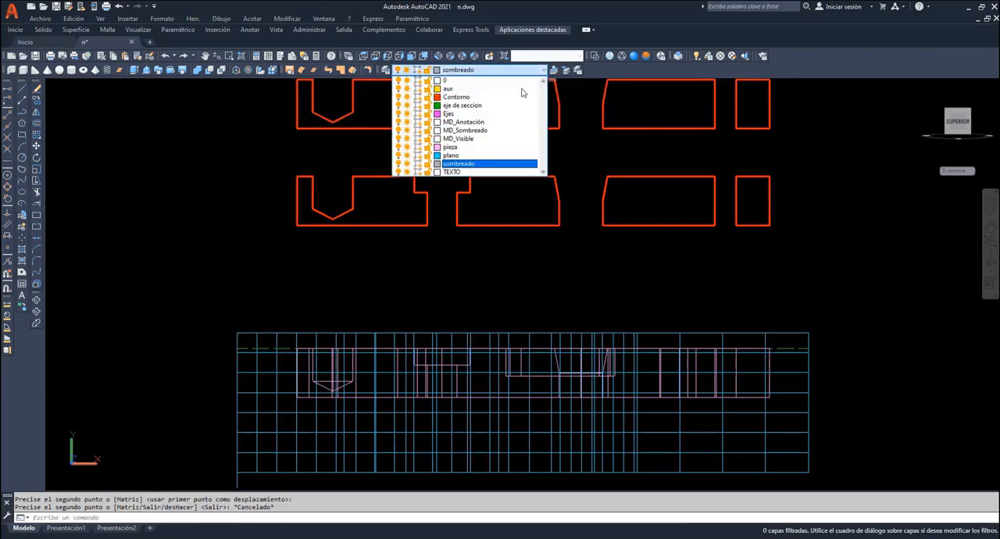
{"action": "left_click", "coordinate": [450, 92]}
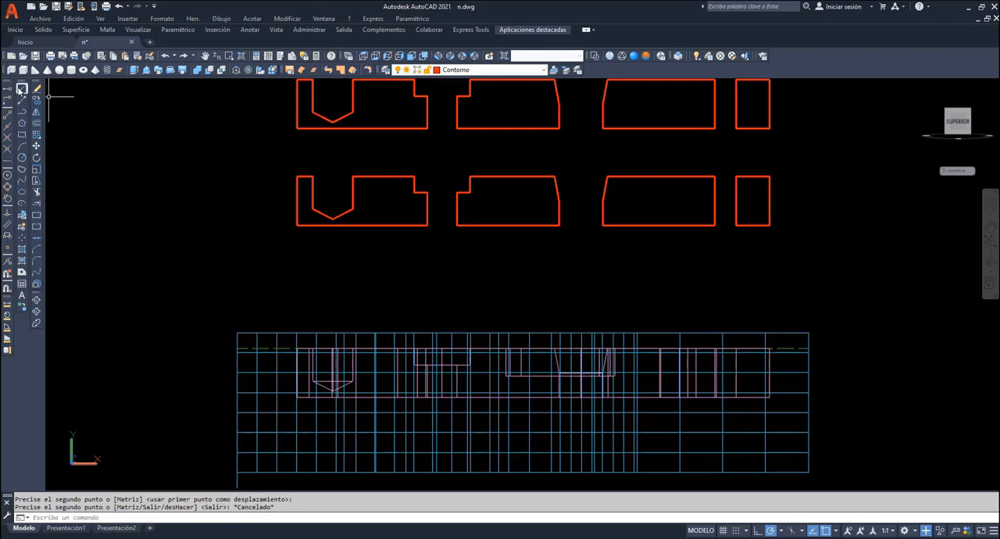
{"action": "left_click", "coordinate": [21, 89]}
{"action": "left_click", "coordinate": [313, 176]}
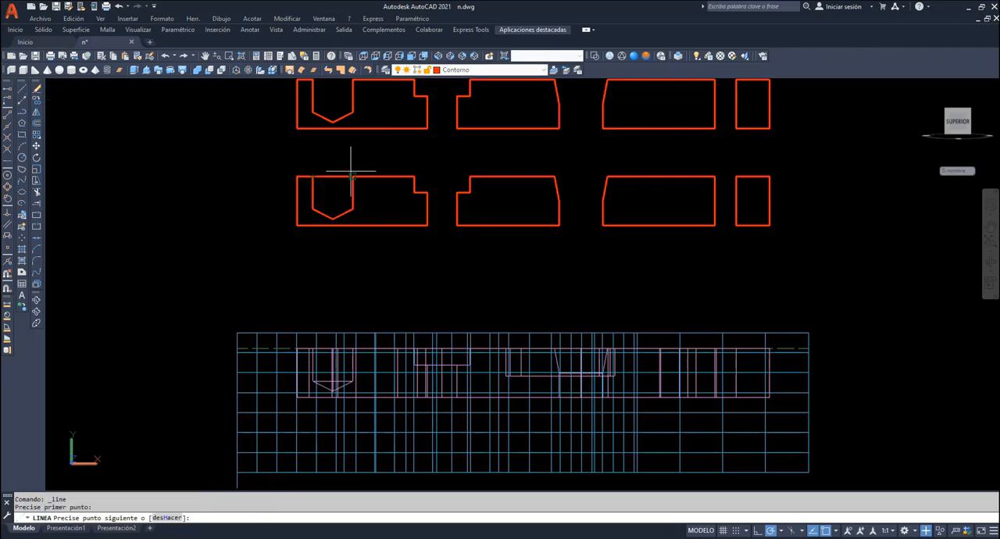
{"action": "left_click", "coordinate": [352, 176]}
{"action": "key", "text": "Return"}
- Draw horizontal lines across the counterbored hole's top and its step in the copied outline
{"action": "key", "text": "Return"}
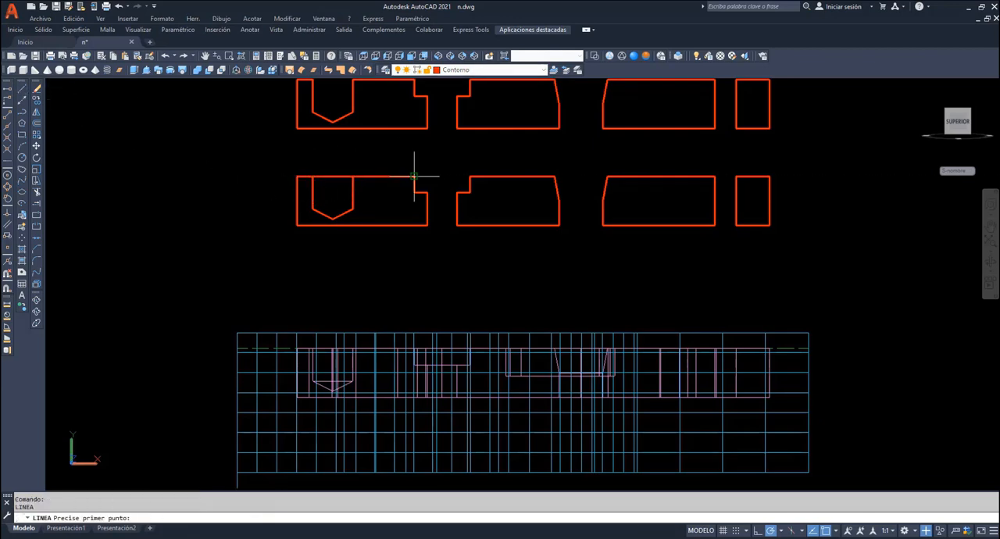
{"action": "left_click", "coordinate": [414, 176]}
{"action": "left_click", "coordinate": [469, 176]}
{"action": "key", "text": "Return"}
{"action": "key", "text": "Return"}
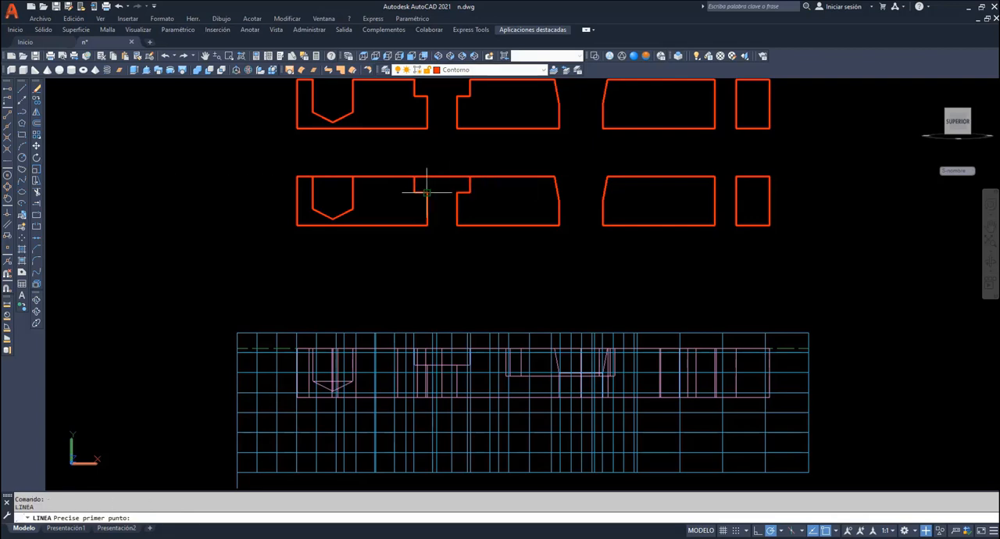
{"action": "left_click", "coordinate": [427, 191]}
{"action": "left_click", "coordinate": [457, 192]}
- Draw lines across the tapered hole's top, bottom and taper end, and close the last gap's top and bottom in the copied outline
{"action": "key", "text": "Return"}
{"action": "key", "text": "Return"}
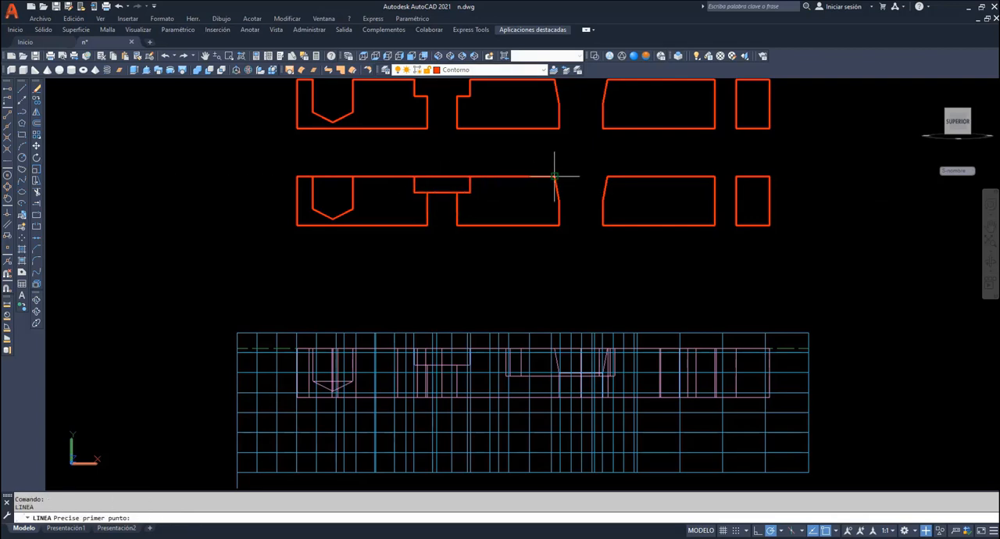
{"action": "left_click", "coordinate": [556, 176]}
{"action": "left_click", "coordinate": [603, 198]}
{"action": "key", "text": "Return"}
{"action": "key", "text": "Return"}
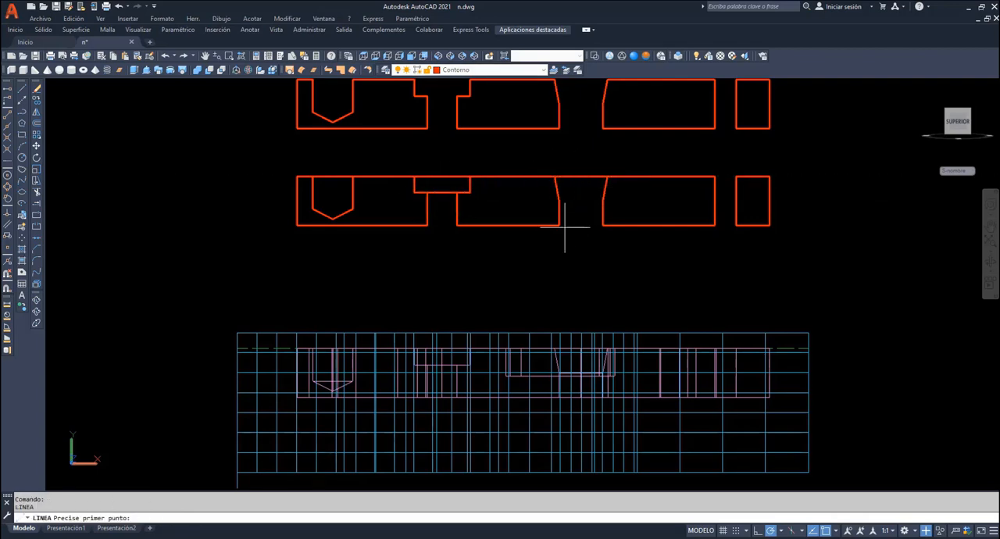
{"action": "left_click", "coordinate": [559, 225]}
{"action": "left_click", "coordinate": [602, 225]}
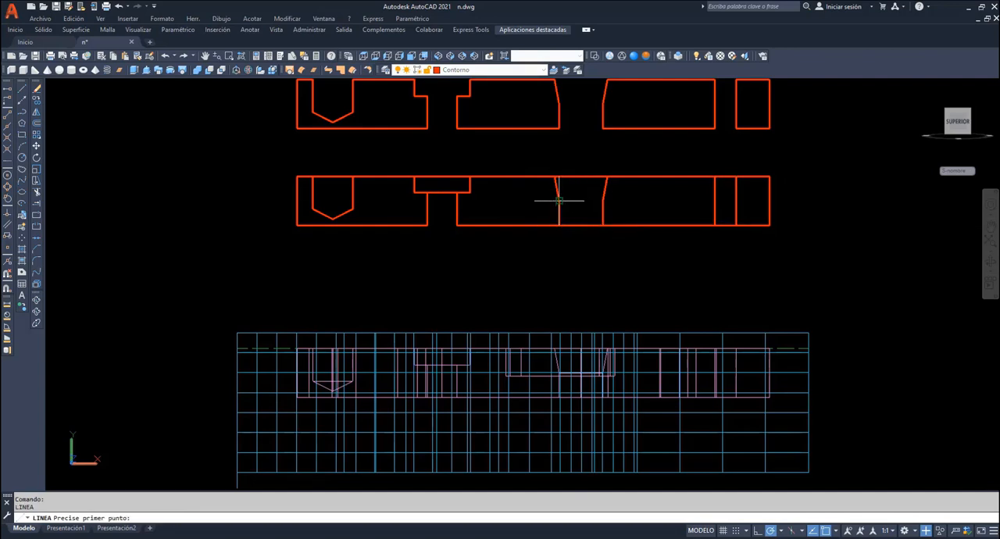
{"action": "left_click", "coordinate": [558, 201]}
{"action": "left_click", "coordinate": [602, 201]}
{"action": "key", "text": "Return"}
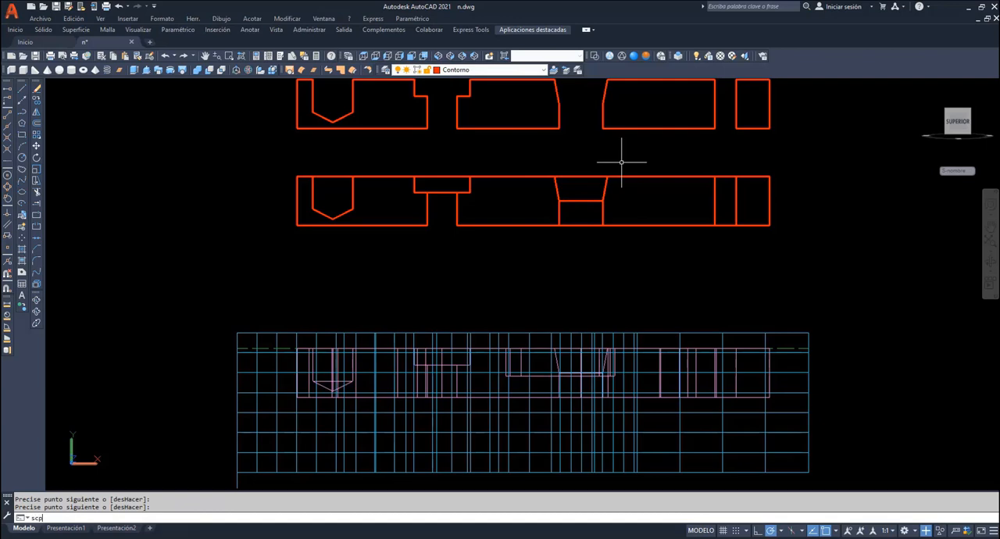
- Move the UCS origin to the lower-left corner of the upper section outline, keeping the axis directions
{"action": "key", "text": "Return"}
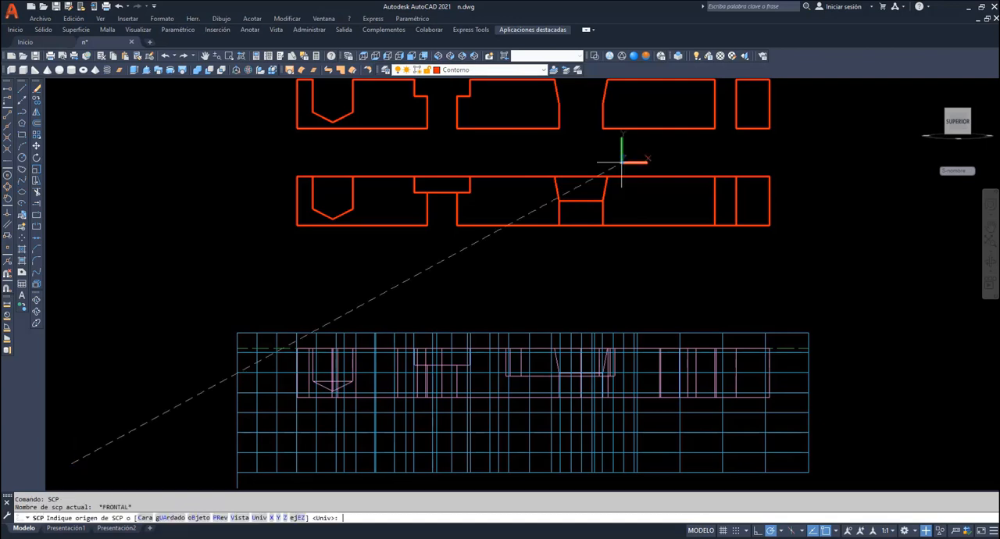
{"action": "left_click", "coordinate": [296, 127]}
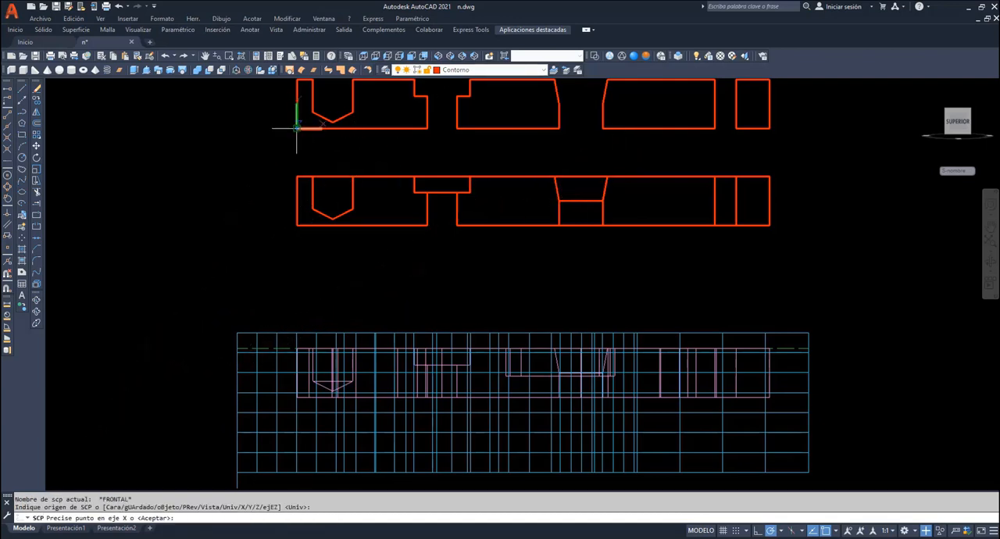
{"action": "key", "text": "Return"}
- Make the sombreado layer current and hatch the four closed regions of the upper section outline
{"action": "left_click", "coordinate": [507, 69]}
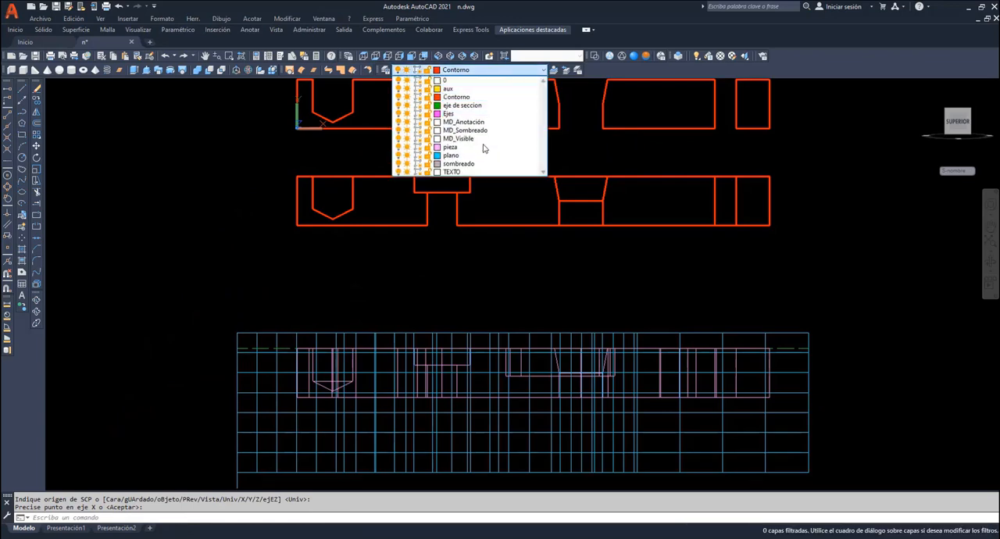
{"action": "left_click", "coordinate": [473, 163]}
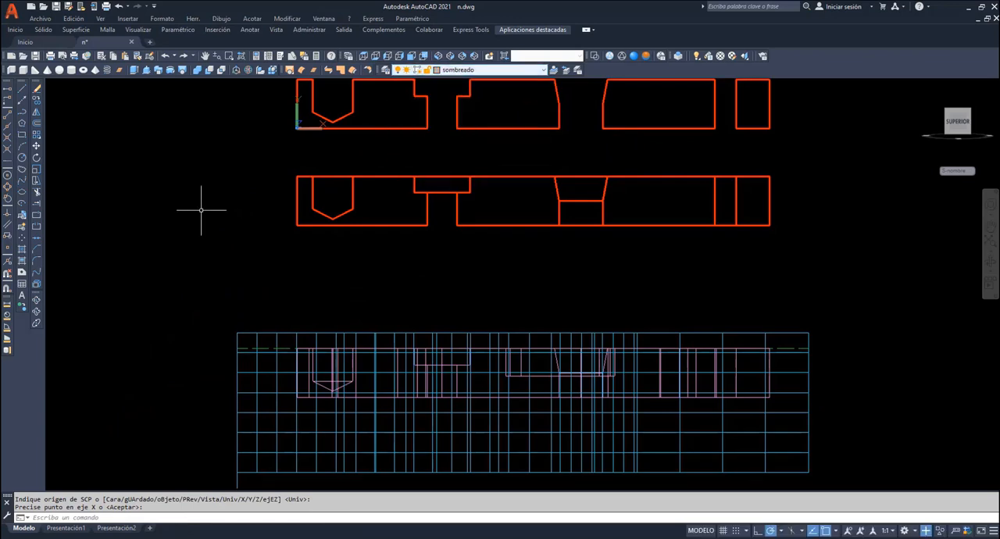
{"action": "left_click", "coordinate": [22, 248]}
{"action": "left_click", "coordinate": [304, 114]}
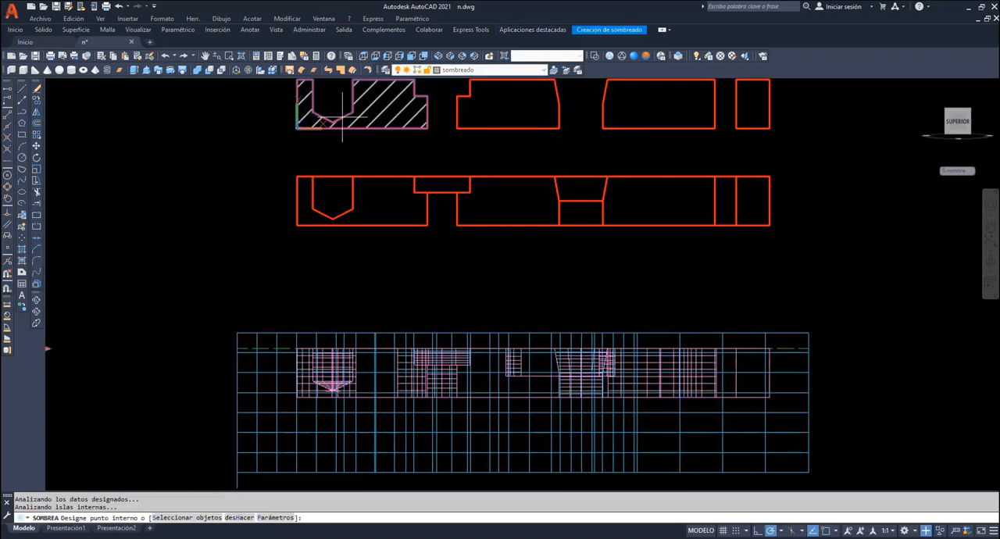
{"action": "left_click", "coordinate": [518, 105]}
{"action": "left_click", "coordinate": [660, 109]}
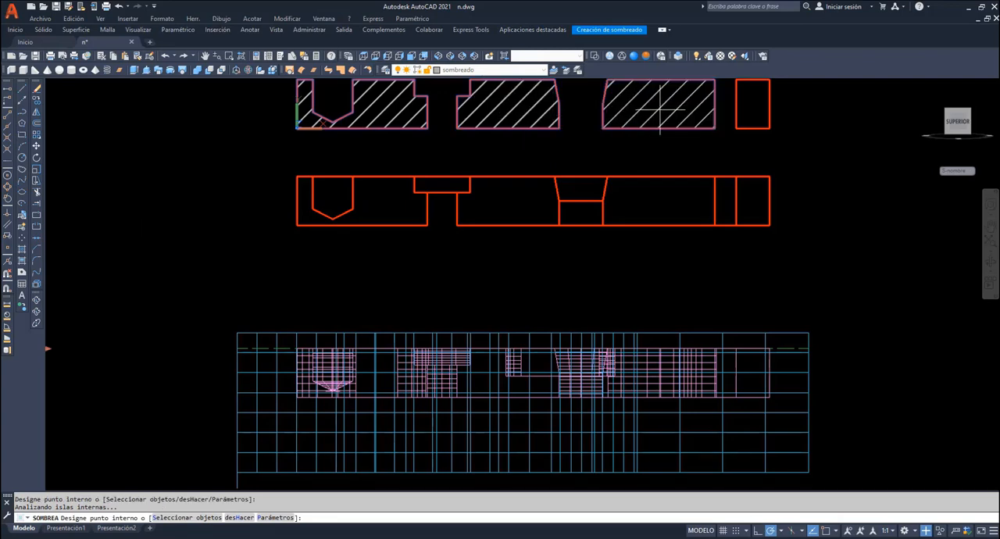
{"action": "left_click", "coordinate": [753, 106]}
{"action": "key", "text": "Return"}
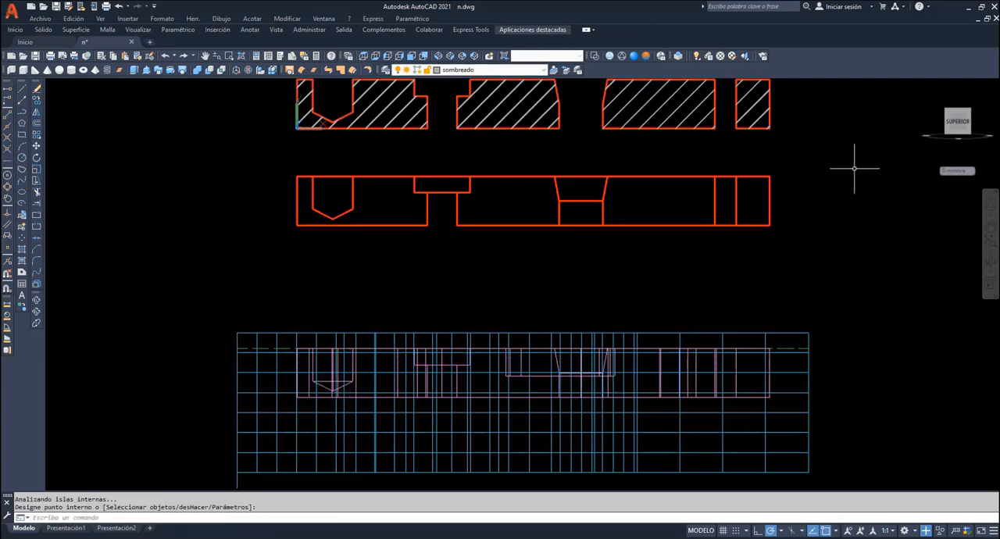
- Move the UCS origin to the lower-left corner of the copied cut outline below, keeping the axis directions
{"action": "type", "text": "scp"}
{"action": "key", "text": "Return"}
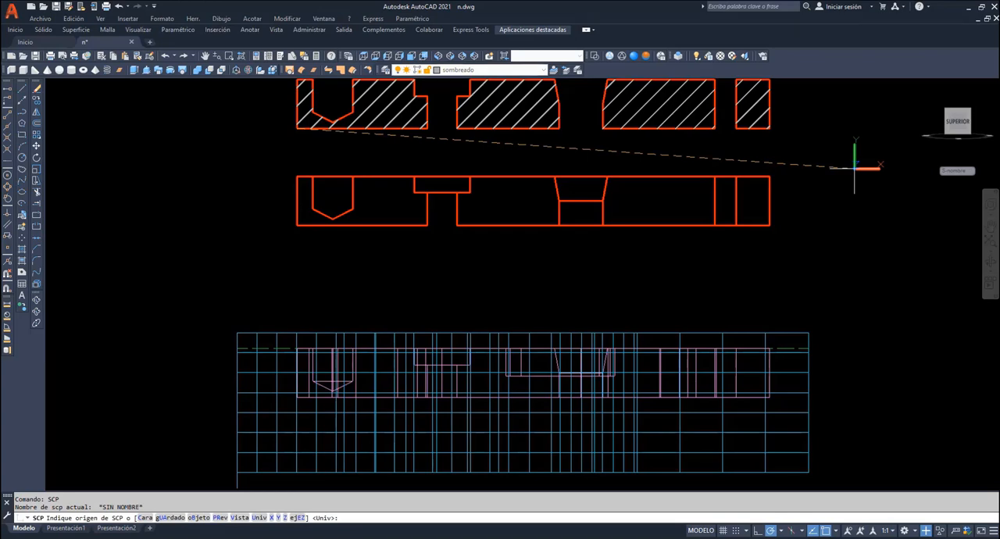
{"action": "left_click", "coordinate": [297, 225]}
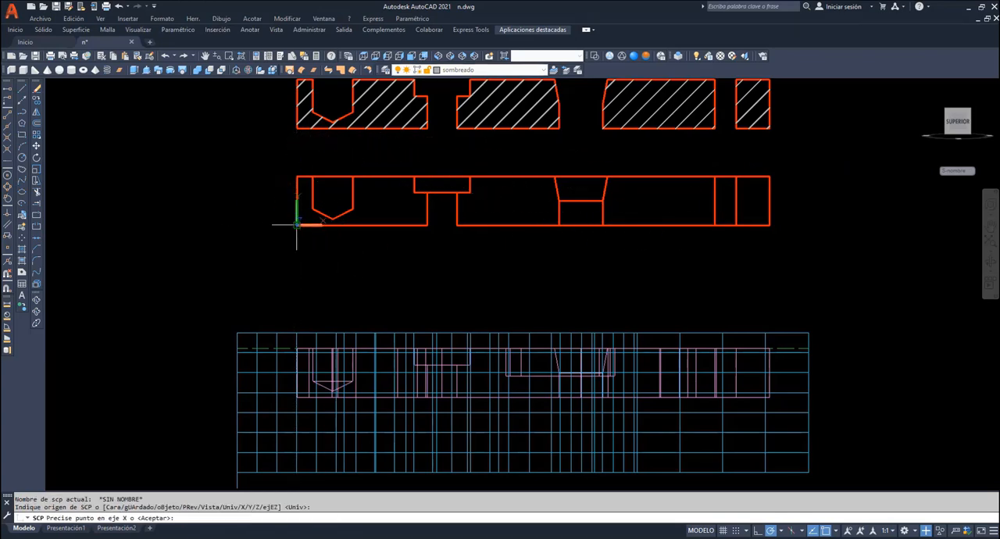
{"action": "key", "text": "Return"}
{"action": "key", "text": "Return"}
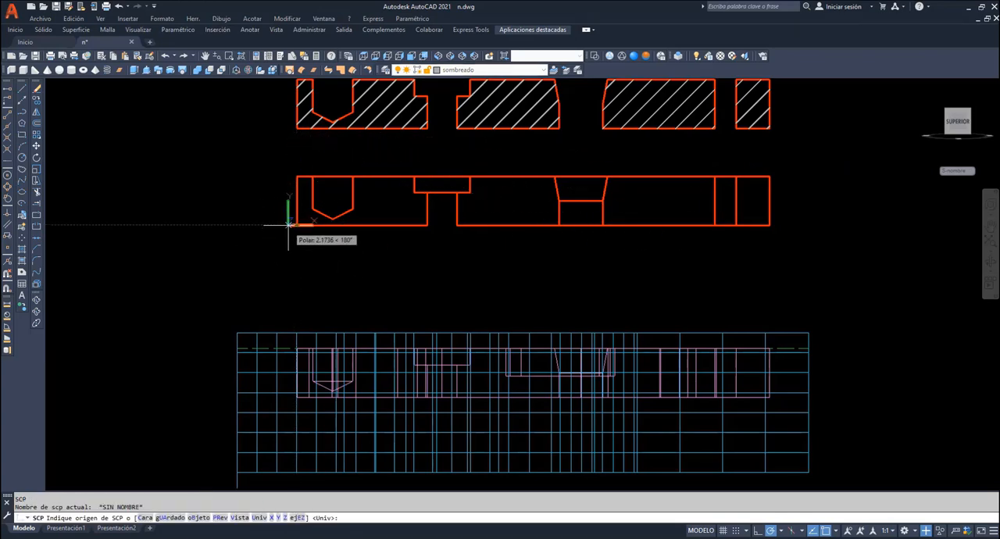
{"action": "left_click", "coordinate": [299, 225]}
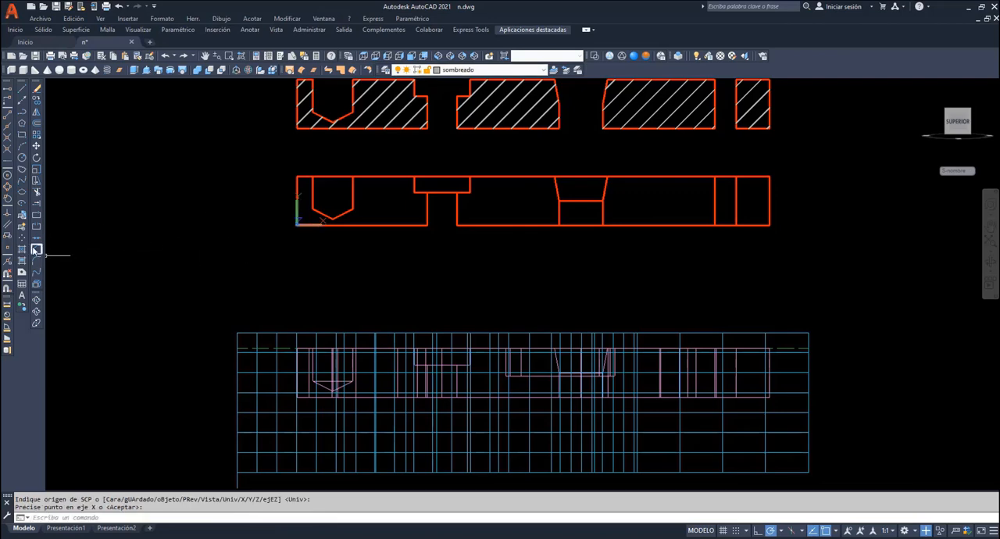
- Hatch the four solid regions of the copied cut outline, leaving the holes and the gap empty
{"action": "left_click", "coordinate": [21, 250]}
{"action": "left_click", "coordinate": [326, 221]}
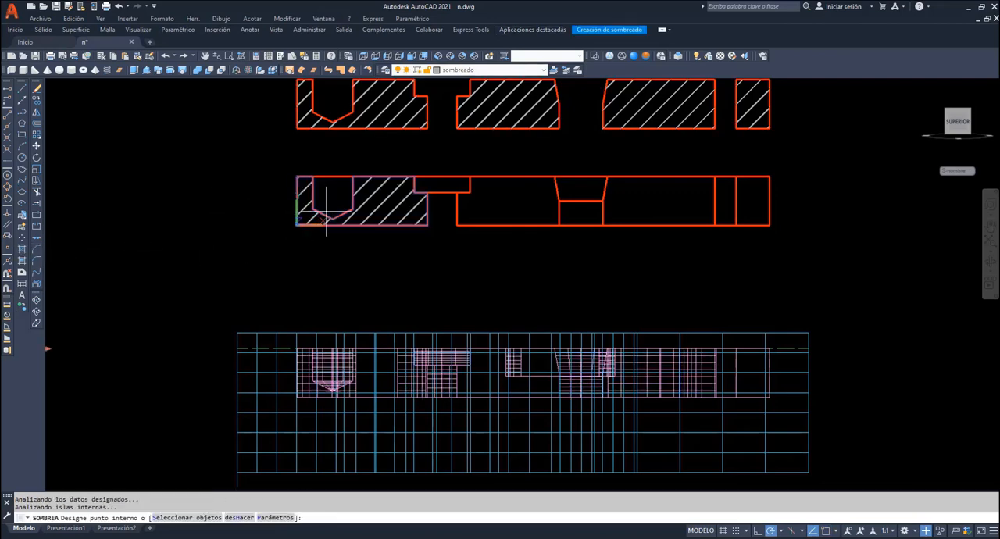
{"action": "left_click", "coordinate": [492, 210]}
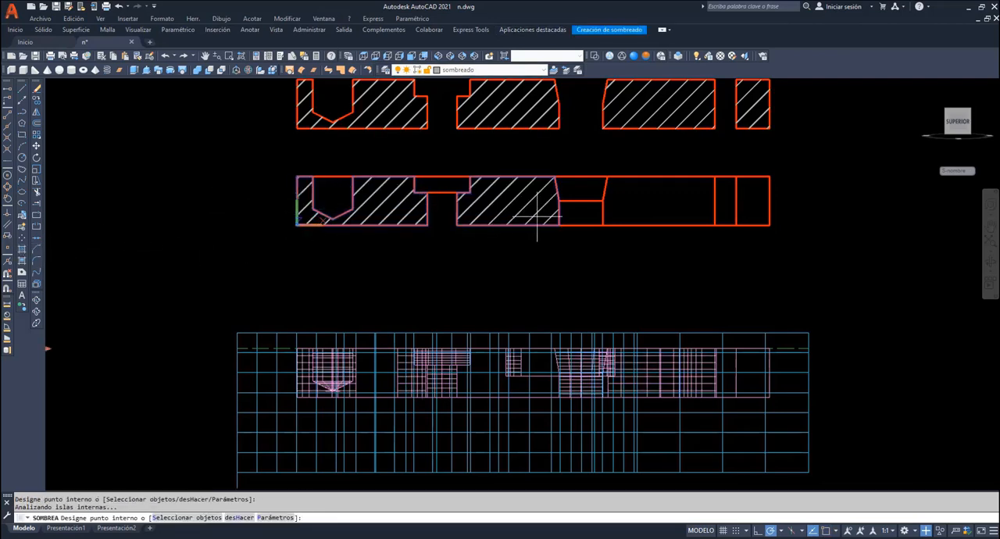
{"action": "left_click", "coordinate": [755, 201]}
{"action": "key", "text": "Return"}
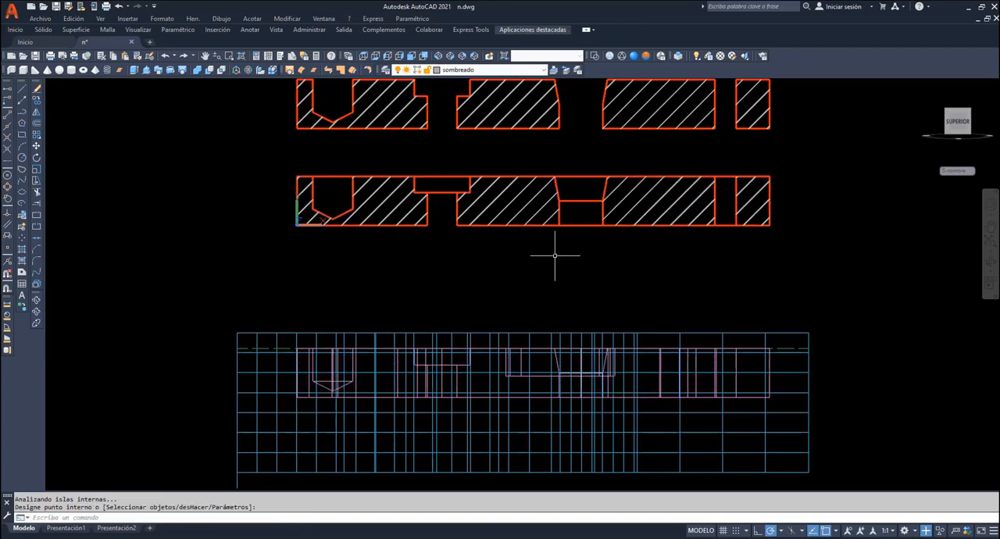
- Make the Contorno layer current and draw a line closing the bottom of the counterbored hole in the cut view
{"action": "left_click", "coordinate": [508, 70]}
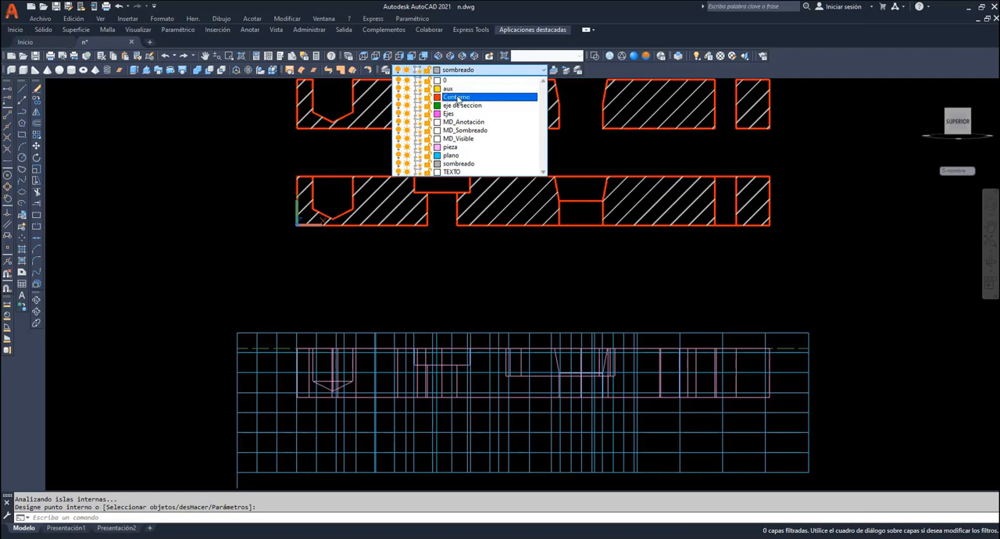
{"action": "left_click", "coordinate": [484, 98]}
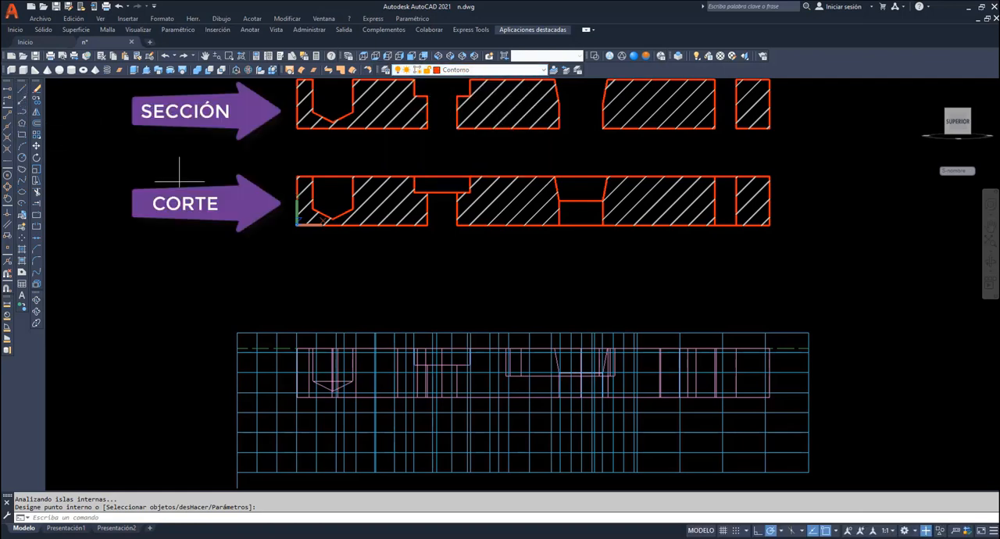
{"action": "left_click", "coordinate": [22, 88]}
{"action": "left_click", "coordinate": [426, 224]}
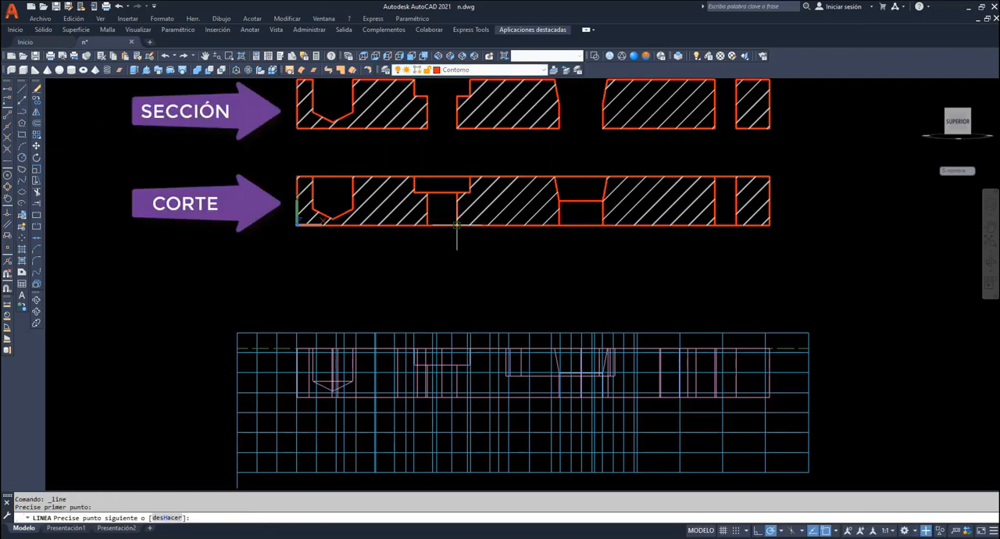
{"action": "left_click", "coordinate": [456, 225]}
{"action": "key", "text": "Return"}
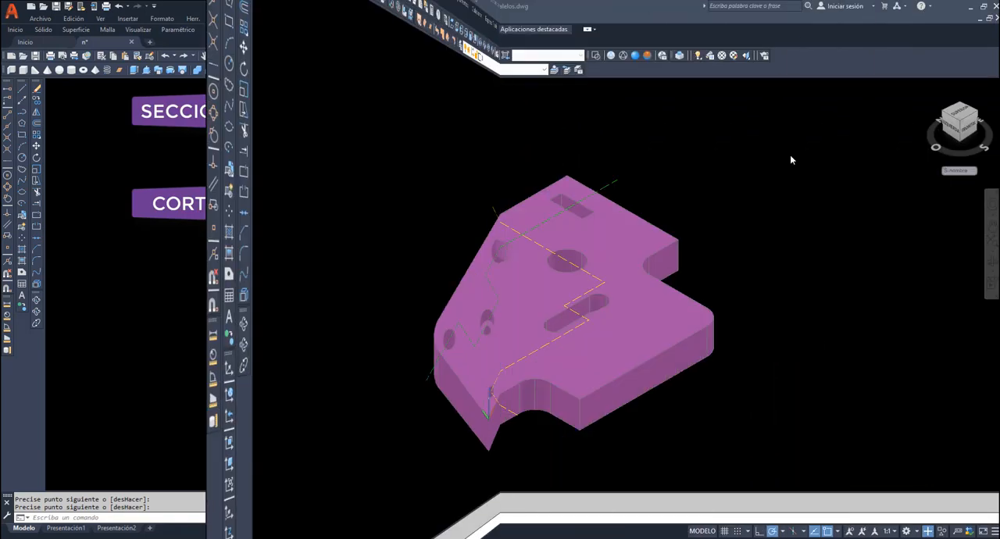
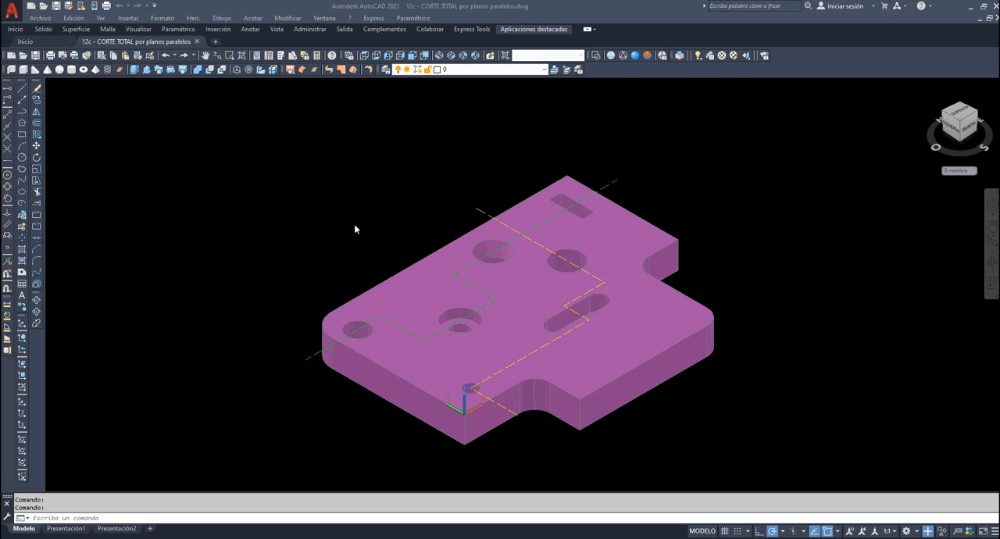
- Make the plano layer current and draw a vertical line about 36 units downward from the near end of the green stepped cutting path
{"action": "left_click", "coordinate": [543, 70]}
{"action": "left_click", "coordinate": [469, 130]}
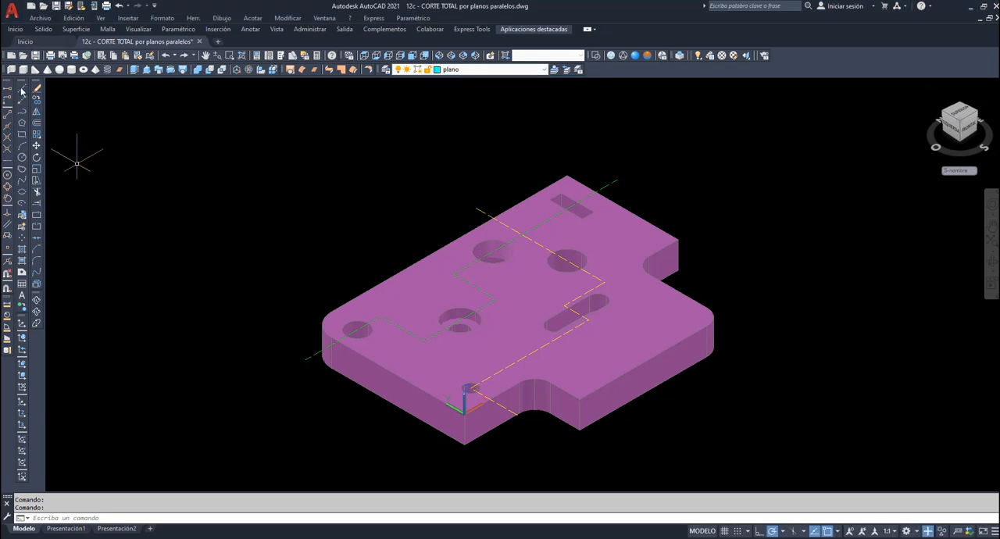
{"action": "left_click", "coordinate": [22, 87]}
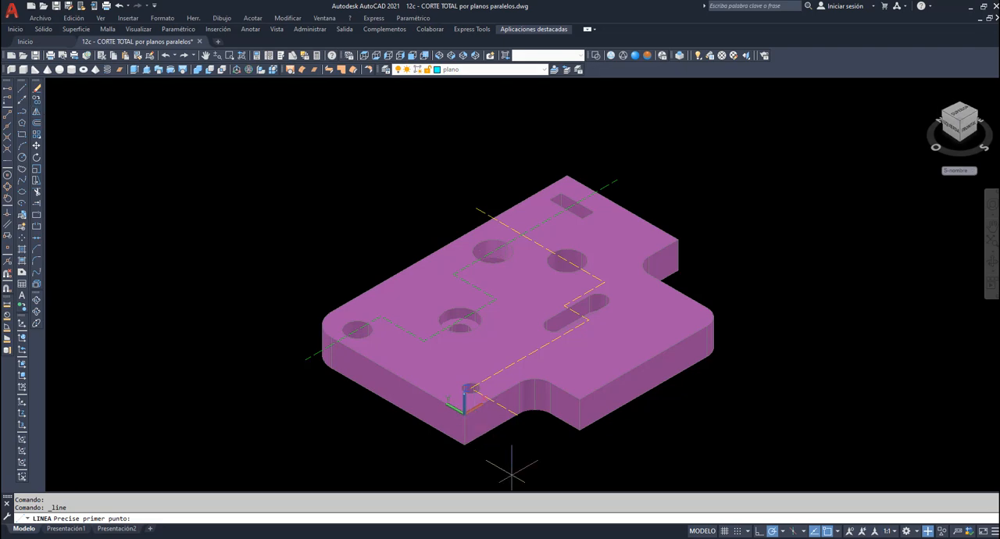
{"action": "left_click", "coordinate": [306, 360]}
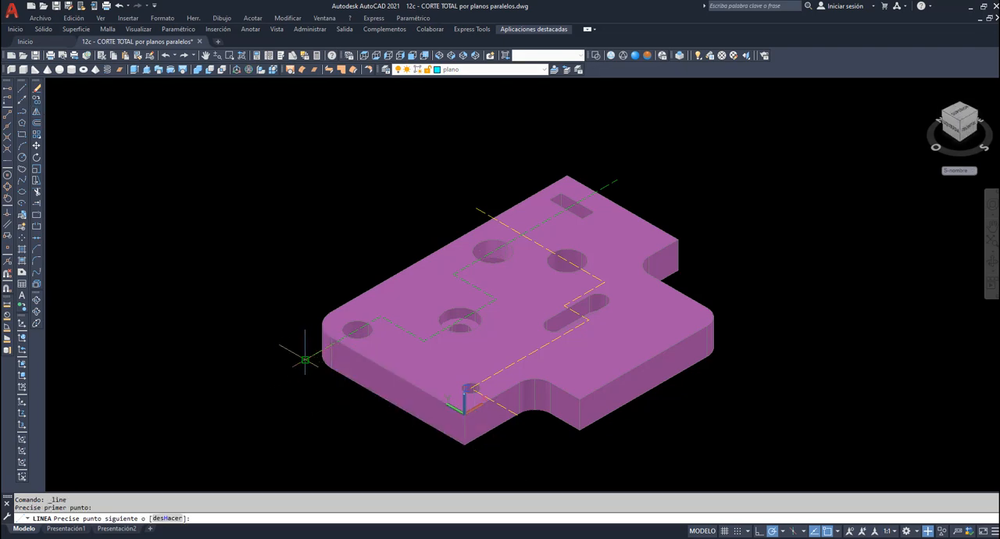
{"action": "left_click", "coordinate": [305, 453]}
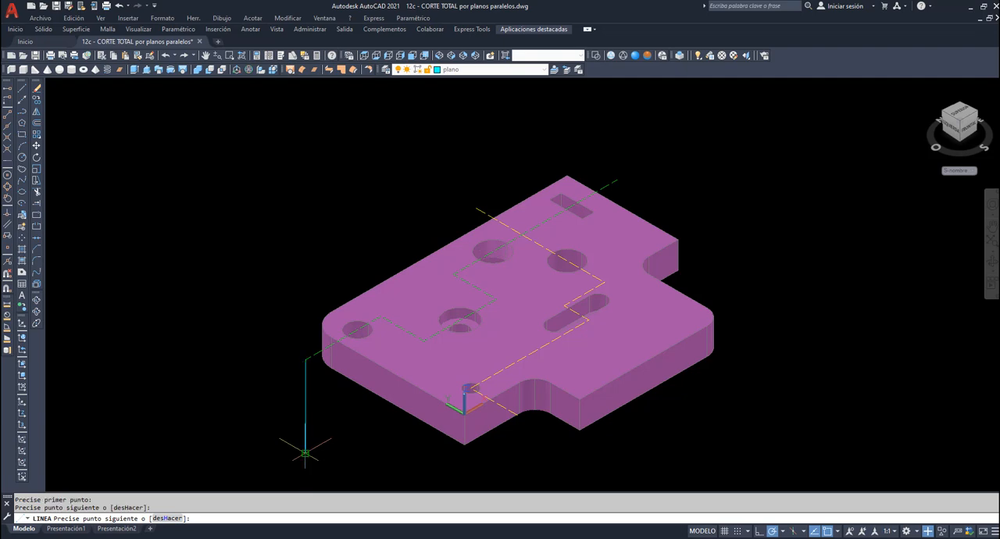
{"action": "key", "text": "Return"}
- Sweep the vertical line along the green stepped cutting path to create a stepped surface through the part
{"action": "left_click", "coordinate": [158, 71]}
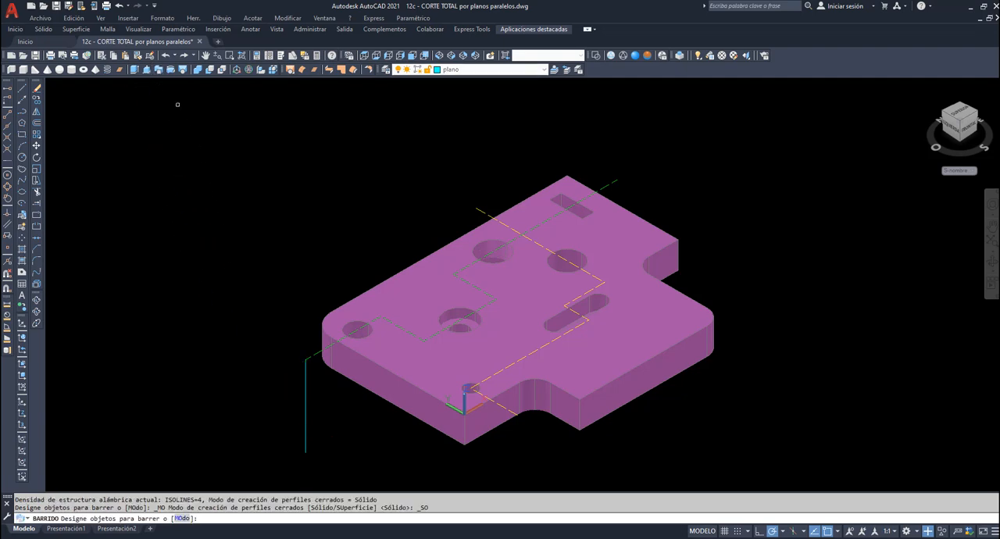
{"action": "left_click", "coordinate": [307, 424]}
{"action": "key", "text": "Return"}
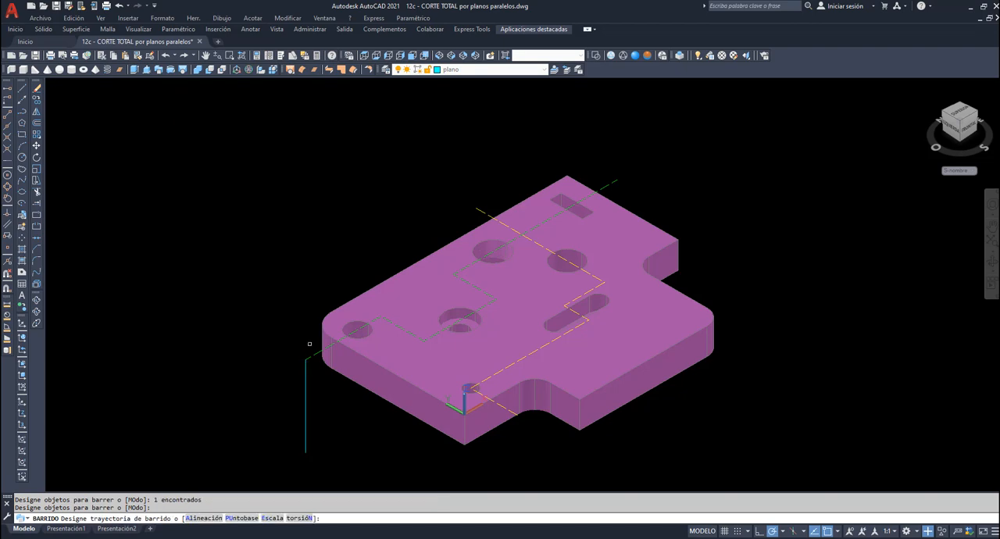
{"action": "left_click", "coordinate": [317, 335]}
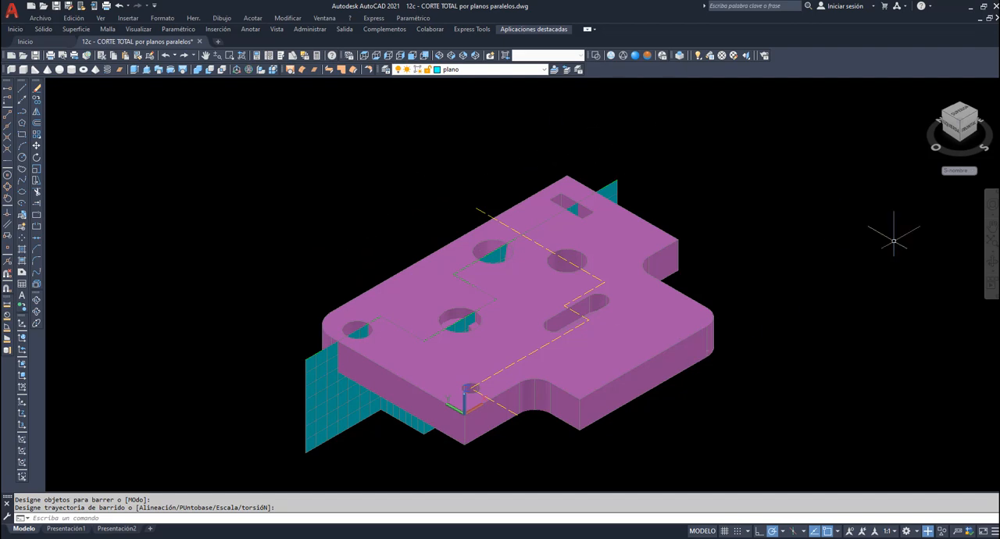
- Explode the swept stepped surface into separate planar regions
{"action": "left_click", "coordinate": [993, 265]}
{"action": "left_click_drag", "start_coordinate": [686, 328], "coordinate": [701, 285]}
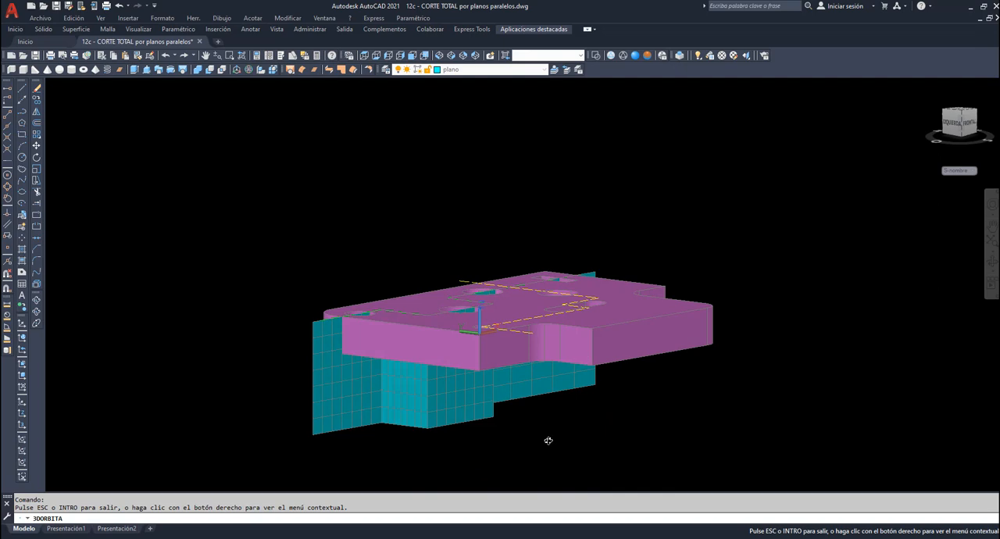
{"action": "left_click_drag", "start_coordinate": [549, 440], "coordinate": [524, 250]}
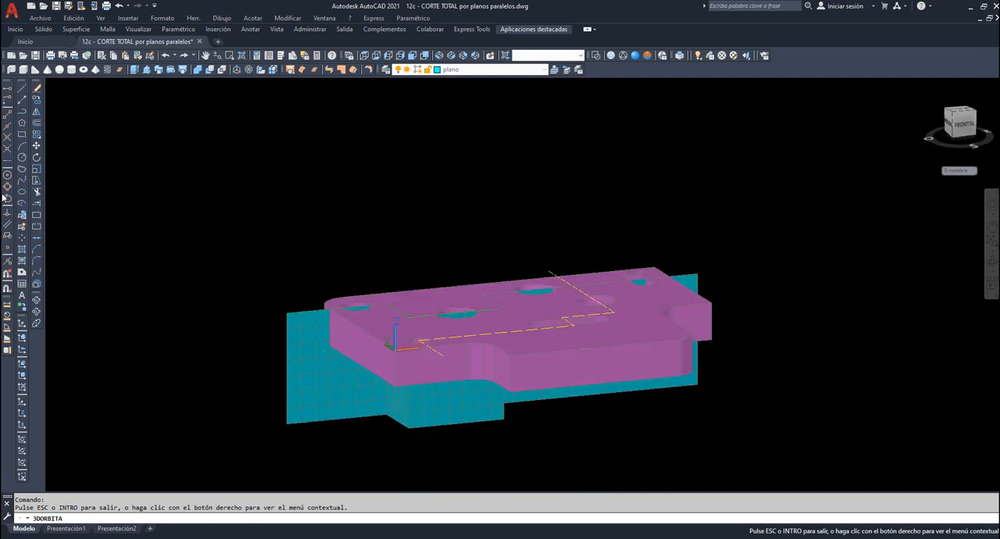
{"action": "left_click", "coordinate": [36, 284]}
{"action": "left_click", "coordinate": [305, 366]}
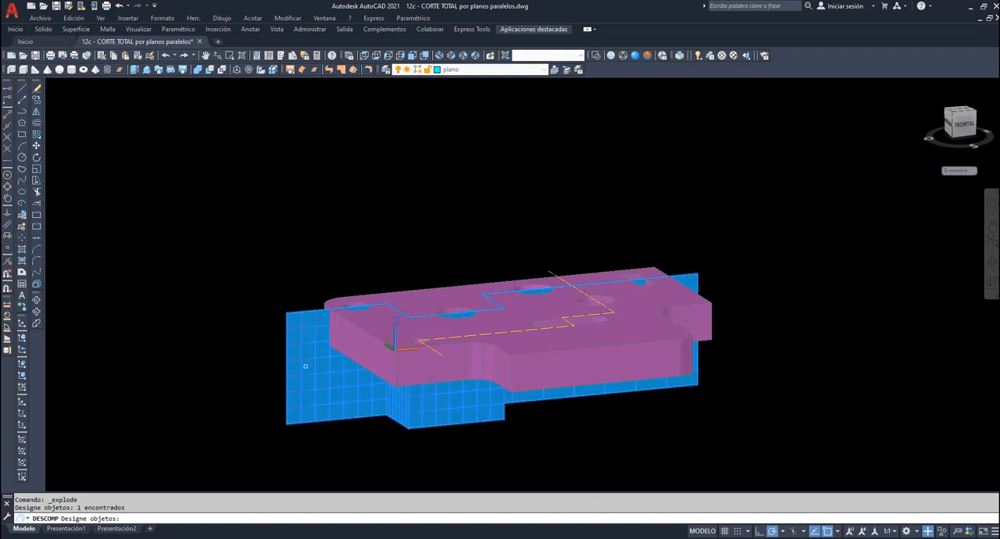
{"action": "key", "text": "Return"}
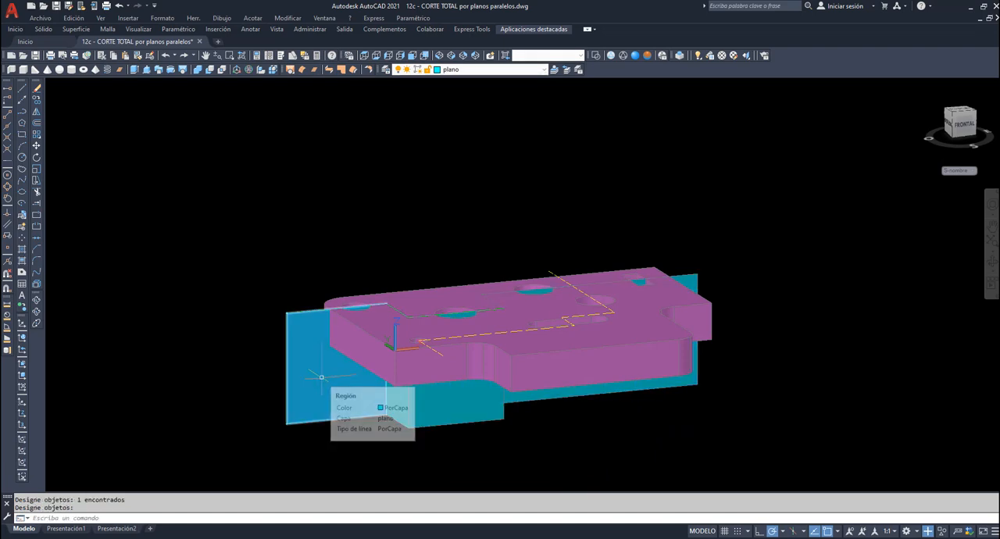
- Delete the two short transverse regions that connect the three parallel cutting planes
{"action": "left_click", "coordinate": [401, 404]}
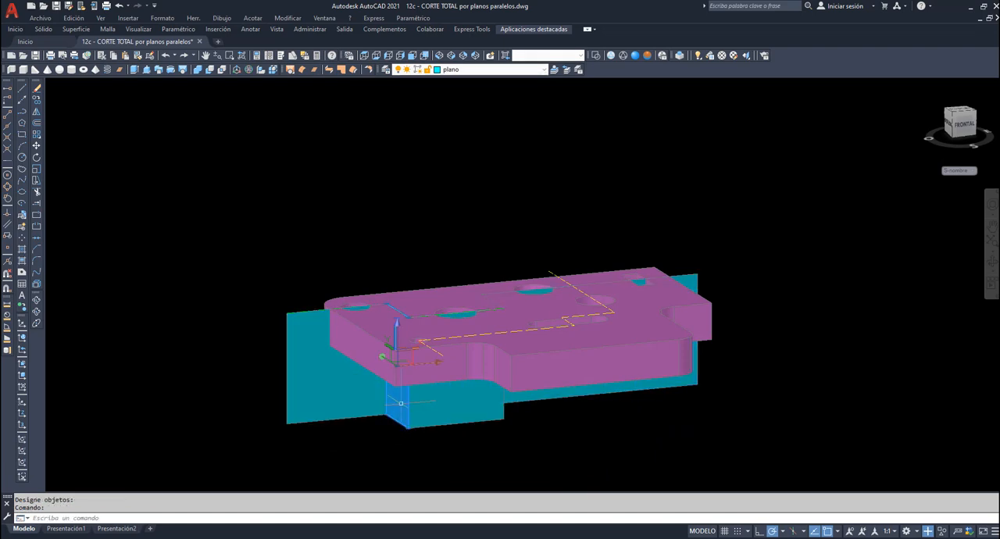
{"action": "key", "text": "Delete"}
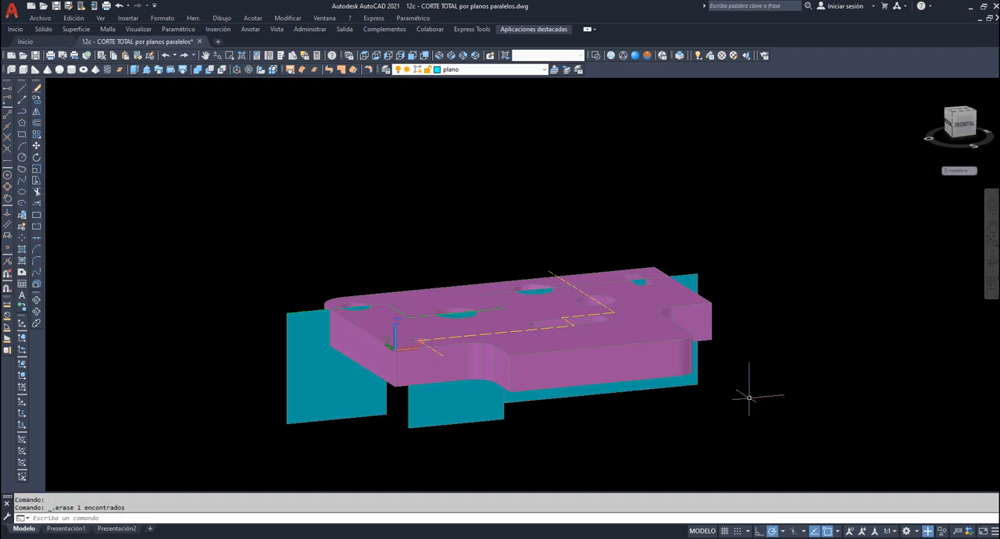
{"action": "left_click", "coordinate": [992, 263]}
{"action": "left_click_drag", "start_coordinate": [792, 374], "coordinate": [685, 379]}
{"action": "right_click", "coordinate": [583, 459]}
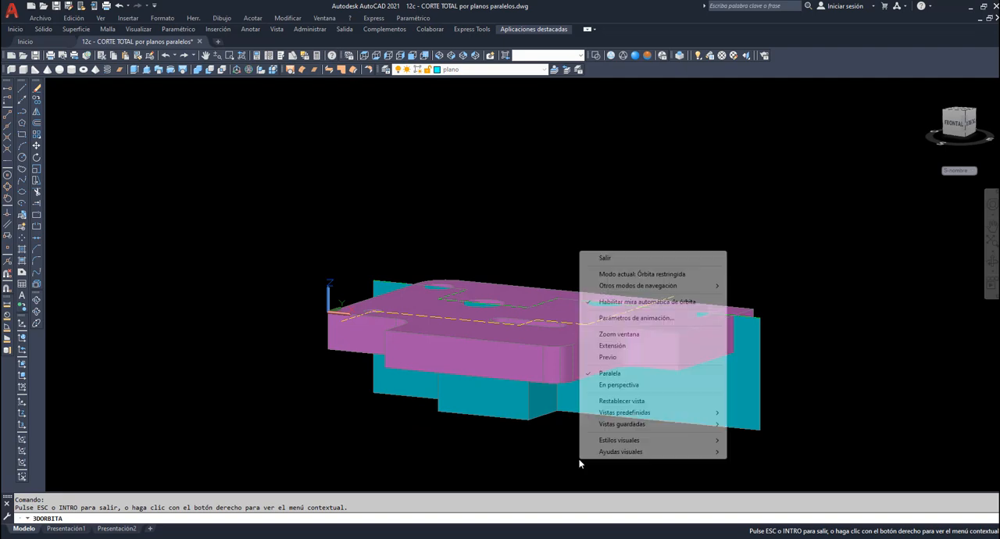
{"action": "left_click", "coordinate": [615, 262]}
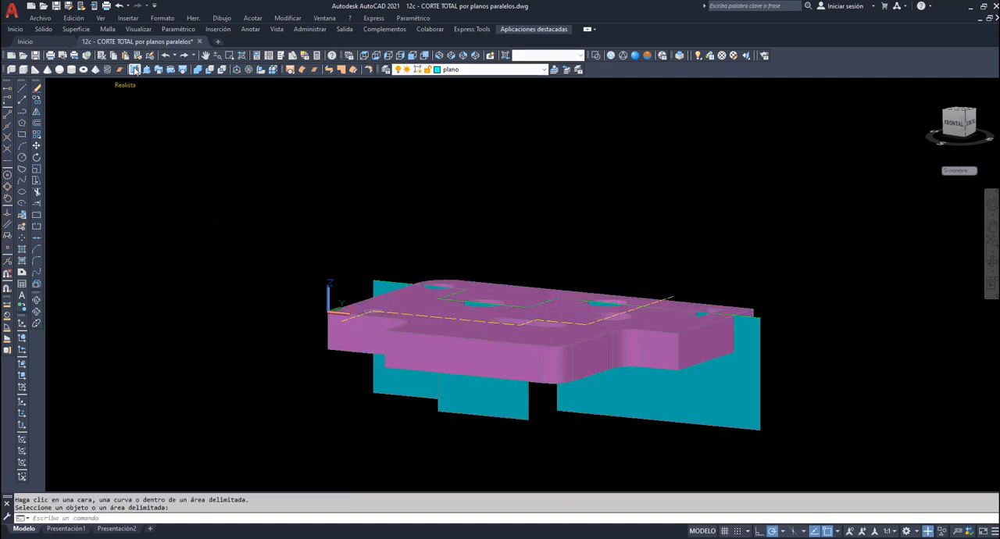
- Extrude the three parallel cutting regions into solids reaching past the front of the part
{"action": "left_click", "coordinate": [134, 69]}
{"action": "left_click", "coordinate": [406, 379]}
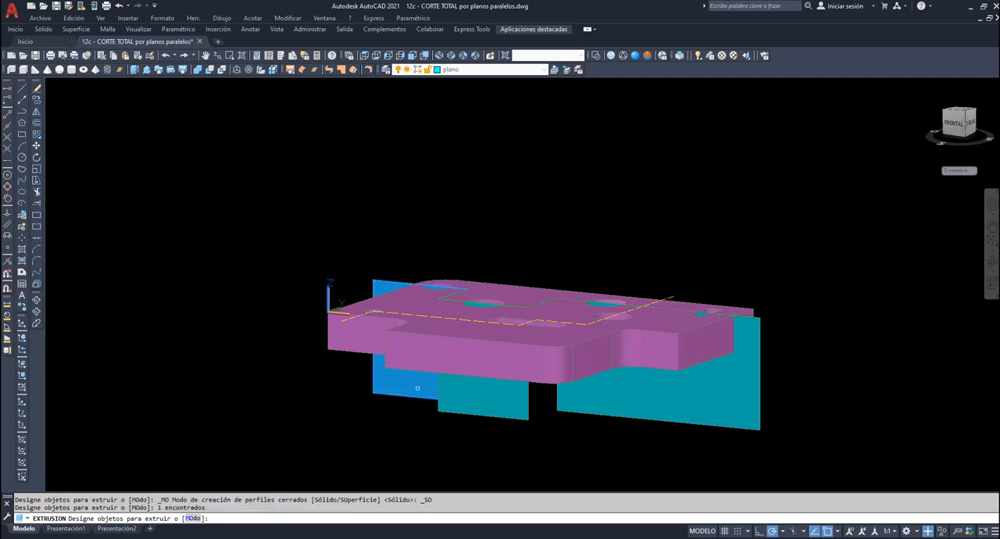
{"action": "left_click", "coordinate": [465, 394]}
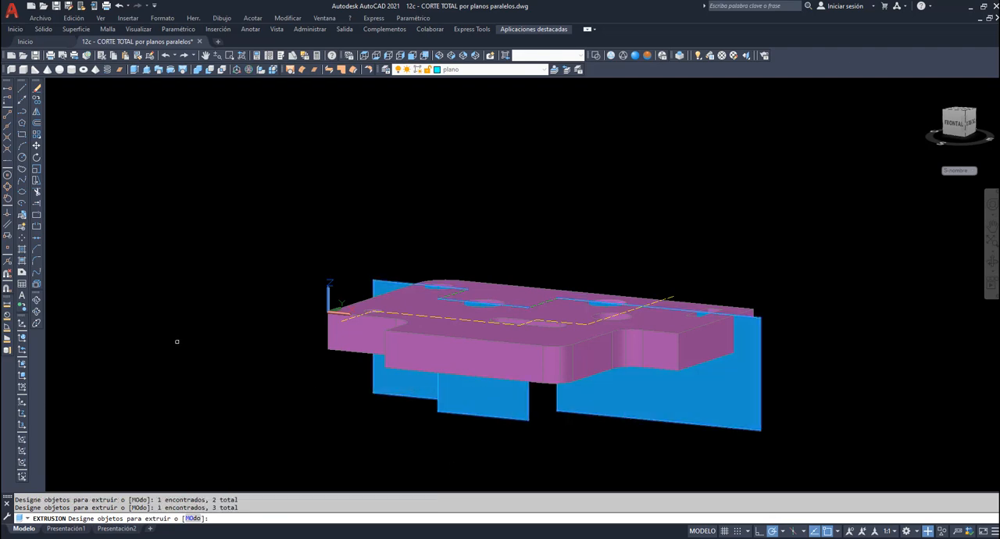
{"action": "key", "text": "Return"}
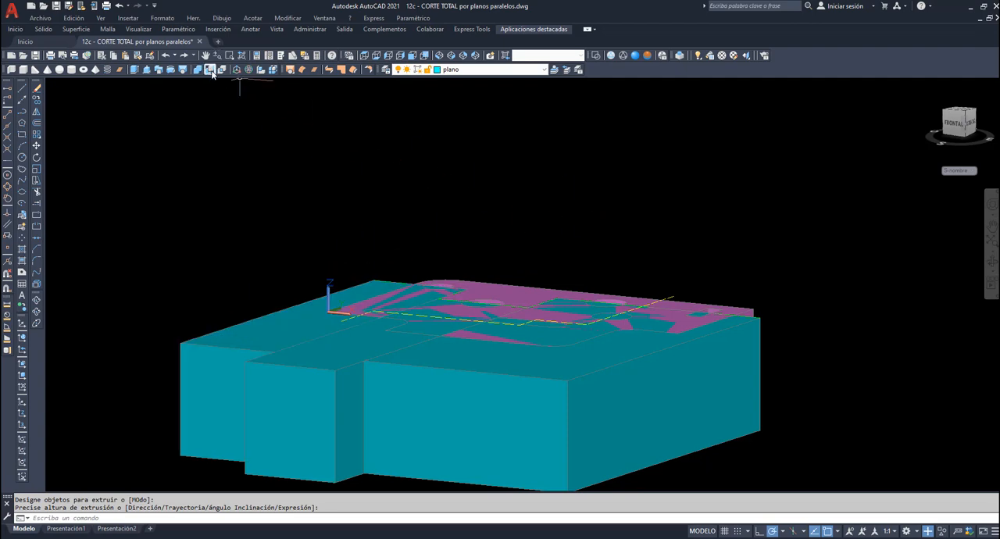
- Subtract the three extruded blocks from the part to remove the portion in front of the stepped cutting planes
{"action": "left_click", "coordinate": [211, 70]}
{"action": "left_click", "coordinate": [504, 292]}
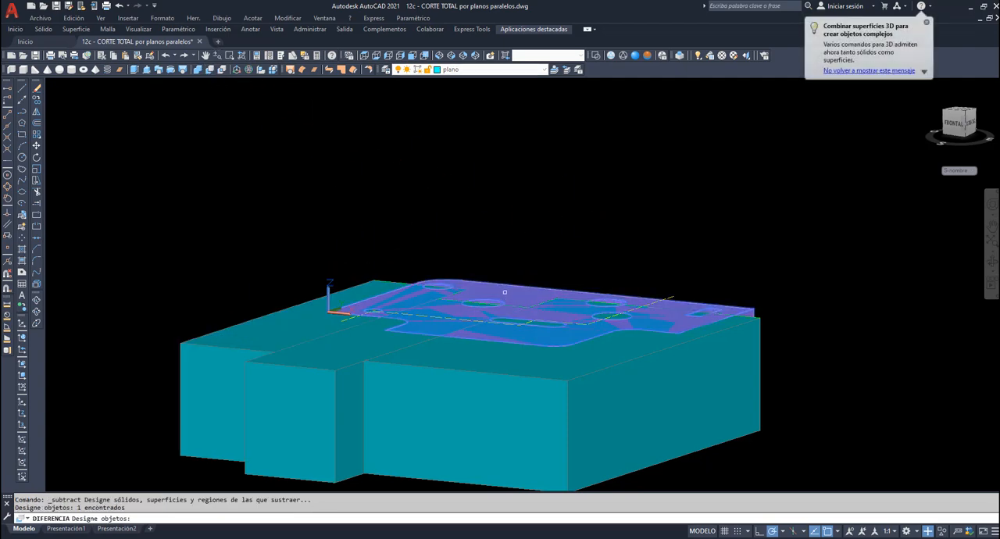
{"action": "key", "text": "Return"}
{"action": "left_click", "coordinate": [265, 322]}
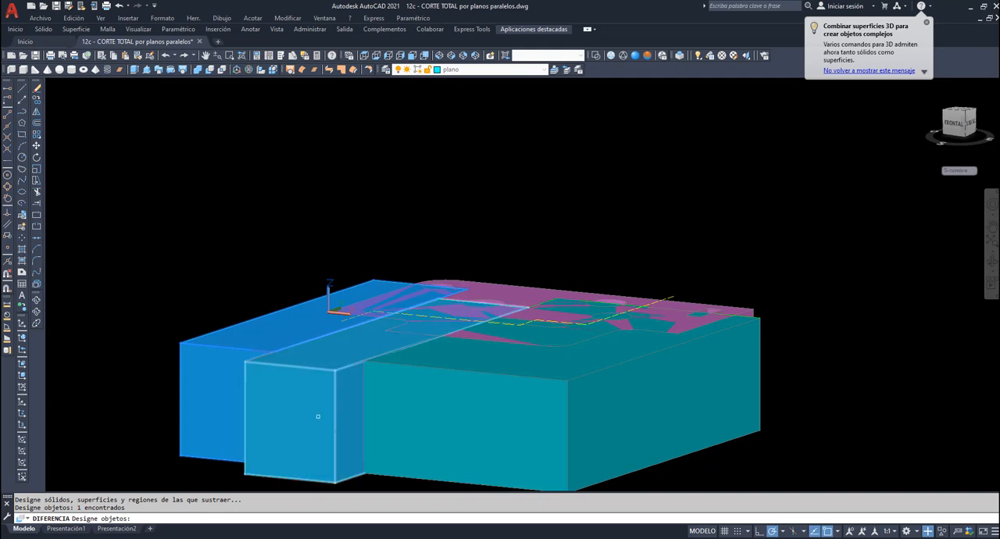
{"action": "left_click", "coordinate": [318, 414]}
{"action": "left_click", "coordinate": [473, 436]}
{"action": "key", "text": "Return"}
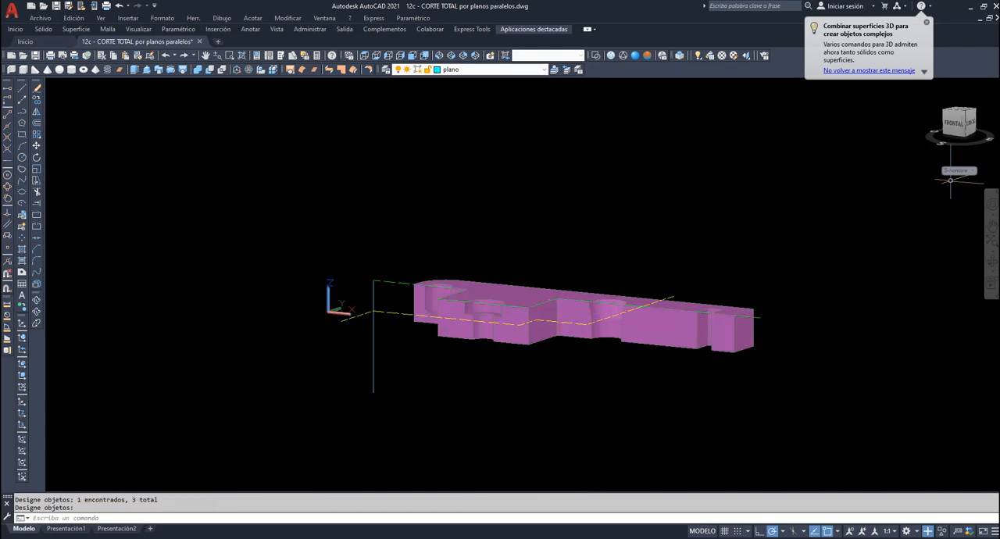
- Delete the leftover vertical line and both stepped cutting paths
{"action": "left_click", "coordinate": [402, 391]}
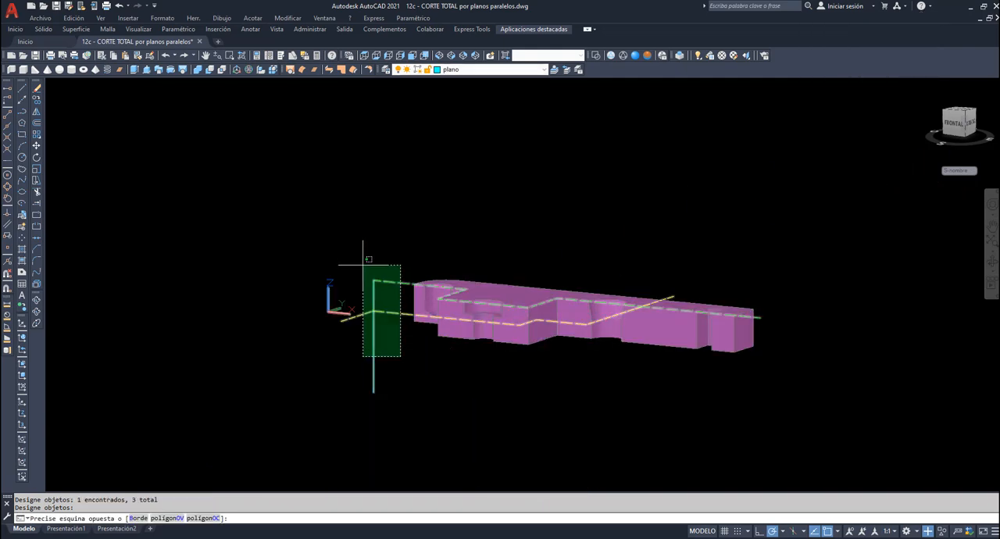
{"action": "left_click", "coordinate": [363, 262]}
{"action": "key", "text": "Delete"}
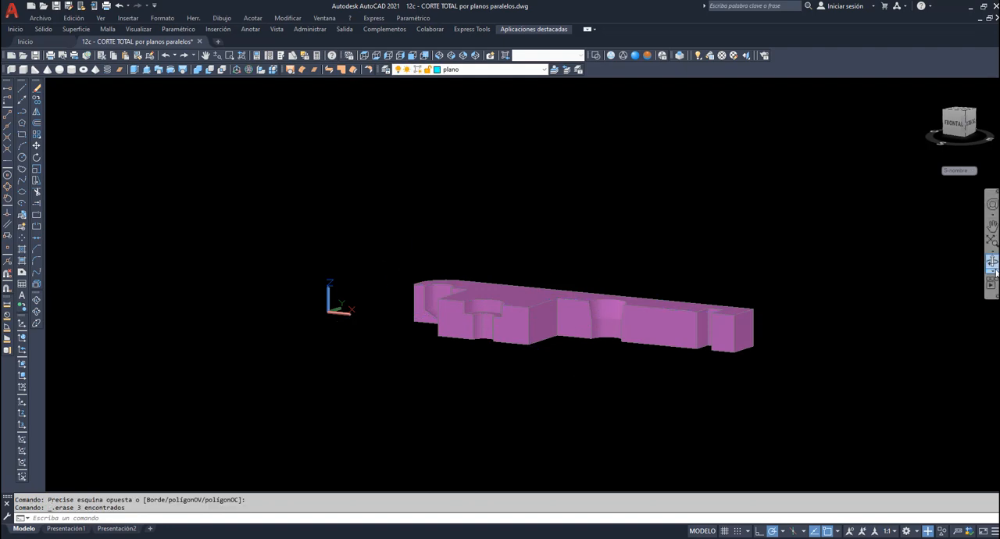
- Align the UCS with the cut face of the blind hole, with its origin at the lower outer corner, X along the bottom edge and Y upward
{"action": "left_click", "coordinate": [990, 261]}
{"action": "left_click_drag", "start_coordinate": [622, 320], "coordinate": [546, 333]}
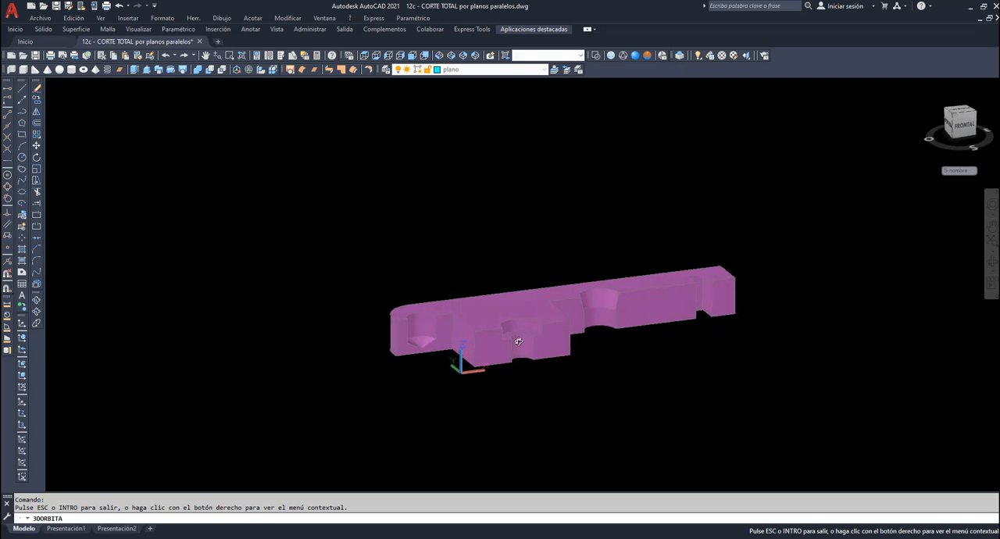
{"action": "scroll", "coordinate": [521, 338], "scroll_direction": "up", "scroll_amount": 5}
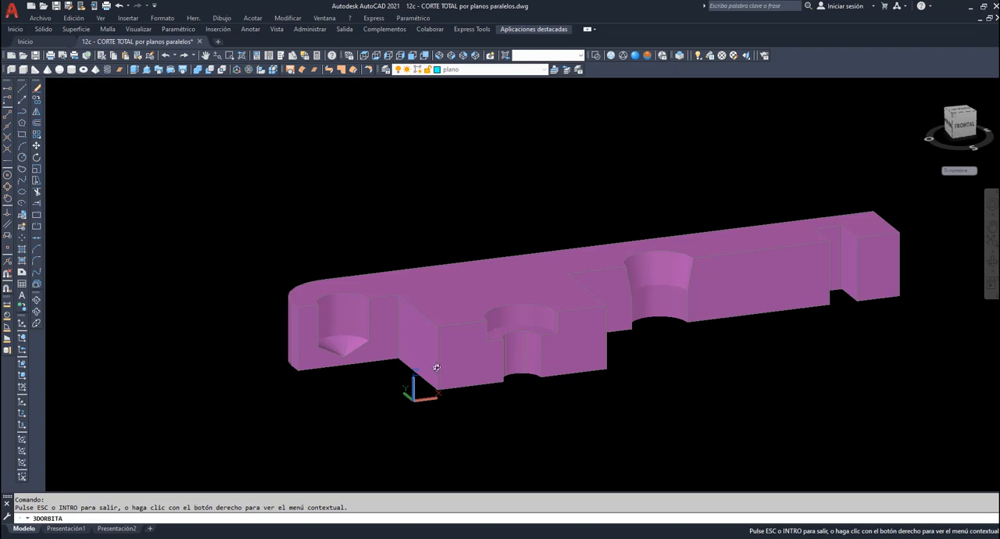
{"action": "right_click", "coordinate": [357, 245]}
{"action": "left_click", "coordinate": [393, 257]}
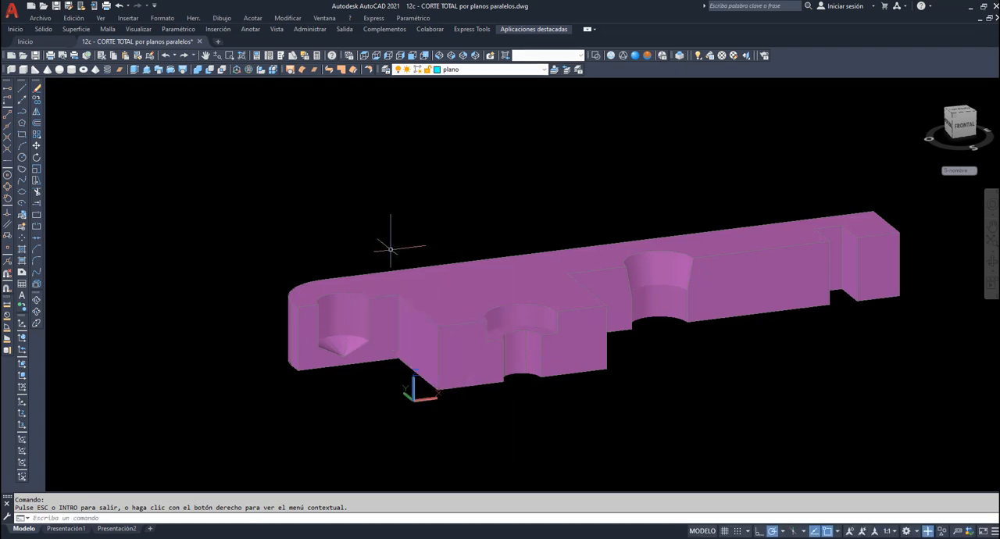
{"action": "key", "text": "Return"}
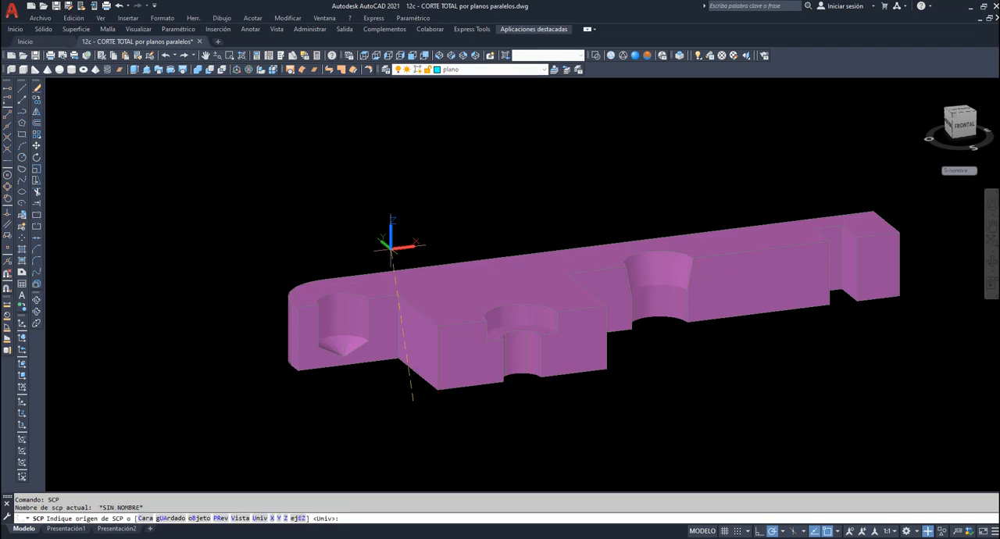
{"action": "left_click", "coordinate": [300, 370]}
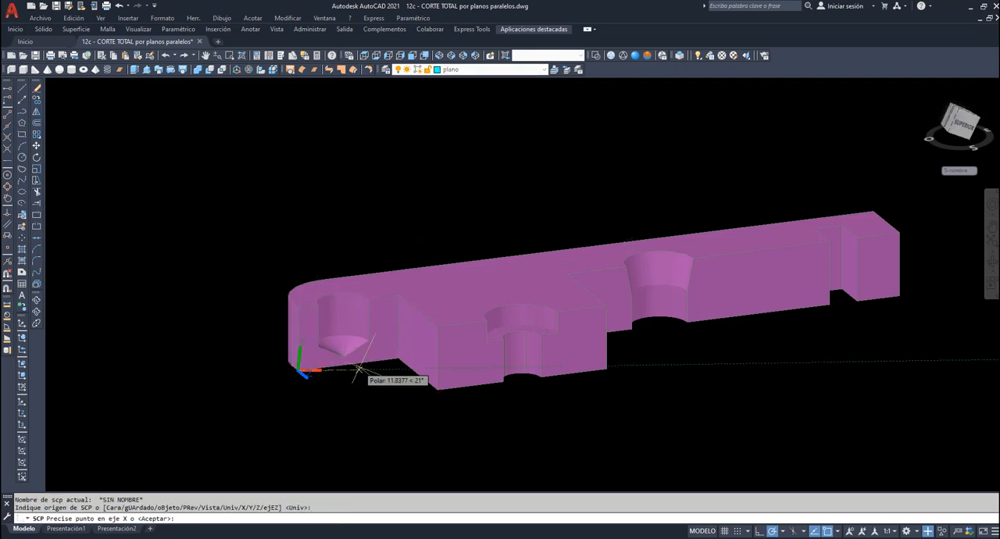
{"action": "left_click", "coordinate": [383, 350]}
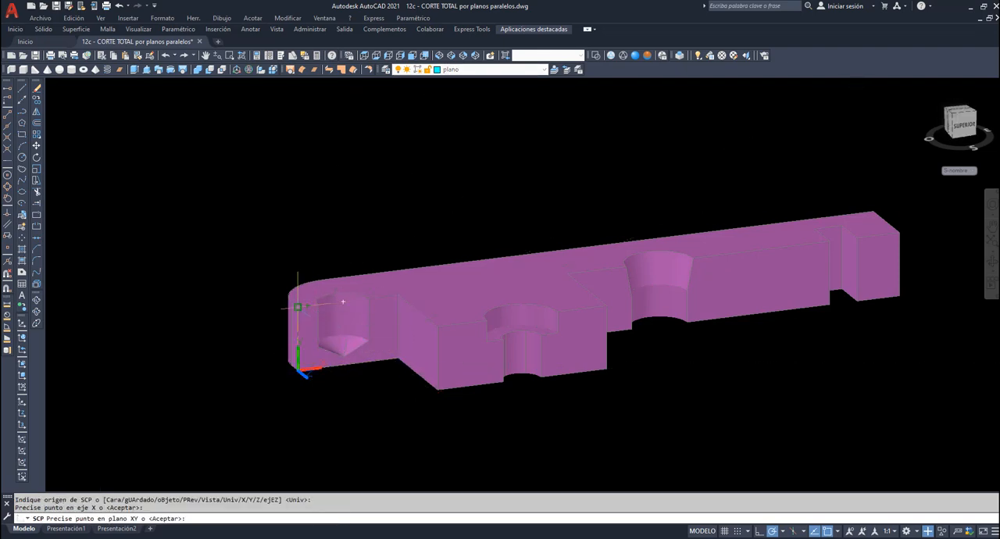
{"action": "left_click", "coordinate": [297, 306]}
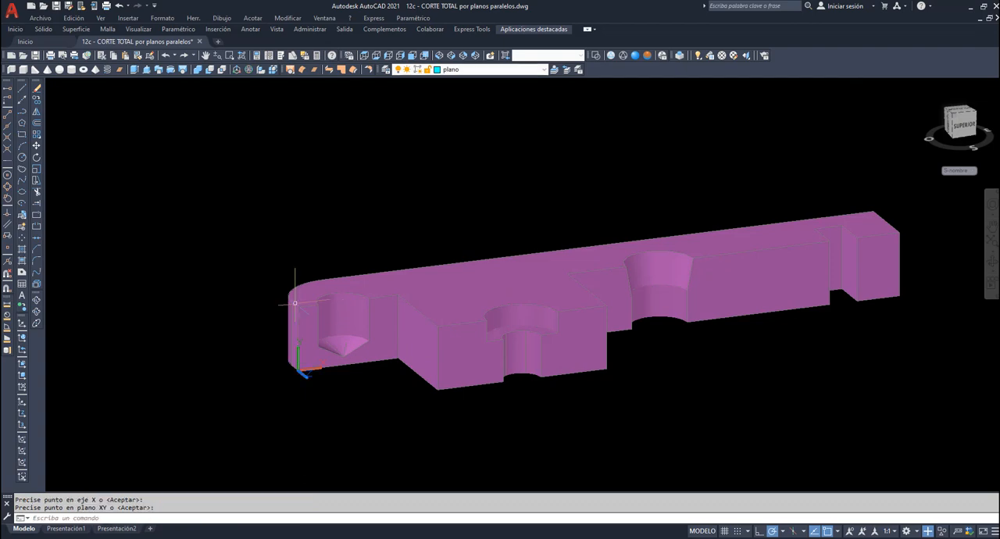
- Hatch the cut face on both sides of the blind hole with the ANSI31 pattern on the sombreado layer
{"action": "left_click", "coordinate": [543, 69]}
{"action": "left_click", "coordinate": [484, 133]}
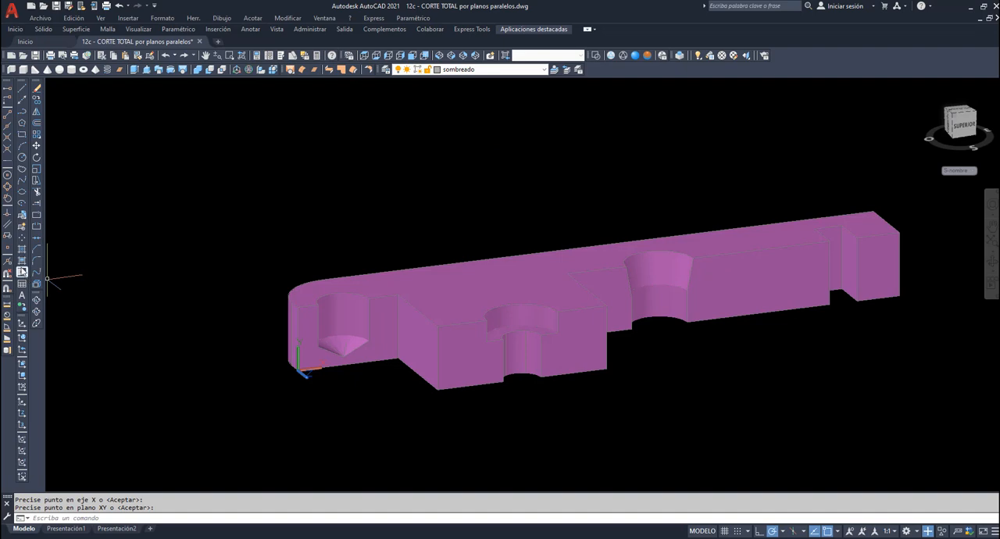
{"action": "left_click", "coordinate": [22, 249]}
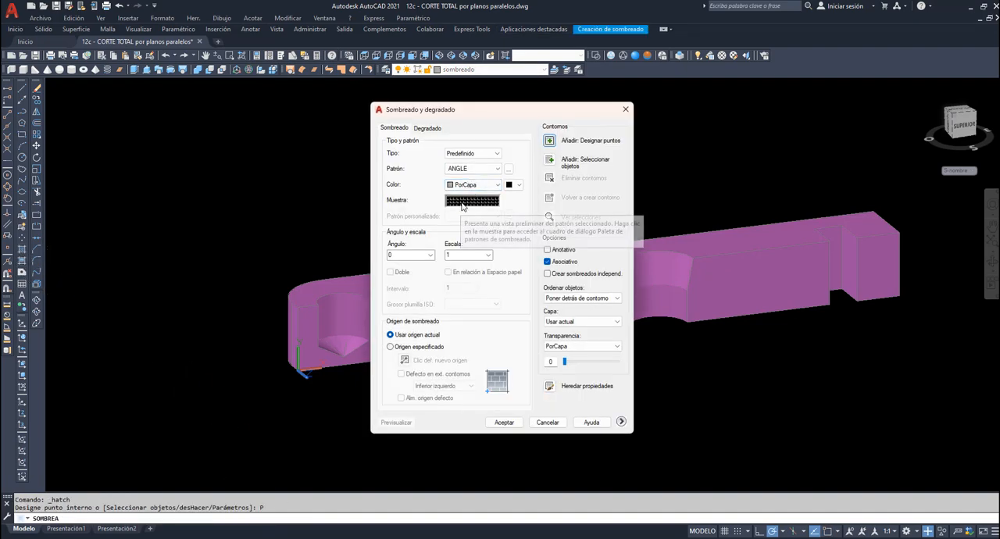
{"action": "left_click", "coordinate": [465, 200]}
{"action": "left_click", "coordinate": [424, 266]}
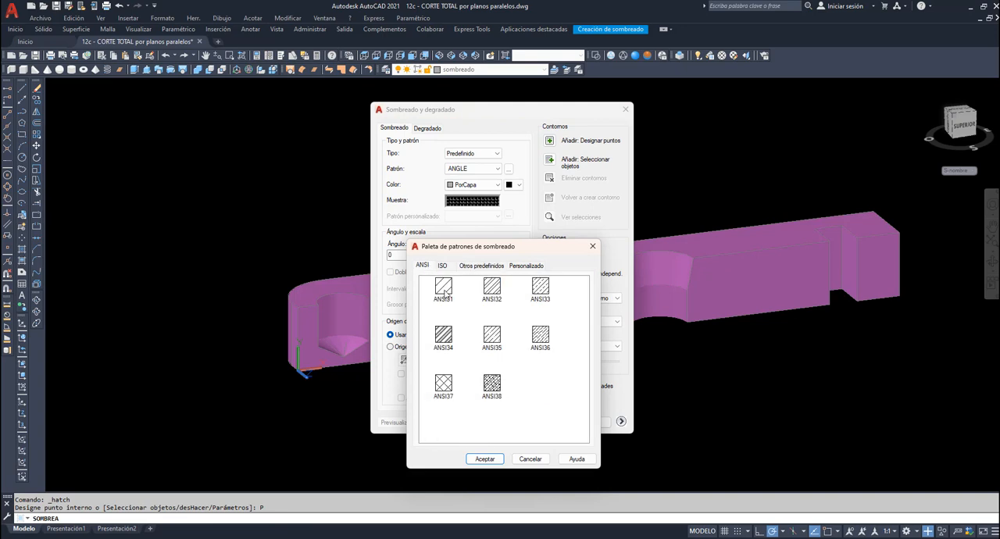
{"action": "left_click", "coordinate": [442, 287]}
{"action": "left_click", "coordinate": [480, 460]}
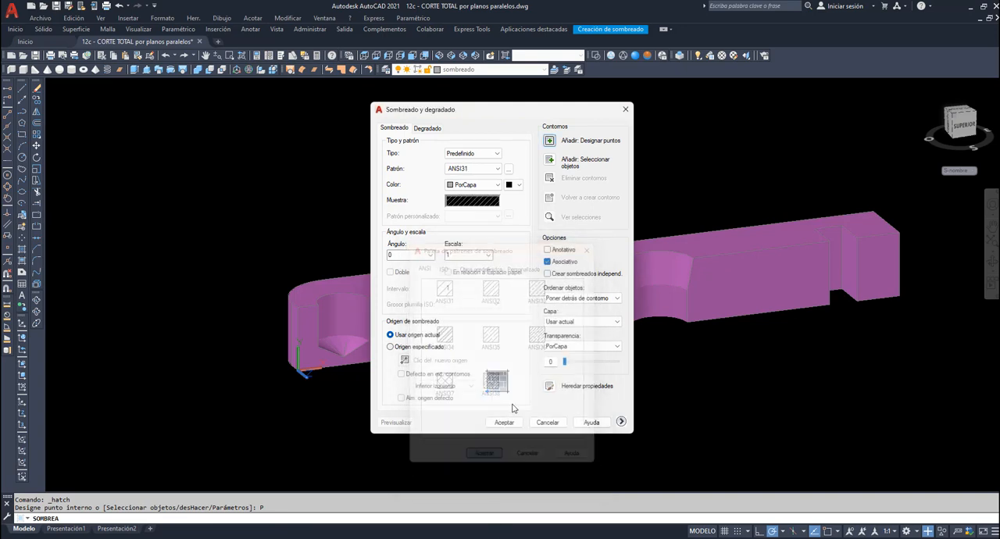
{"action": "left_click", "coordinate": [550, 141]}
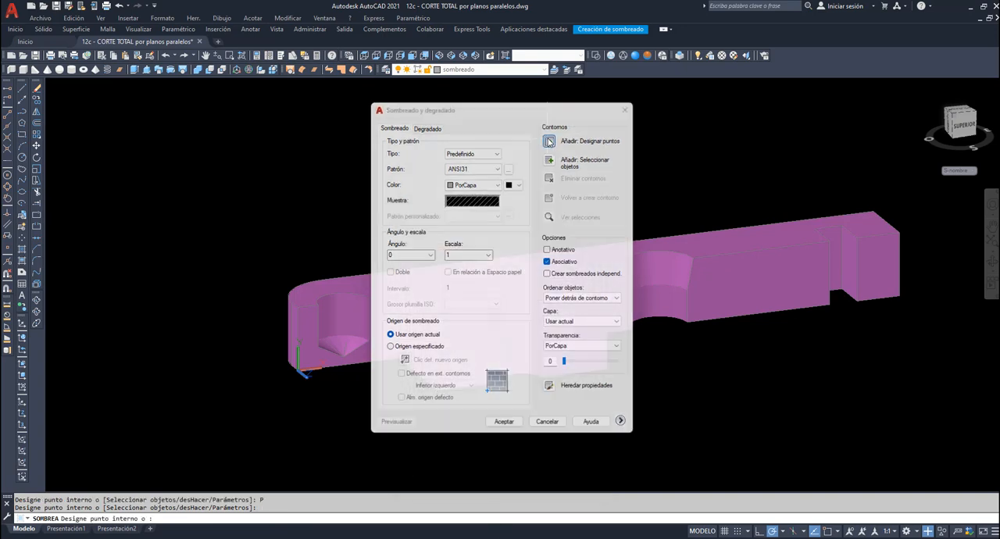
{"action": "left_click", "coordinate": [313, 361]}
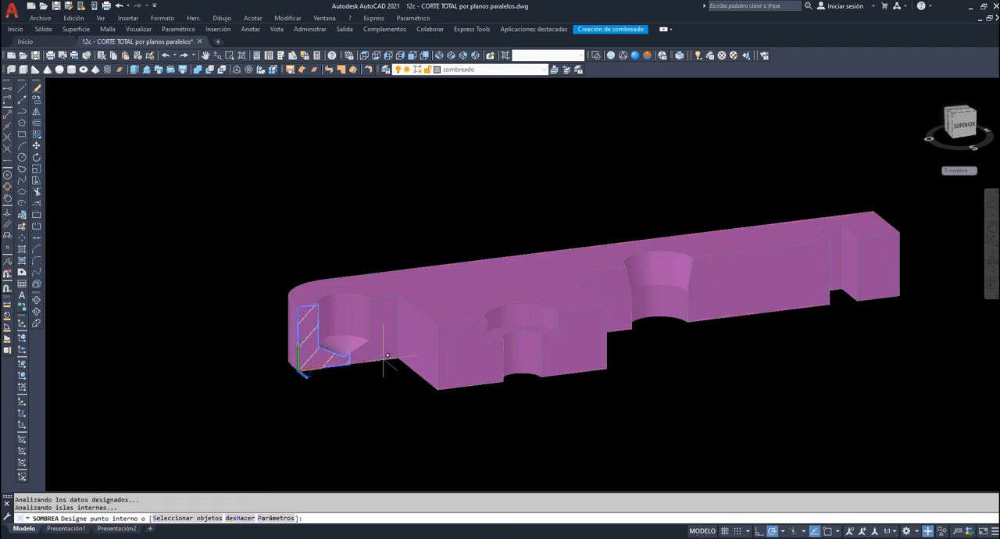
{"action": "left_click", "coordinate": [386, 355]}
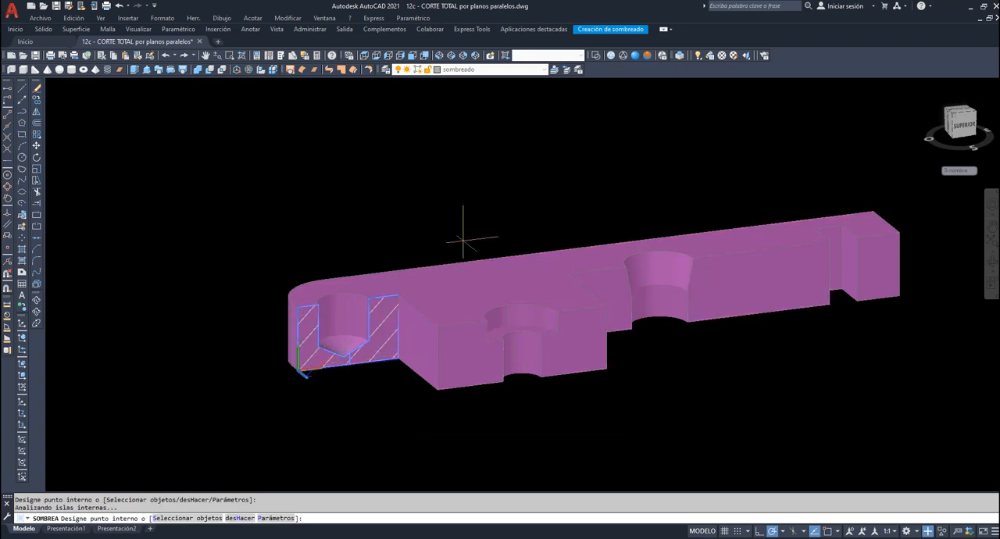
{"action": "key", "text": "Return"}
- Align the UCS with the cut face of the counterbored hole and hatch that face on both sides of the hole
{"action": "type", "text": "scp"}
{"action": "key", "text": "Return"}
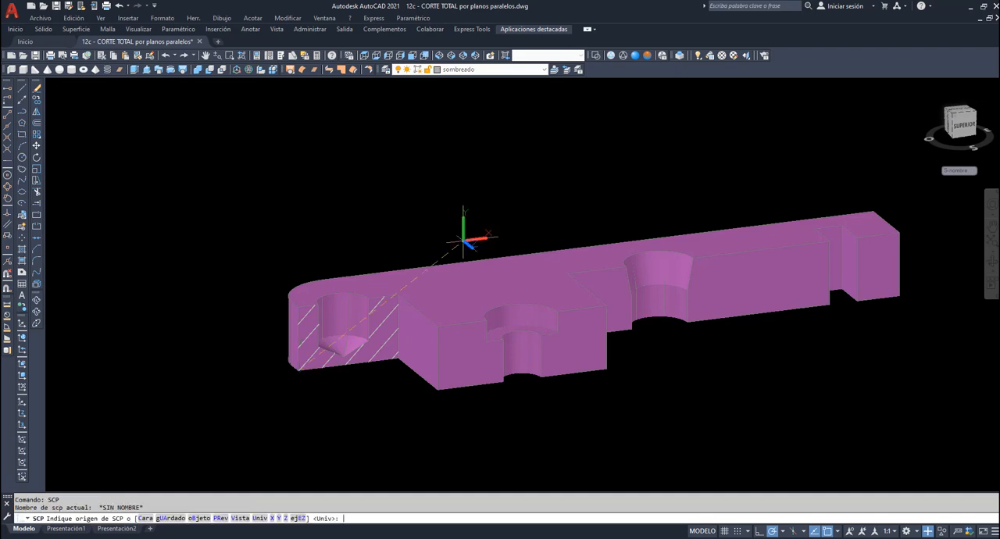
{"action": "left_click", "coordinate": [144, 518]}
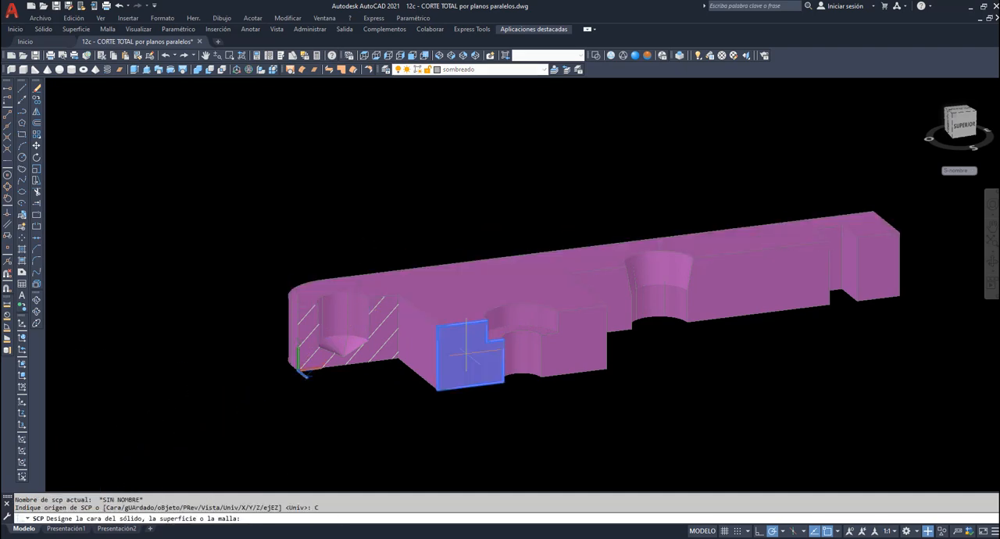
{"action": "left_click", "coordinate": [467, 351]}
{"action": "key", "text": "Return"}
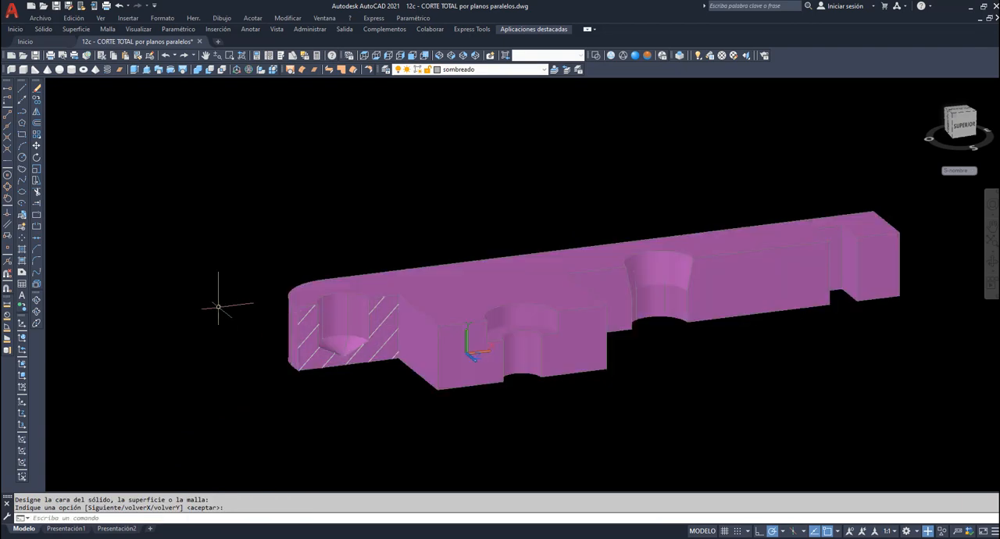
{"action": "left_click", "coordinate": [23, 251]}
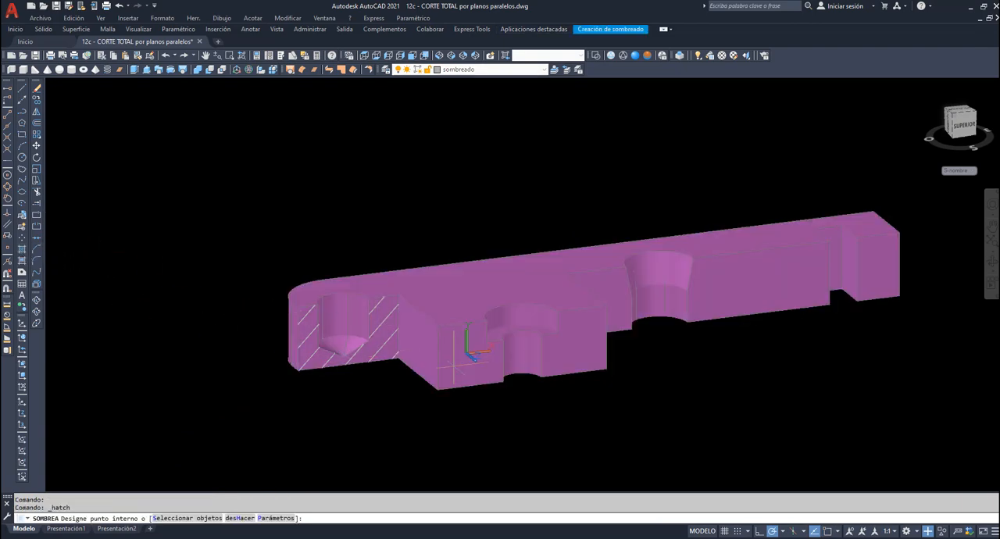
{"action": "left_click", "coordinate": [467, 348]}
{"action": "left_click", "coordinate": [563, 356]}
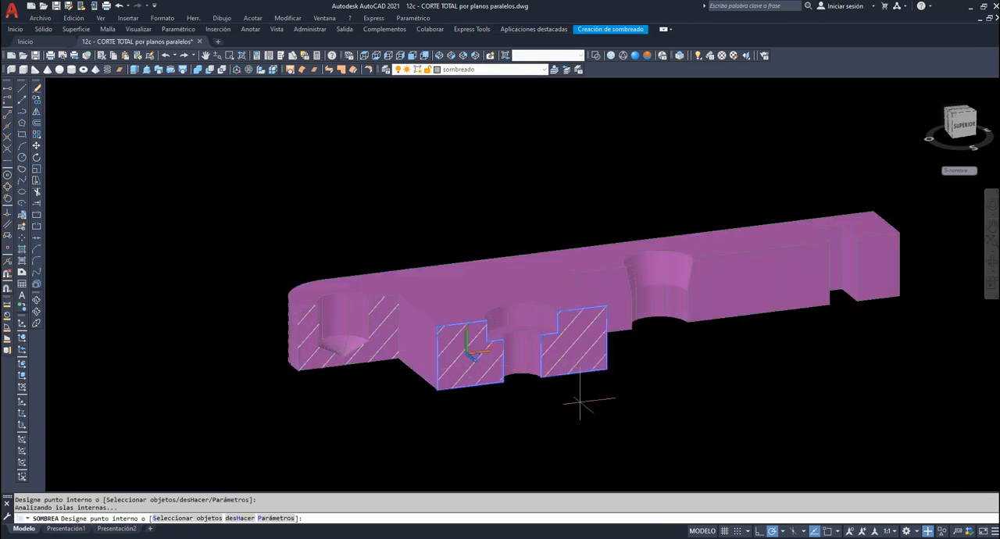
{"action": "key", "text": "Return"}
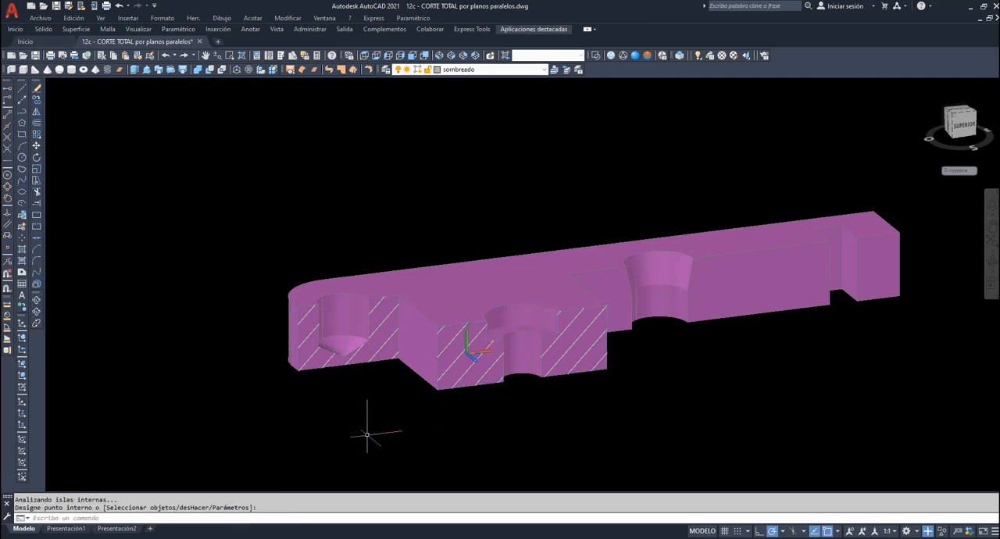
- Align the UCS with the cut face of the tapered hole and hatch all the cut areas in that plane
{"action": "type", "text": "scp"}
{"action": "key", "text": "Return"}
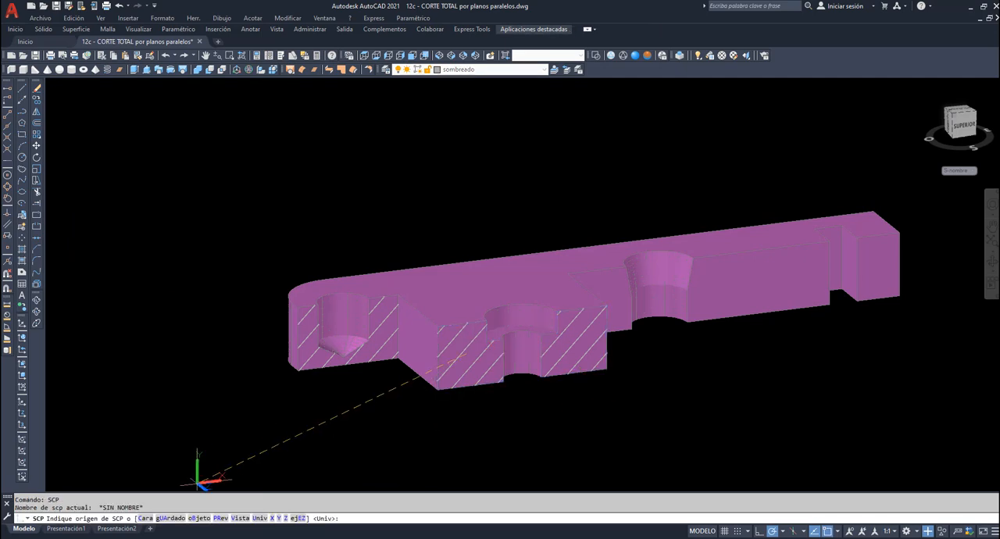
{"action": "left_click", "coordinate": [147, 519]}
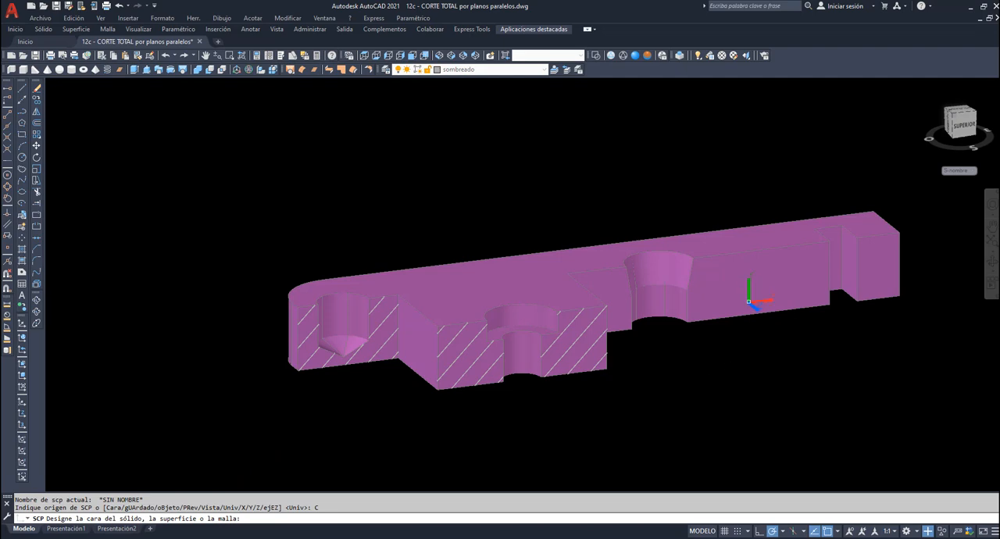
{"action": "left_click", "coordinate": [748, 300]}
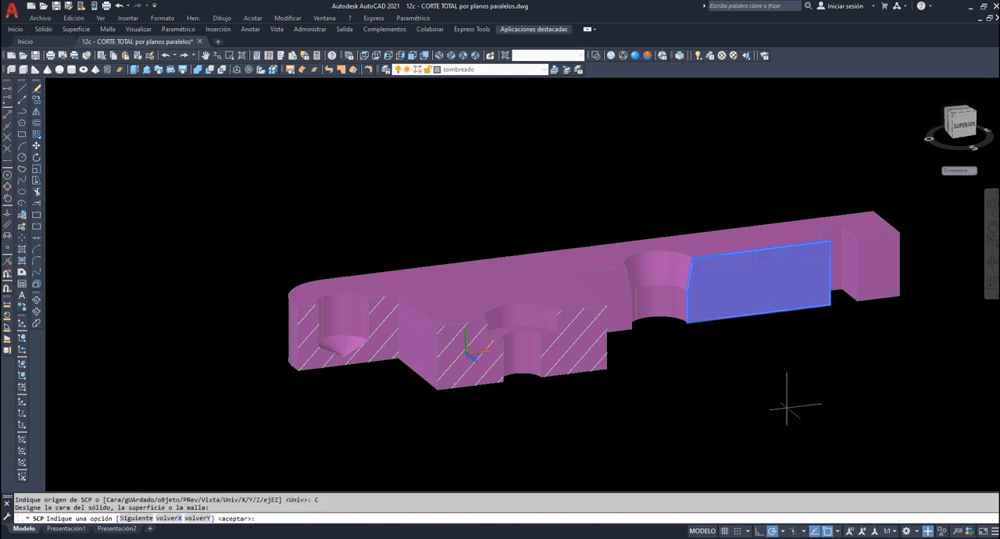
{"action": "key", "text": "Return"}
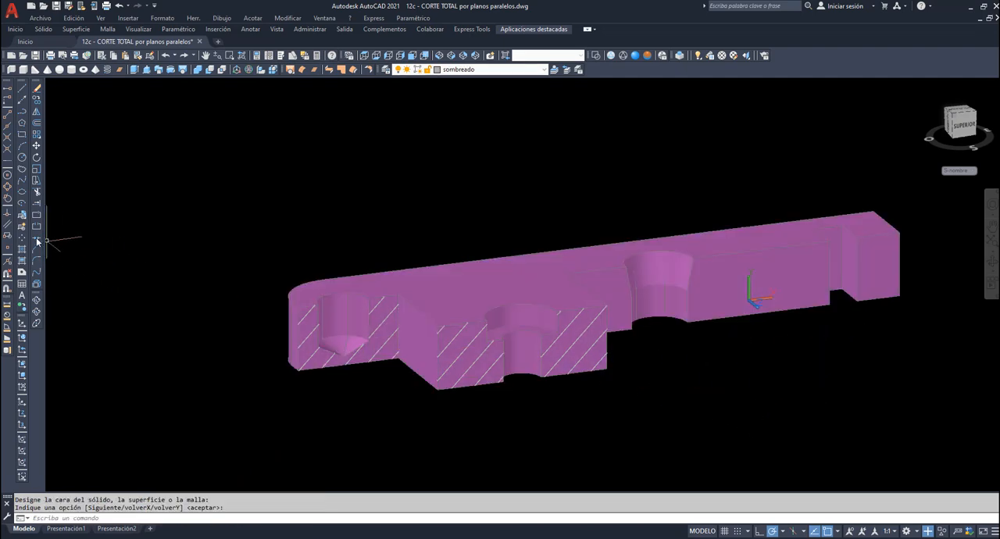
{"action": "left_click", "coordinate": [22, 249]}
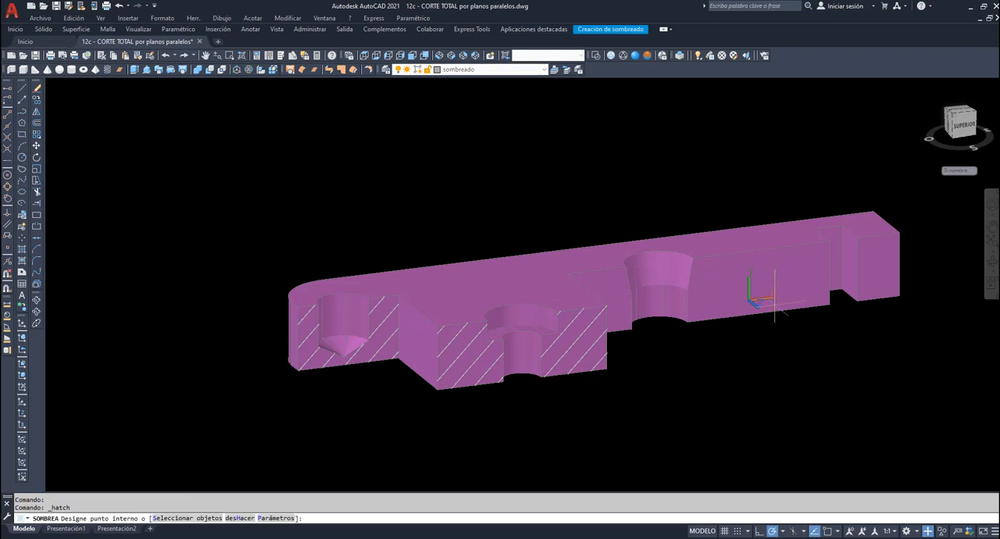
{"action": "left_click", "coordinate": [760, 286]}
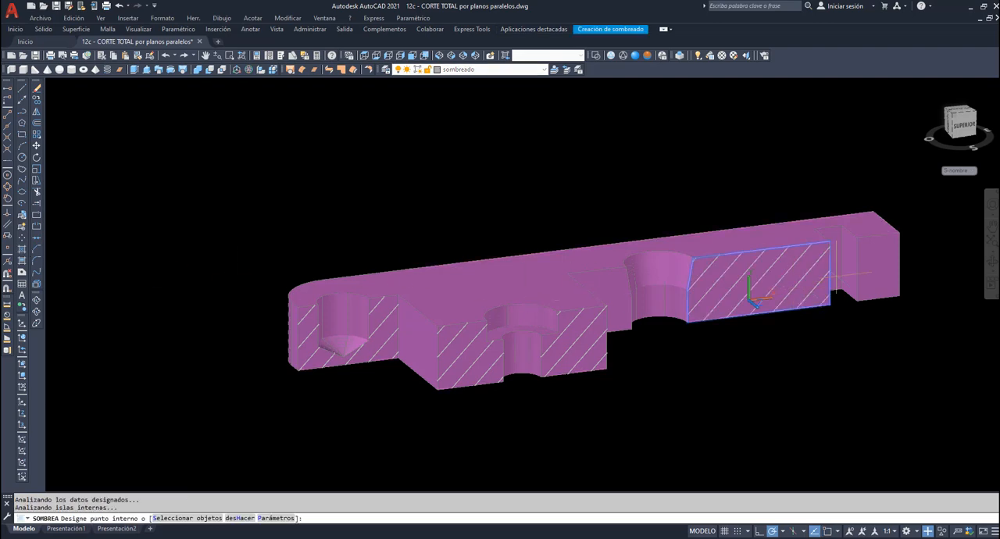
{"action": "left_click", "coordinate": [881, 273]}
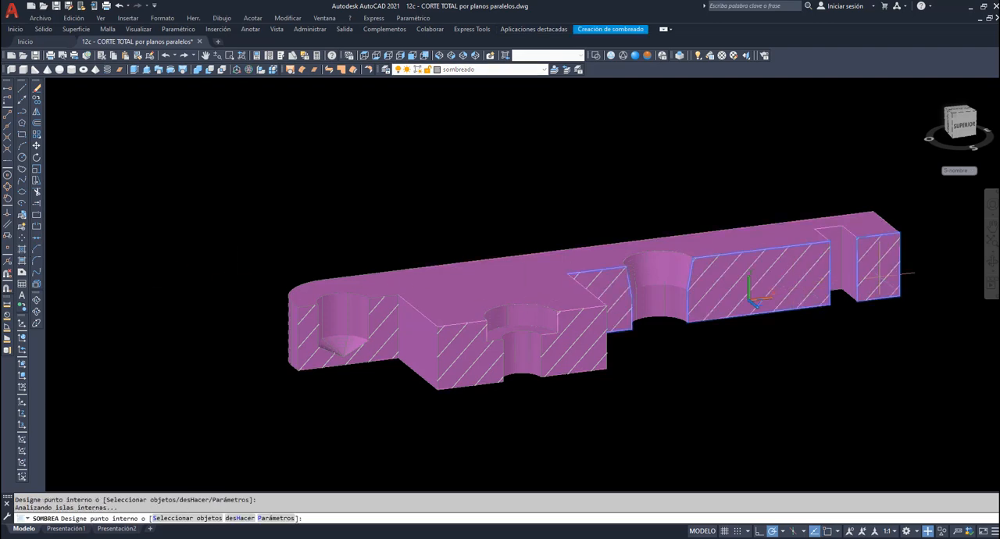
{"action": "key", "text": "Return"}
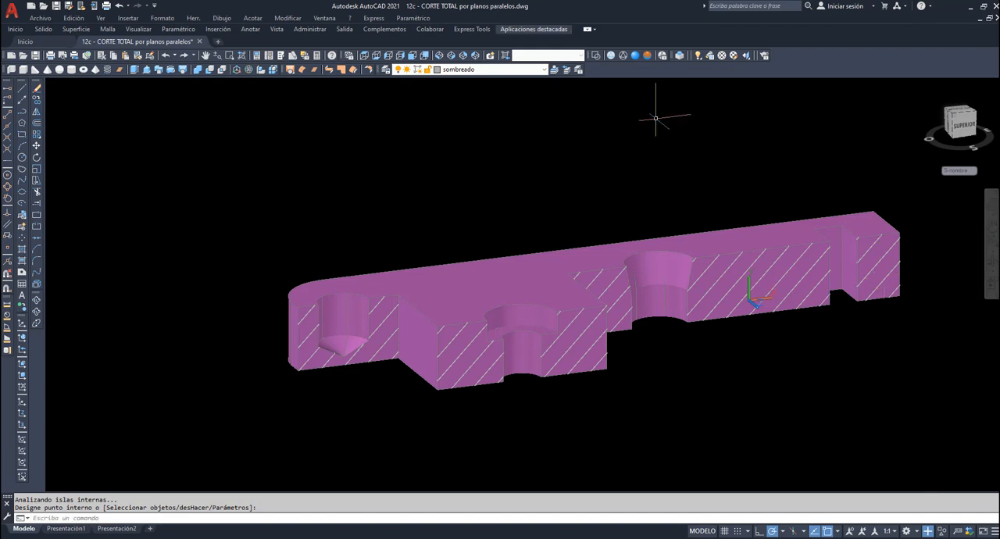
- Display the cut part from the front in the hidden visual style
{"action": "left_click", "coordinate": [411, 56]}
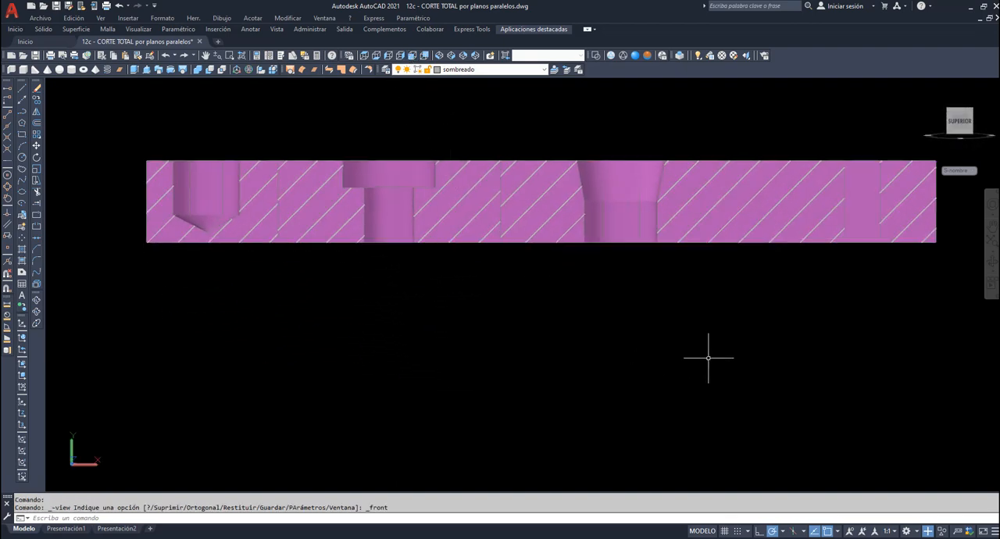
{"action": "left_click", "coordinate": [622, 57]}
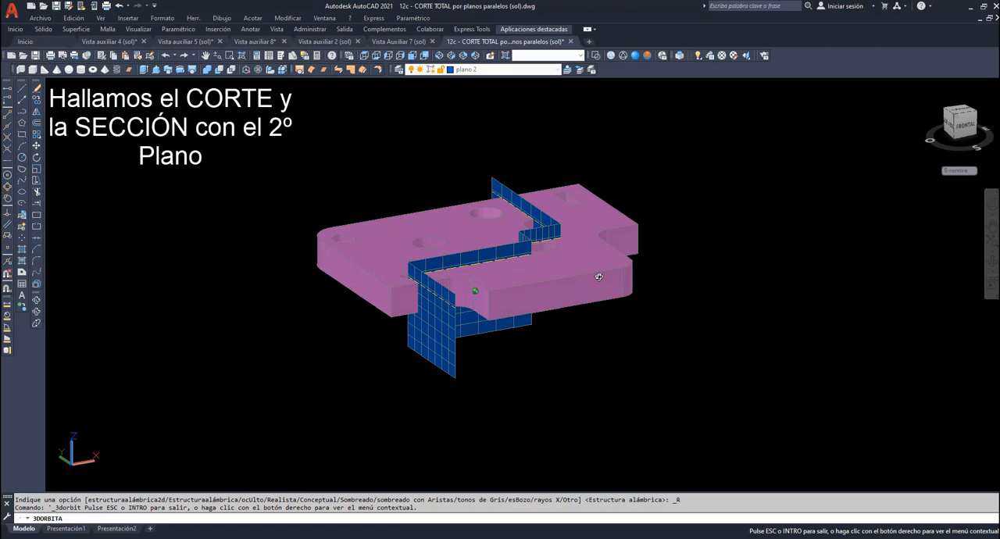
- Create the section as an interference between the part and the second stepped plane on the Contorno layer, keeping the interference object
{"action": "left_click_drag", "start_coordinate": [598, 276], "coordinate": [414, 195]}
{"action": "right_click", "coordinate": [399, 171]}
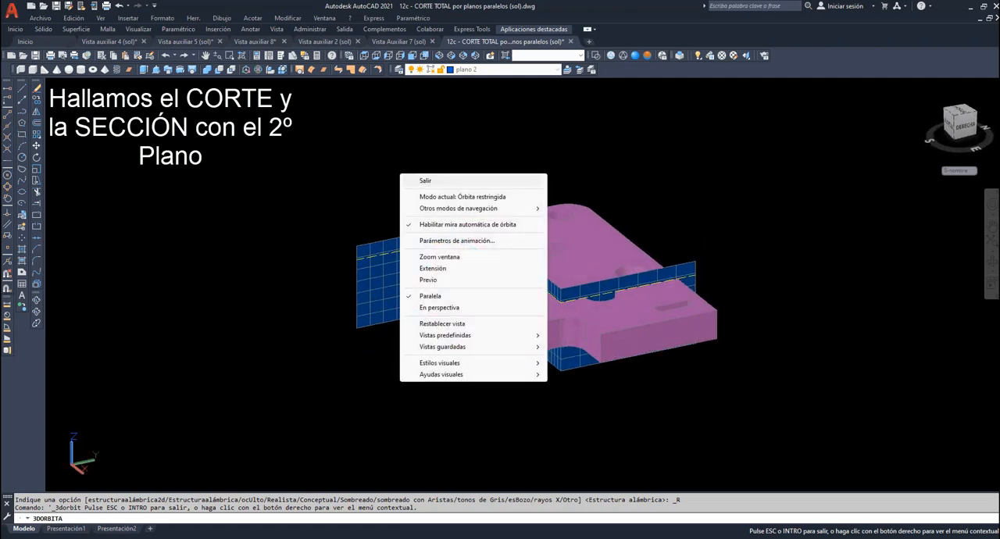
{"action": "left_click", "coordinate": [424, 180]}
{"action": "left_click", "coordinate": [555, 71]}
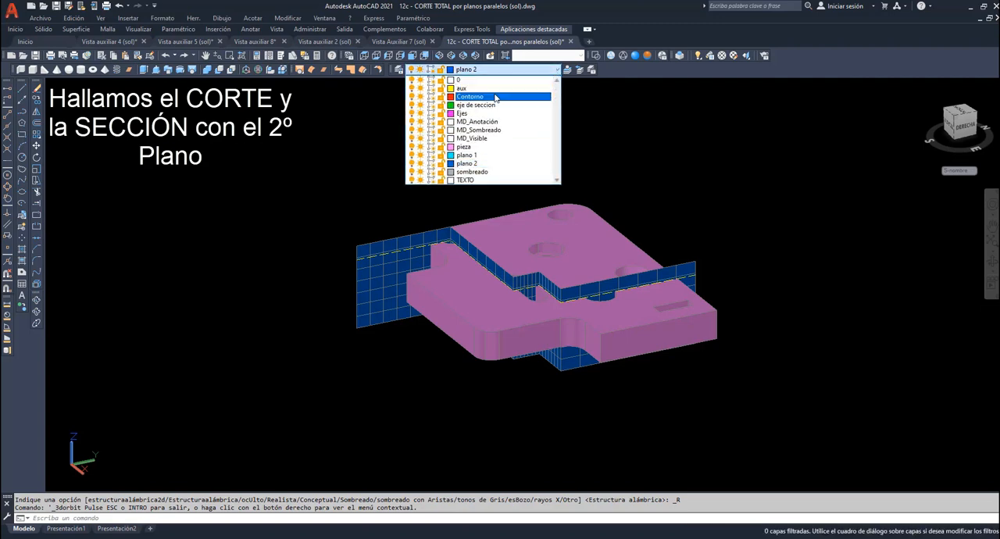
{"action": "left_click", "coordinate": [469, 97]}
{"action": "left_click", "coordinate": [288, 18]}
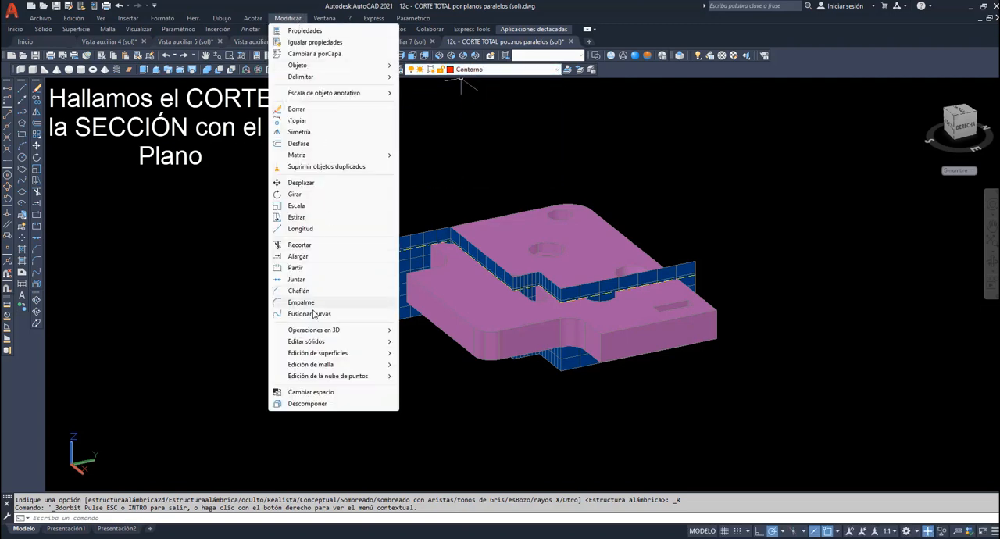
{"action": "mouse_move", "coordinate": [317, 332]}
{"action": "left_click", "coordinate": [434, 404]}
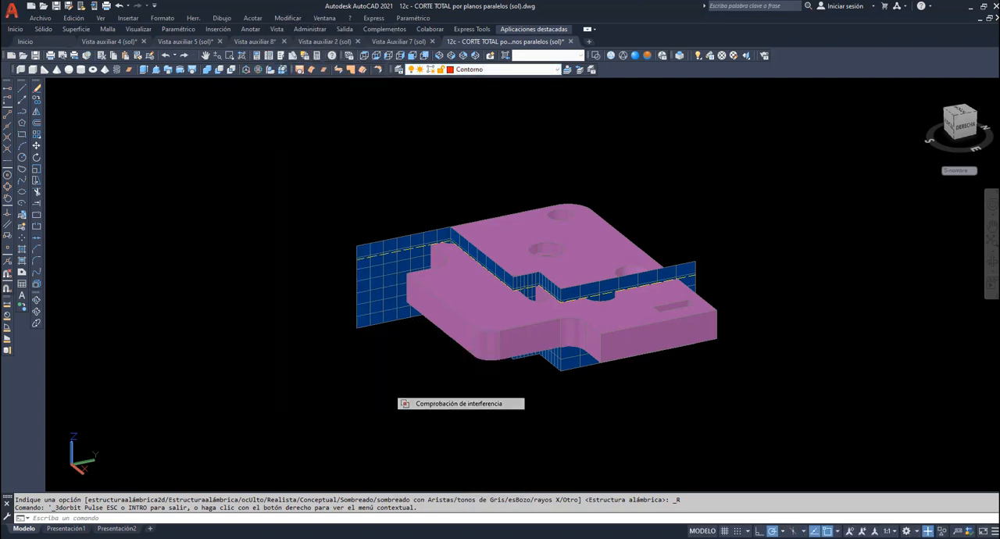
{"action": "left_click", "coordinate": [472, 313]}
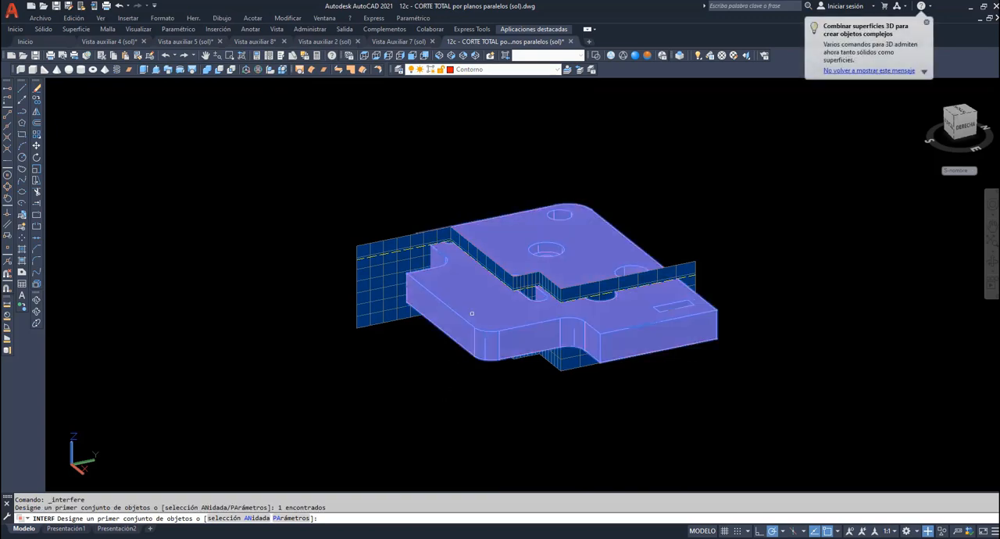
{"action": "key", "text": "Return"}
{"action": "left_click", "coordinate": [390, 295]}
{"action": "key", "text": "Return"}
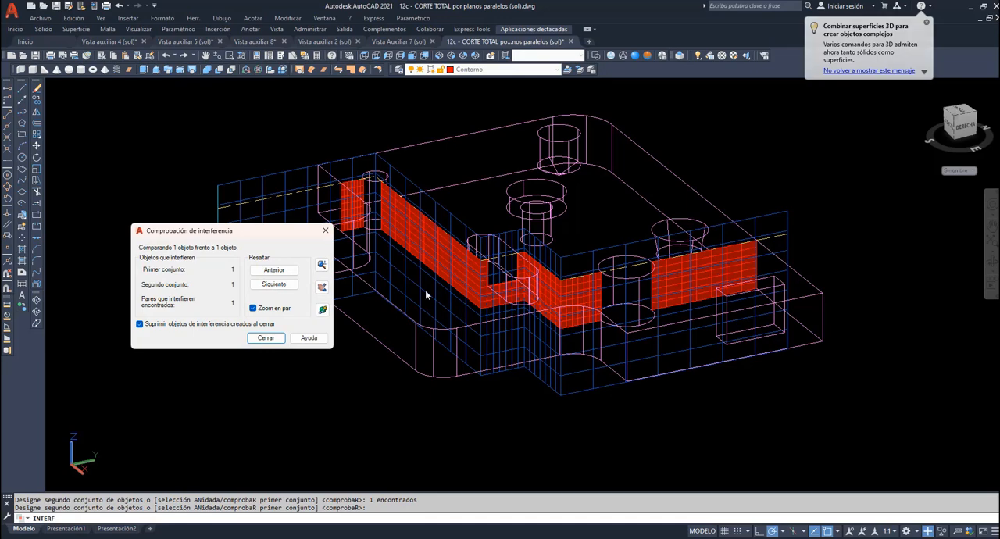
{"action": "left_click", "coordinate": [266, 337]}
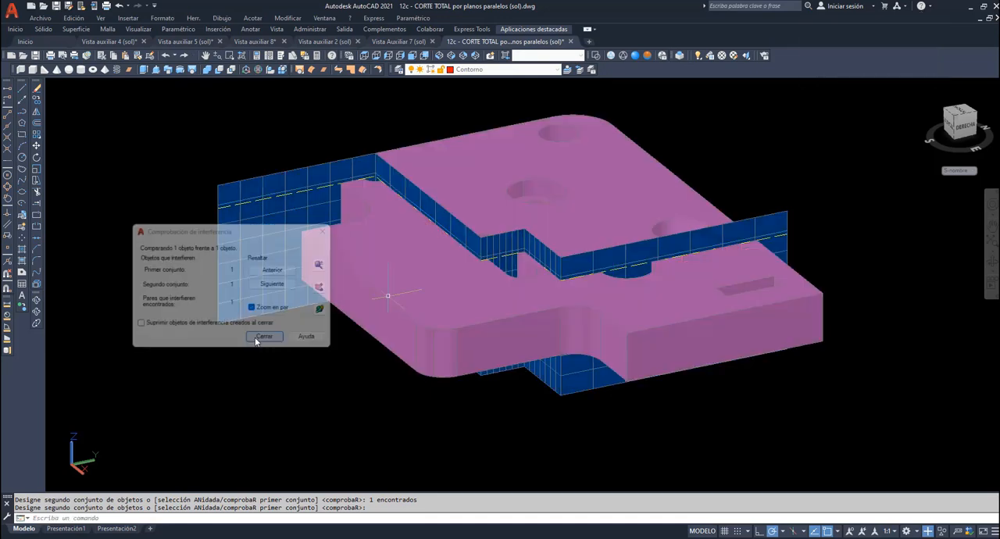
- Switch to the wireframe visual style and move the red stepped section up, clear of the part
{"action": "left_click", "coordinate": [611, 56]}
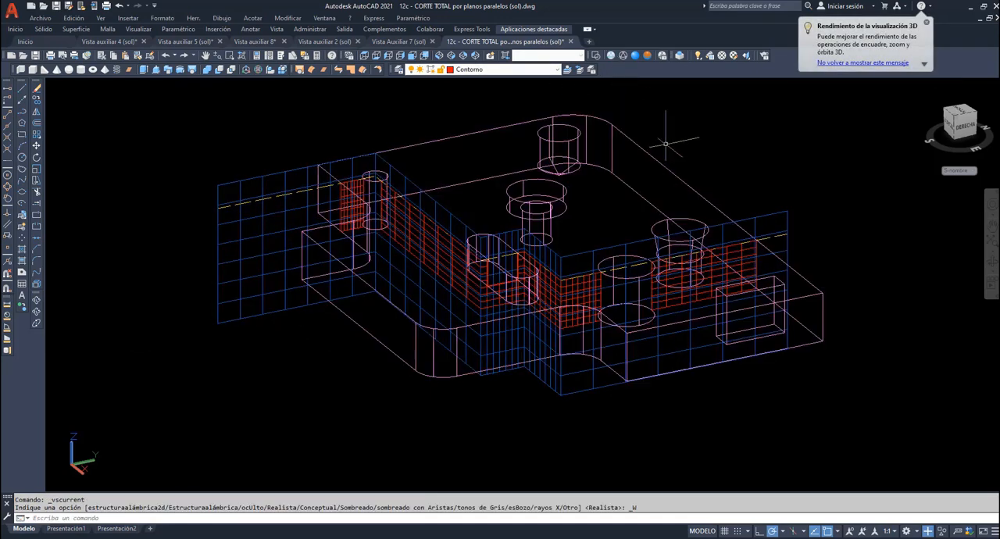
{"action": "left_click", "coordinate": [992, 227]}
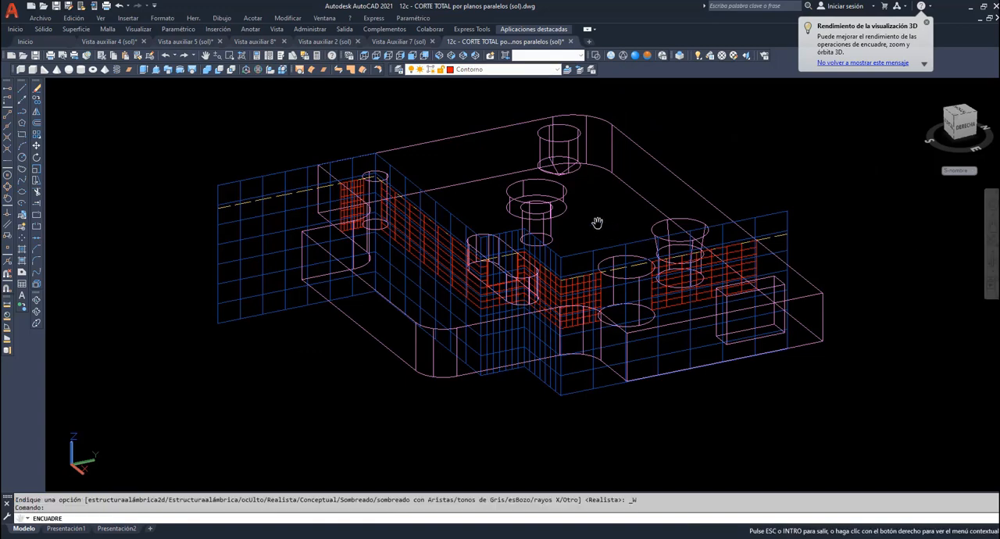
{"action": "left_click_drag", "start_coordinate": [596, 224], "coordinate": [572, 287]}
{"action": "scroll", "coordinate": [571, 288], "scroll_direction": "down", "scroll_amount": 1}
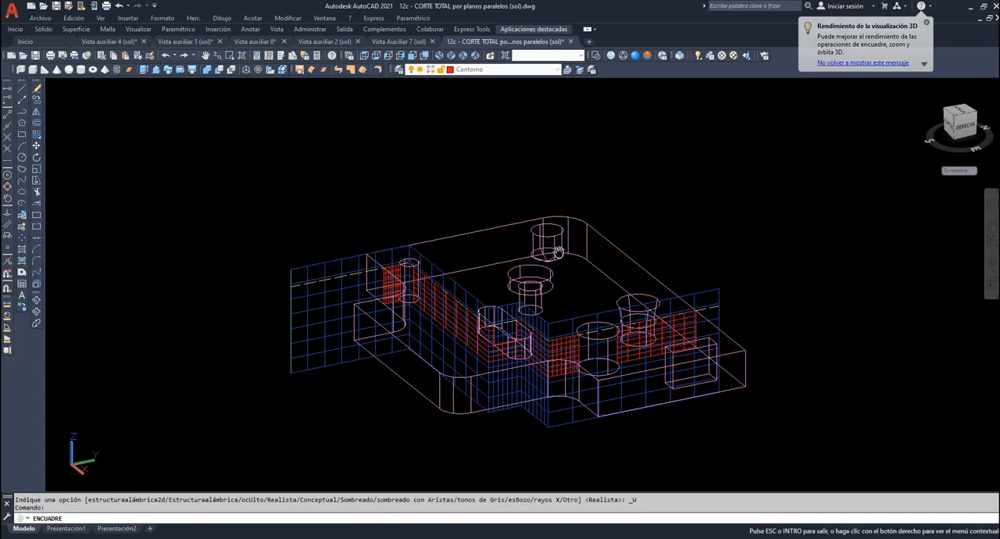
{"action": "left_click_drag", "start_coordinate": [558, 253], "coordinate": [573, 334]}
{"action": "right_click", "coordinate": [493, 222]}
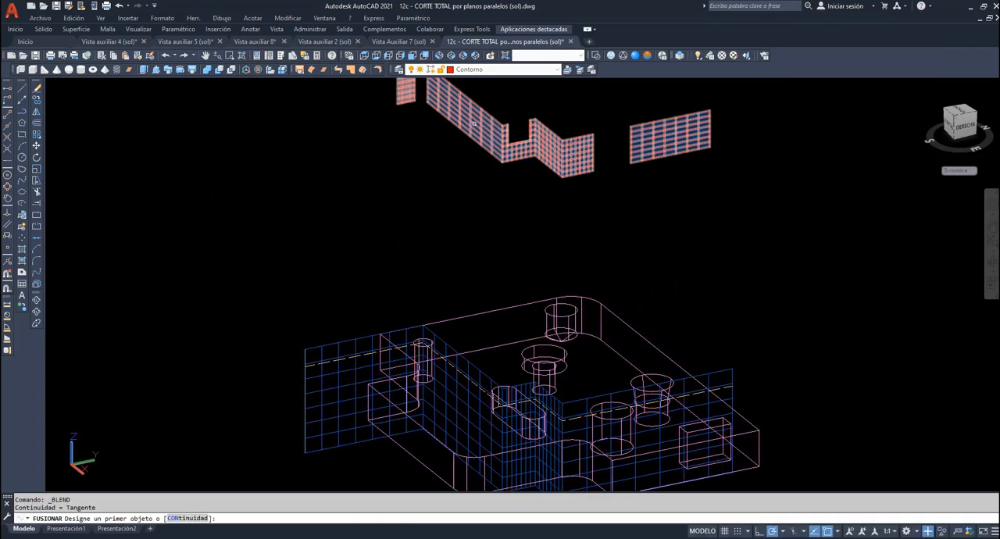
{"action": "left_click", "coordinate": [473, 123]}
{"action": "key", "text": "Escape"}
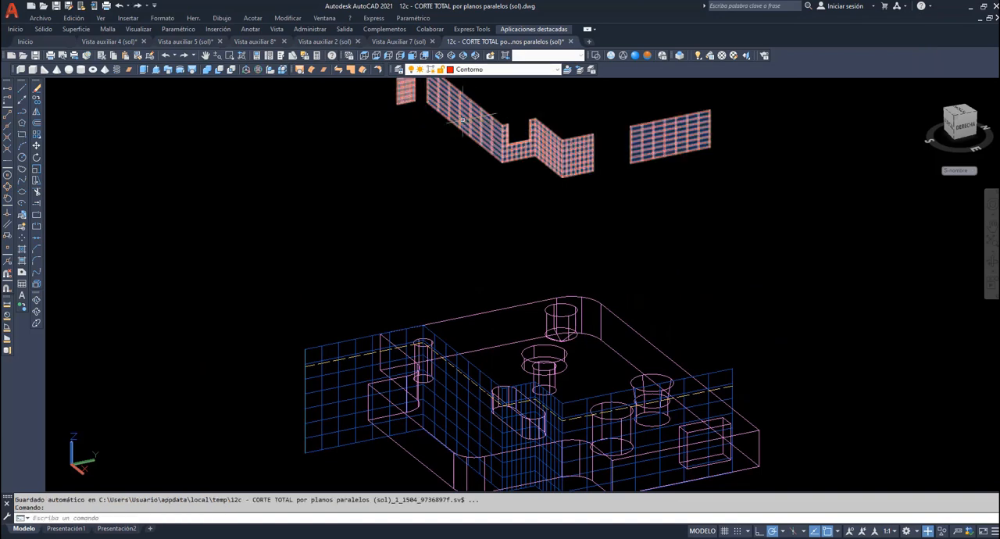
- Explode the red stepped section into separate flat regions
{"action": "left_click", "coordinate": [37, 285]}
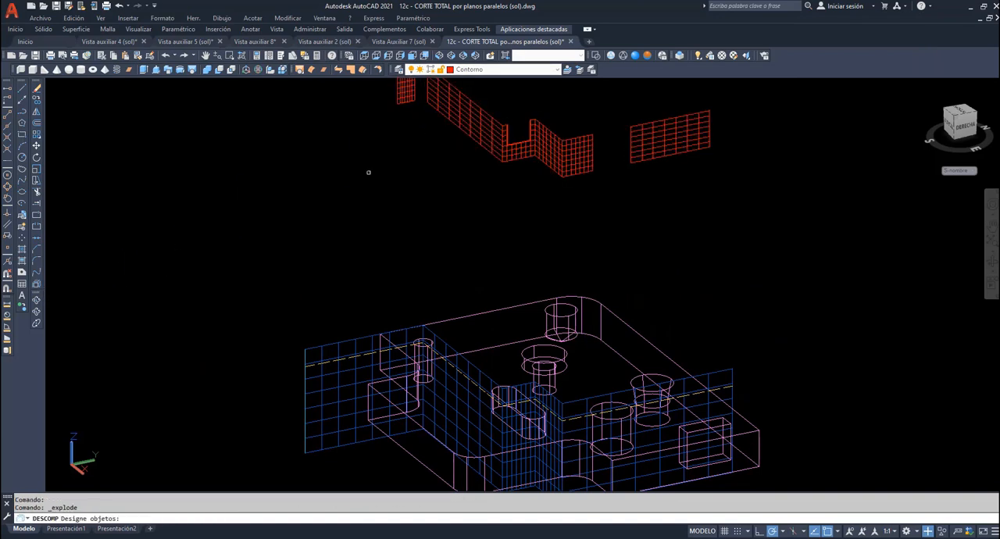
{"action": "left_click", "coordinate": [453, 122]}
{"action": "key", "text": "Return"}
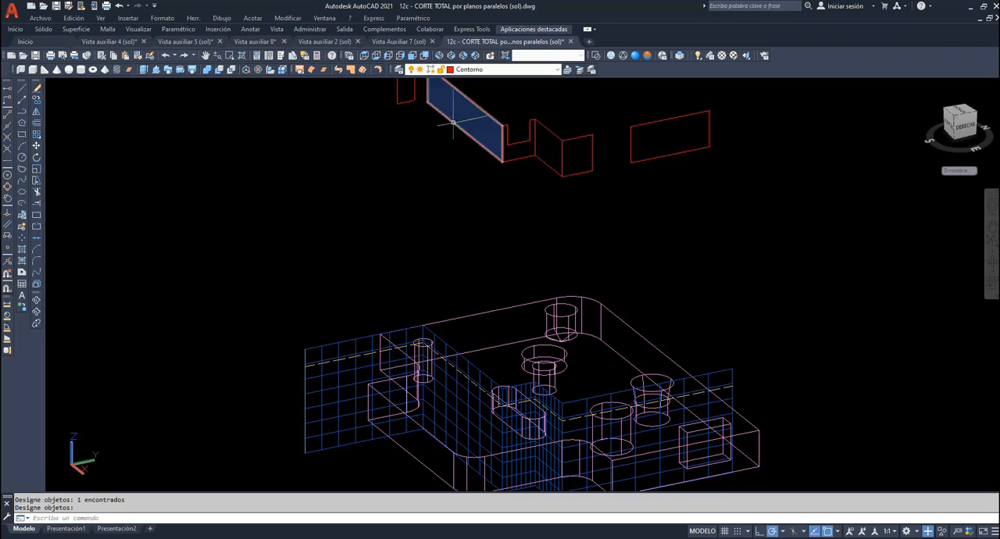
- Move the two frontmost parallel regions along the short step so they line up with the U-shaped region, corner to corner
{"action": "left_click", "coordinate": [991, 226]}
{"action": "mouse_move", "coordinate": [646, 215]}
{"action": "left_mouse_down"}
{"action": "mouse_move", "coordinate": [611, 291]}
{"action": "mouse_move", "coordinate": [609, 271]}
{"action": "left_mouse_up"}
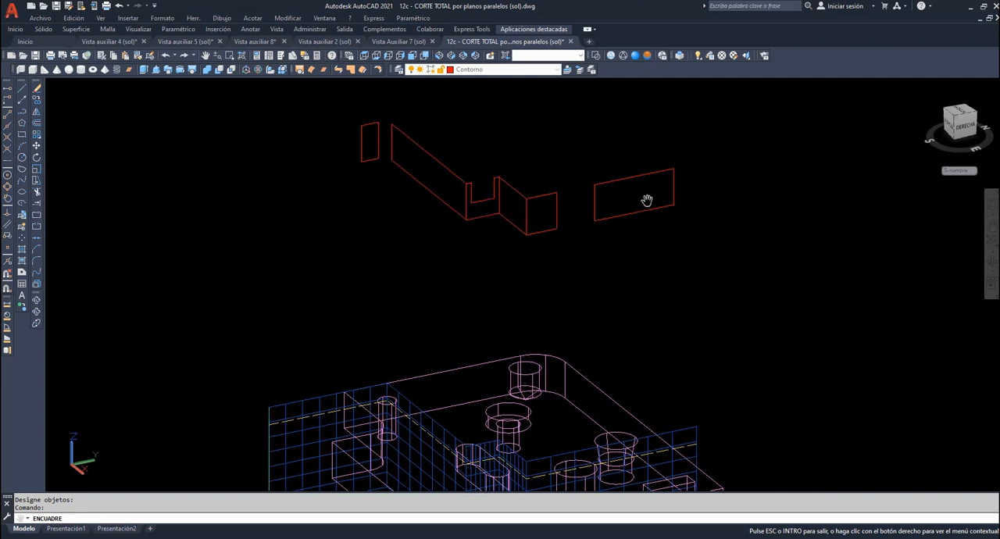
{"action": "right_click", "coordinate": [517, 149]}
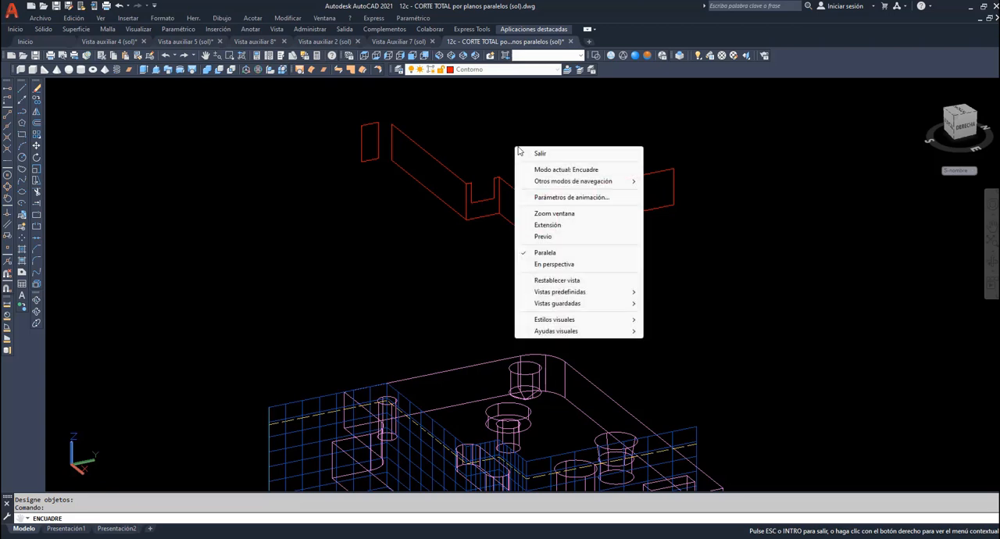
{"action": "left_click", "coordinate": [542, 151]}
{"action": "scroll", "coordinate": [549, 155], "scroll_direction": "up", "scroll_amount": 4}
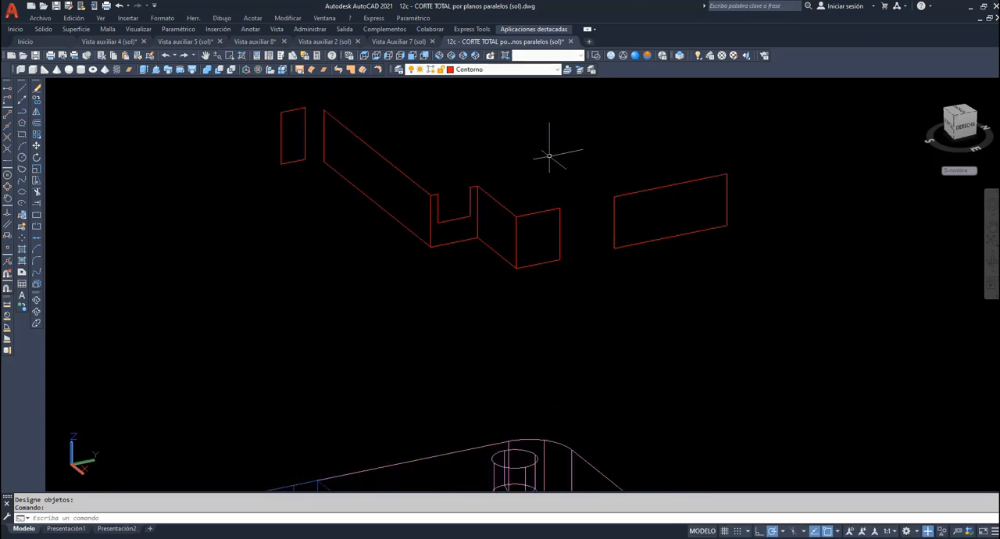
{"action": "left_click", "coordinate": [37, 145]}
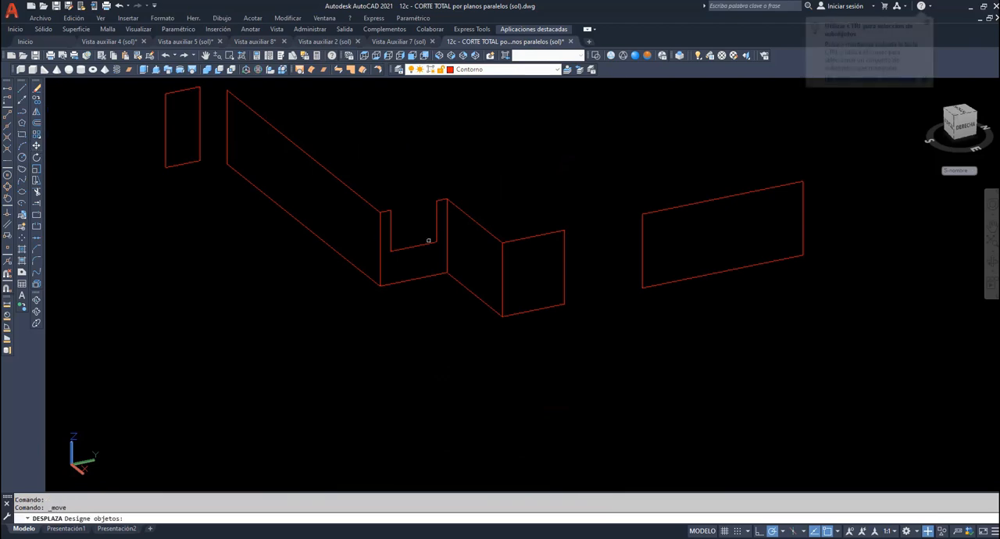
{"action": "left_click", "coordinate": [535, 235]}
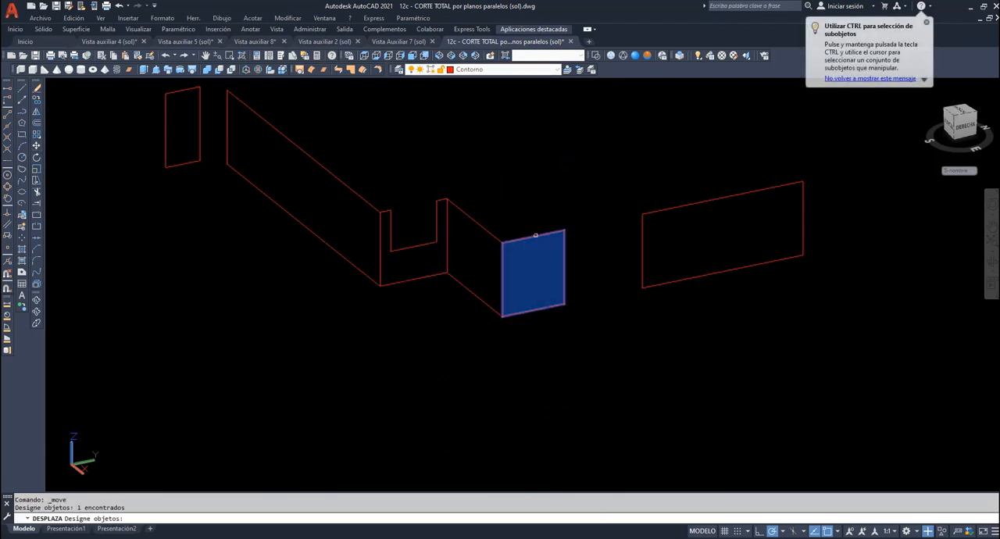
{"action": "left_click", "coordinate": [661, 208]}
{"action": "key", "text": "Return"}
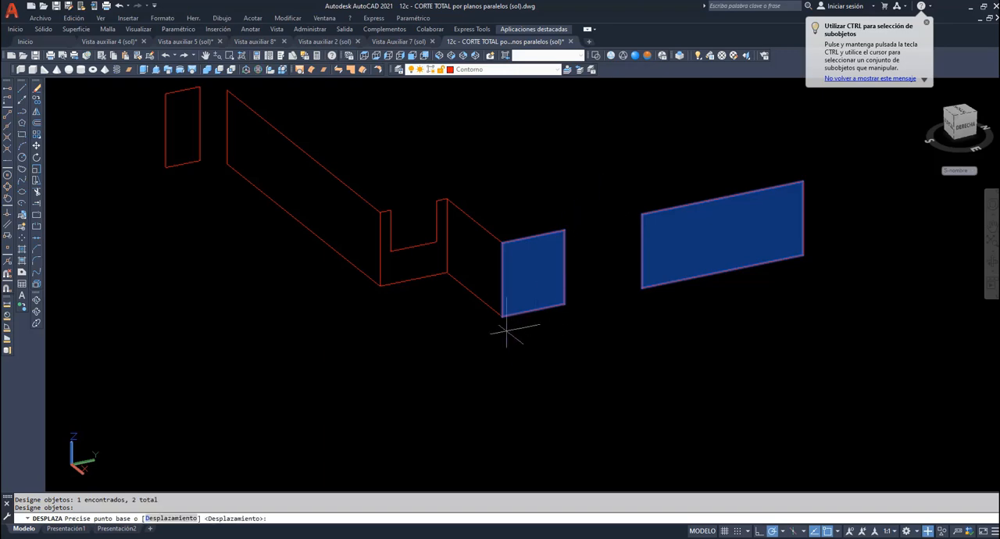
{"action": "left_click", "coordinate": [502, 316]}
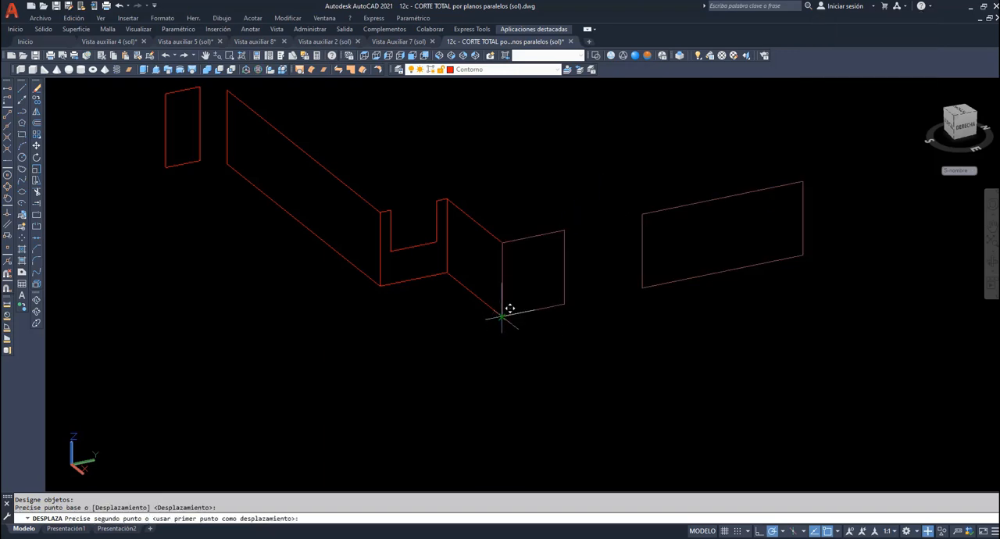
{"action": "left_click", "coordinate": [448, 270]}
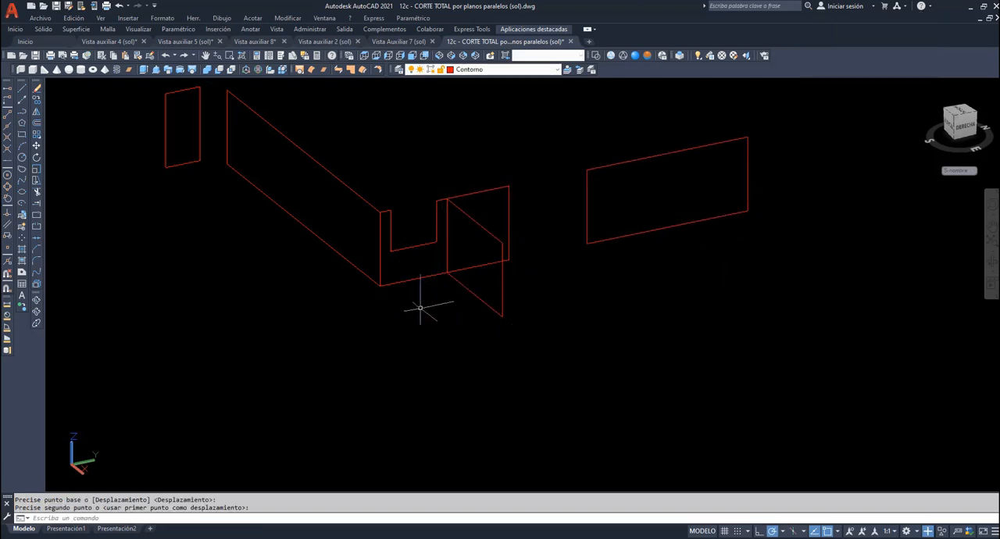
- Move the U-shaped region and the two aligned with it to the far lower corner of the long perpendicular region
{"action": "key", "text": "Return"}
{"action": "left_click", "coordinate": [510, 227]}
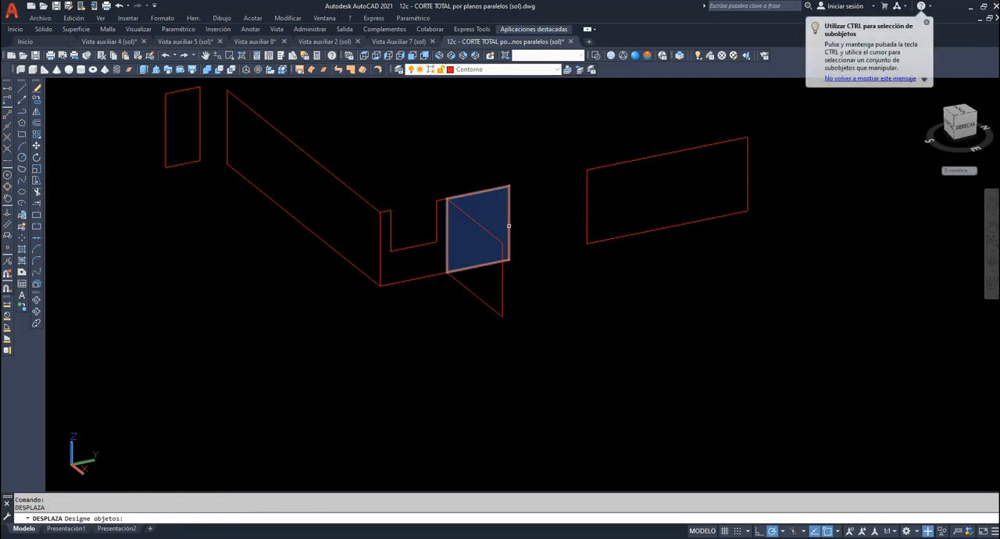
{"action": "left_click", "coordinate": [585, 205]}
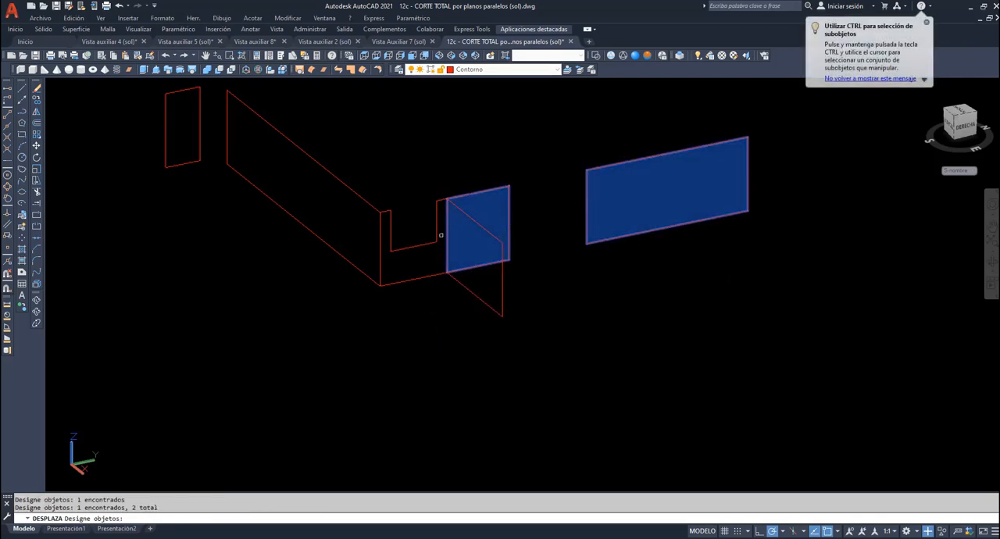
{"action": "left_click", "coordinate": [411, 248]}
{"action": "key", "text": "Return"}
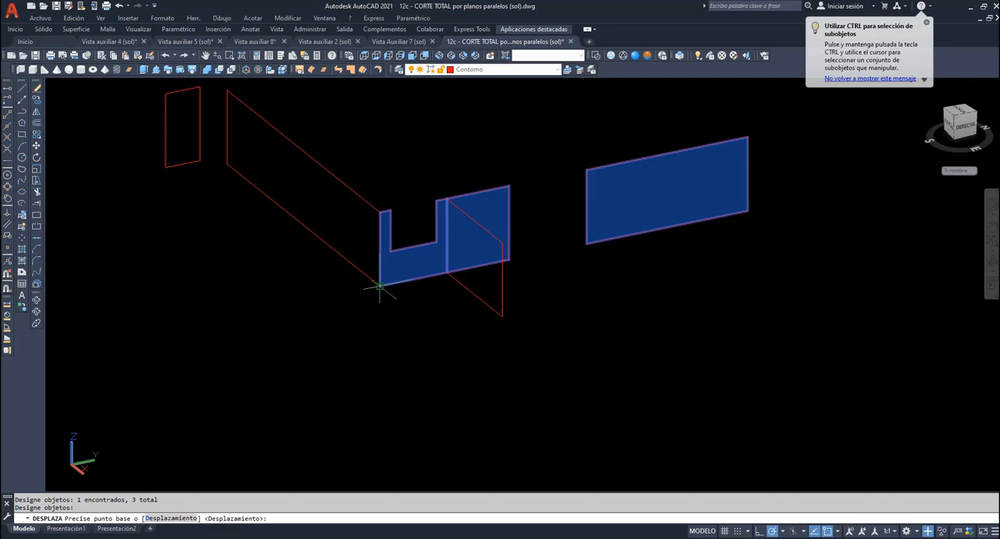
{"action": "left_click", "coordinate": [380, 284]}
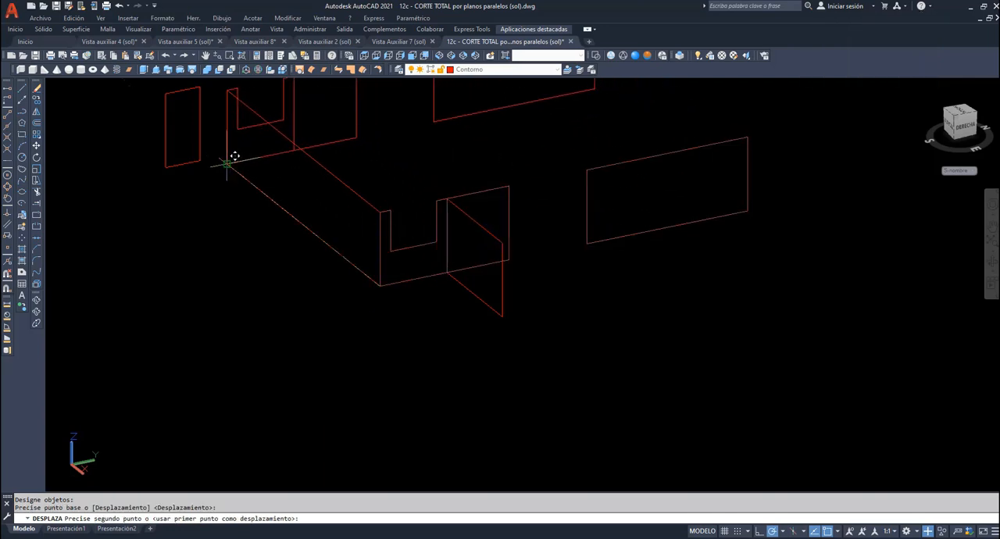
{"action": "left_click", "coordinate": [228, 161]}
- Erase the two leftover regions that joined the parallel planes
{"action": "left_click", "coordinate": [511, 335]}
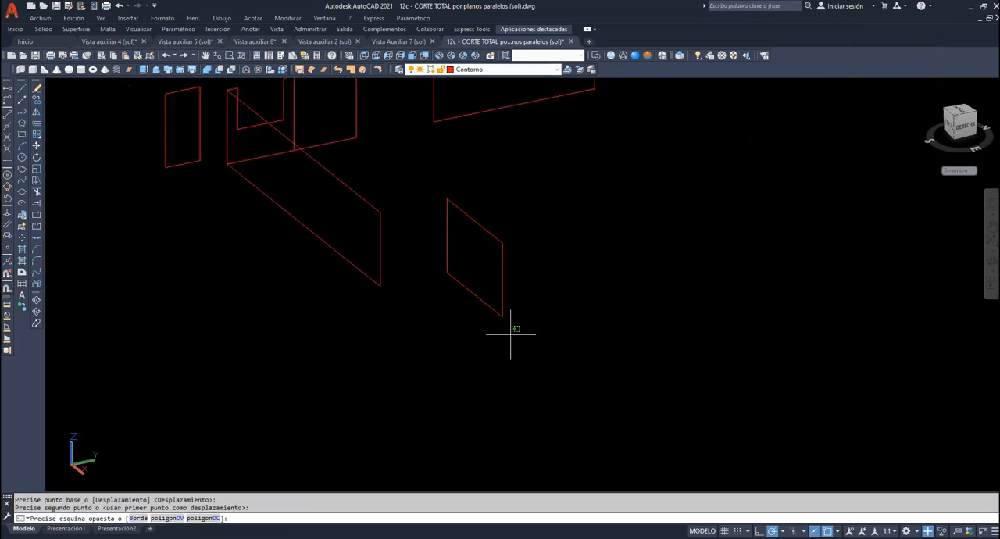
{"action": "left_click", "coordinate": [318, 229]}
{"action": "key", "text": "Delete"}
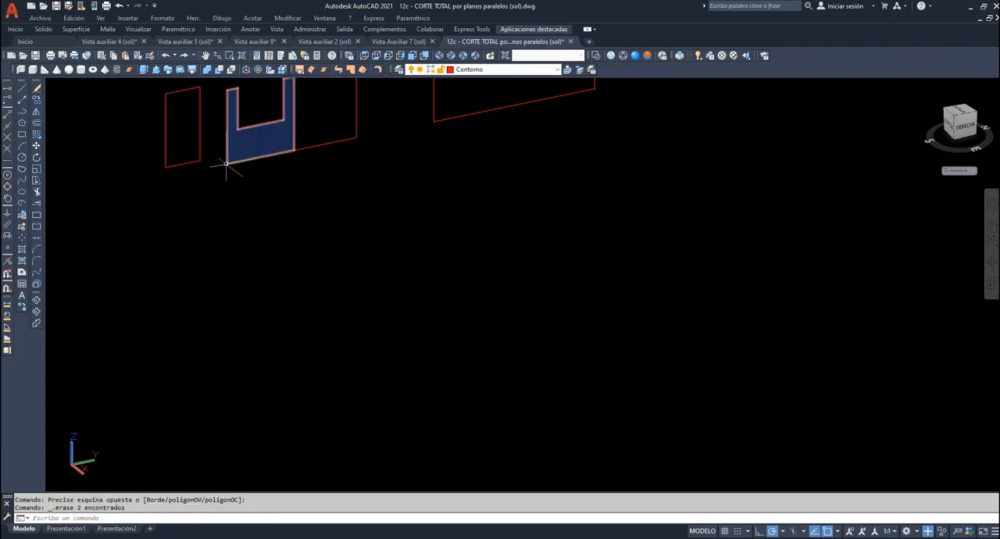
- Move the small end region so its base lines up with the bases of the other section regions
{"action": "left_click", "coordinate": [37, 146]}
{"action": "left_click", "coordinate": [183, 149]}
{"action": "key", "text": "Return"}
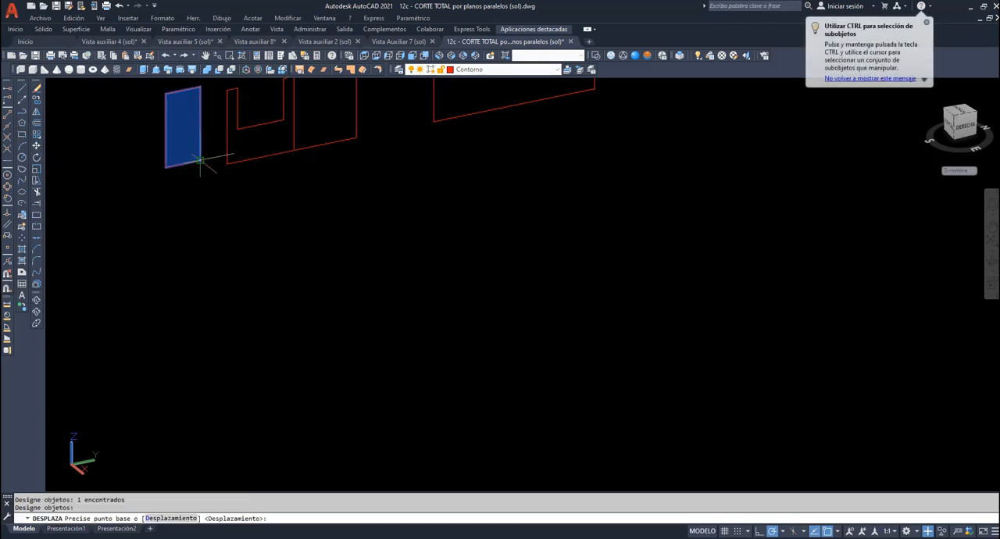
{"action": "left_click", "coordinate": [200, 161]}
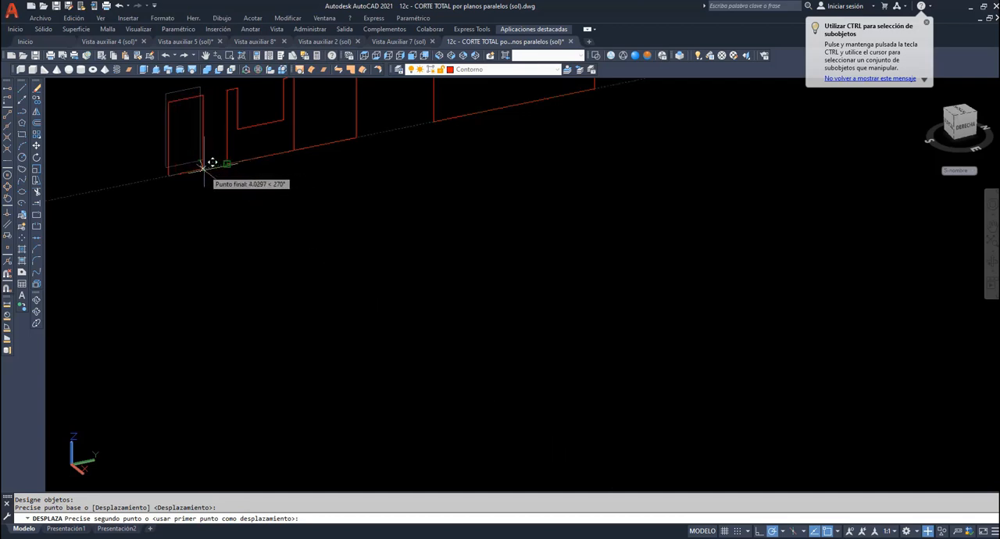
{"action": "left_click", "coordinate": [210, 167]}
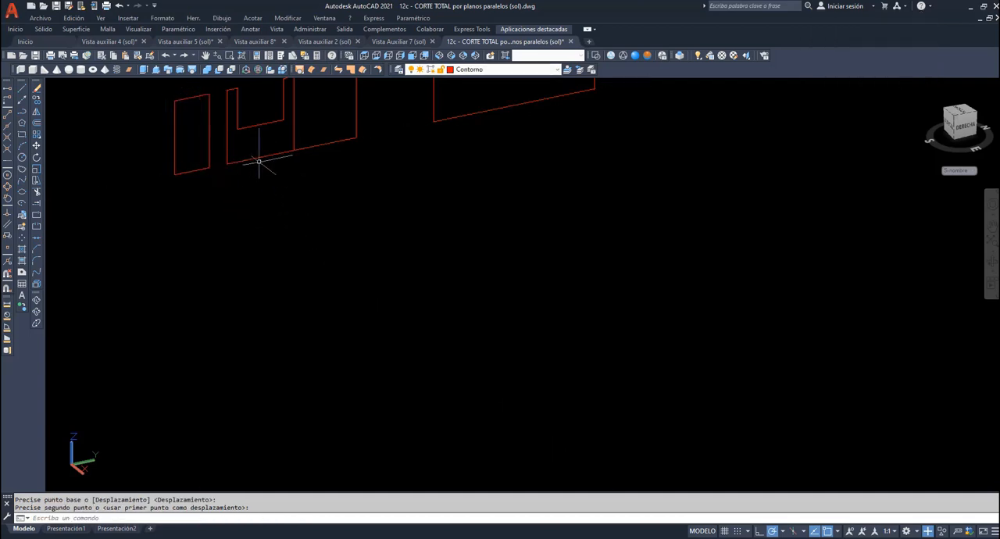
- Explode the U-shaped region and the one touching it, and erase the dividing lines between them
{"action": "left_click", "coordinate": [208, 58]}
{"action": "left_click_drag", "start_coordinate": [310, 141], "coordinate": [345, 265]}
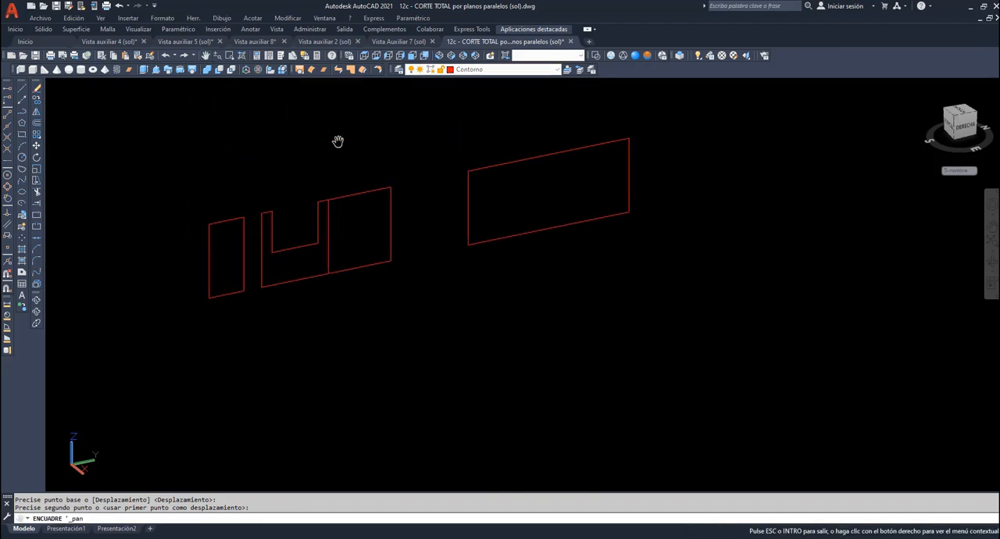
{"action": "right_click", "coordinate": [333, 125]}
{"action": "left_click", "coordinate": [354, 134]}
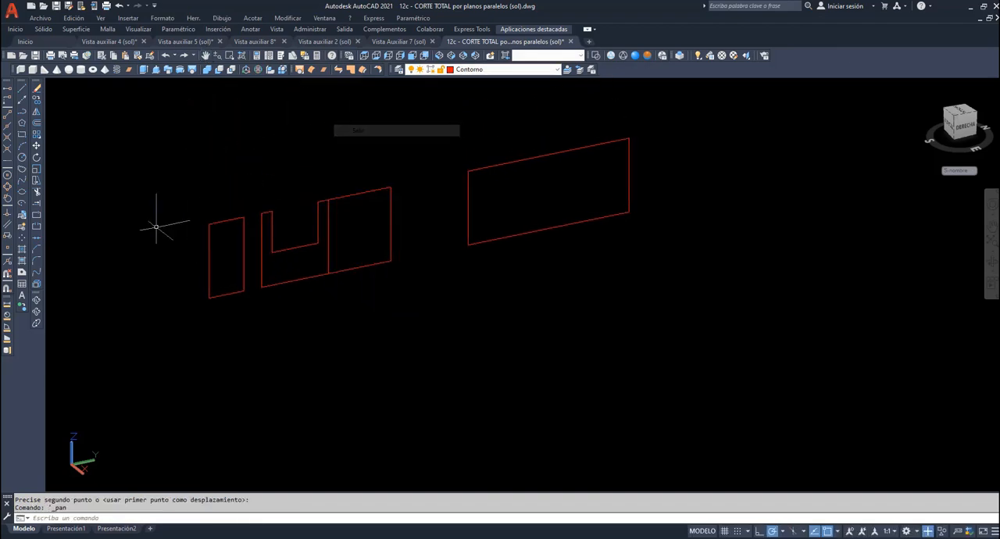
{"action": "left_click", "coordinate": [37, 283]}
{"action": "left_click", "coordinate": [370, 285]}
{"action": "left_click", "coordinate": [316, 270]}
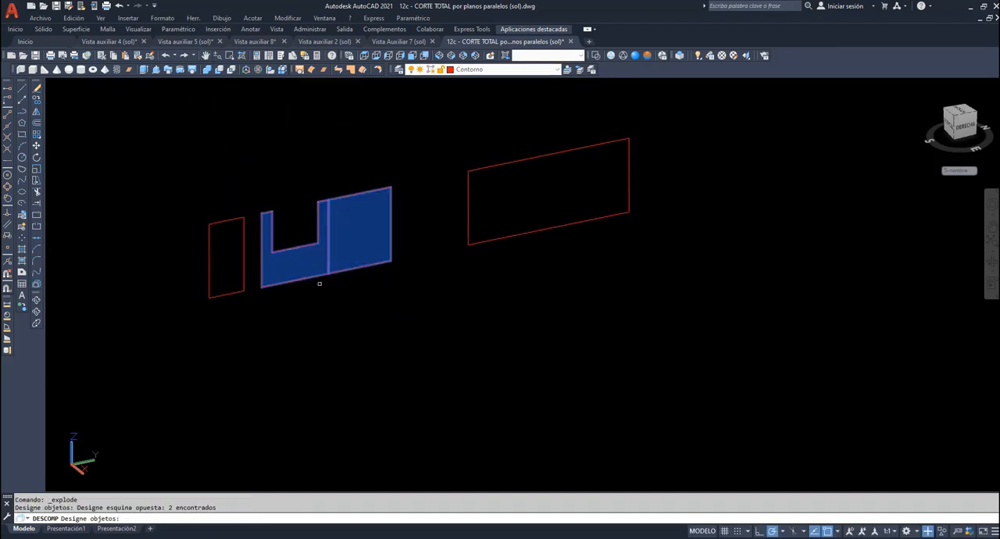
{"action": "left_click", "coordinate": [345, 261]}
{"action": "left_click", "coordinate": [311, 255]}
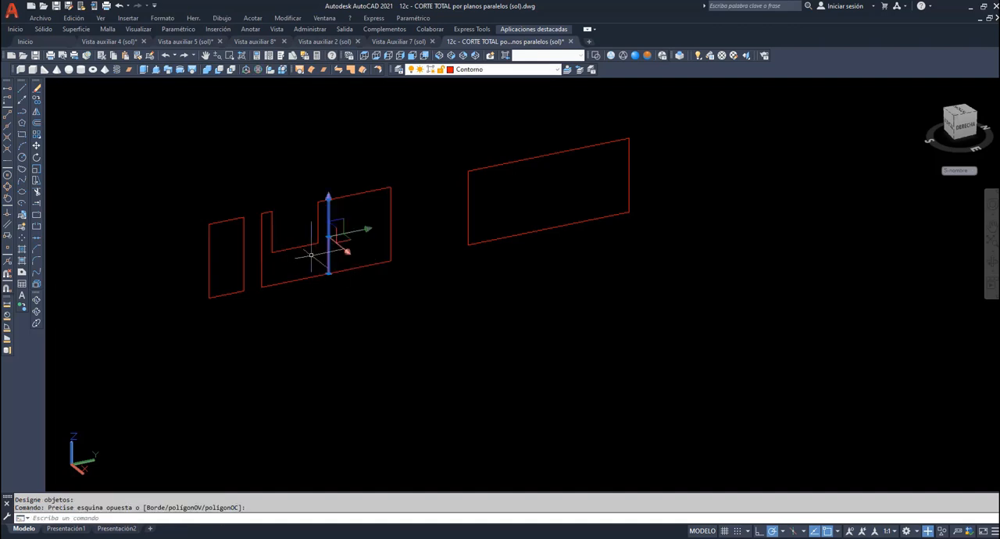
{"action": "key", "text": "Delete"}
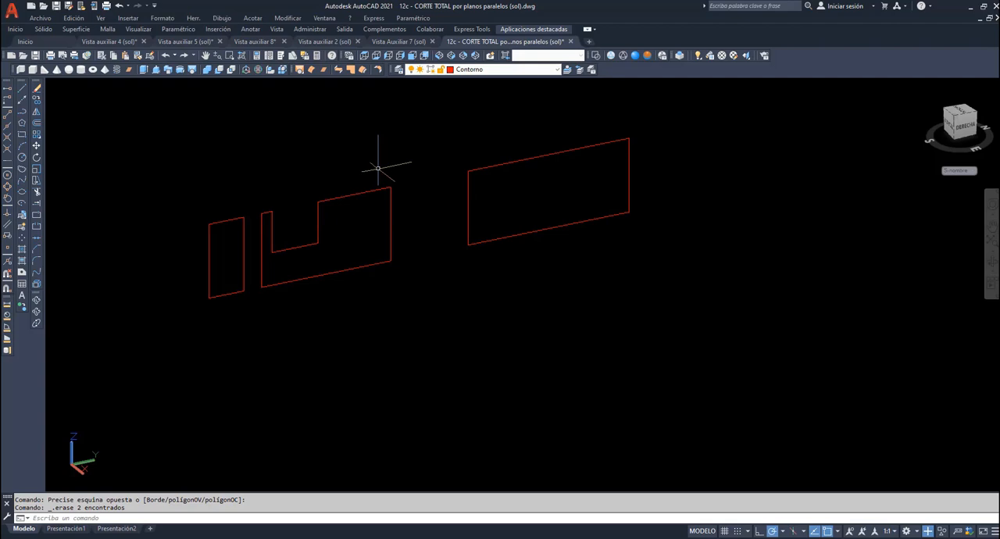
- Make sombreado the current layer and align the UCS with the section plane, with its origin at the small region's outer lower corner
{"action": "left_click", "coordinate": [550, 69]}
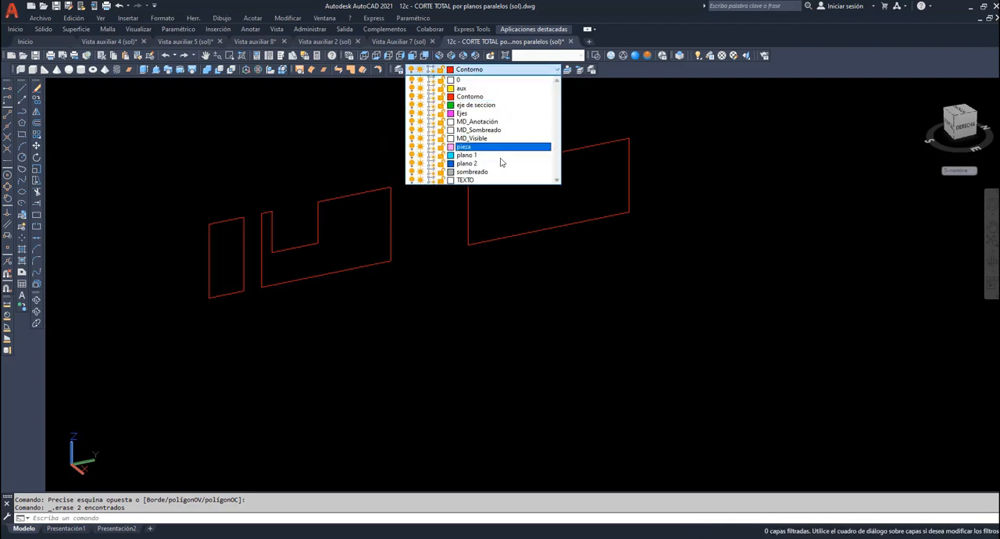
{"action": "left_click", "coordinate": [471, 171]}
{"action": "type", "text": "scp"}
{"action": "key", "text": "Return"}
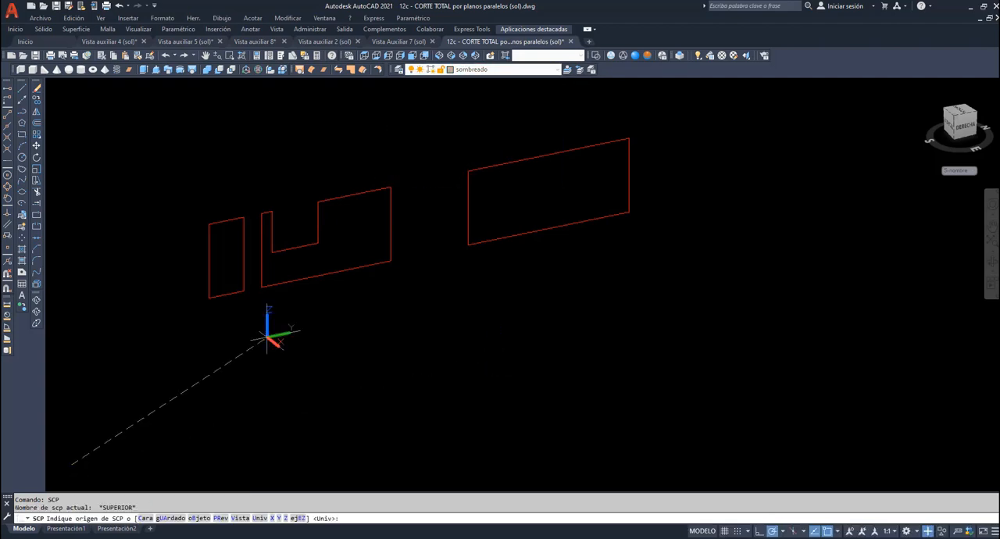
{"action": "left_click", "coordinate": [210, 297]}
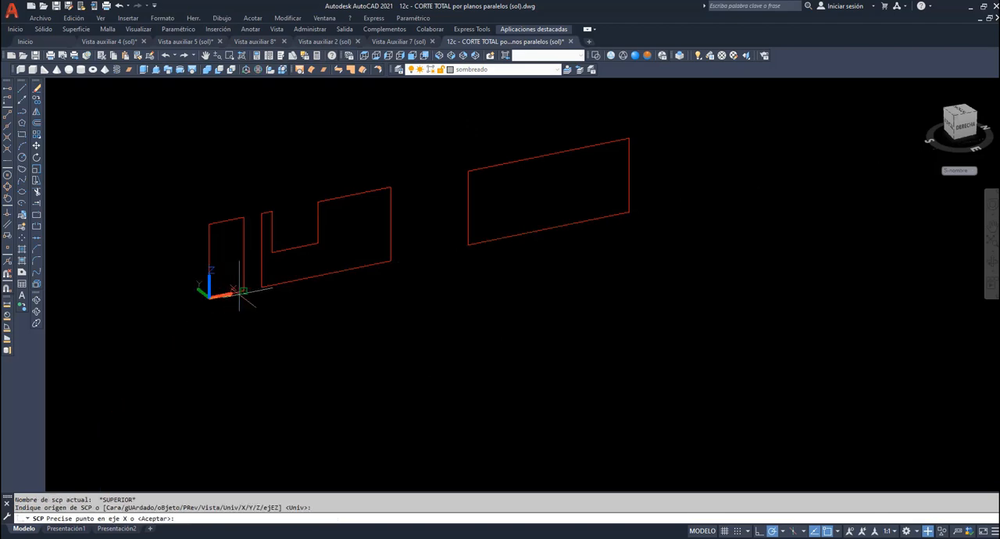
{"action": "left_click", "coordinate": [243, 291]}
{"action": "left_click", "coordinate": [210, 224]}
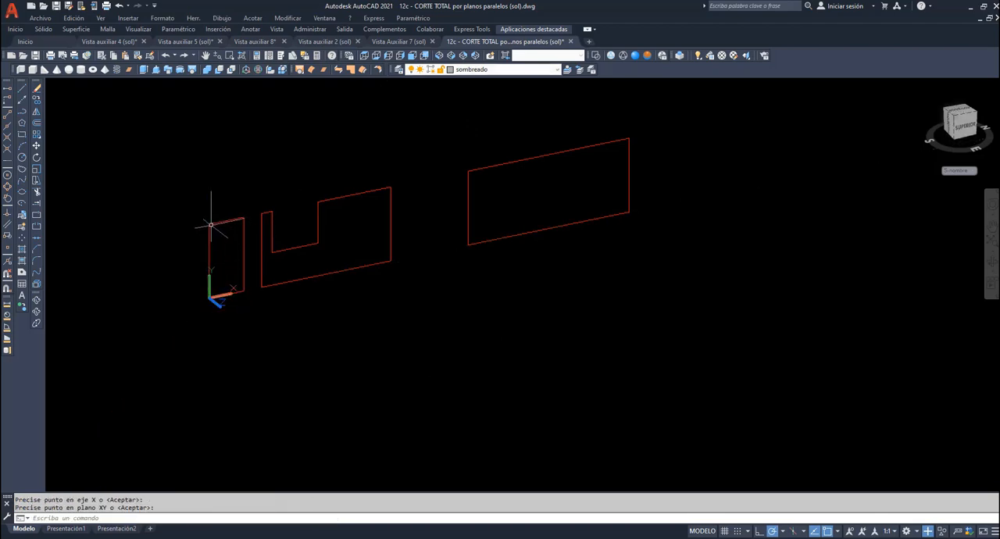
- Hatch the three section areas with the ANSI31 pattern at a scale of 0.75
{"action": "left_click", "coordinate": [22, 248]}
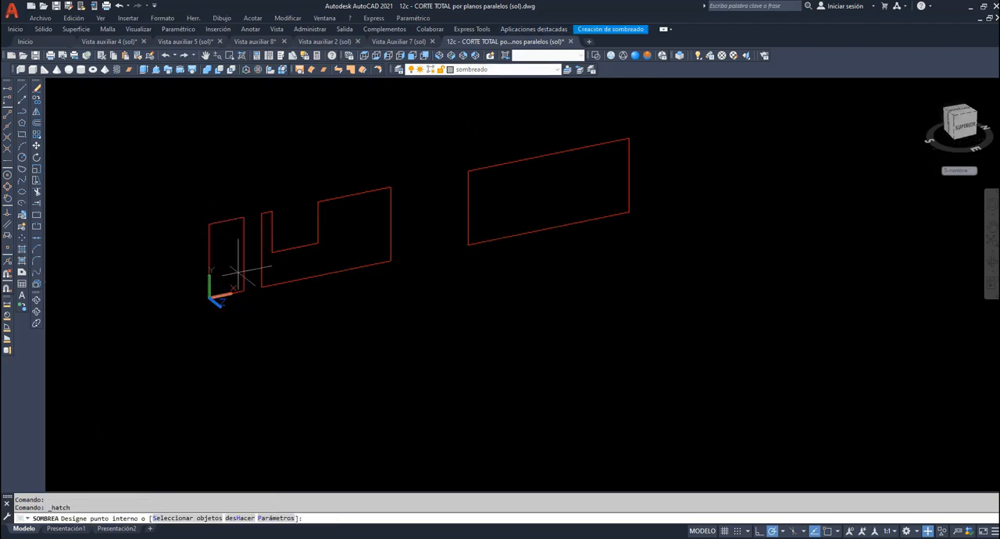
{"action": "left_click", "coordinate": [228, 262]}
{"action": "left_click", "coordinate": [336, 250]}
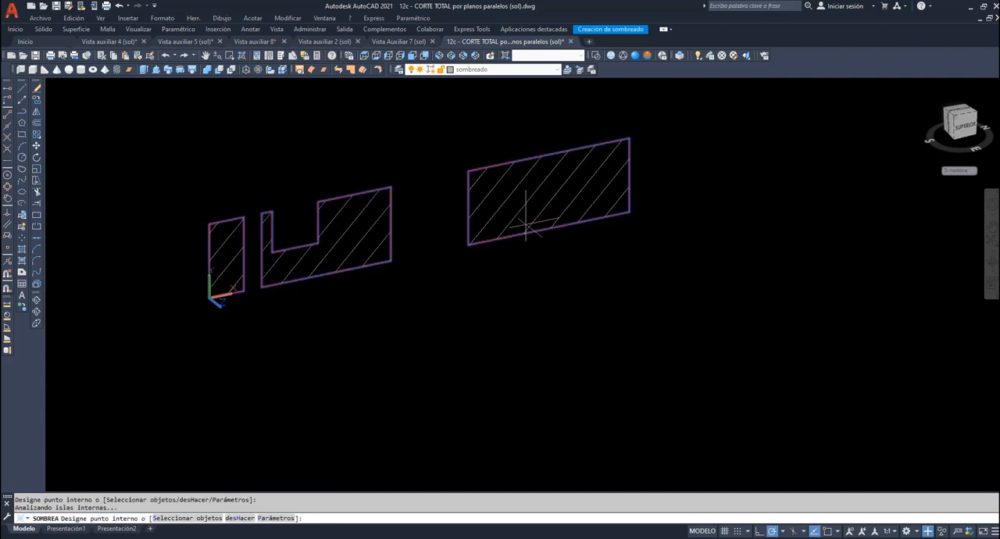
{"action": "left_click", "coordinate": [275, 518]}
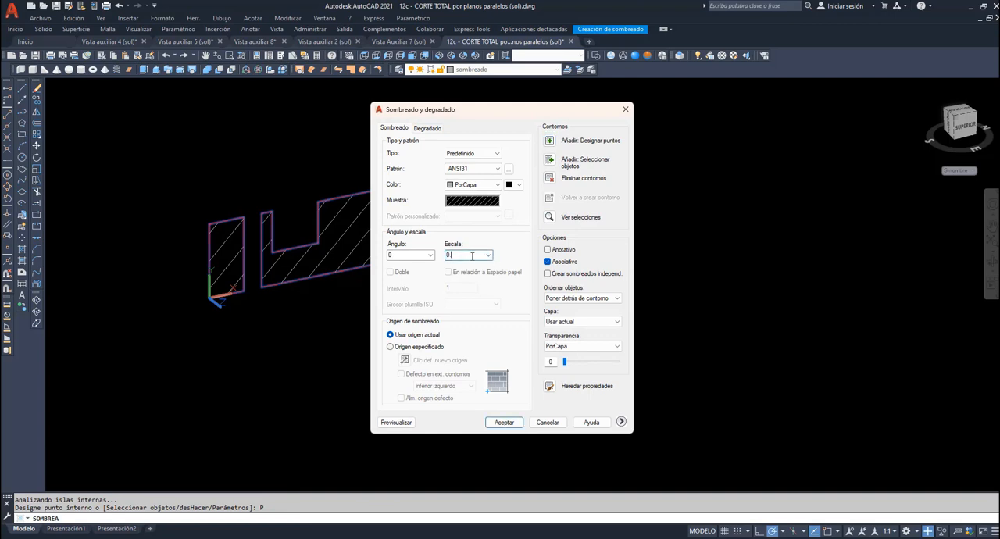
{"action": "left_click", "coordinate": [504, 422]}
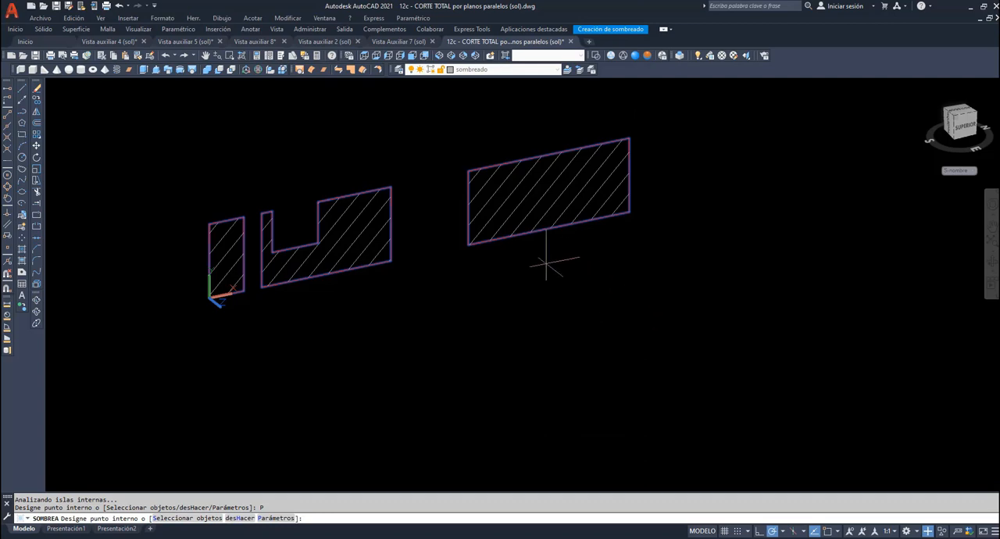
- Copy the three hatched section areas straight down to a free spot below the originals
{"action": "left_click", "coordinate": [36, 99]}
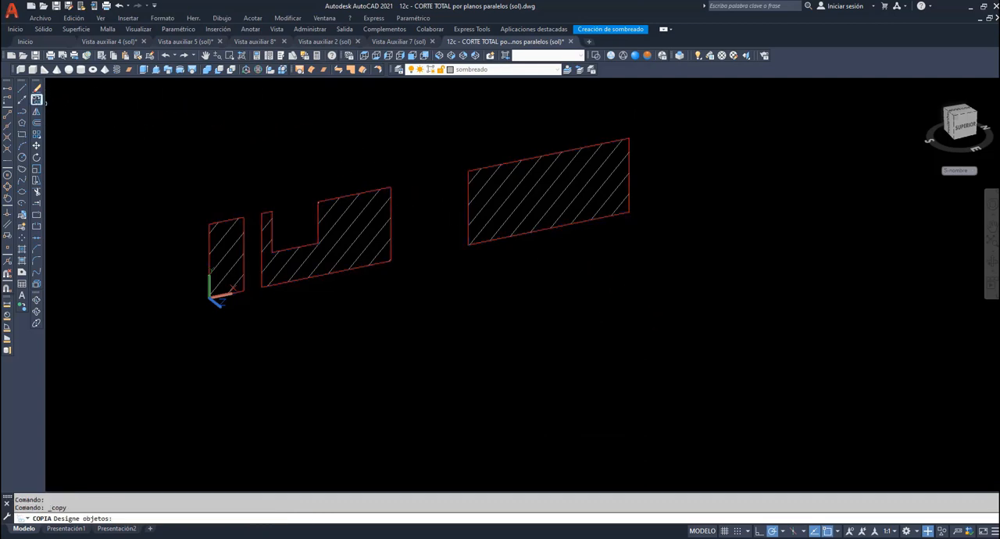
{"action": "left_click", "coordinate": [132, 111]}
{"action": "left_click", "coordinate": [692, 308]}
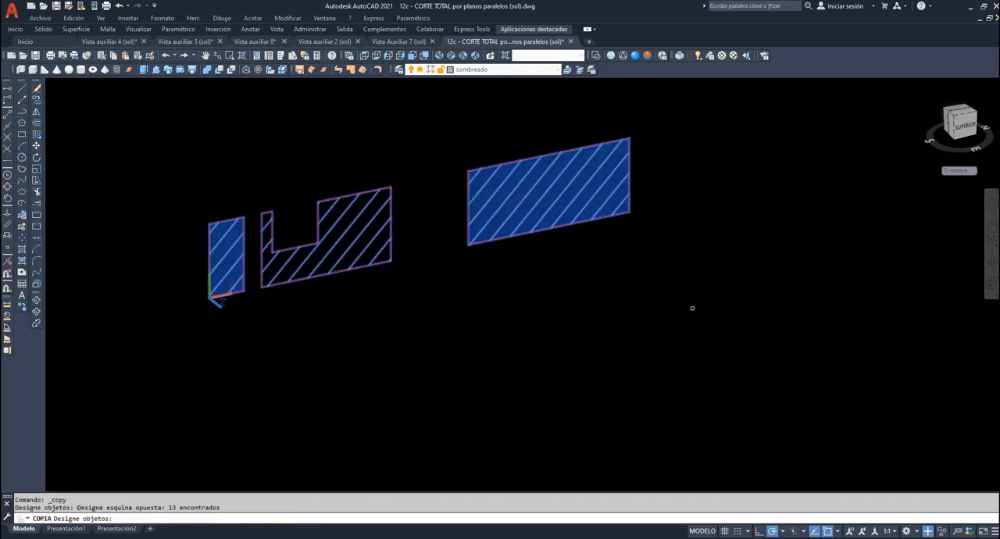
{"action": "key", "text": "Return"}
{"action": "left_click", "coordinate": [630, 212]}
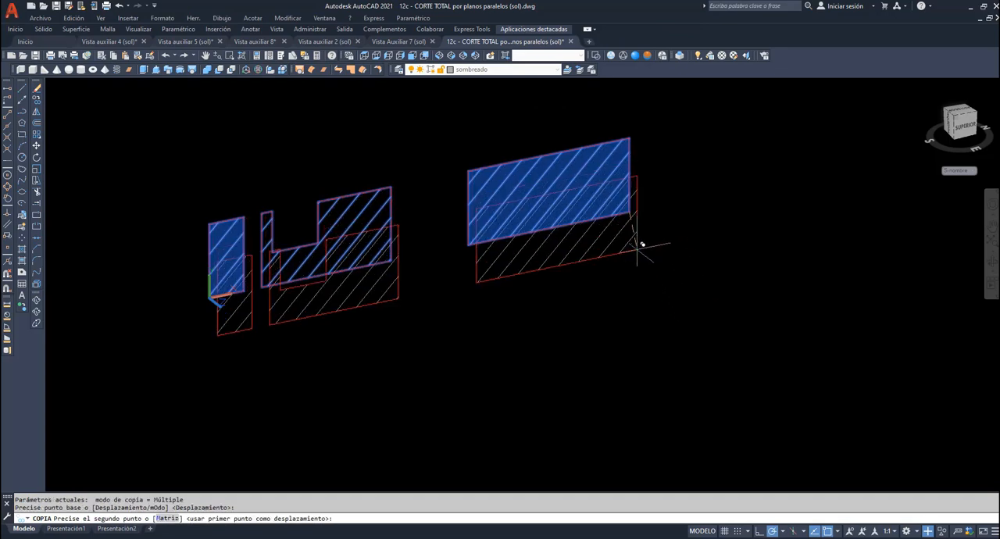
{"action": "left_click", "coordinate": [631, 358]}
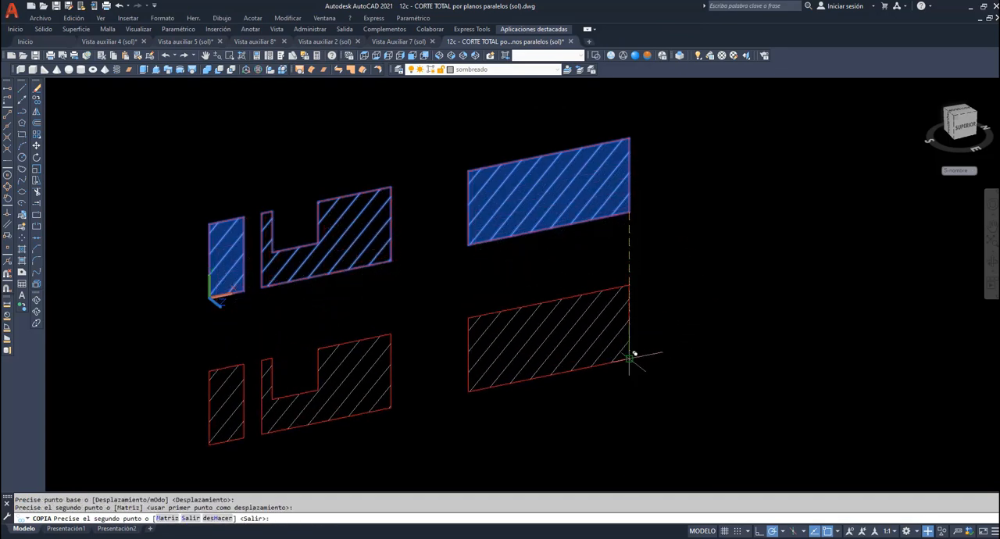
{"action": "key", "text": "Return"}
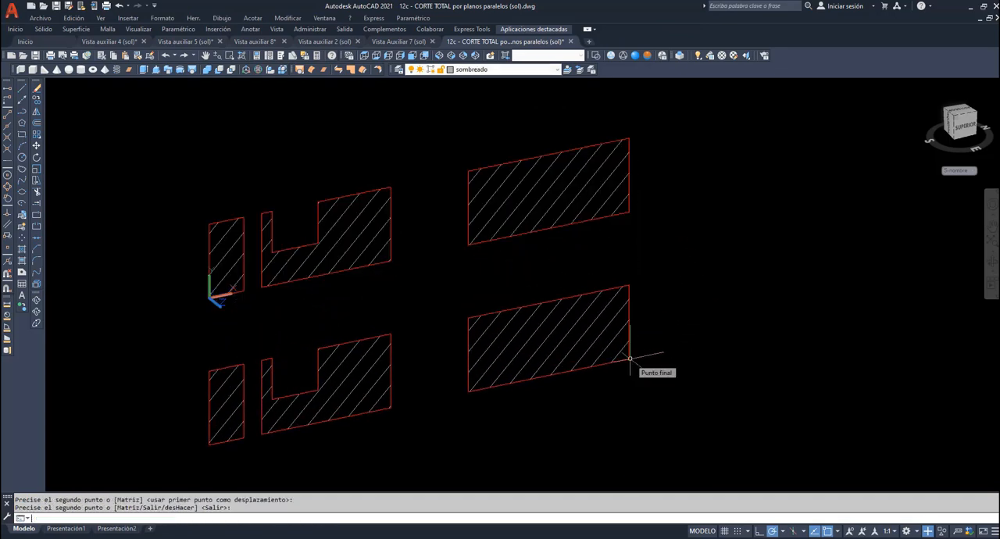
- Make Contorno the current layer and draw the upper and lower edge lines joining the small and large end areas of the copied section
{"action": "left_click", "coordinate": [557, 71]}
{"action": "left_click", "coordinate": [487, 104]}
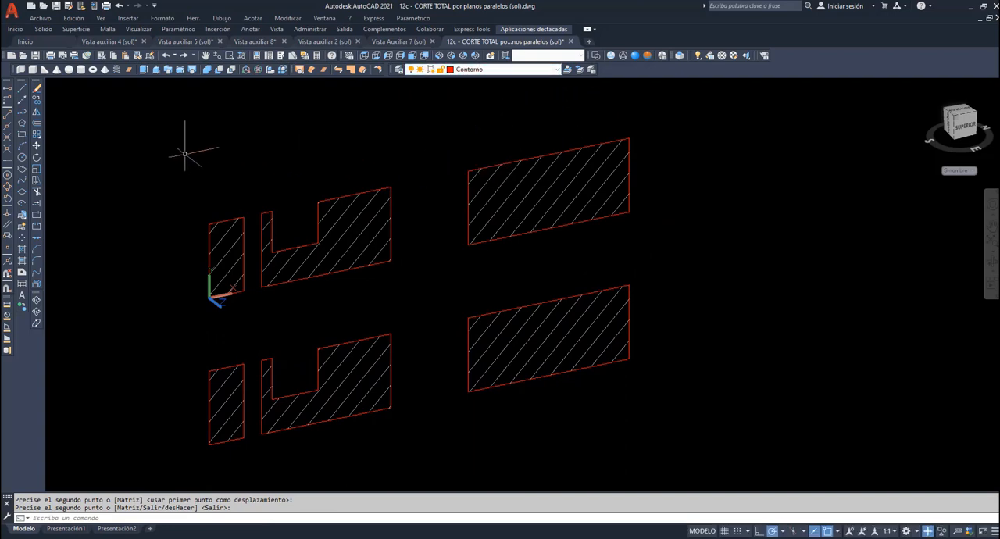
{"action": "left_click", "coordinate": [22, 88]}
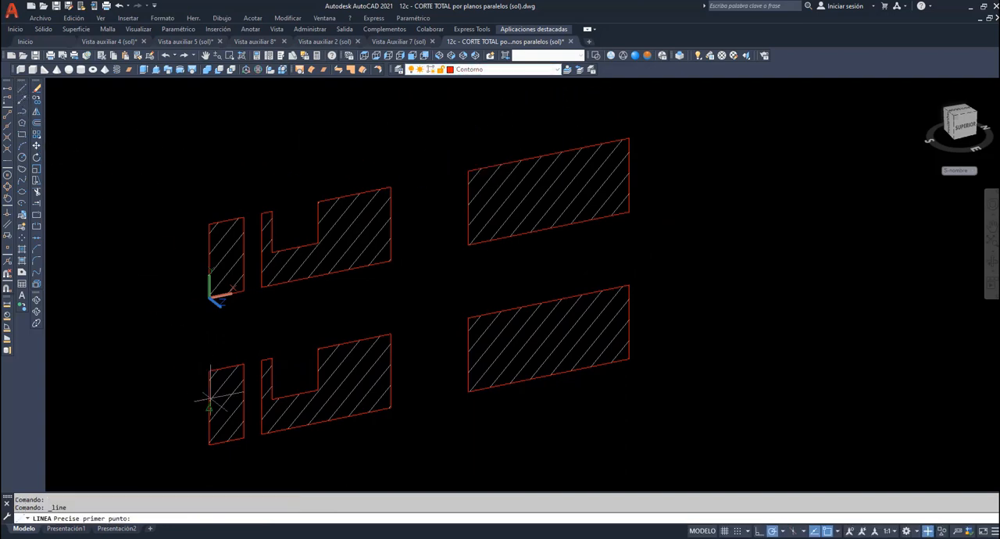
{"action": "left_click", "coordinate": [244, 363]}
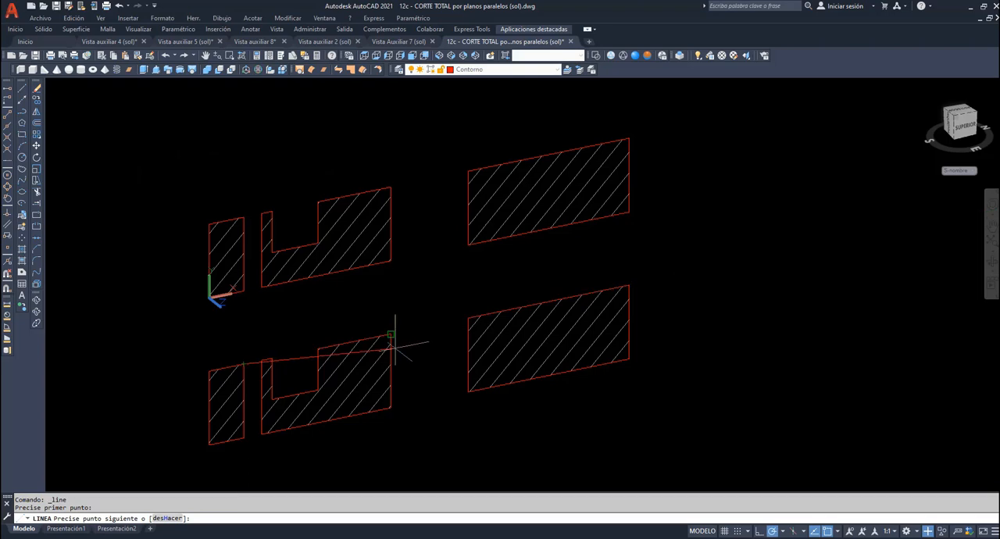
{"action": "left_click", "coordinate": [468, 319]}
{"action": "key", "text": "Return"}
{"action": "key", "text": "Return"}
{"action": "left_click", "coordinate": [468, 392]}
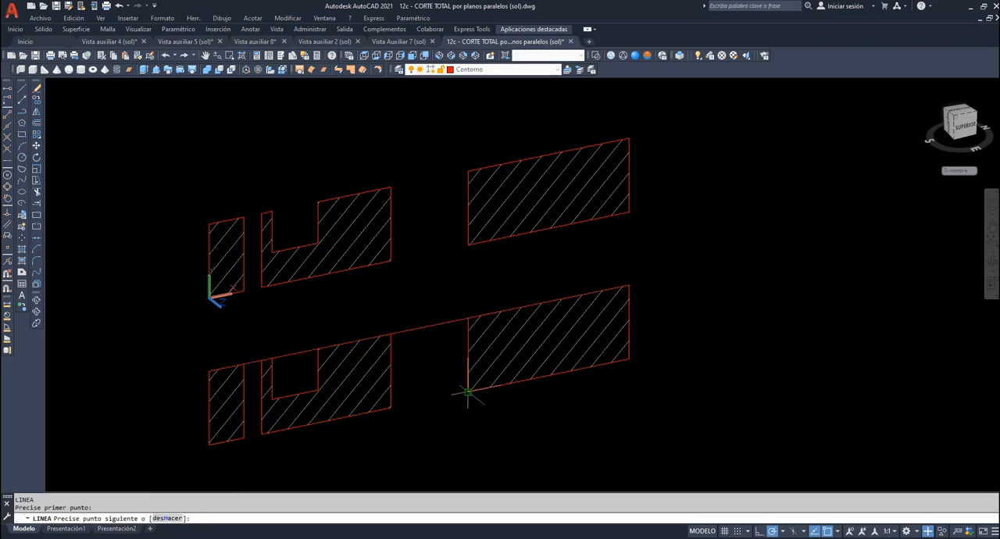
{"action": "left_click", "coordinate": [244, 436]}
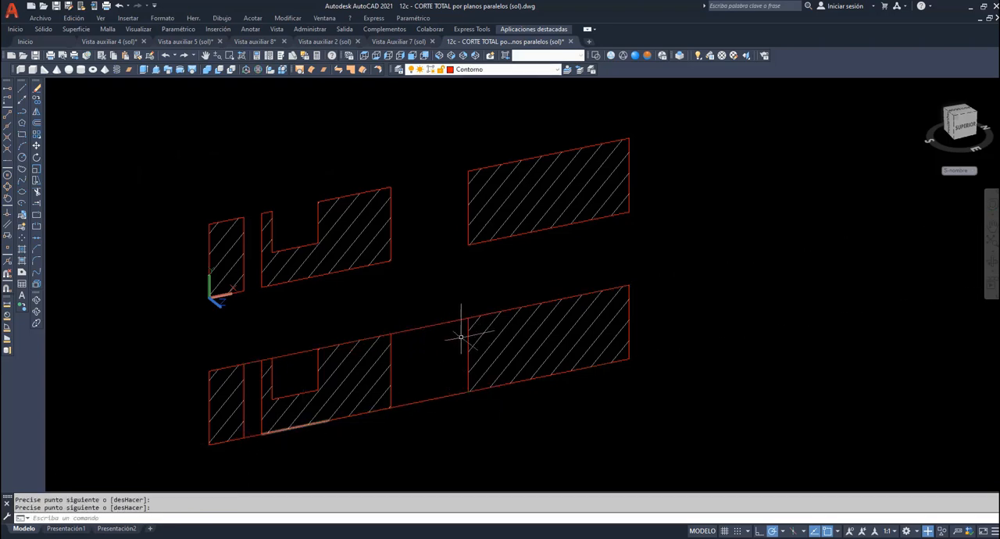
{"action": "key", "text": "Return"}
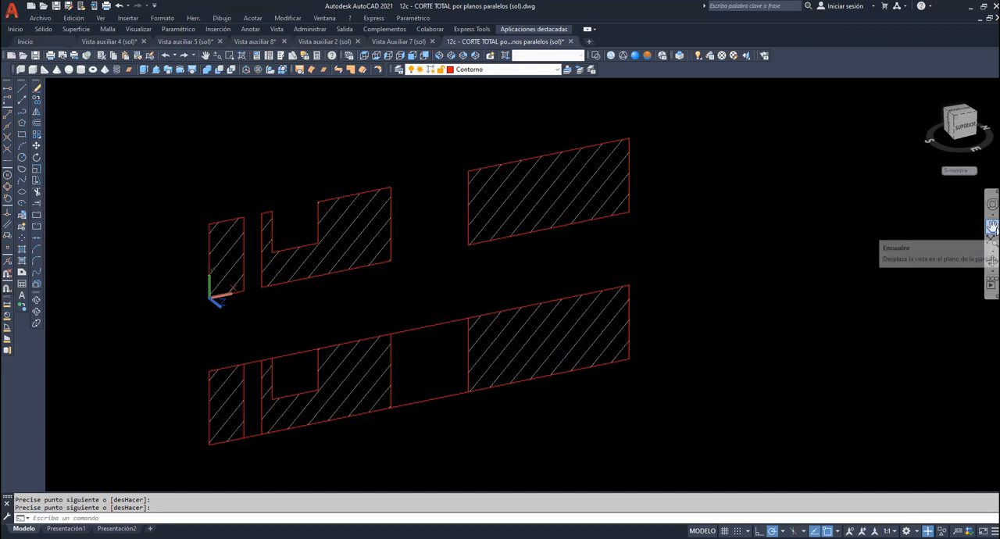
- Explode the stepped cutting-plane surface that crosses the solid into separate faces
{"action": "left_click", "coordinate": [992, 228]}
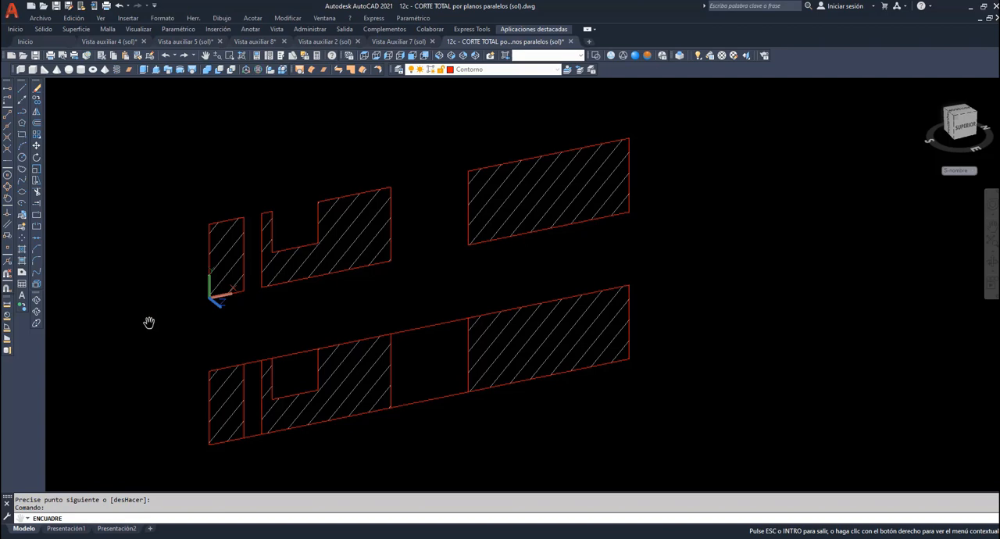
{"action": "left_click", "coordinate": [991, 262]}
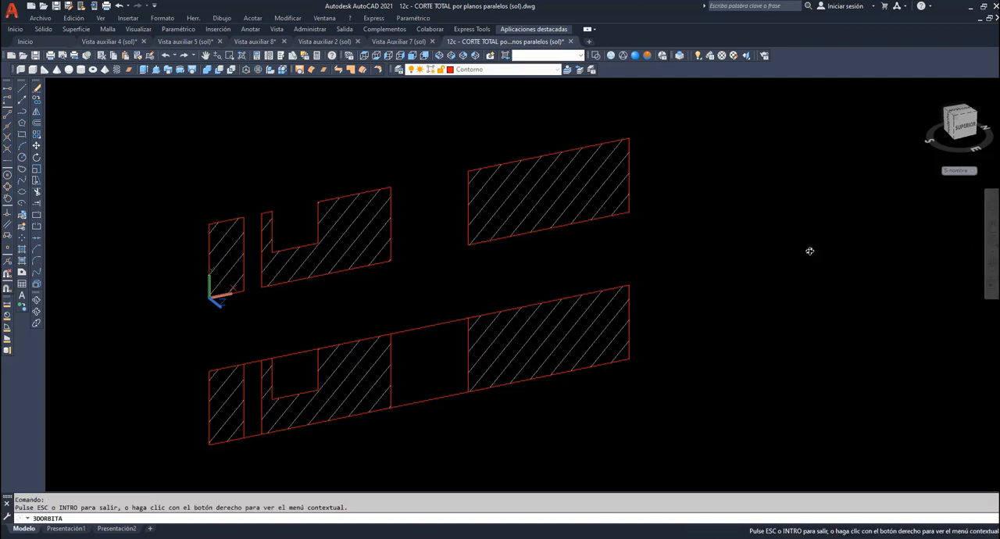
{"action": "mouse_move", "coordinate": [810, 251]}
{"action": "left_mouse_down"}
{"action": "mouse_move", "coordinate": [792, 263]}
{"action": "mouse_move", "coordinate": [773, 321]}
{"action": "mouse_move", "coordinate": [777, 273]}
{"action": "mouse_move", "coordinate": [750, 216]}
{"action": "mouse_move", "coordinate": [790, 263]}
{"action": "left_mouse_up"}
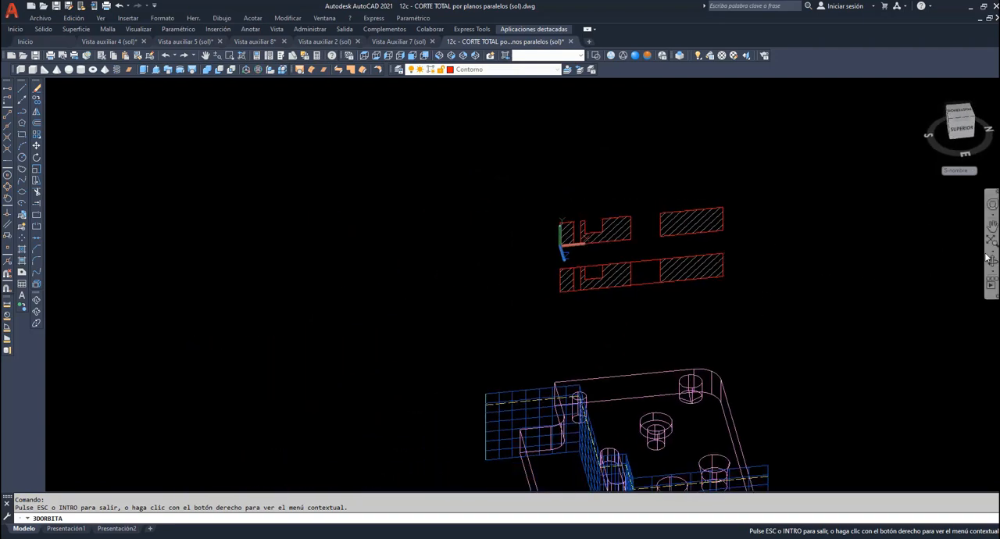
{"action": "mouse_move", "coordinate": [691, 432]}
{"action": "left_mouse_down"}
{"action": "mouse_move", "coordinate": [674, 396]}
{"action": "mouse_move", "coordinate": [687, 439]}
{"action": "left_mouse_up"}
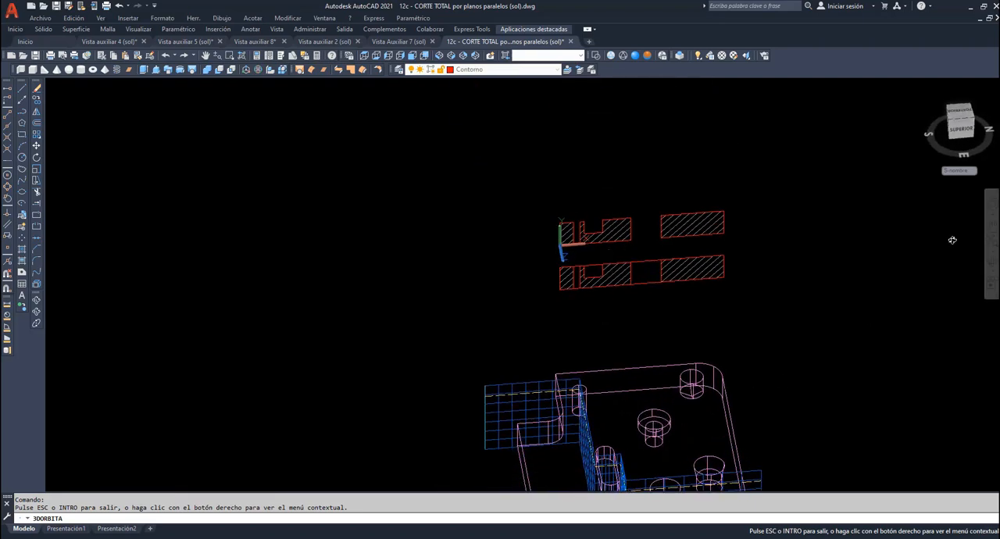
{"action": "left_click", "coordinate": [994, 226]}
{"action": "left_click_drag", "start_coordinate": [592, 429], "coordinate": [354, 217]}
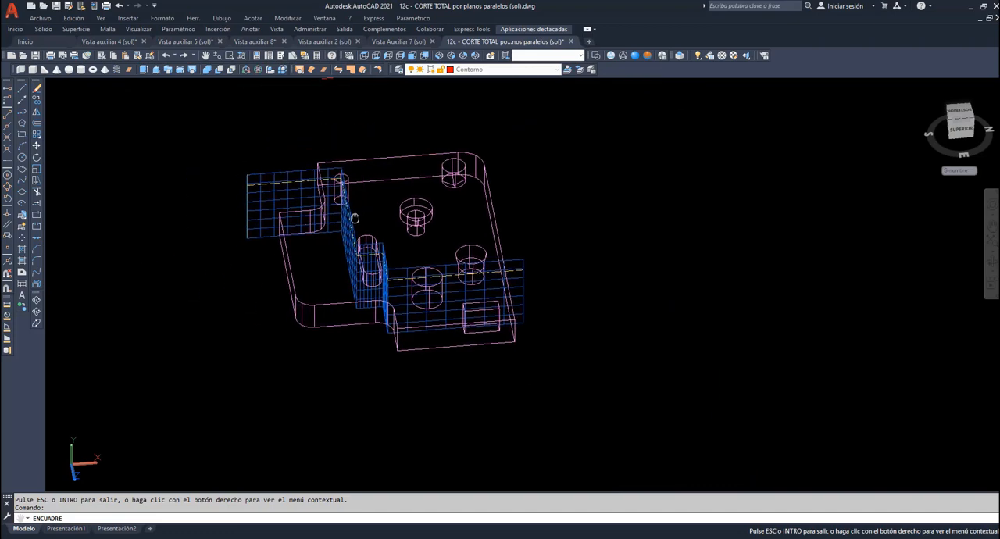
{"action": "left_click", "coordinate": [36, 300]}
{"action": "left_click_drag", "start_coordinate": [117, 300], "coordinate": [214, 283]}
{"action": "right_click", "coordinate": [198, 183]}
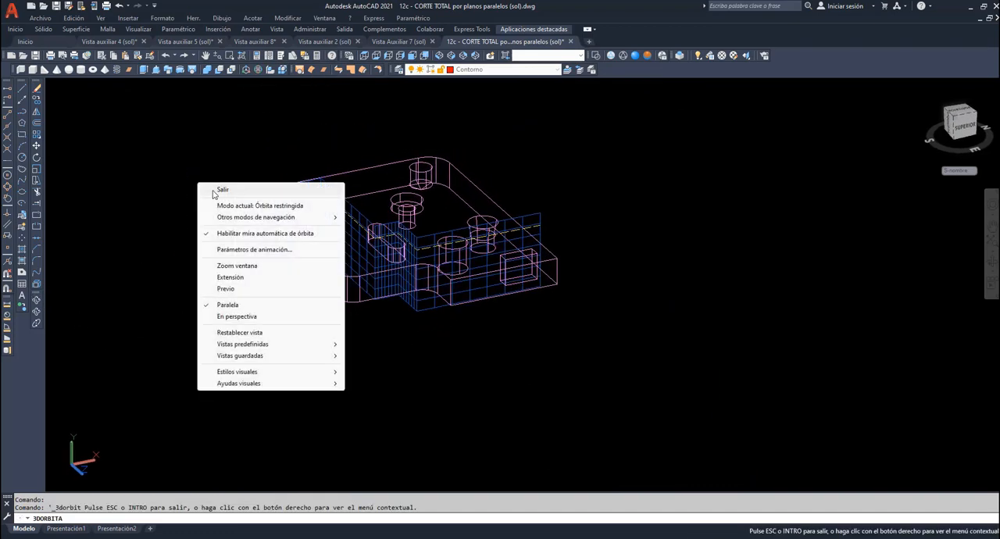
{"action": "left_click", "coordinate": [215, 194]}
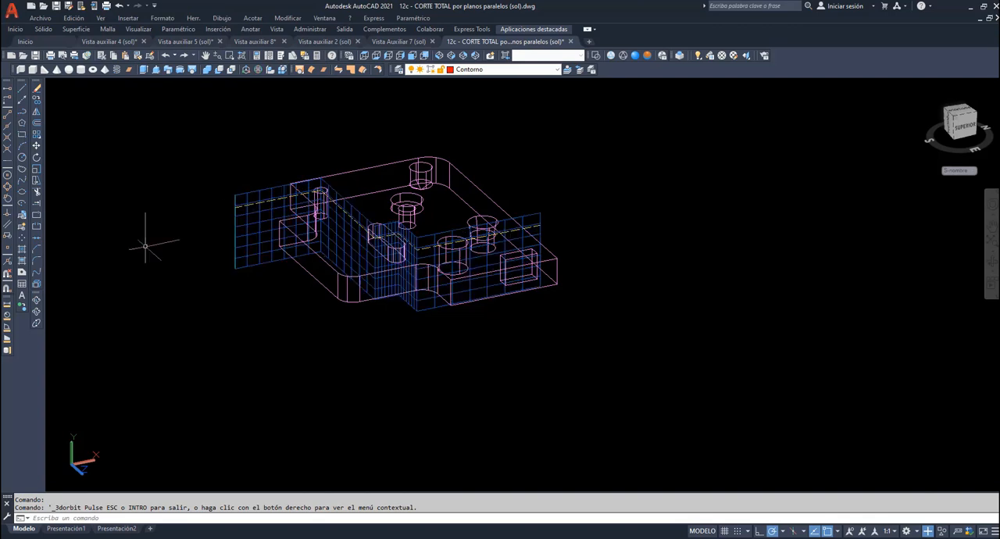
{"action": "left_click", "coordinate": [37, 285]}
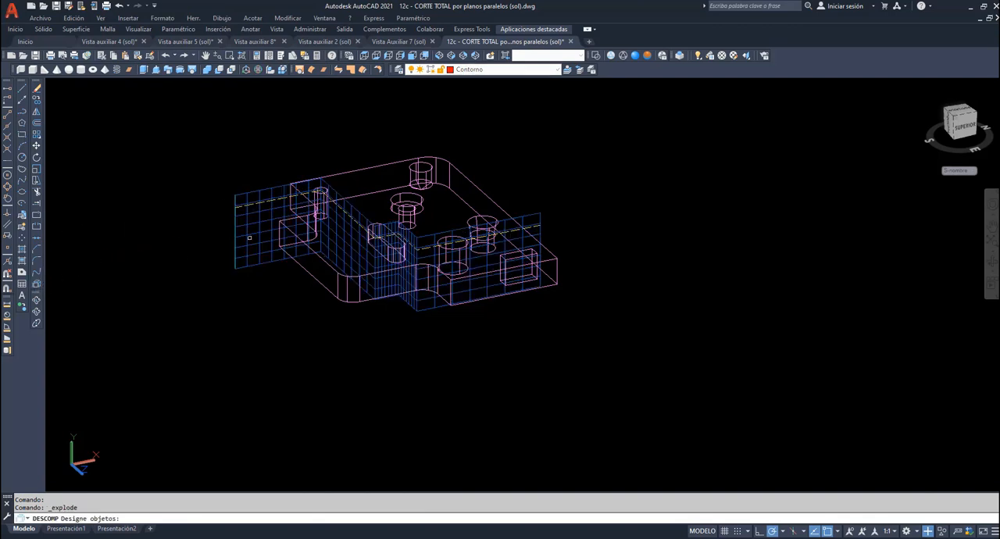
{"action": "left_click", "coordinate": [250, 236]}
{"action": "key", "text": "Return"}
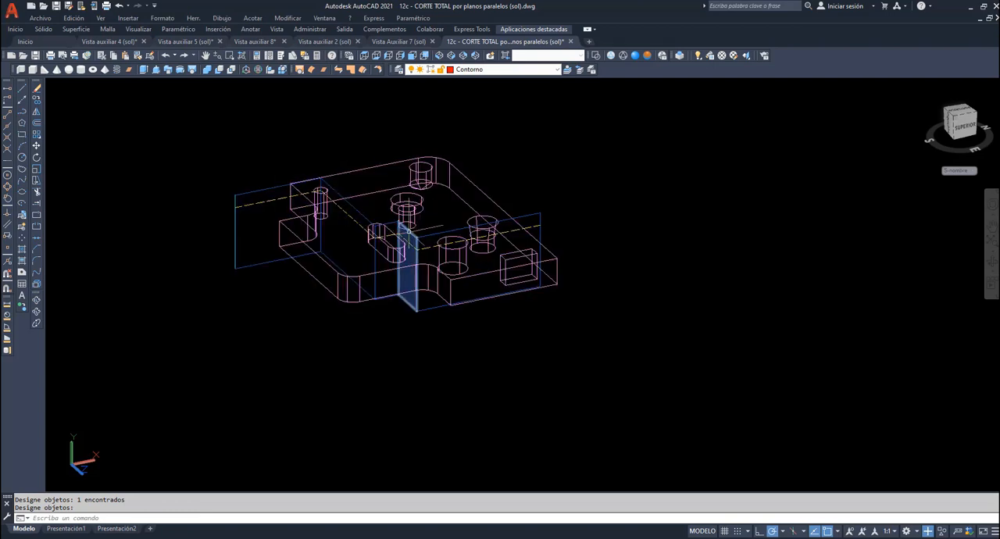
- Erase the two connecting faces that link the three parallel cutting planes
{"action": "left_click", "coordinate": [407, 235]}
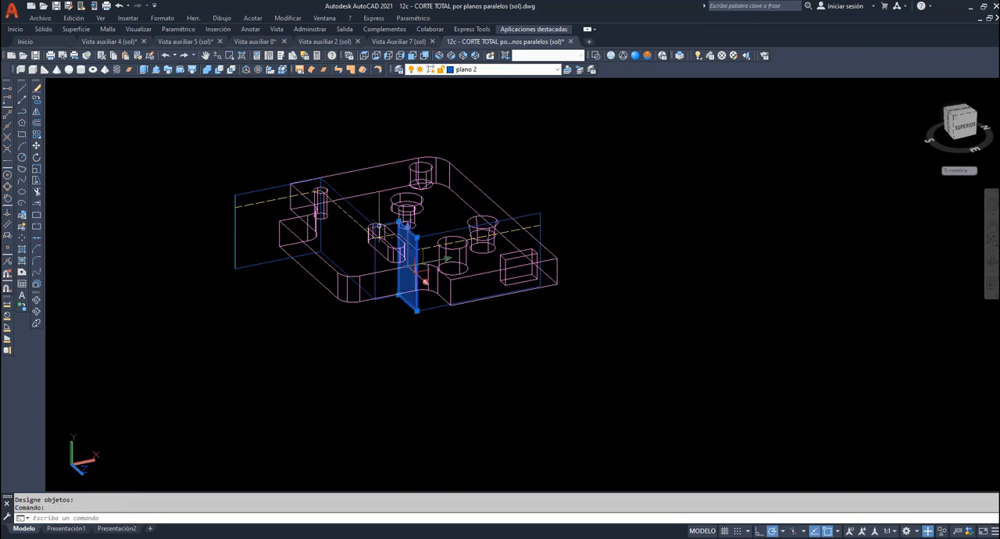
{"action": "left_click", "coordinate": [345, 234]}
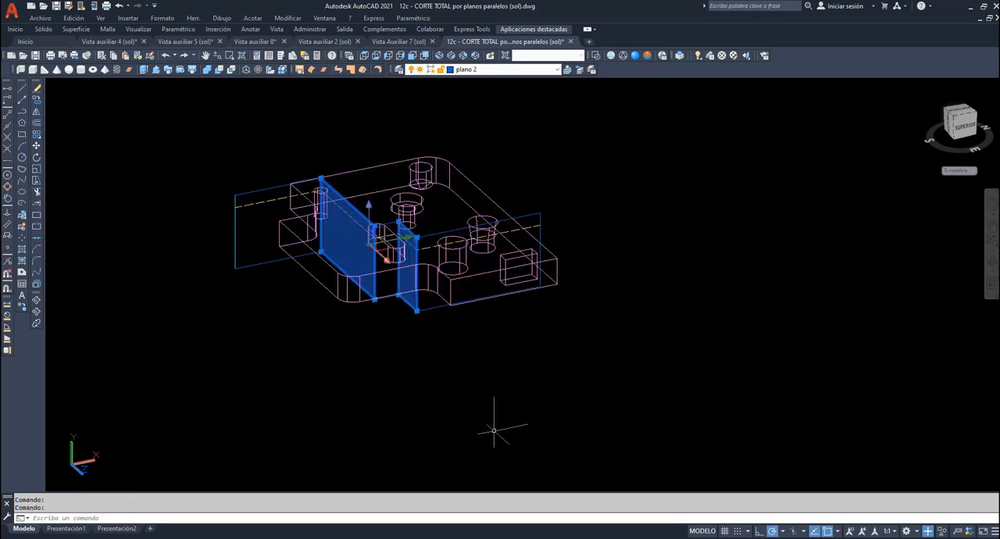
{"action": "key", "text": "Delete"}
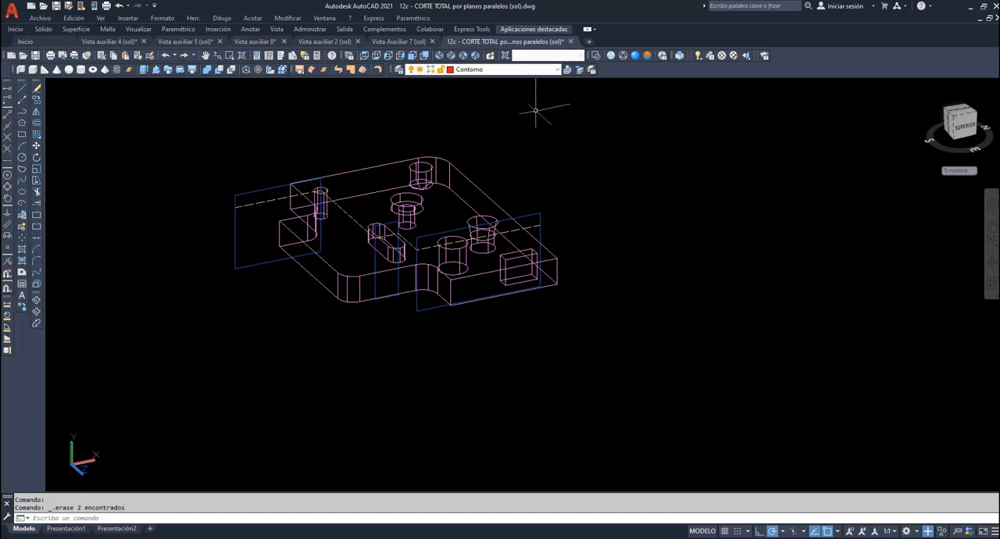
- Extrude the three parallel cutting planes forward until they extend beyond the front of the solid
{"action": "left_click", "coordinate": [144, 69]}
{"action": "left_click", "coordinate": [266, 190]}
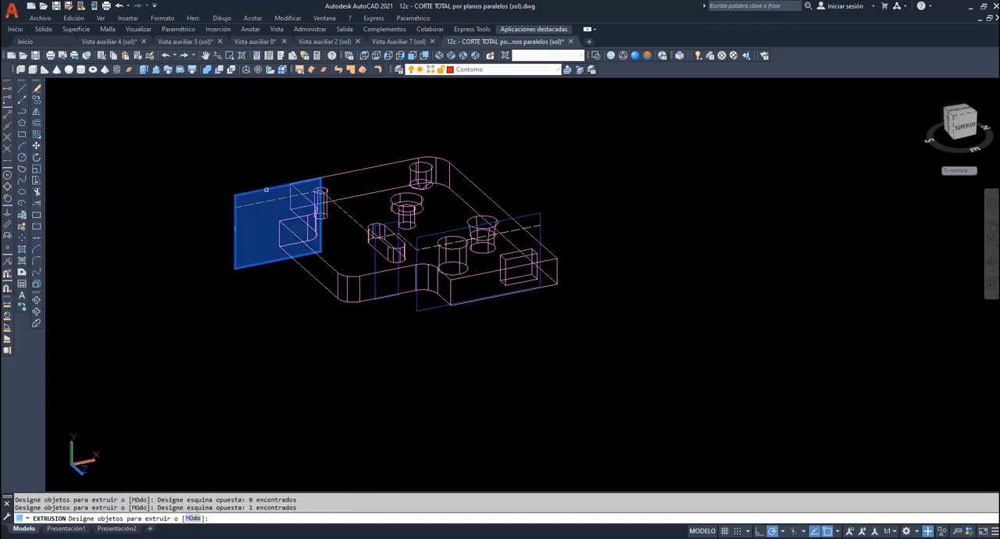
{"action": "left_click", "coordinate": [419, 233]}
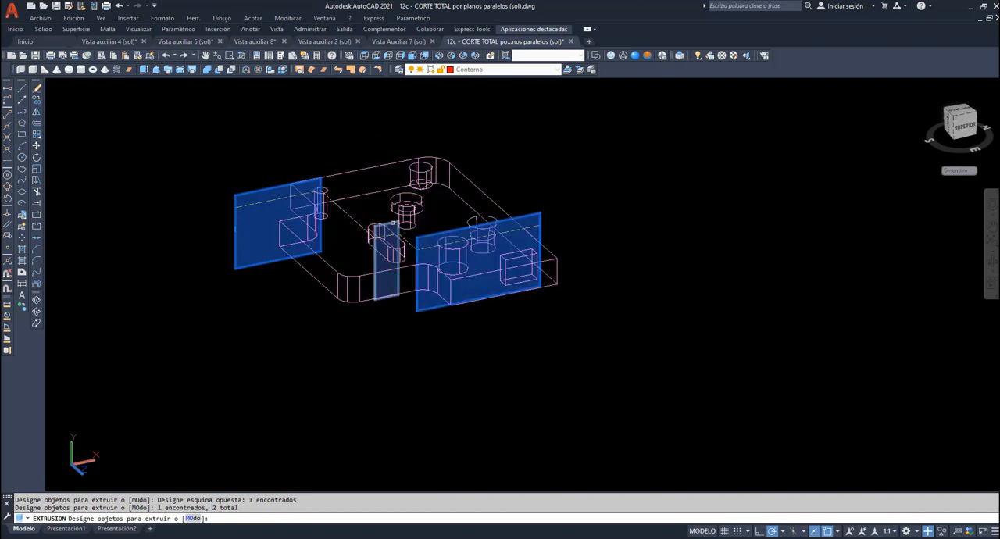
{"action": "left_click", "coordinate": [392, 223]}
{"action": "key", "text": "Return"}
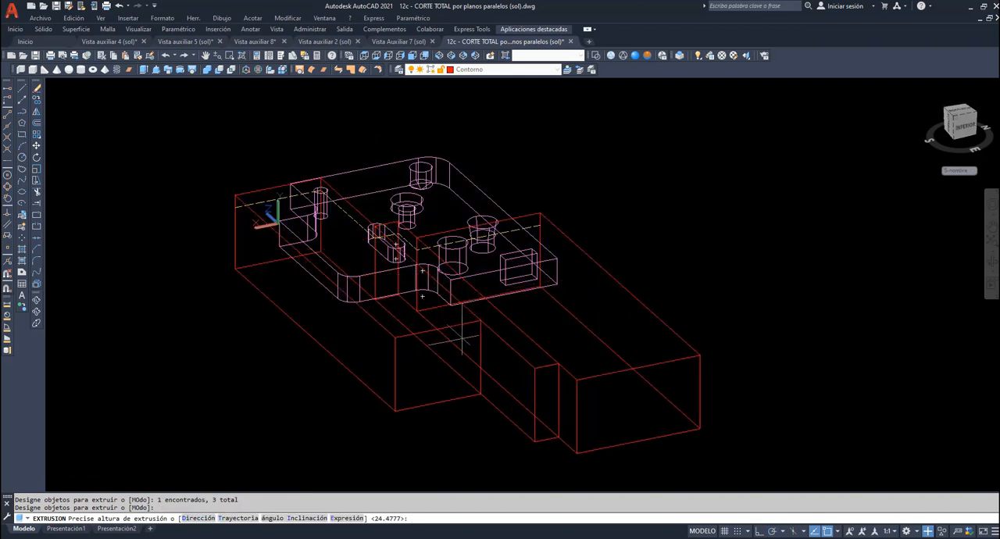
- Show the model in the Realistic visual style and subtract the three extruded blocks from the solid
{"action": "left_click", "coordinate": [636, 55]}
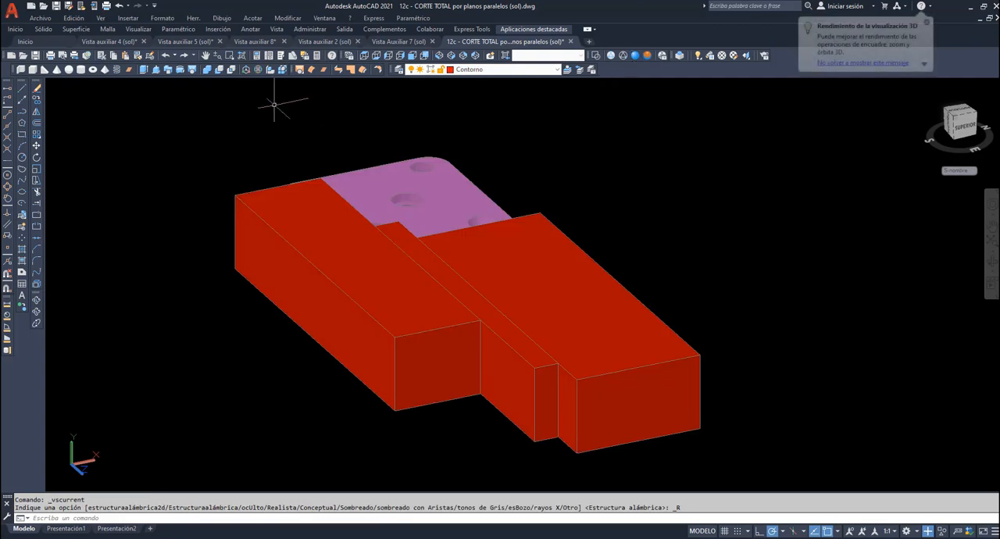
{"action": "left_click", "coordinate": [219, 70]}
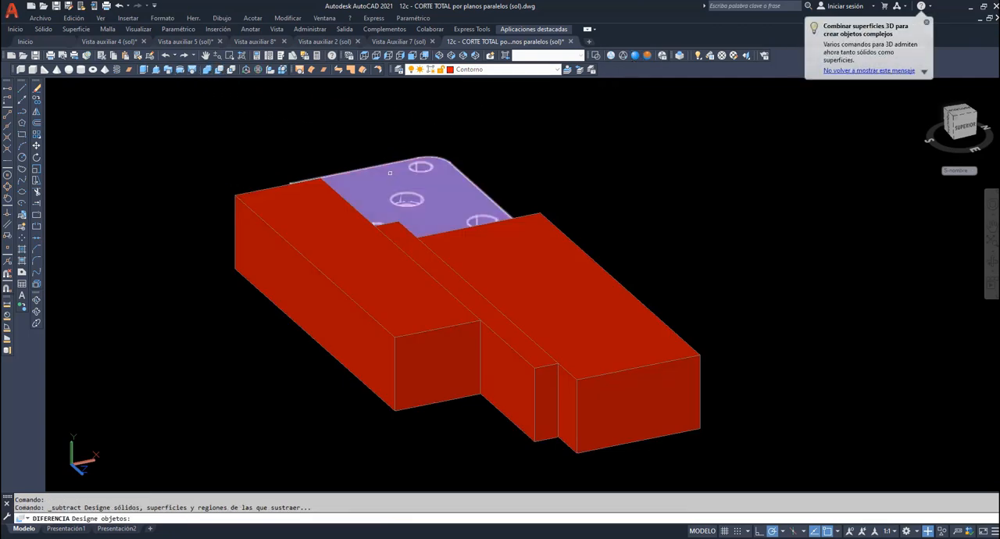
{"action": "left_click", "coordinate": [571, 334]}
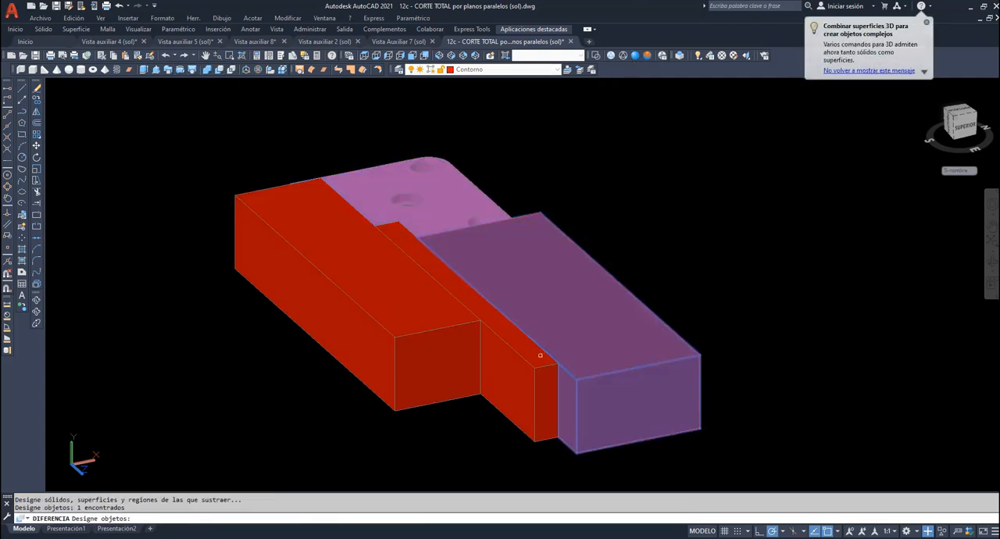
{"action": "left_click", "coordinate": [492, 347]}
{"action": "left_click", "coordinate": [457, 347]}
{"action": "key", "text": "Return"}
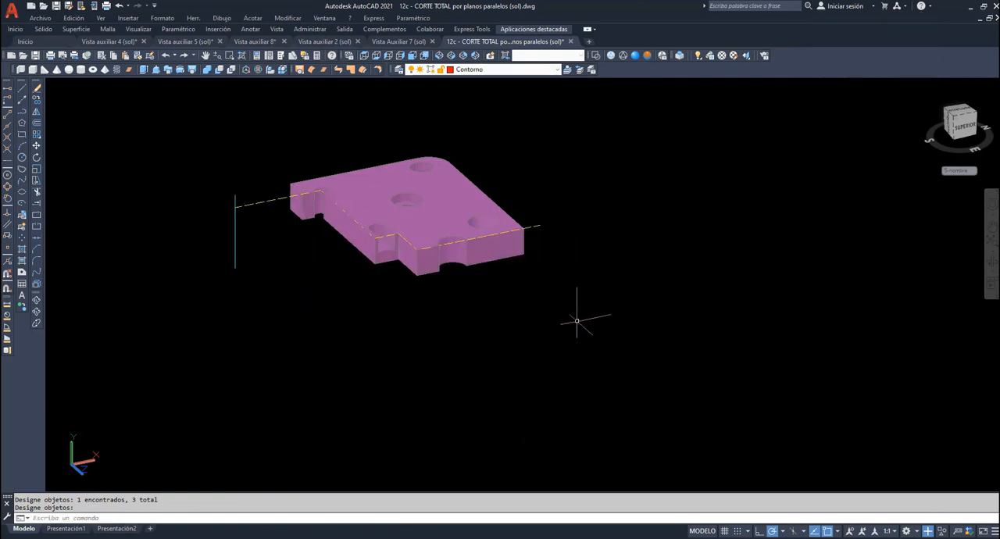
- Align the UCS with the leftmost cut face of the solid, placing the origin at the face's lower left corner
{"action": "left_click", "coordinate": [230, 54]}
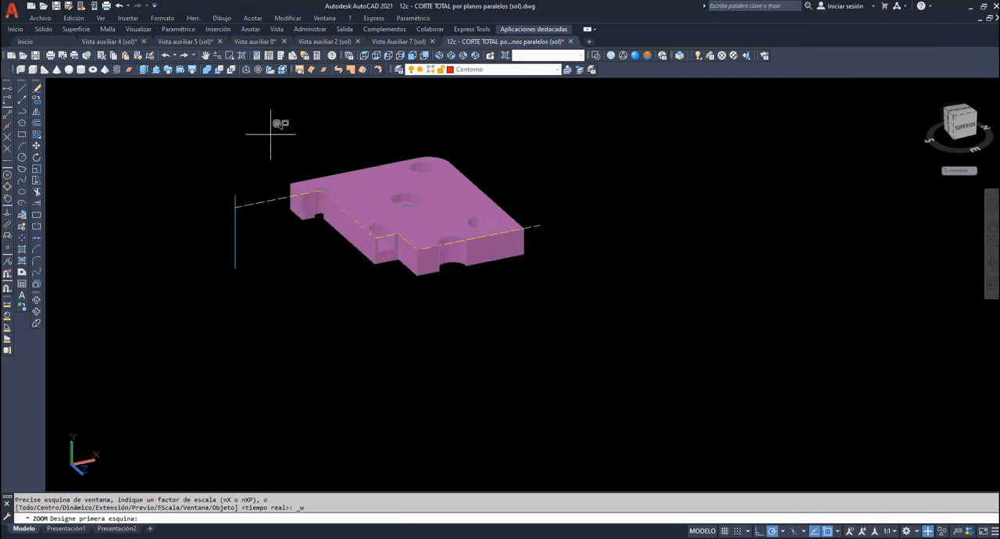
{"action": "left_click", "coordinate": [273, 131]}
{"action": "left_click", "coordinate": [531, 280]}
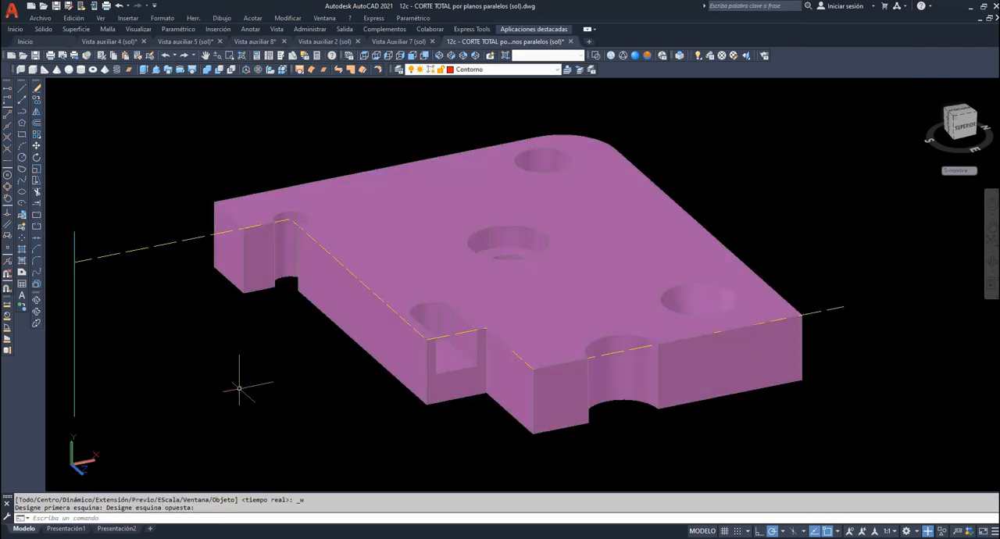
{"action": "key", "text": "Return"}
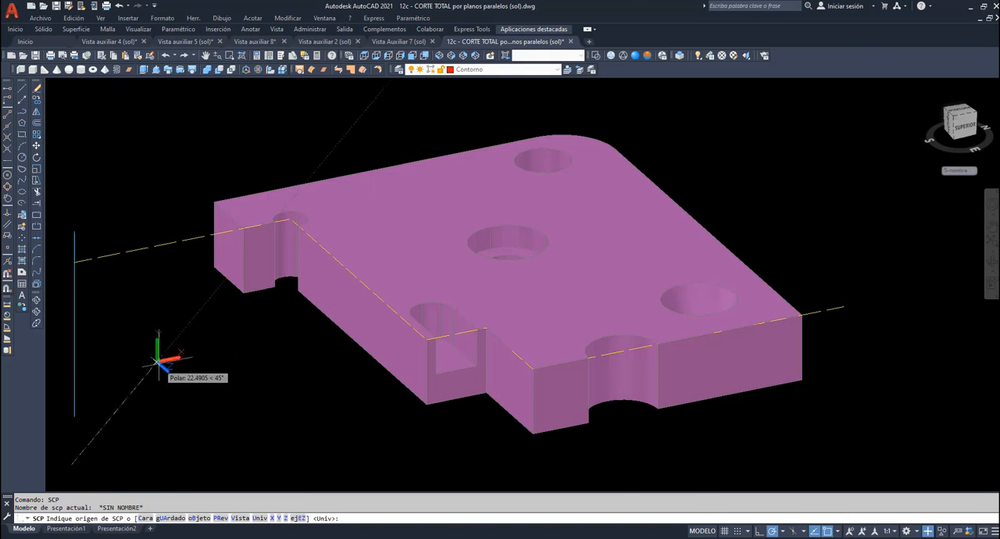
{"action": "left_click", "coordinate": [242, 294]}
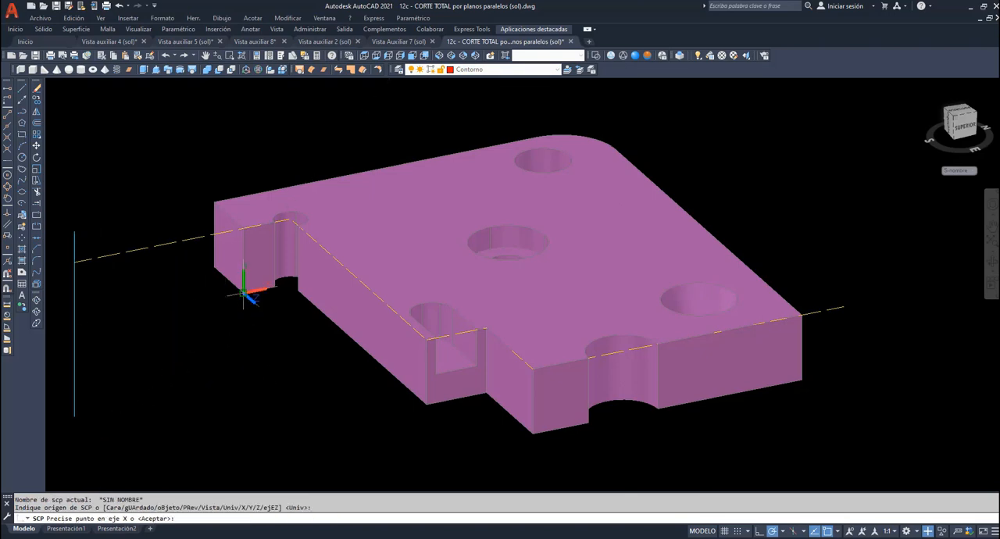
{"action": "left_click", "coordinate": [275, 288]}
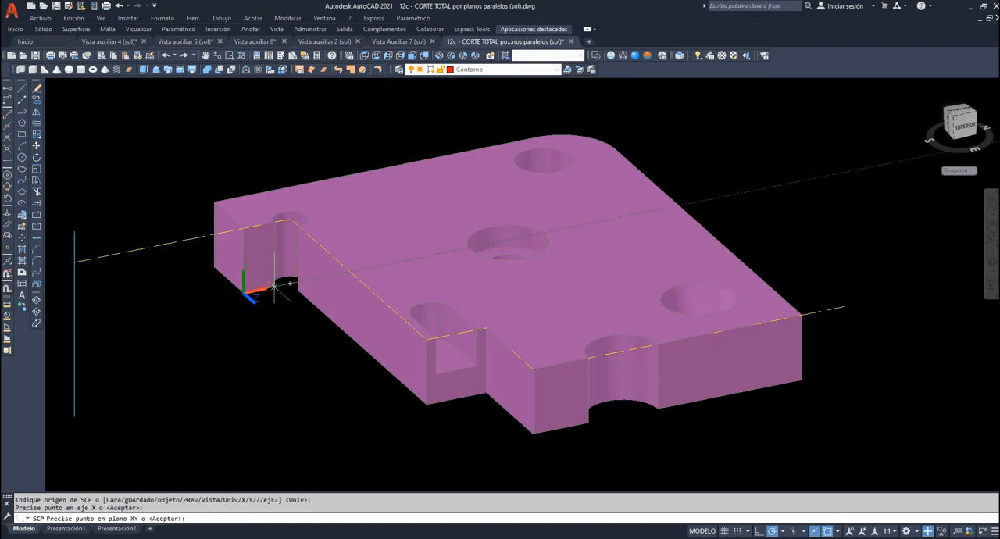
{"action": "left_click", "coordinate": [244, 228]}
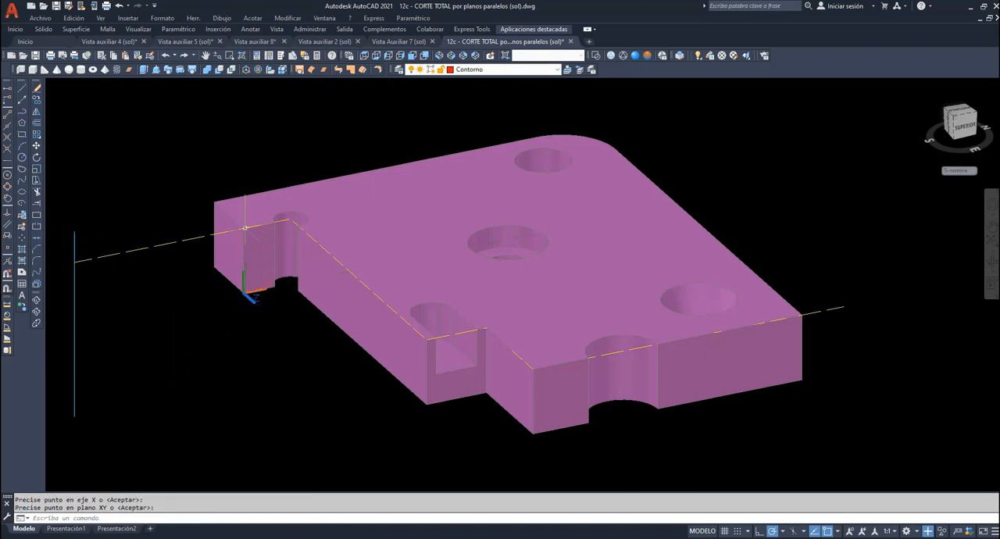
- Make sombreado the current layer and hatch the leftmost cut face of the solid
{"action": "left_click", "coordinate": [557, 70]}
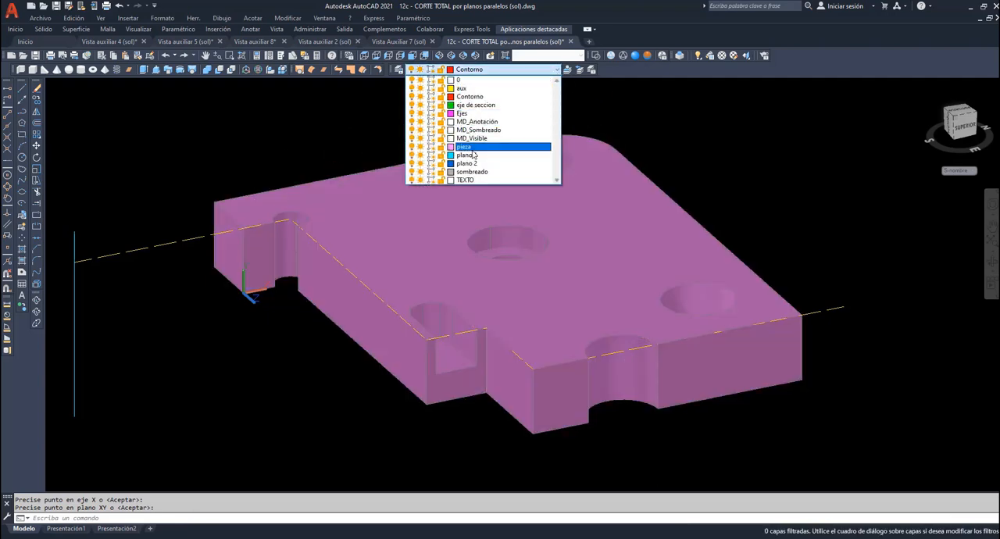
{"action": "left_click", "coordinate": [472, 171]}
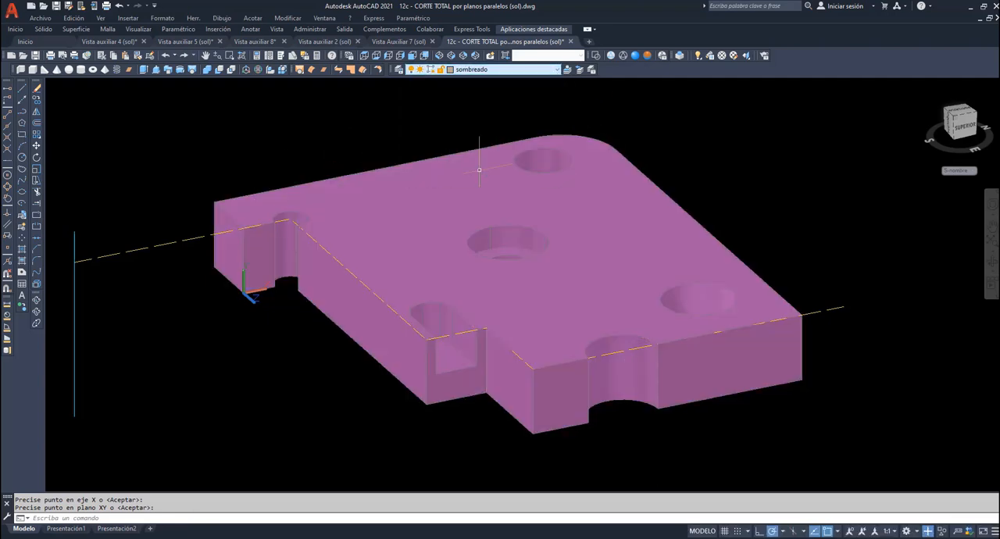
{"action": "left_click", "coordinate": [22, 248]}
{"action": "left_click", "coordinate": [259, 258]}
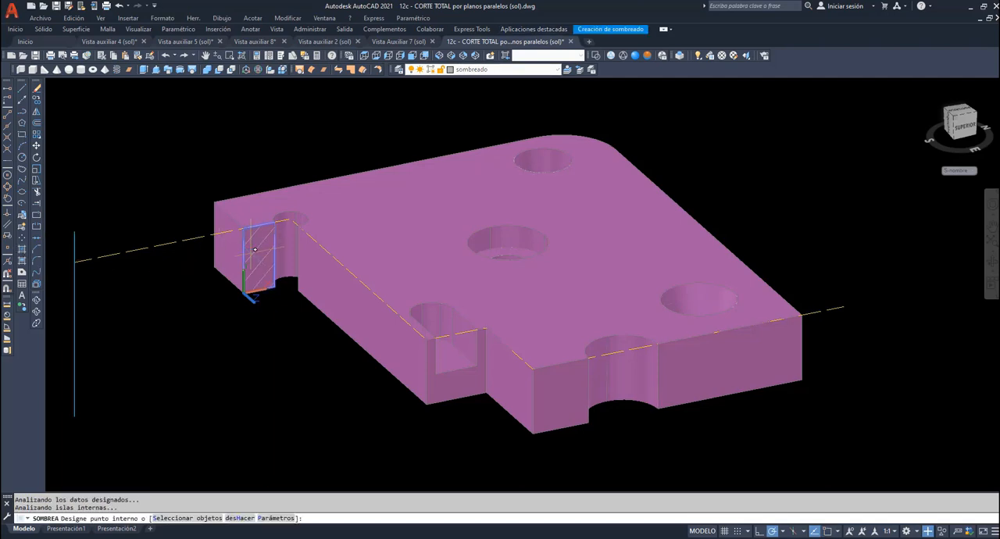
{"action": "key", "text": "Return"}
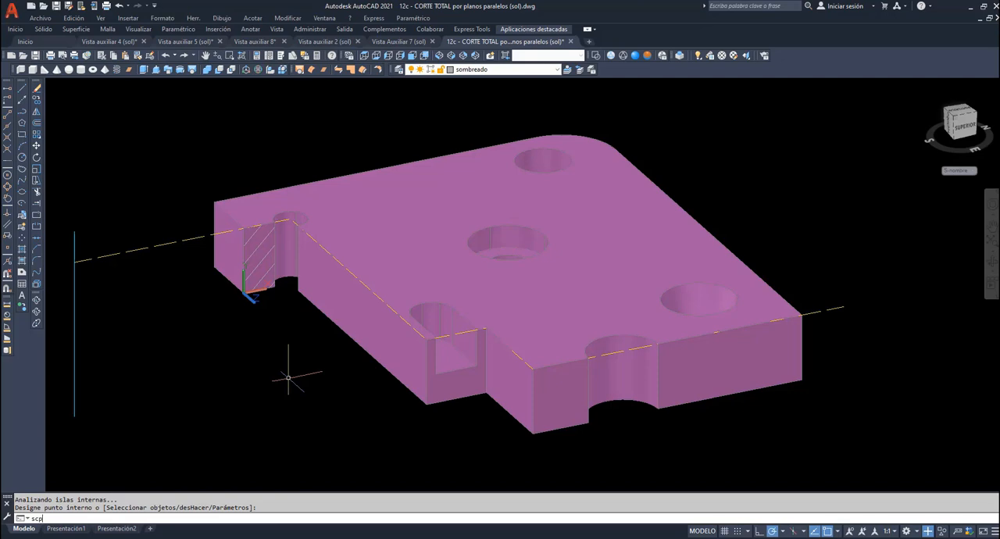
- Move the UCS to the lower left corner of the middle cut face and hatch the section around the slot
{"action": "type", "text": "scp"}
{"action": "key", "text": "Return"}
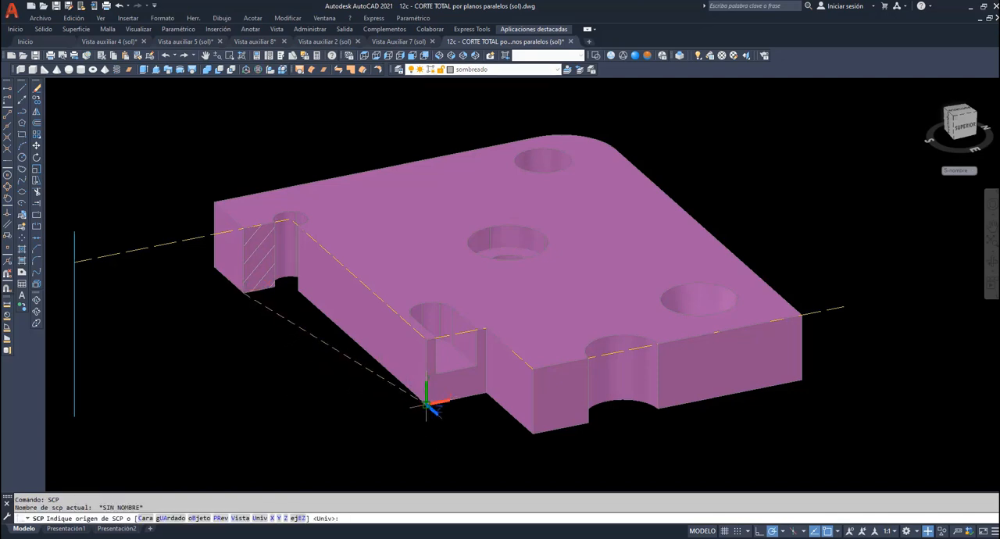
{"action": "left_click", "coordinate": [429, 400]}
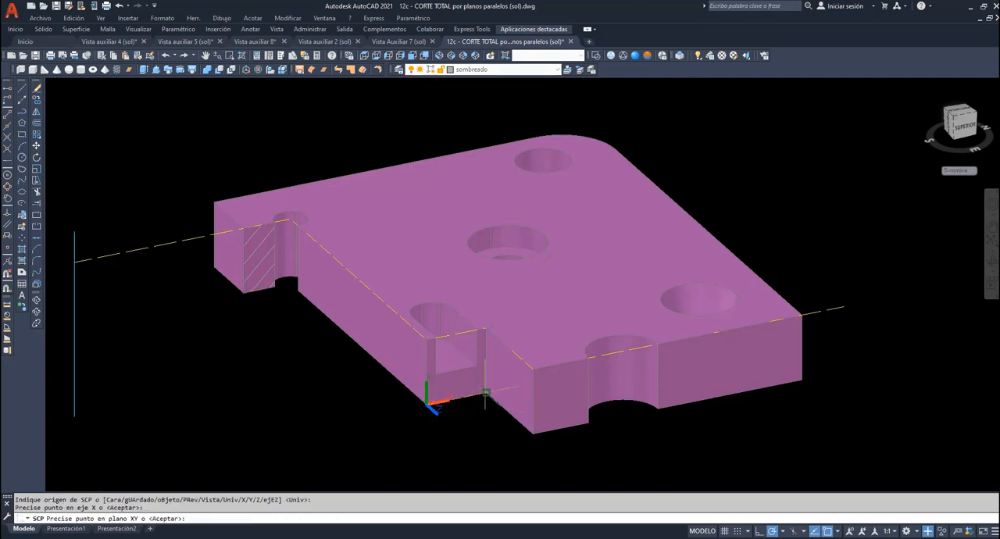
{"action": "left_click", "coordinate": [423, 339]}
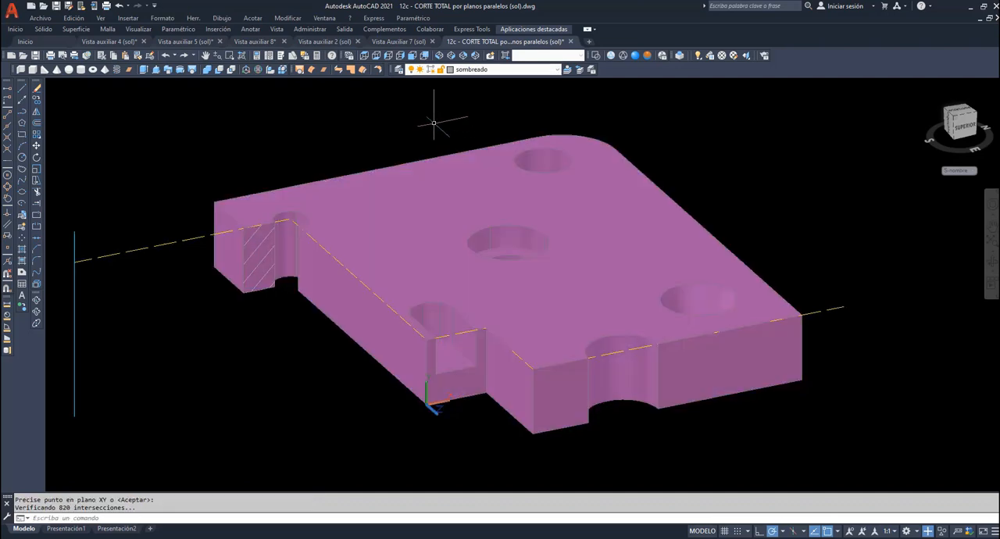
{"action": "left_click", "coordinate": [22, 250]}
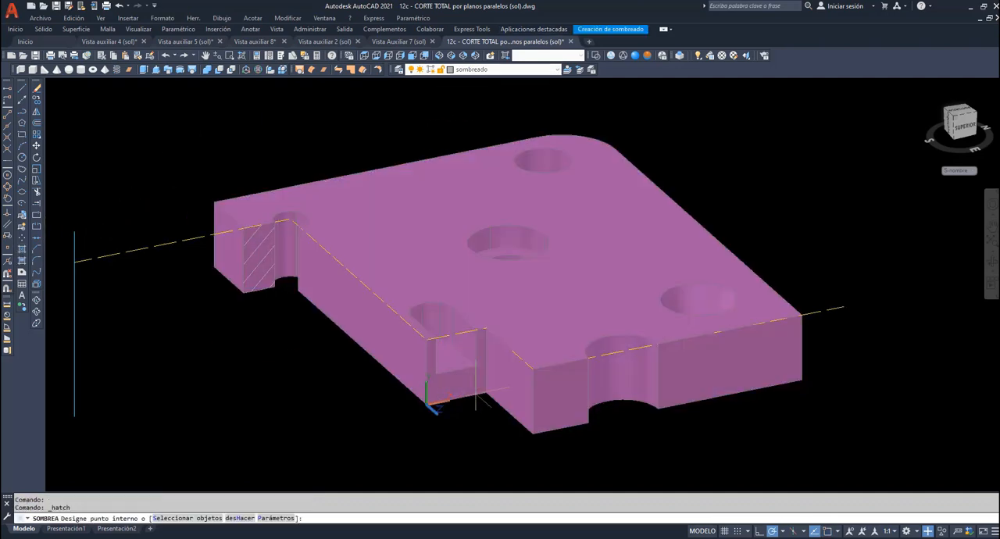
{"action": "left_click", "coordinate": [467, 389]}
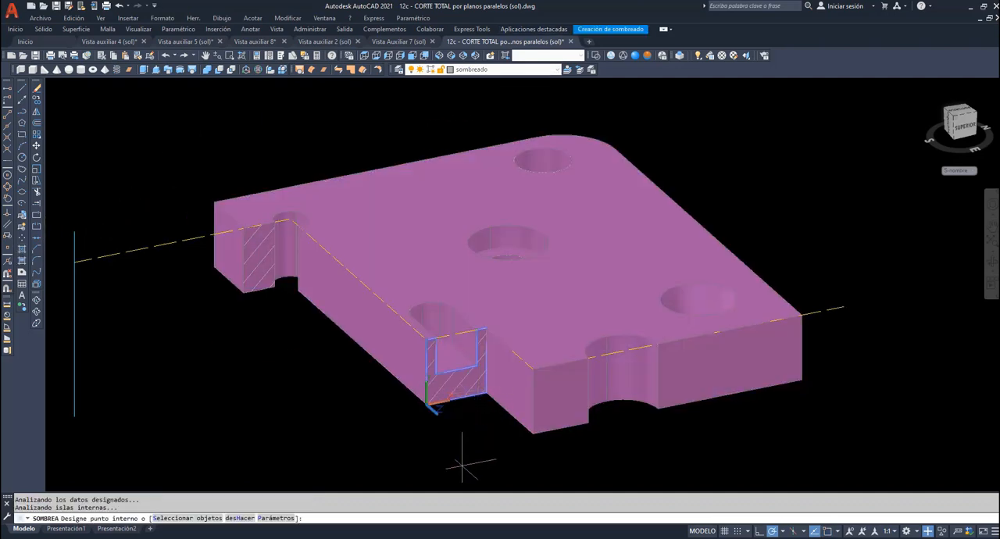
{"action": "key", "text": "Return"}
- Move the UCS to the lower left corner of the third cut face and hatch its areas on both sides of the hole
{"action": "type", "text": "s"}
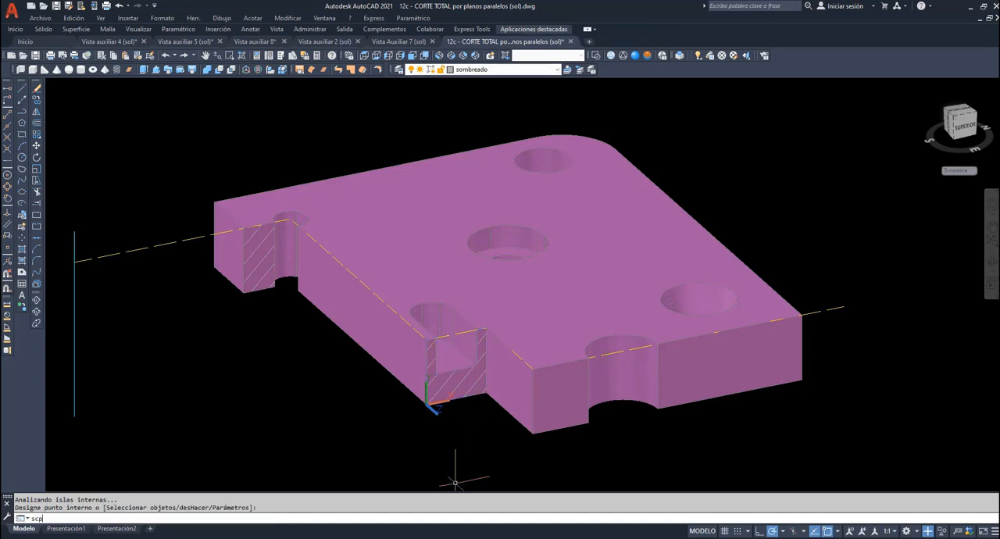
{"action": "type", "text": "cp"}
{"action": "key", "text": "Return"}
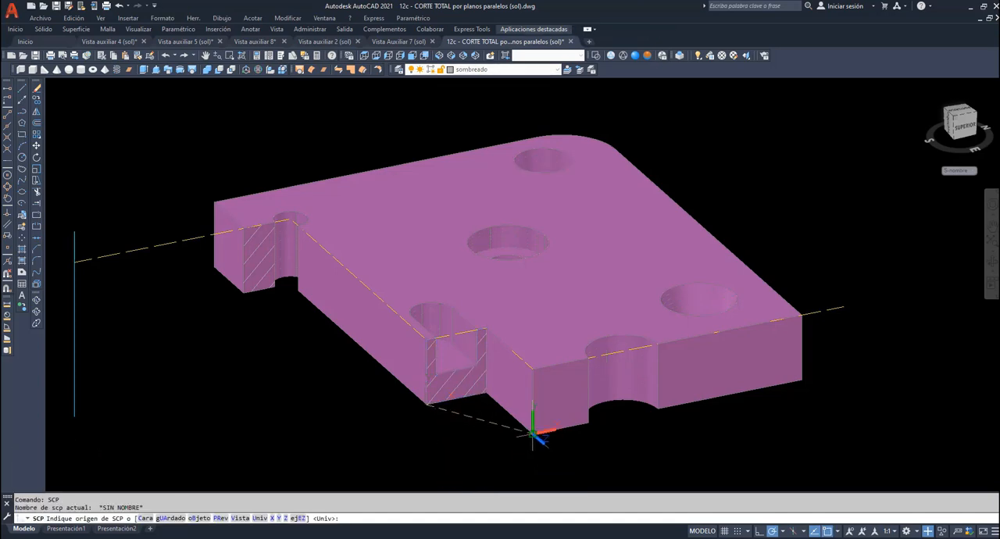
{"action": "left_click", "coordinate": [533, 431]}
{"action": "key", "text": "Return"}
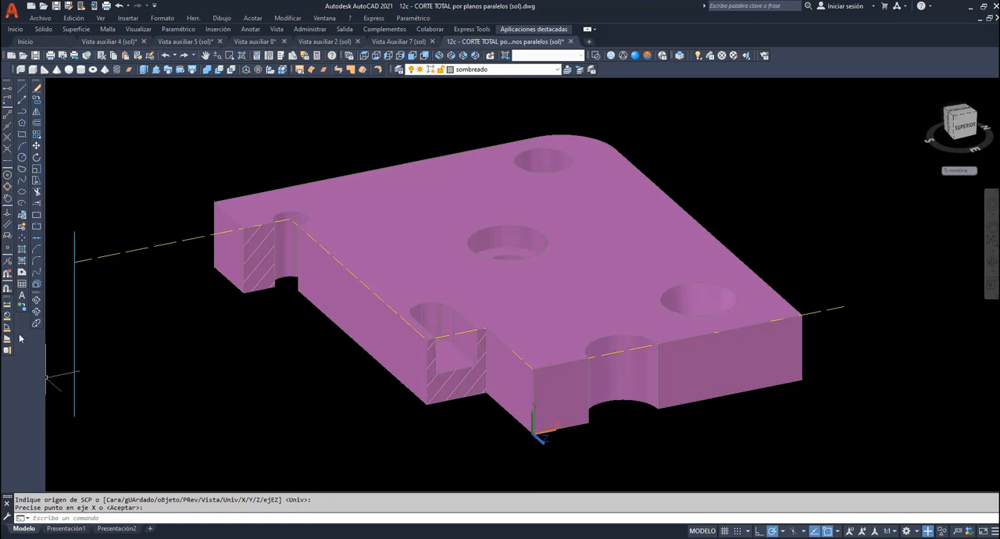
{"action": "left_click", "coordinate": [32, 252]}
{"action": "left_click", "coordinate": [556, 395]}
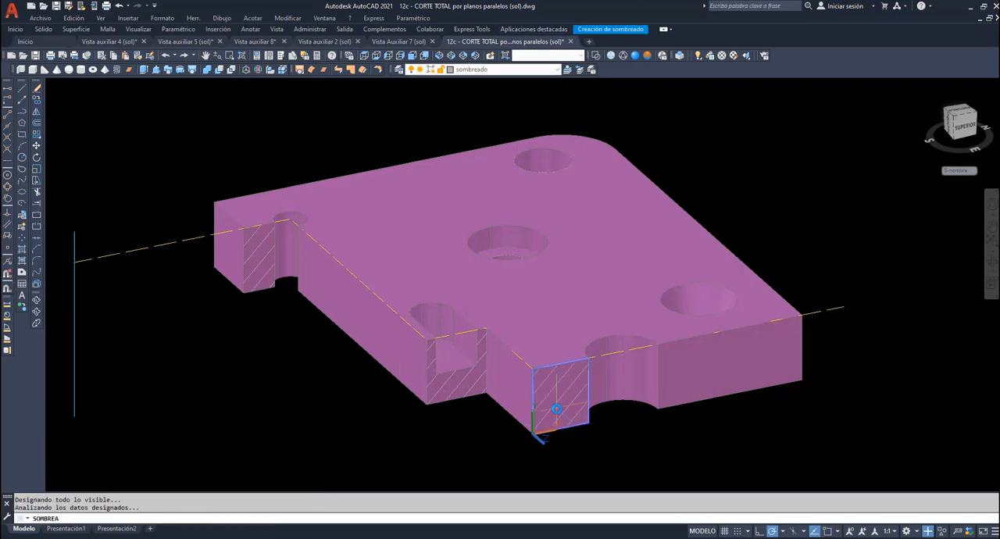
{"action": "left_click", "coordinate": [698, 368]}
{"action": "left_click", "coordinate": [775, 353]}
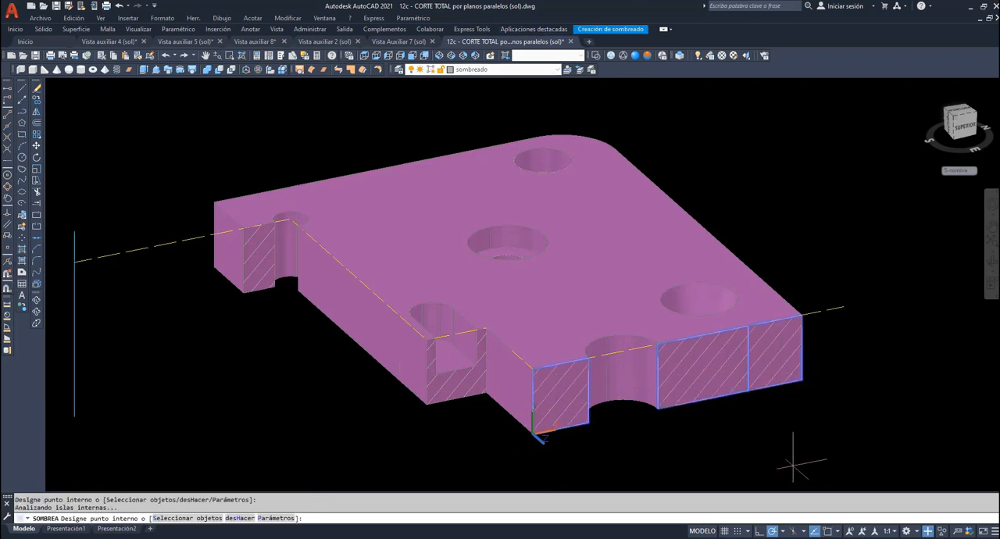
{"action": "key", "text": "Return"}
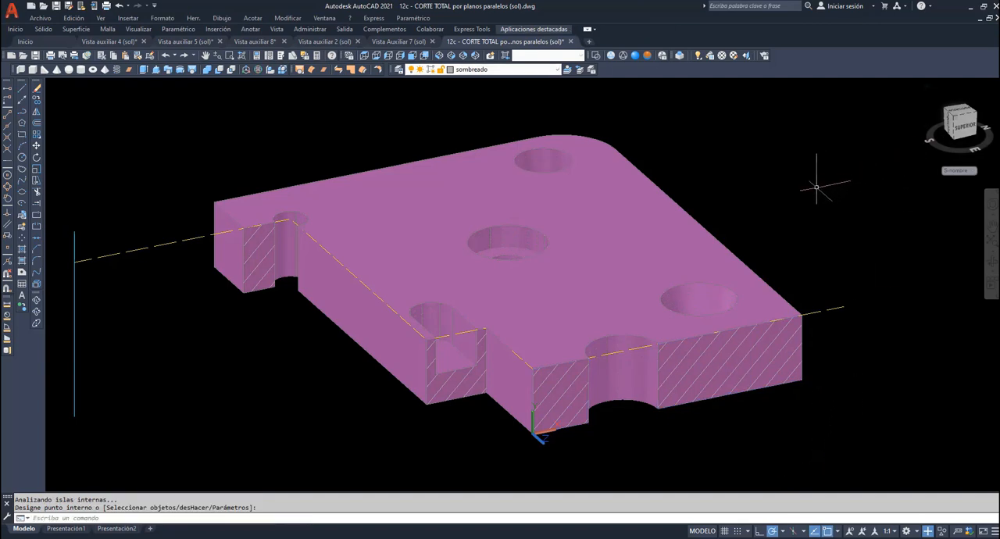
- Examine the hatched stepped cut of the solid against the 2D section views, in the right view and tilted from above
{"action": "left_click", "coordinate": [992, 263]}
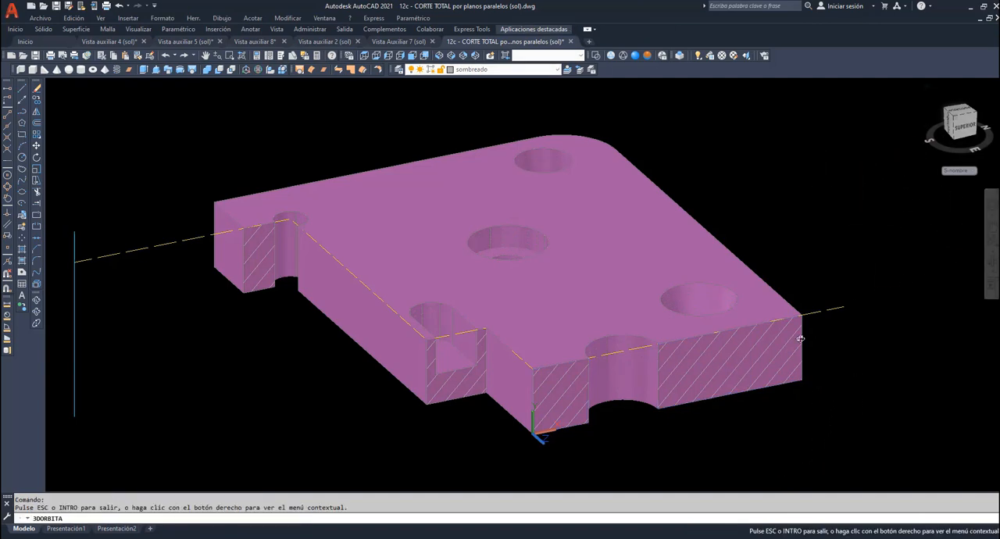
{"action": "left_click_drag", "start_coordinate": [764, 353], "coordinate": [724, 305]}
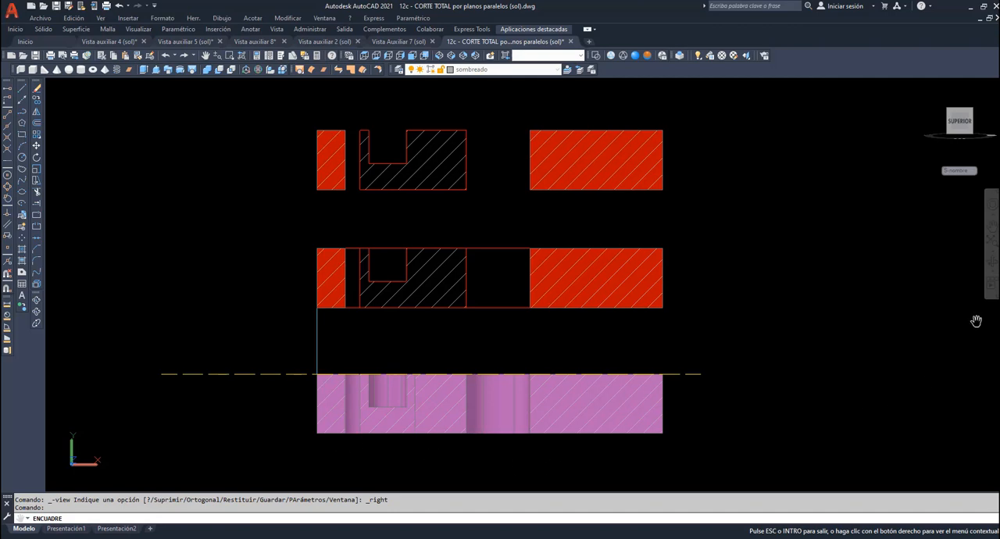
{"action": "left_click", "coordinate": [991, 264]}
{"action": "left_click_drag", "start_coordinate": [870, 255], "coordinate": [873, 276]}
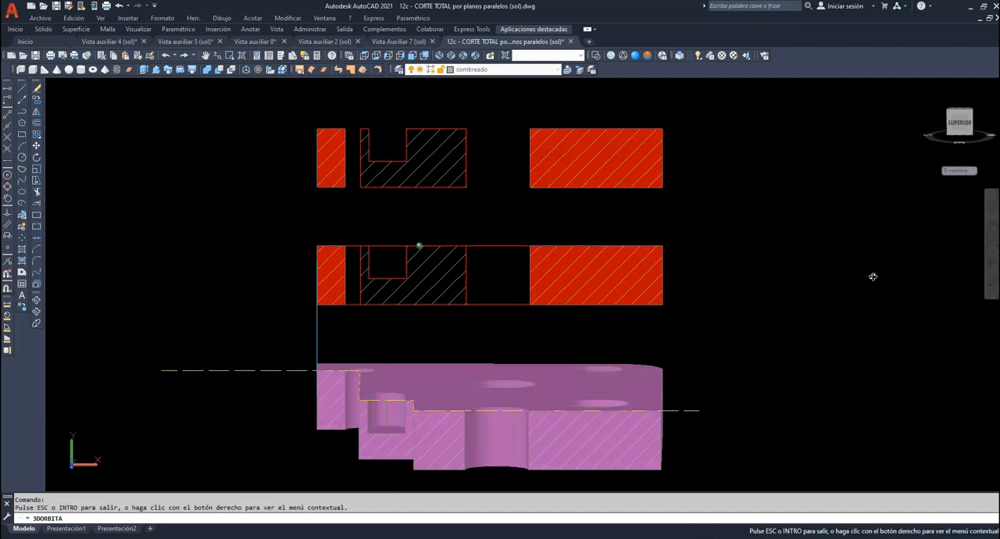
{"action": "right_click", "coordinate": [873, 276]}
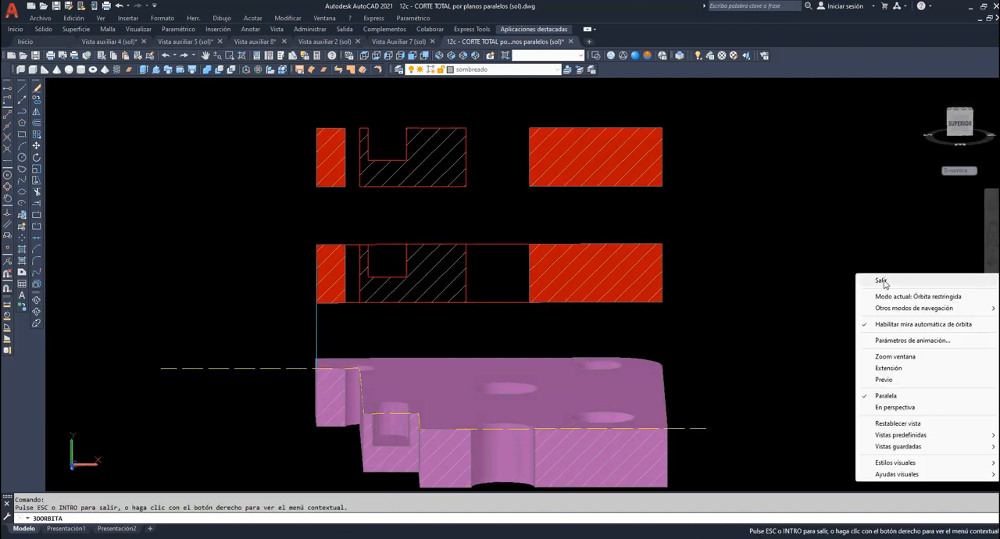
{"action": "left_click", "coordinate": [882, 281]}
{"action": "type", "text": "h"}
{"action": "key", "text": "Return"}
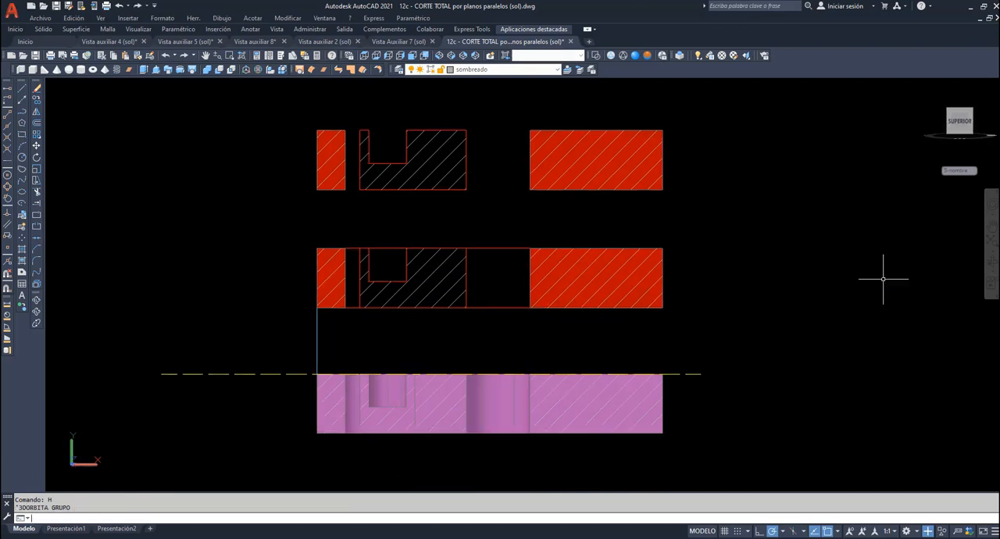
- Show the model in the Hidden visual style and erase the dashed cutting-plane line along the top of the solid
{"action": "left_click", "coordinate": [623, 56]}
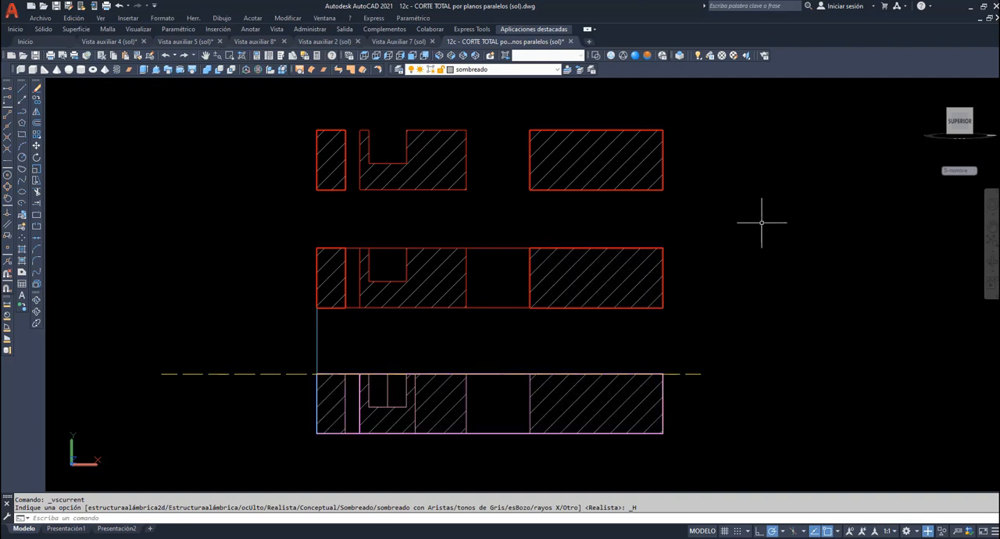
{"action": "left_click", "coordinate": [206, 402]}
{"action": "left_click", "coordinate": [160, 361]}
{"action": "key", "text": "Delete"}
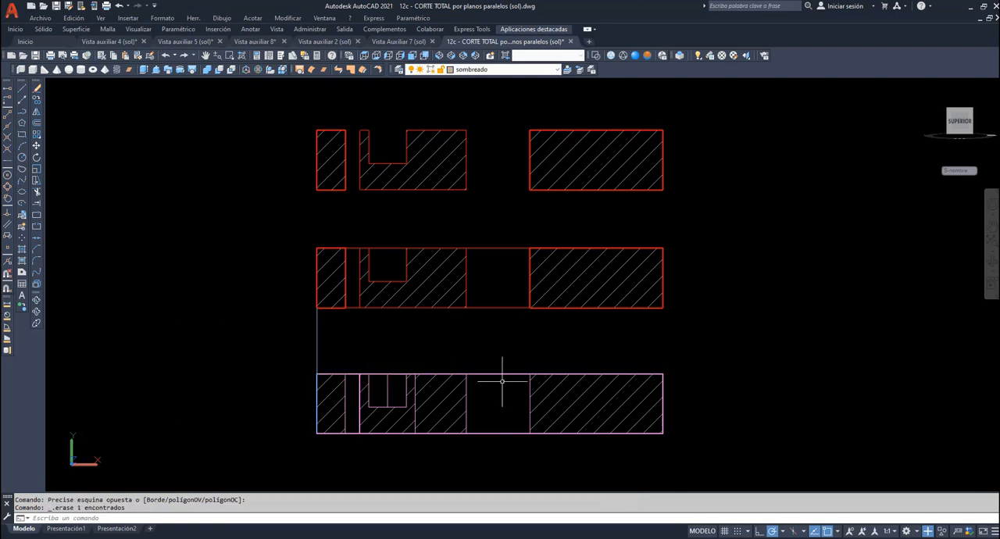
- Add vertical centre lines through the slot and large hole across all three views on the Ejes layer, and erase the vertical guide line joining the lower views
{"action": "left_click", "coordinate": [557, 71]}
{"action": "left_click", "coordinate": [486, 112]}
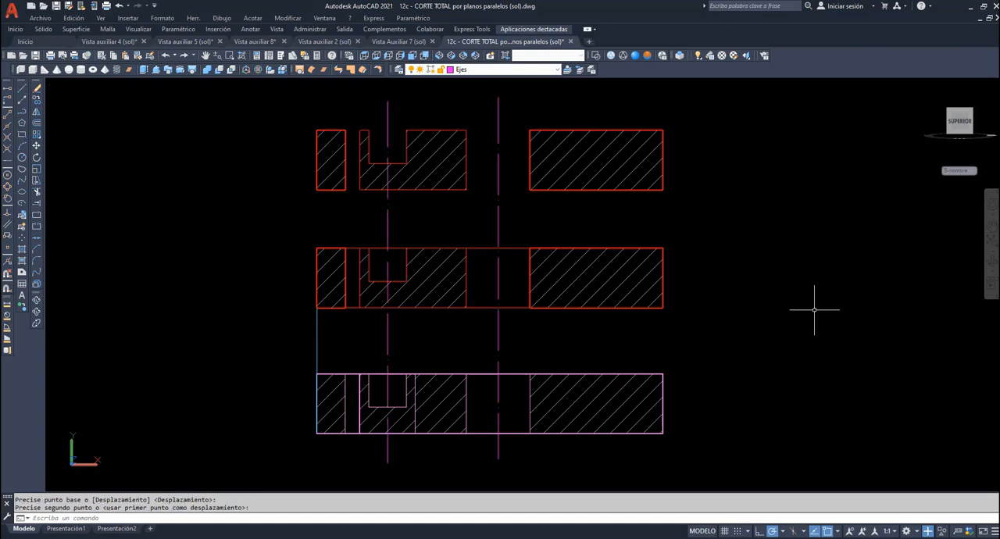
{"action": "left_click", "coordinate": [326, 335]}
{"action": "left_click", "coordinate": [312, 327]}
{"action": "key", "text": "Delete"}
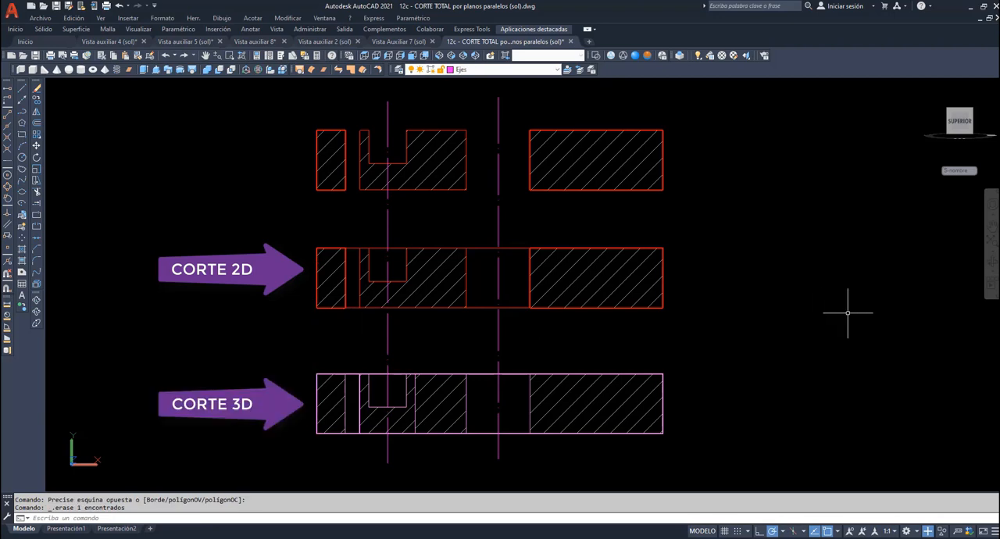